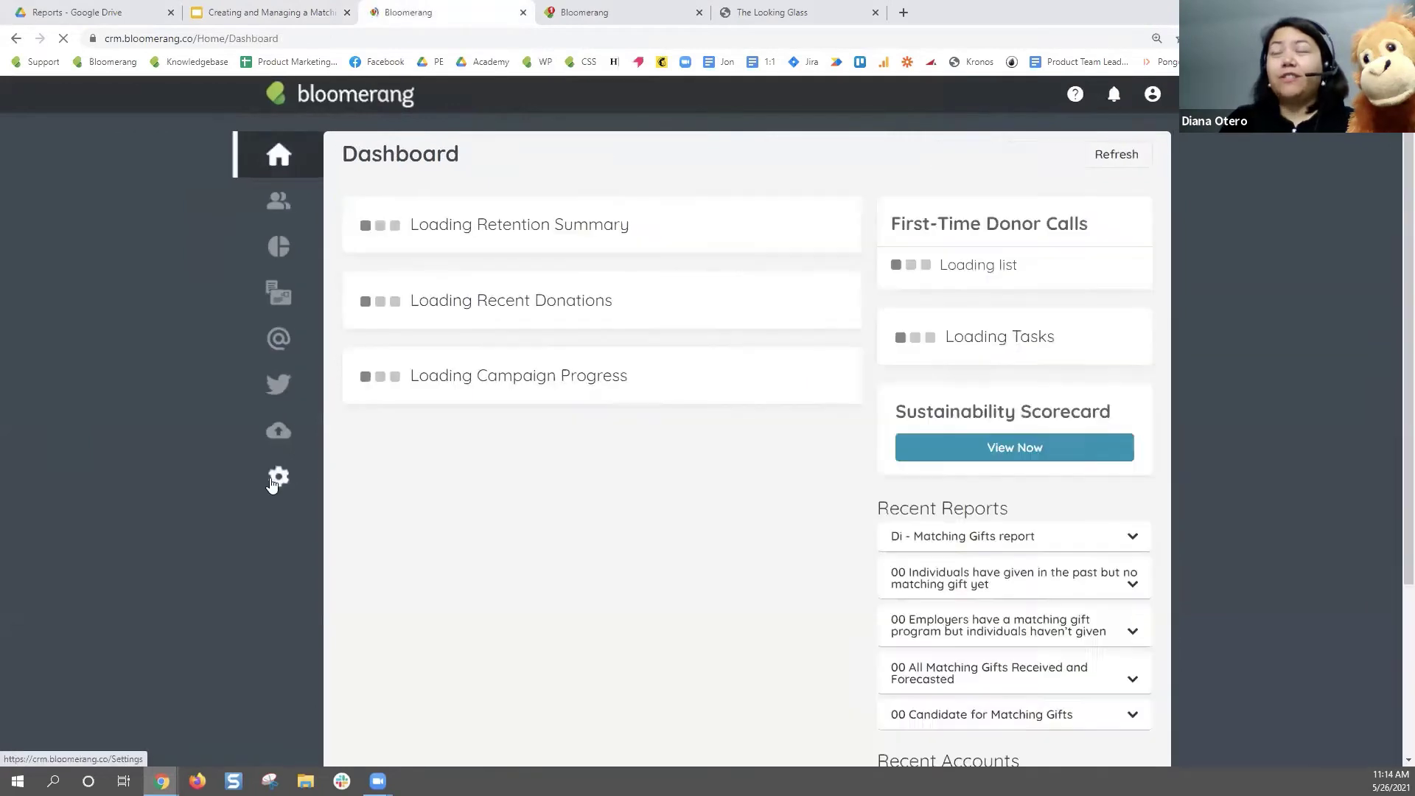
Go to the Appeals list in Settings
click(279, 477)
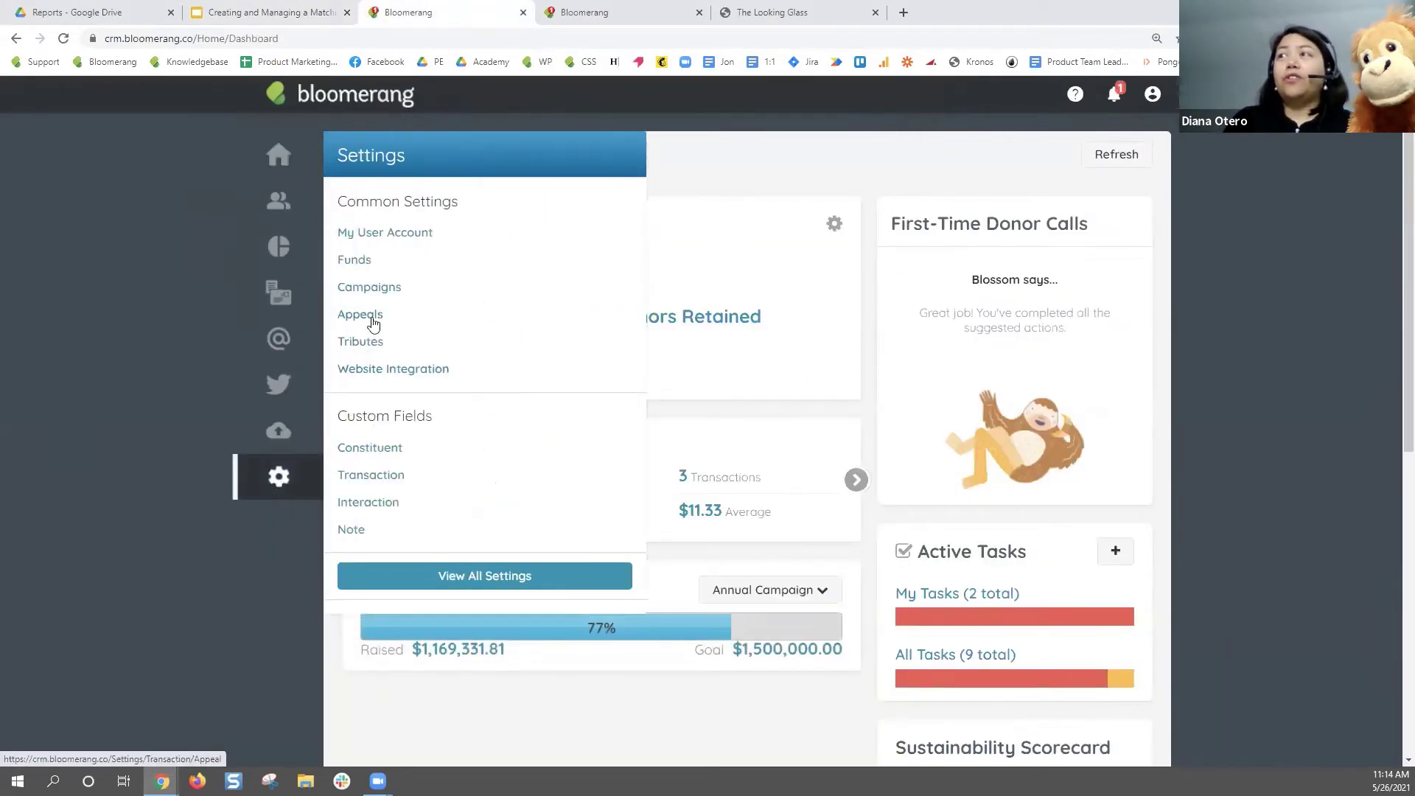
click(373, 319)
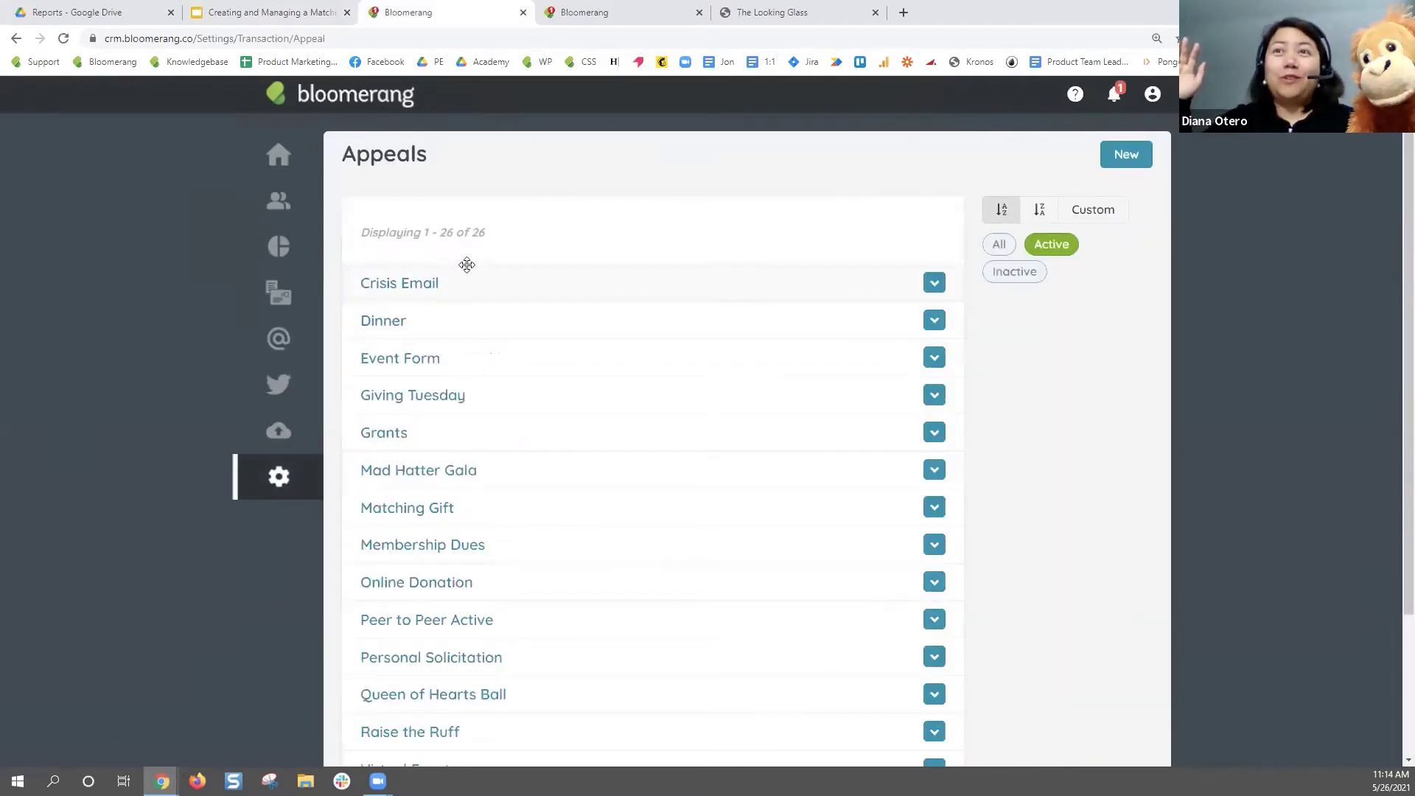
scroll(594, 395, down, 2)
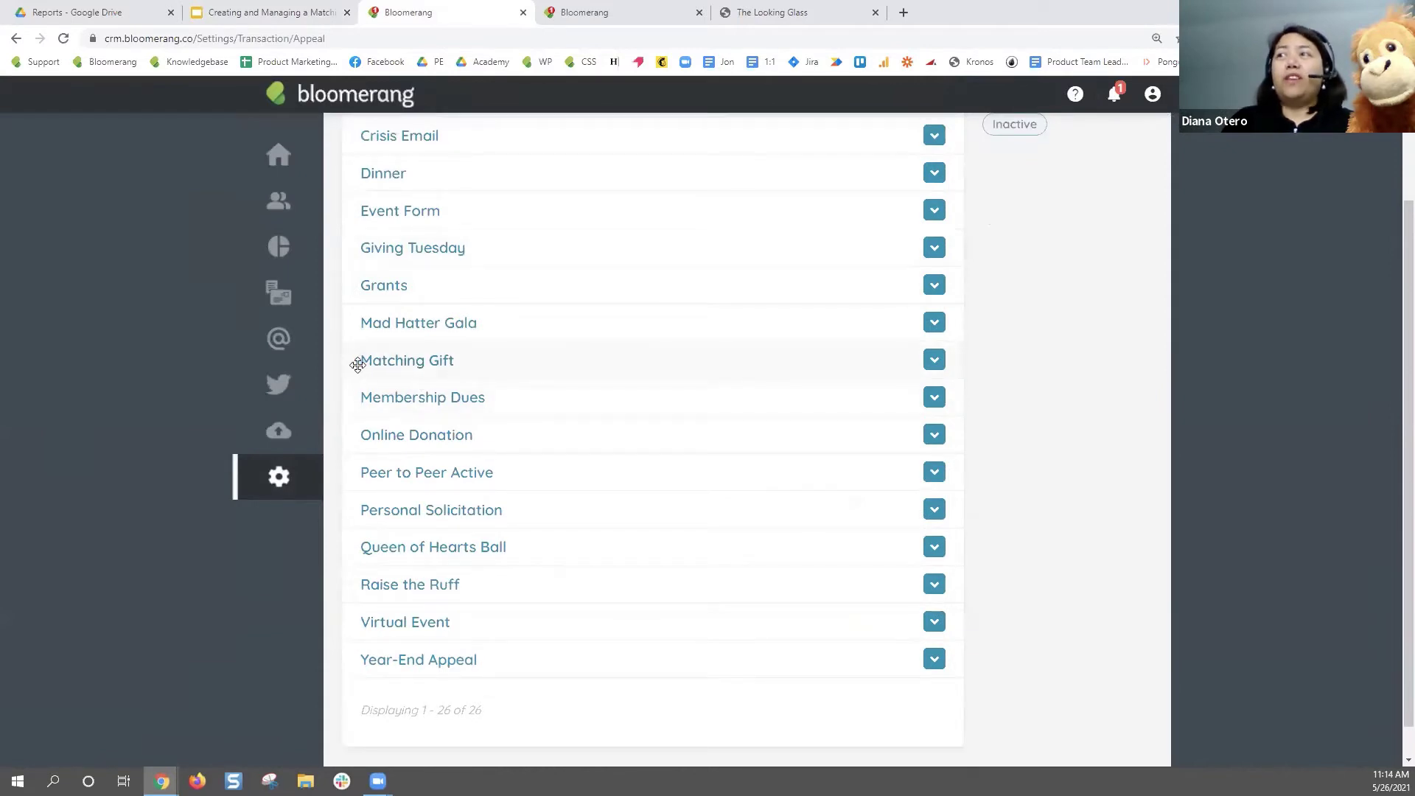
scroll(1095, 472, up, 2)
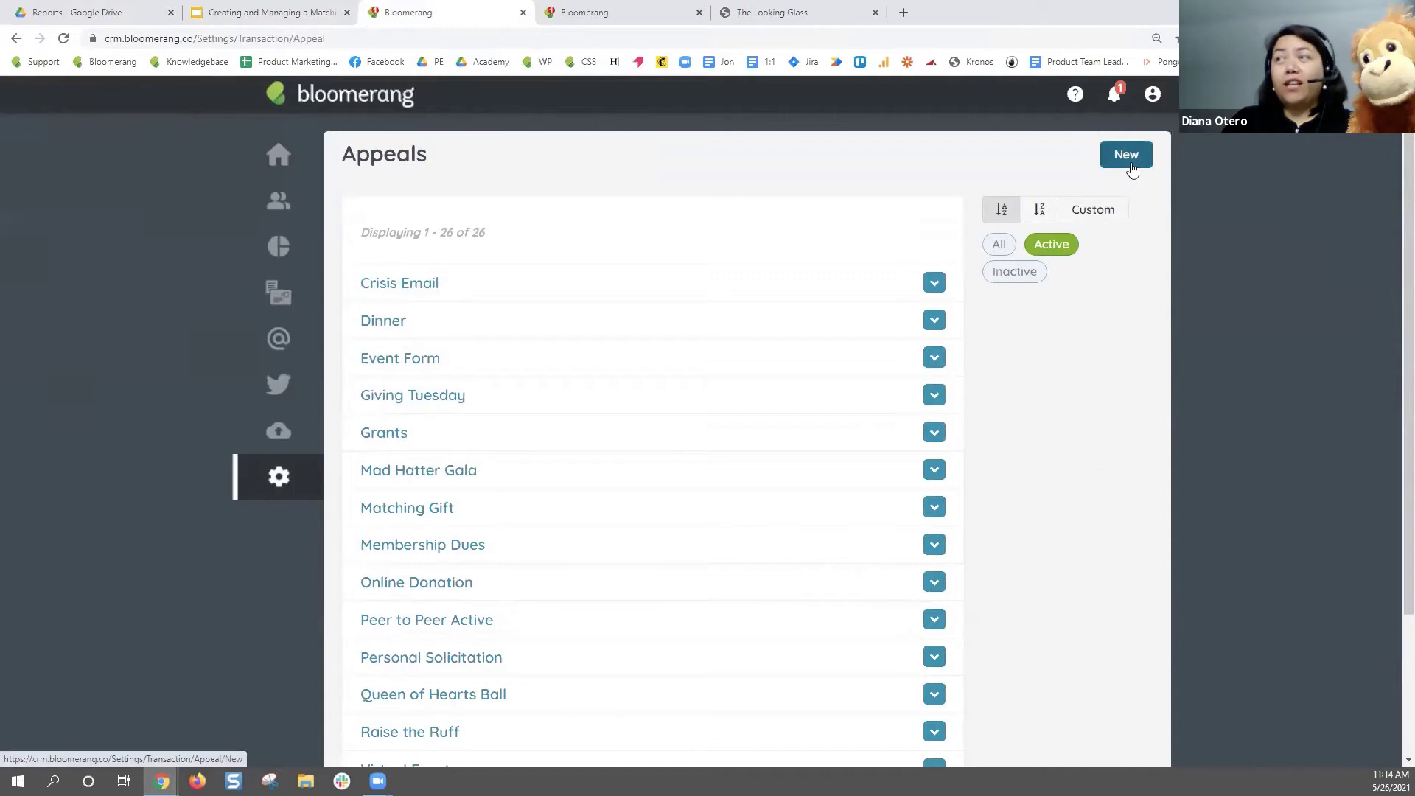
Draft a new appeal named 'Matching Gift' without saving it
click(1132, 170)
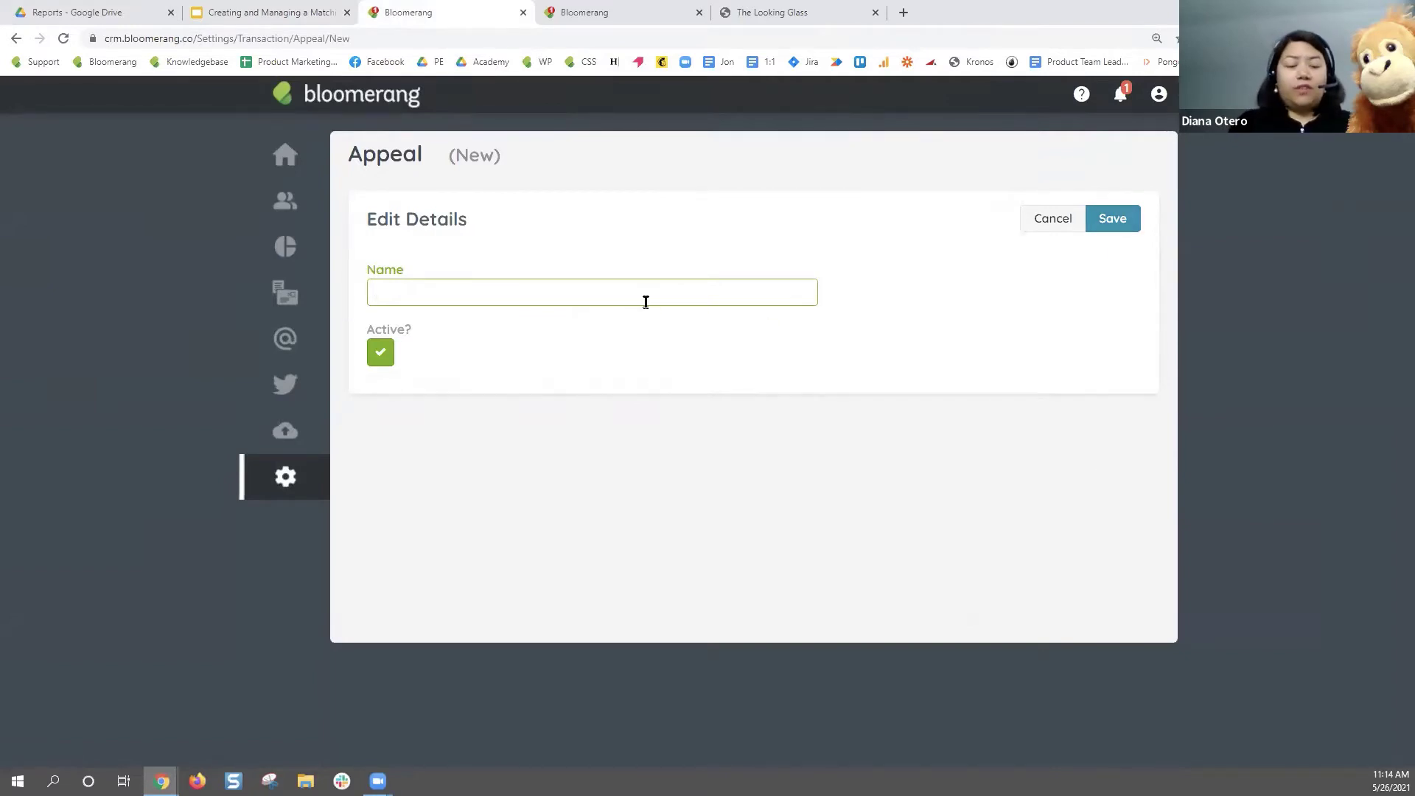
text(Matvhin)
key(BackSpace)
key(BackSpace)
key(BackSpace)
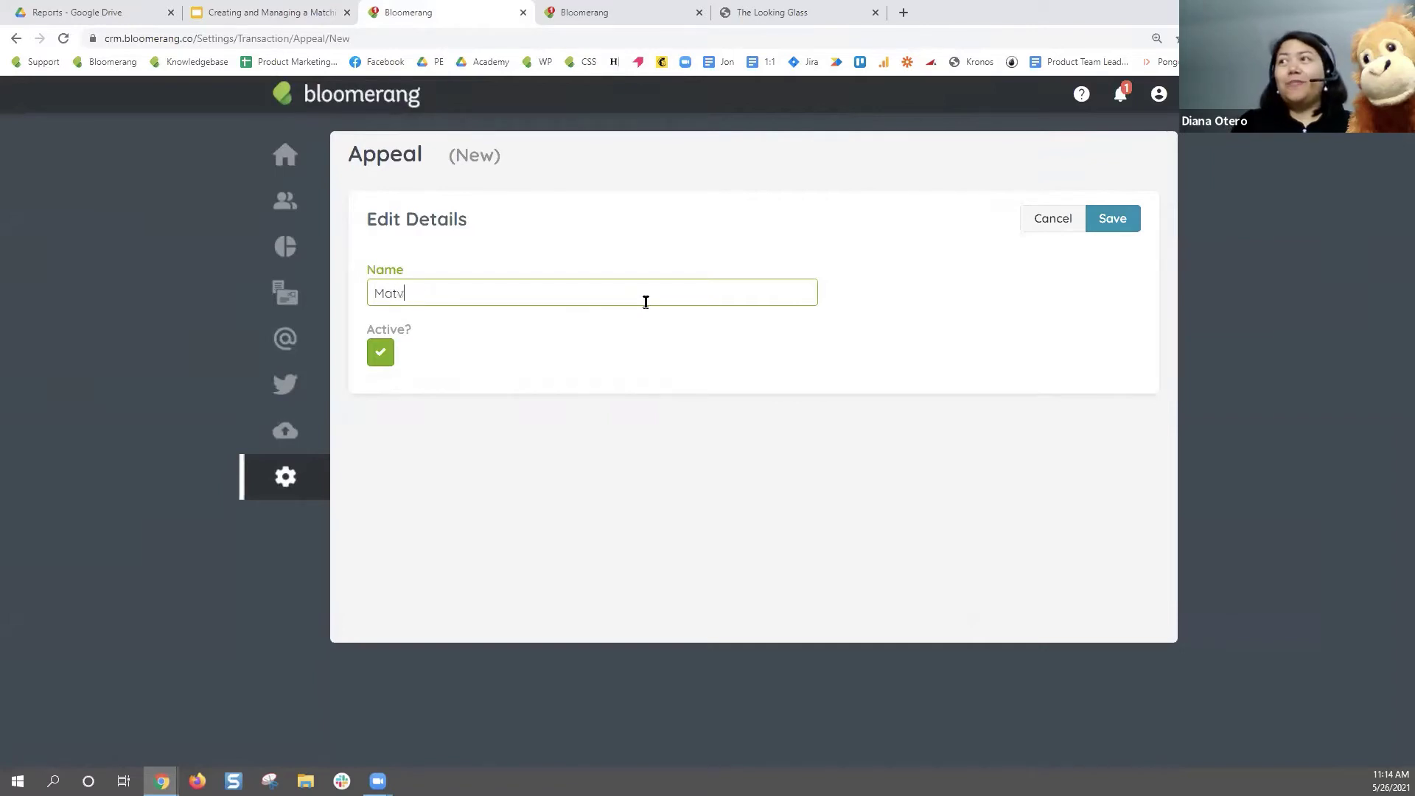
key(BackSpace)
text(tching Gift)
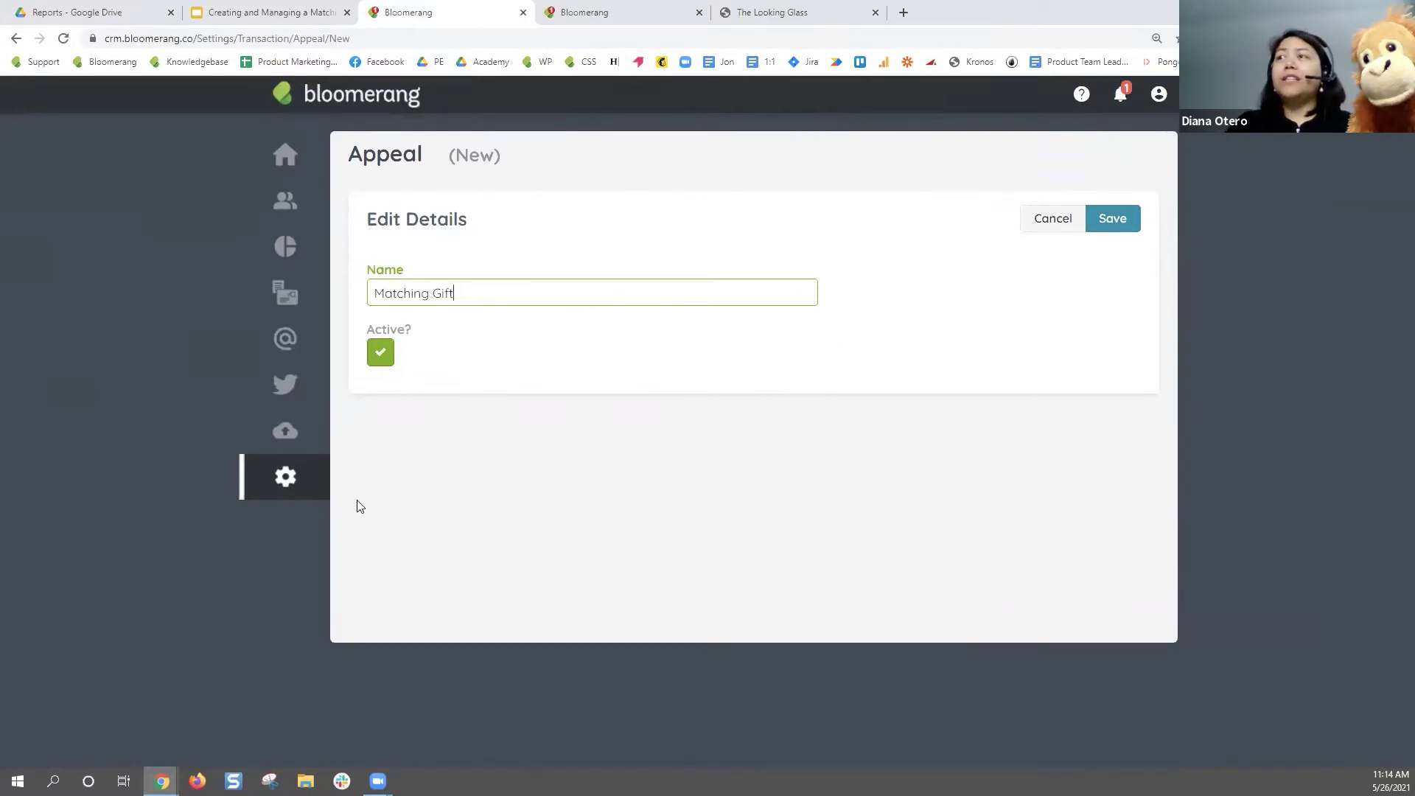
click(285, 477)
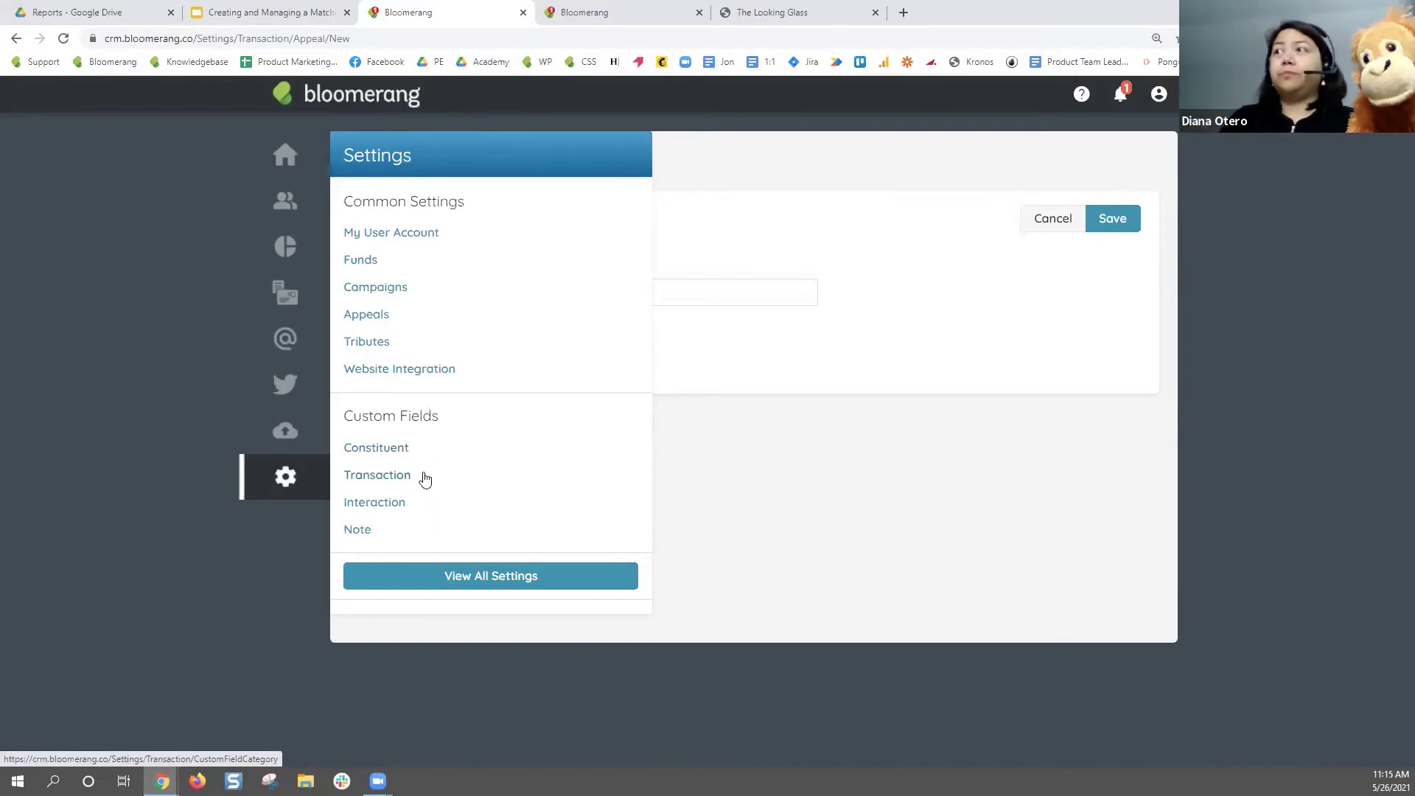
Rename the constituent custom field Gift Matching Program to 'Organization Gift Matching Program' and save it
click(376, 448)
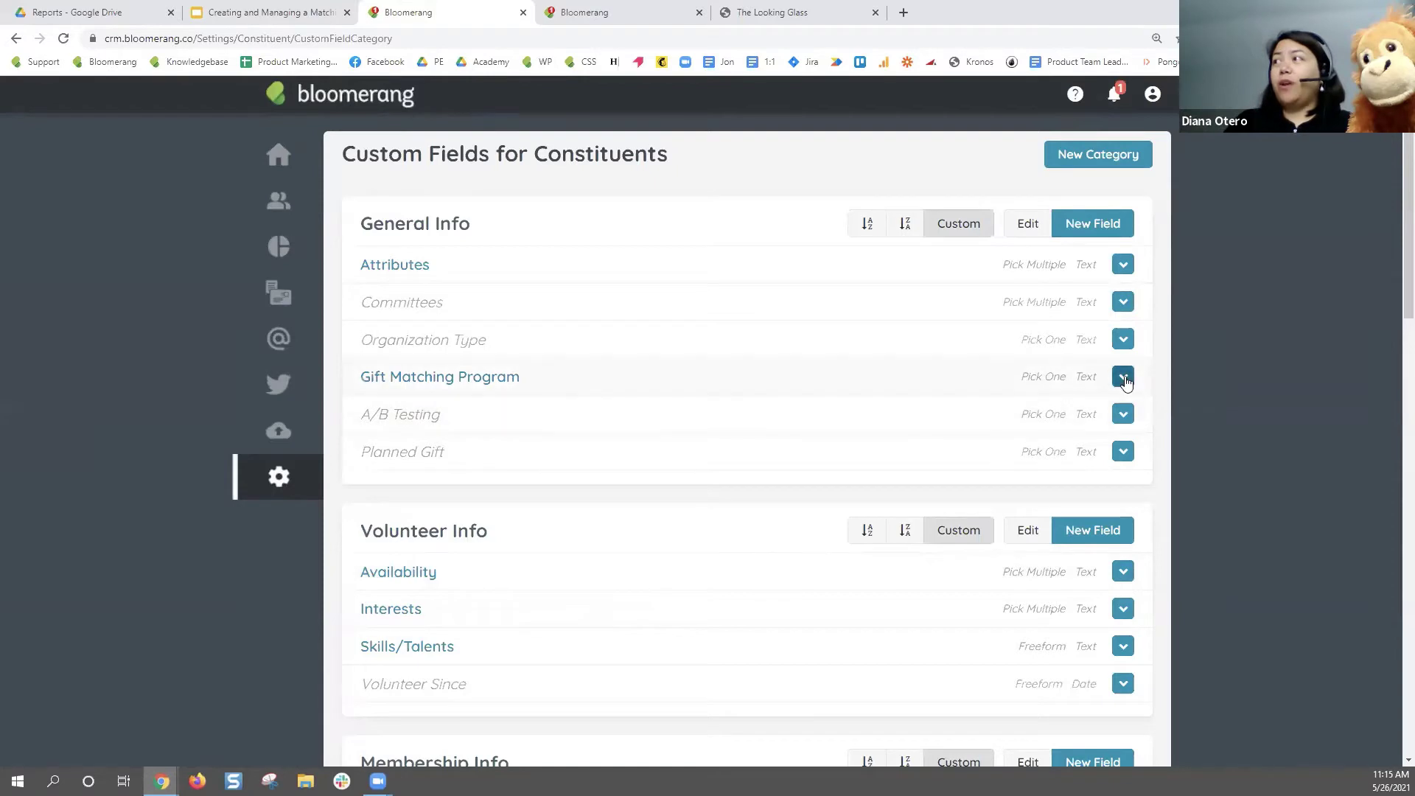
click(490, 380)
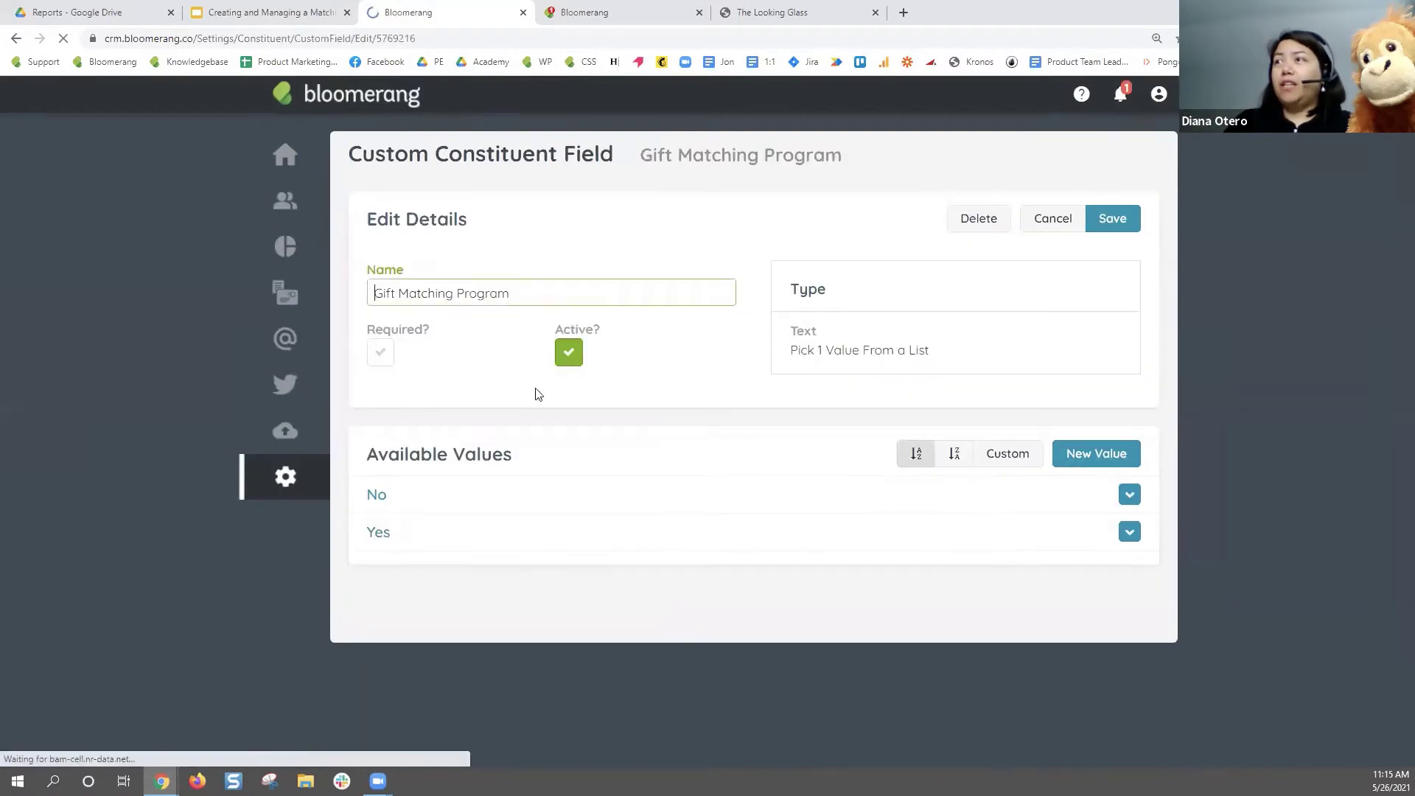
text(Organization)
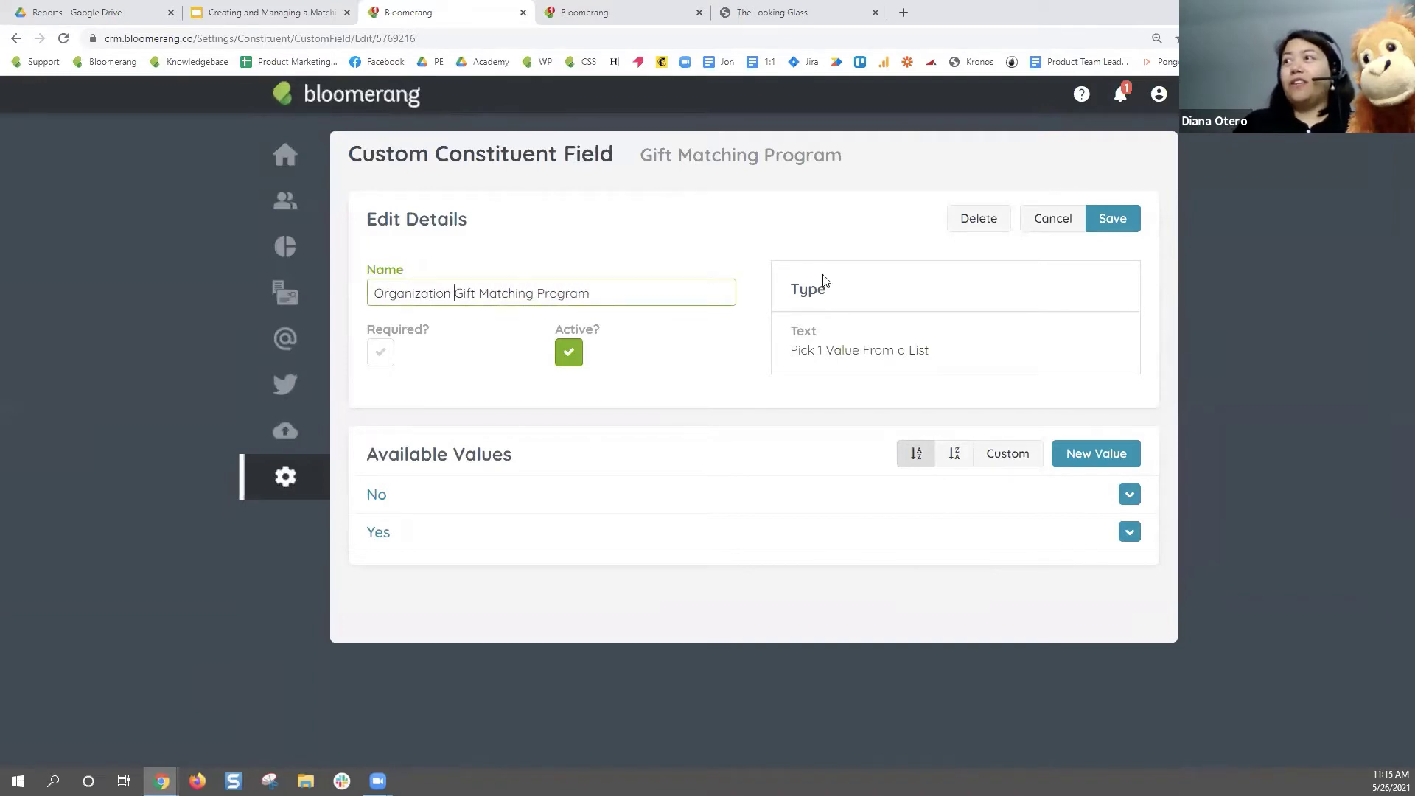
click(1129, 222)
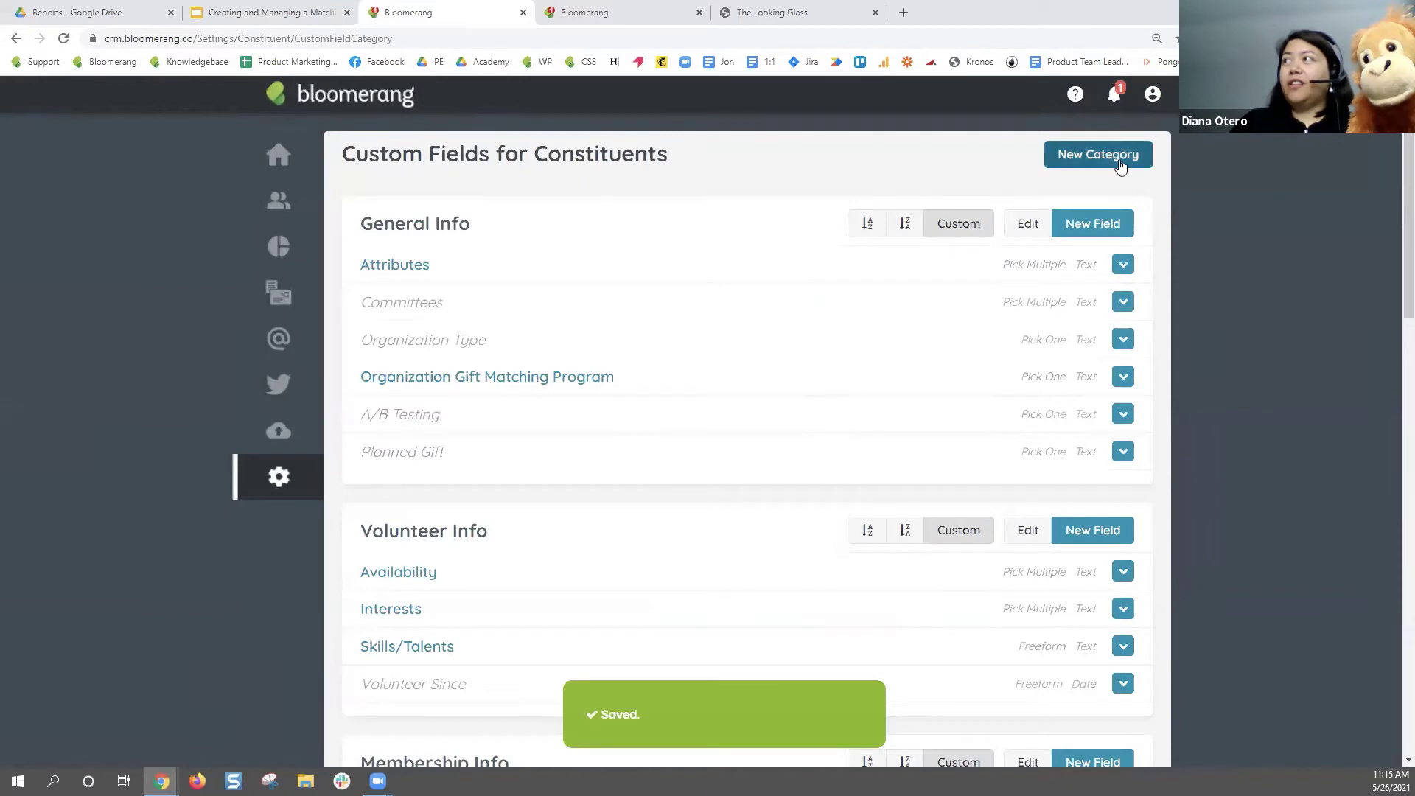
click(1114, 154)
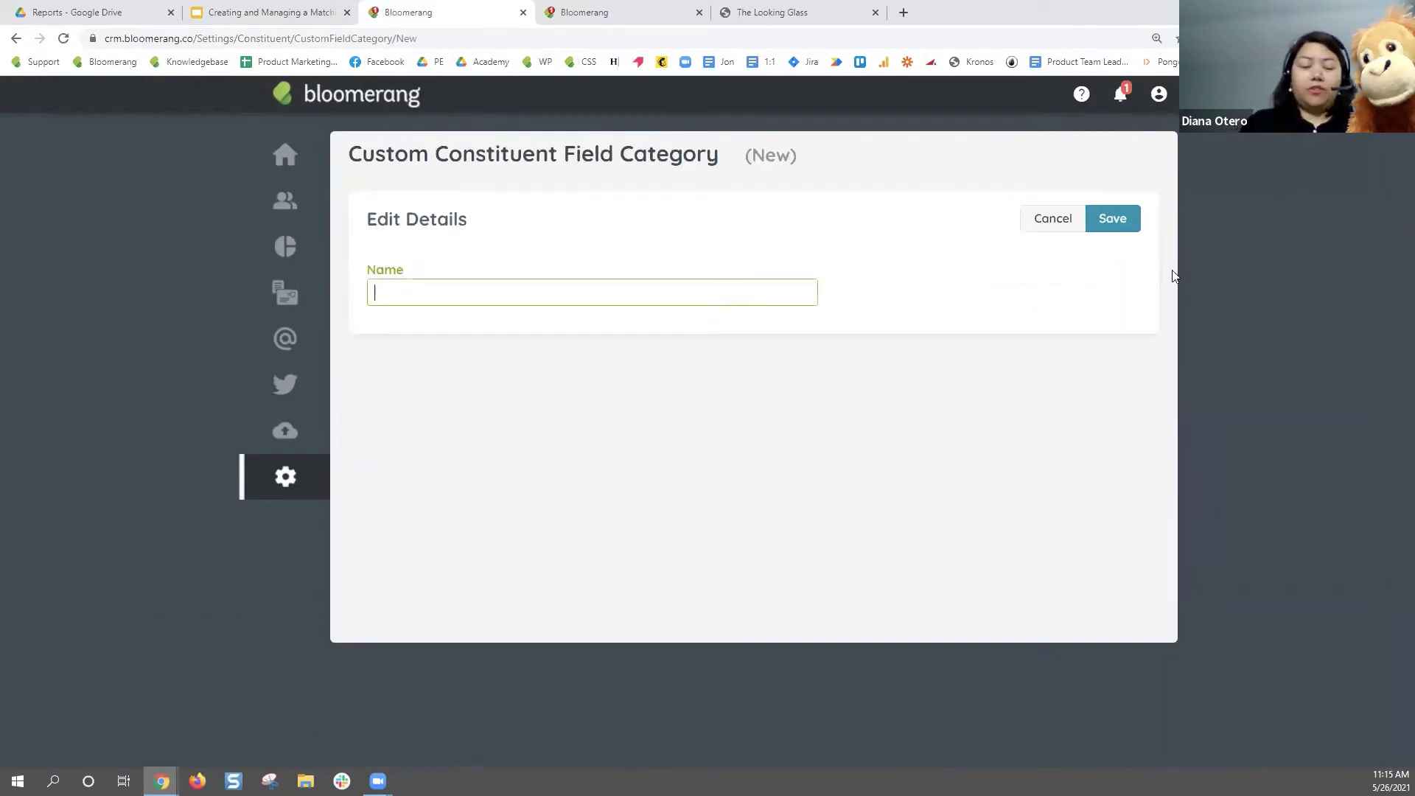
Save a new constituent field category named 'Does your employer have a matching gift program?'
text(Does your emplo)
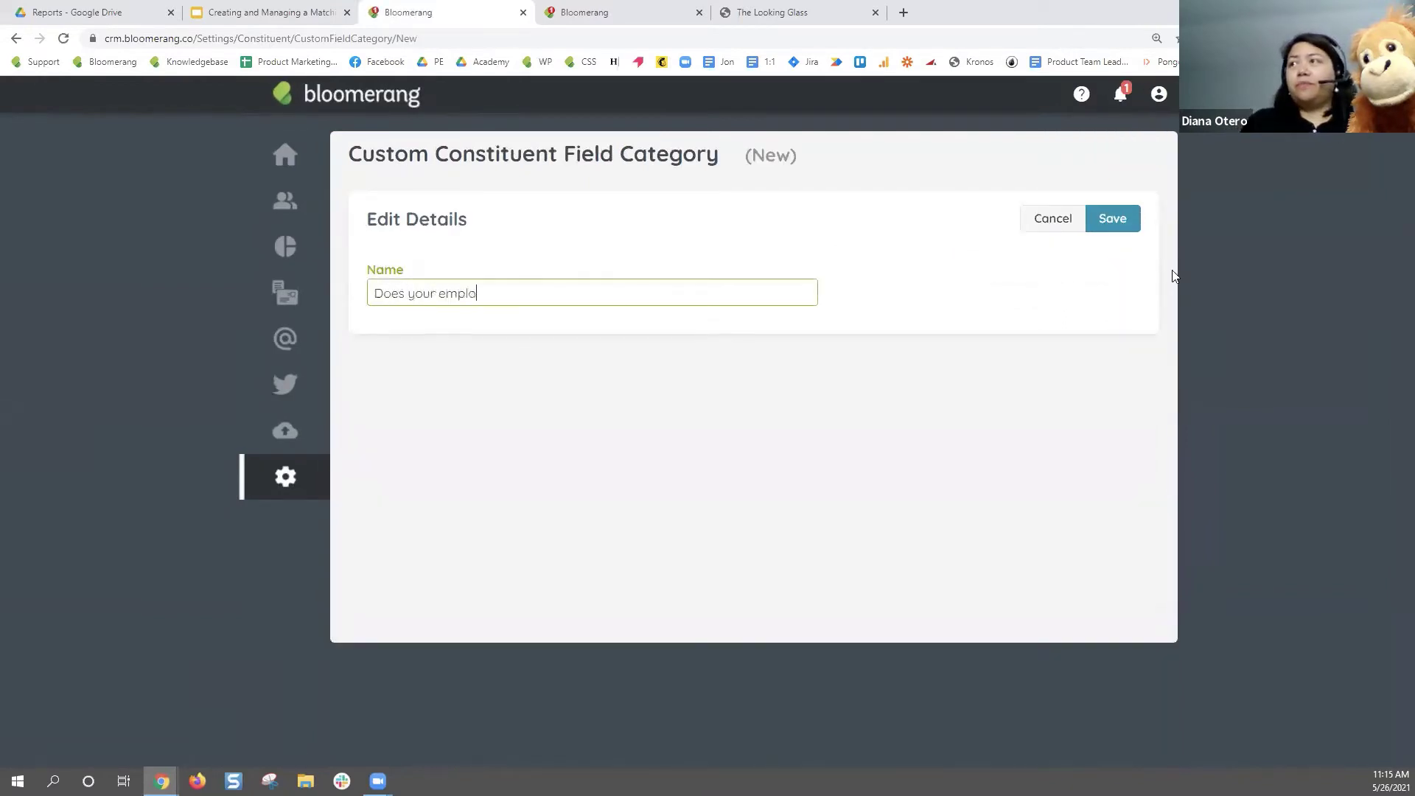
text(yer have a matchin)
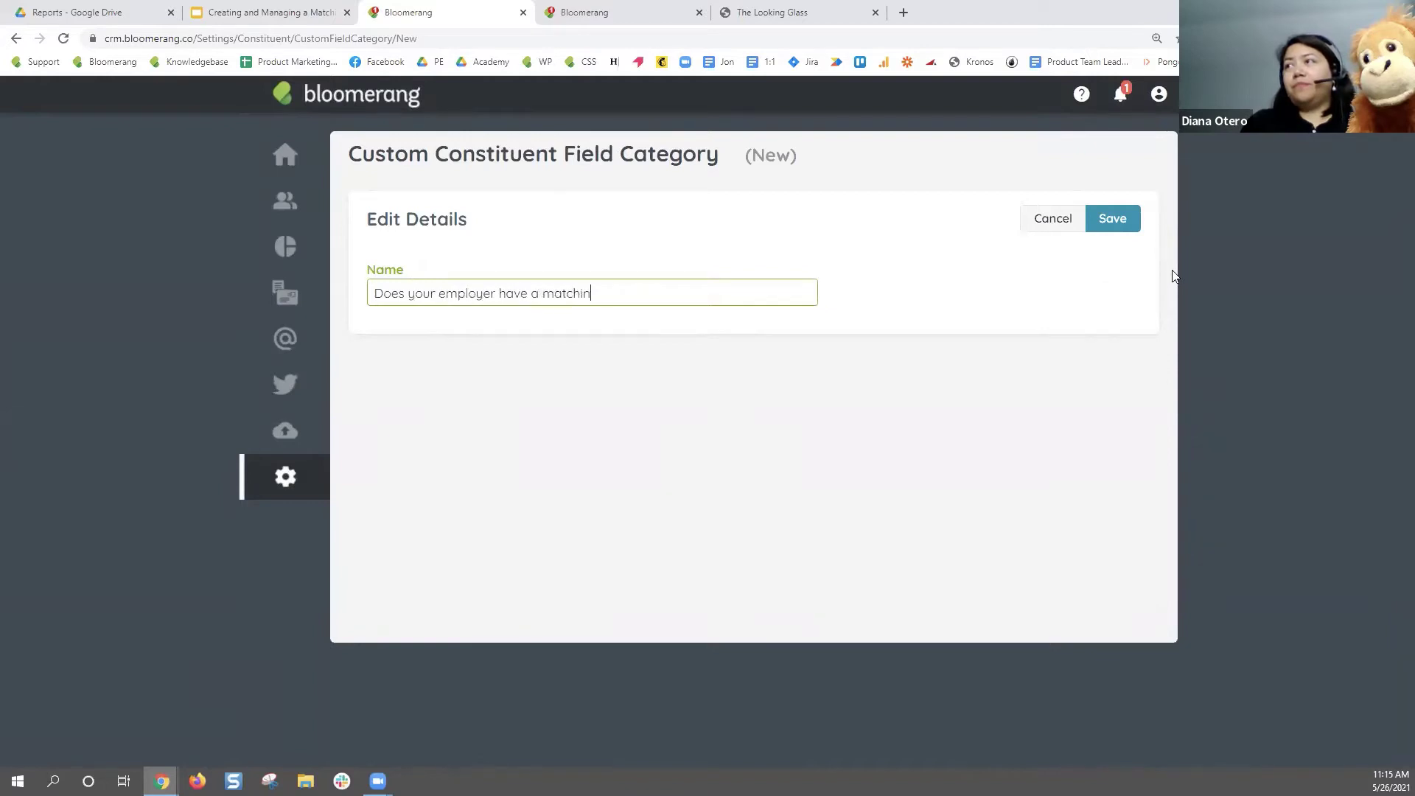
text(g )
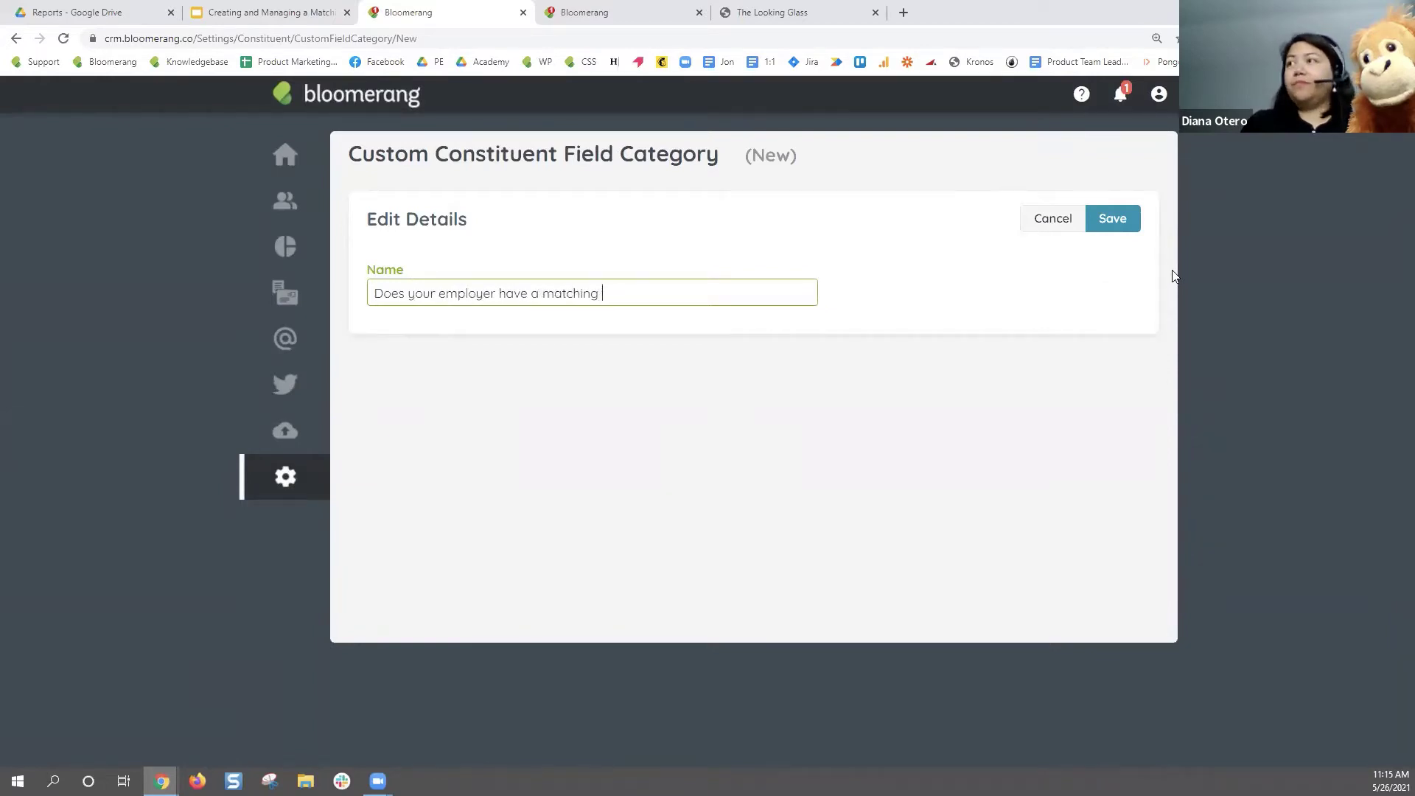
text(figift program)
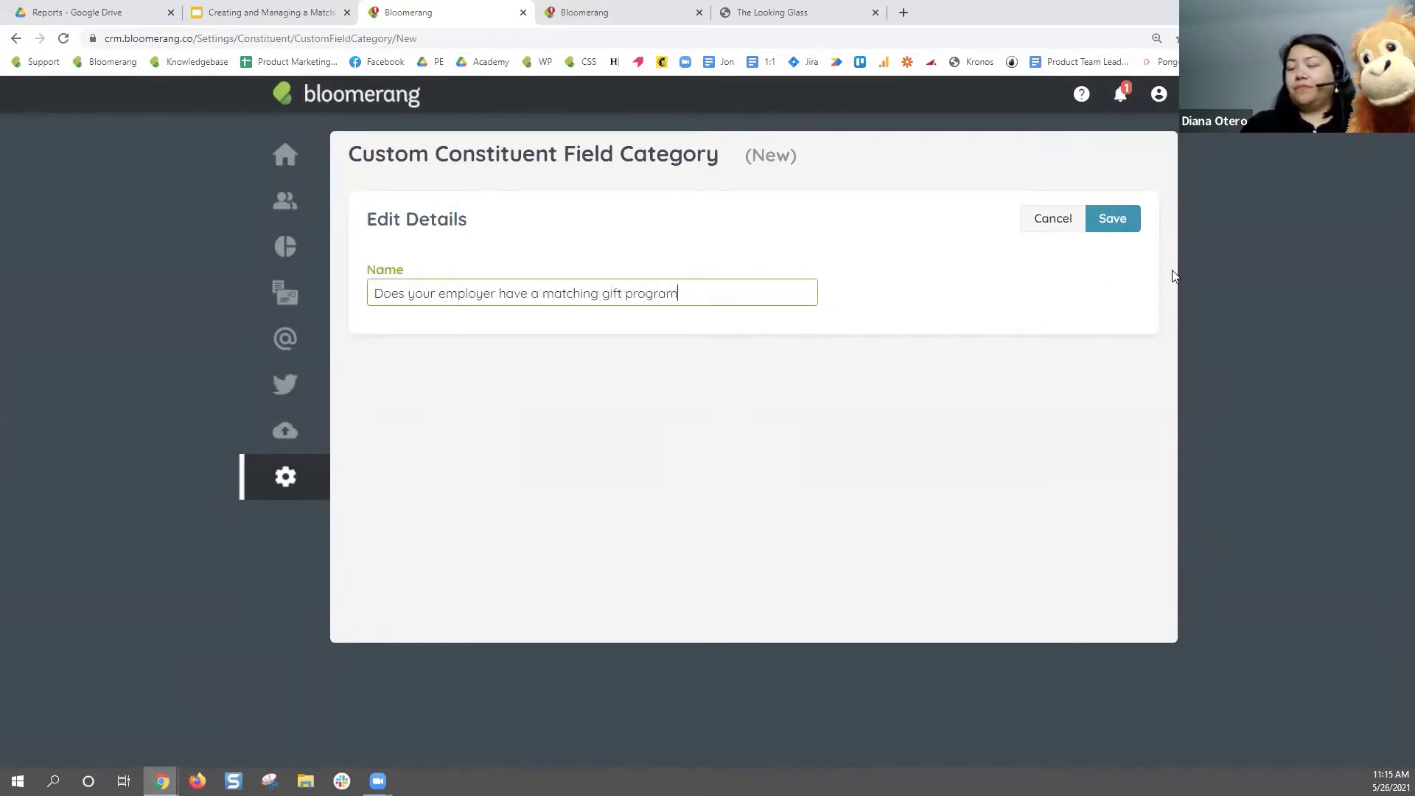
text(?)
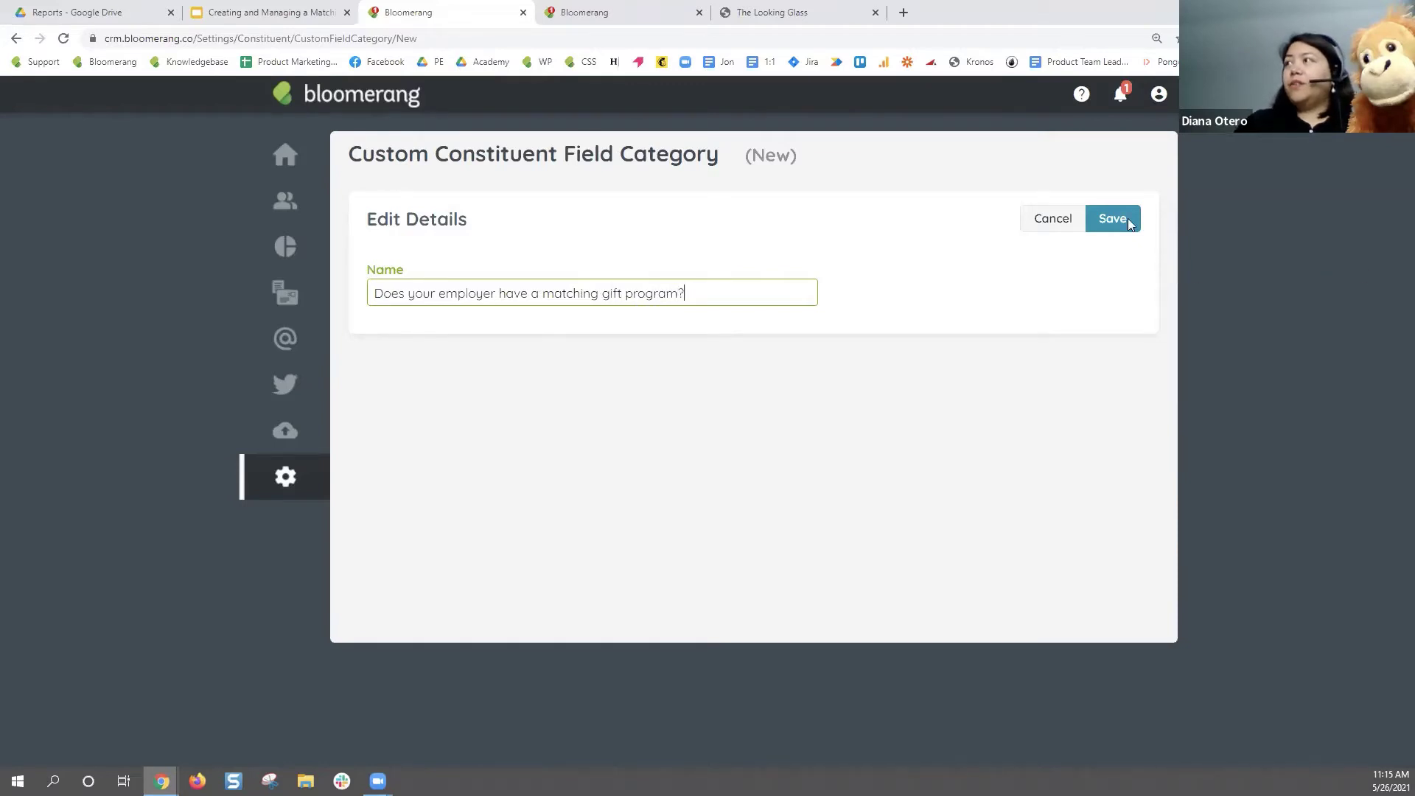
click(1128, 222)
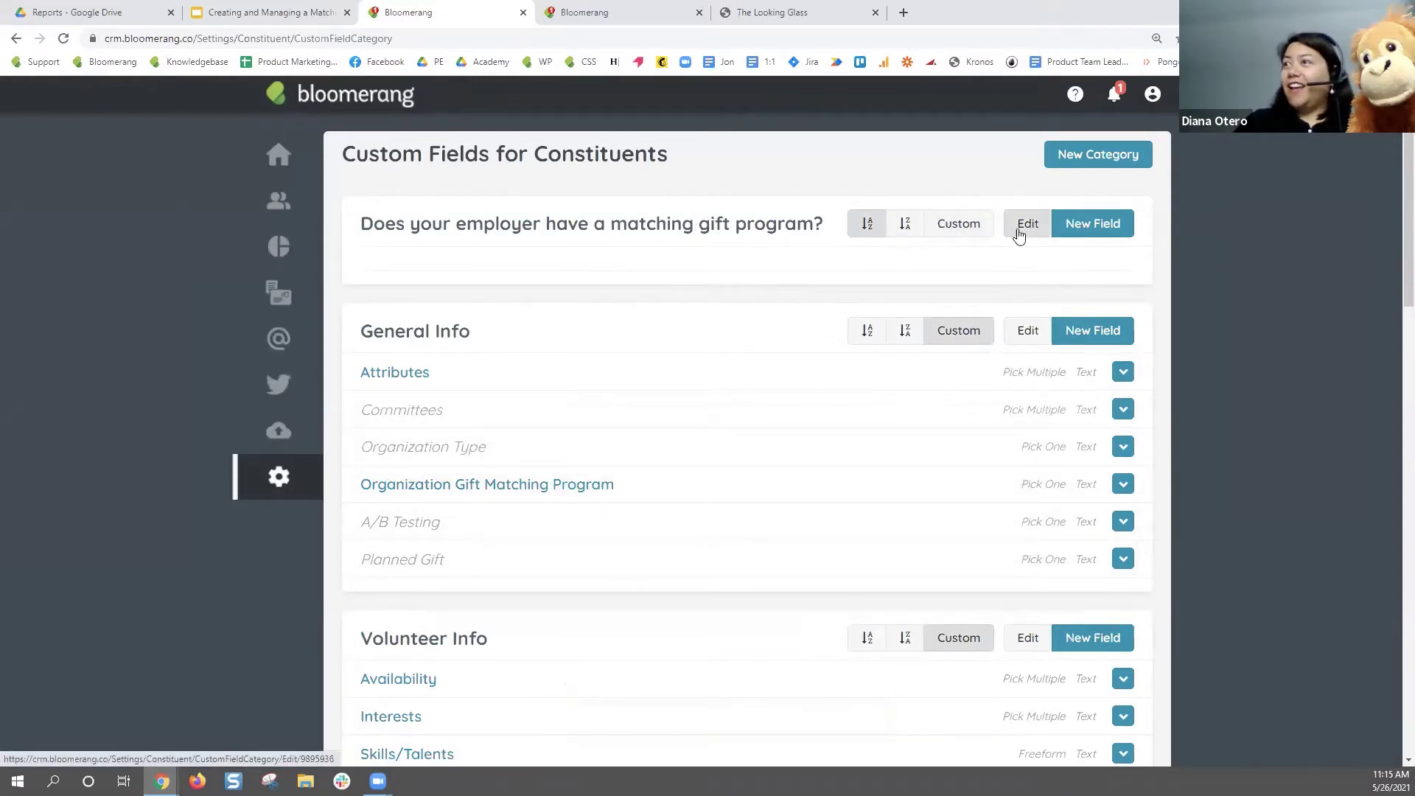
Add the field 'Does your employer have a matching gift program?' as Text, Pick 1 Value From a List
click(1100, 332)
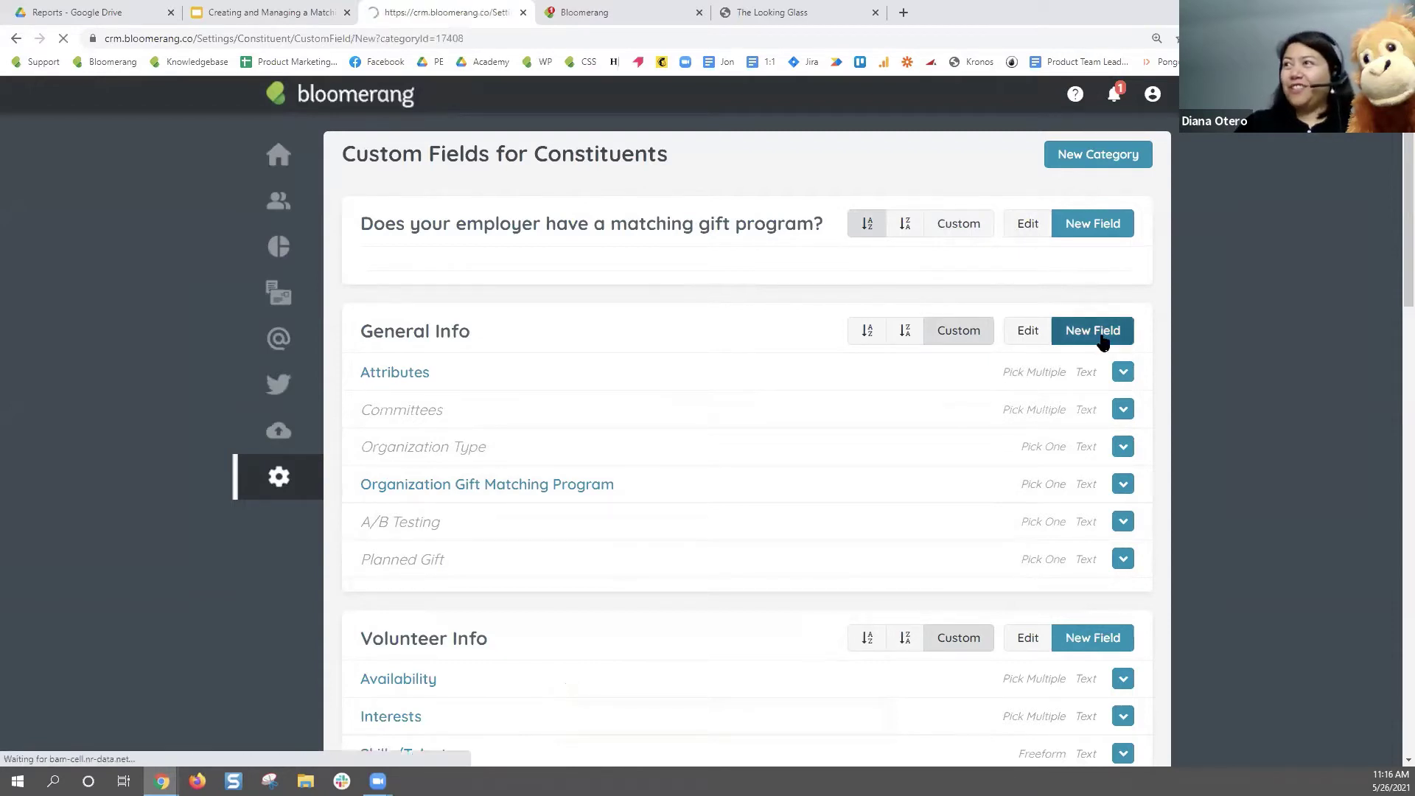
text(Do)
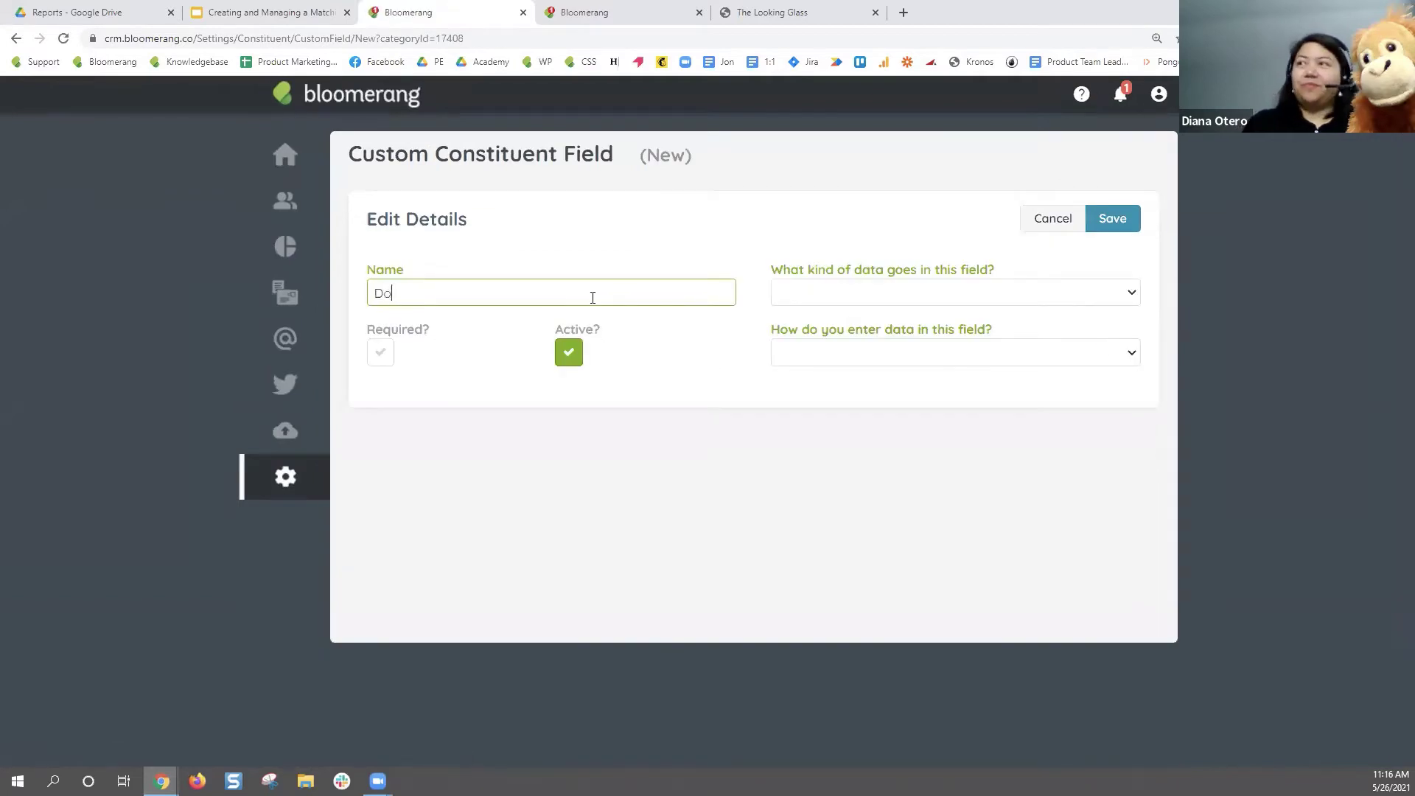
text(es your employ)
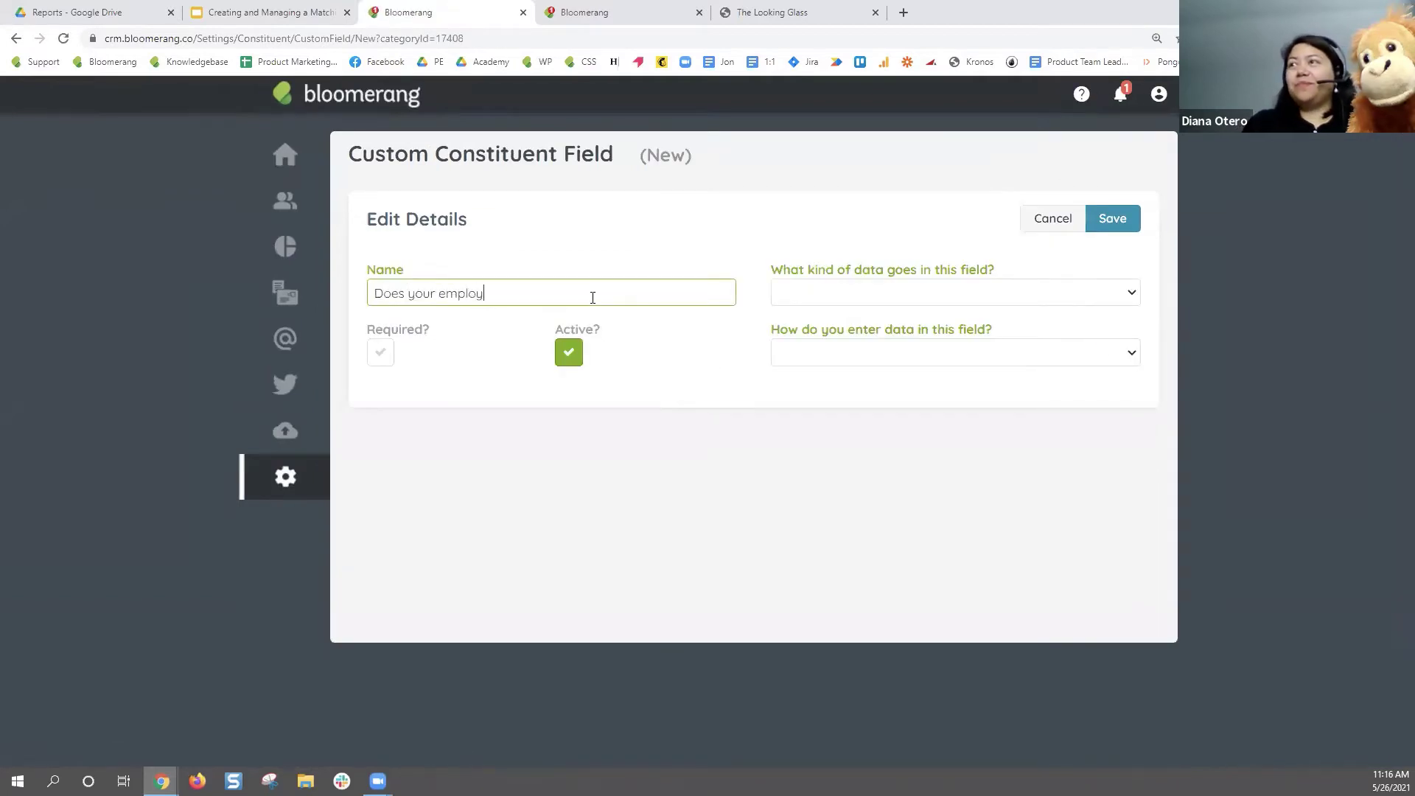
text(er have a ma)
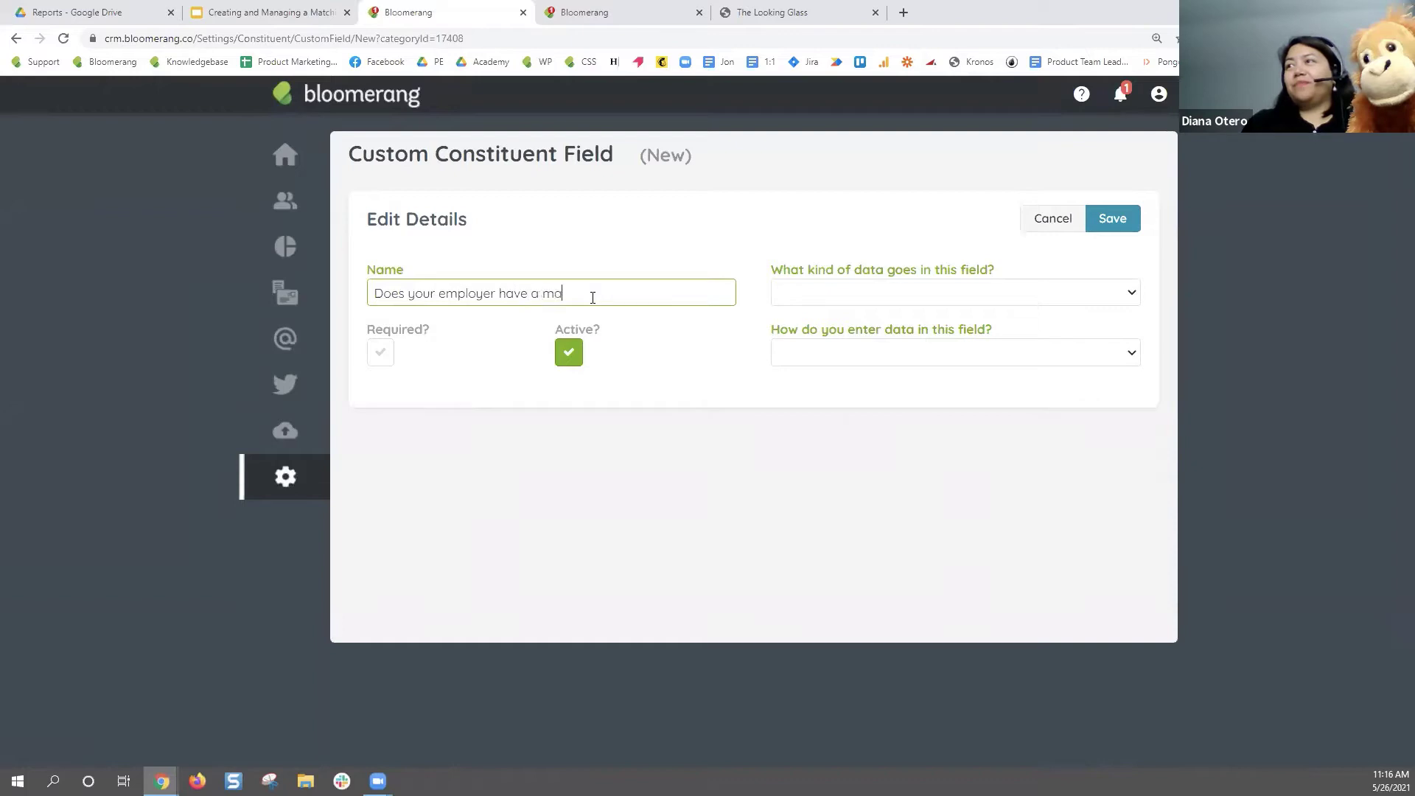
text(tching gi)
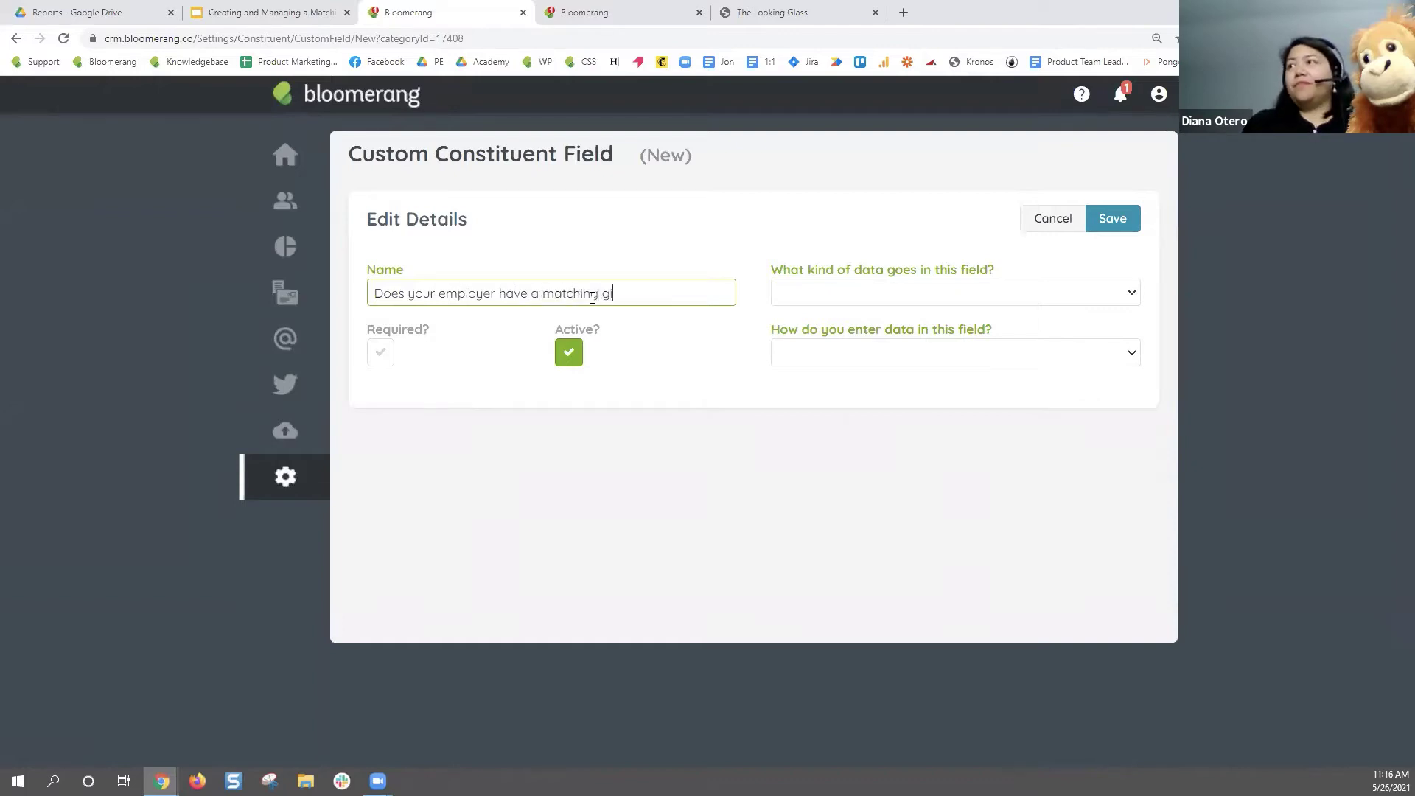
text(ft program?)
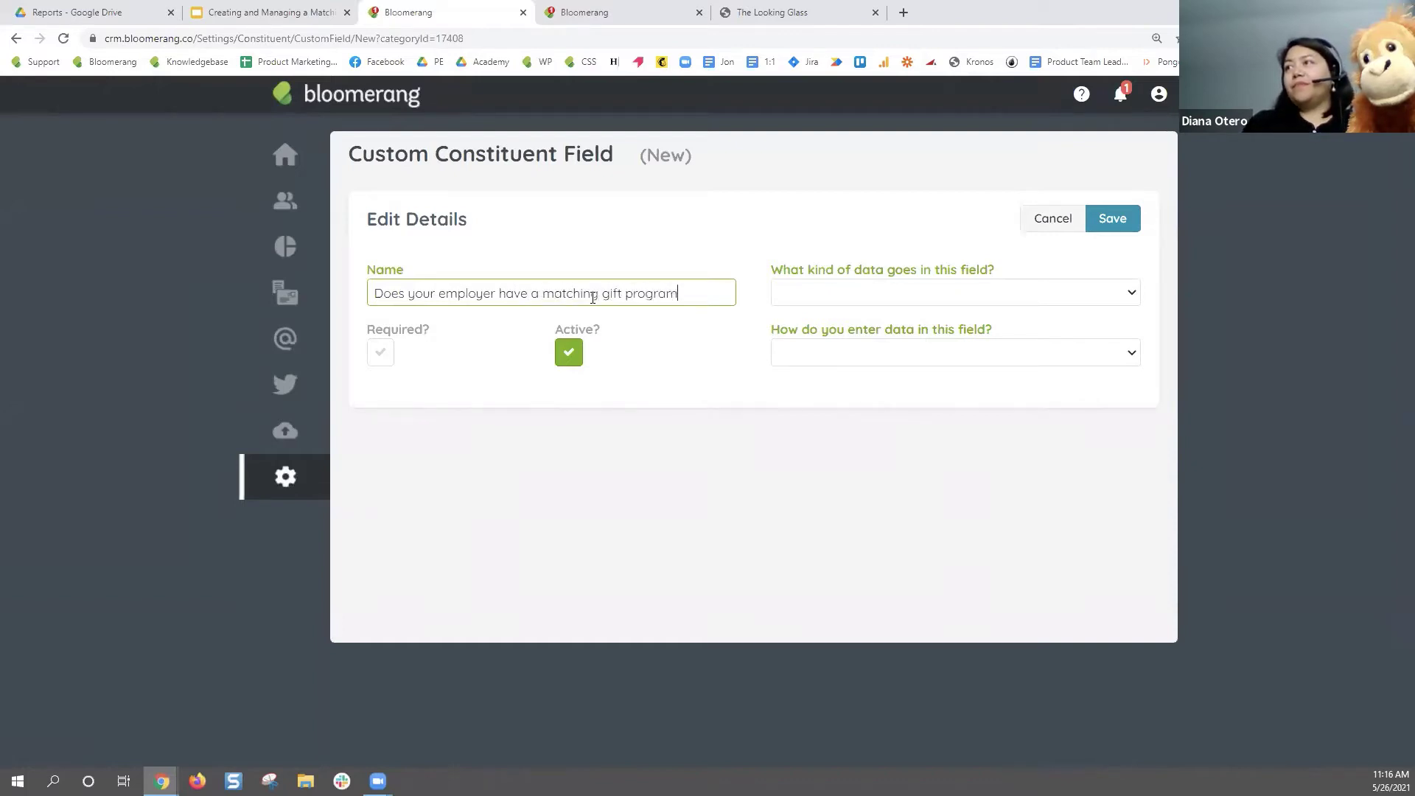
click(895, 299)
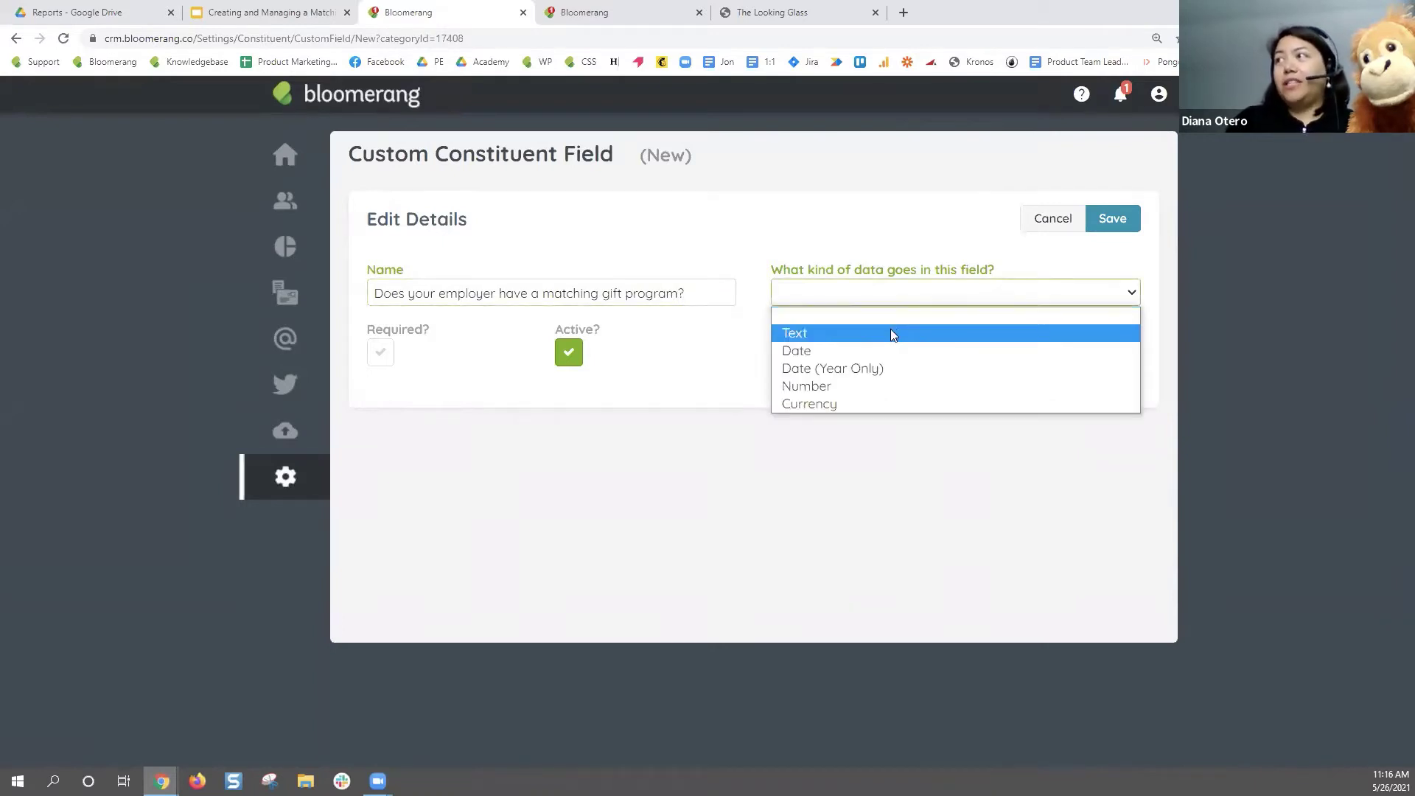
click(890, 331)
click(883, 354)
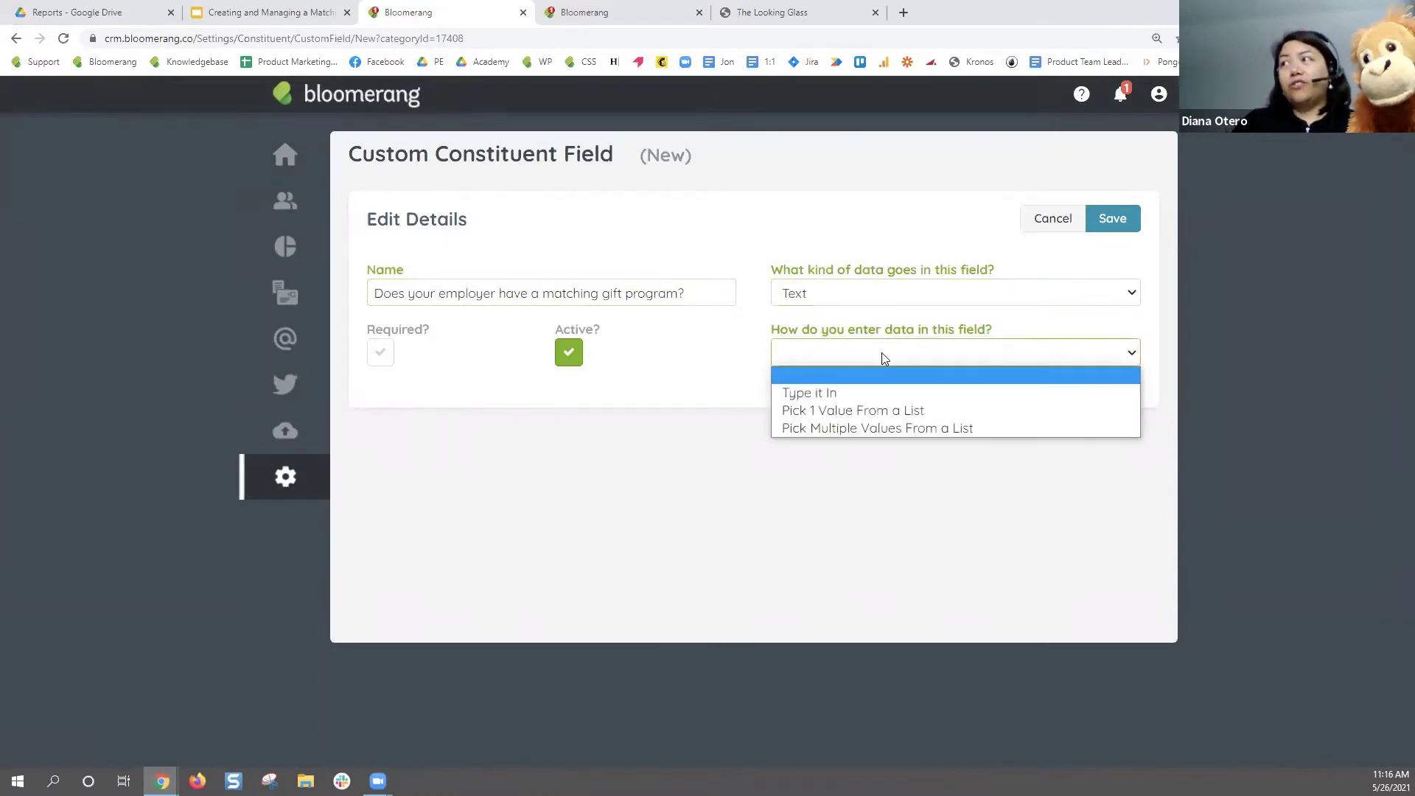
click(909, 415)
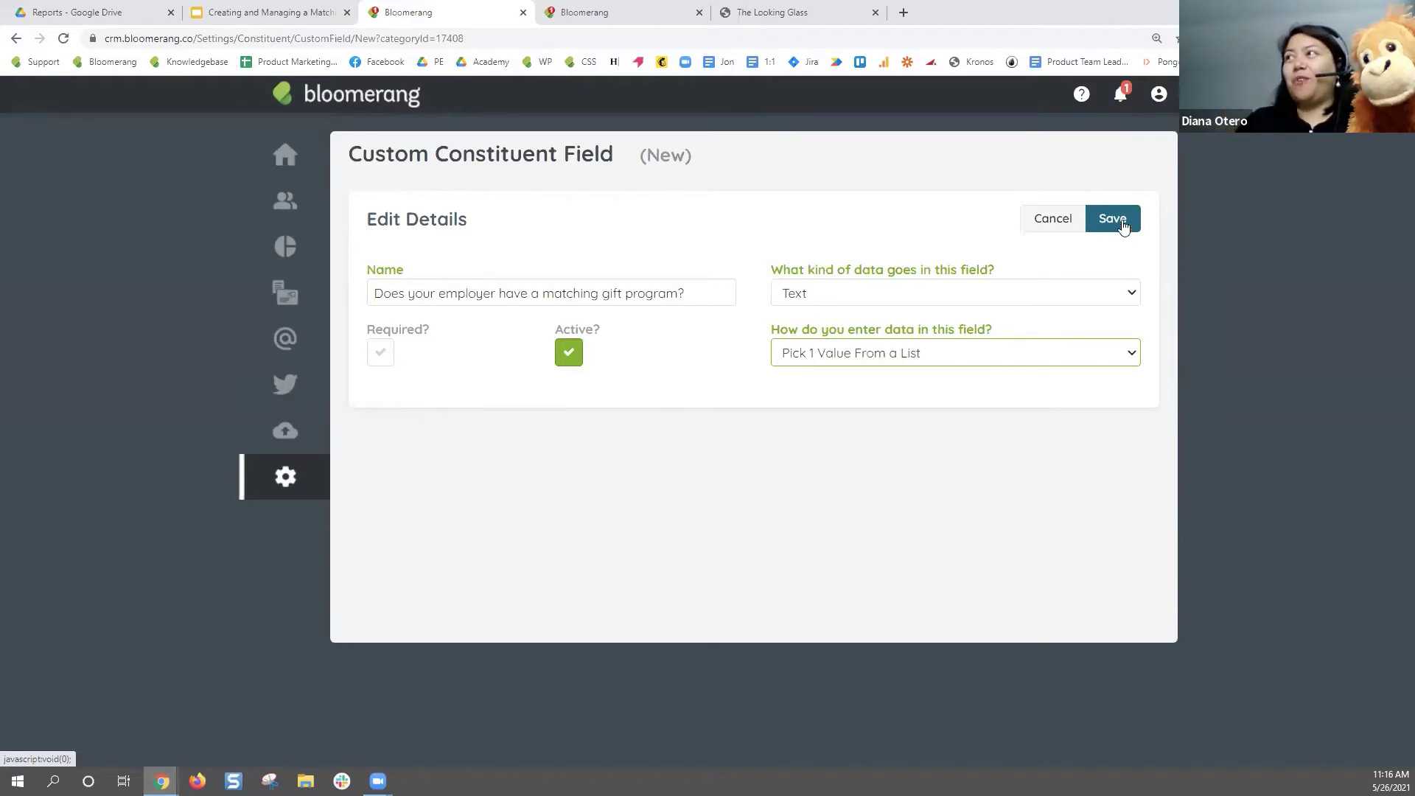
click(1119, 220)
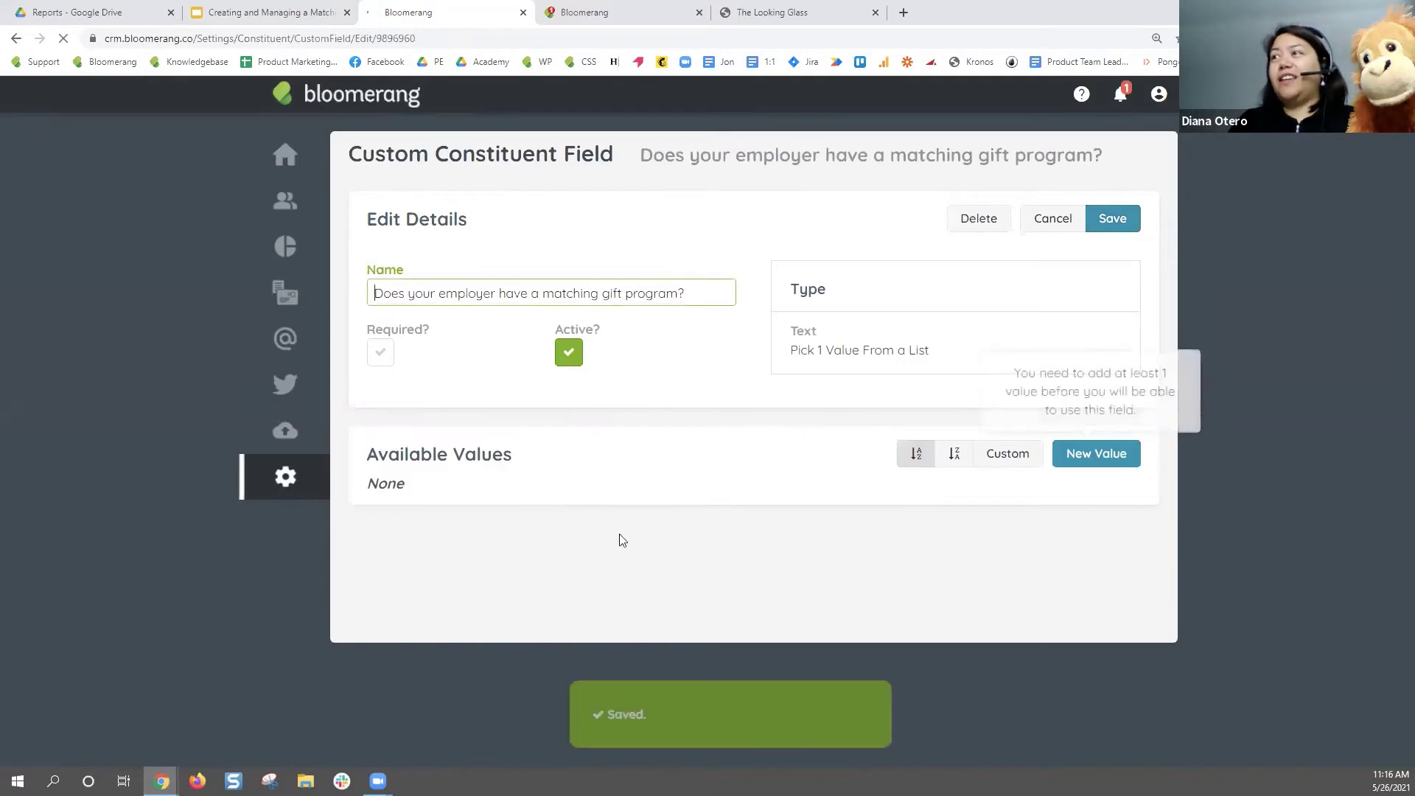
Give the question the values Yes and No, save it, then search for a constituent by name
click(1105, 455)
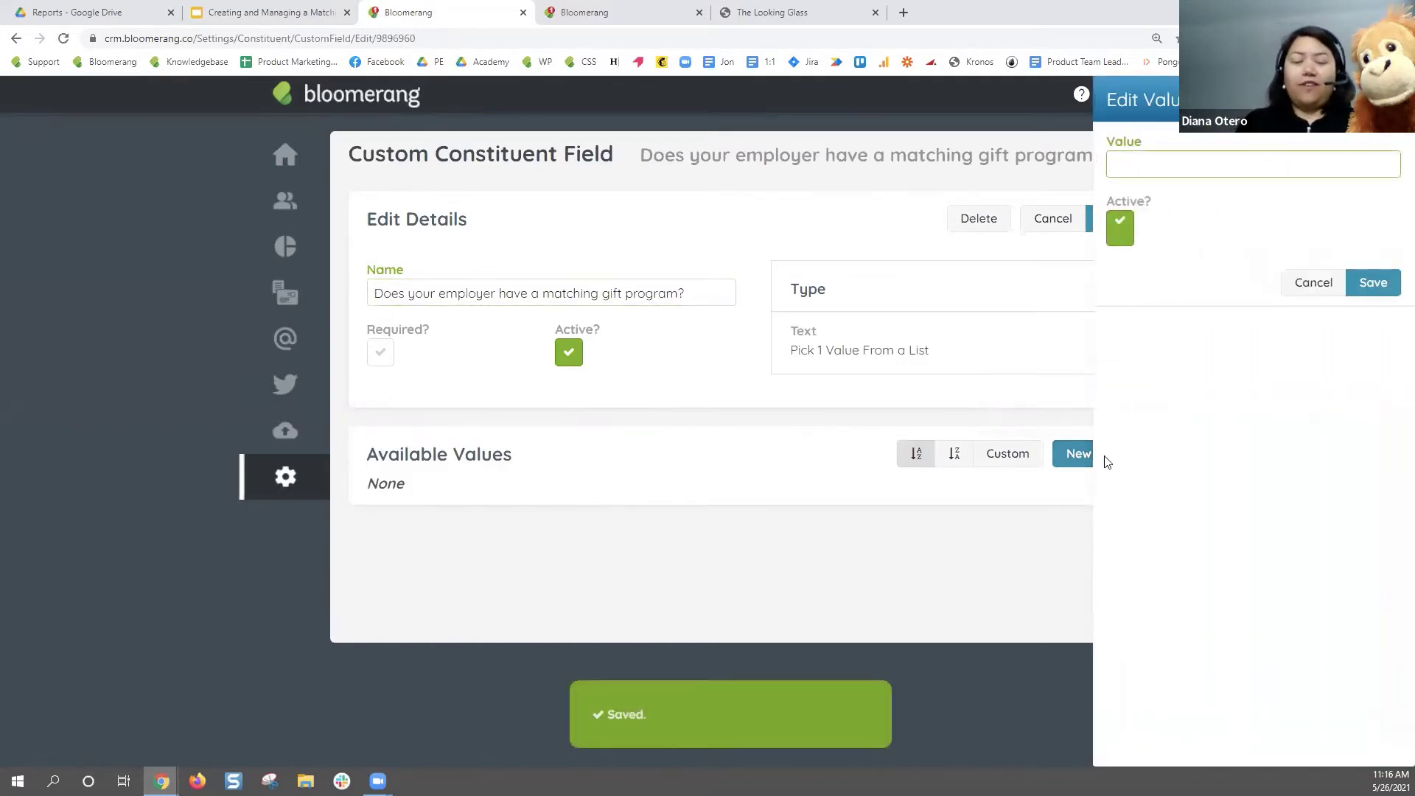
text(Yes)
click(1377, 292)
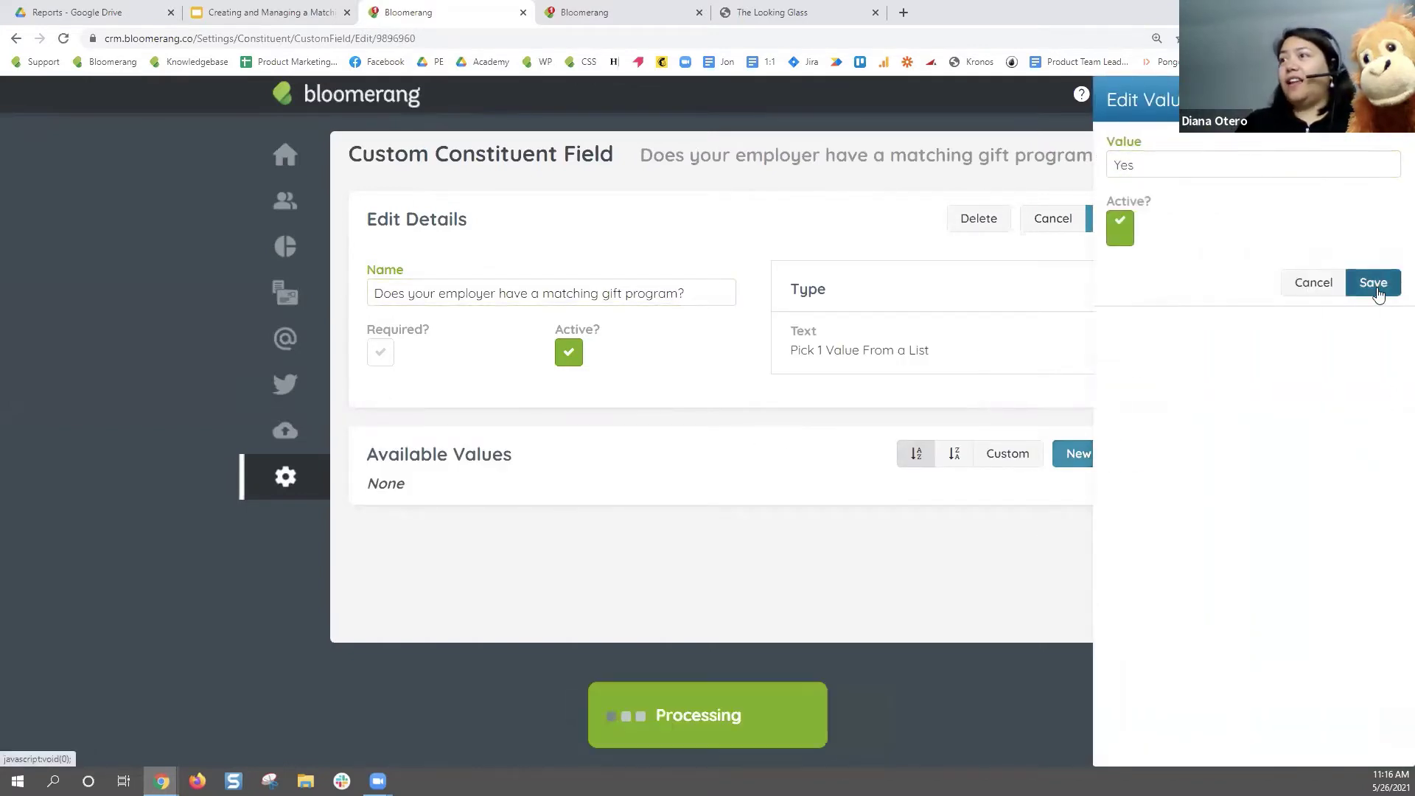
click(1110, 454)
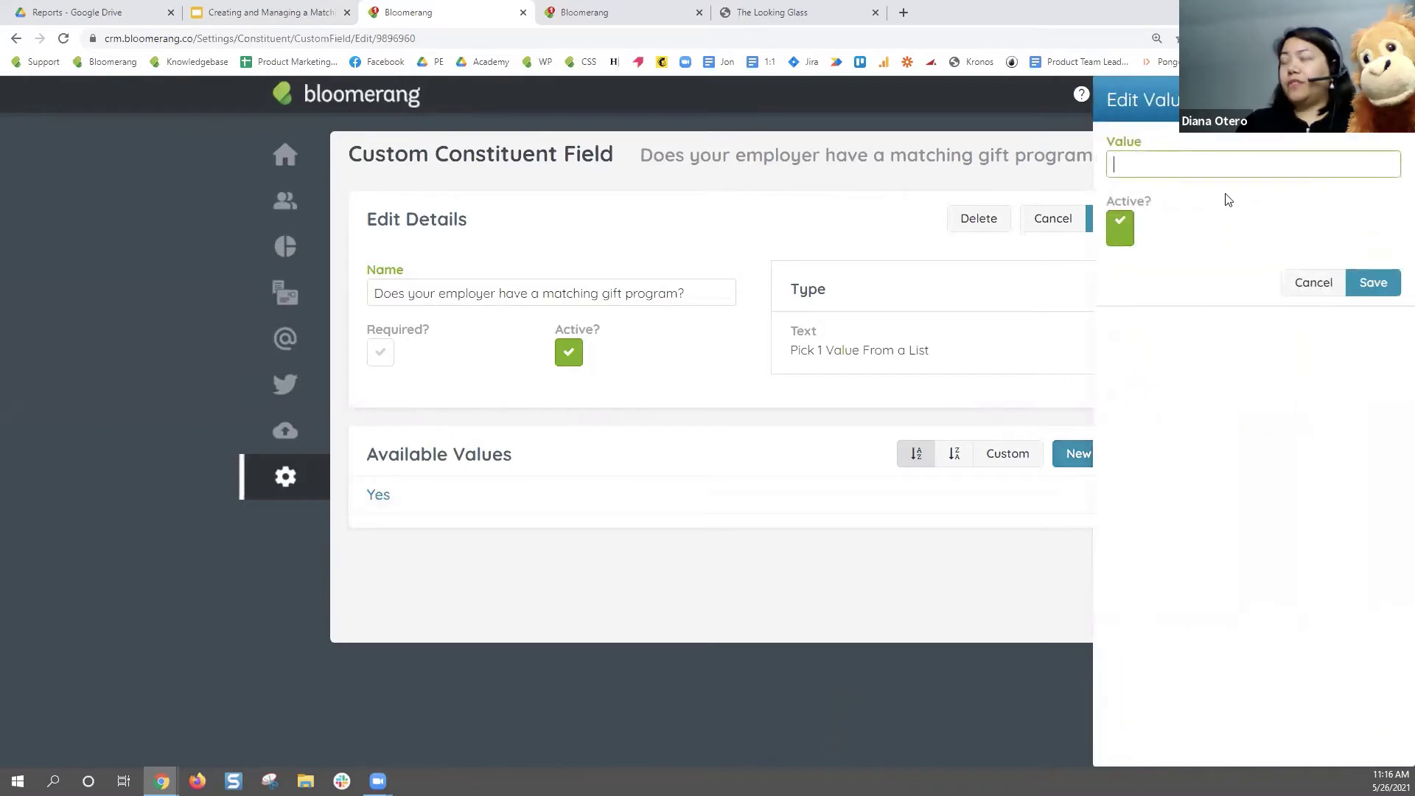
text(No)
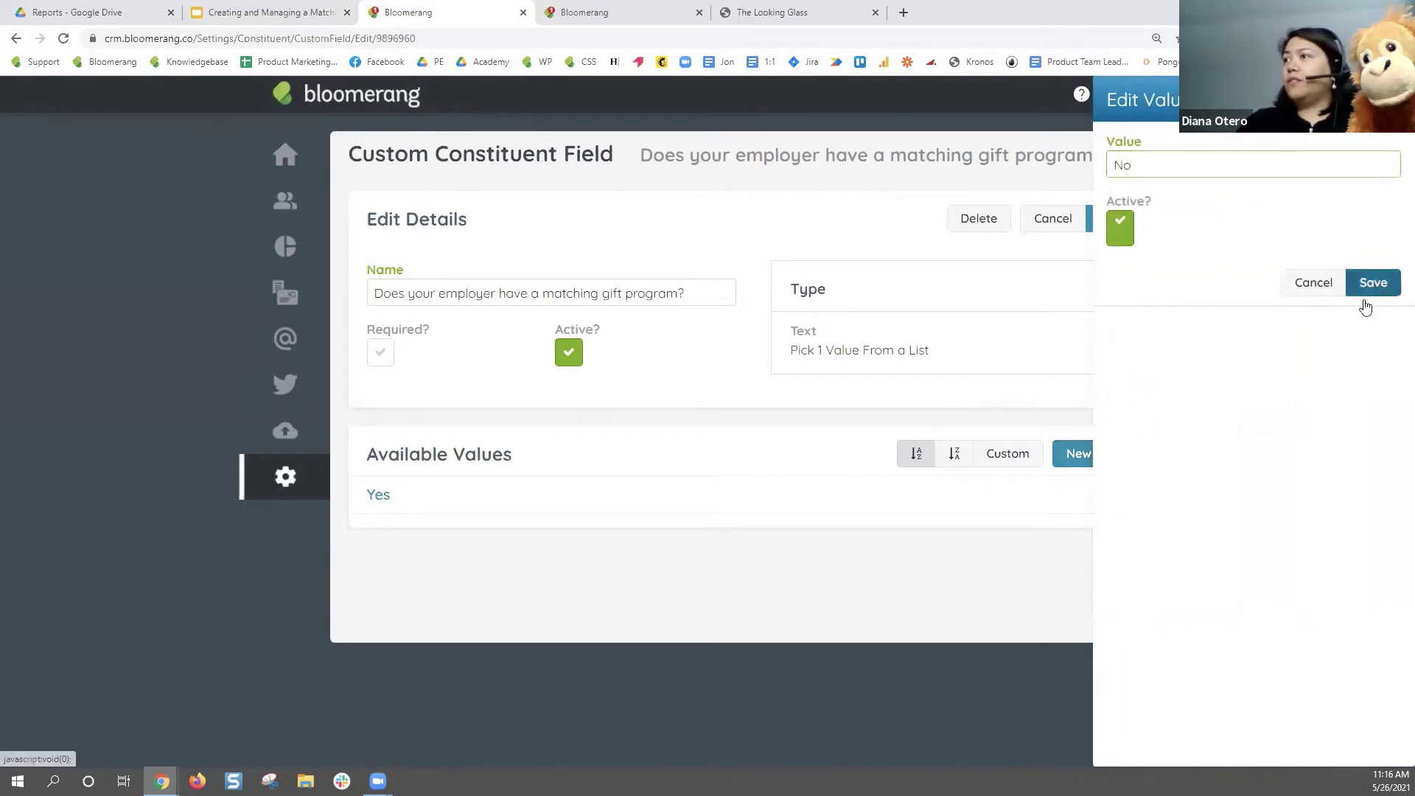
click(1364, 293)
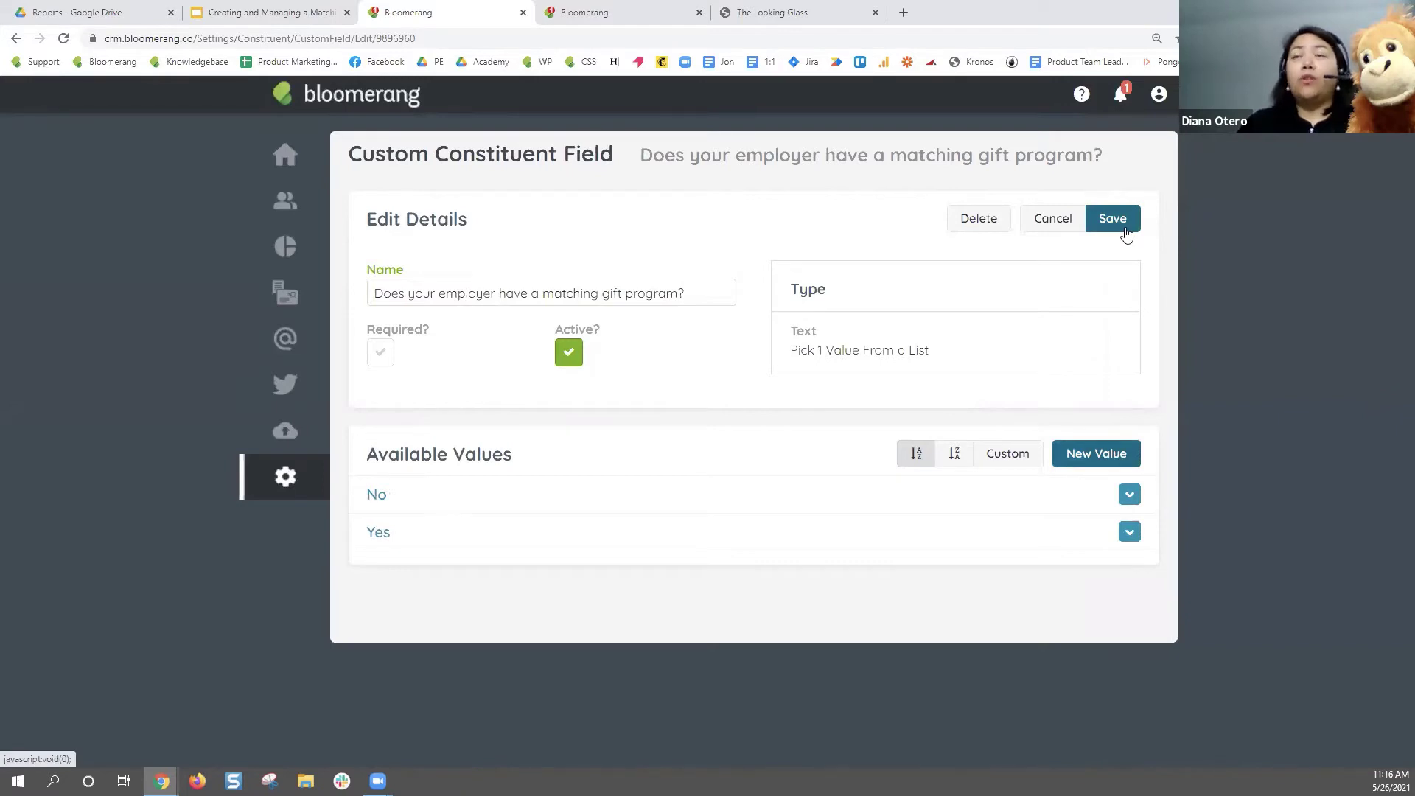
click(1125, 233)
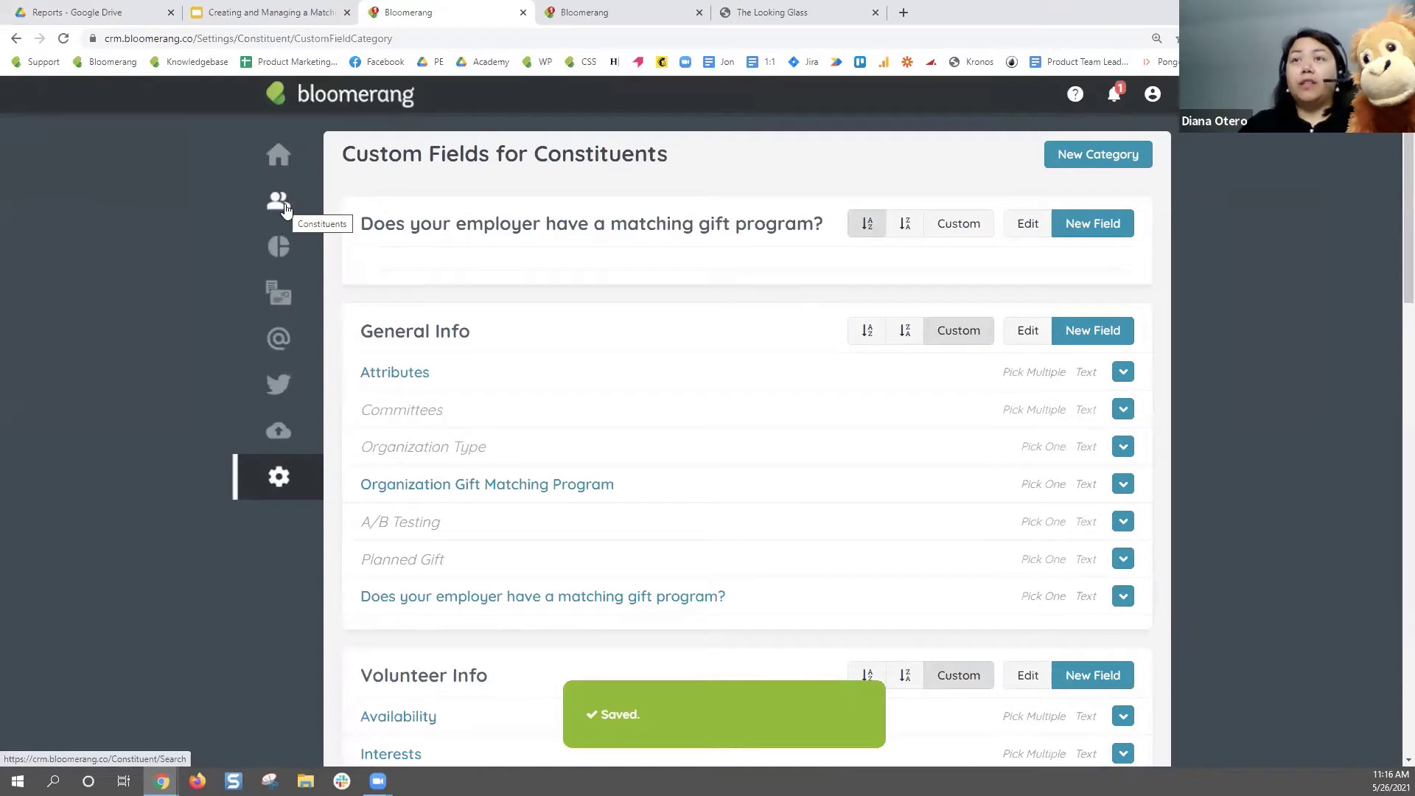
click(285, 210)
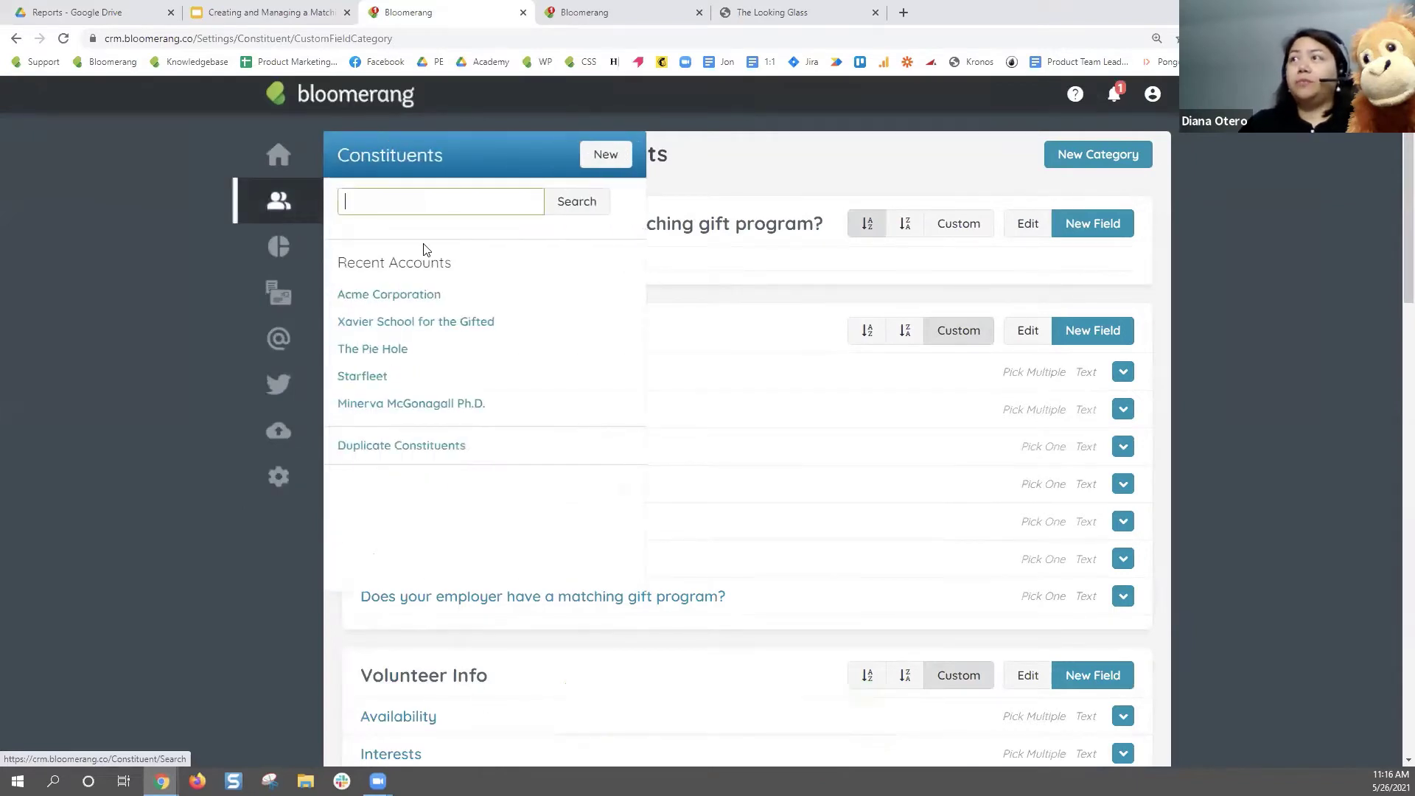
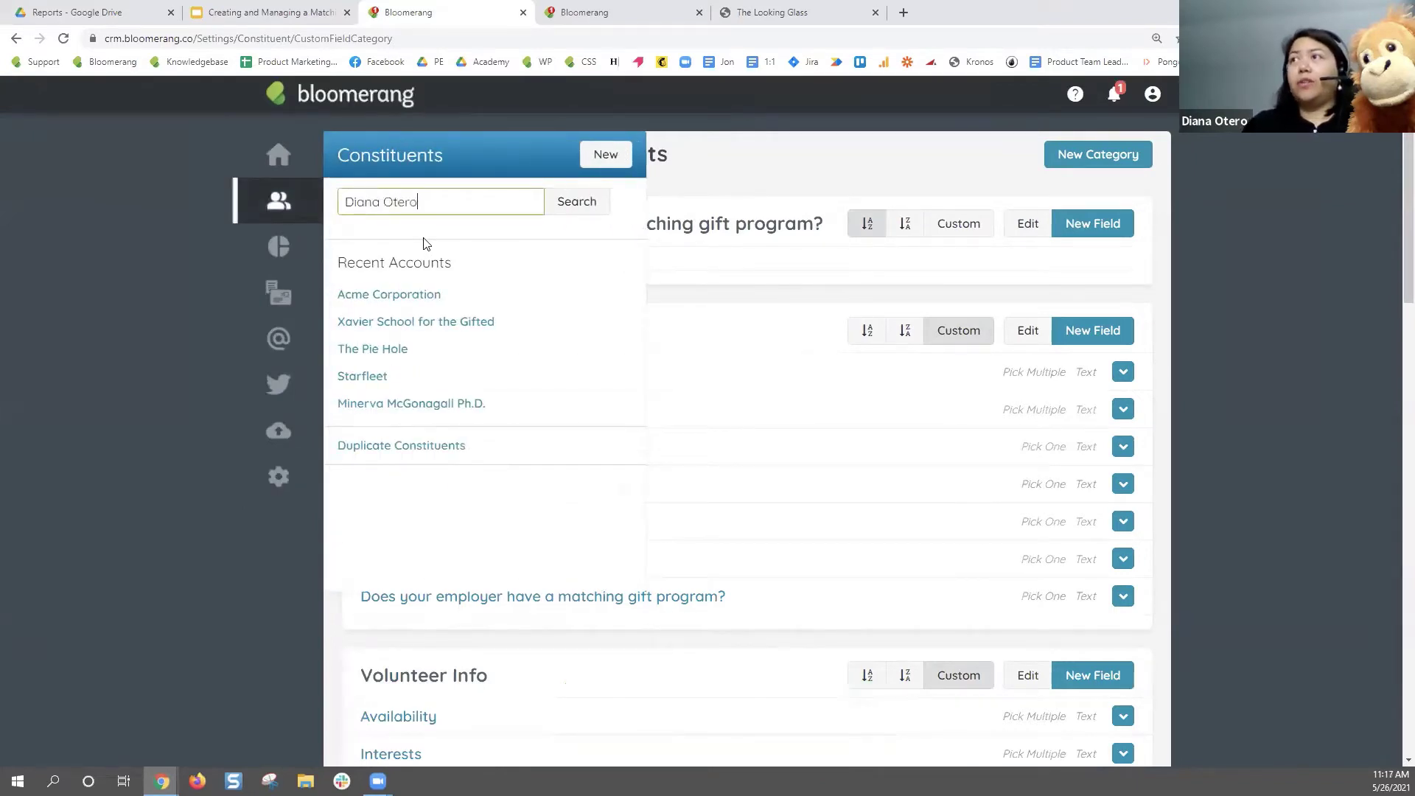
Open the constituent's profile and check the General Info matching-gift fields
click(417, 233)
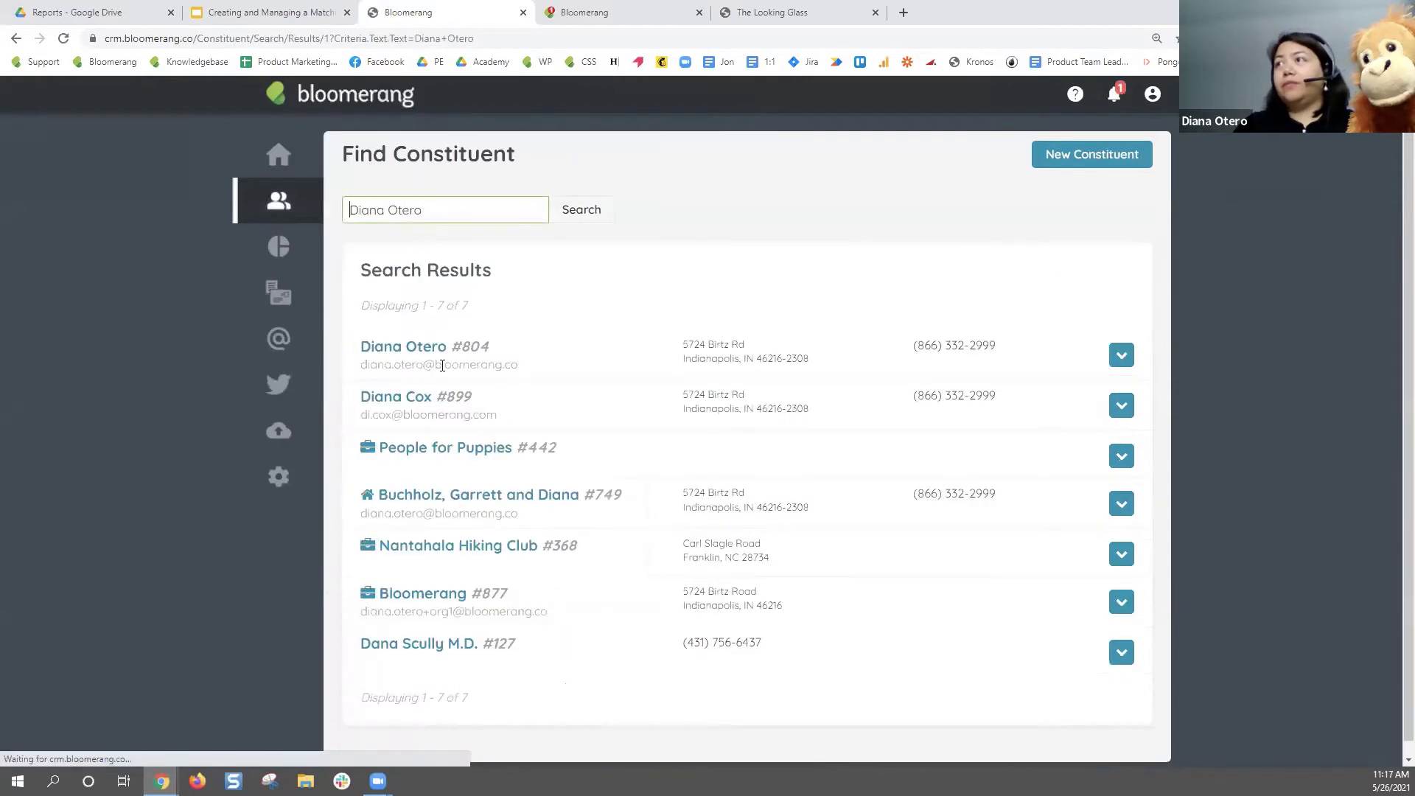
click(434, 352)
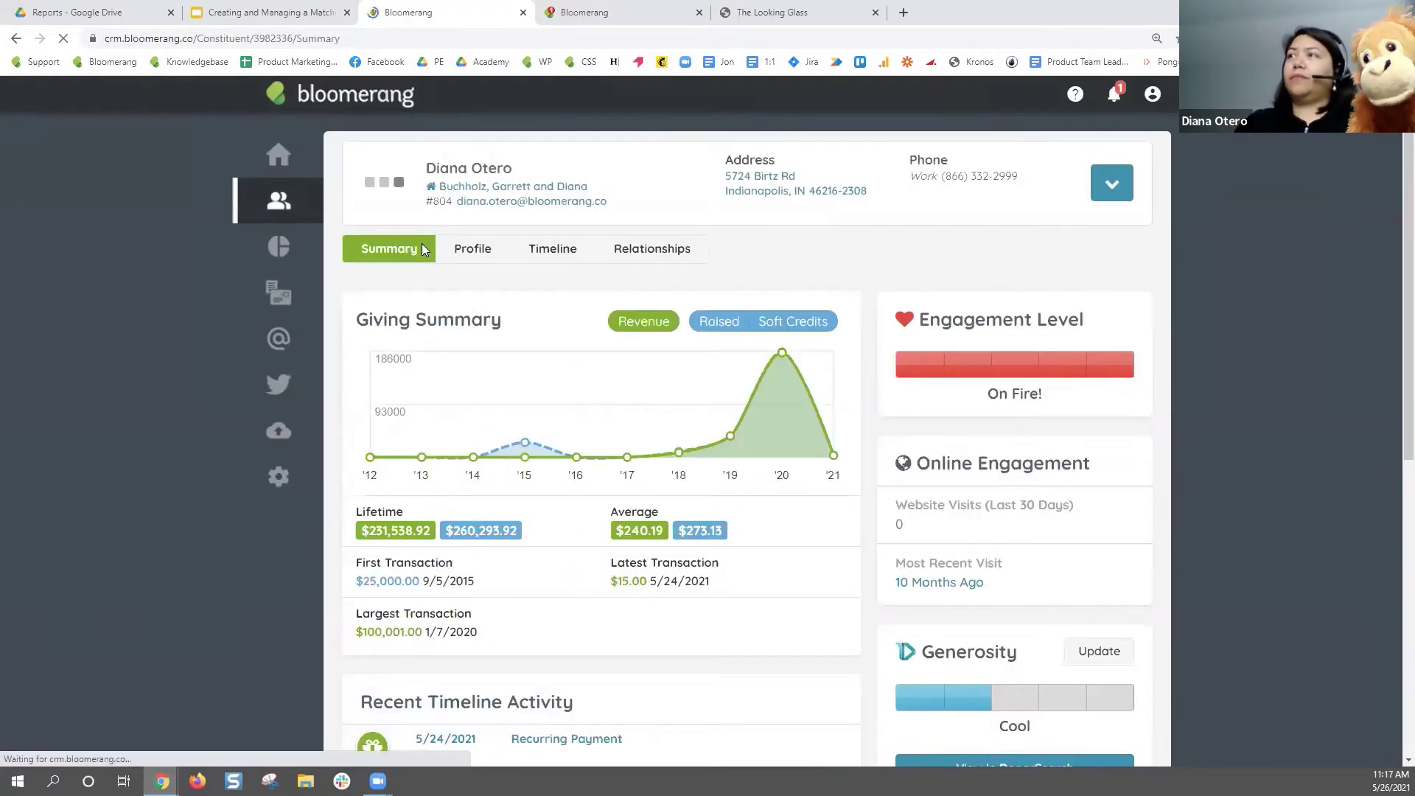
click(454, 255)
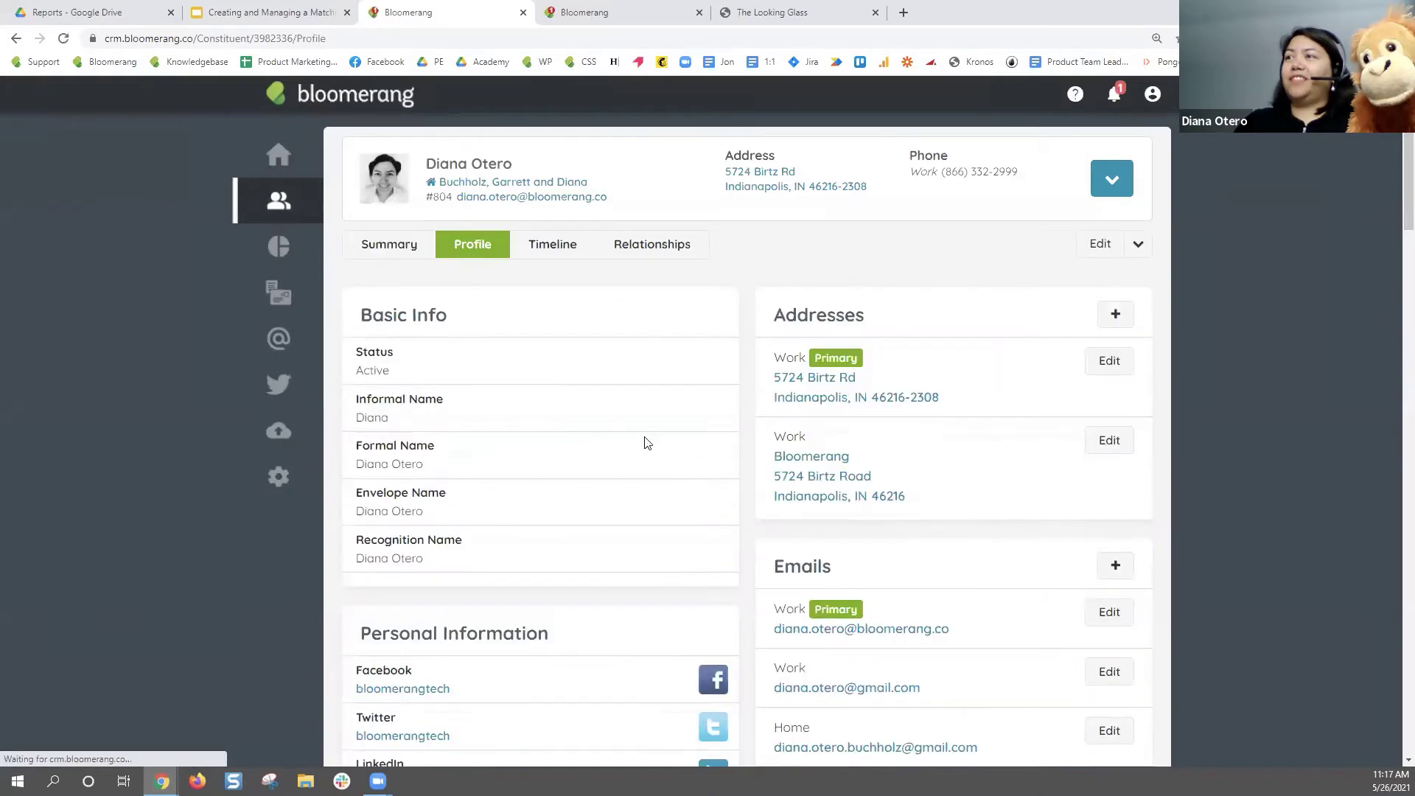
scroll(645, 440, down, 5)
scroll(645, 438, down, 5)
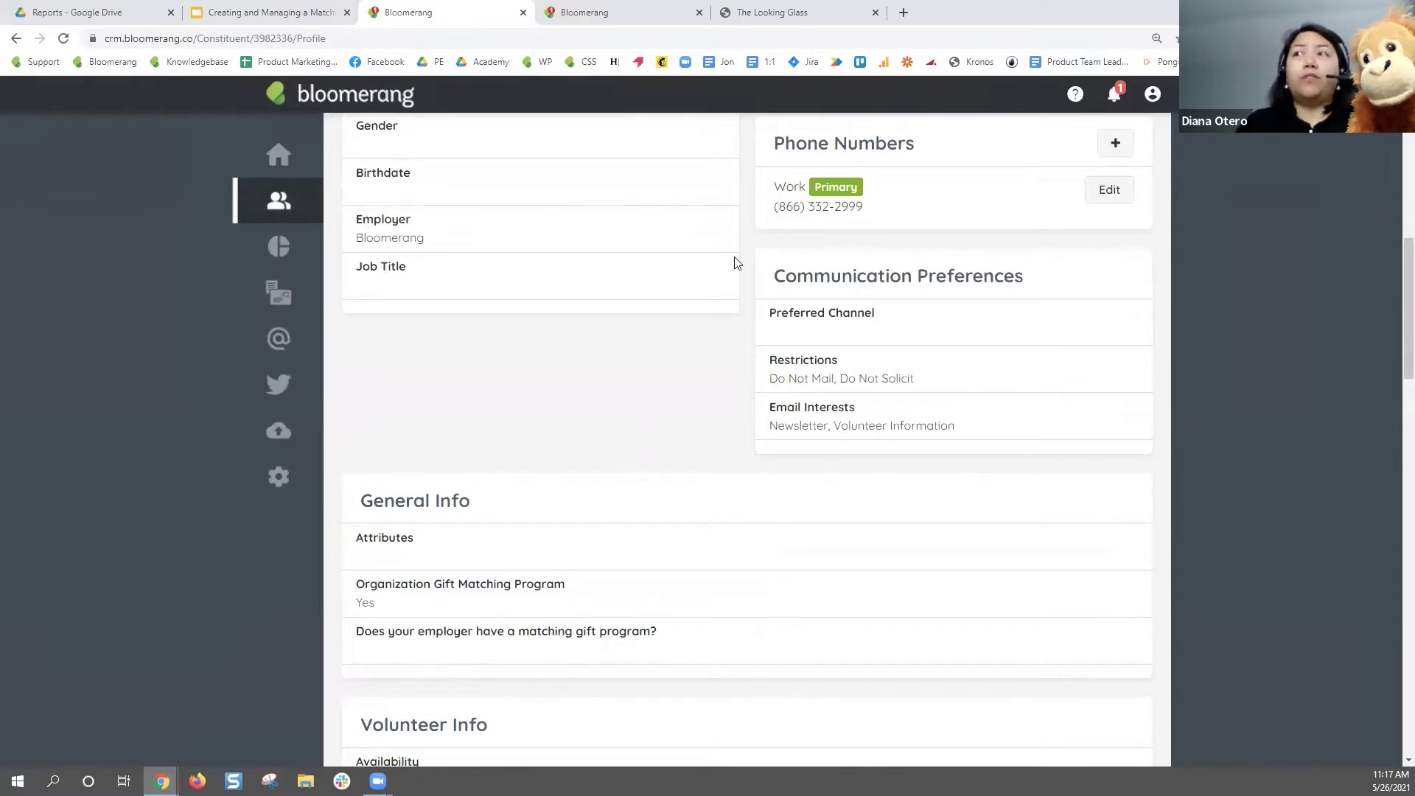
click(279, 479)
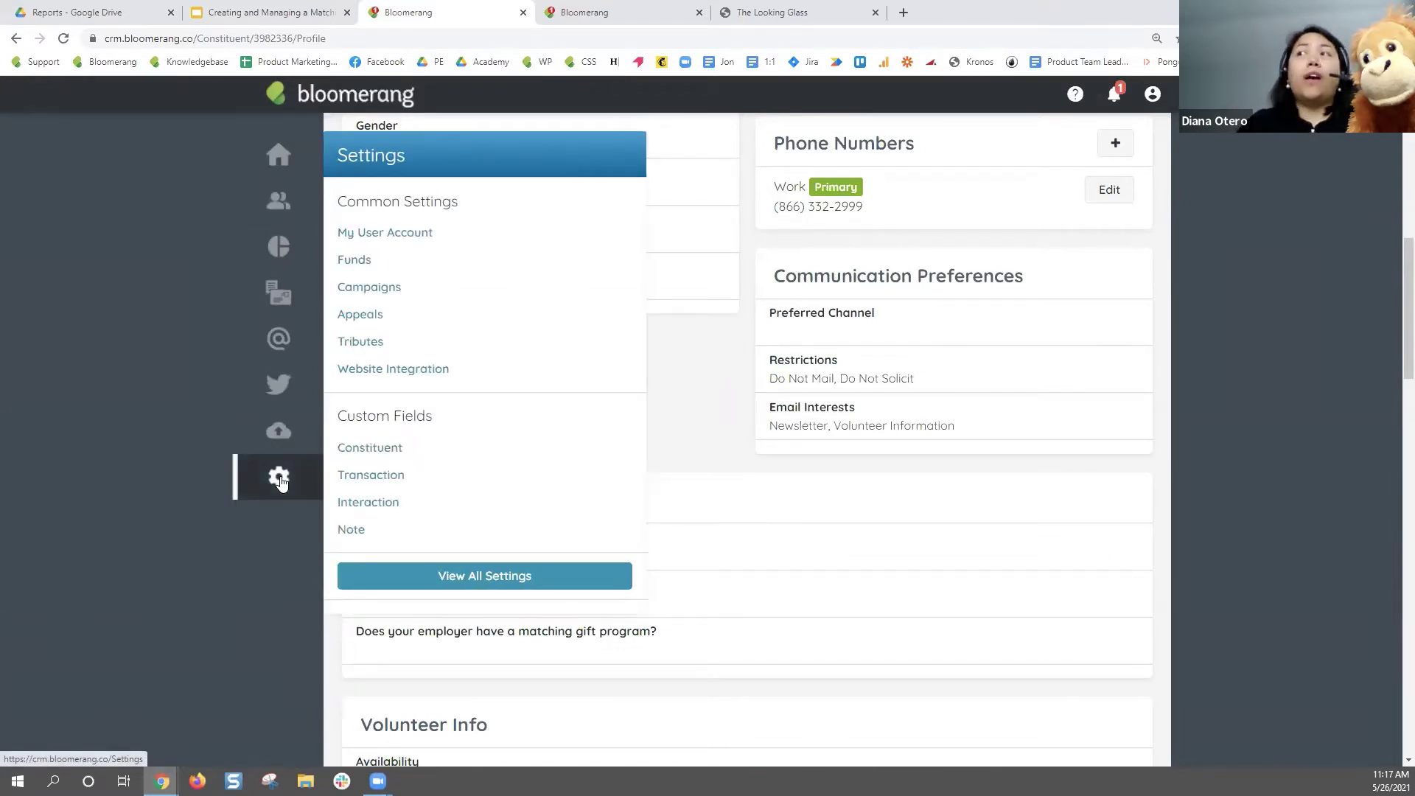
Edit the Online Giving Form and delete its 'Will this donation be matched?' custom field
click(408, 370)
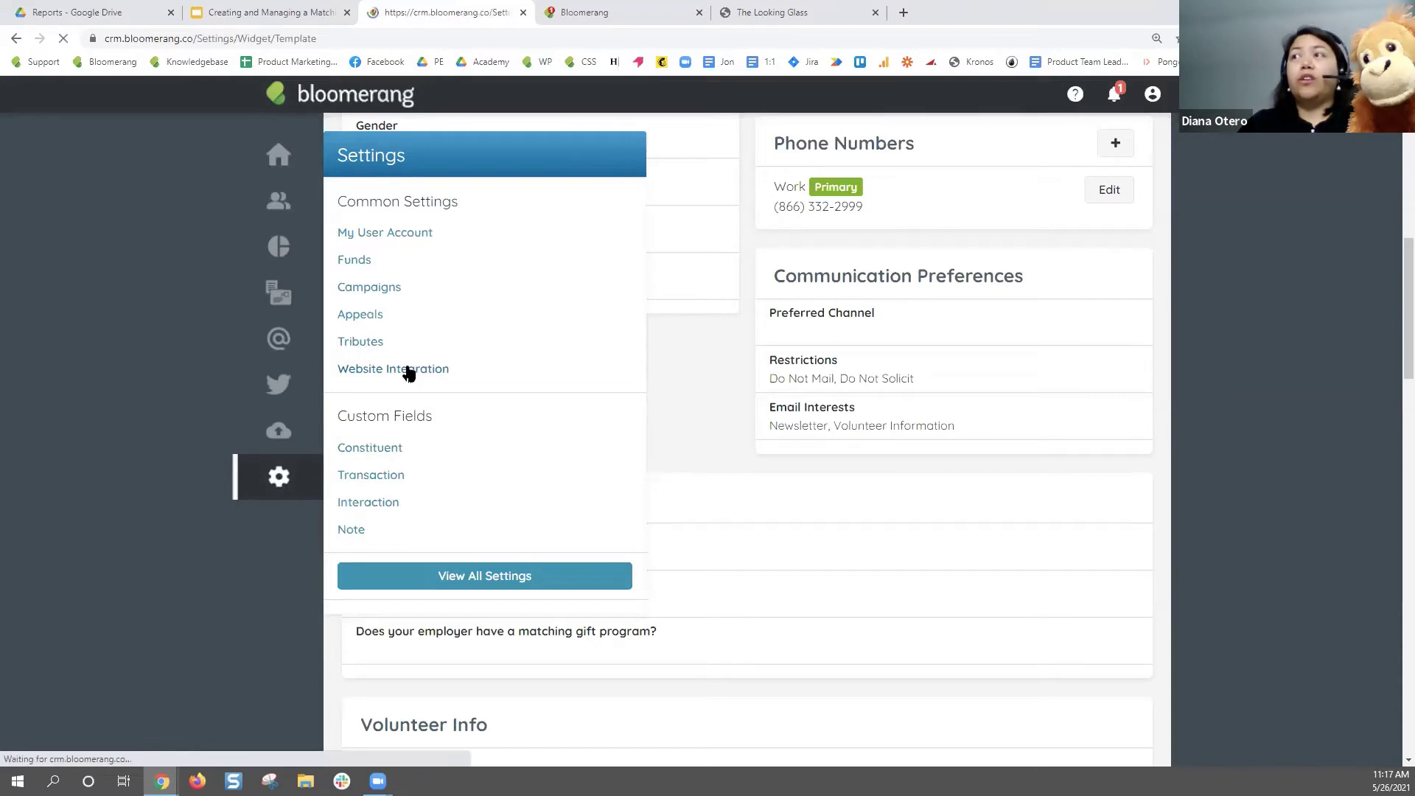
click(446, 359)
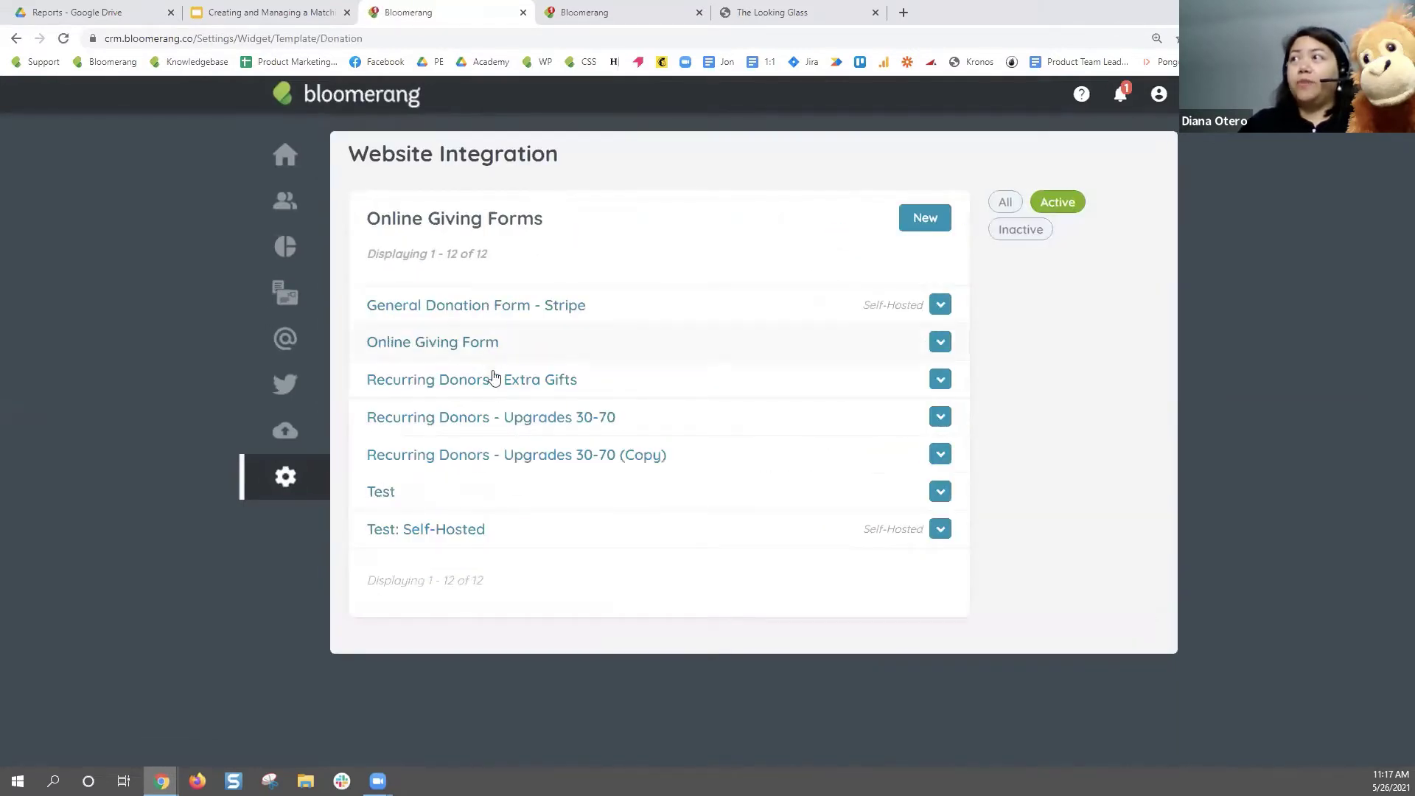
click(448, 346)
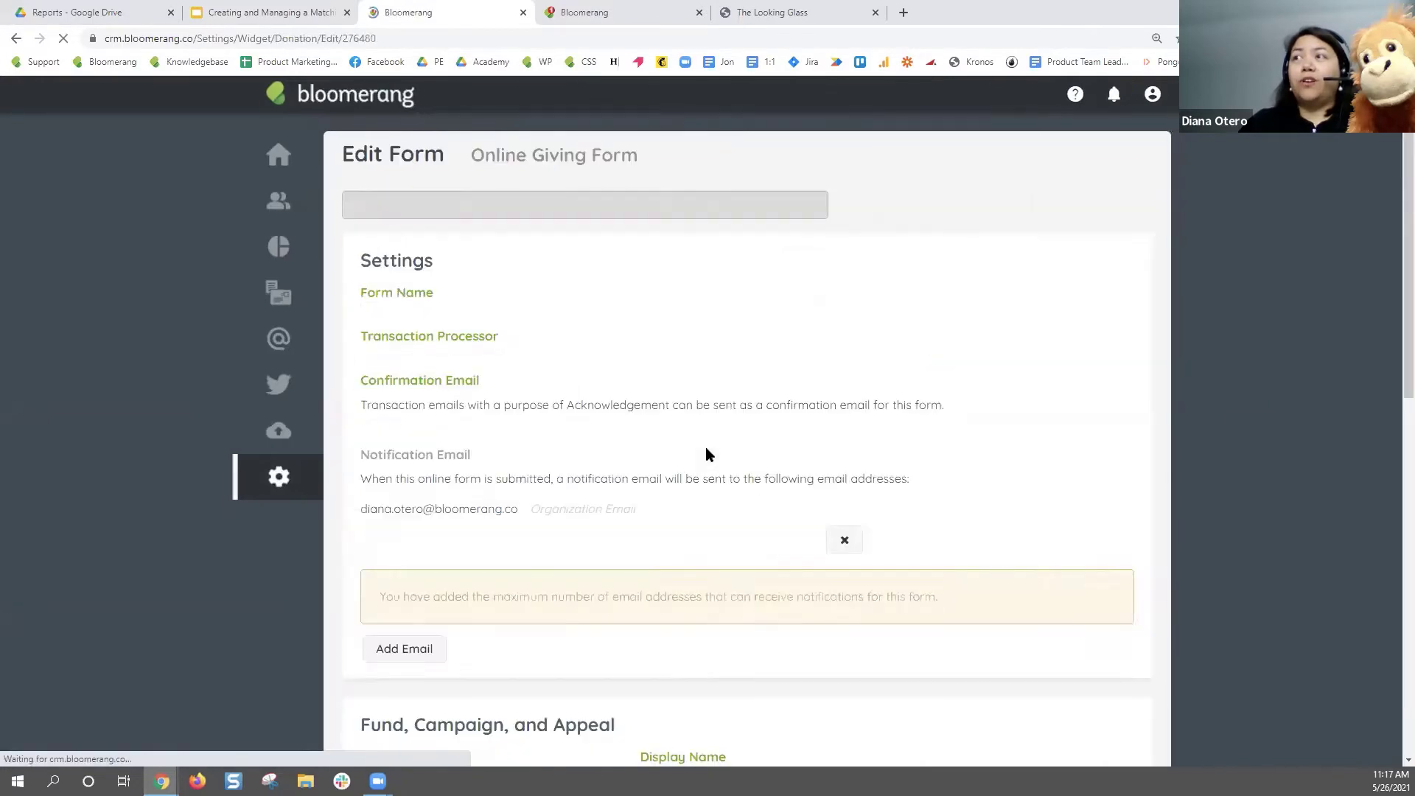
scroll(894, 506, down, 5)
scroll(896, 502, down, 10)
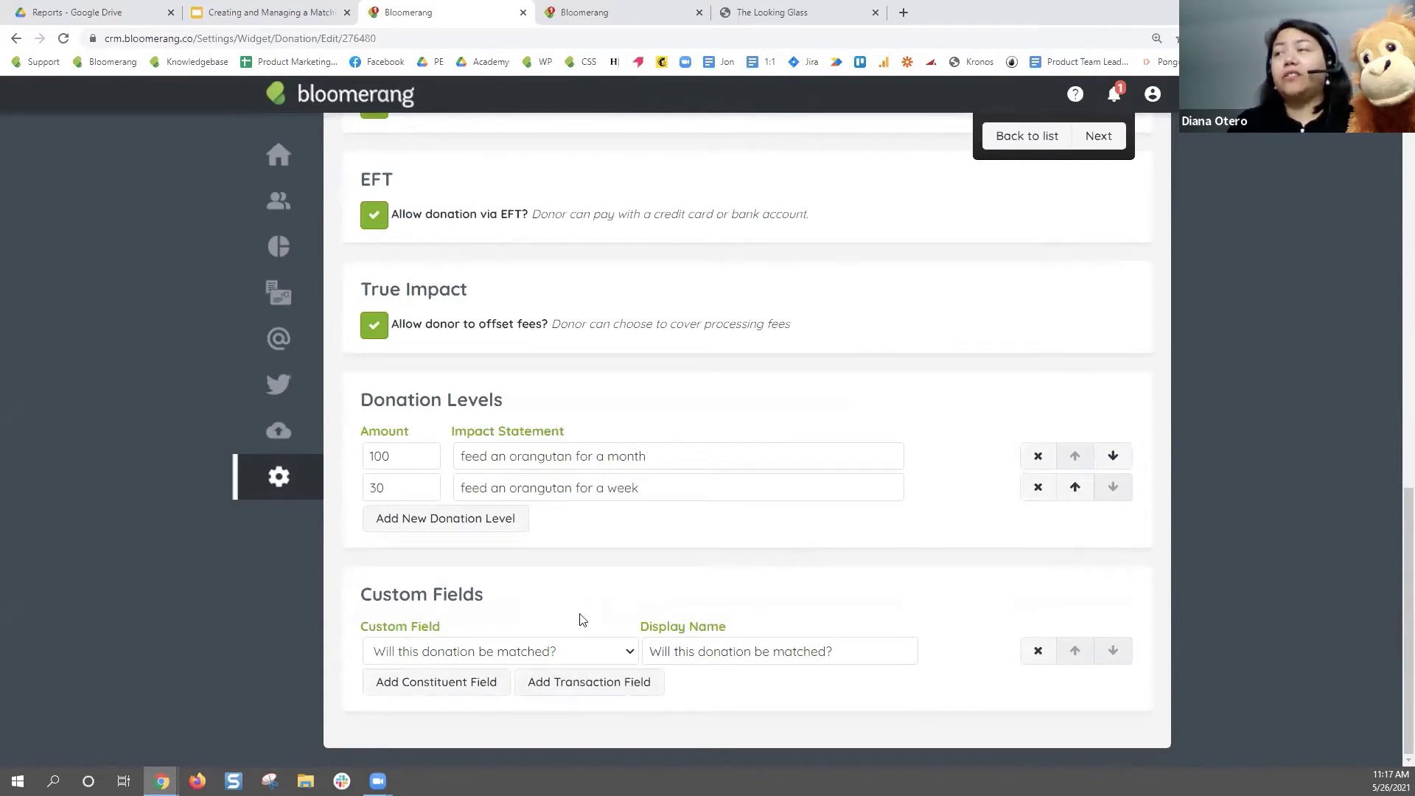
click(1037, 652)
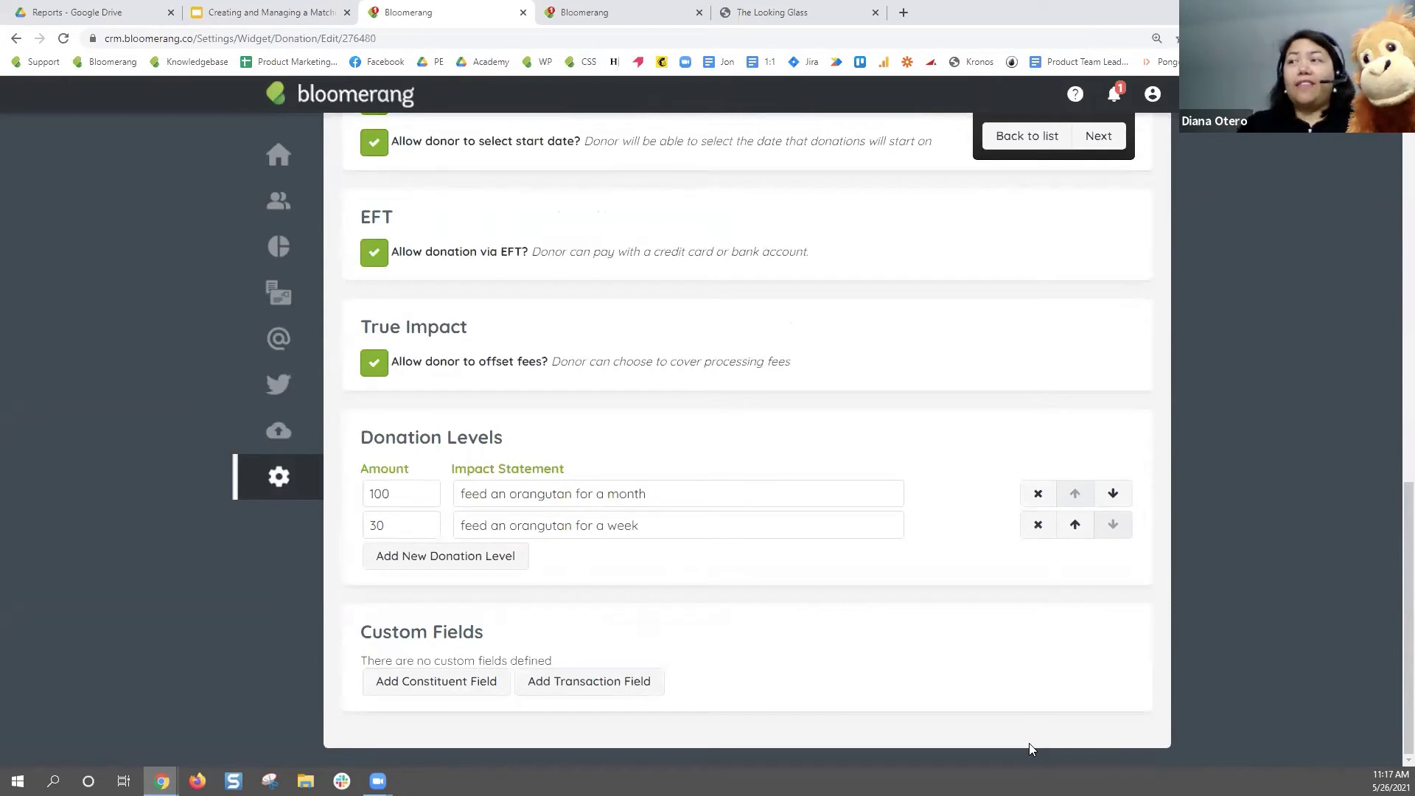
Add the employer matching-gift question as a constituent custom field on the form
click(423, 682)
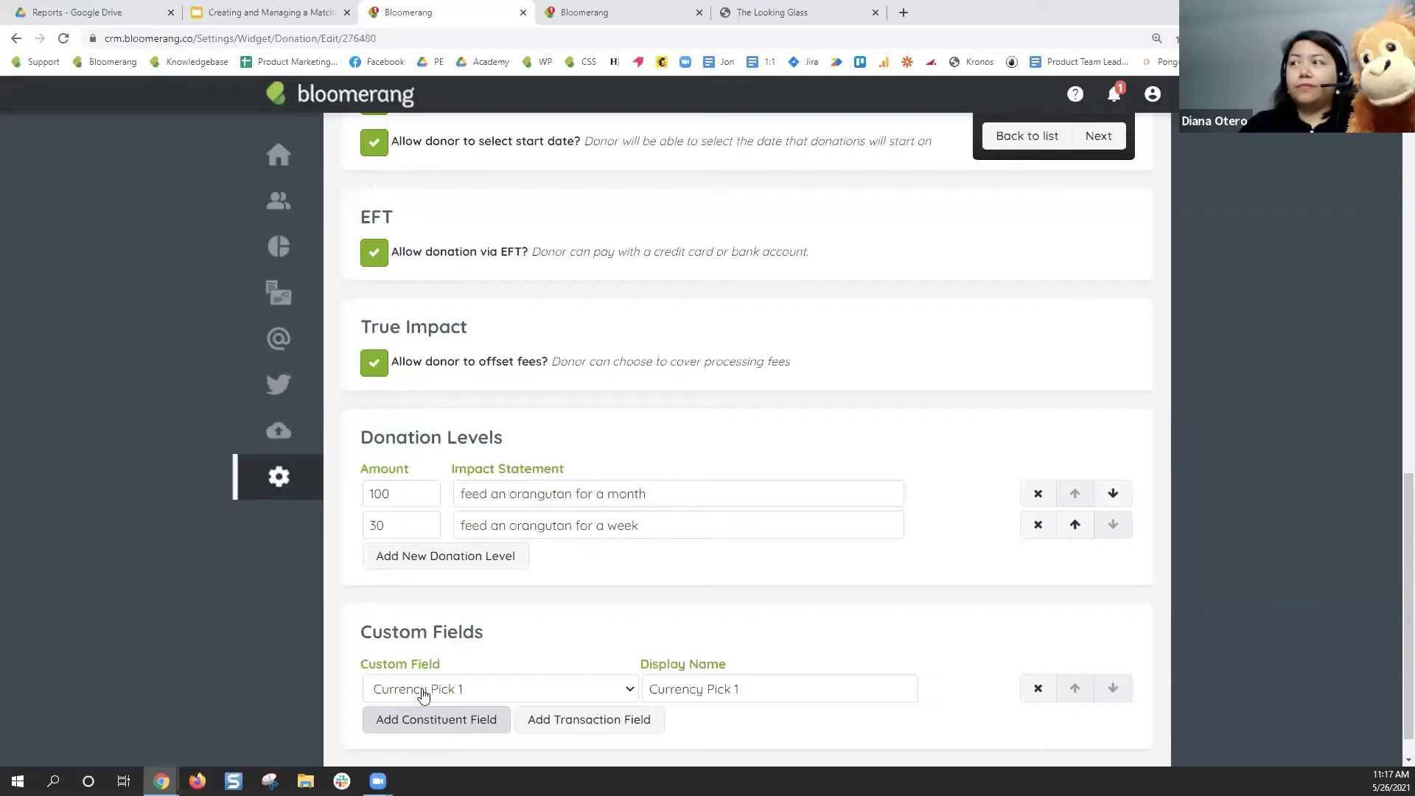
click(423, 689)
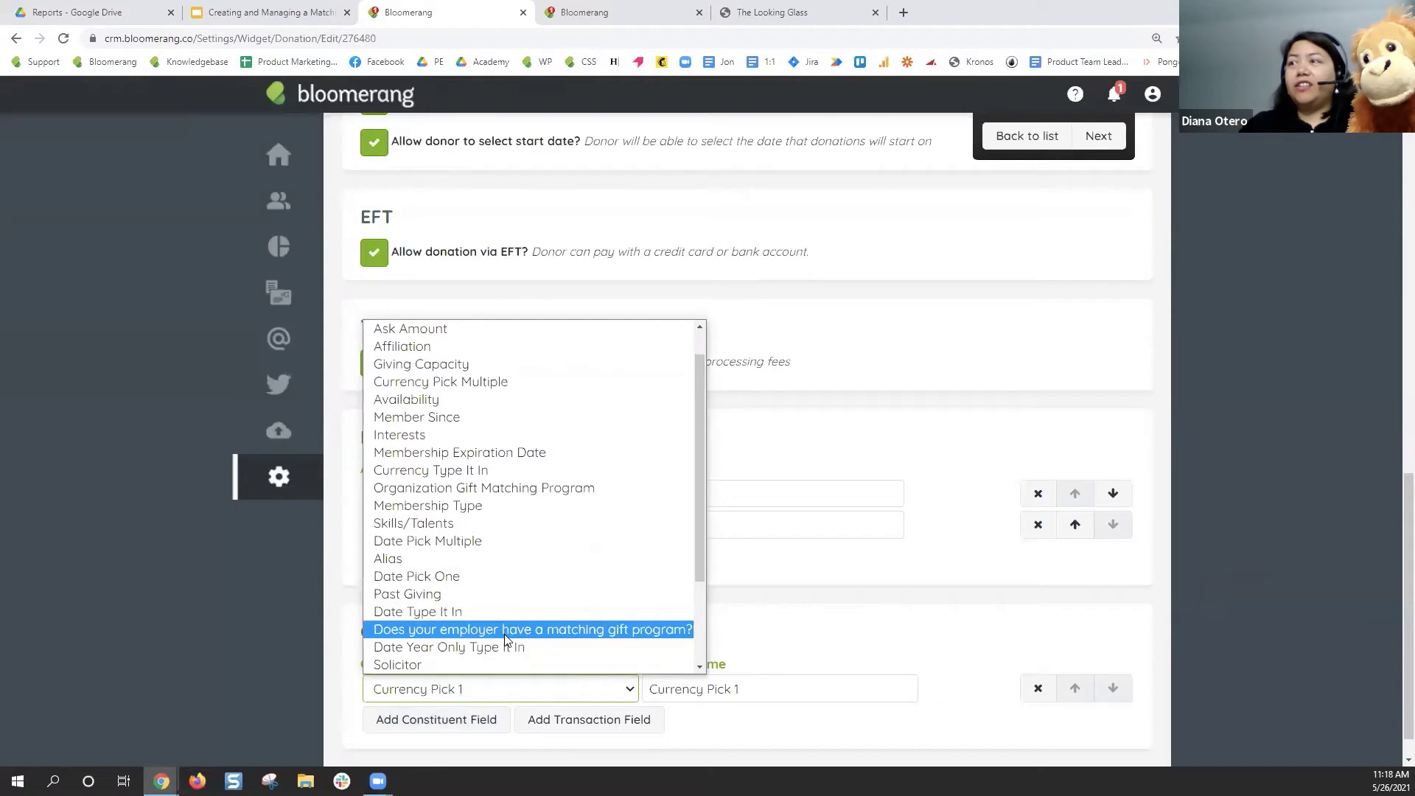
click(504, 631)
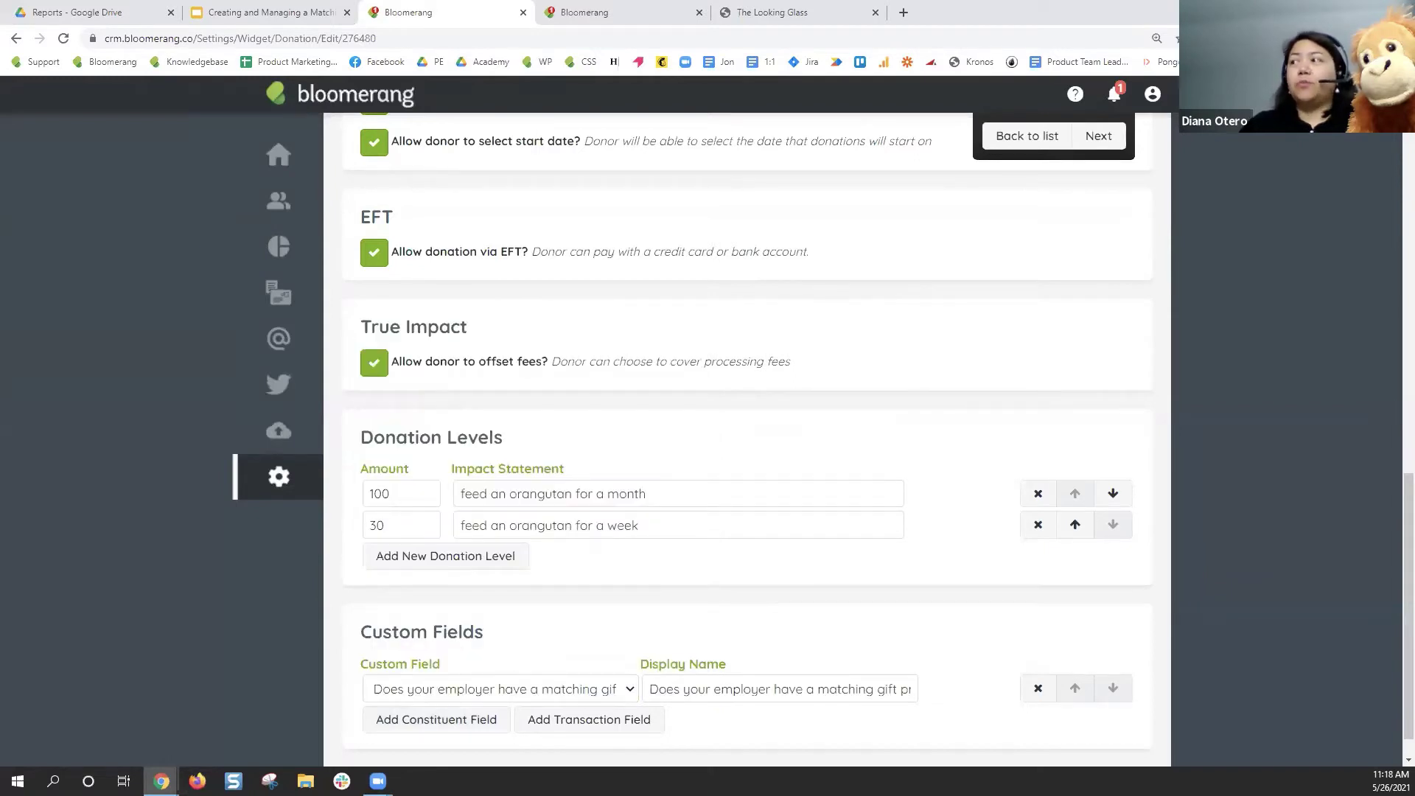
Save and preview the giving form, then view the live Looking Glass donation page
click(1103, 149)
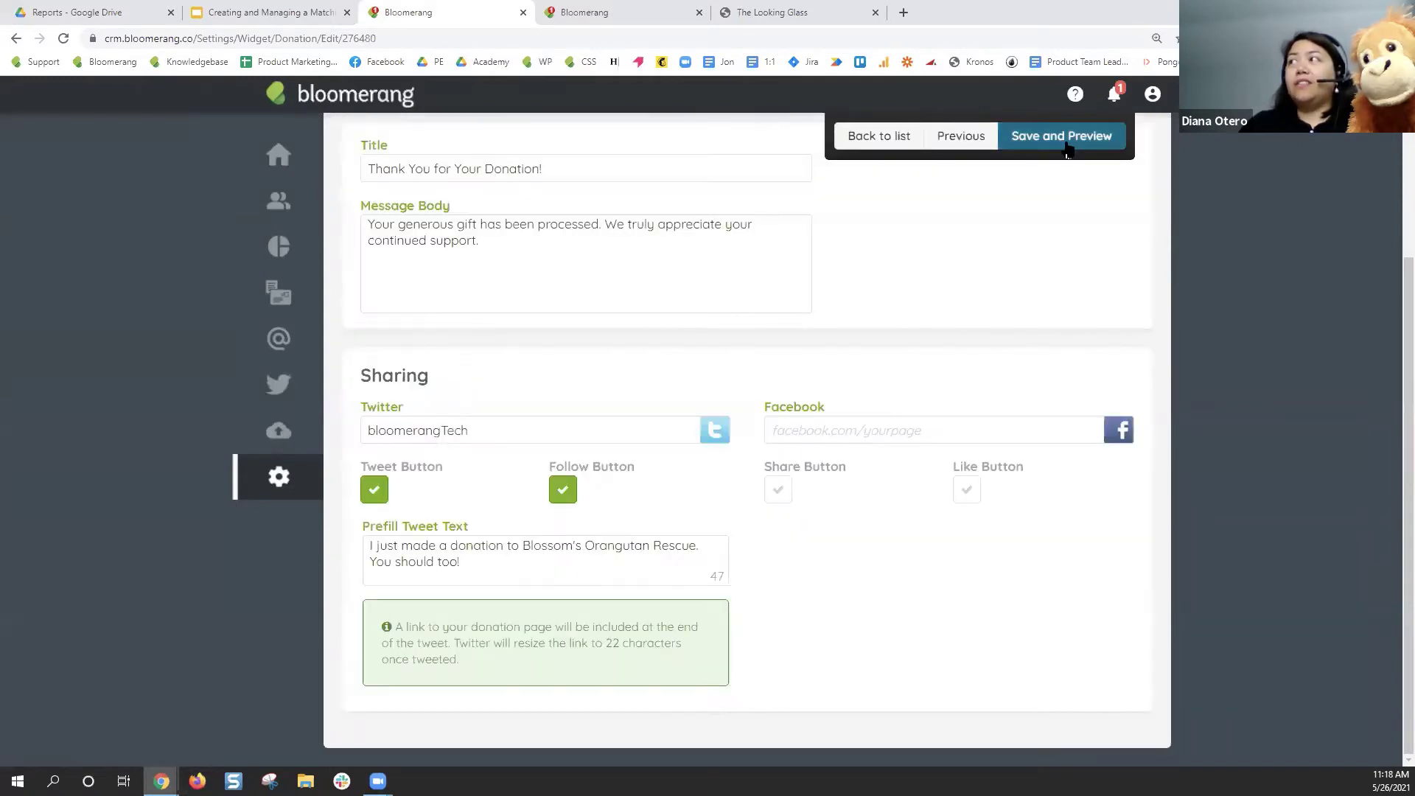
click(1066, 146)
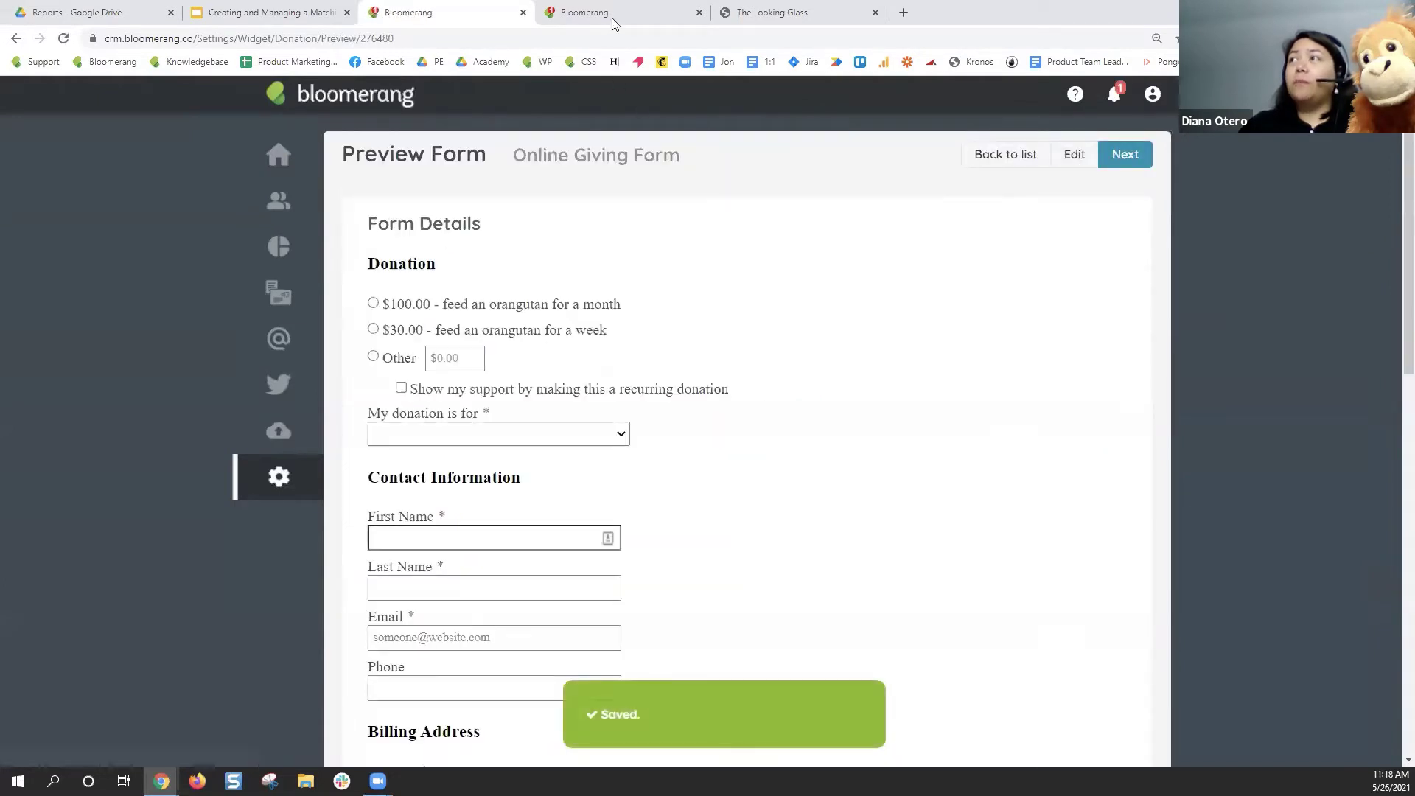
click(807, 13)
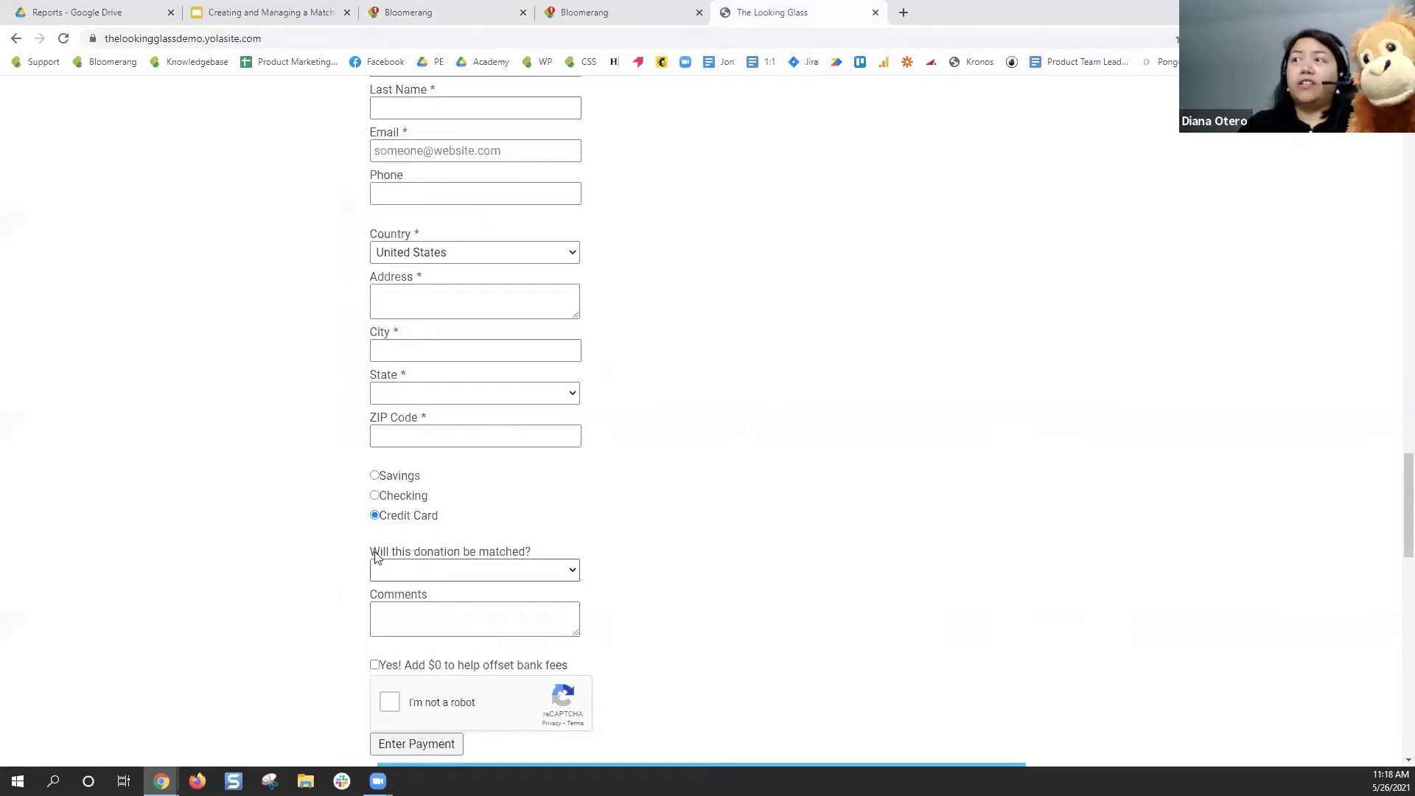
Add 'Will this donation be matched?' back as a transaction field, then save and preview the form
click(463, 15)
click(1074, 154)
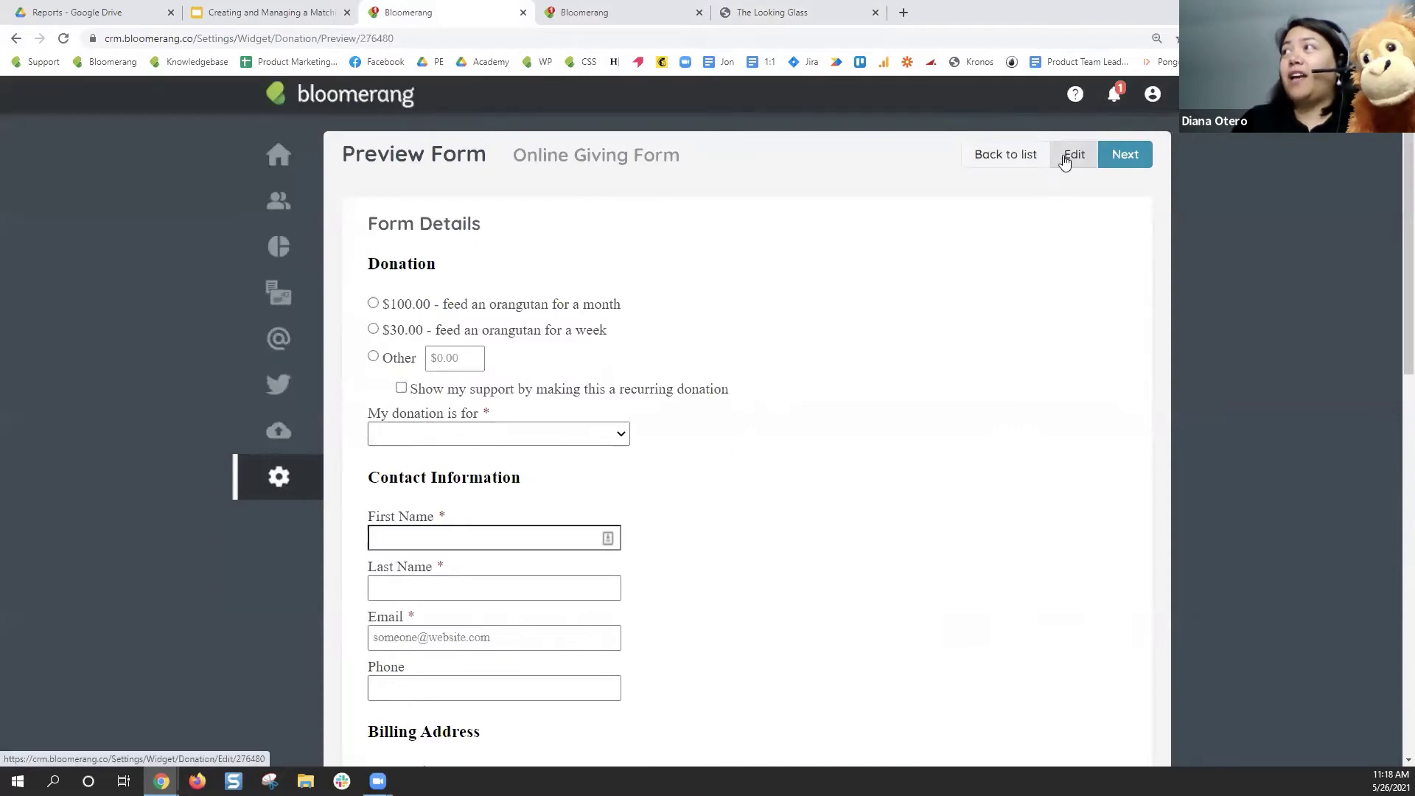
scroll(590, 443, down, 15)
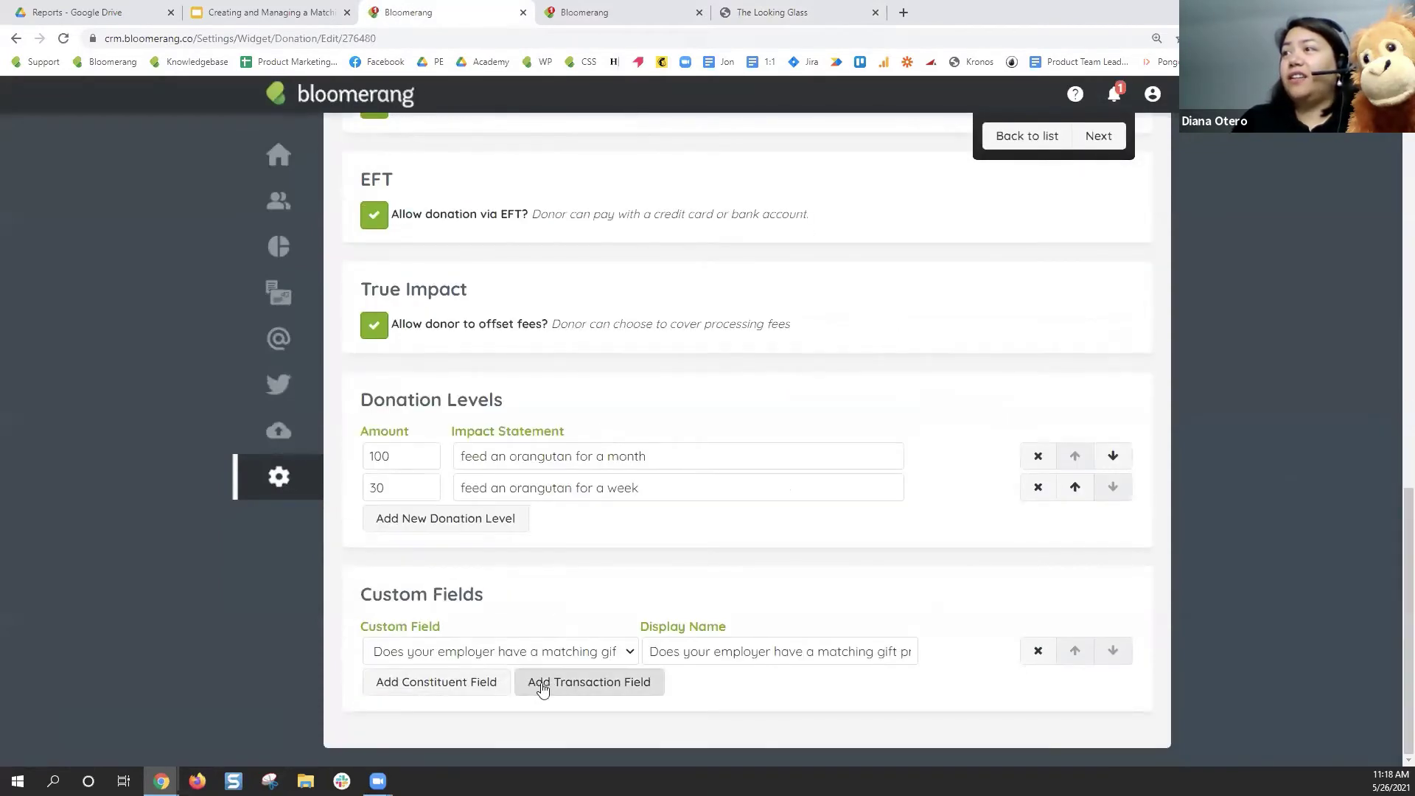
click(542, 683)
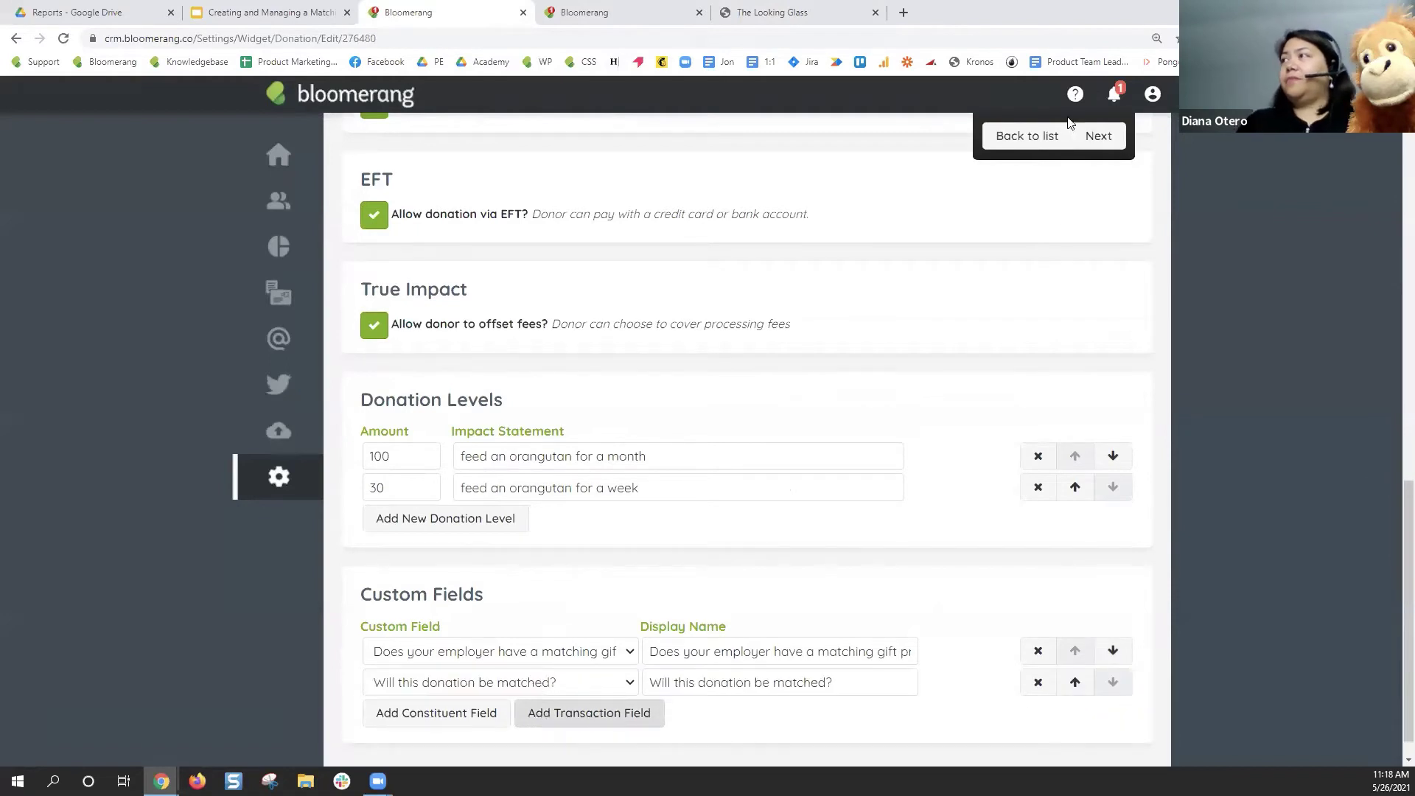
click(1103, 138)
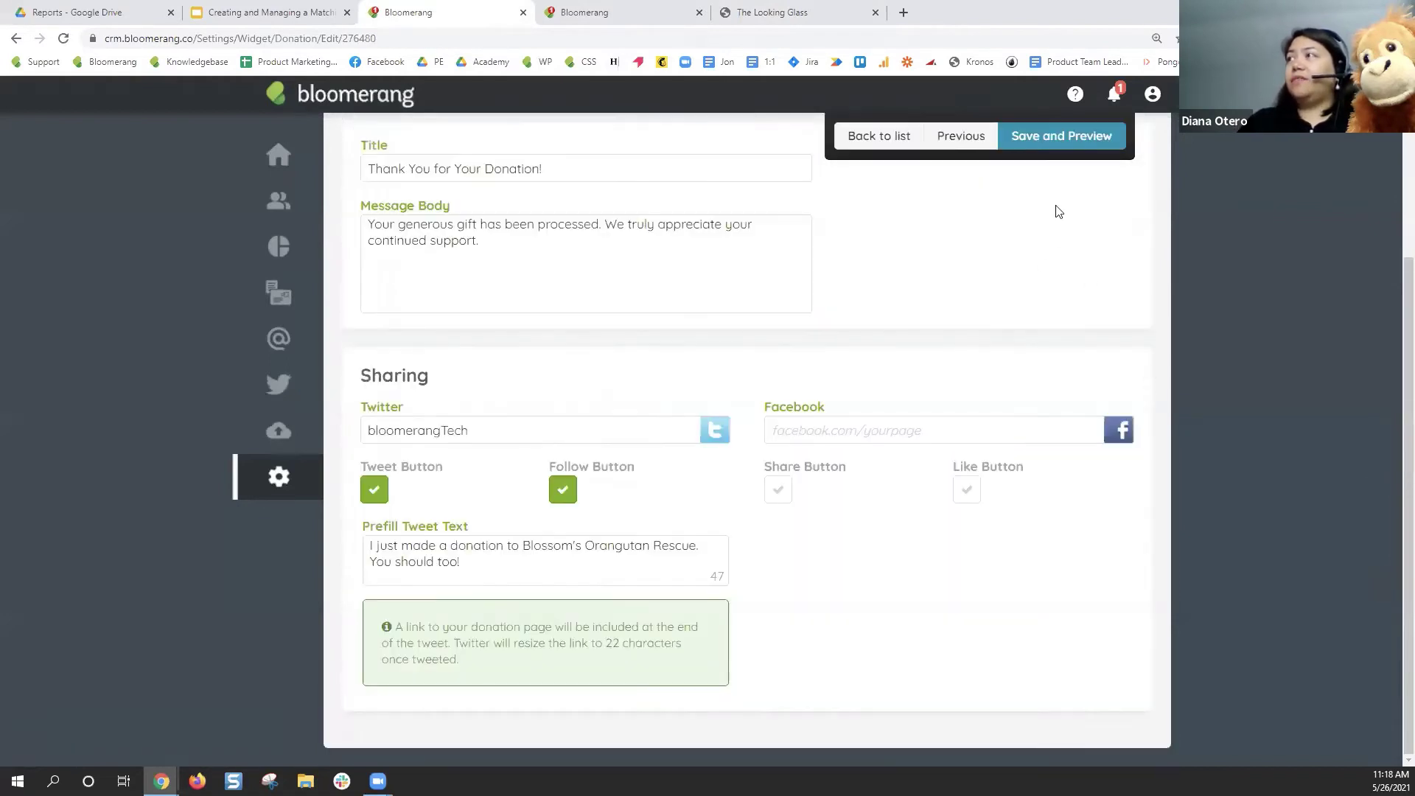
click(1055, 136)
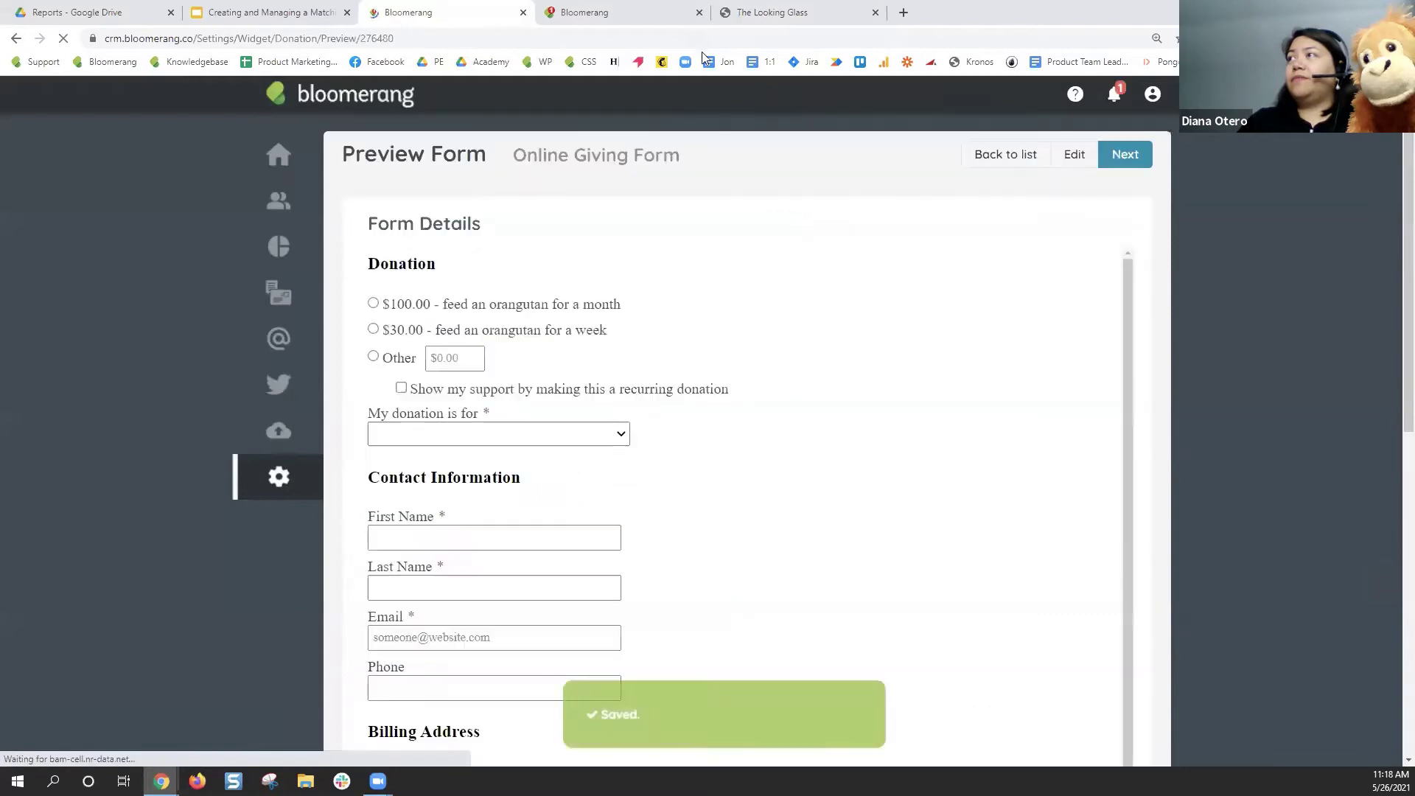
click(770, 12)
Reload the Looking Glass donation page and answer Yes to both matching-gift questions
click(63, 38)
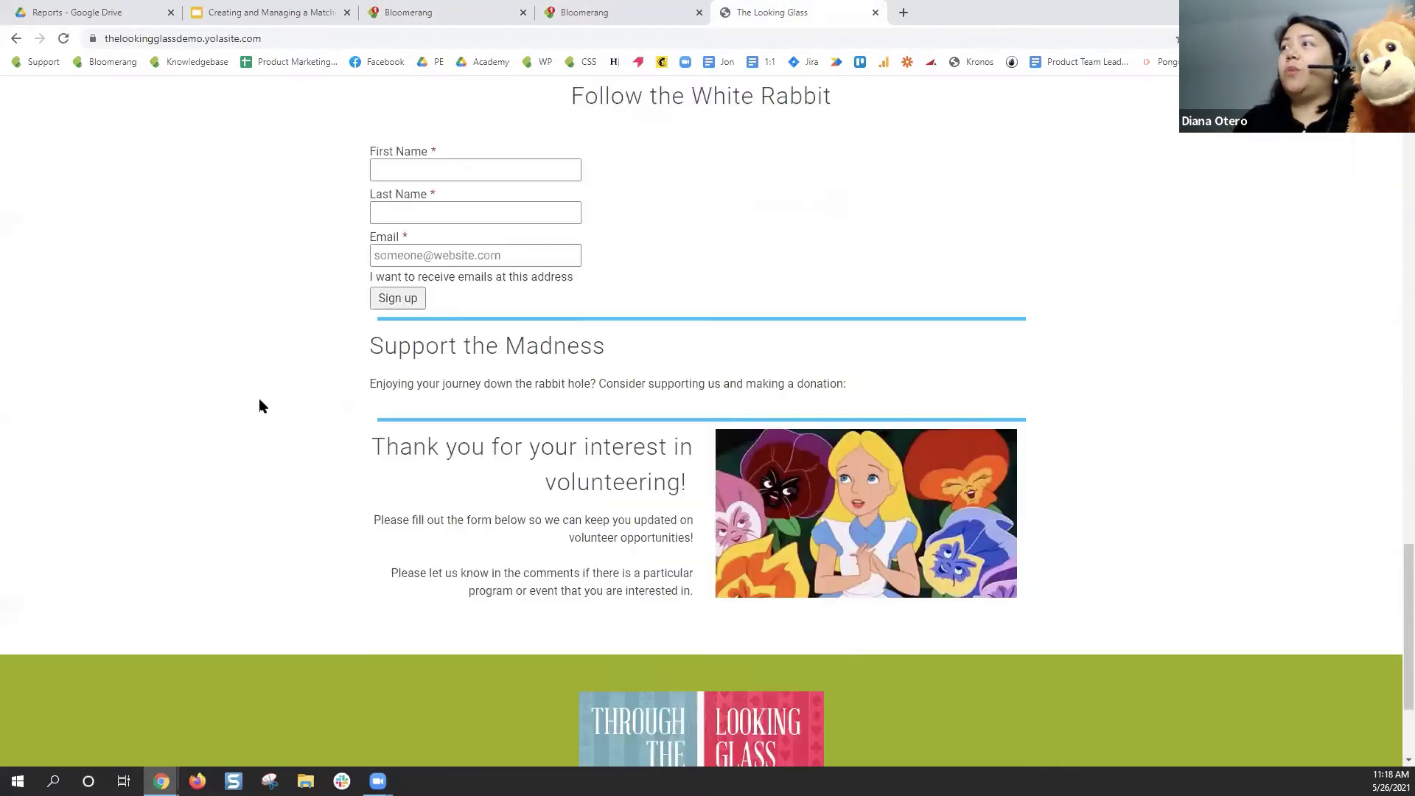
scroll(266, 394, down, 7)
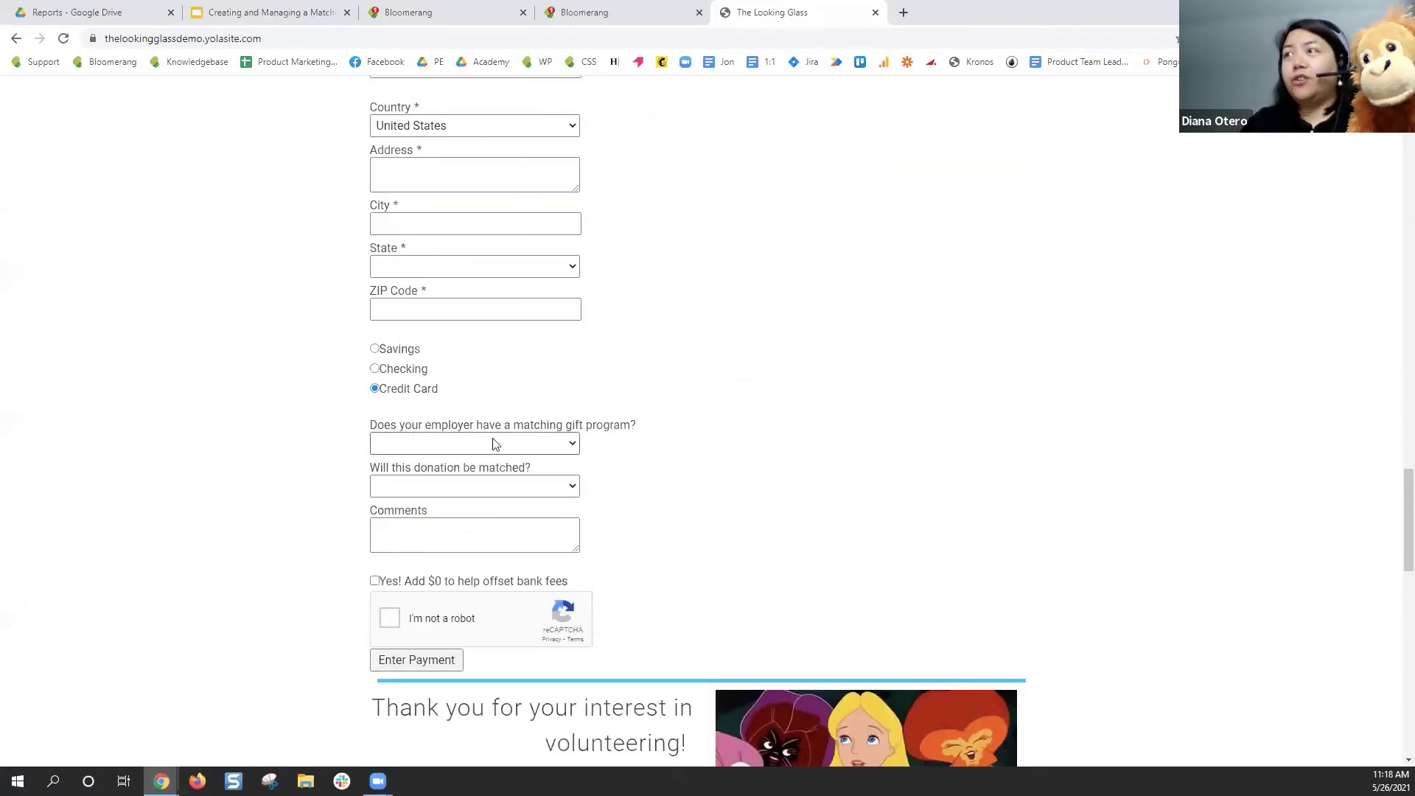
click(573, 446)
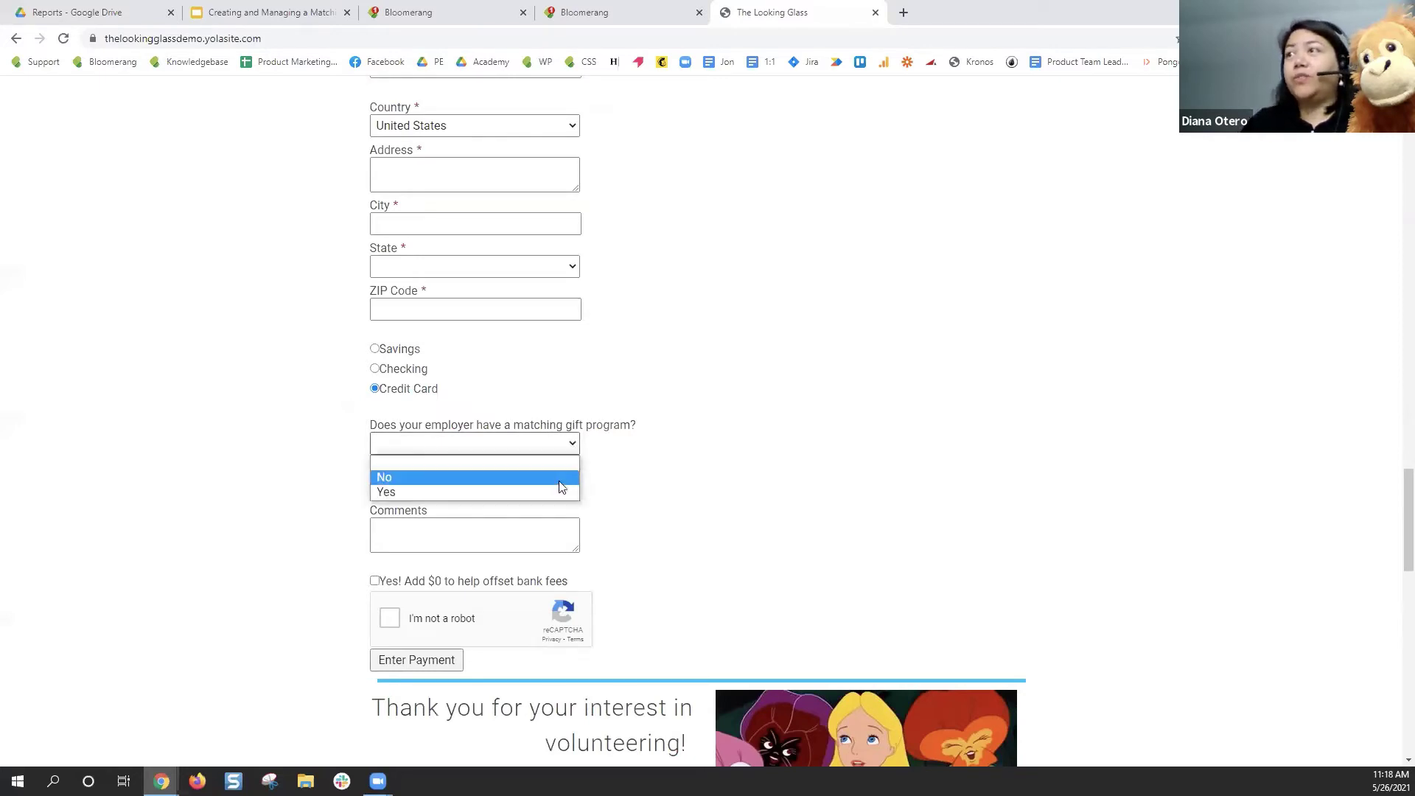
click(557, 491)
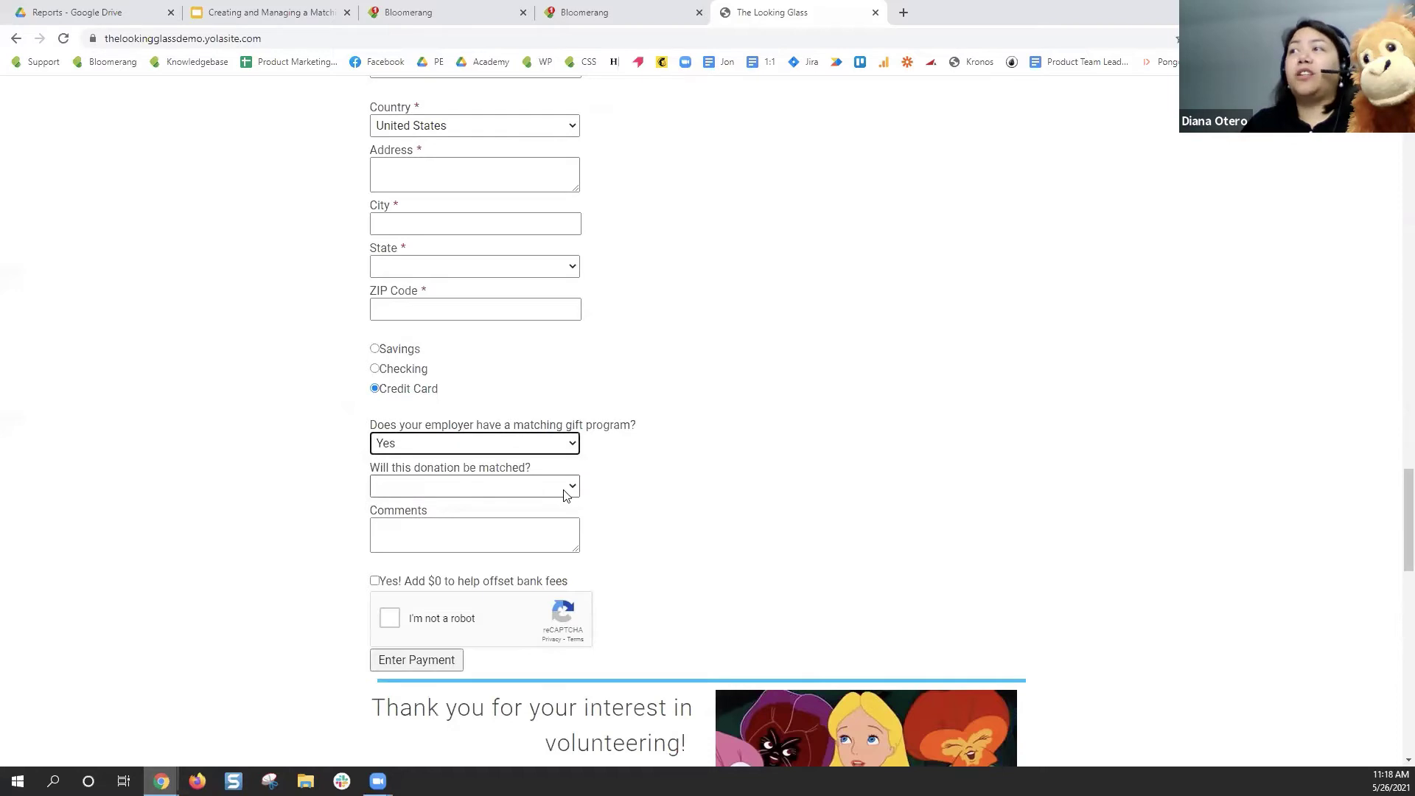
click(563, 489)
click(548, 536)
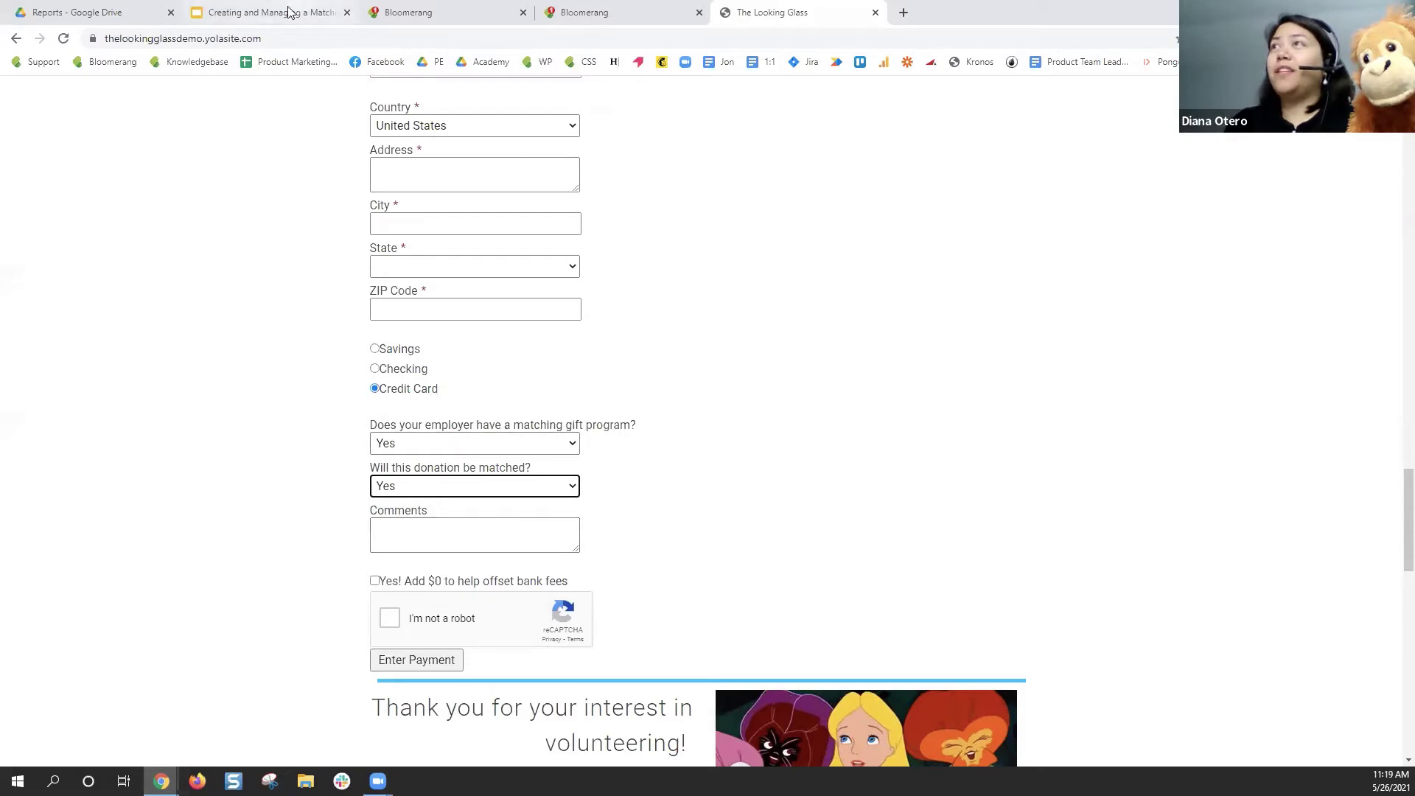
click(445, 22)
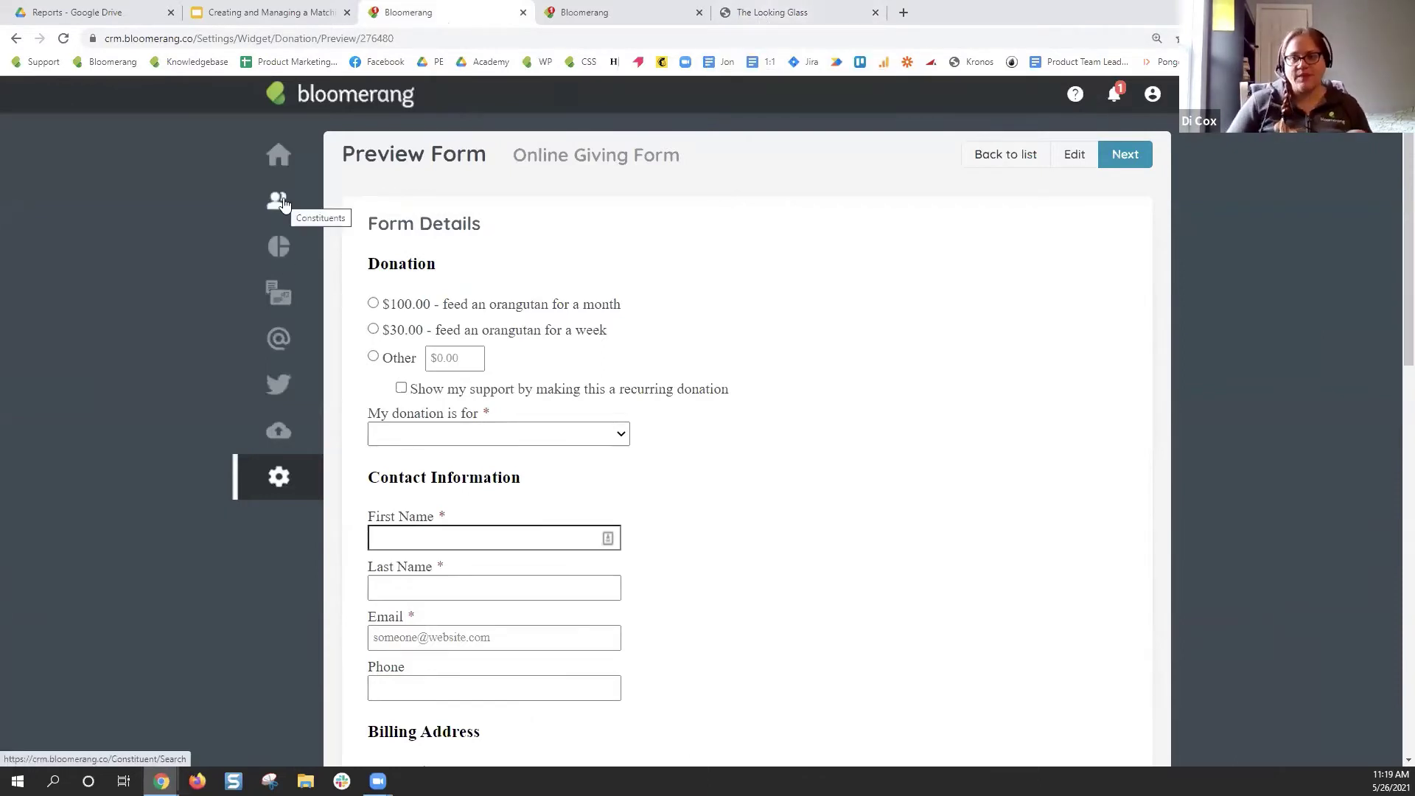
click(739, 22)
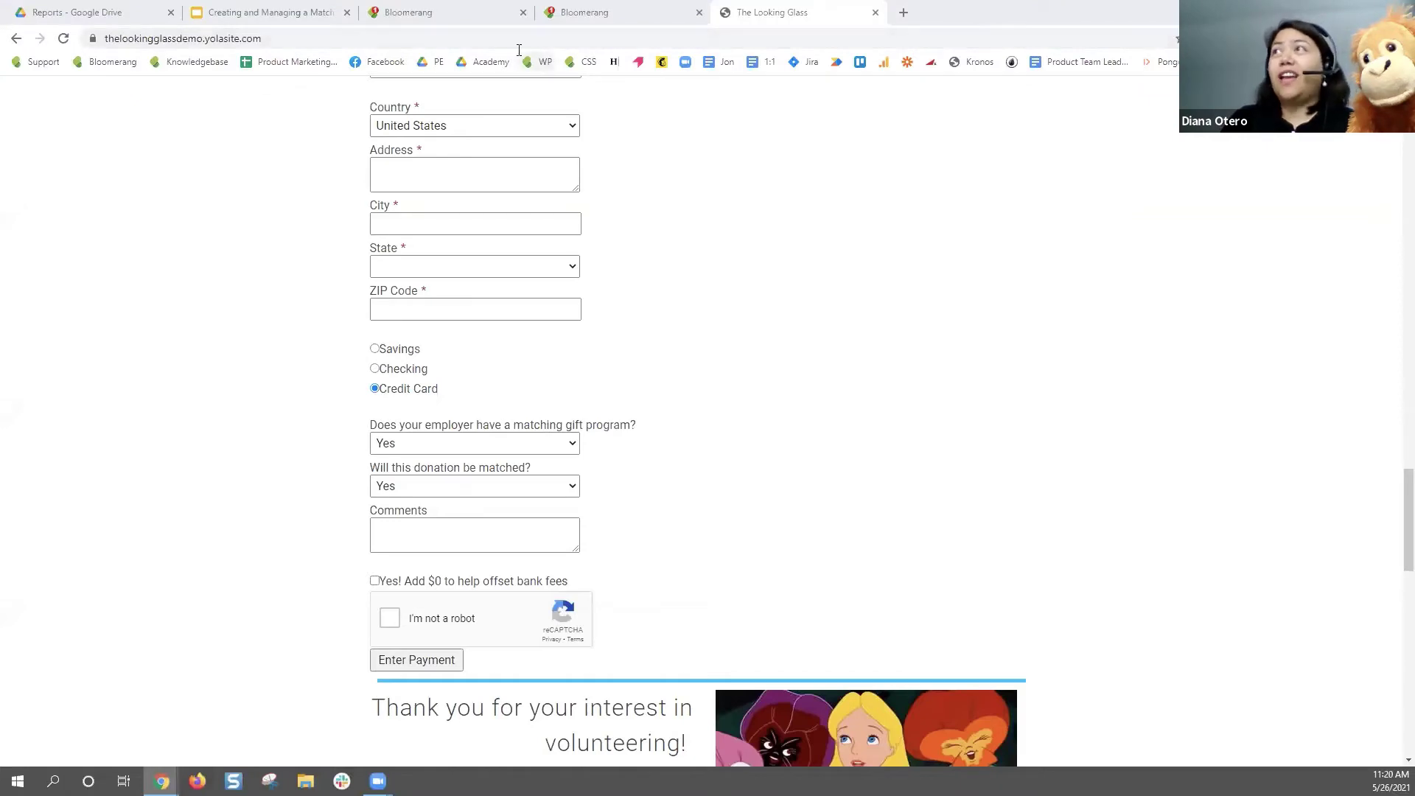
Open the employer matching-gift field in Bloomerang's Constituent custom fields settings
click(465, 19)
mouse_move(278, 479)
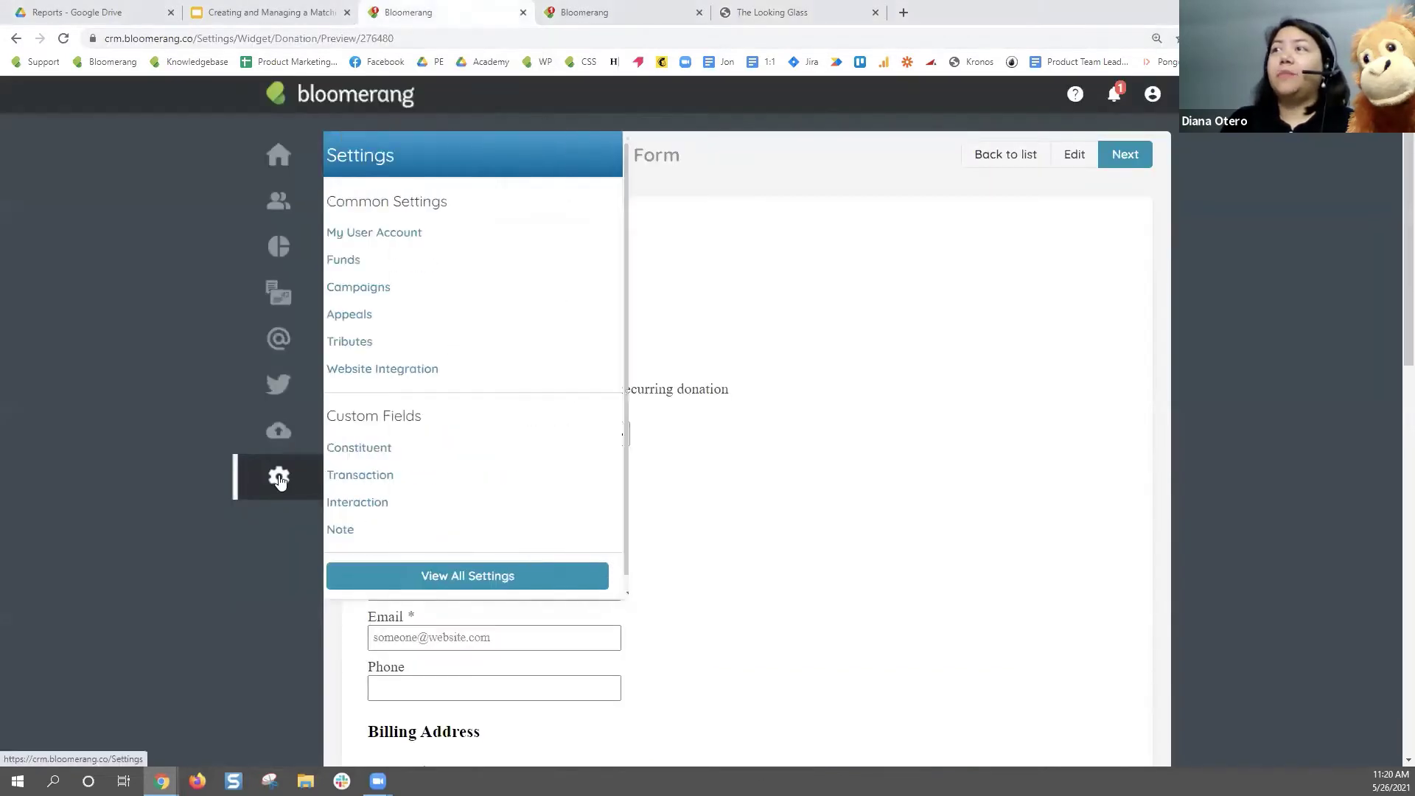
click(369, 451)
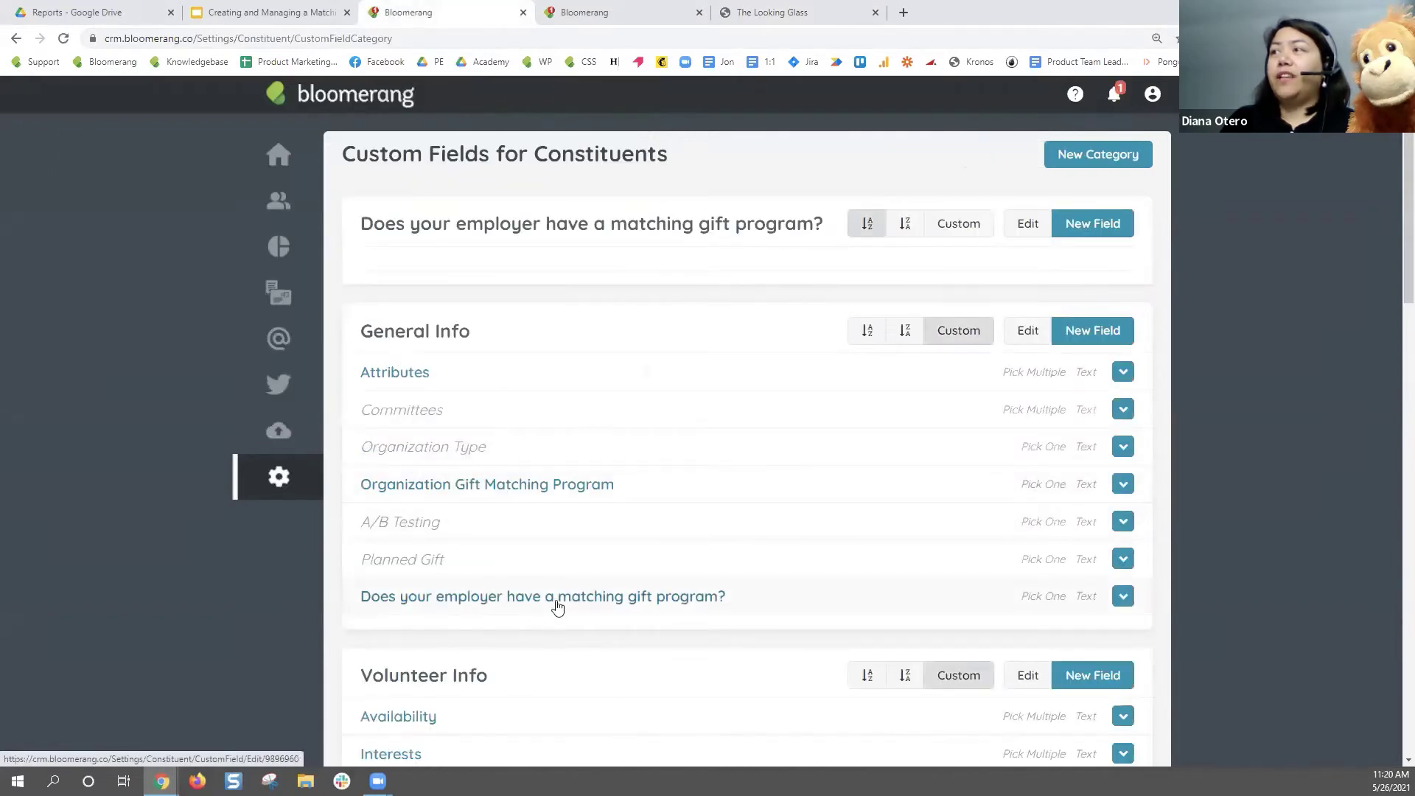
click(558, 603)
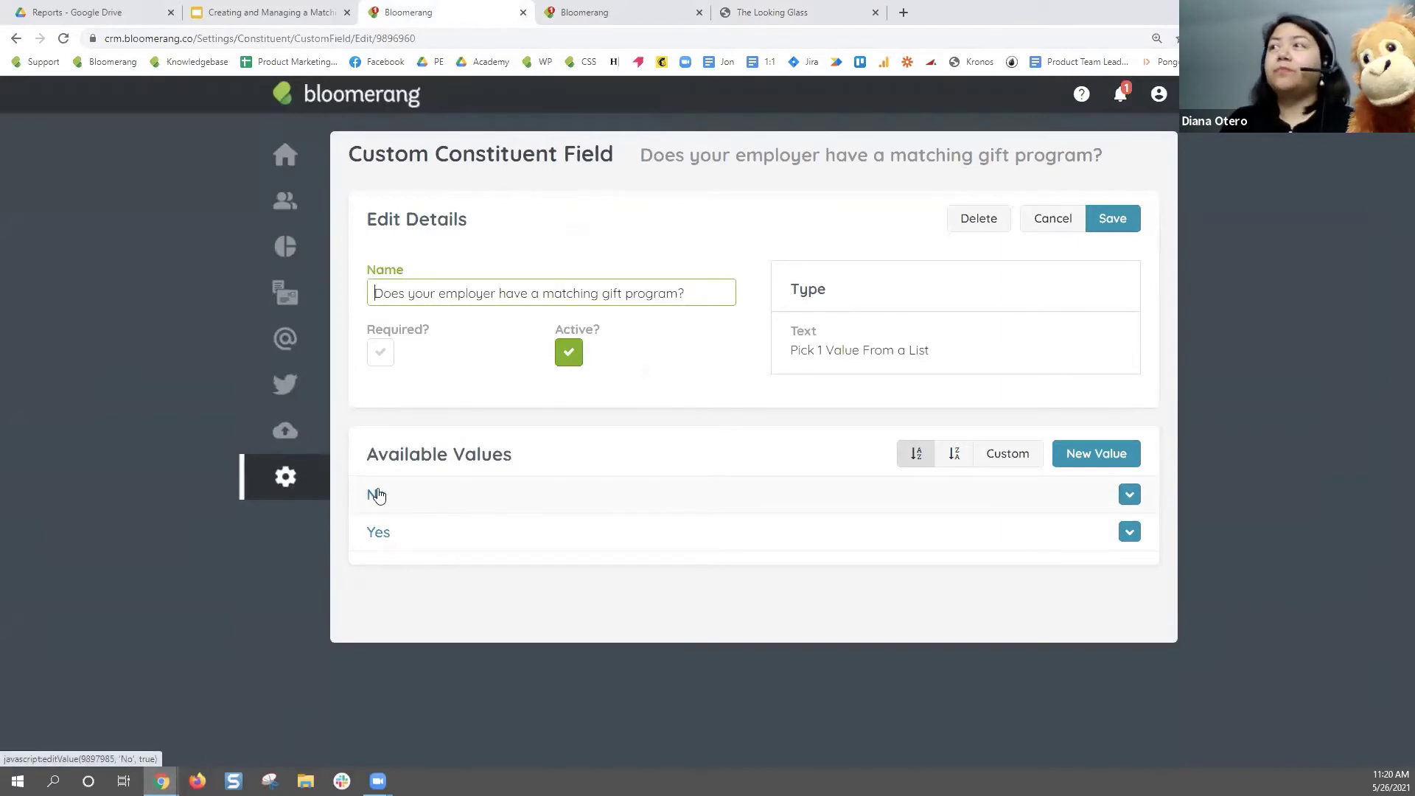
Rename the field's No answer to 'I don't know', save, and return to the matching-gifts slides
click(377, 496)
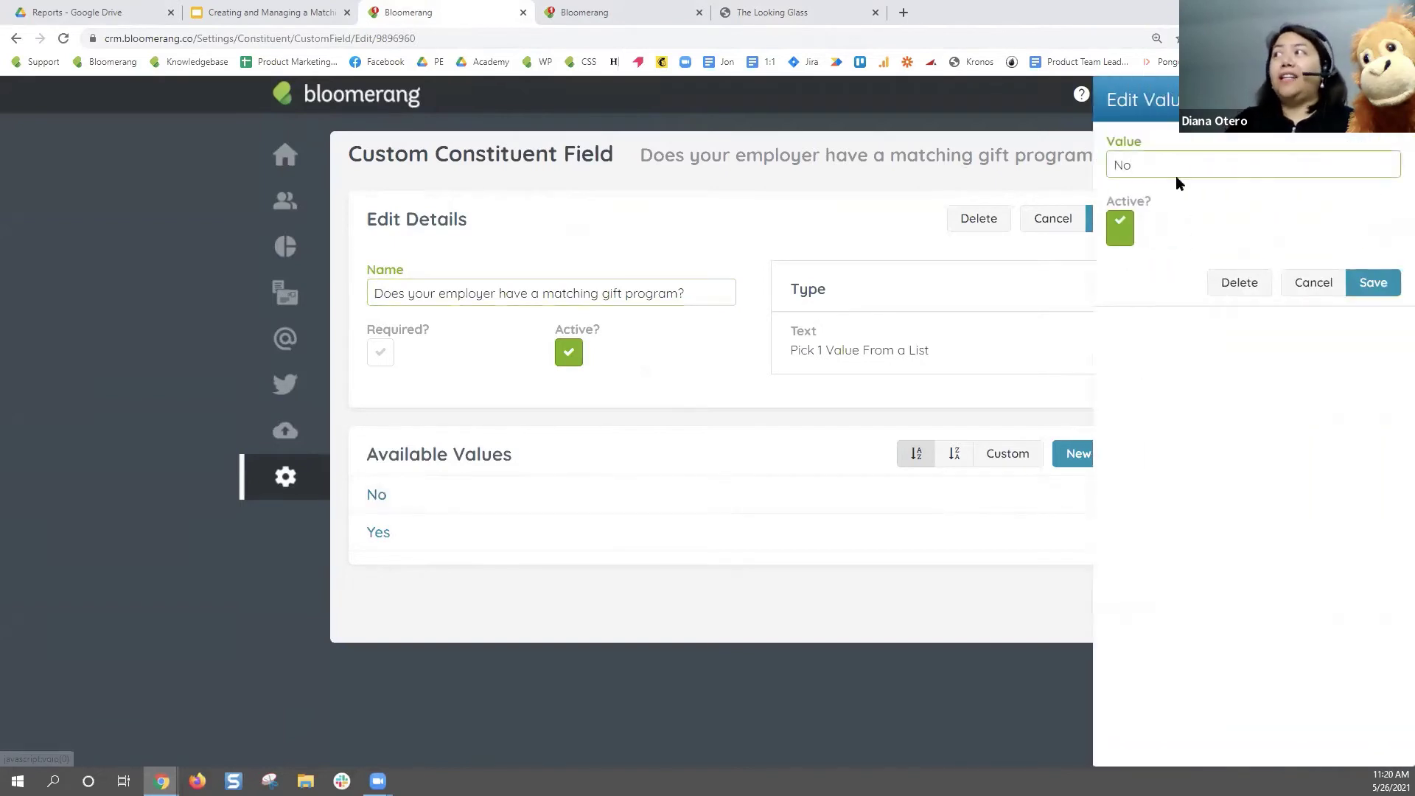
text(I don)
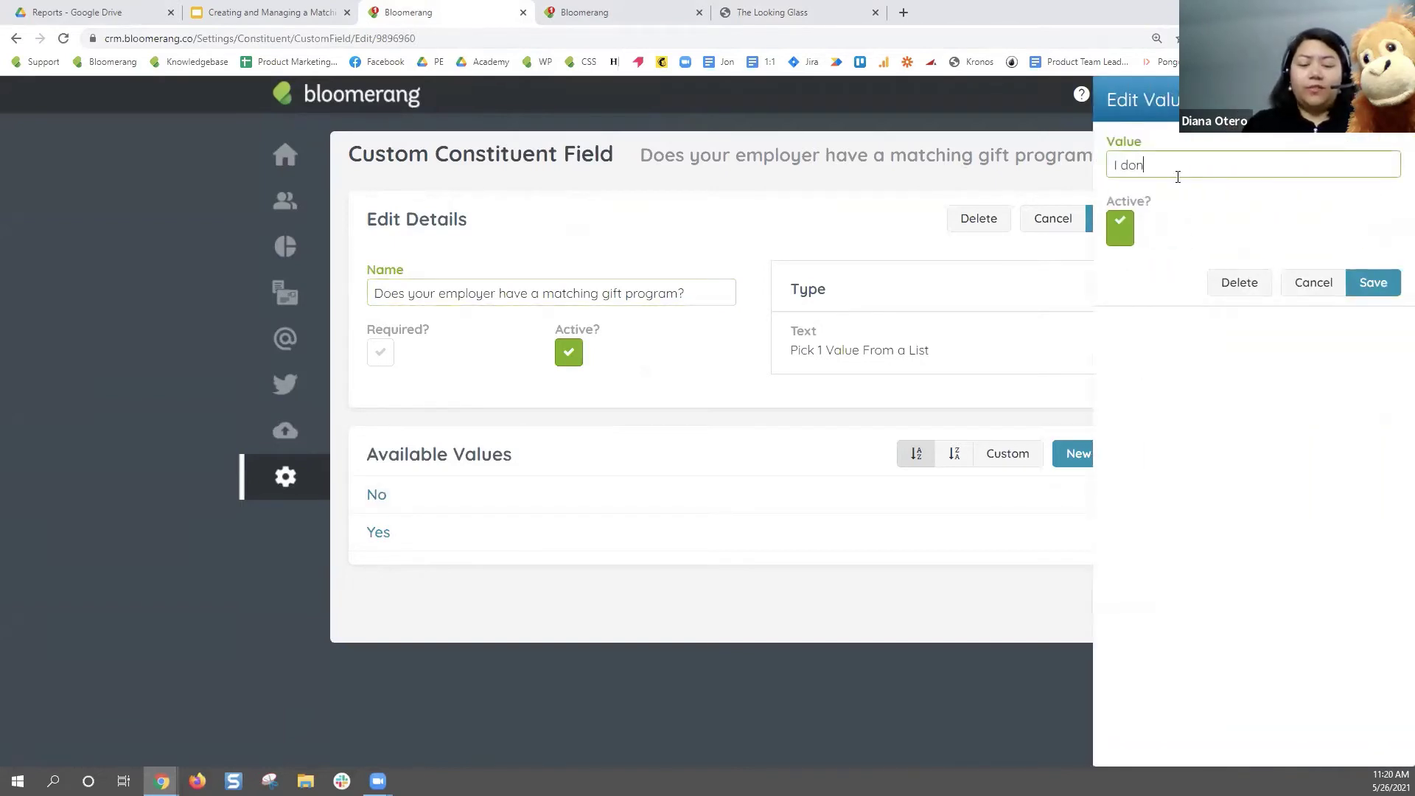
text('t know)
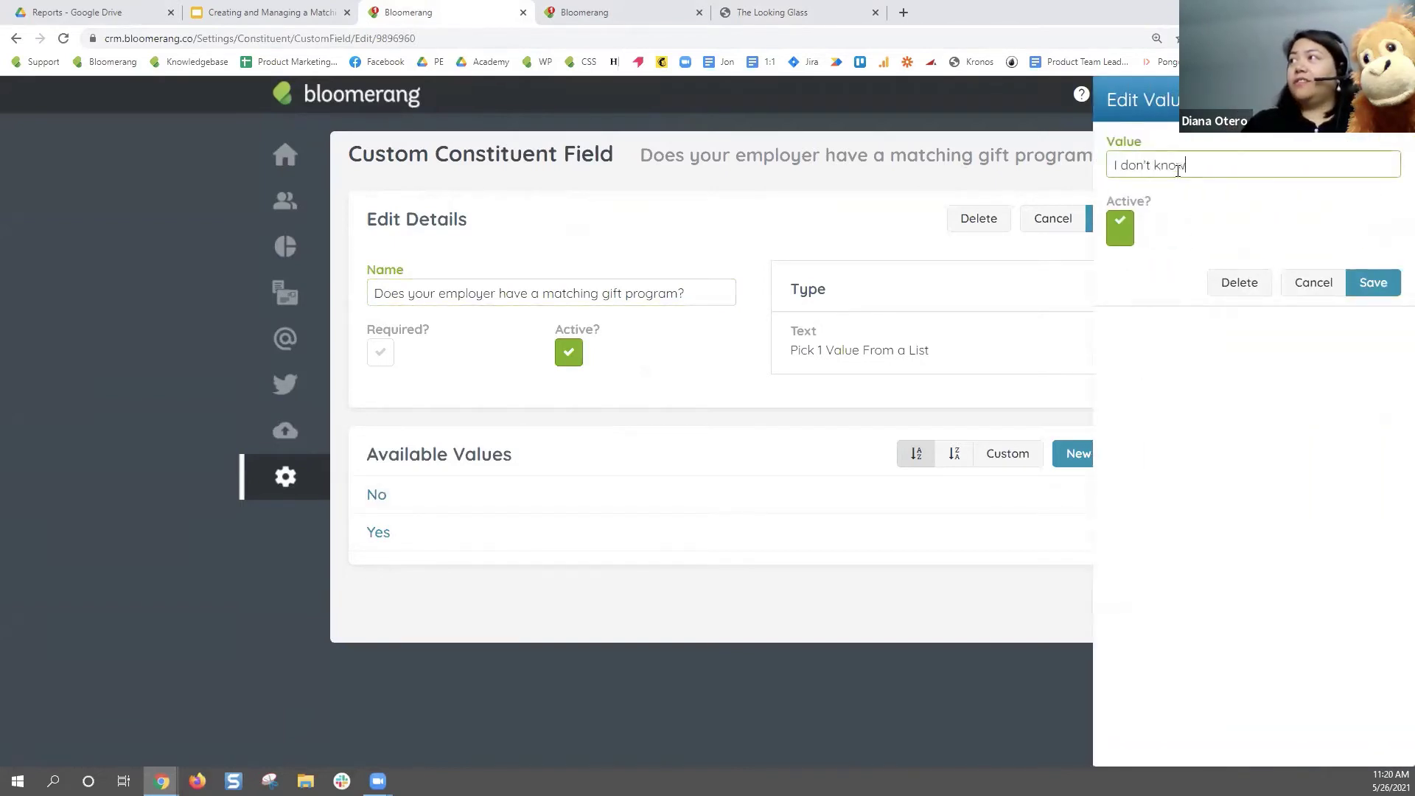
click(1375, 285)
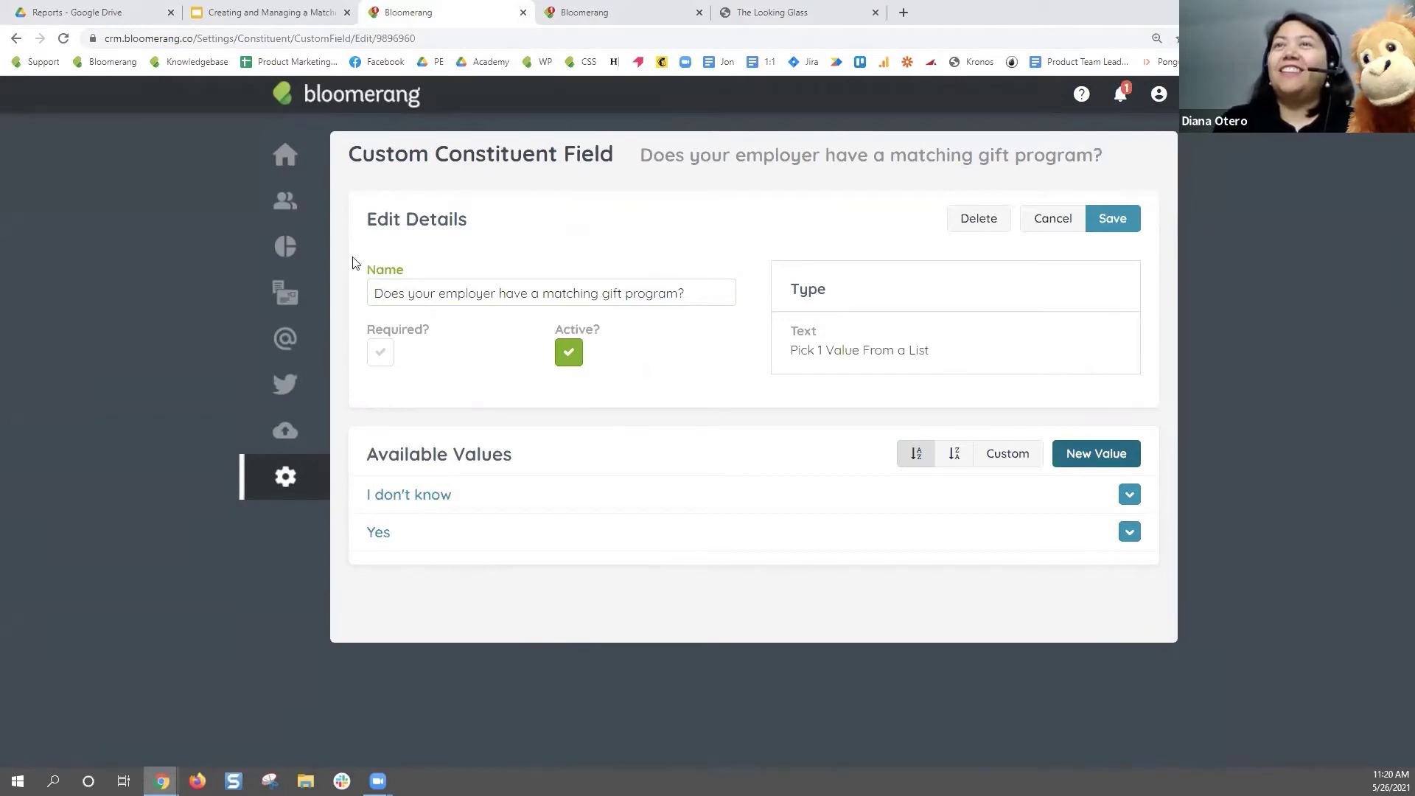
click(309, 13)
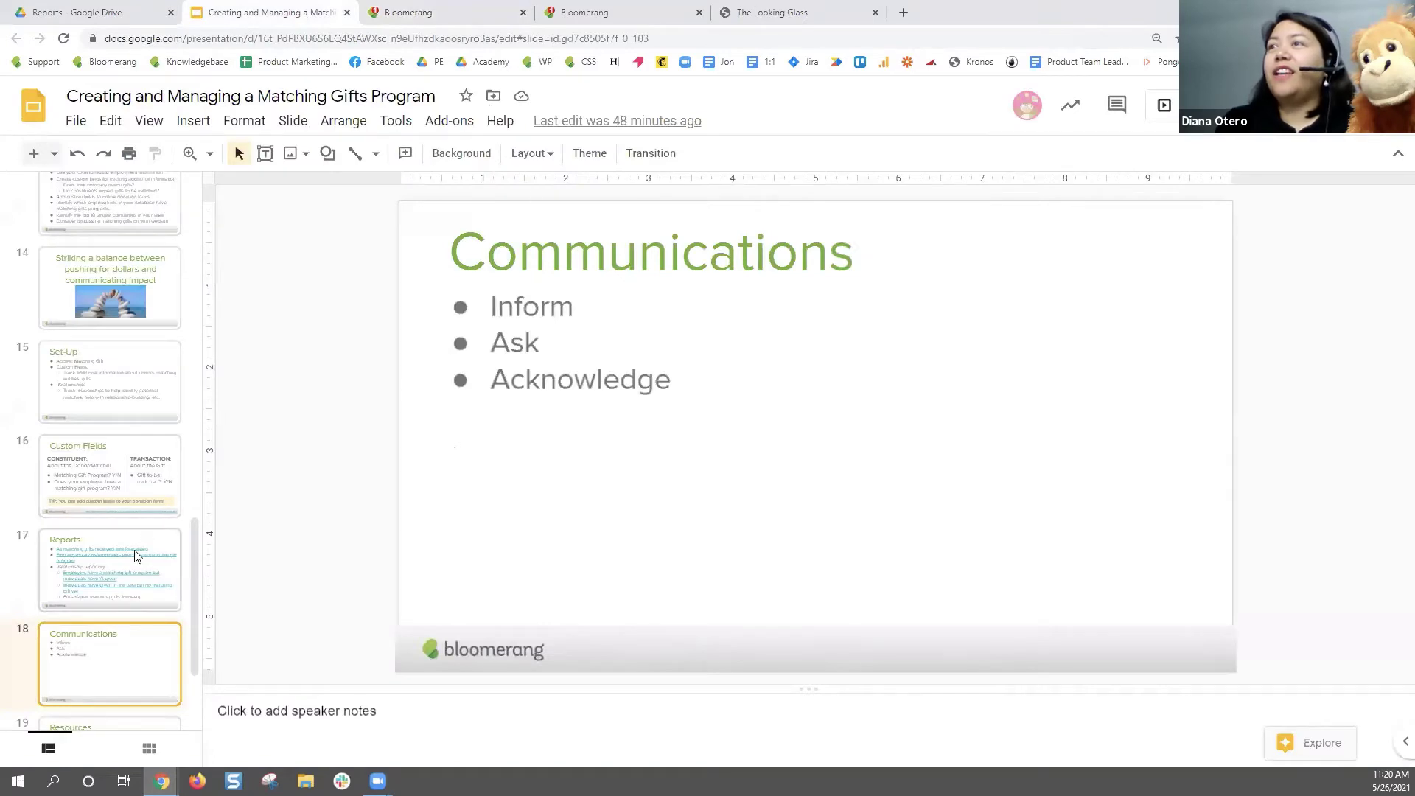
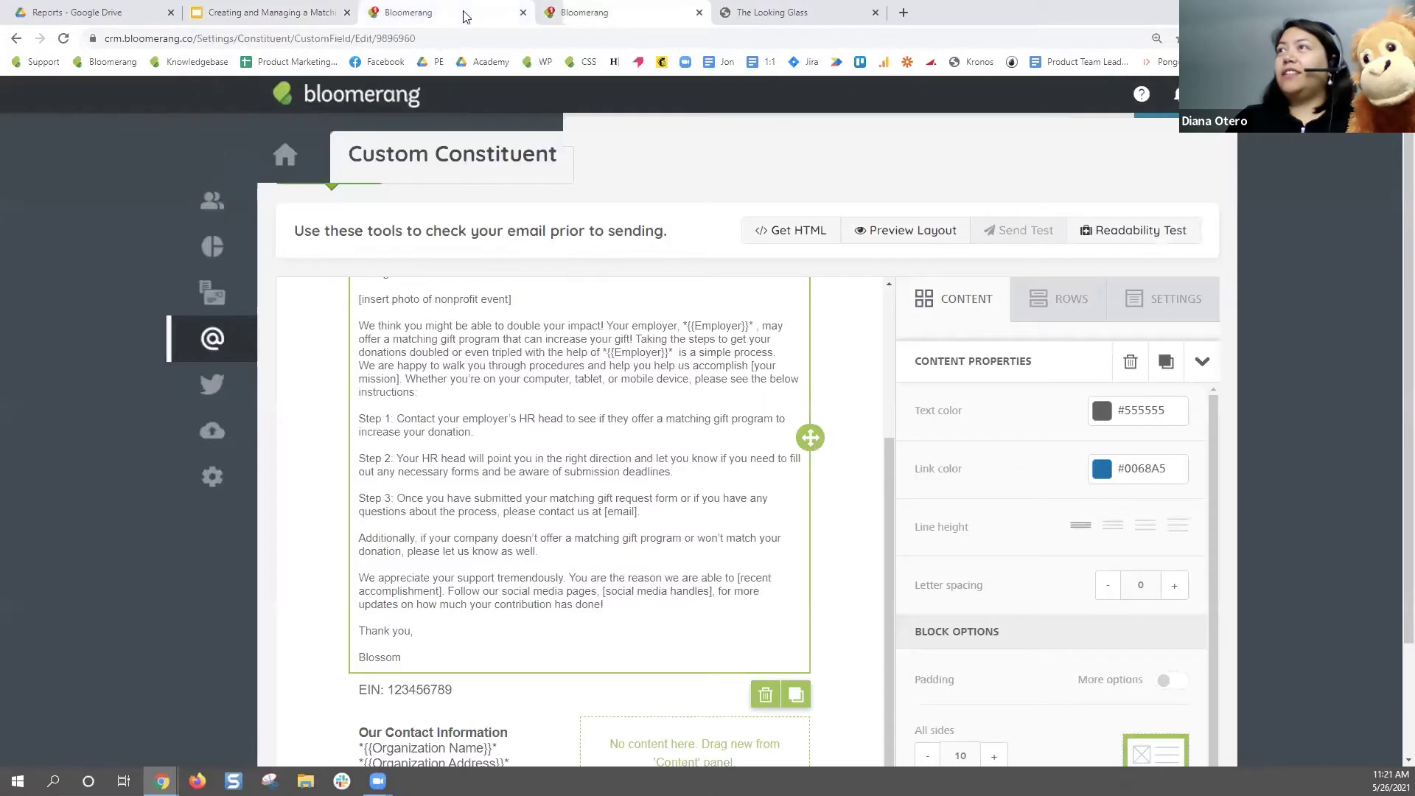
From the donor's recent constituent record, create a new donation using the Add a new donation option
mouse_move(295, 208)
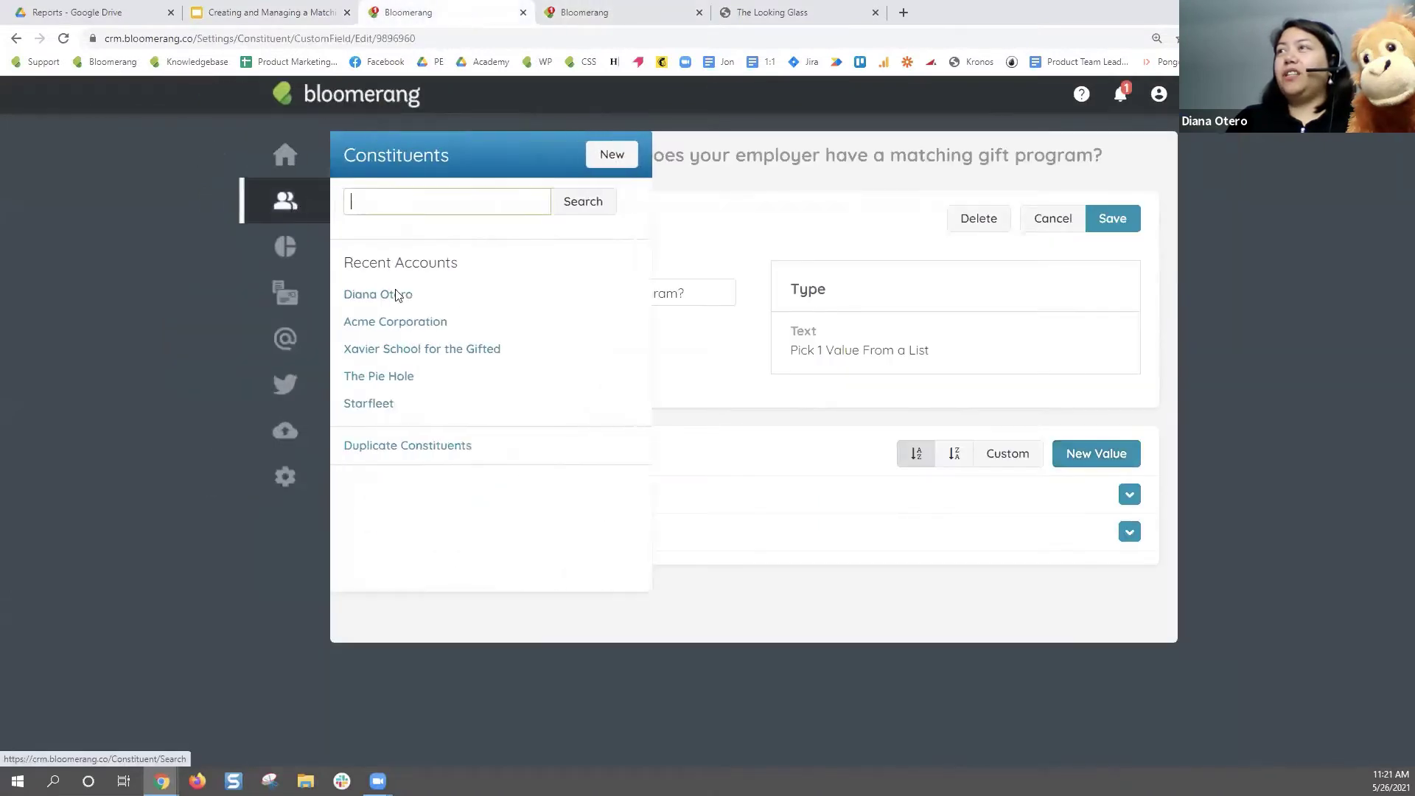
click(394, 297)
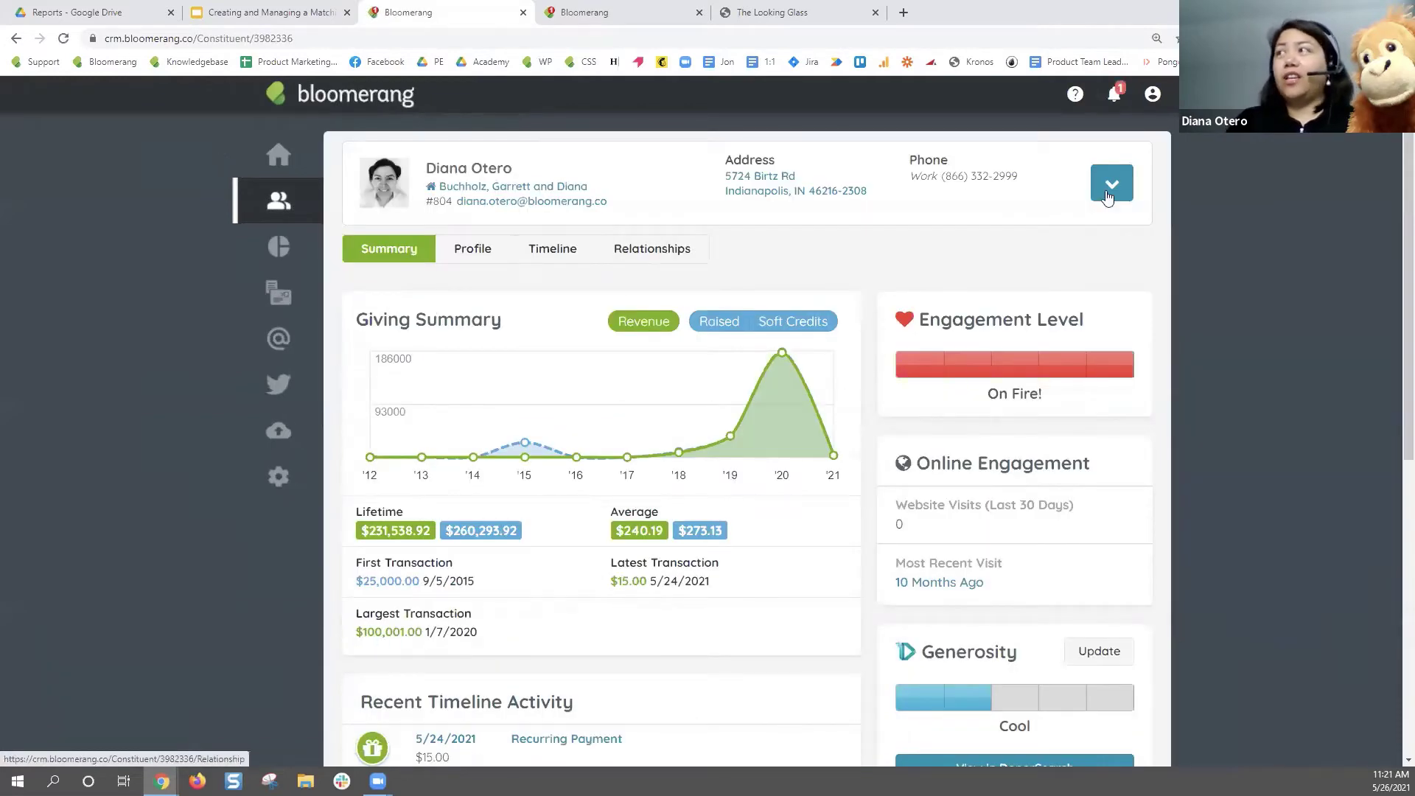
click(1111, 184)
click(1103, 260)
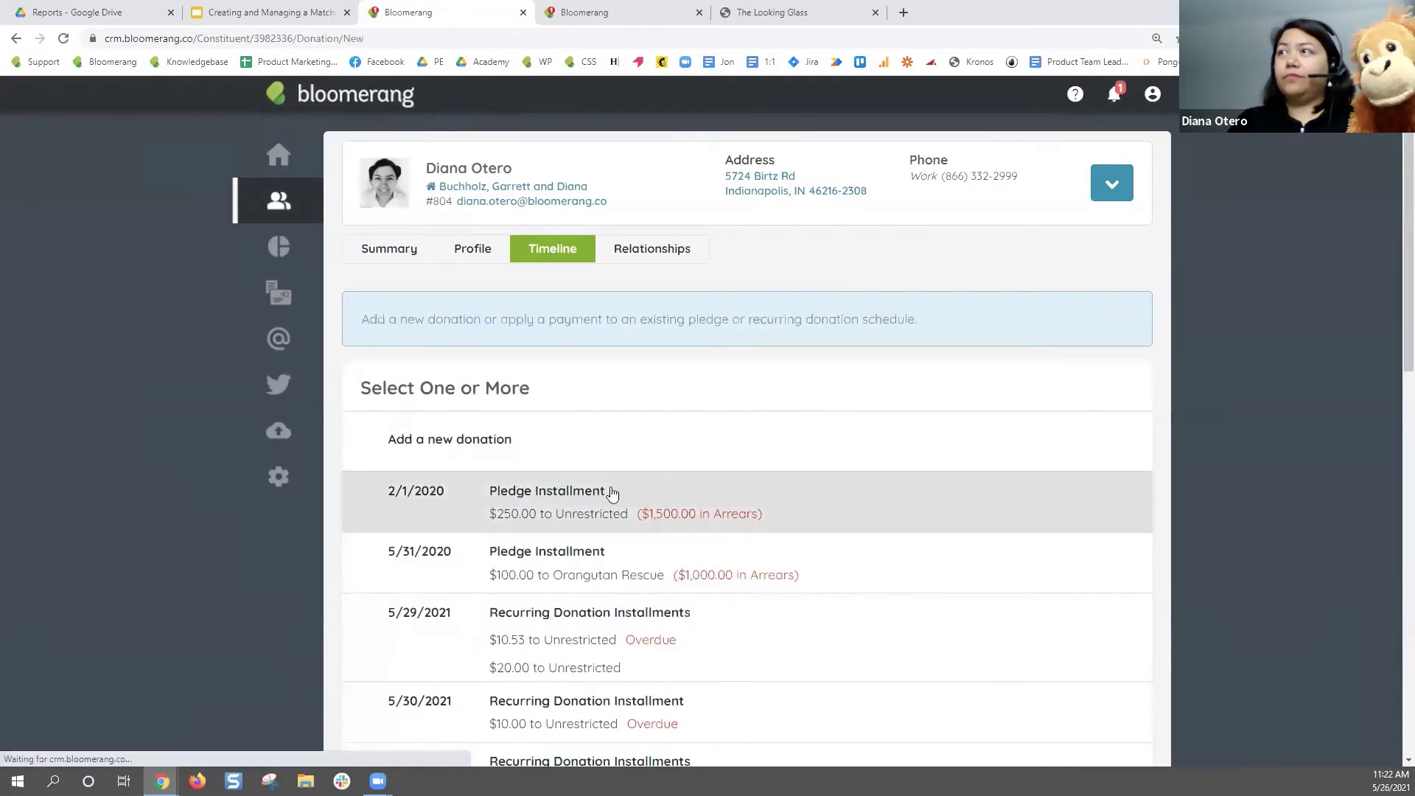
click(535, 438)
scroll(1299, 529, down, 10)
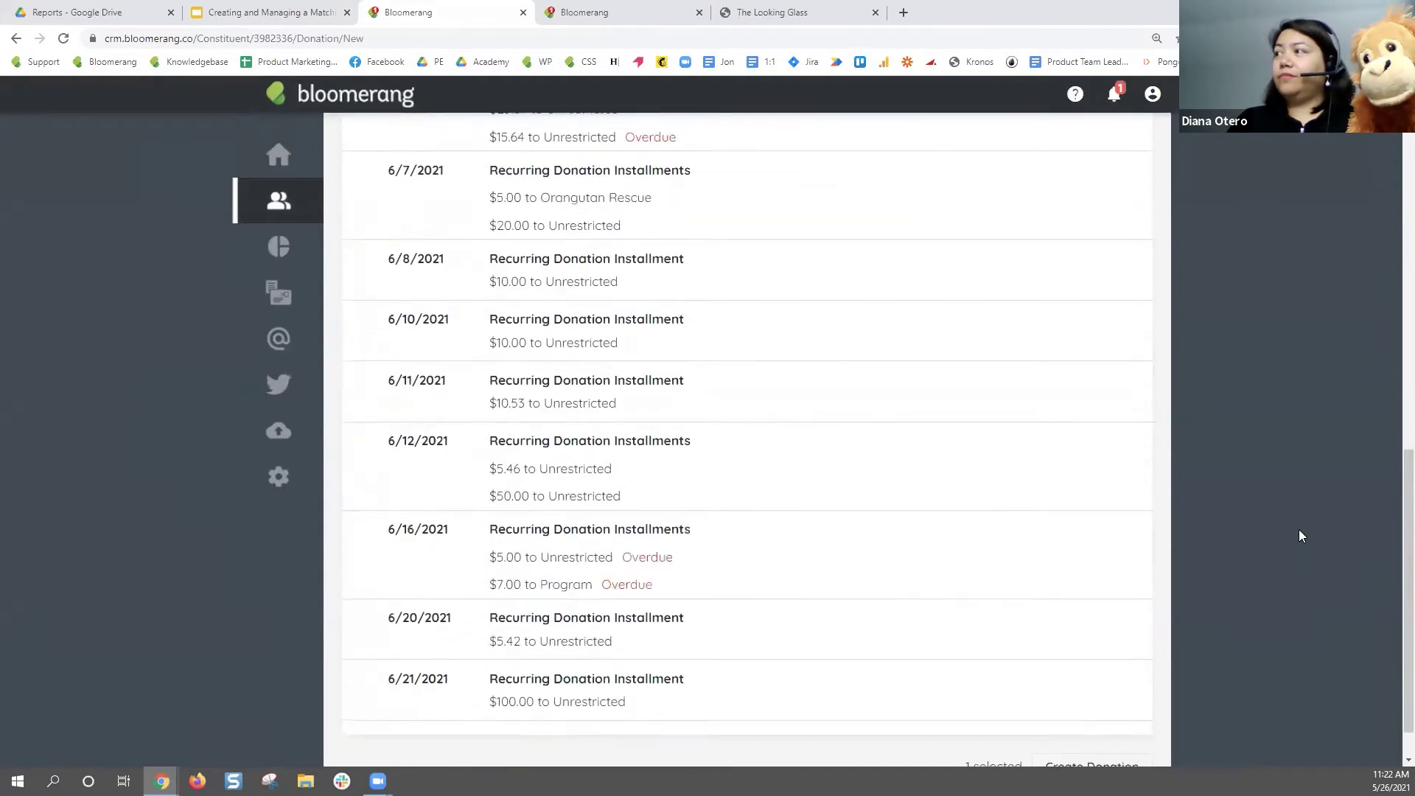
click(1105, 726)
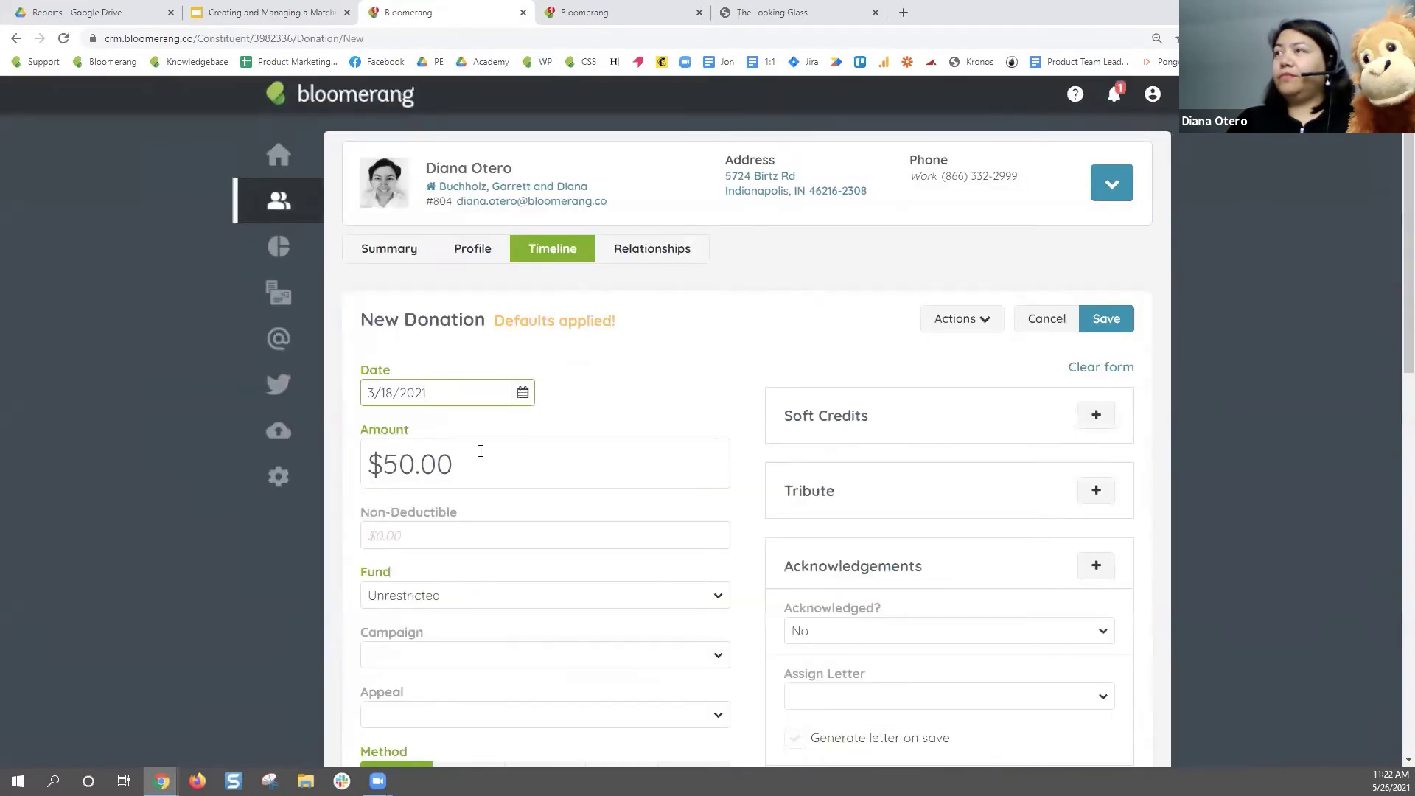
Clear the donation form, then set the date to 5/26/2021 and the amount to $500.00
click(1132, 370)
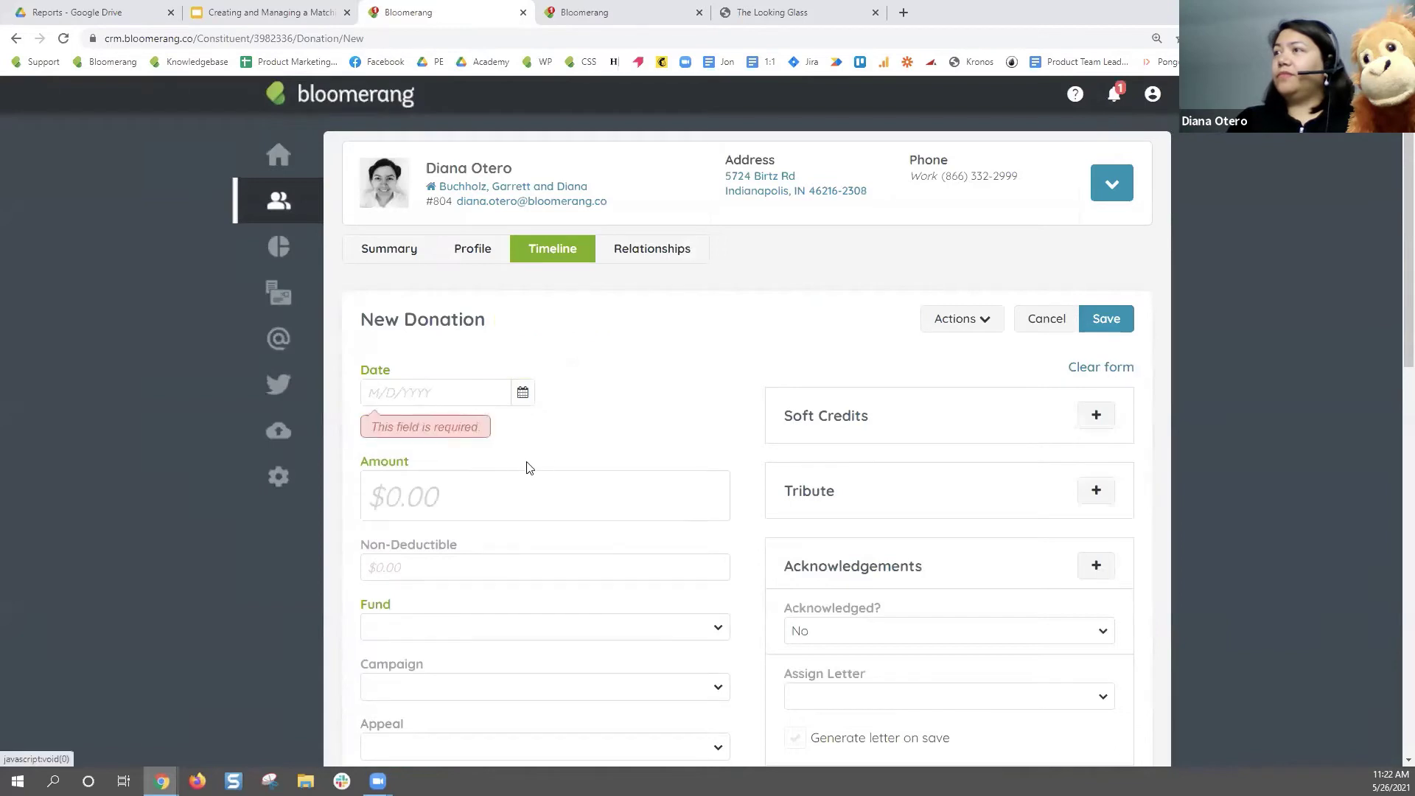
click(522, 392)
click(466, 577)
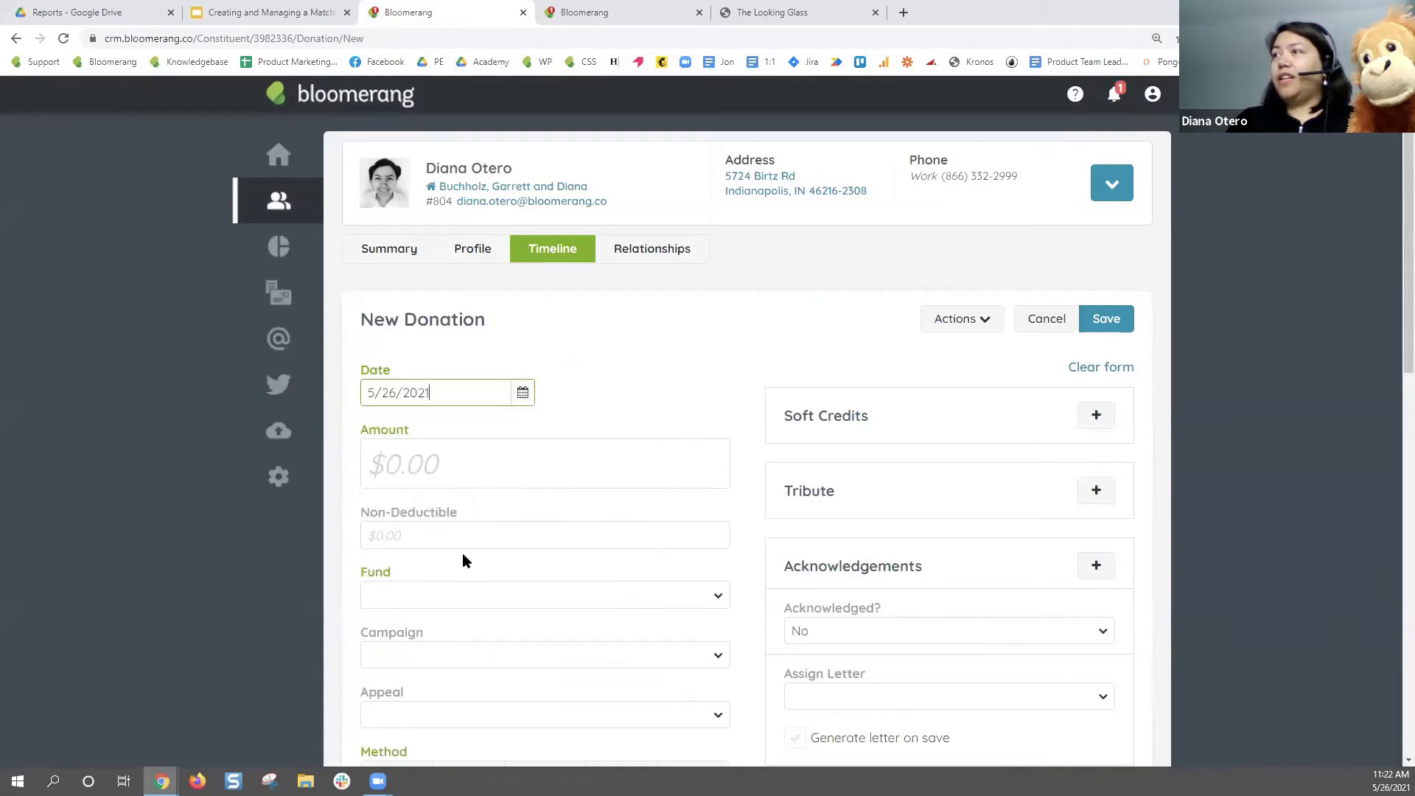
click(467, 476)
text(500)
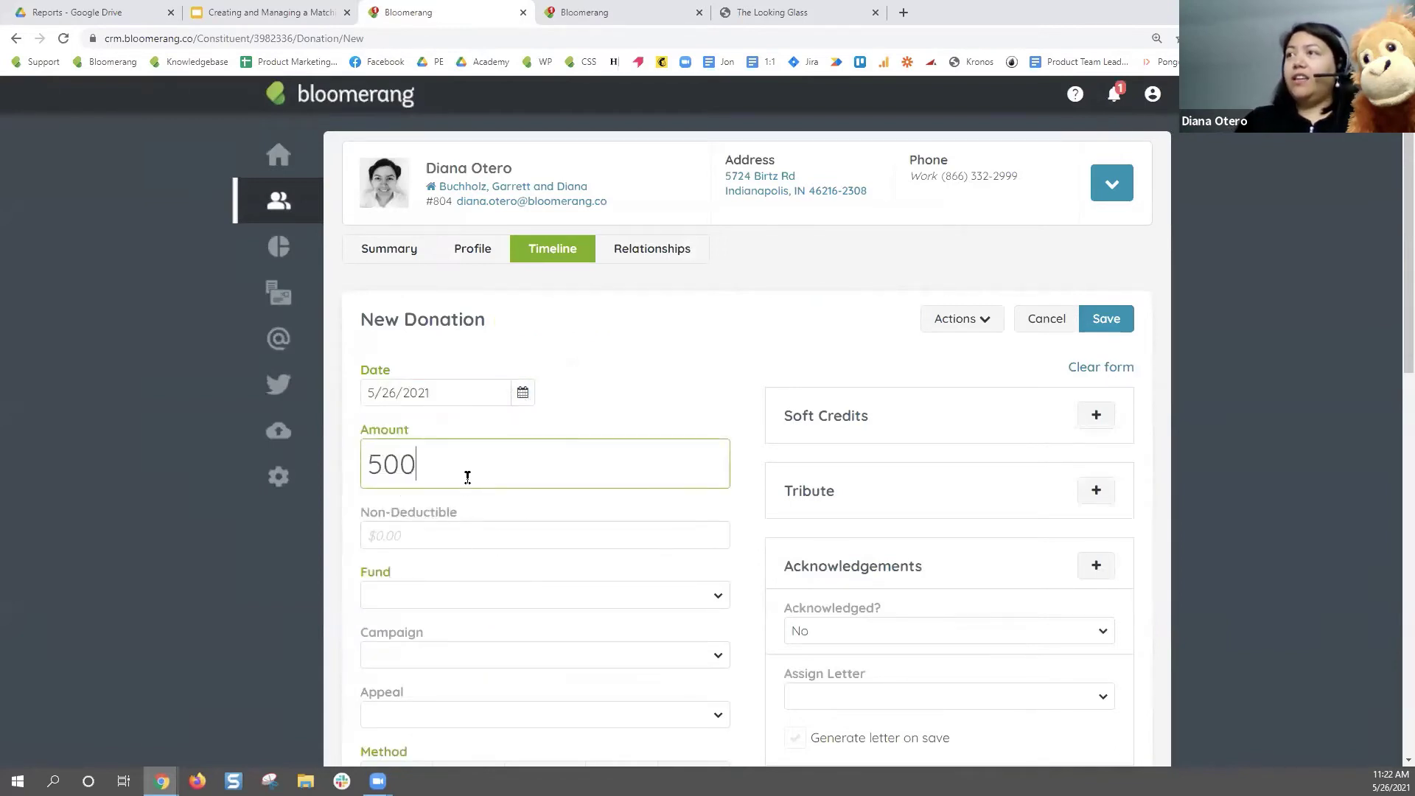
click(640, 426)
Designate it Unrestricted, Annual Campaign, Mad Hatter Gala, paid by cash, and save
scroll(581, 442, down, 2)
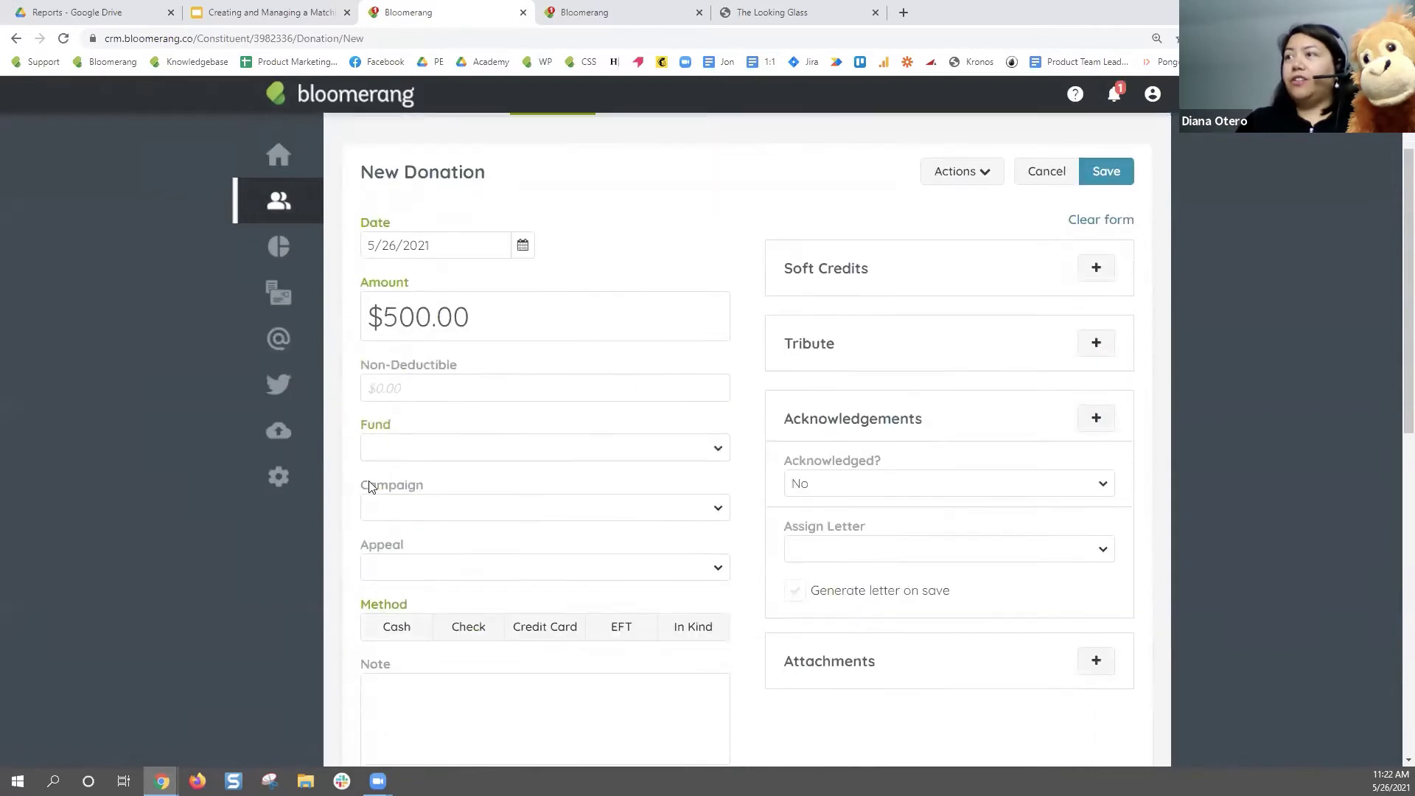
click(409, 453)
click(442, 624)
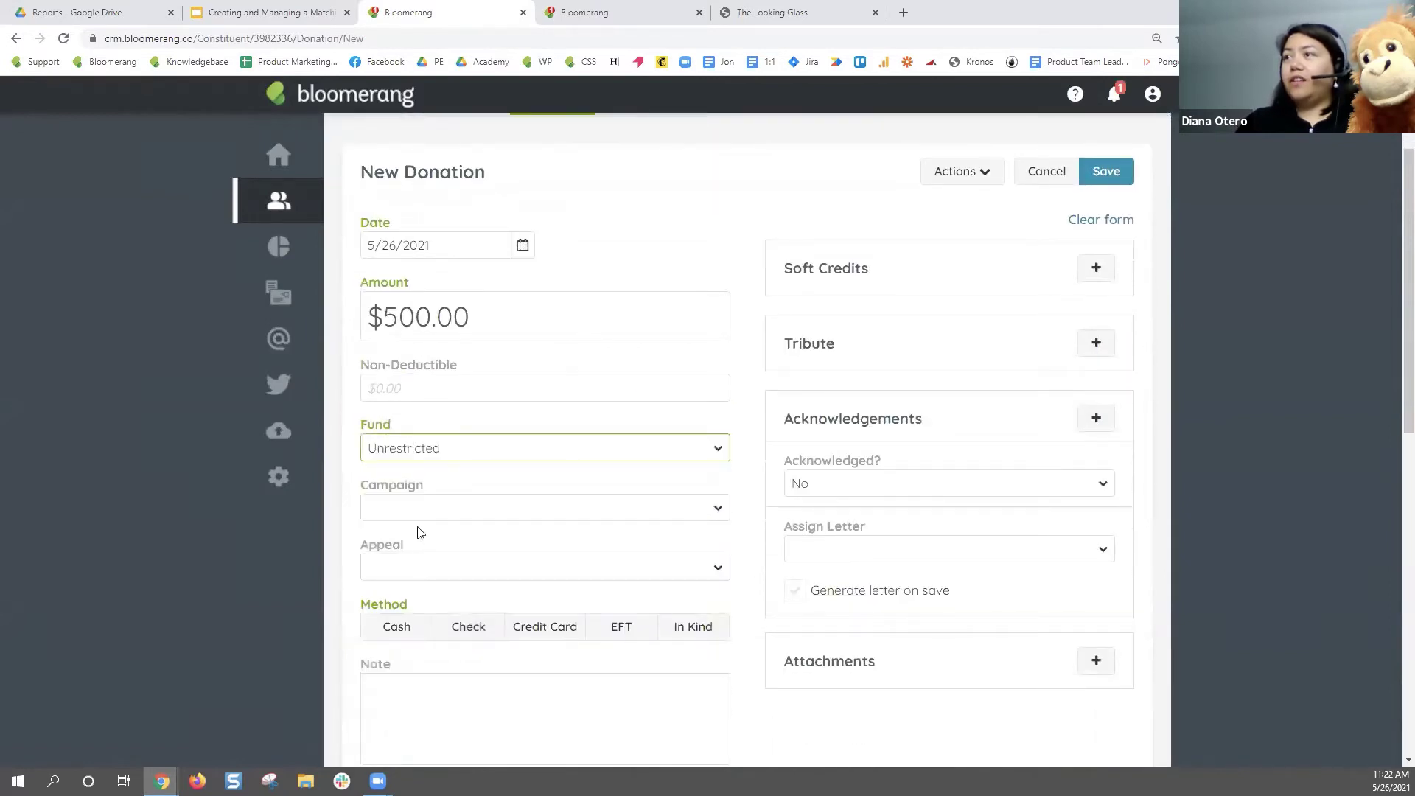
click(431, 510)
click(432, 600)
click(427, 570)
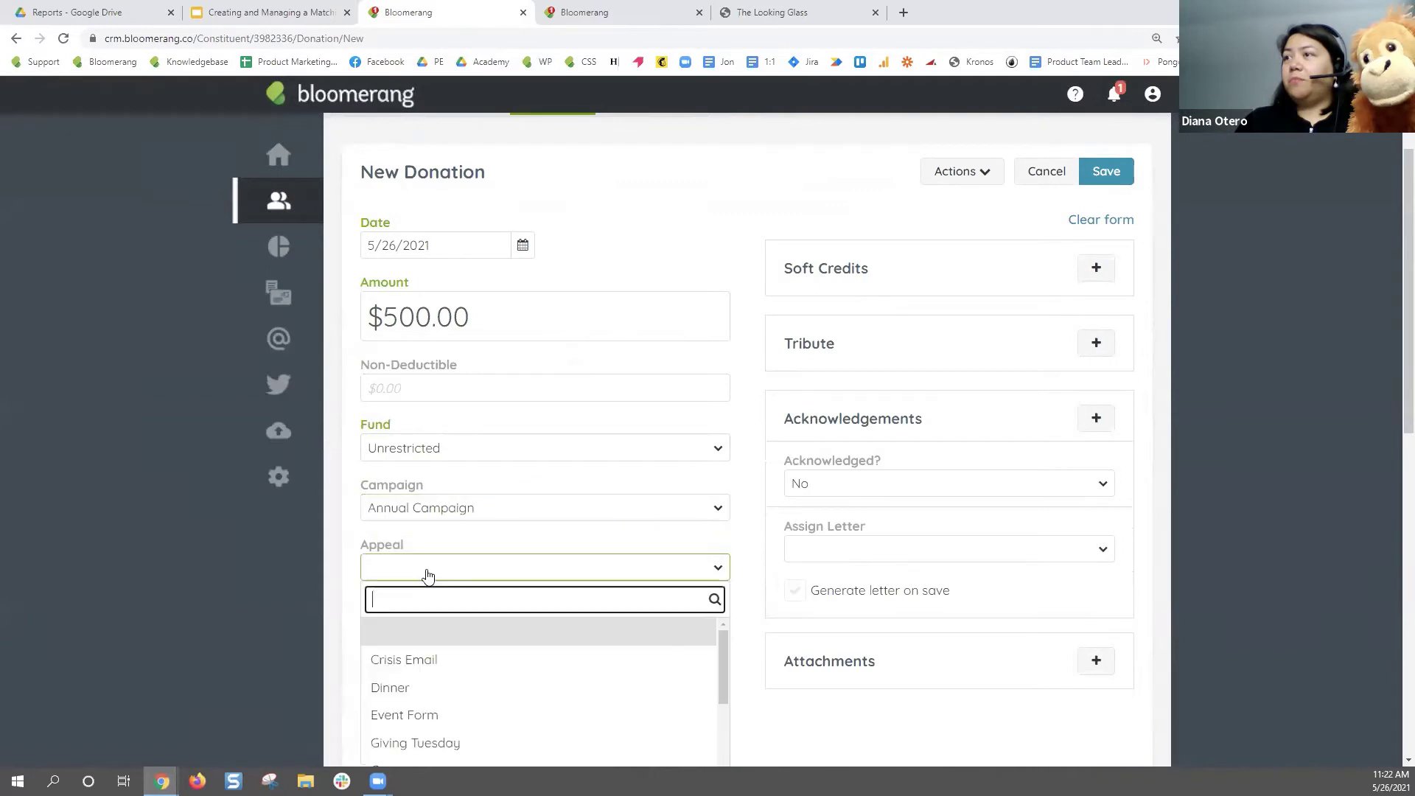
scroll(473, 606, down, 3)
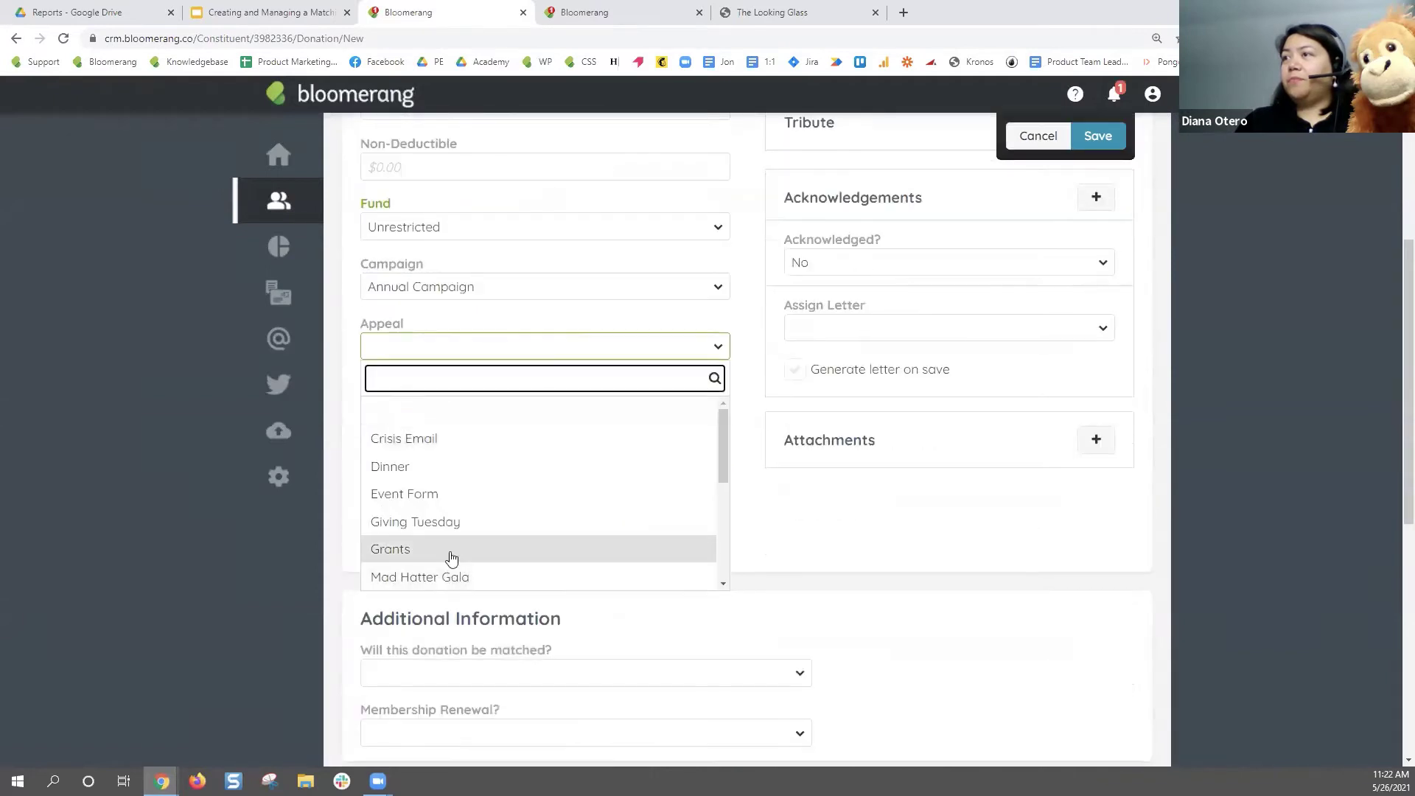
click(450, 577)
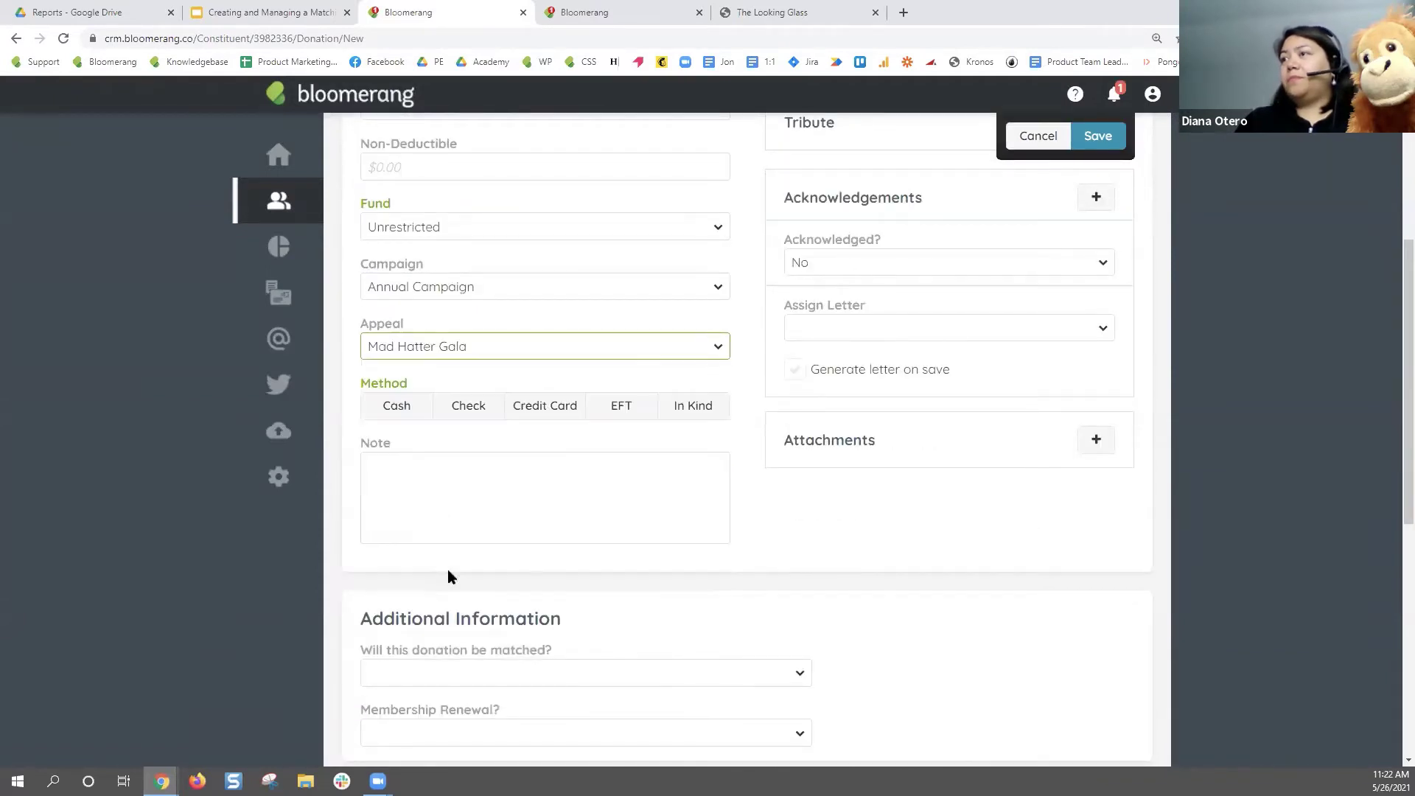
click(397, 406)
scroll(792, 572, up, 5)
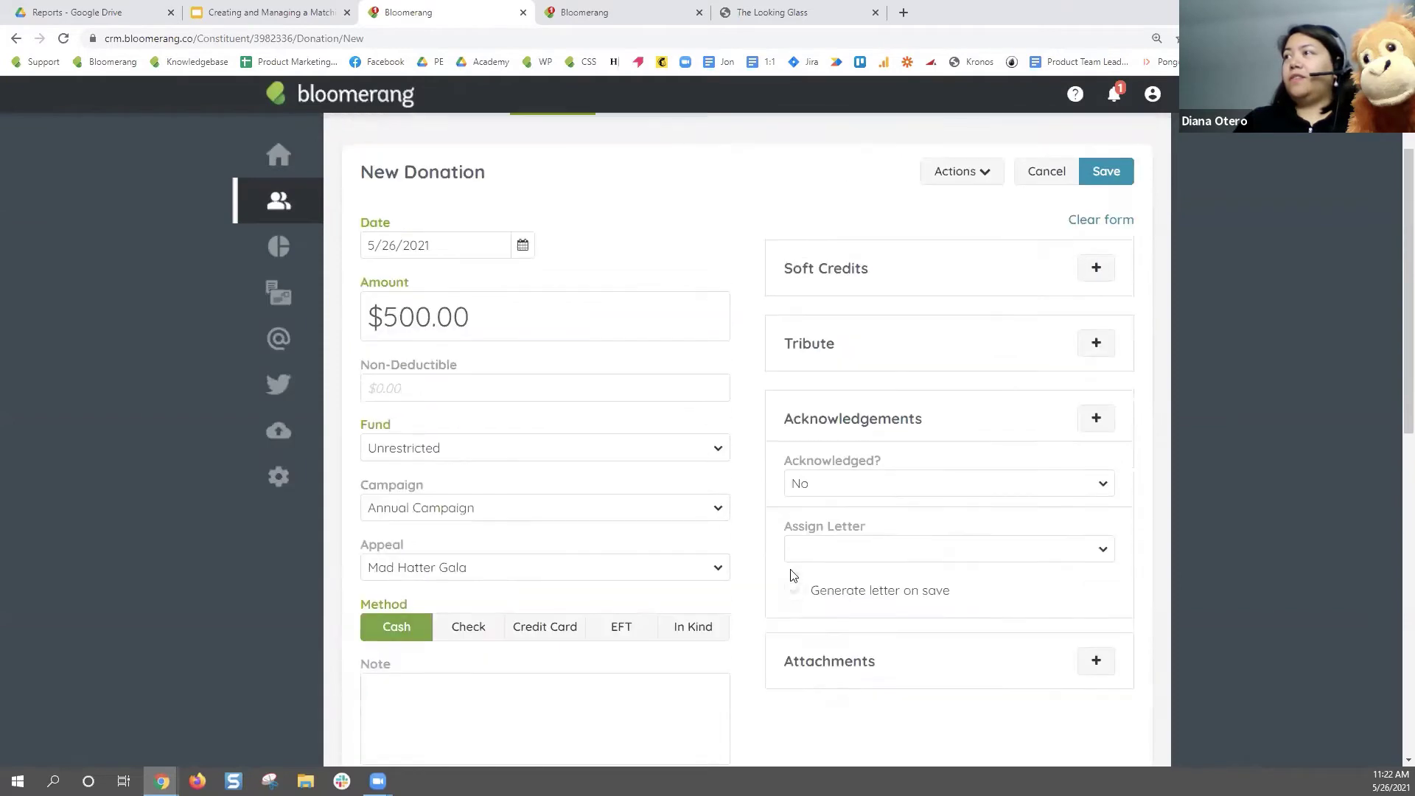
scroll(815, 537, down, 1)
click(1114, 247)
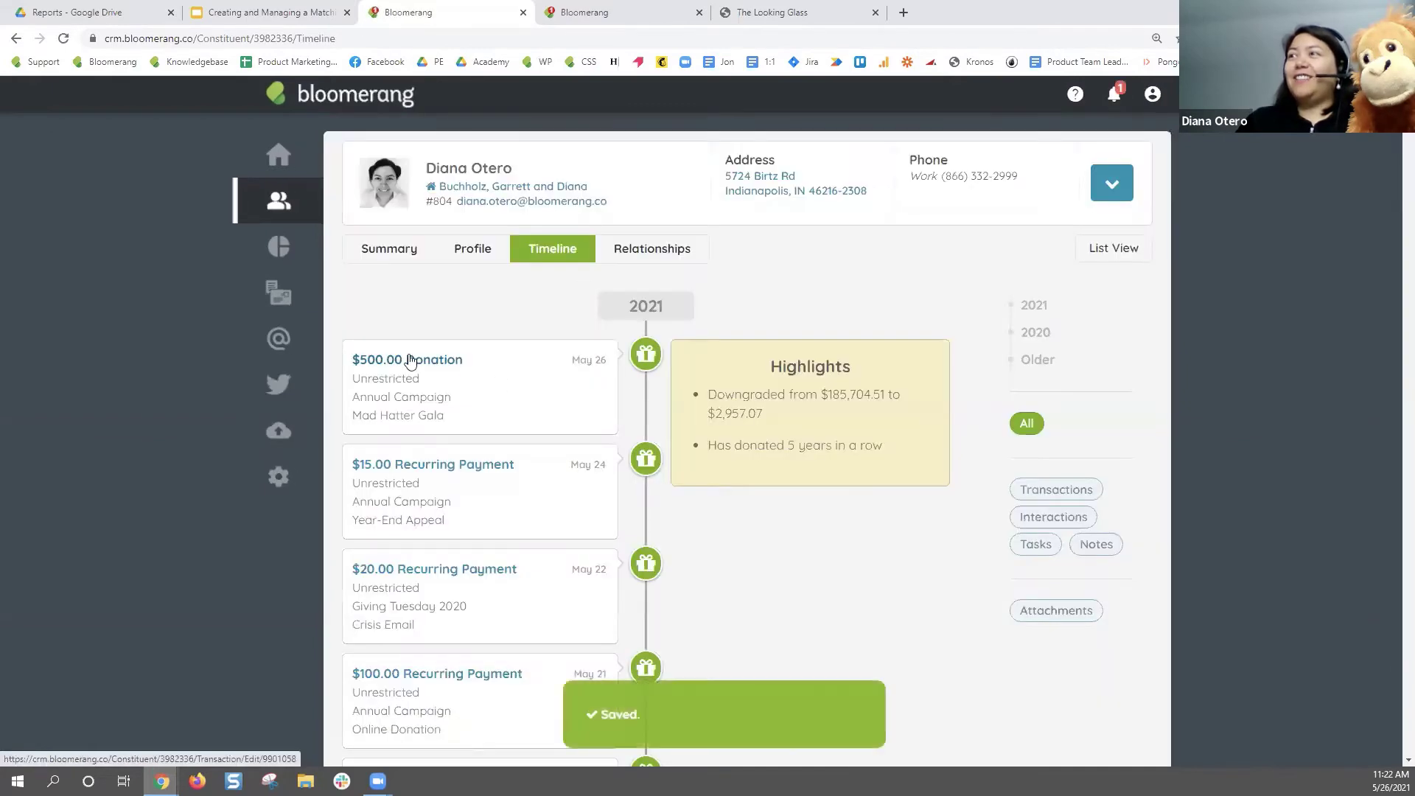
Open the $500.00 donation and set 'Will this donation be matched?' to Yes
click(411, 360)
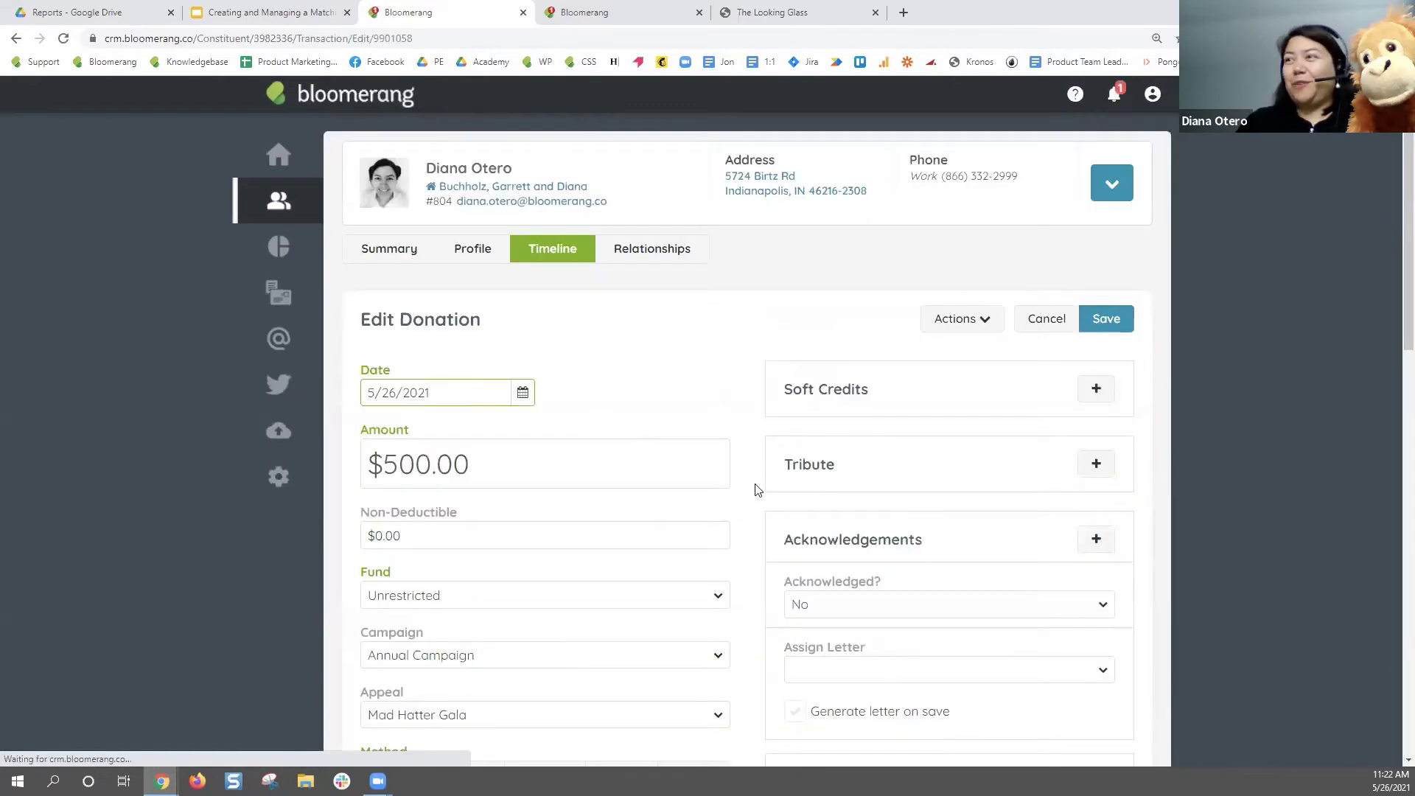
scroll(755, 480, down, 7)
scroll(759, 483, down, 1)
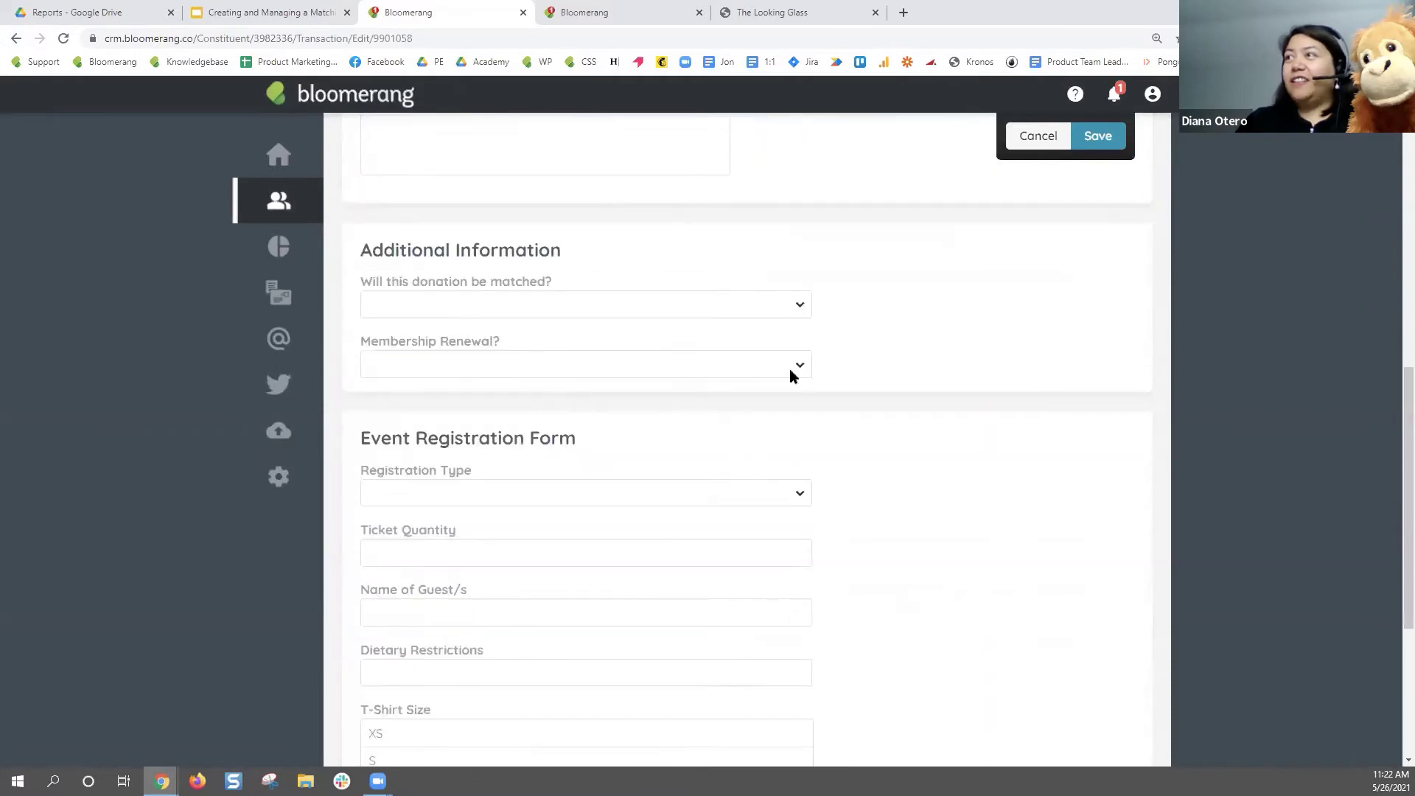
click(802, 308)
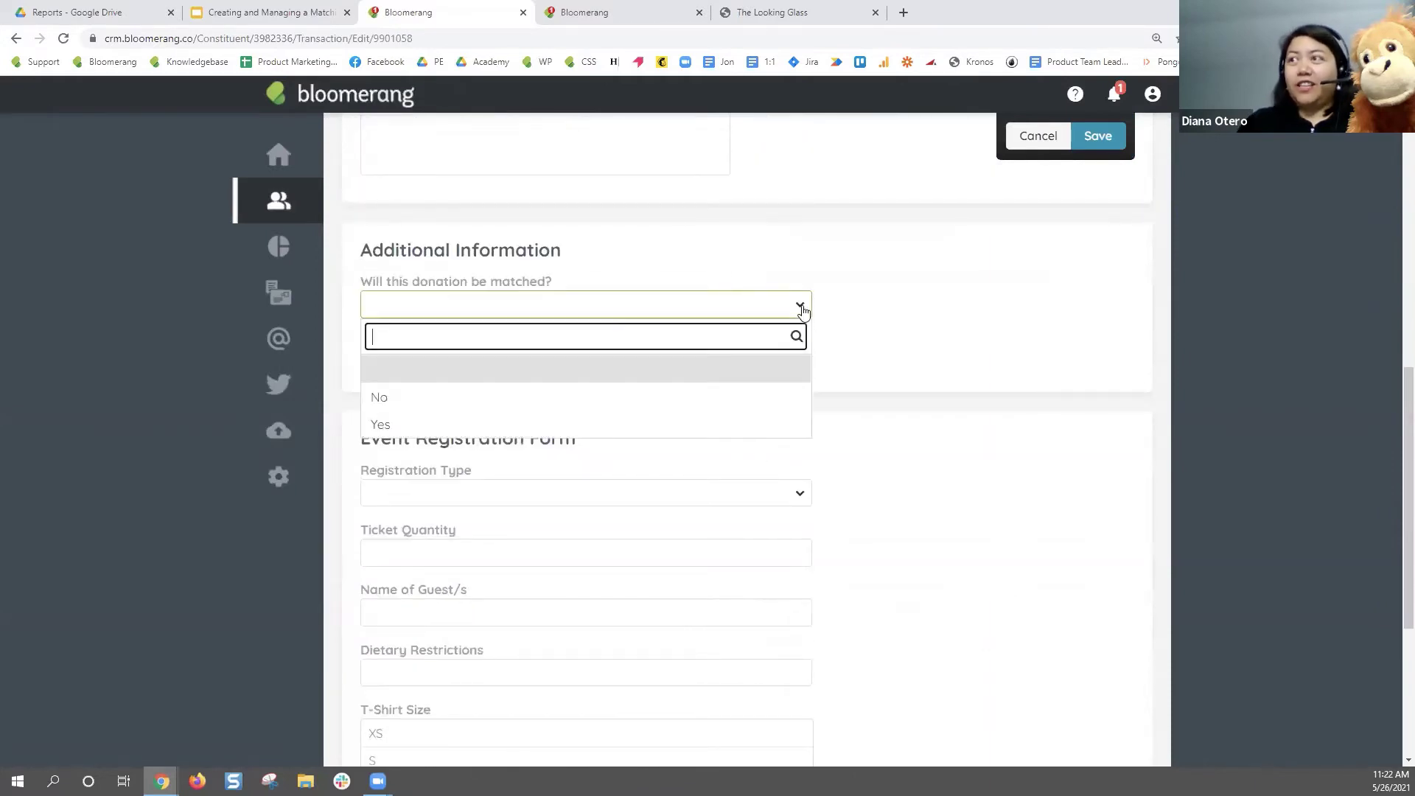
click(757, 423)
scroll(884, 474, up, 4)
Add a note that her employer Bloomerang matches at 100% quarterly, and save
click(610, 410)
scroll(869, 537, up, 2)
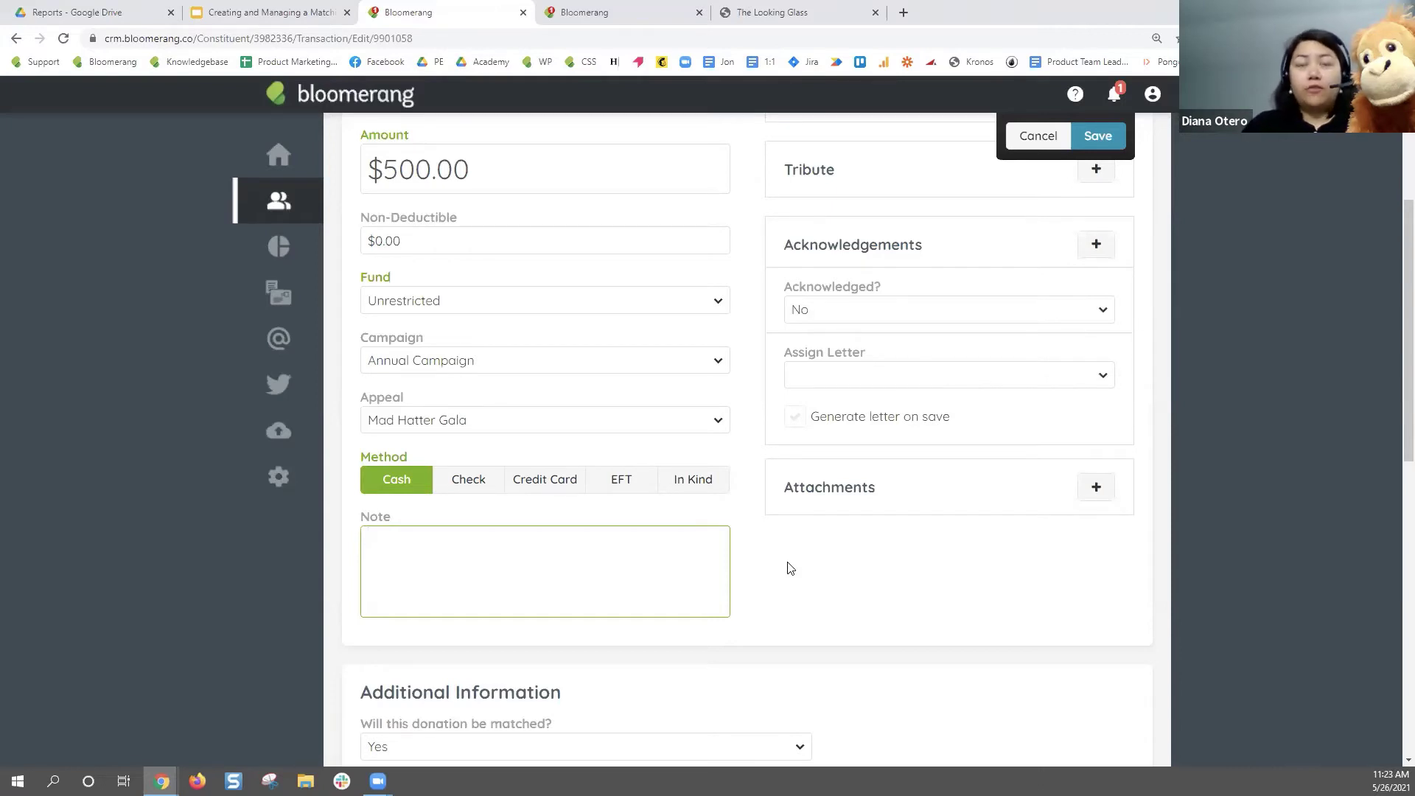
text(He)
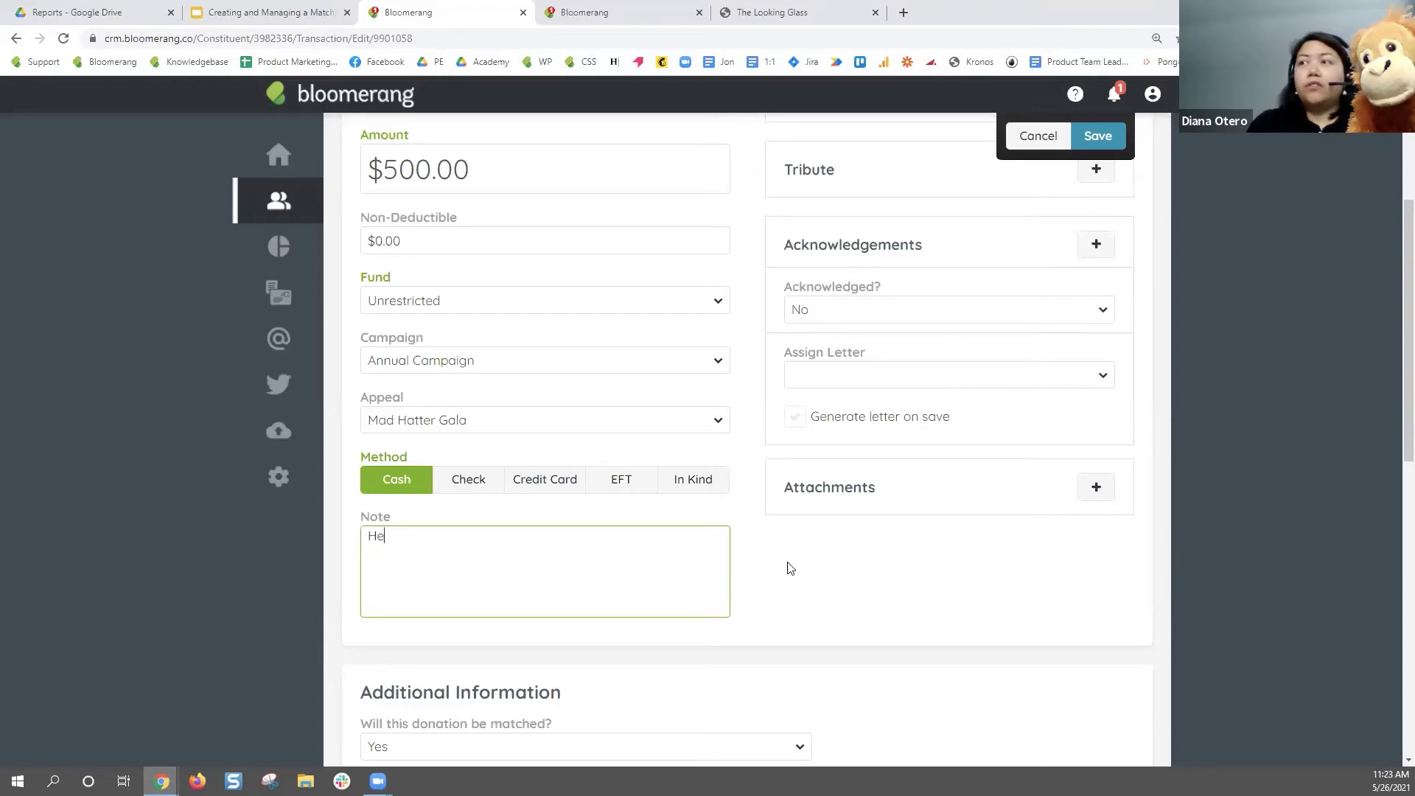
text(r employer, Bloomerang, wi)
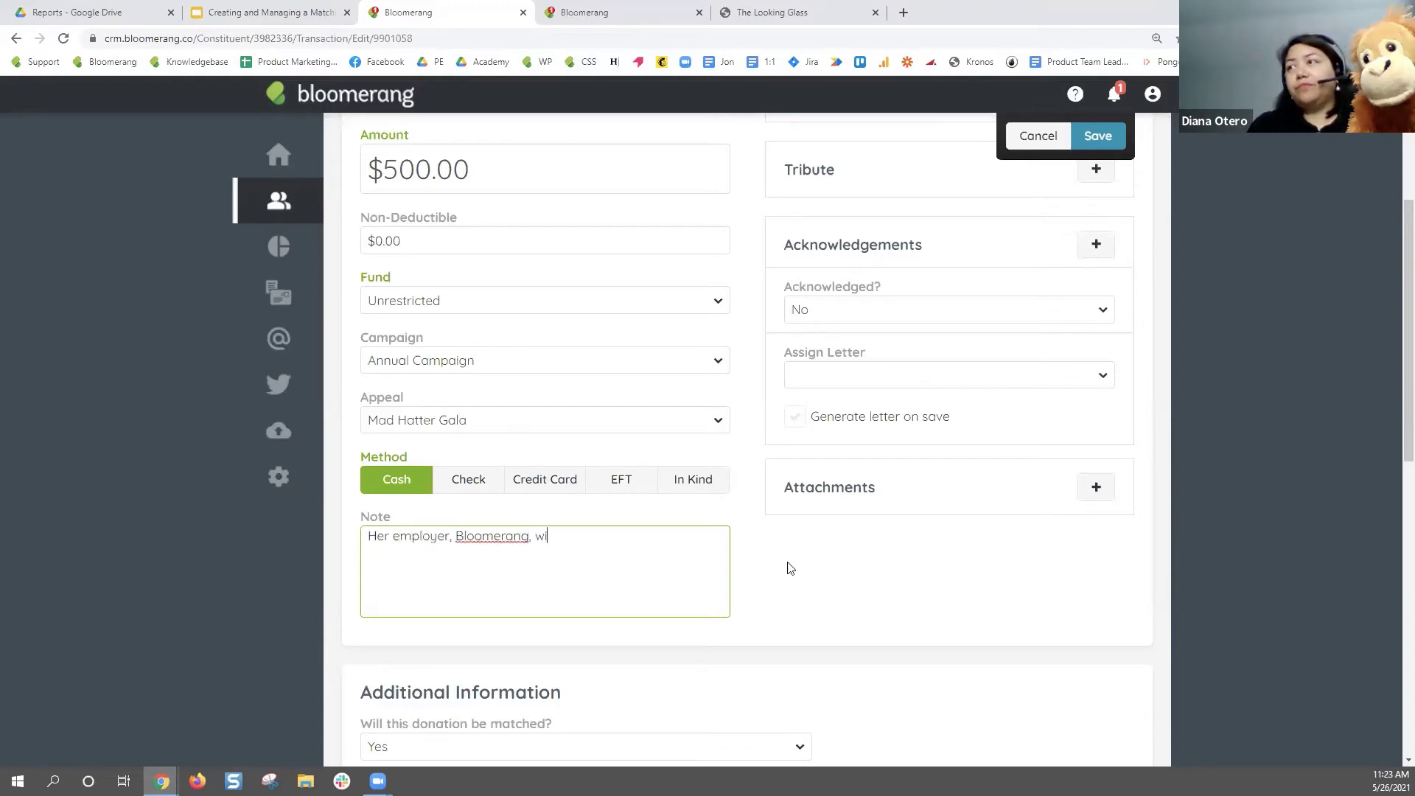
text(ll match at 100%)
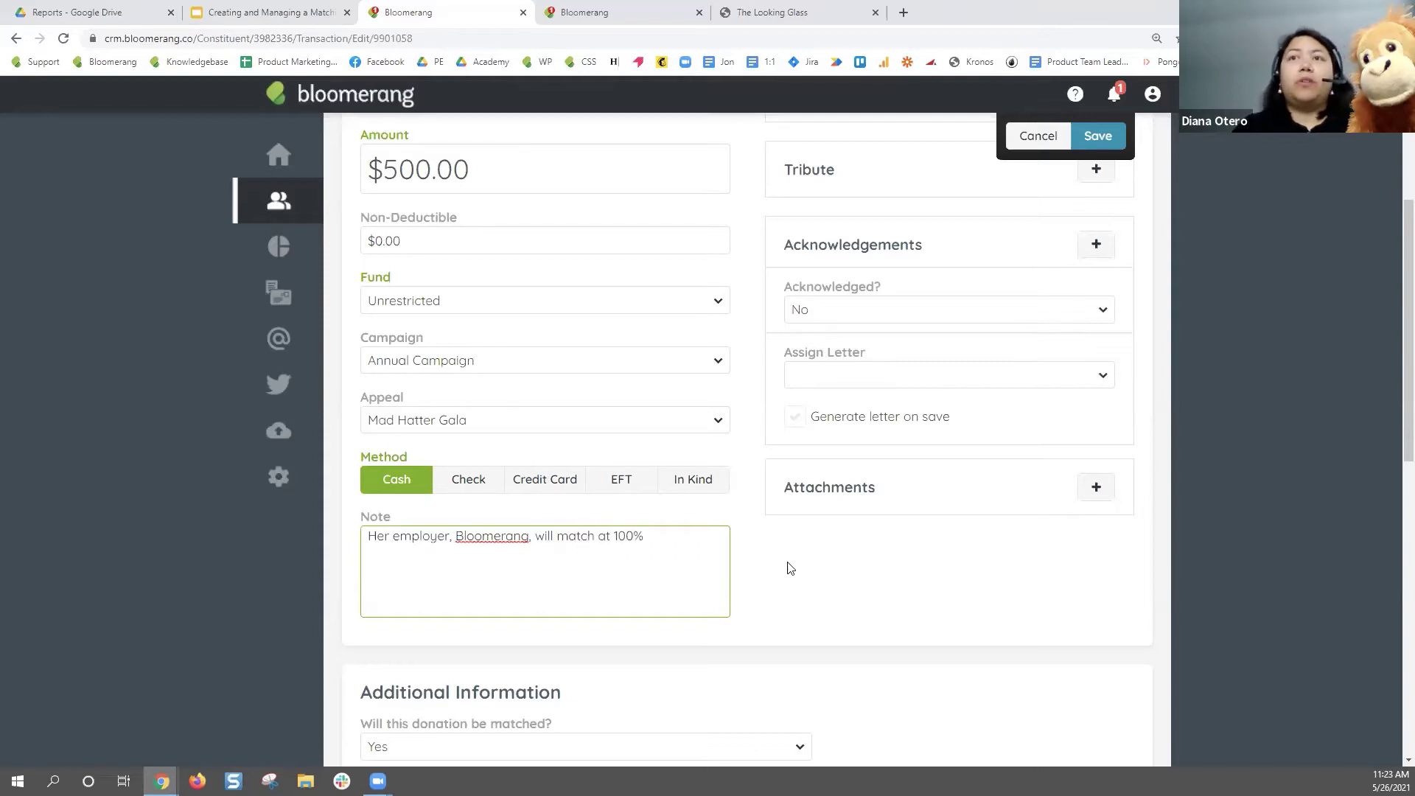
text(Bloomerang )
text(gives out match)
text(ed)
text( quat)
text(rterly)
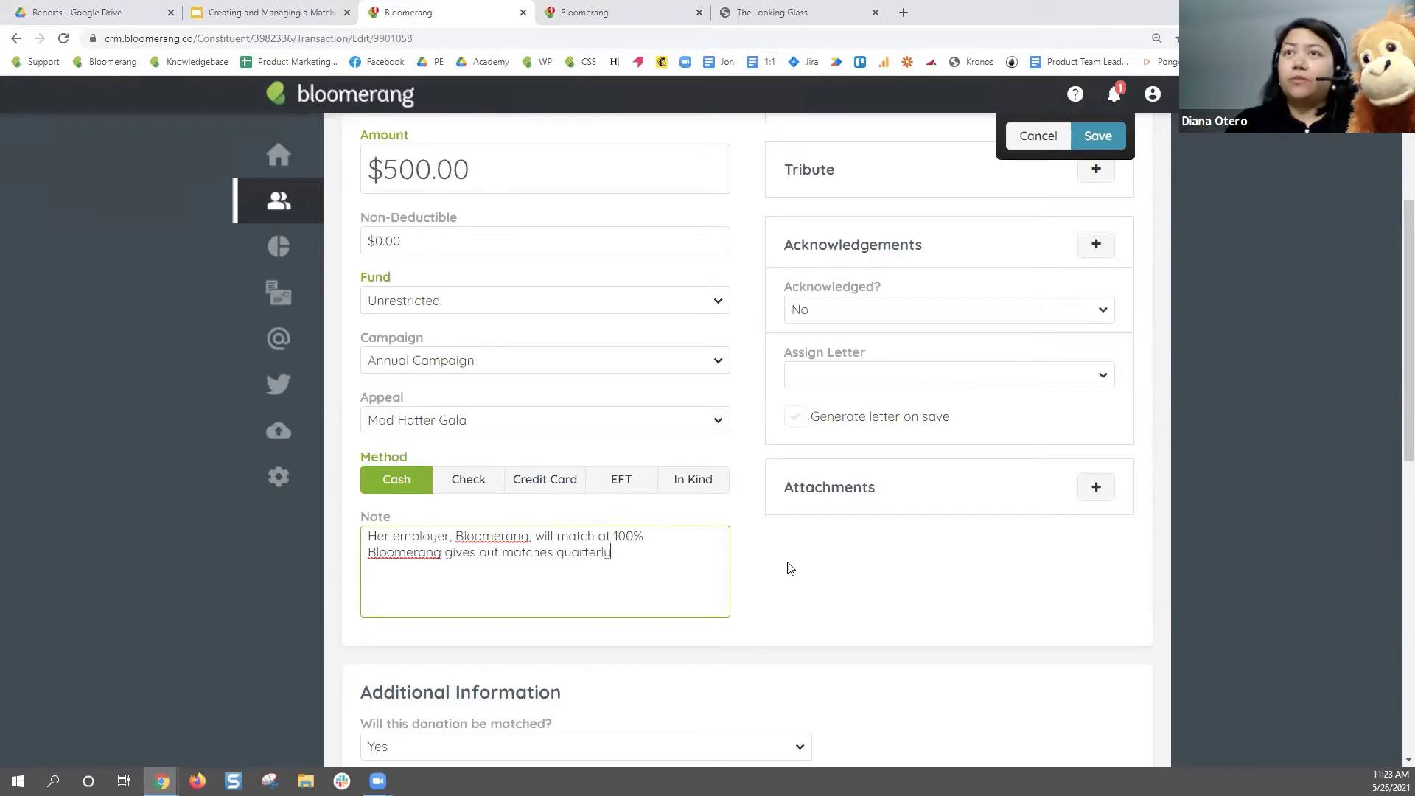
scroll(1014, 209, up, 3)
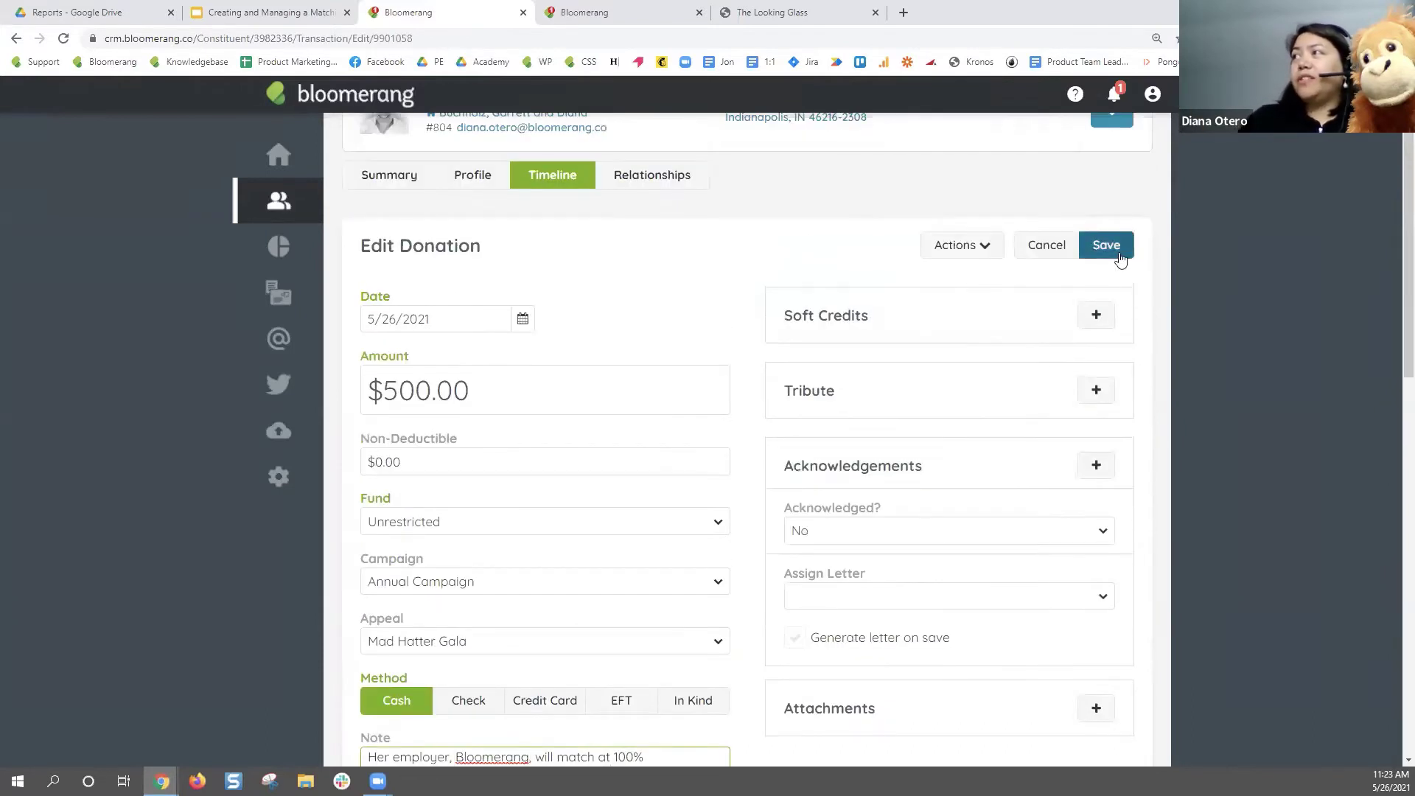
click(1120, 259)
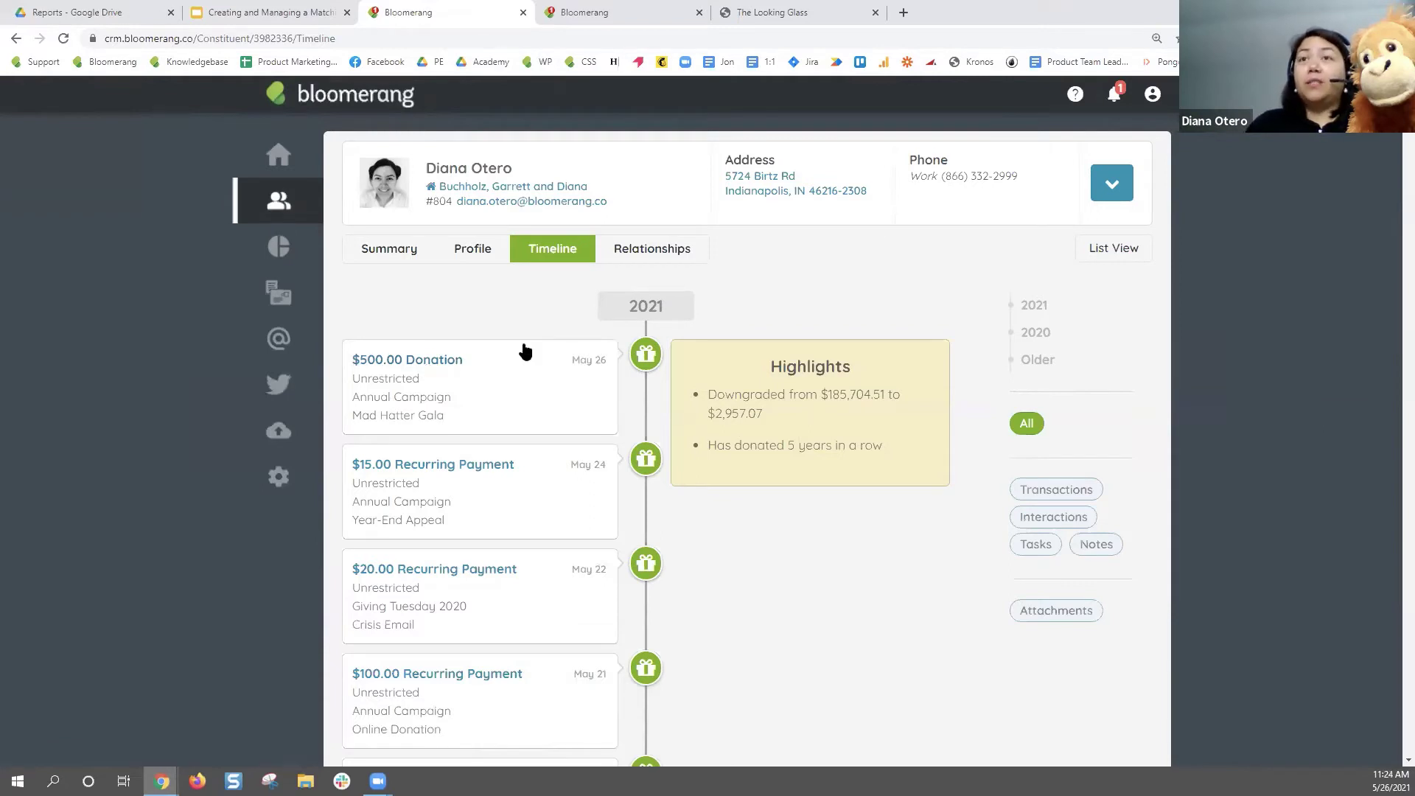
Search constituents for 'Bloomerang'
mouse_move(284, 202)
text(Bloomerang)
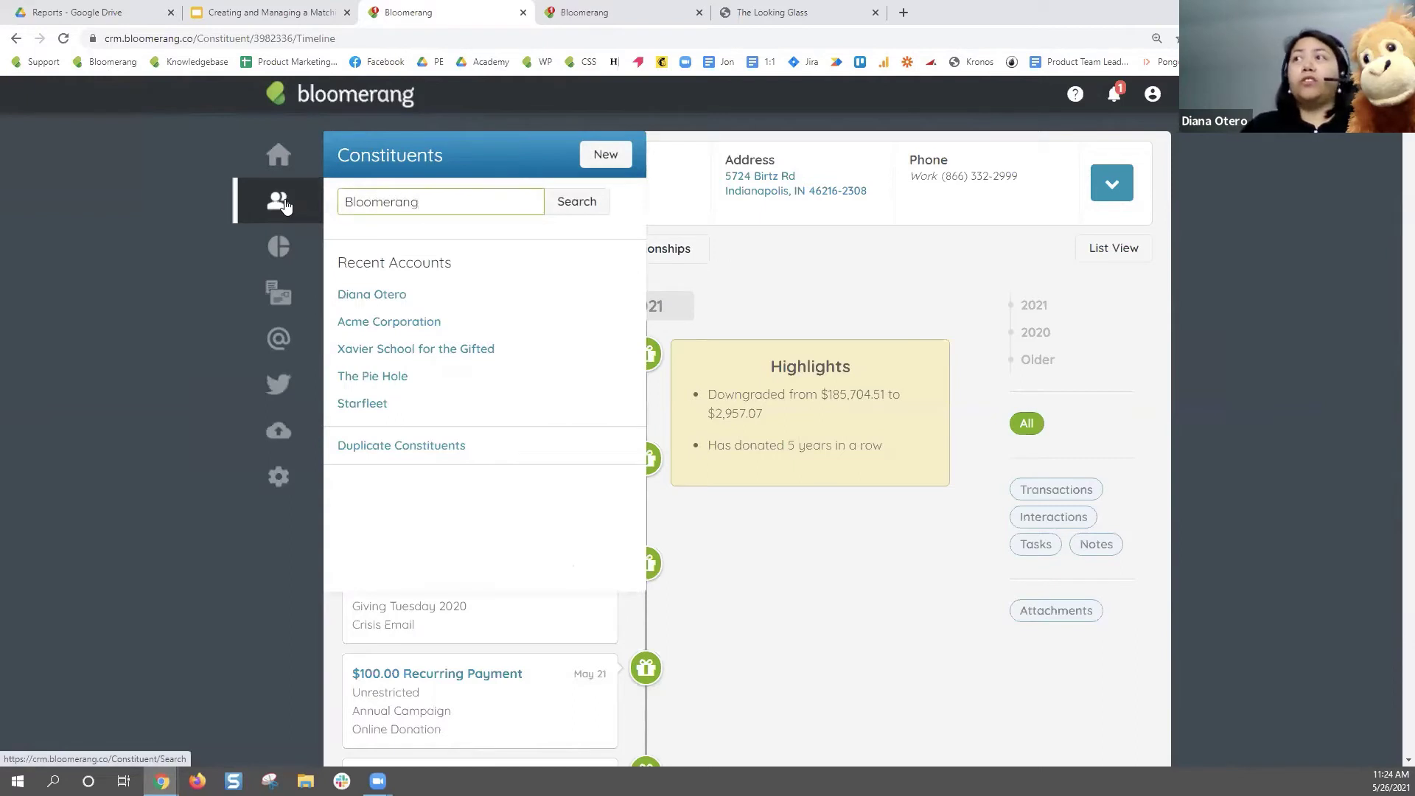
Open the Bloomerang organization's record and start a new pledge
click(433, 229)
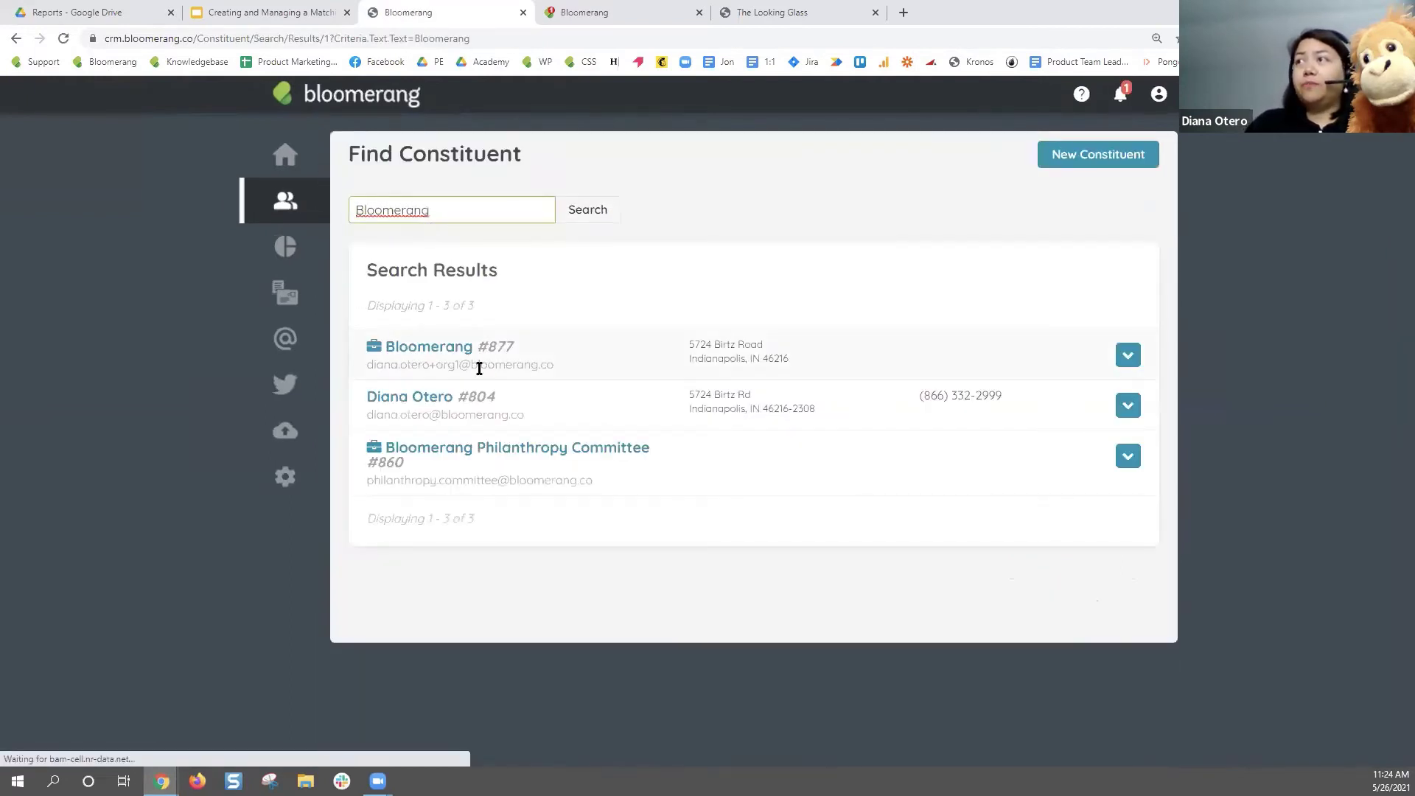
click(442, 359)
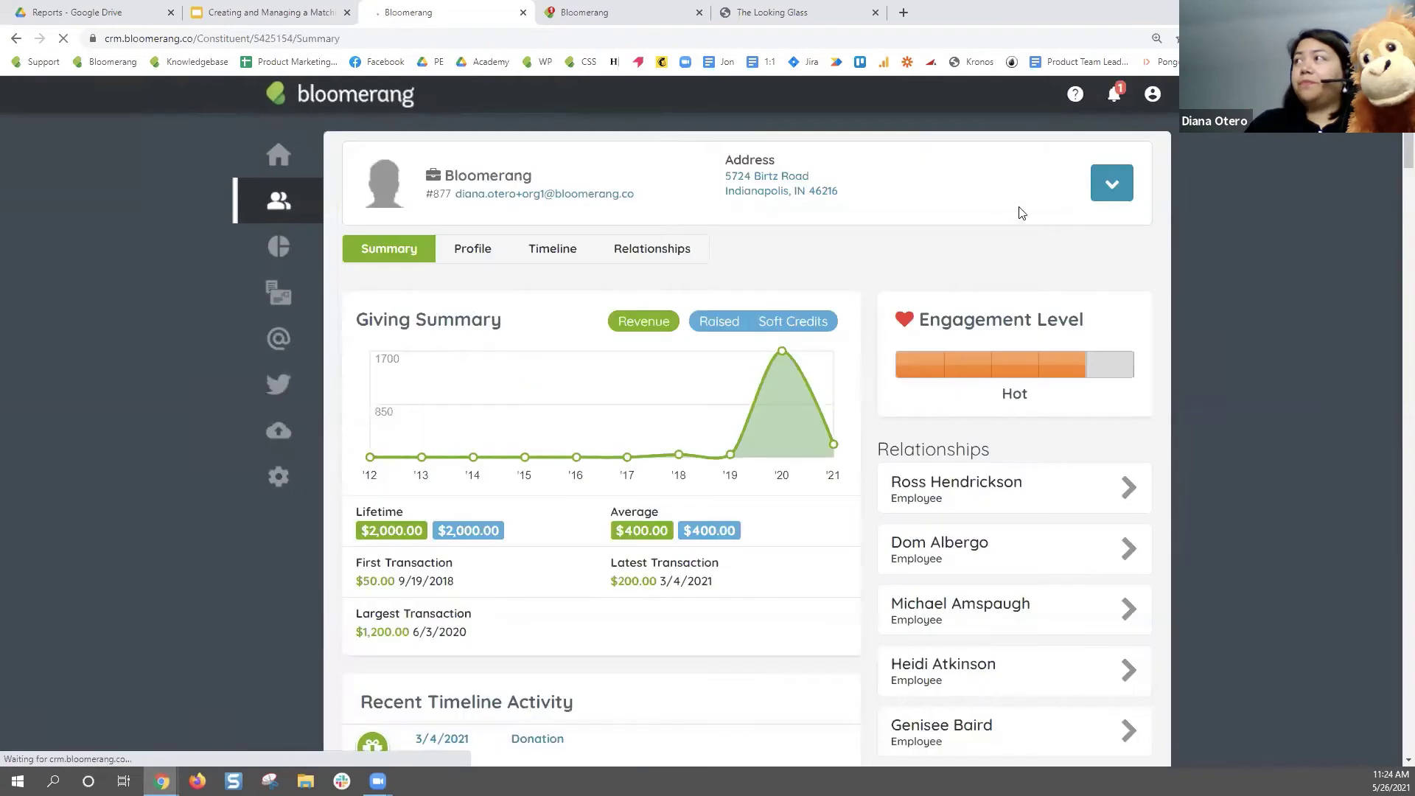
click(1102, 193)
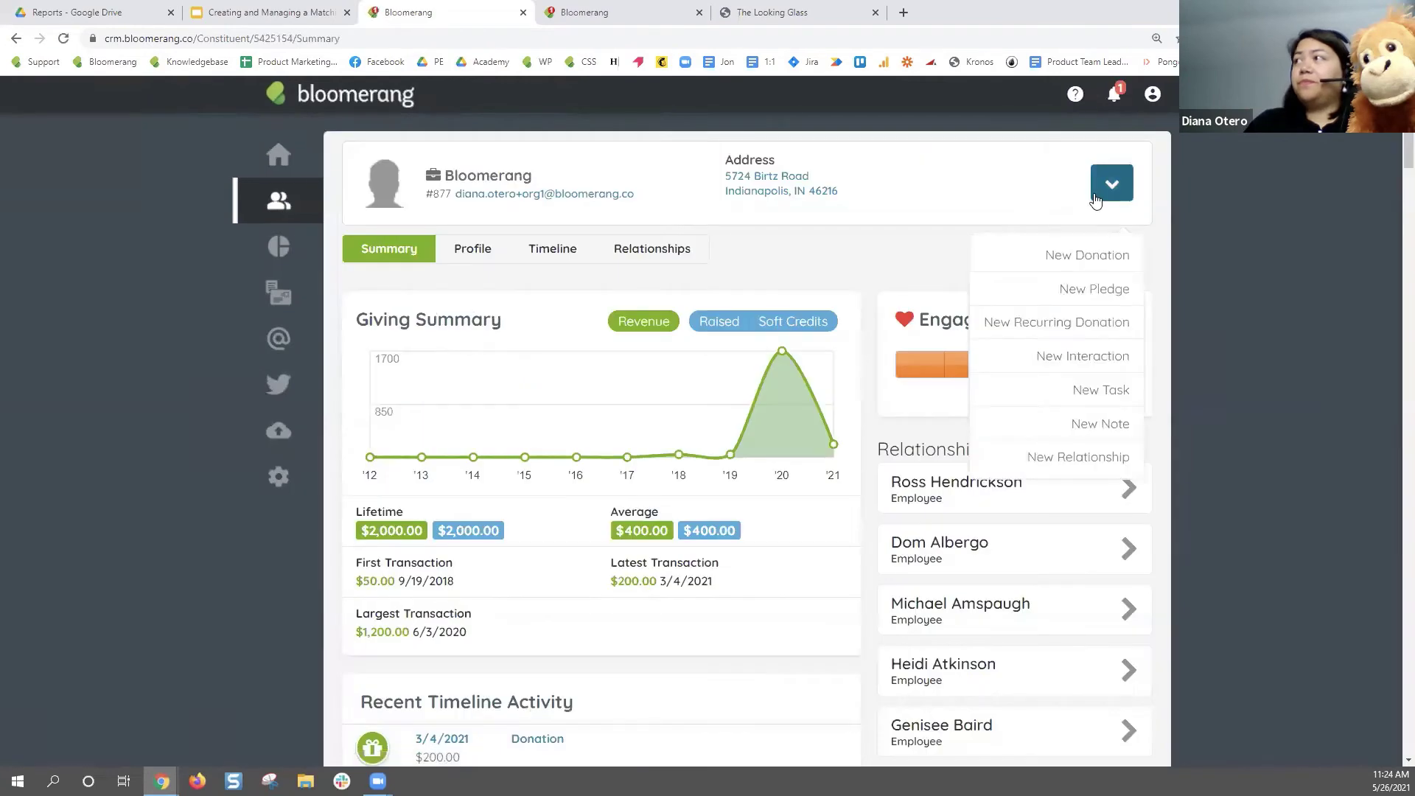
click(1105, 287)
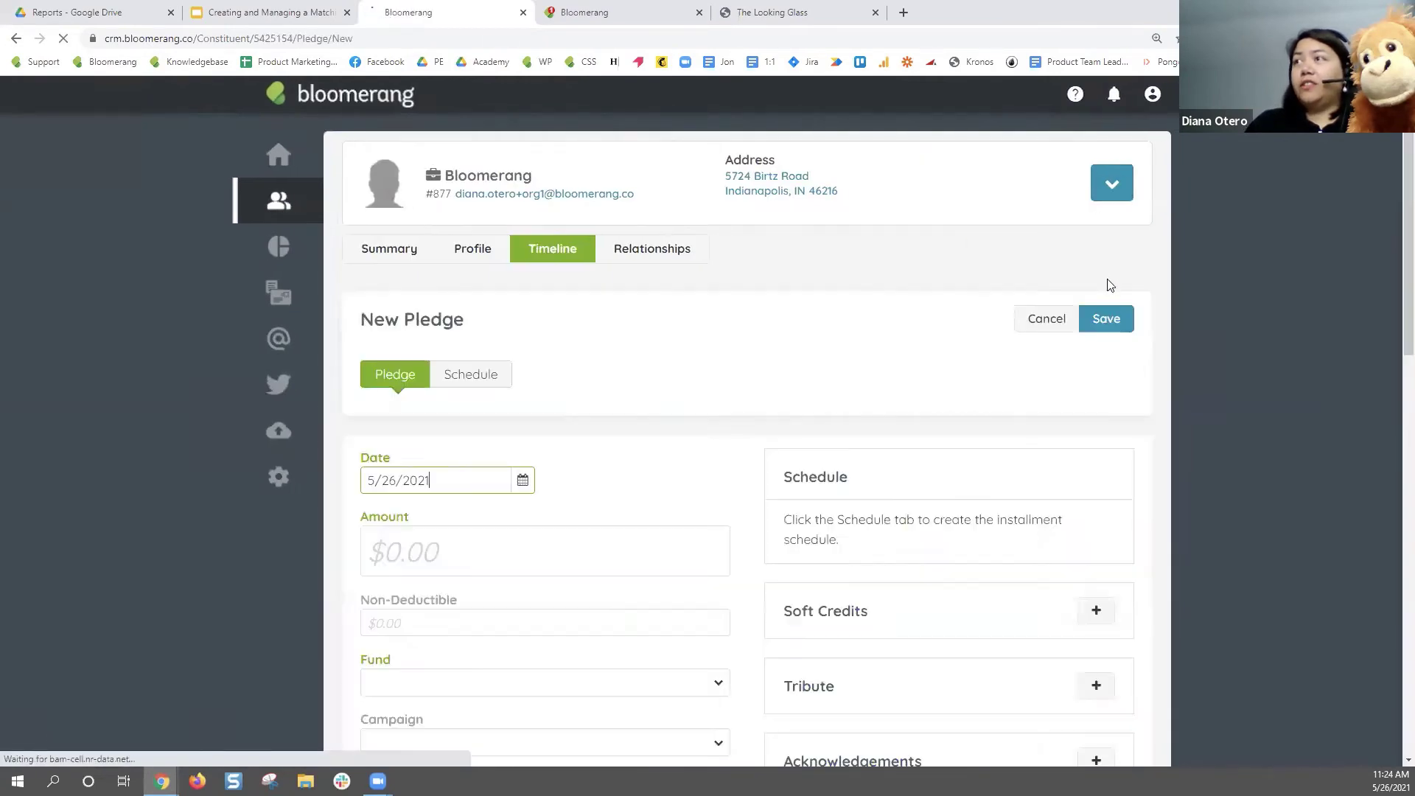
Enter a $500.00 pledge for the Unrestricted fund and Annual Campaign
click(474, 540)
text(500)
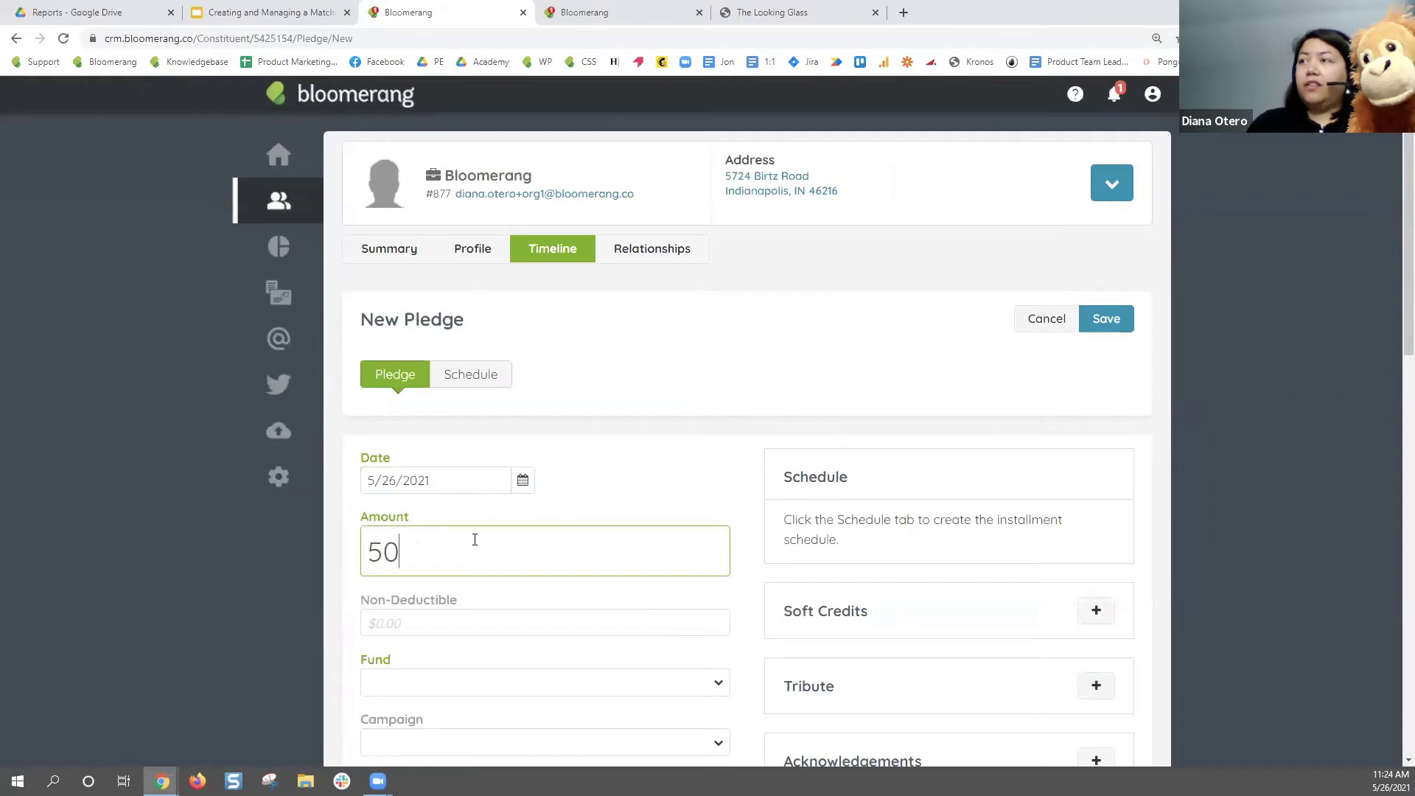
click(626, 494)
scroll(703, 449, down, 2)
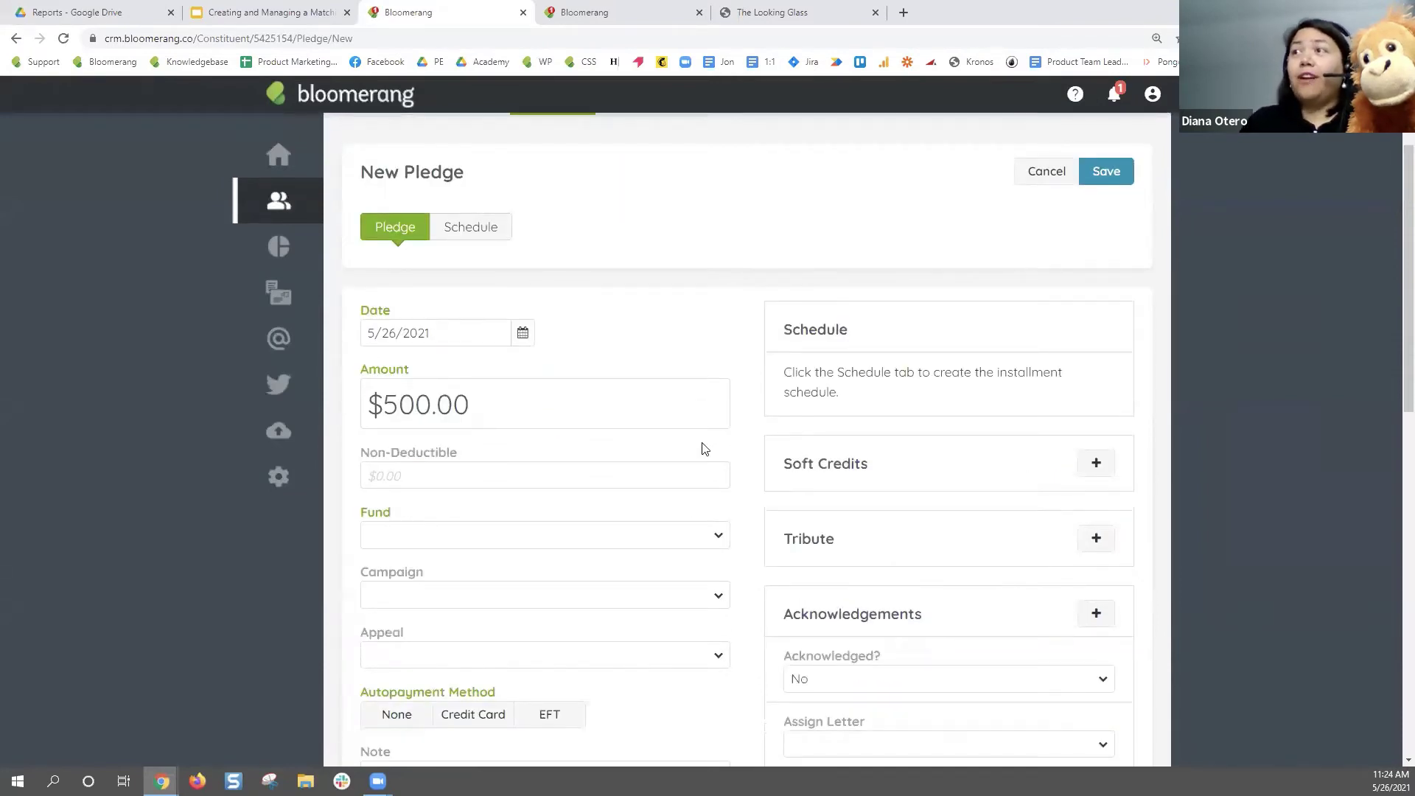
click(610, 537)
scroll(516, 655, down, 1)
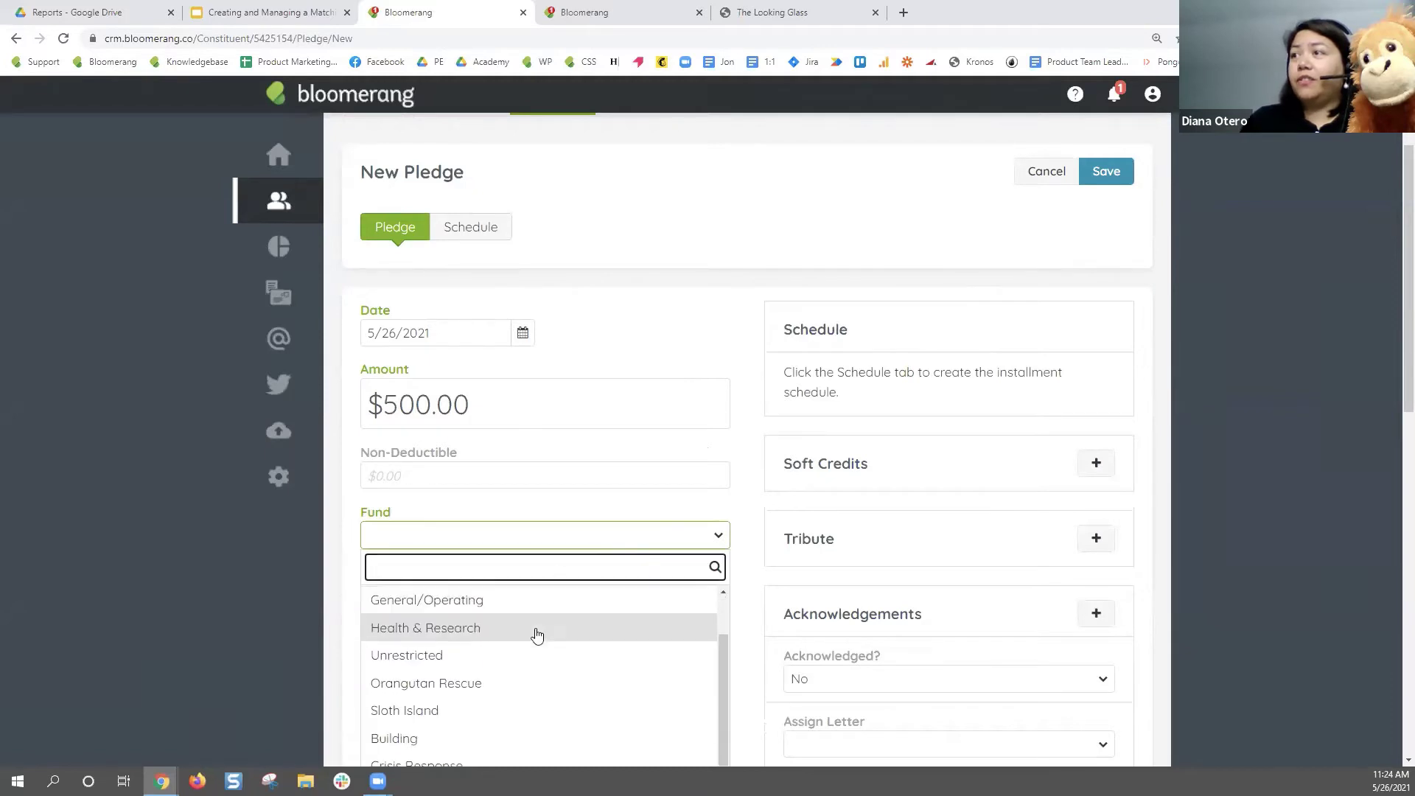
click(482, 656)
scroll(442, 479, down, 2)
click(395, 435)
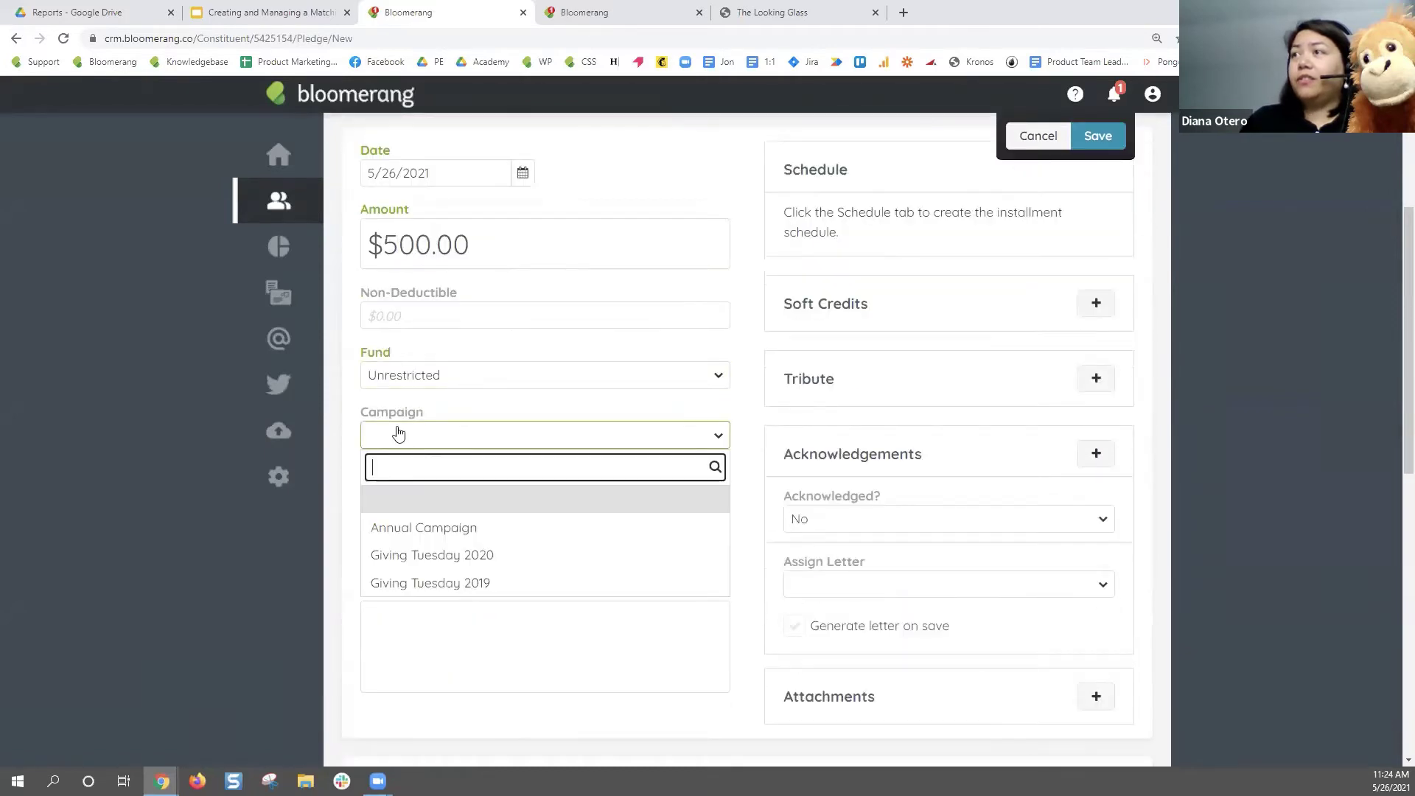
click(441, 528)
Tag the pledge with the Matching Gift appeal and set autopayment to None
click(435, 496)
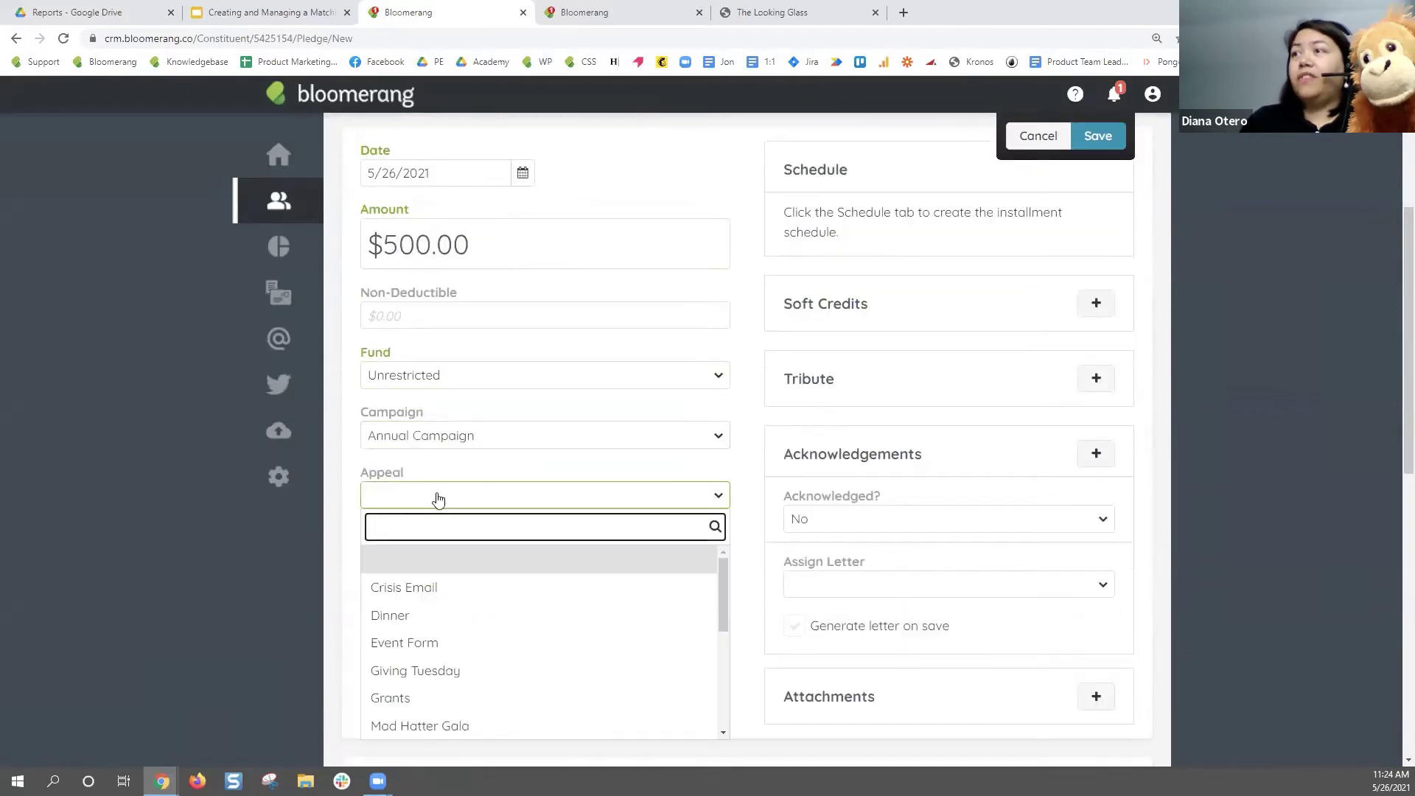
scroll(501, 656, down, 2)
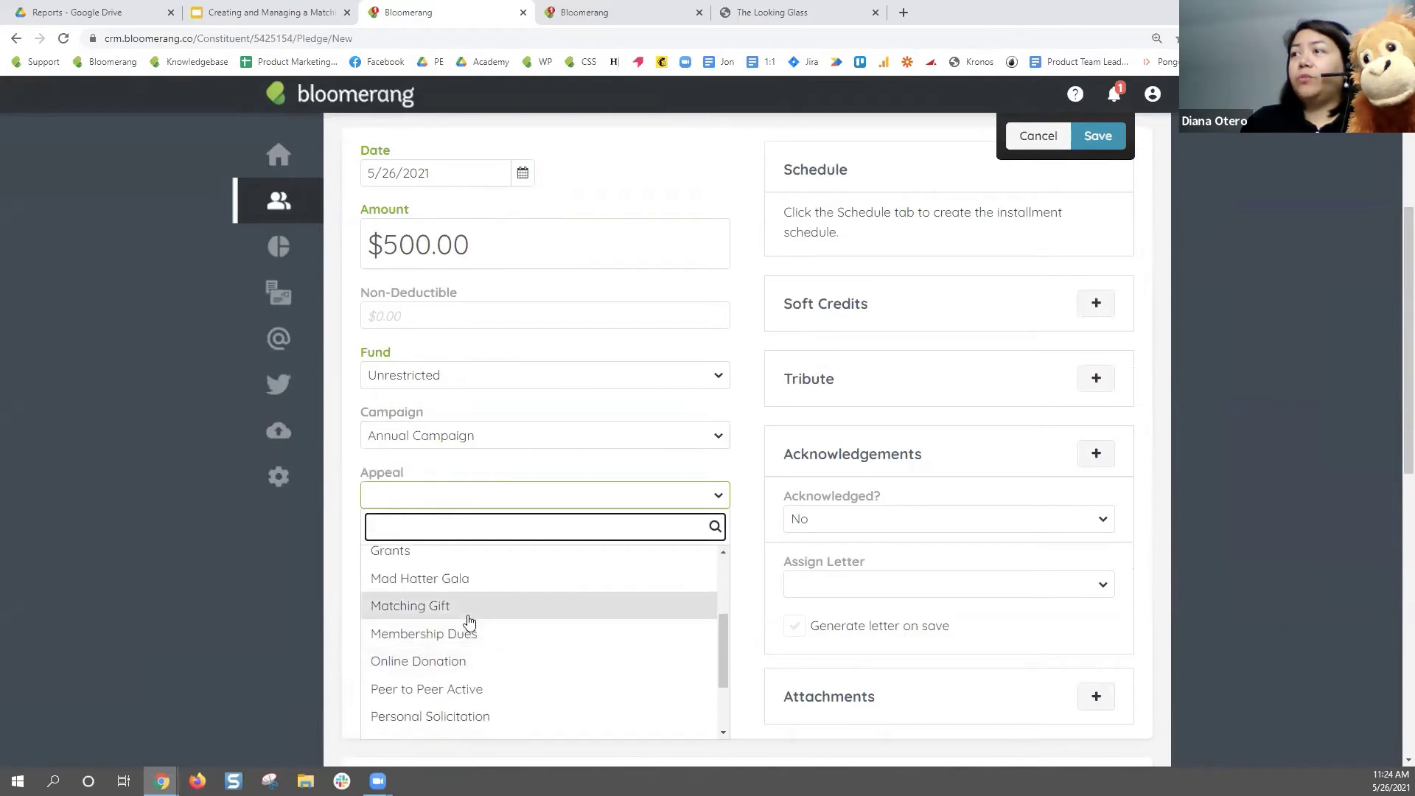
click(469, 609)
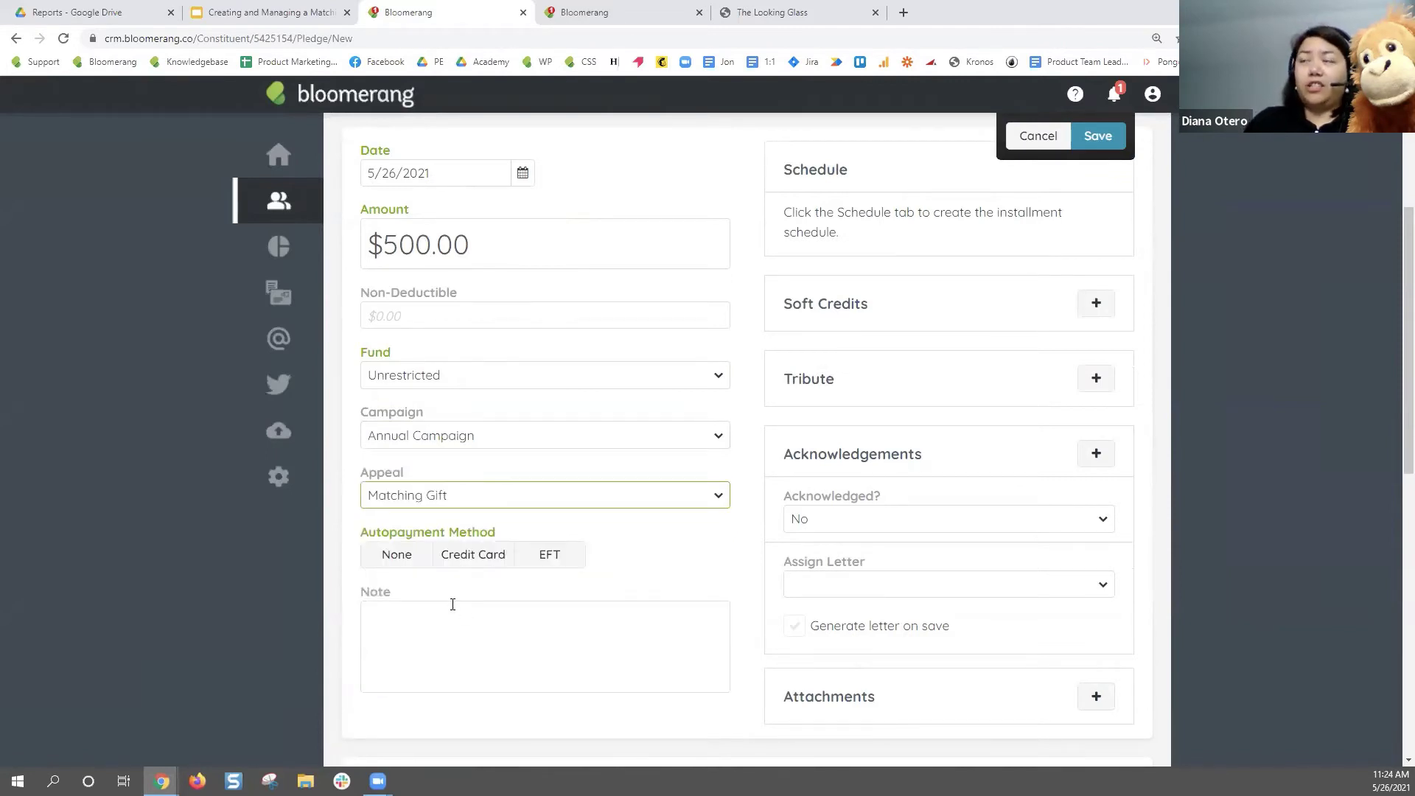
click(402, 563)
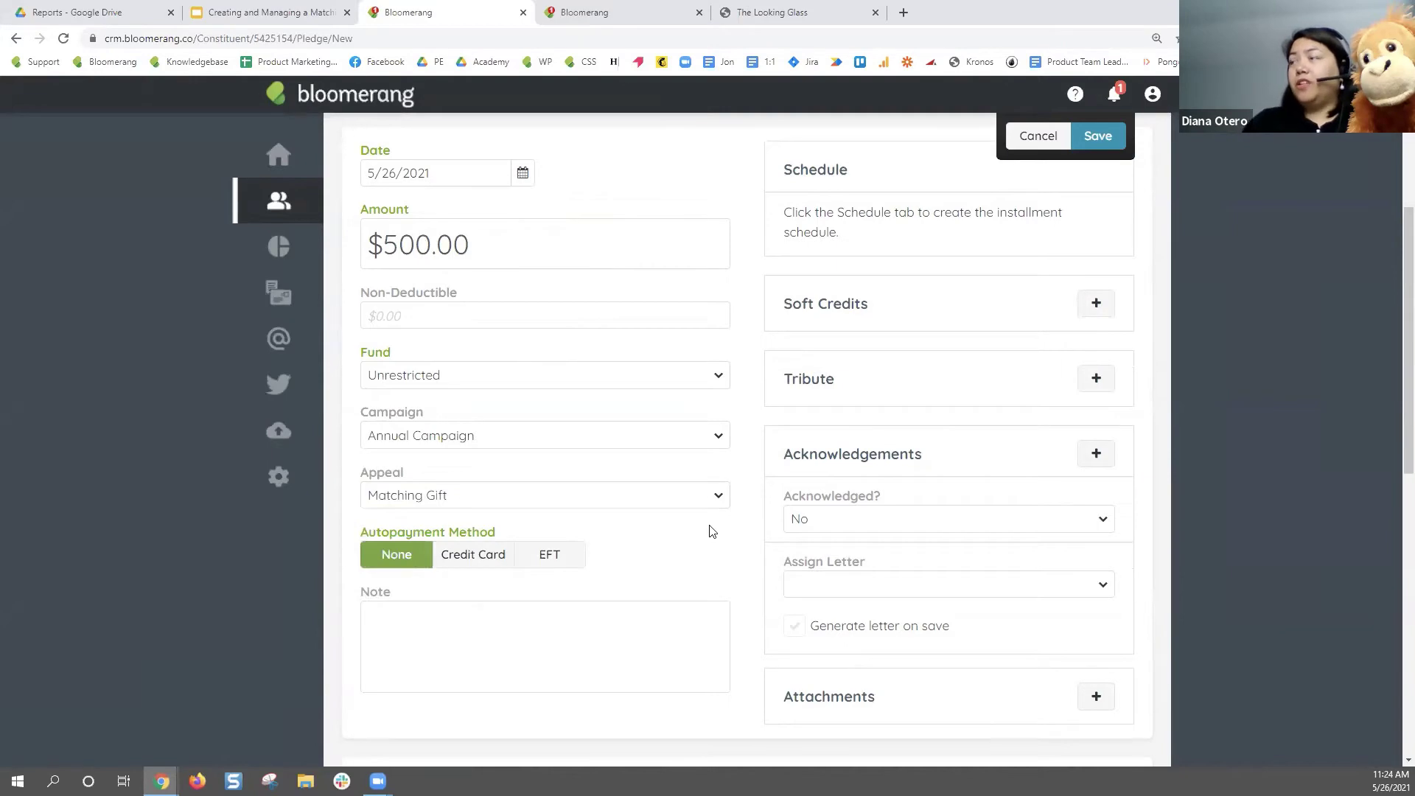
scroll(723, 564, up, 1)
scroll(723, 564, down, 2)
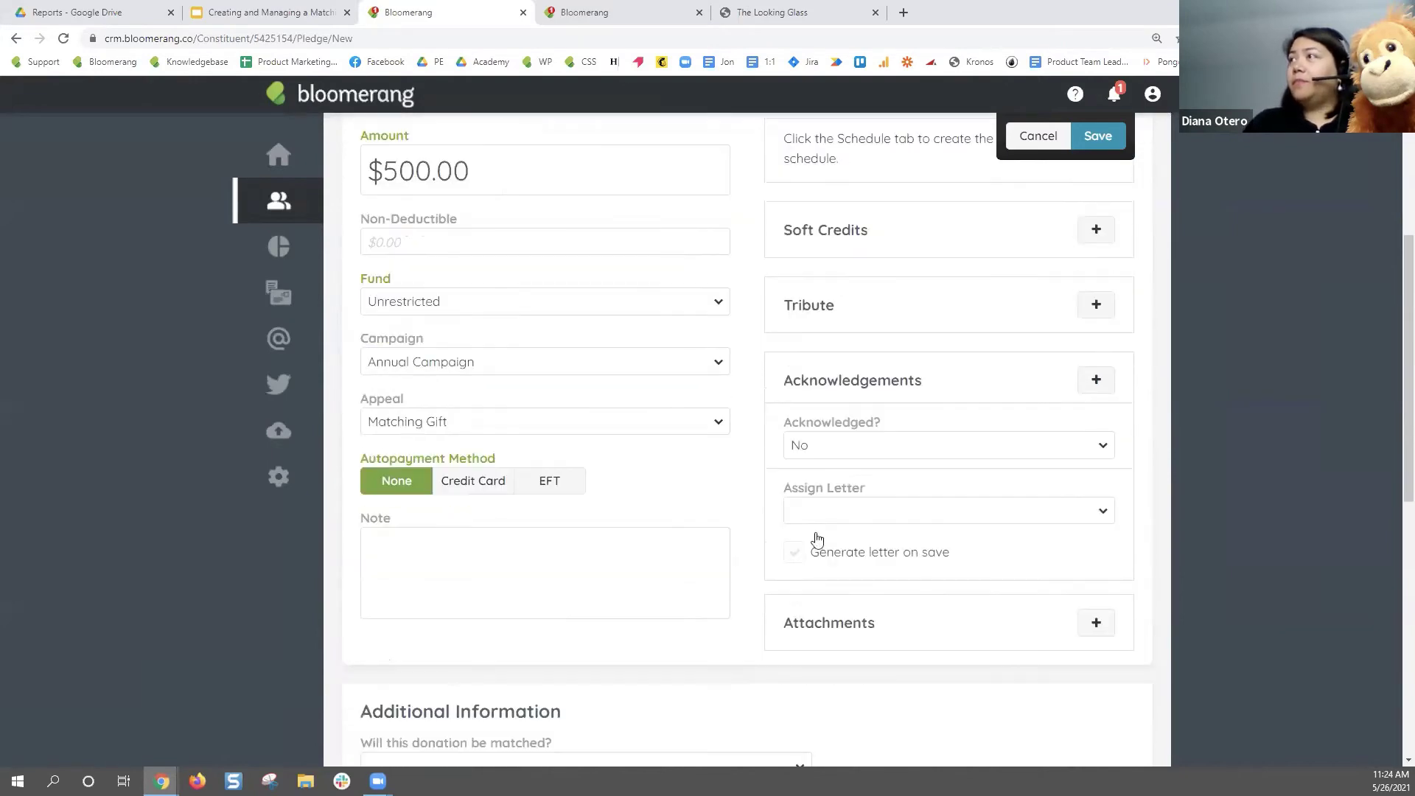
scroll(818, 538, up, 3)
click(481, 288)
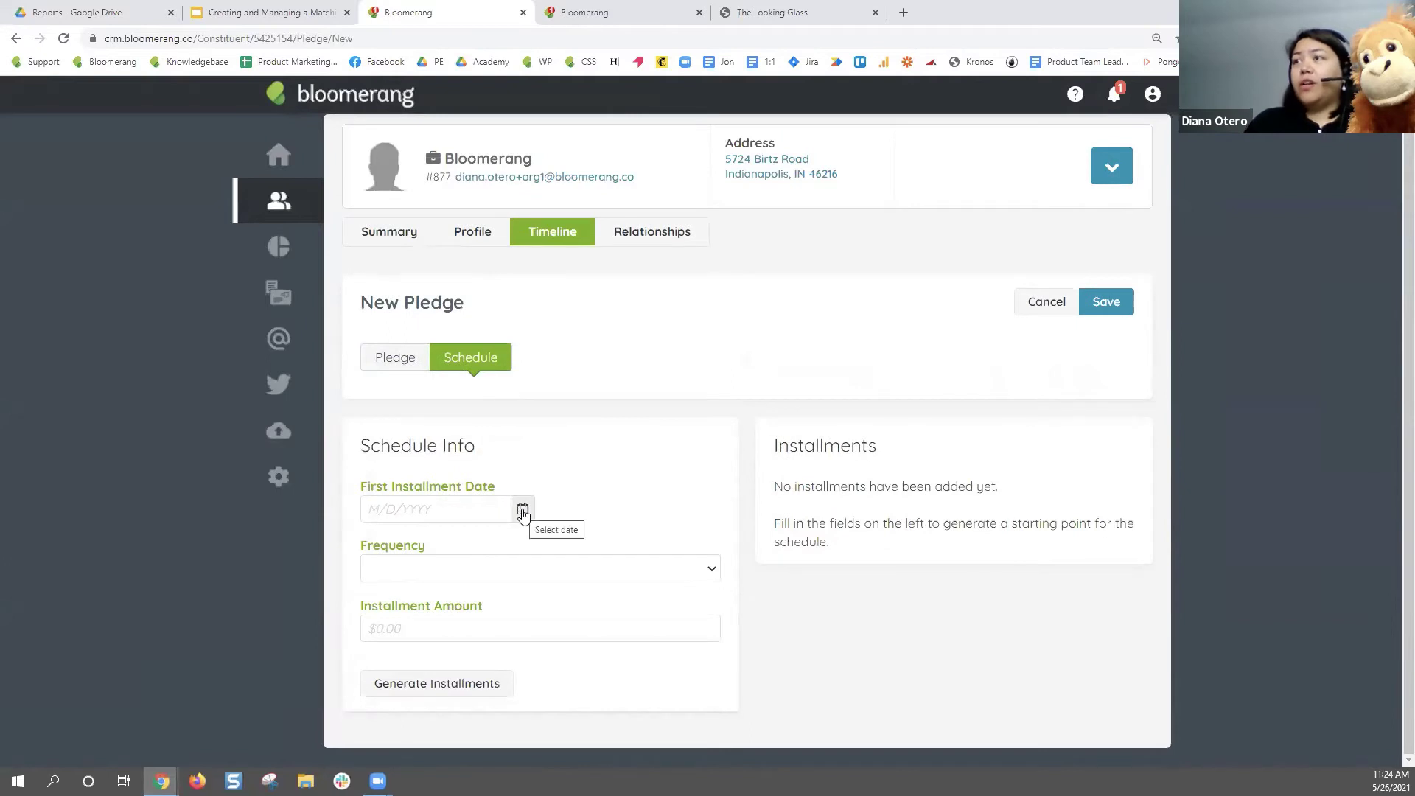
Set a Custom frequency with one $500.00 installment dated 6/30/2021
click(459, 574)
click(459, 728)
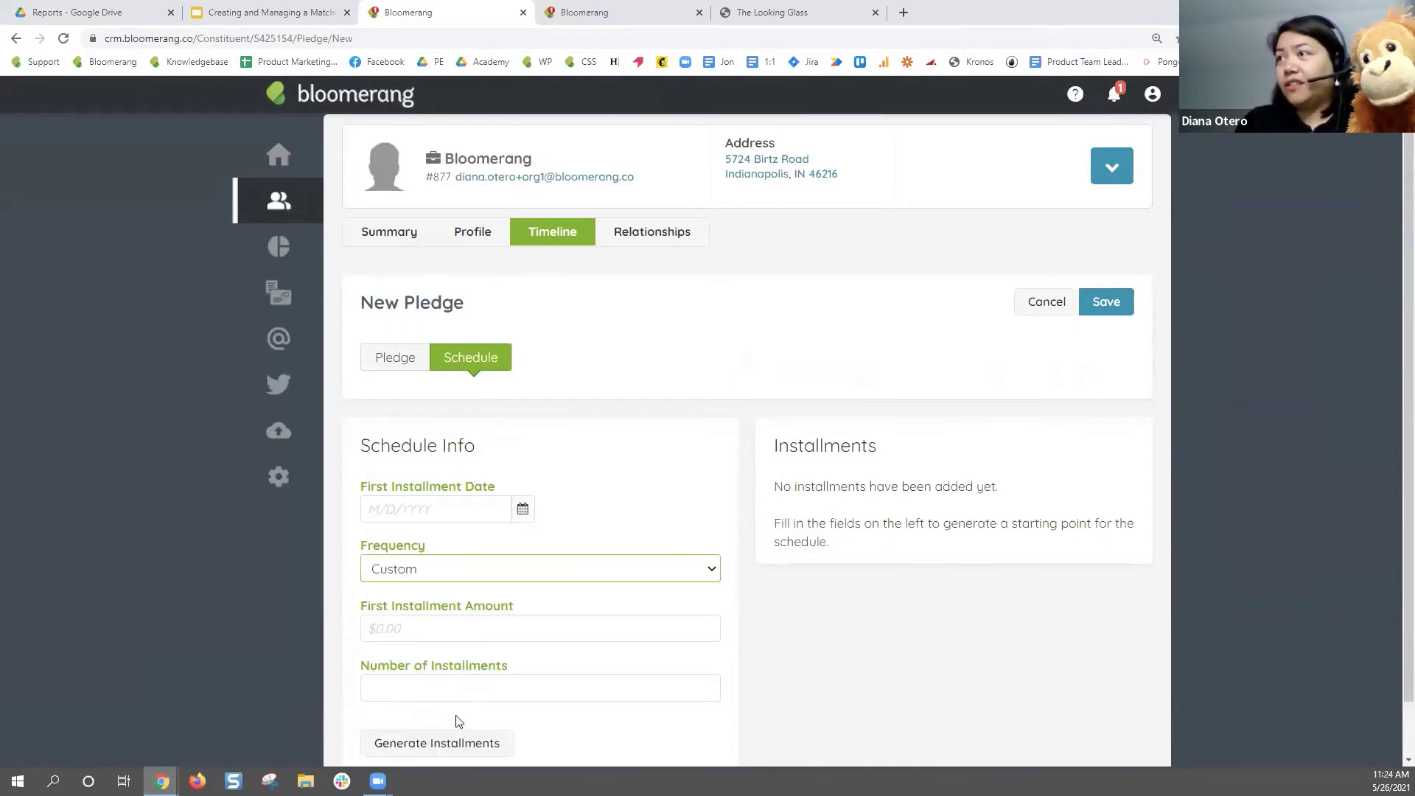
click(446, 692)
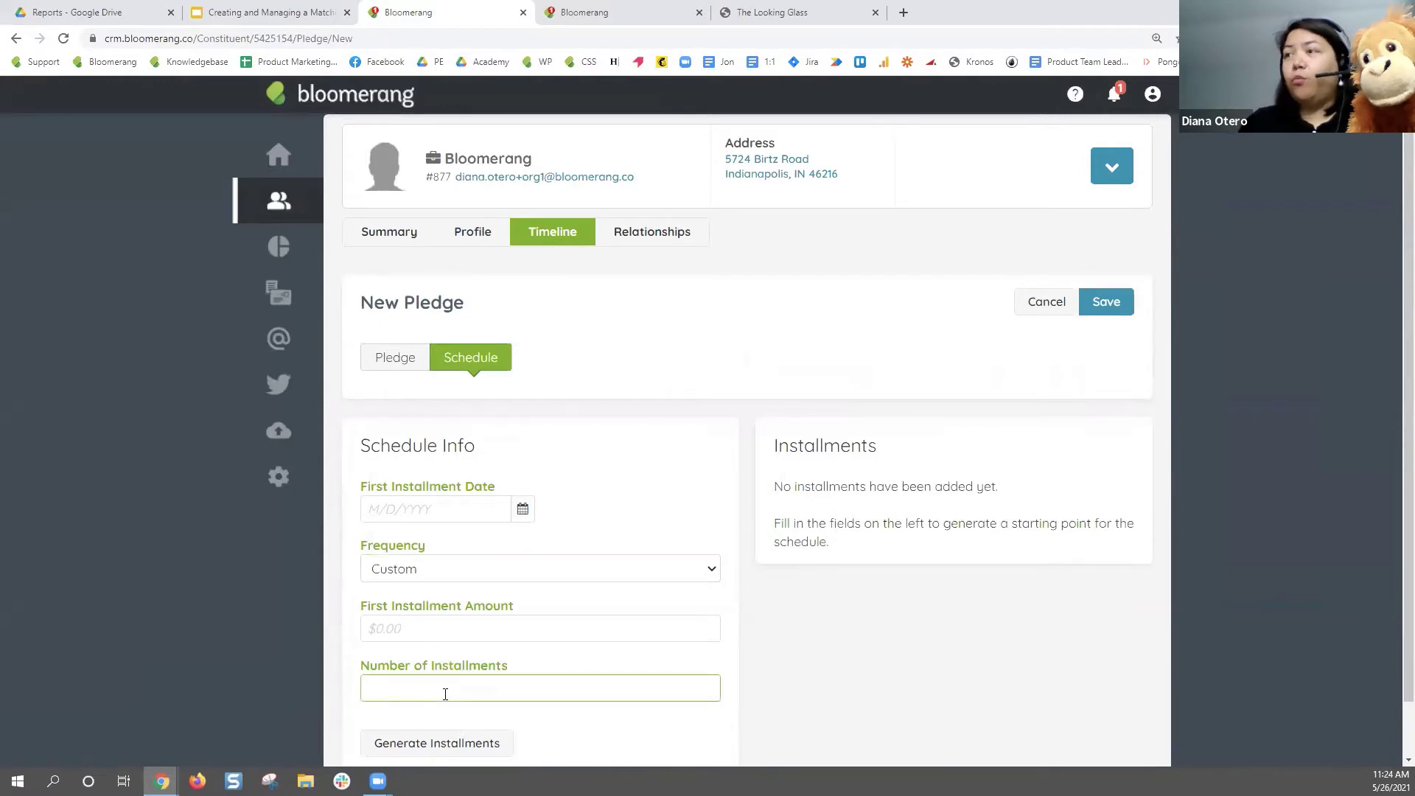
click(433, 634)
text(500)
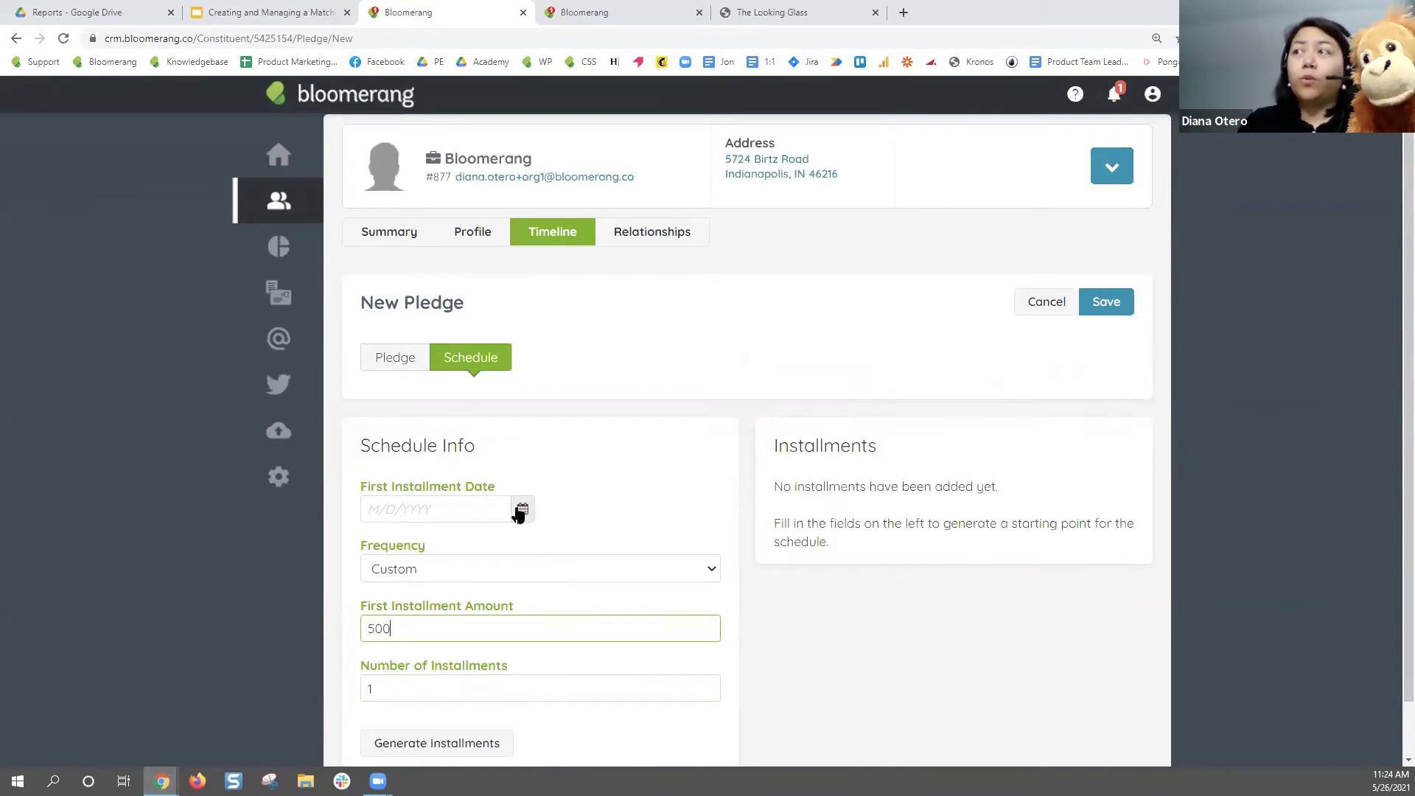
click(521, 512)
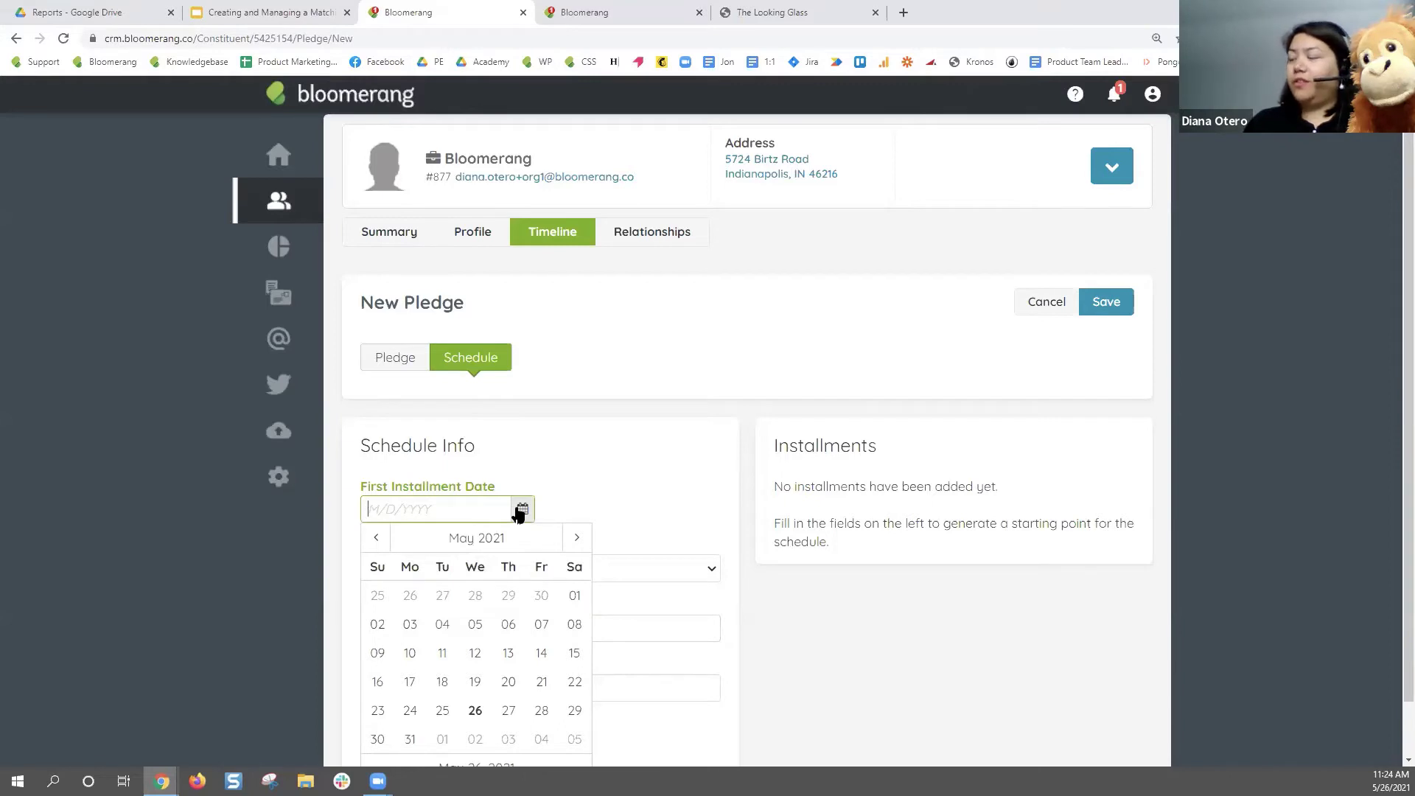
click(578, 537)
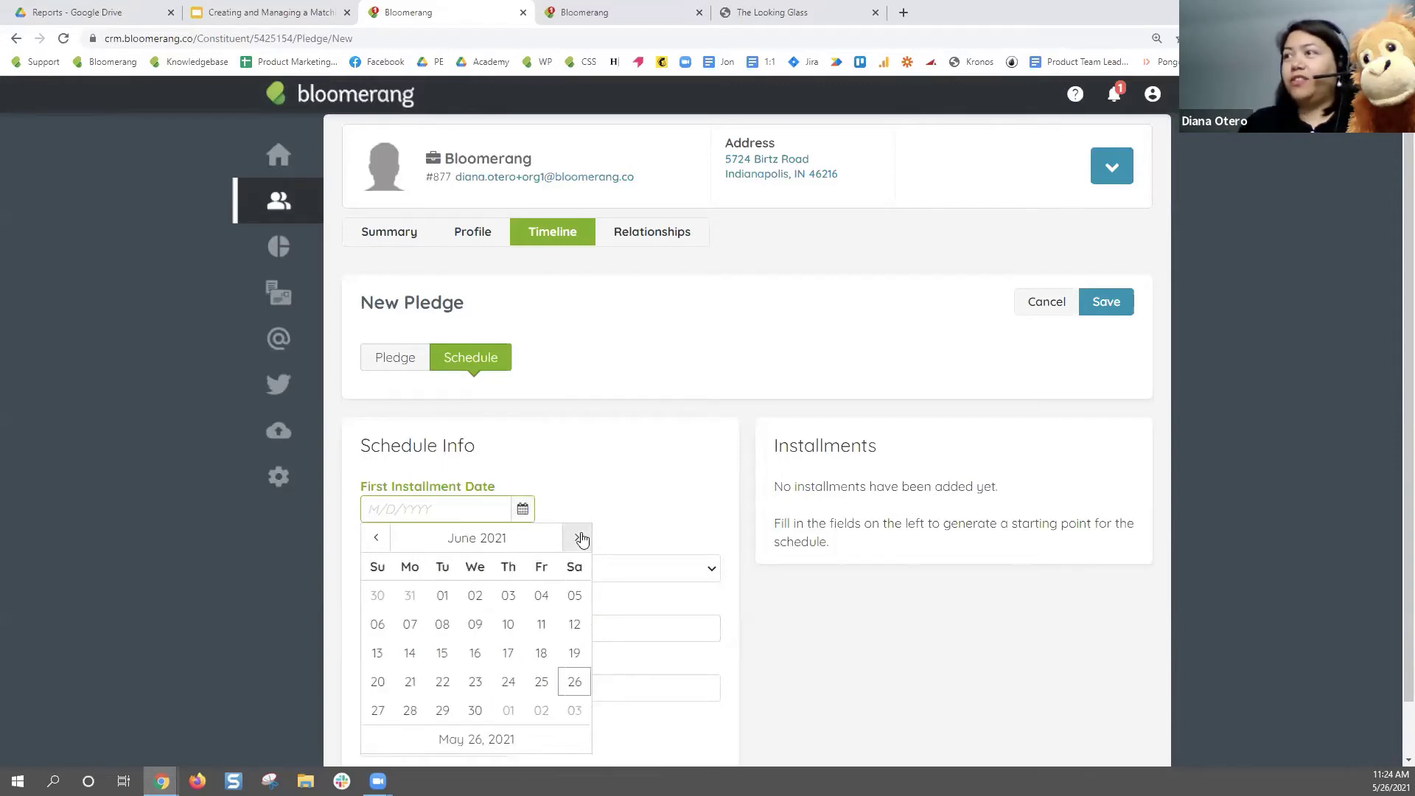
click(475, 710)
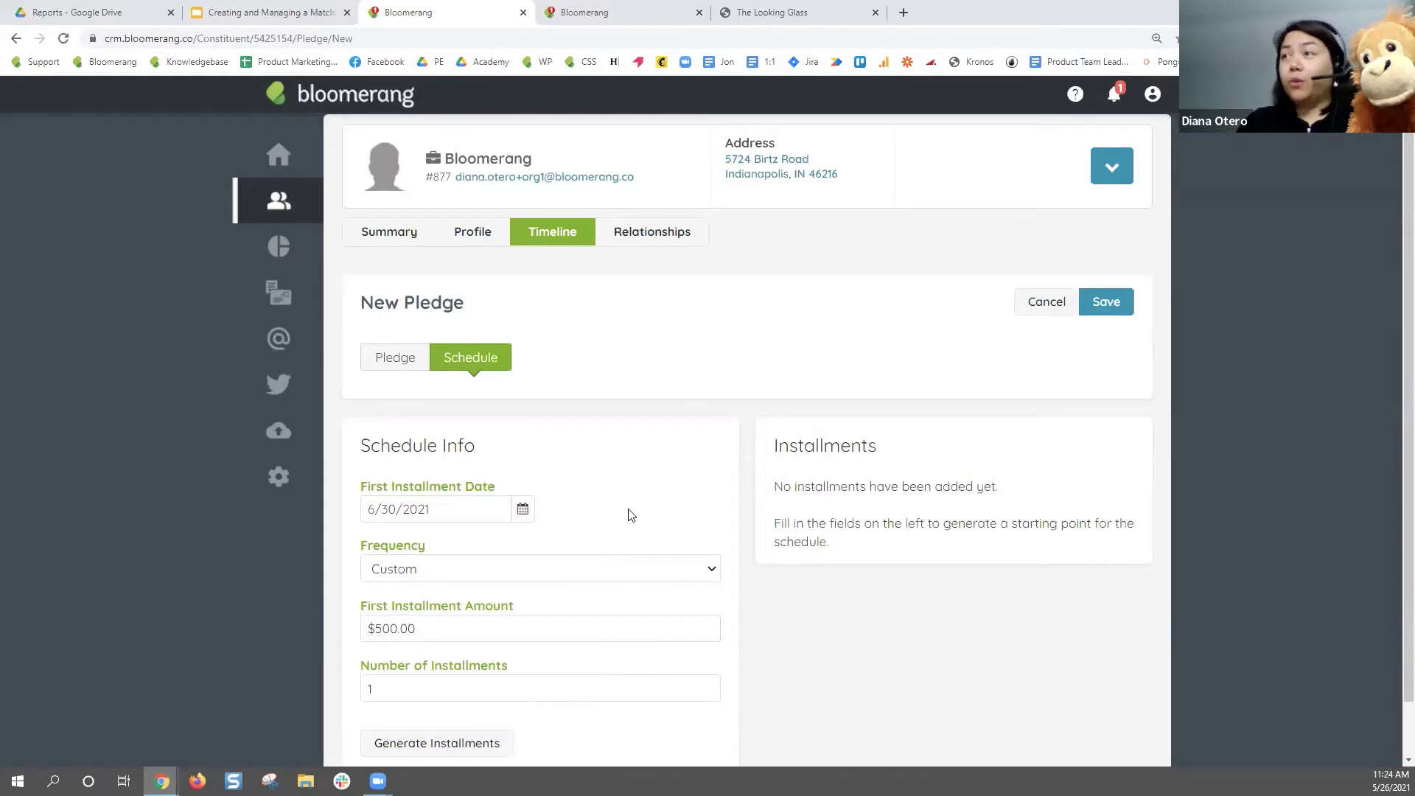
scroll(630, 513, down, 1)
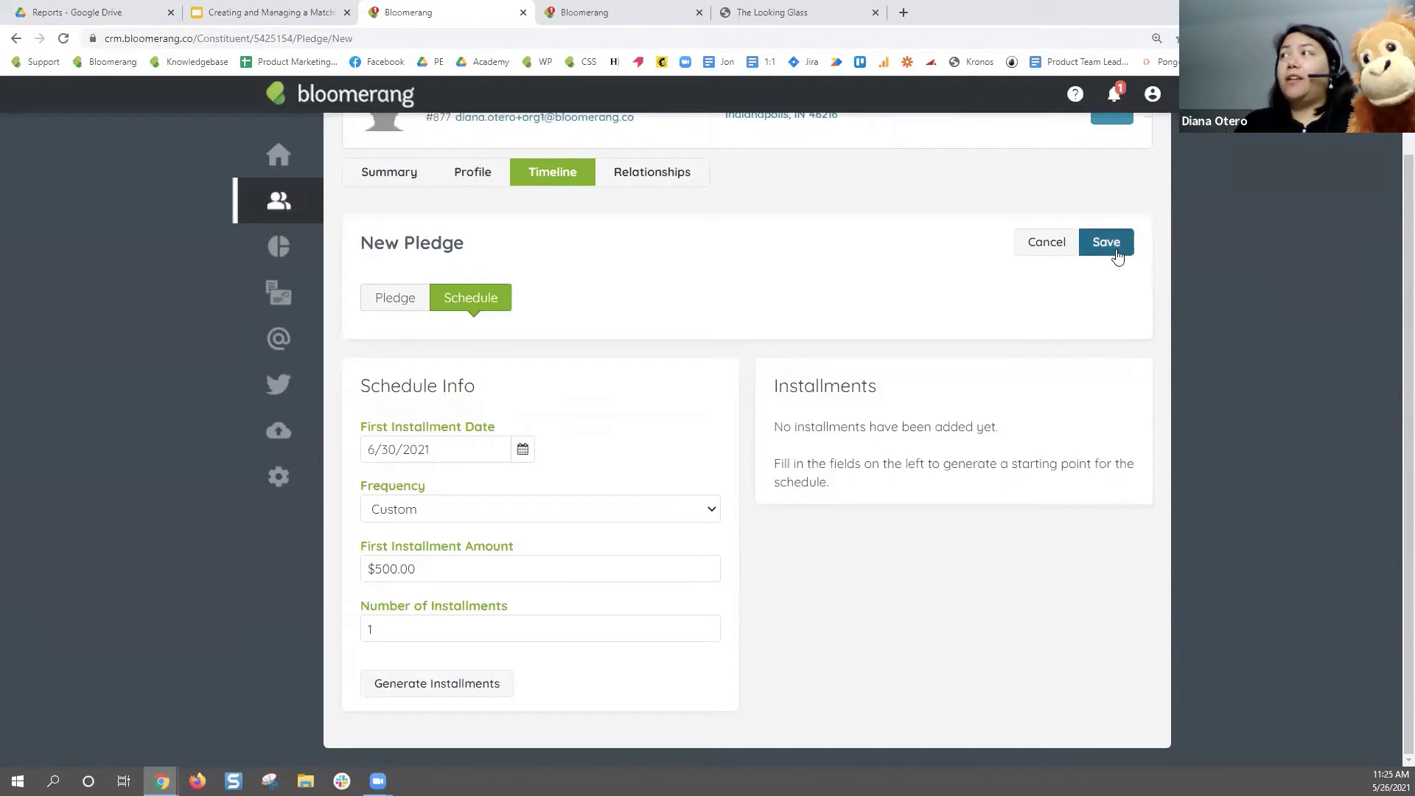
click(390, 301)
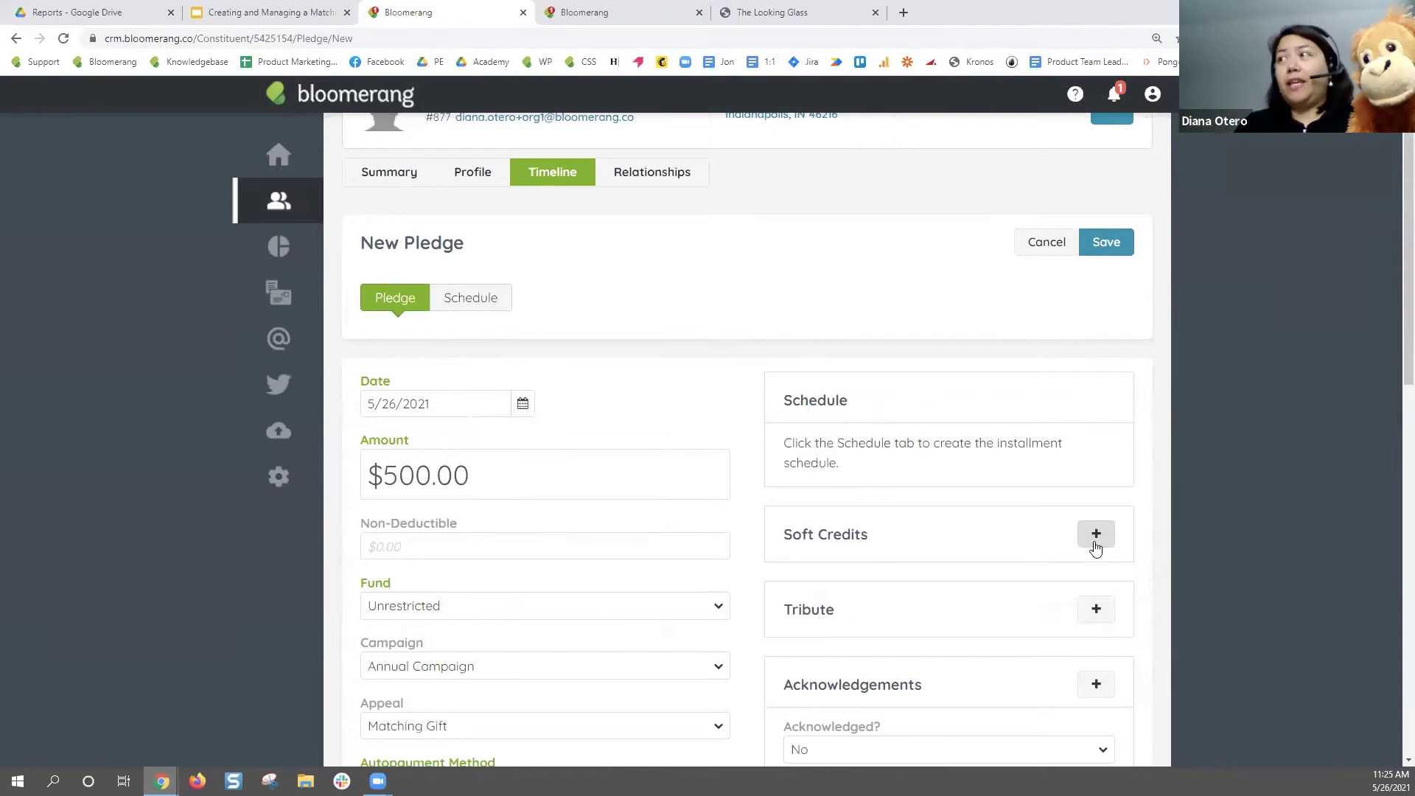
Add a $500.00 soft credit for the original individual donor and attempt to save the pledge
click(1096, 534)
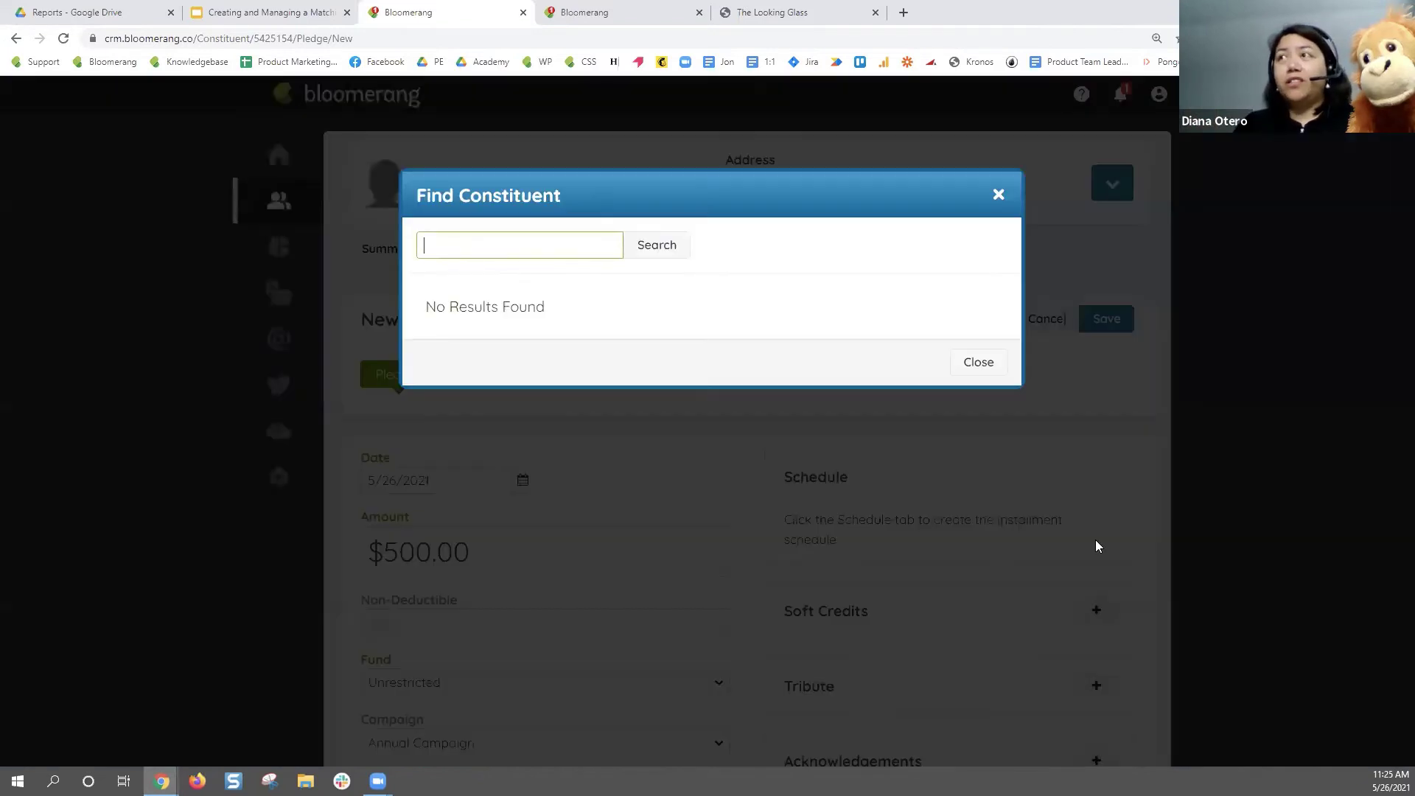
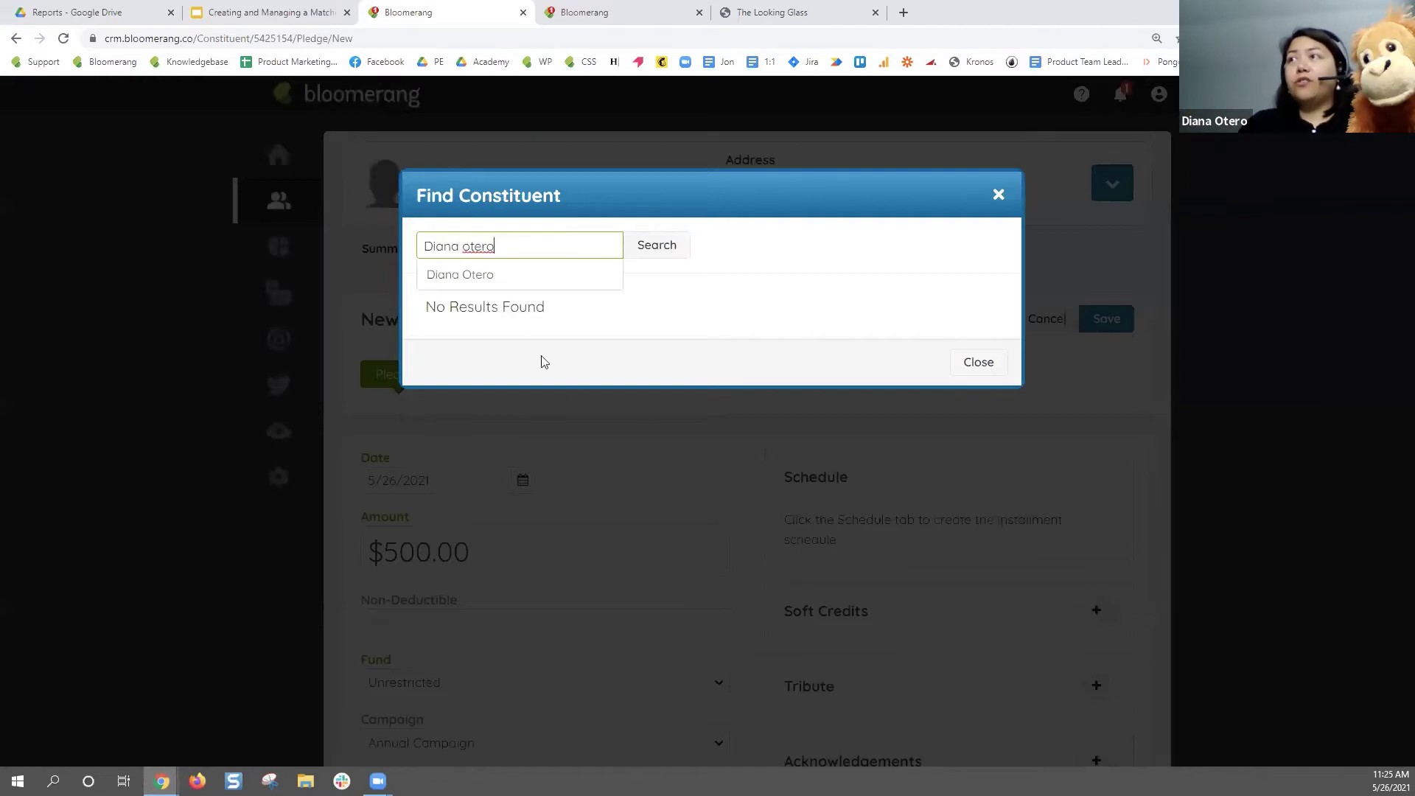
click(511, 280)
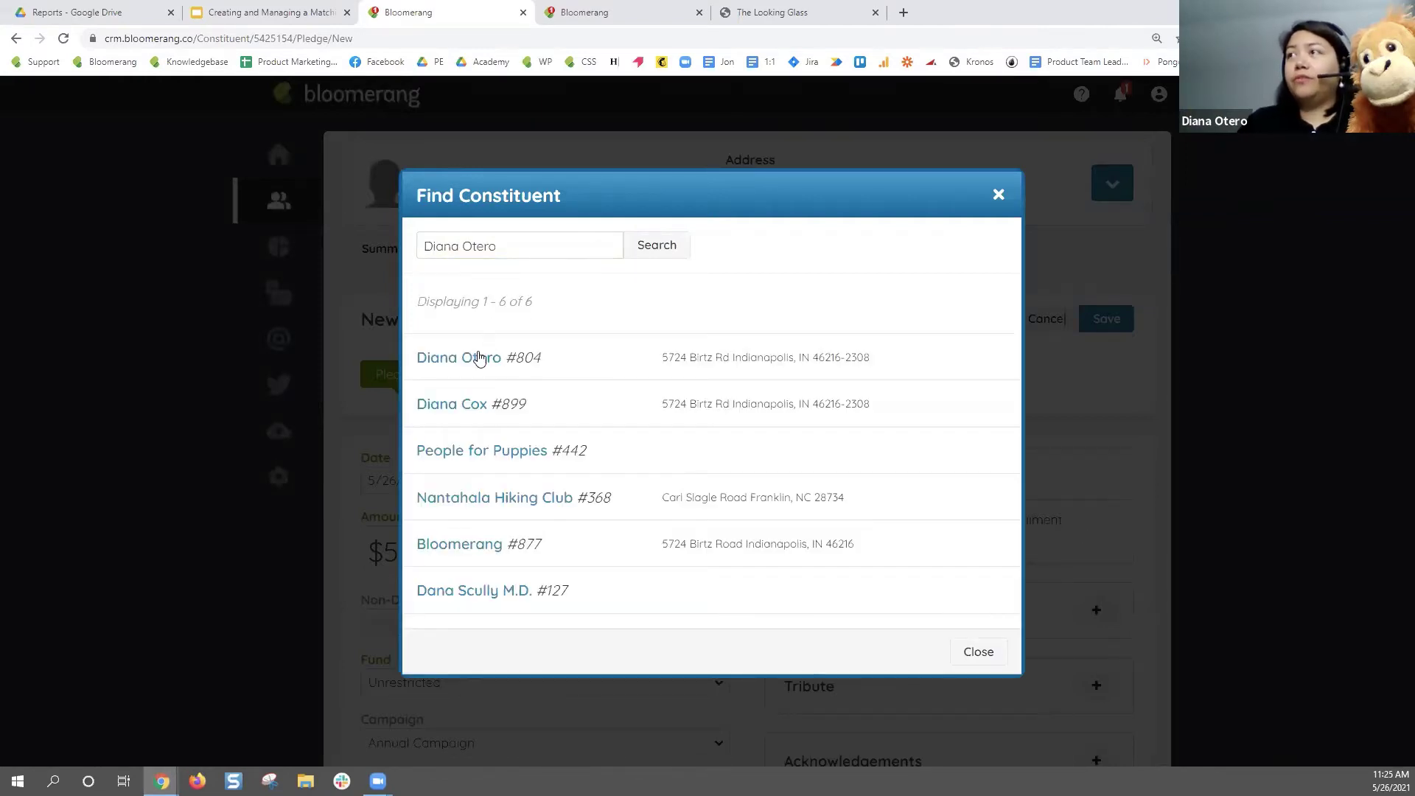
click(478, 358)
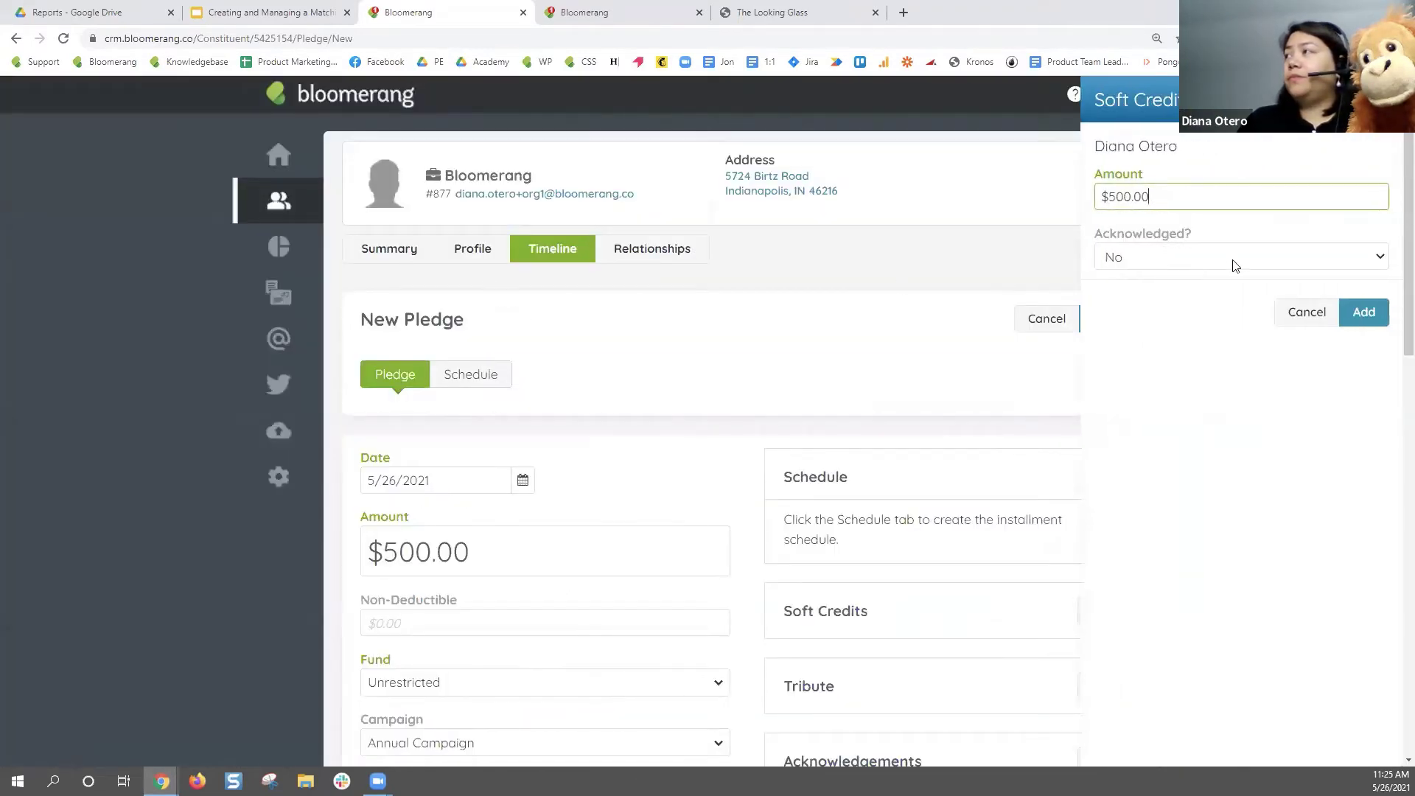
click(1362, 313)
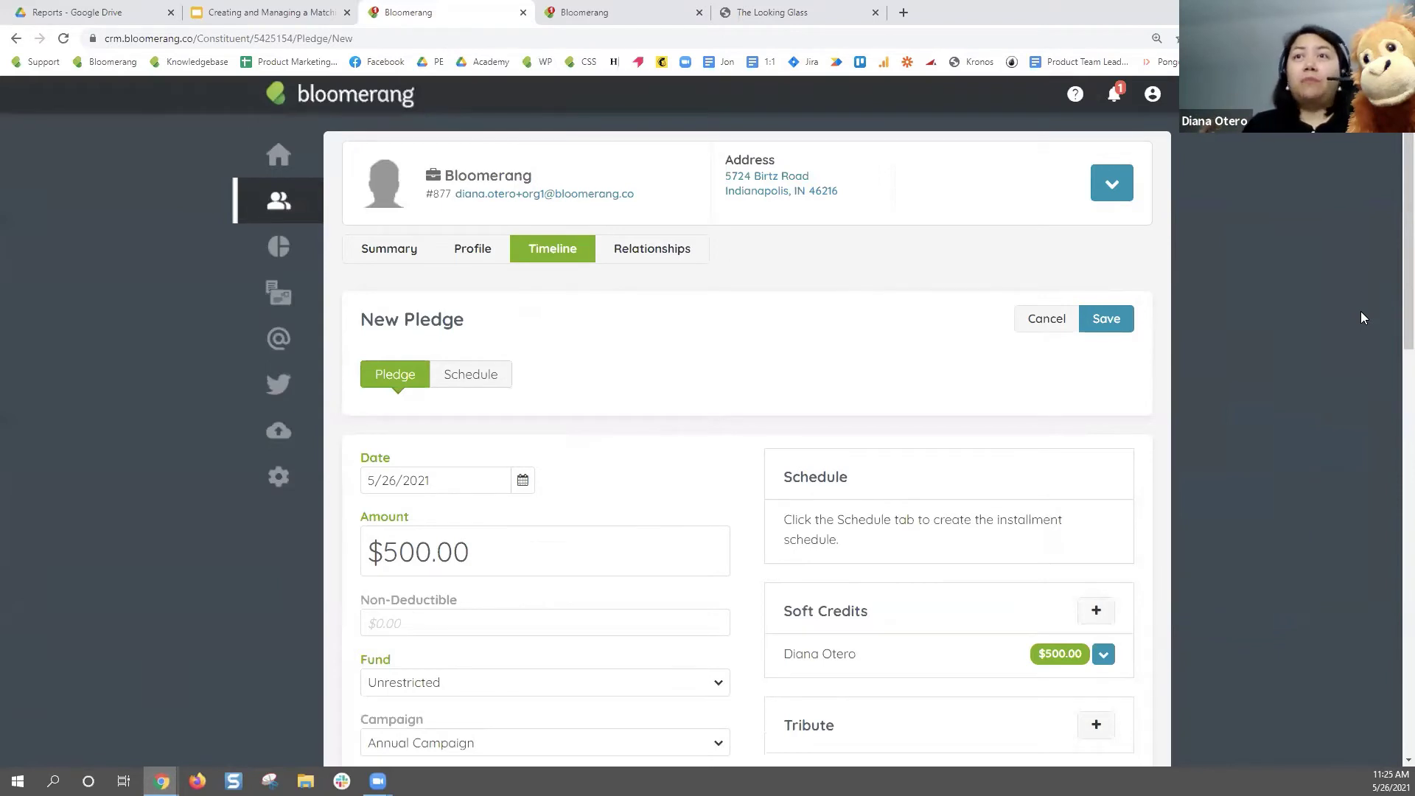
click(1107, 319)
Save the $500.00 pledge again, this time with its generated installment
click(1108, 318)
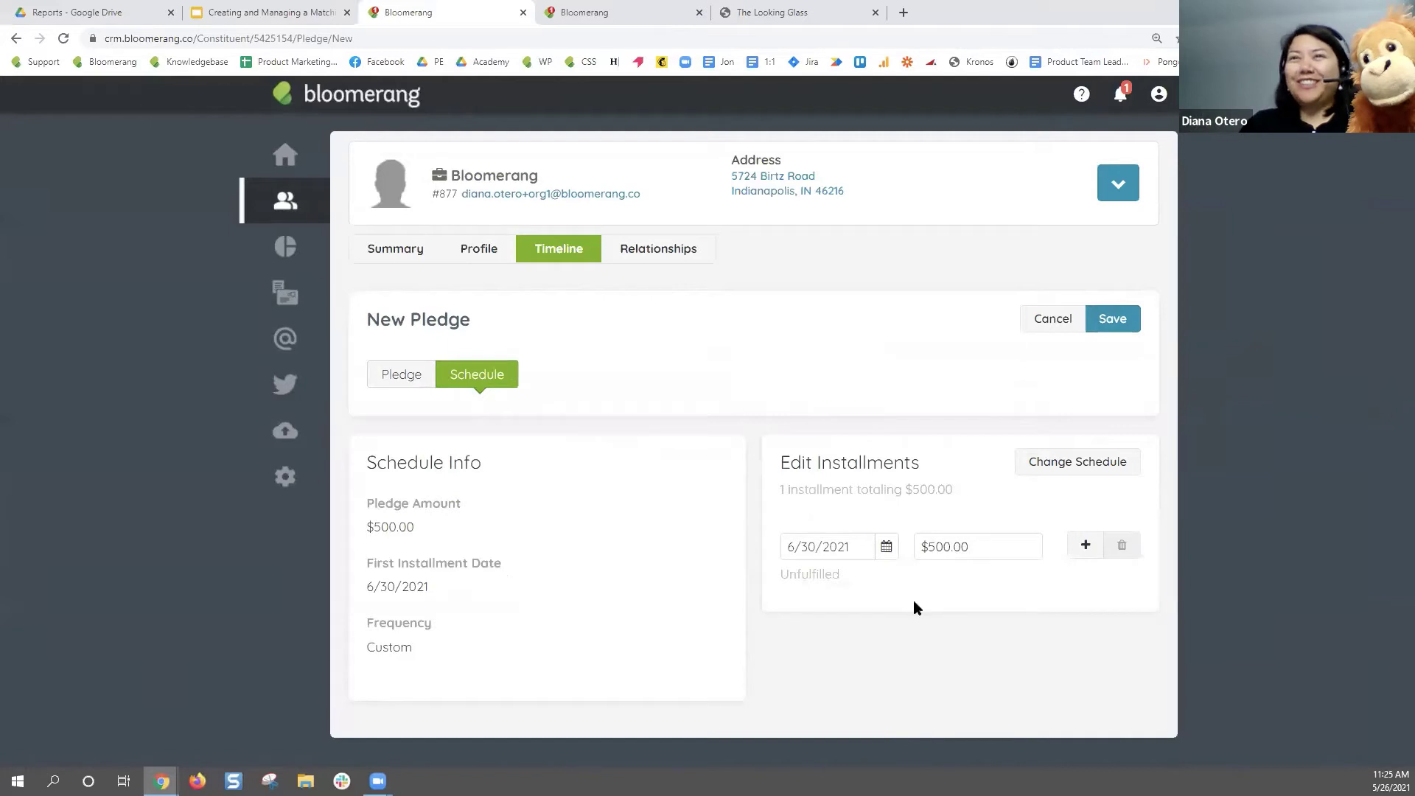
click(1139, 318)
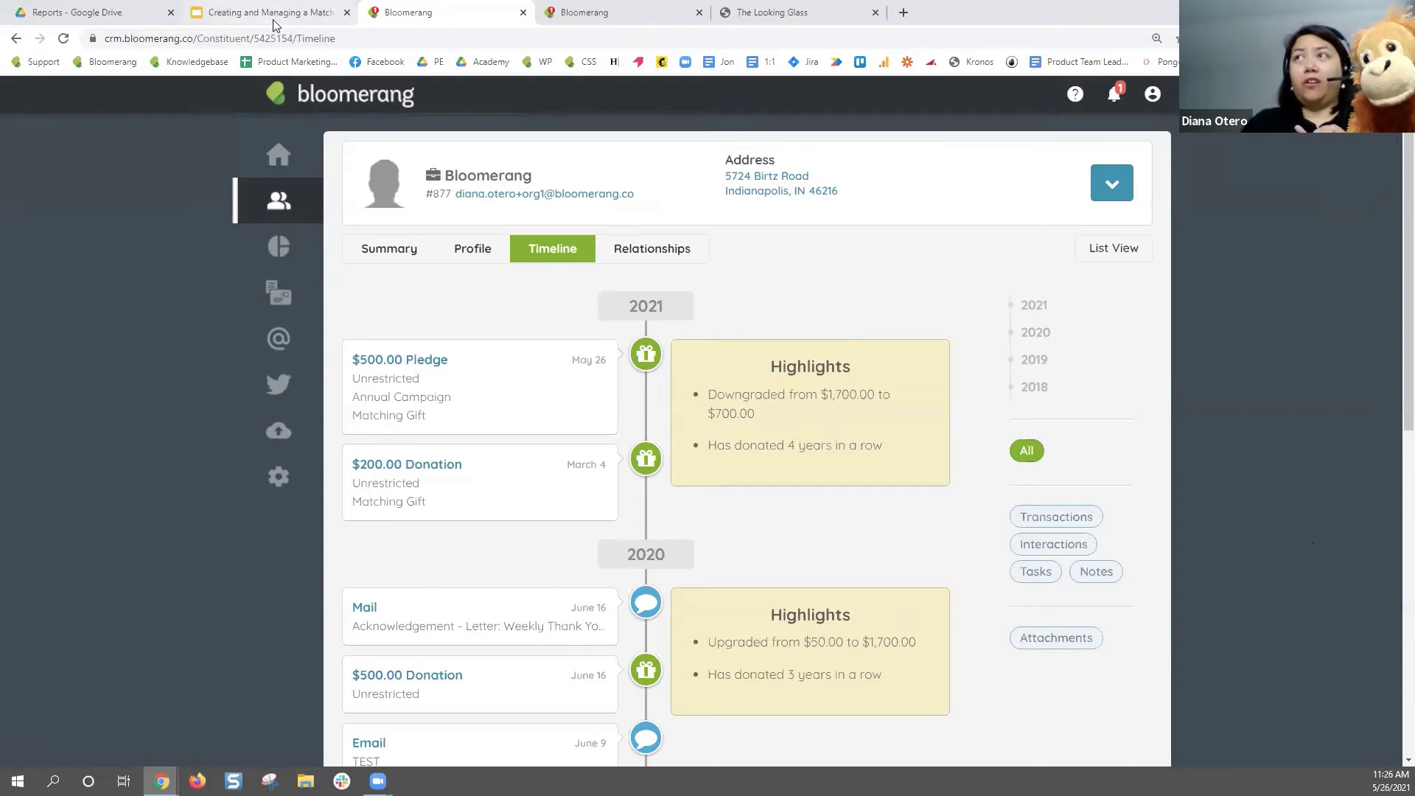
From the full Reports list, open '00 All Matching Gifts Received and Forecasted'
click(278, 246)
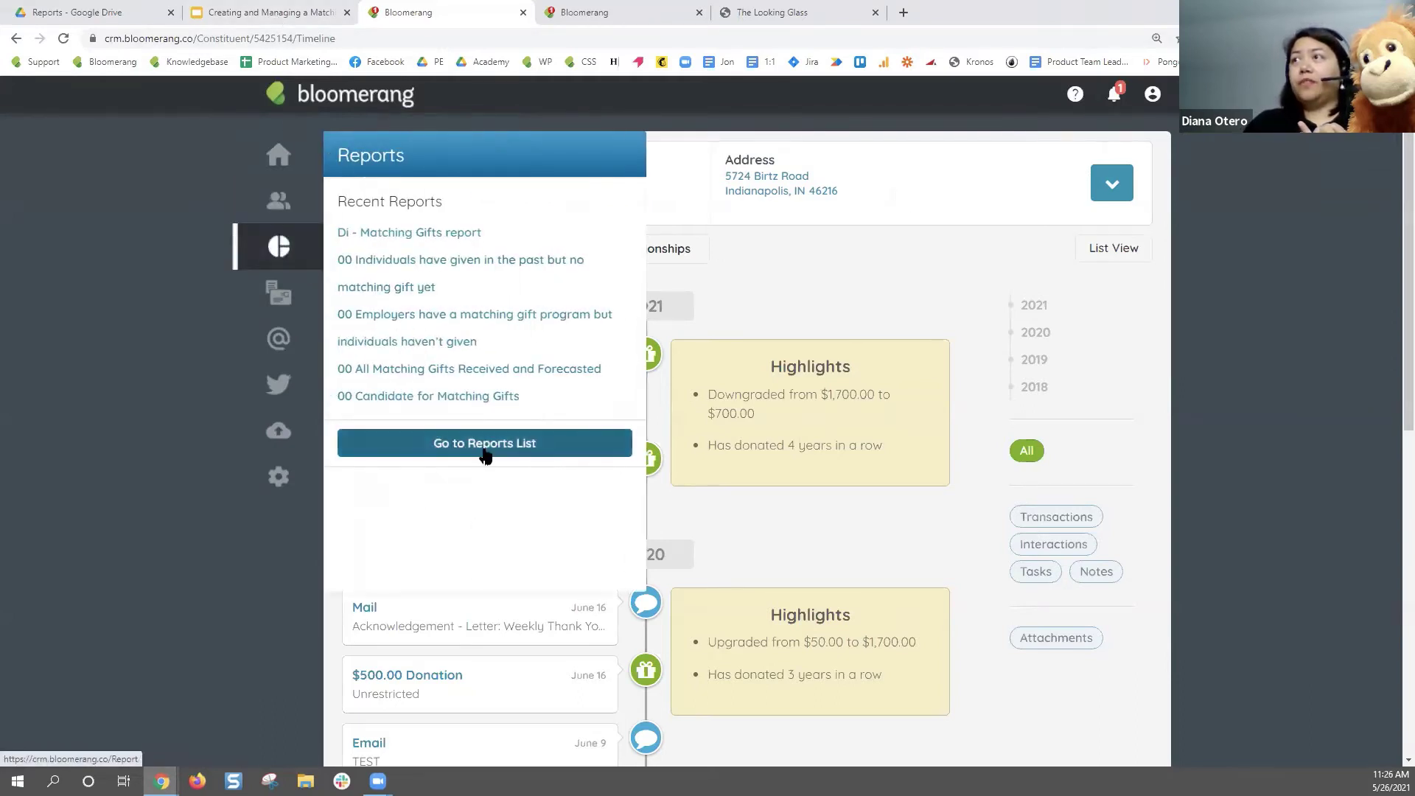
click(484, 450)
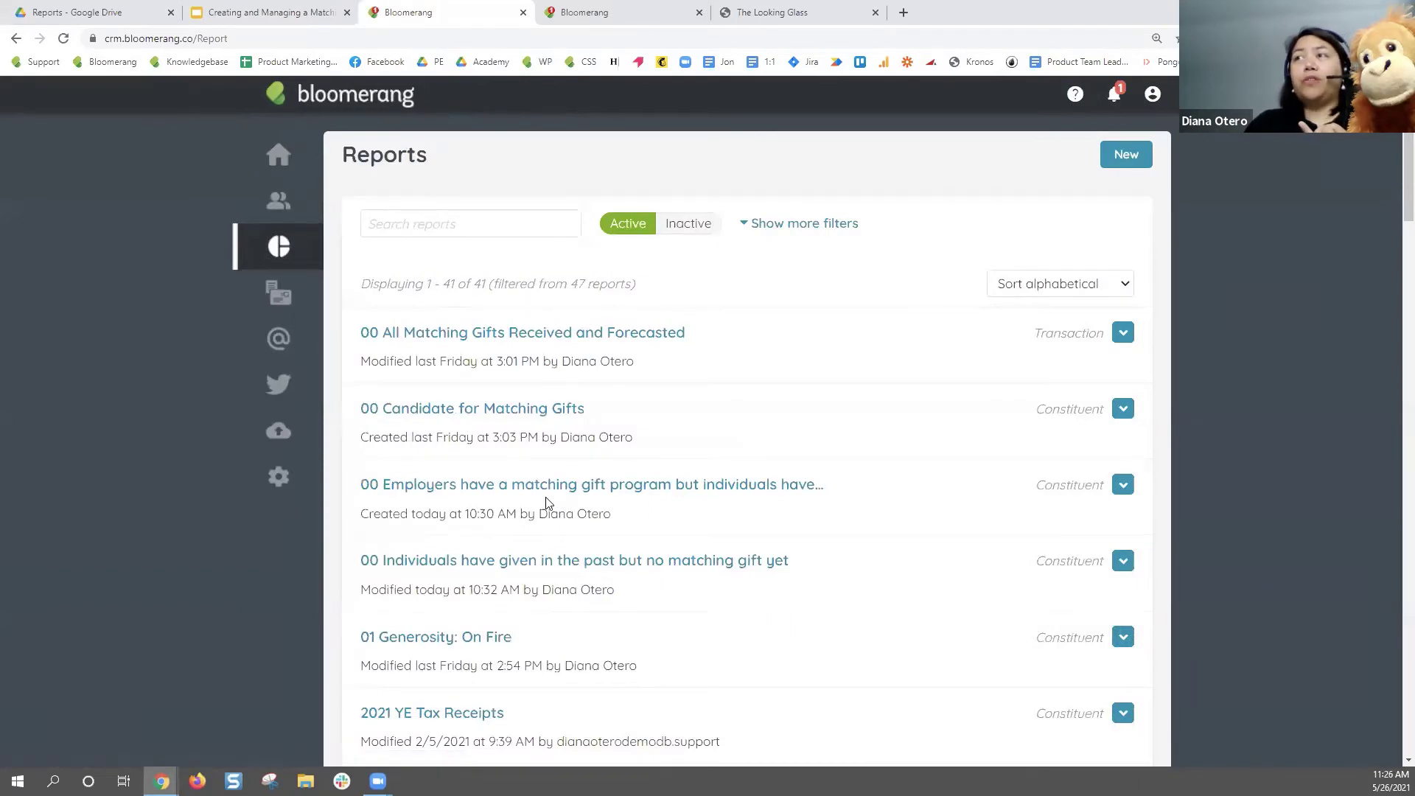
click(609, 334)
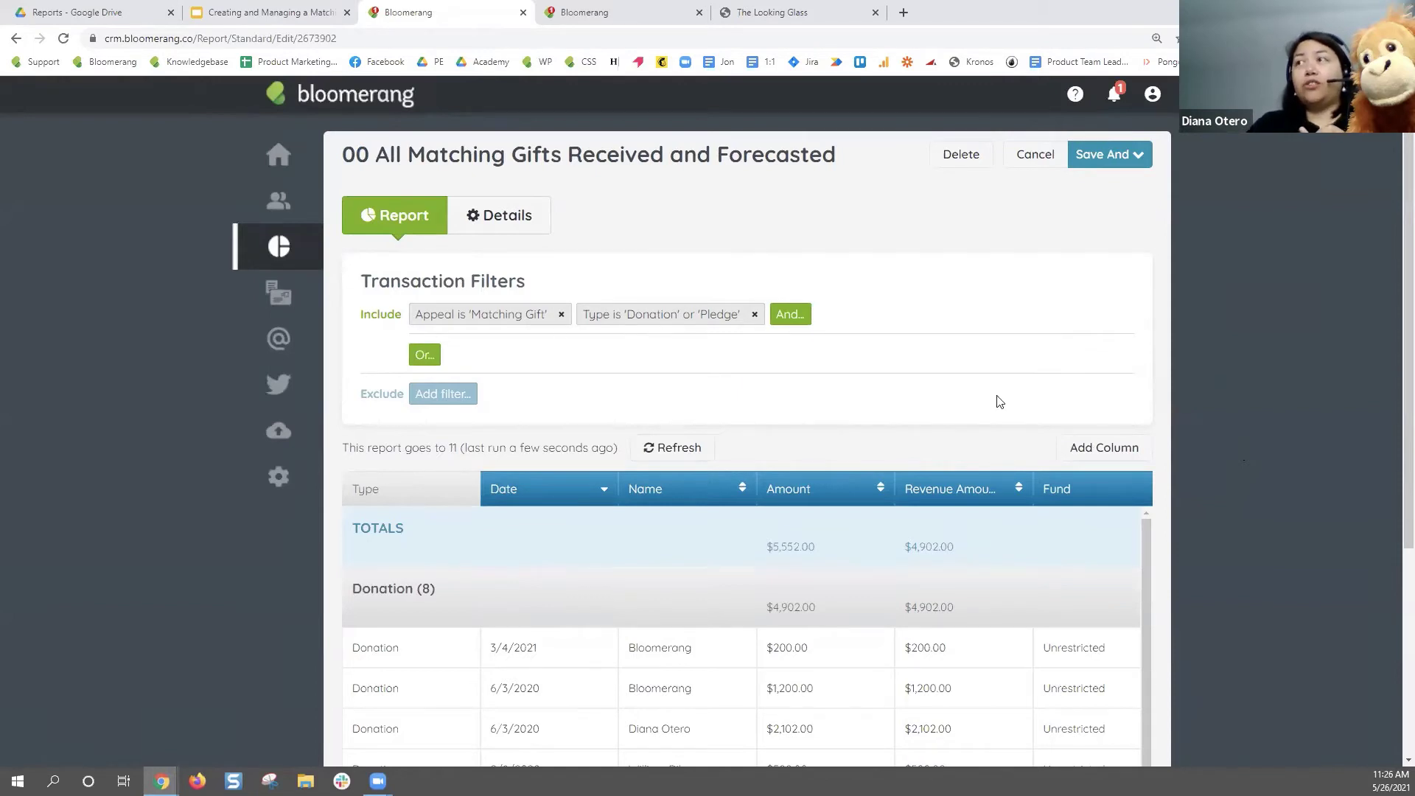
Scroll the report table sideways and drop the Amount Paid column between Campaign and Appeal
scroll(1324, 404, down, 4)
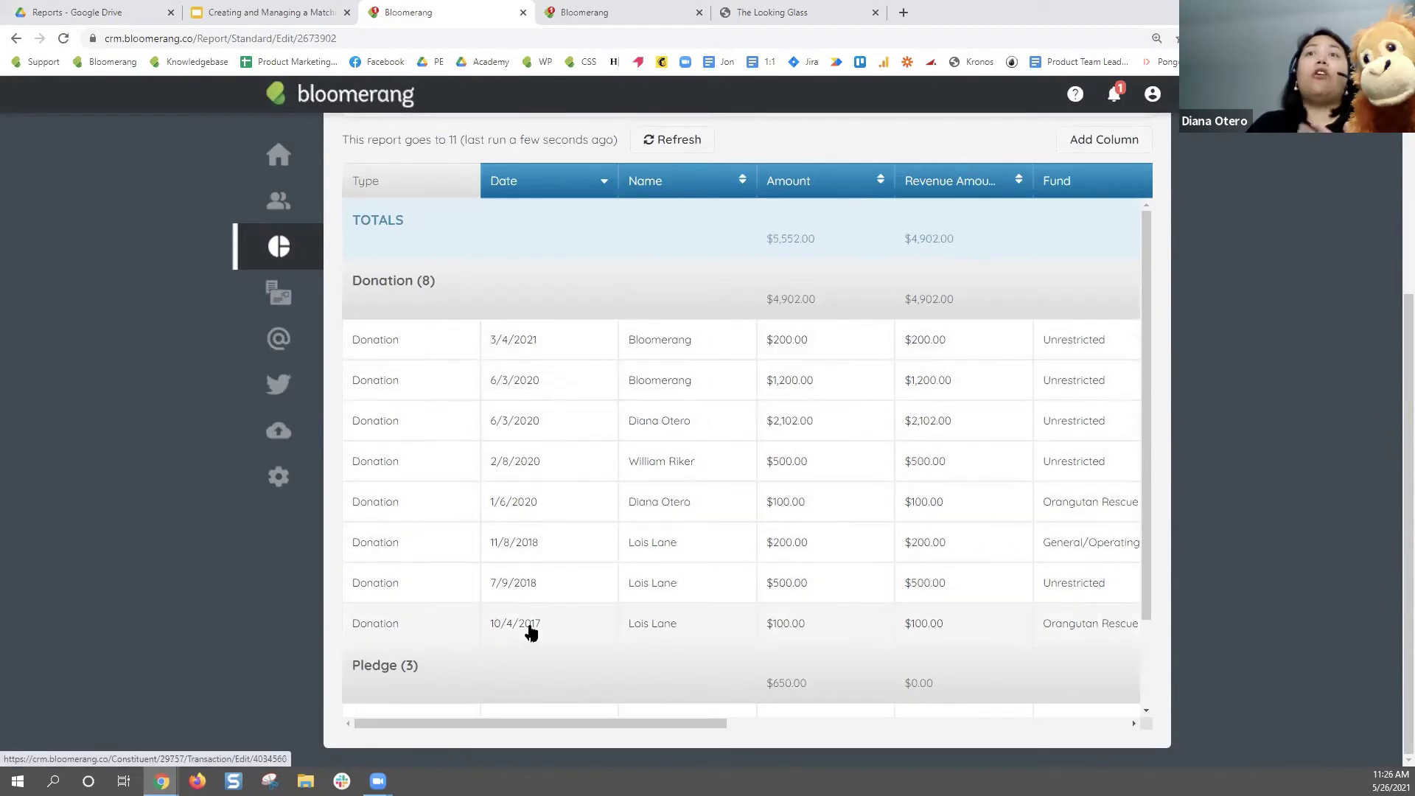
scroll(860, 544, down, 2)
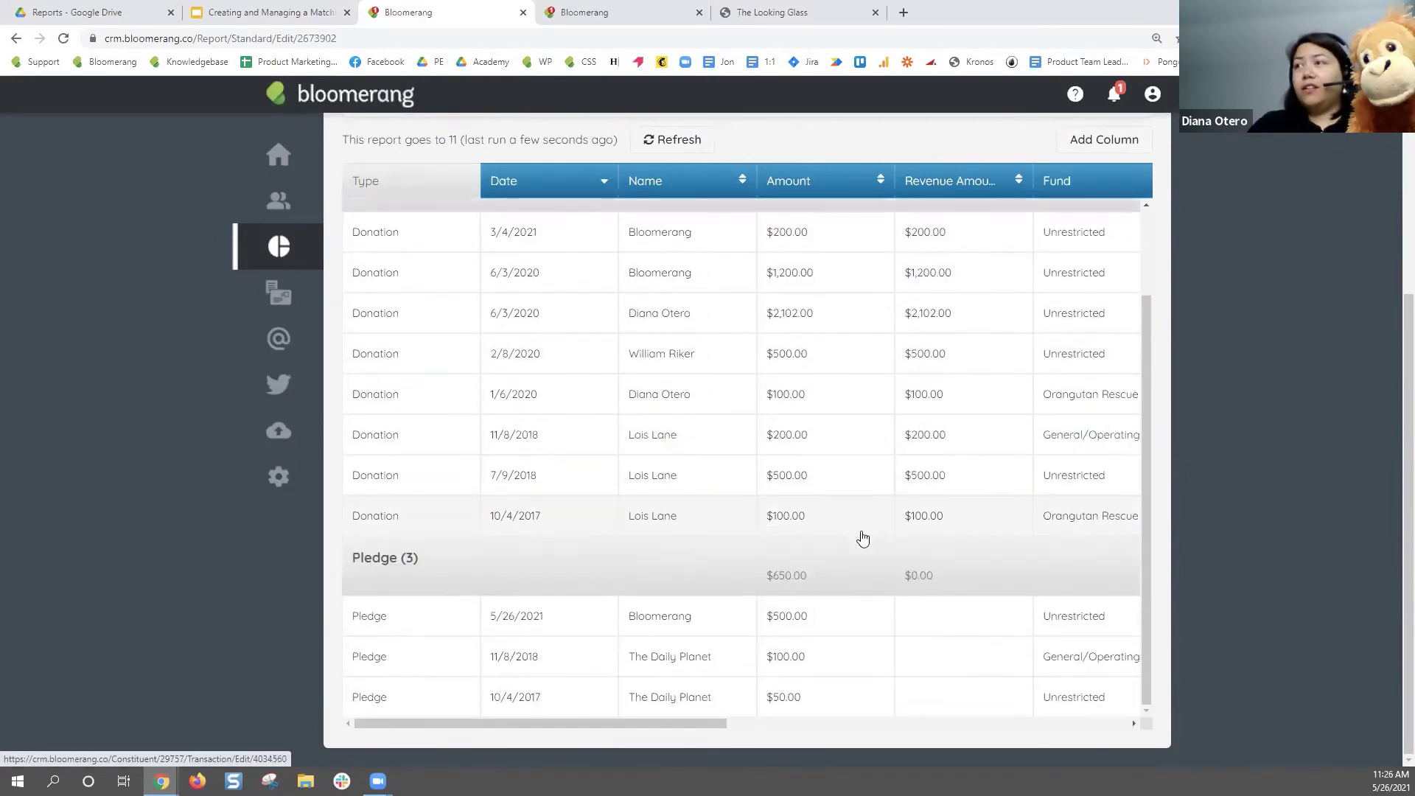
scroll(863, 539, up, 2)
scroll(862, 538, down, 2)
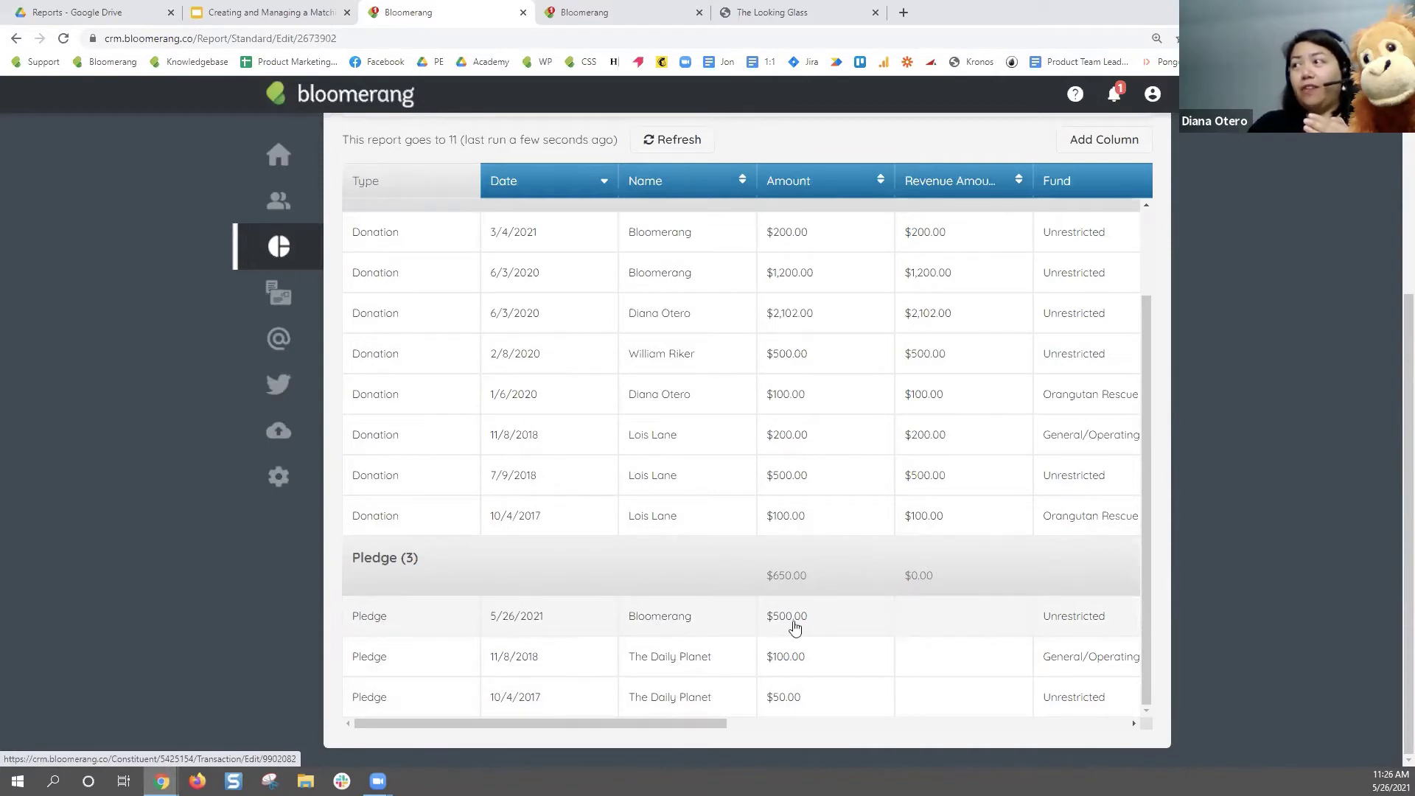
drag(625, 723, 899, 735)
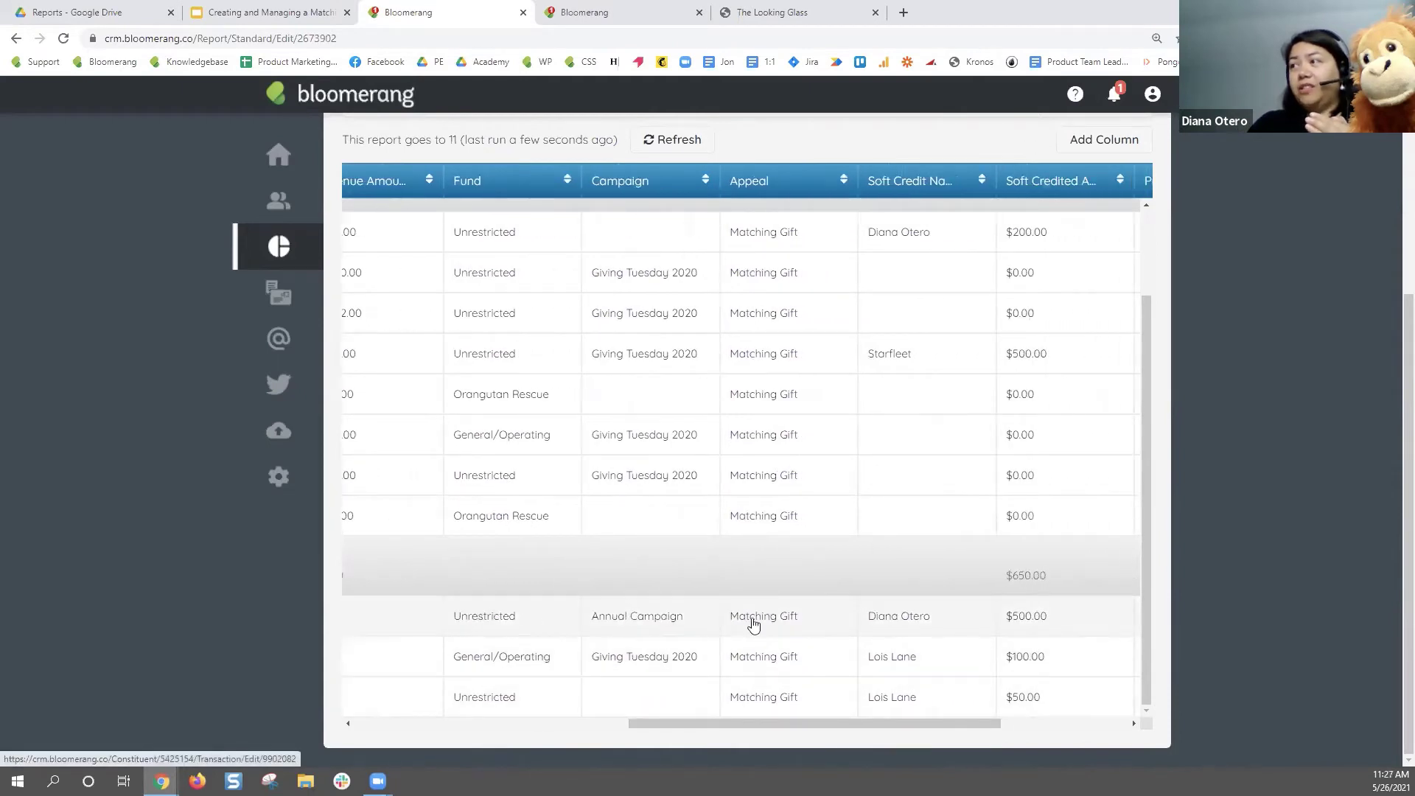
drag(877, 723, 1043, 733)
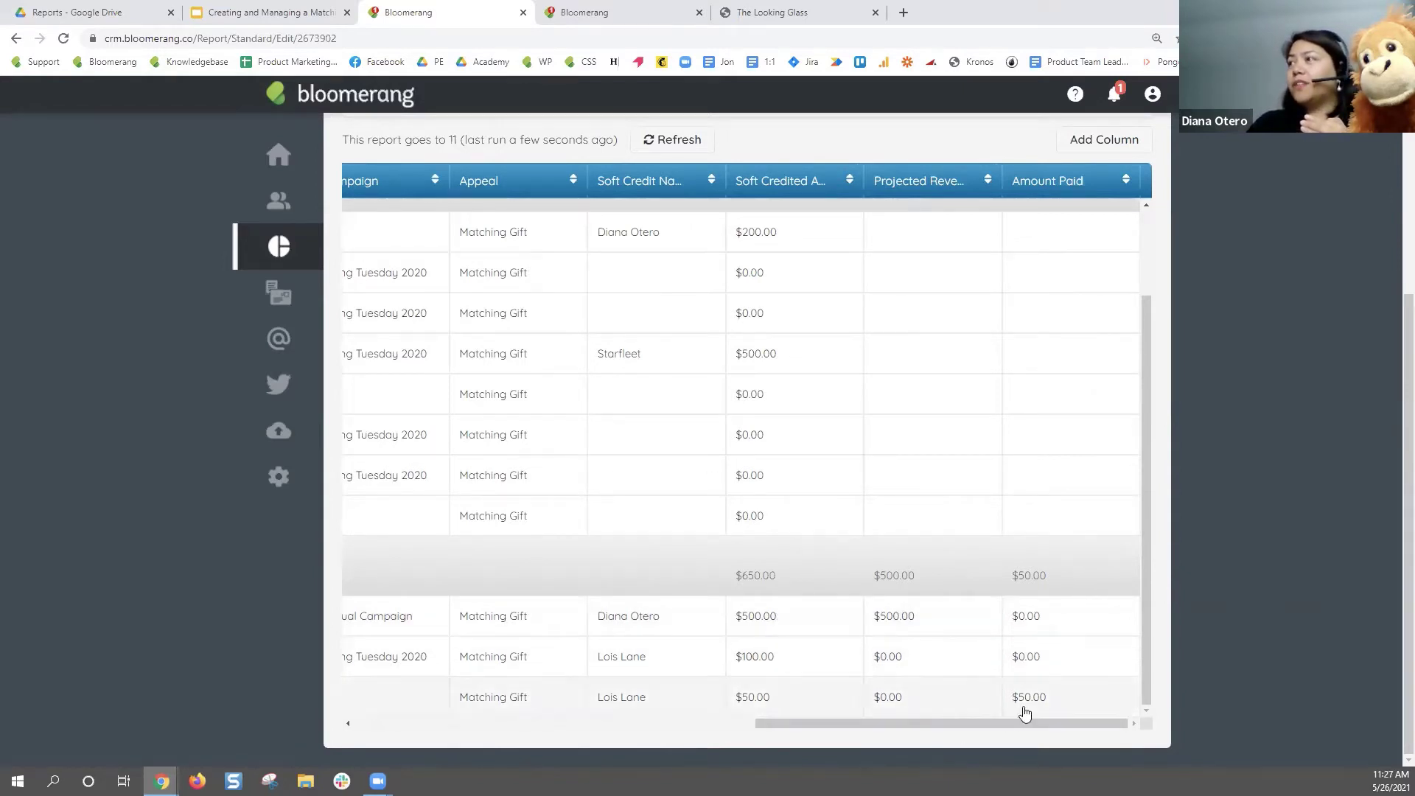
drag(1041, 185, 454, 186)
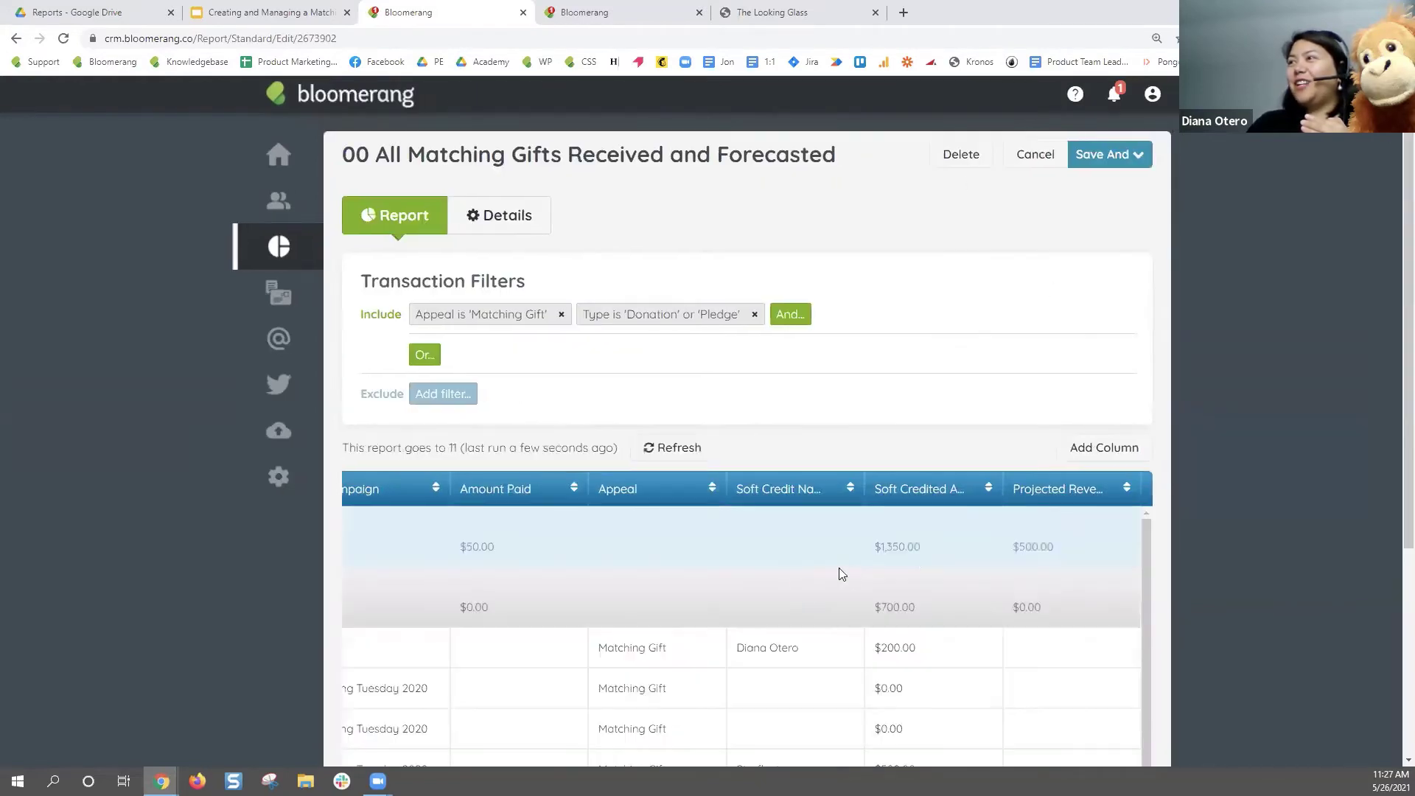
Move the Amount Paid column to sit right after Revenue Amount
scroll(1315, 451, down, 4)
drag(811, 735, 565, 728)
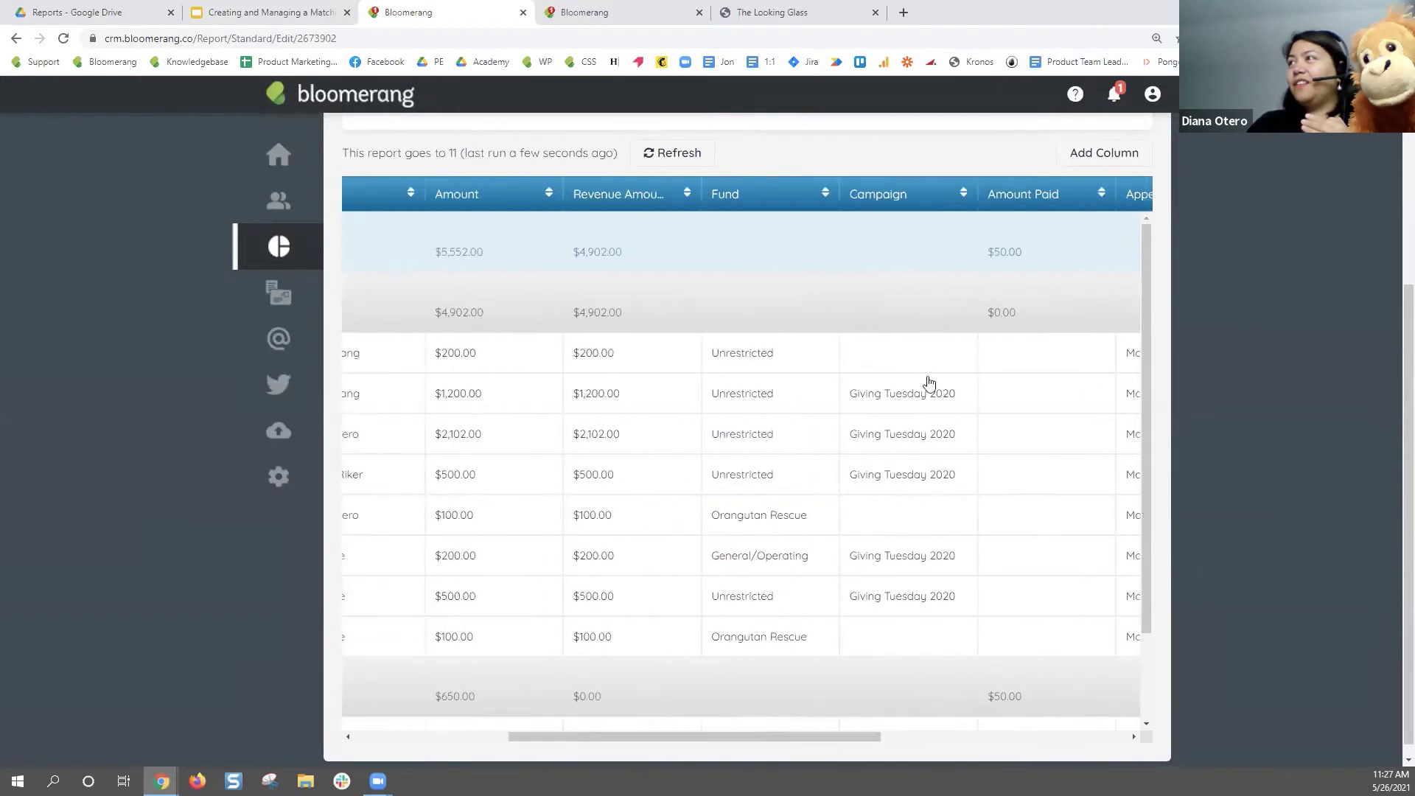
drag(1021, 203, 726, 199)
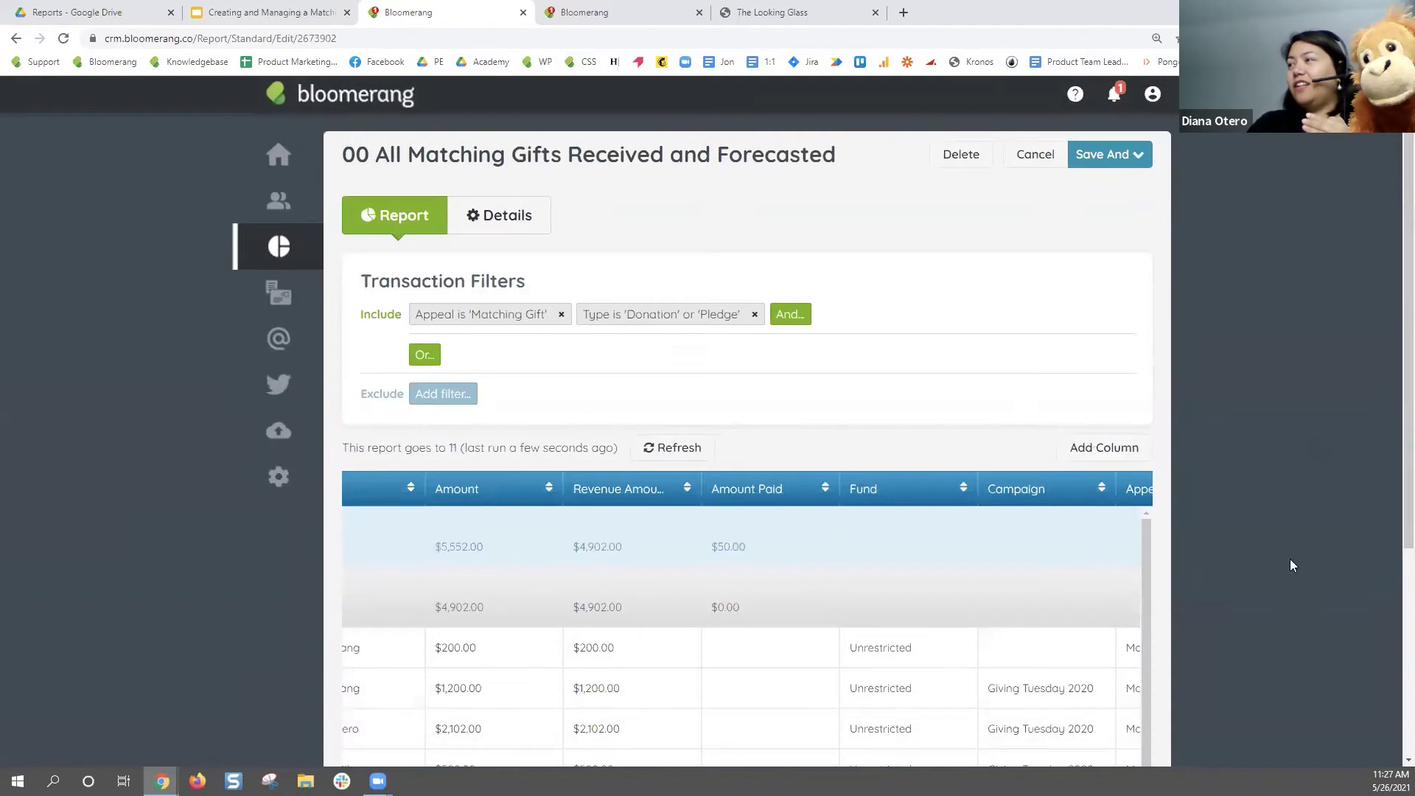
scroll(1292, 568, down, 4)
drag(813, 715, 1090, 731)
drag(1061, 186, 463, 195)
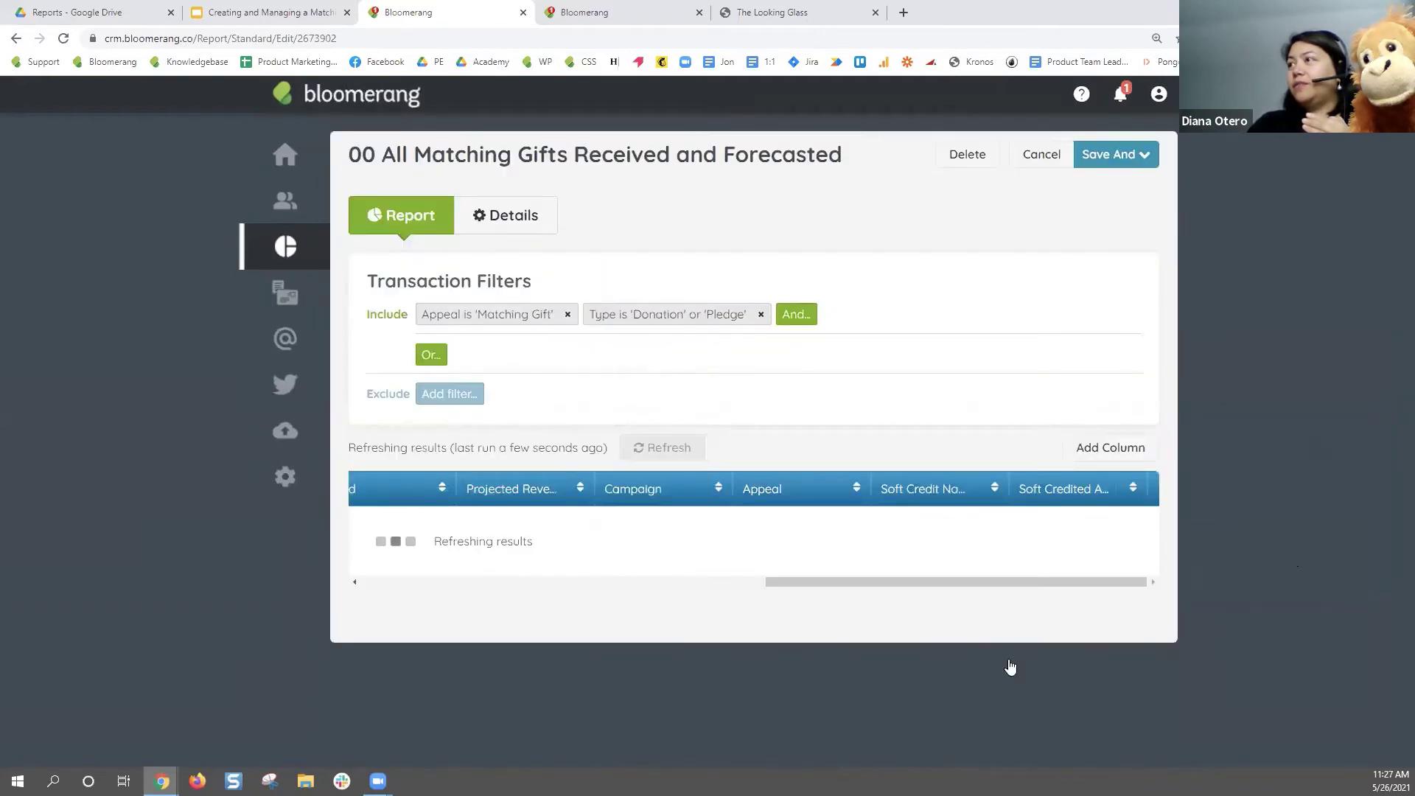
Move the Projected Revenue column to just before Fund
scroll(1331, 583, down, 4)
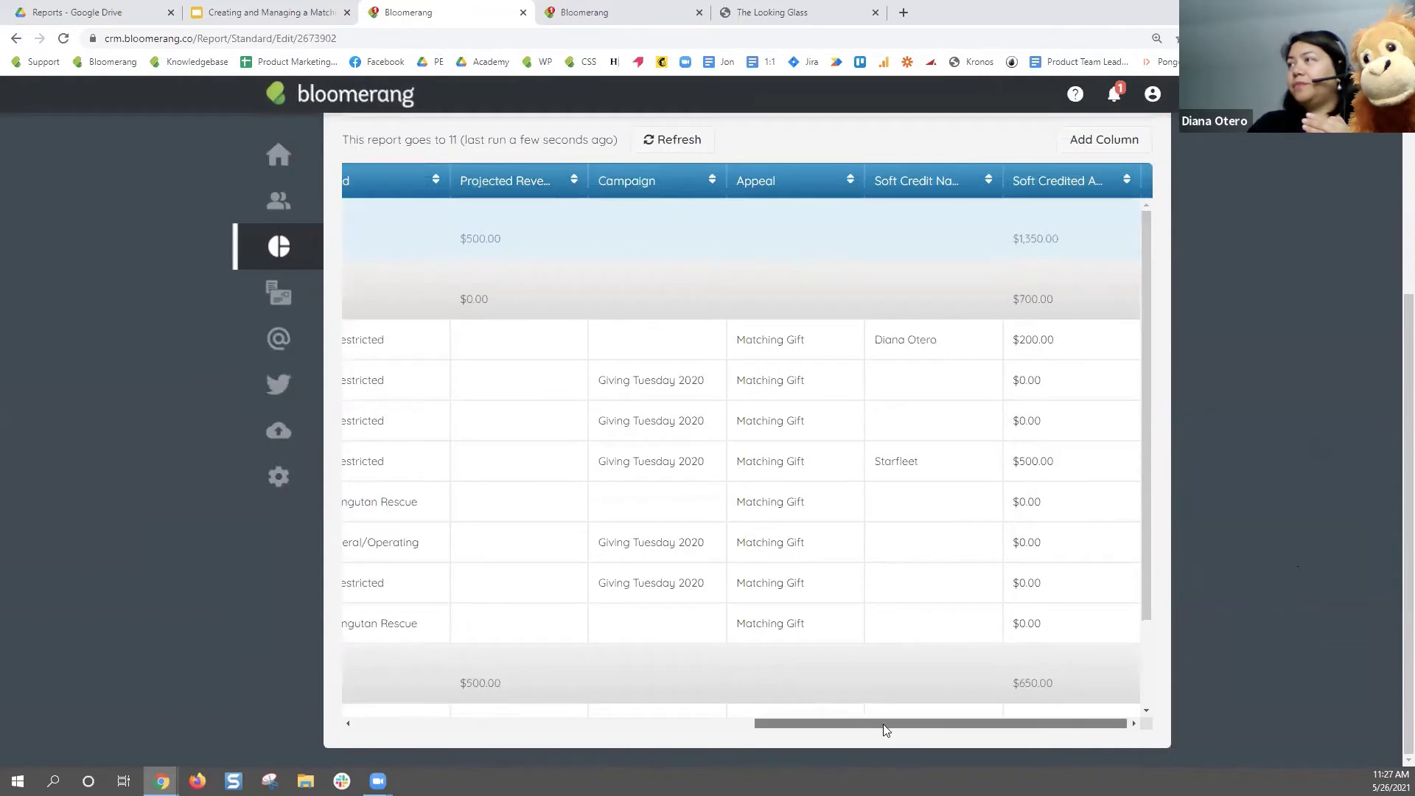
drag(884, 726, 694, 723)
drag(907, 185, 745, 184)
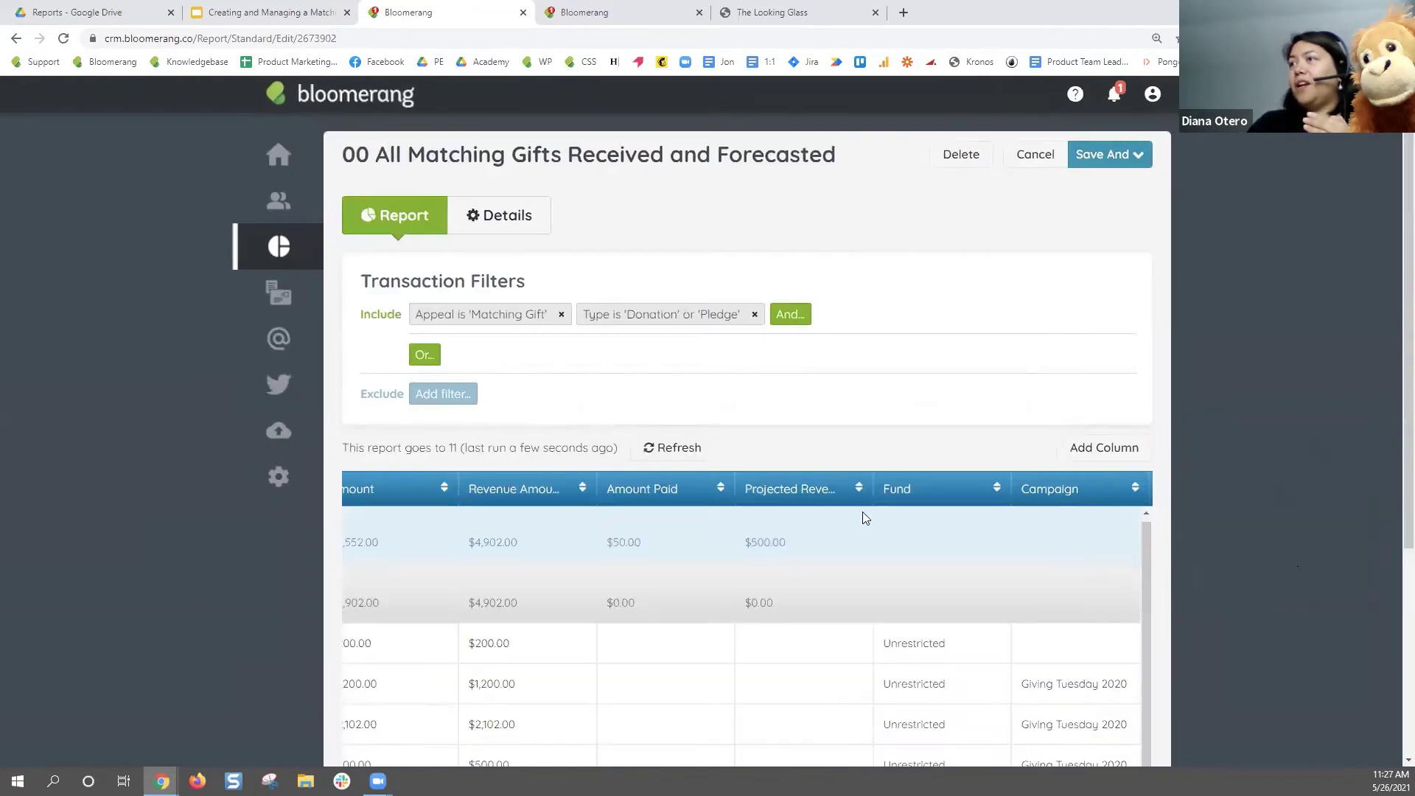
scroll(1173, 529, down, 4)
drag(853, 726, 460, 724)
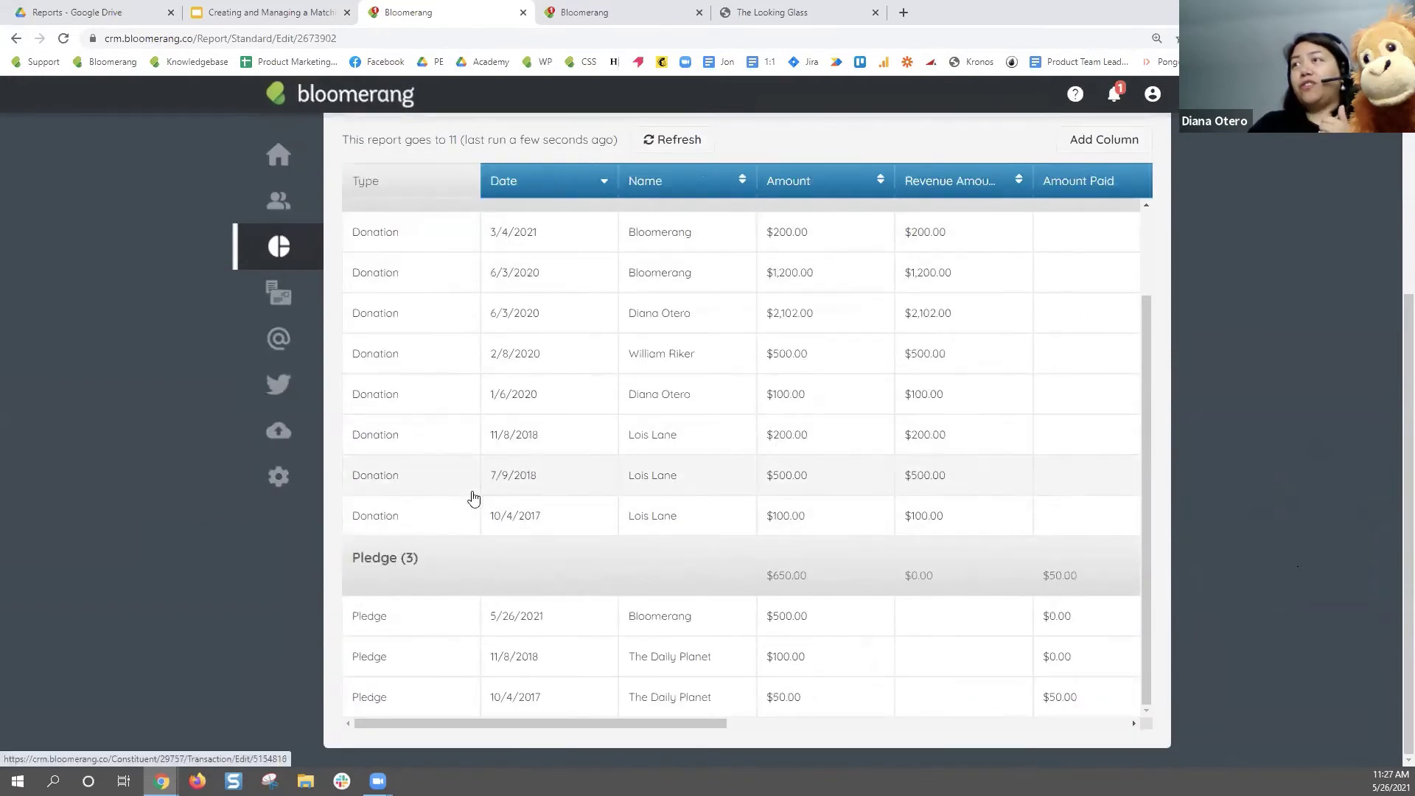
scroll(472, 497, up, 1)
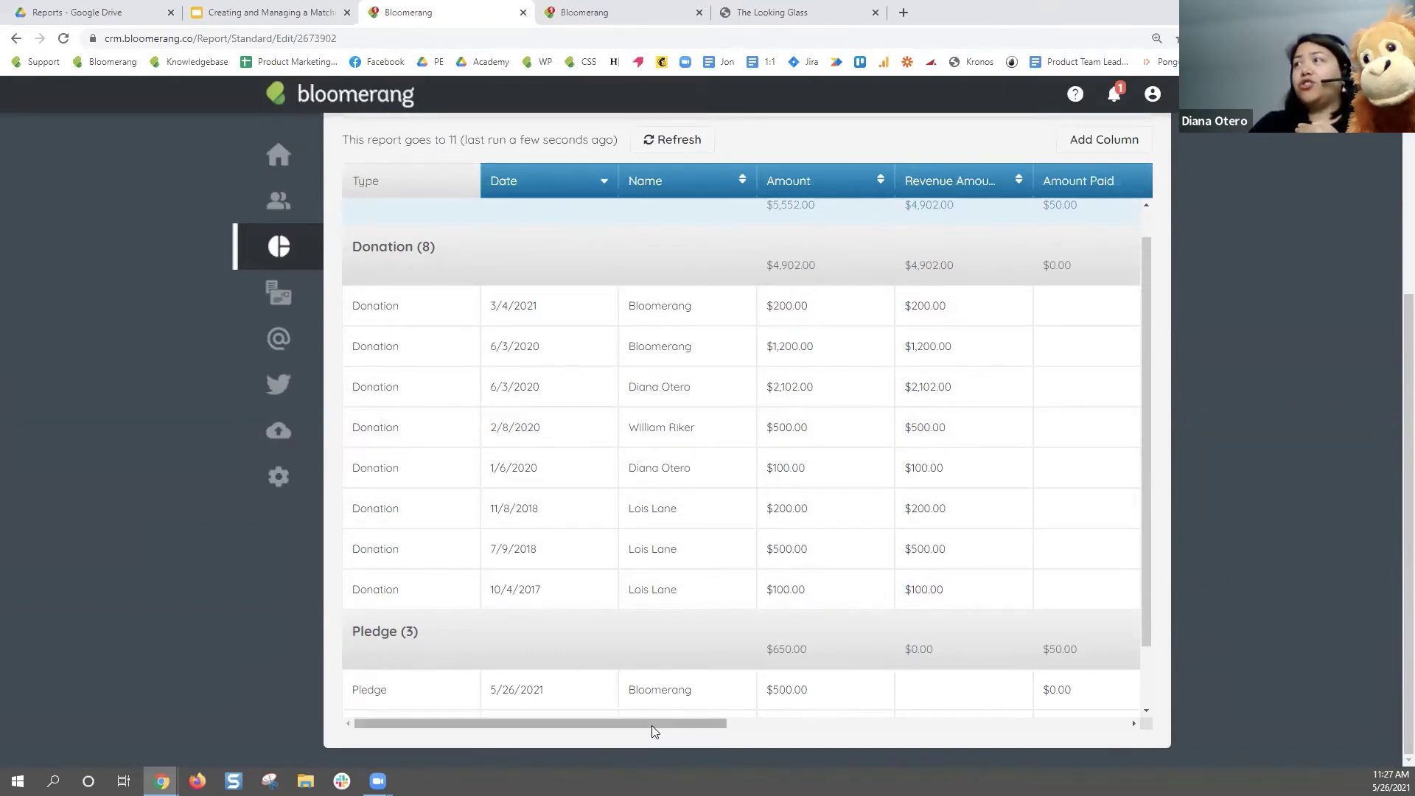
drag(660, 719, 748, 722)
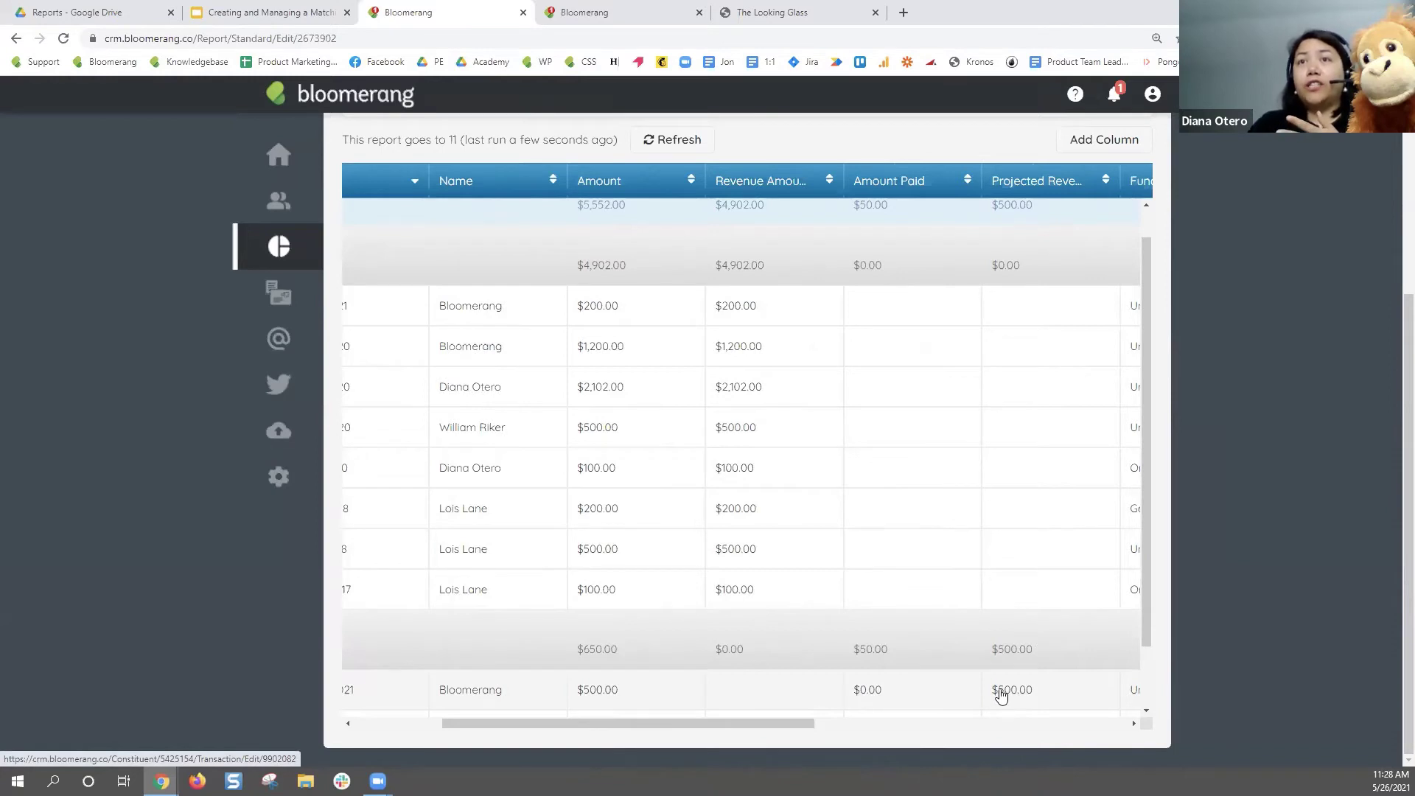
click(1037, 190)
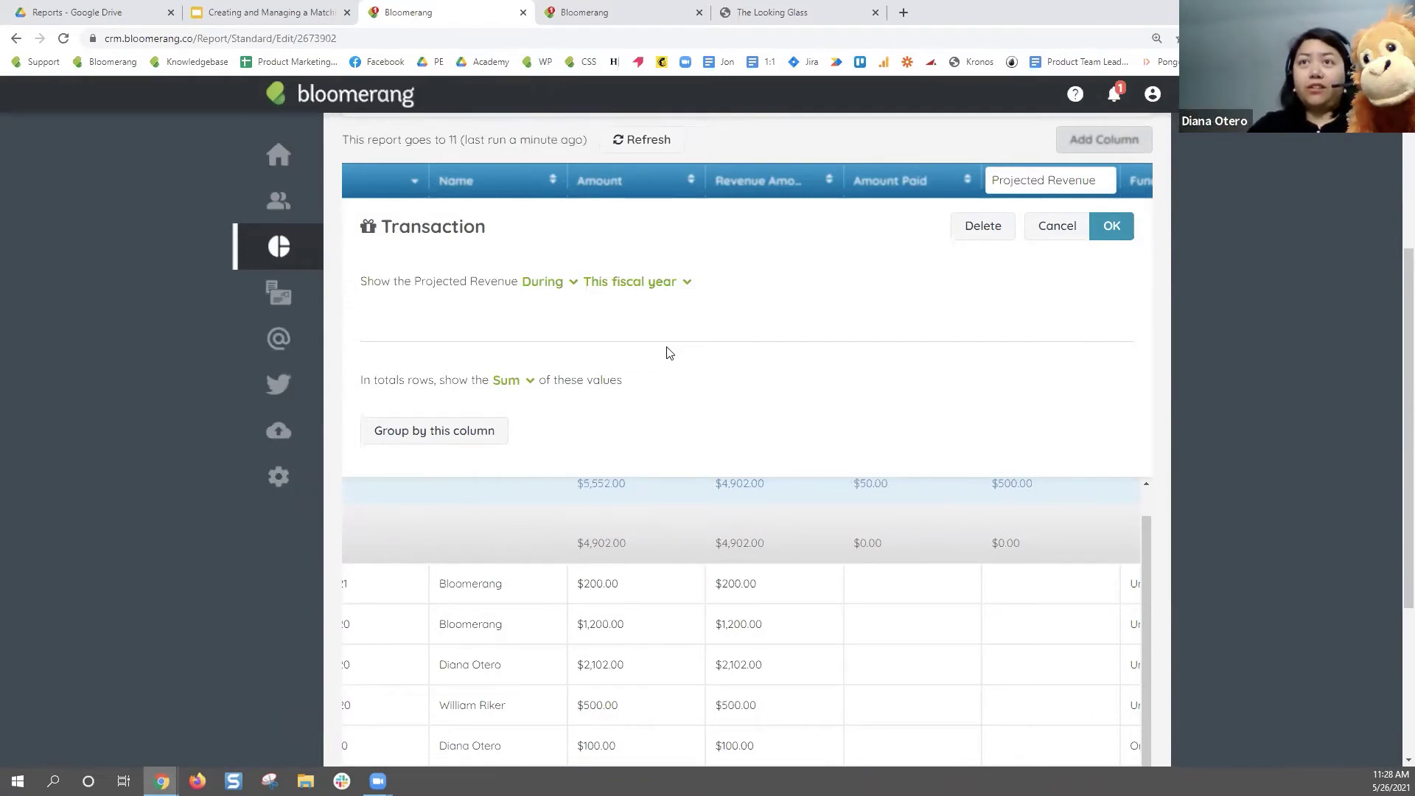
click(1110, 227)
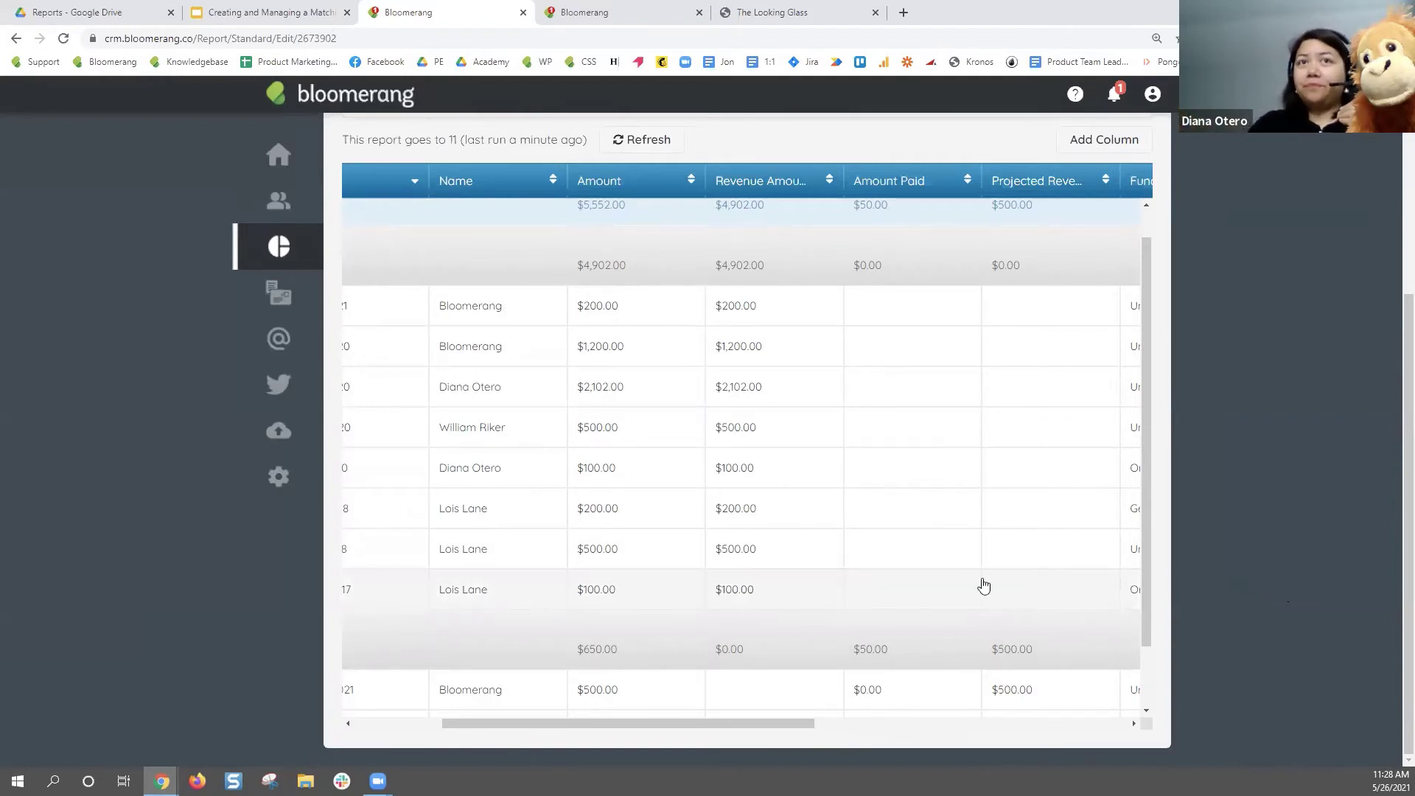
Save the All Matching Gifts Received and Forecasted report with the Keep Editing option
drag(647, 725, 479, 715)
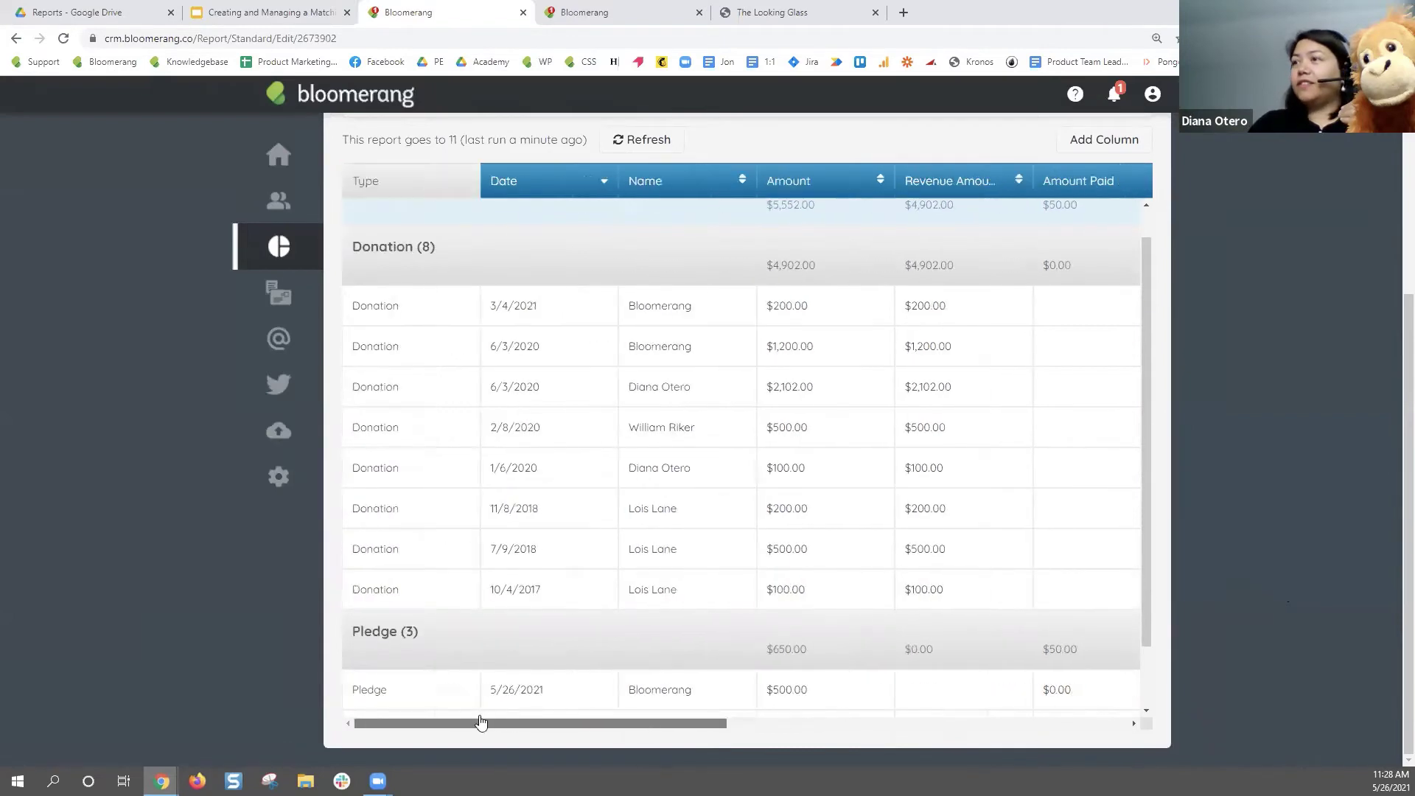
scroll(1272, 511, up, 4)
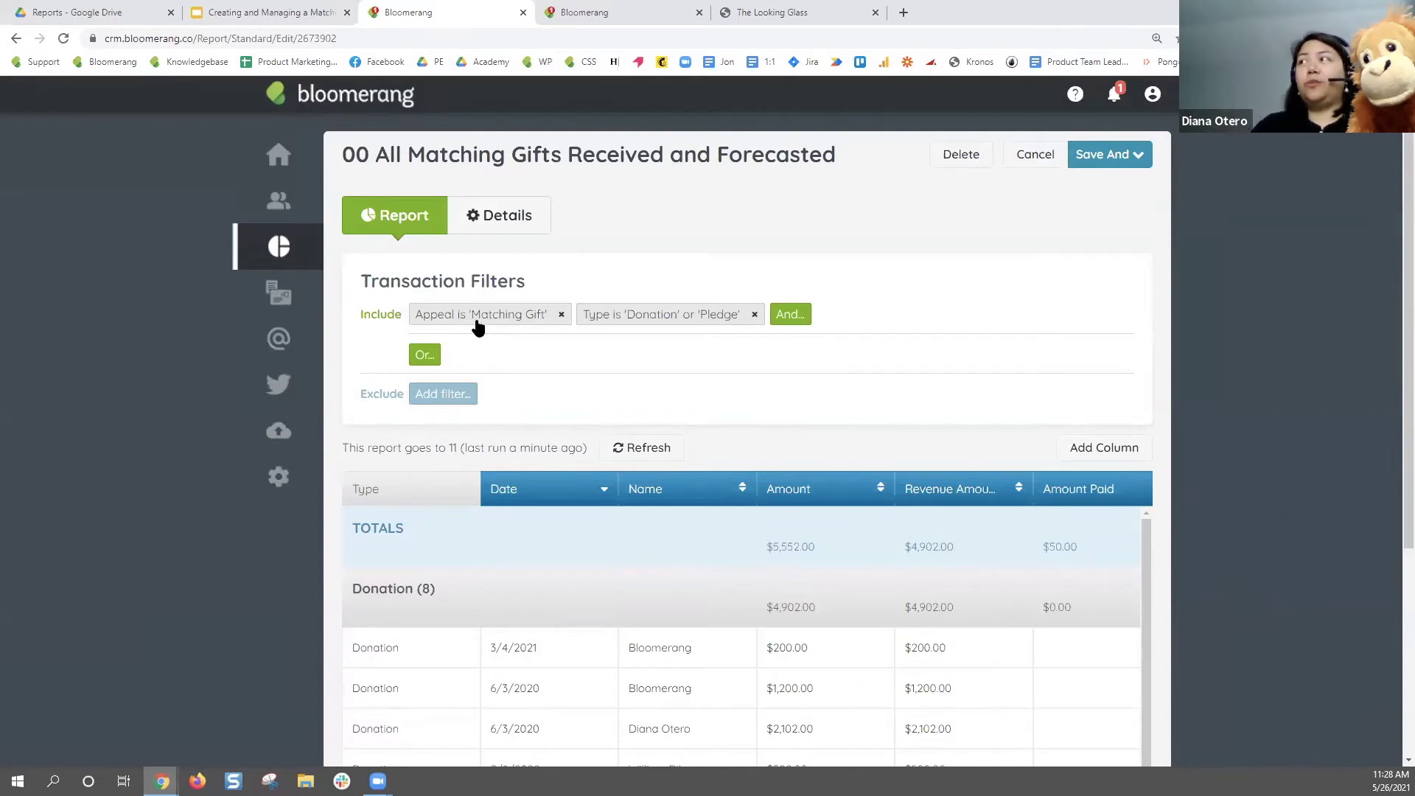
click(1132, 156)
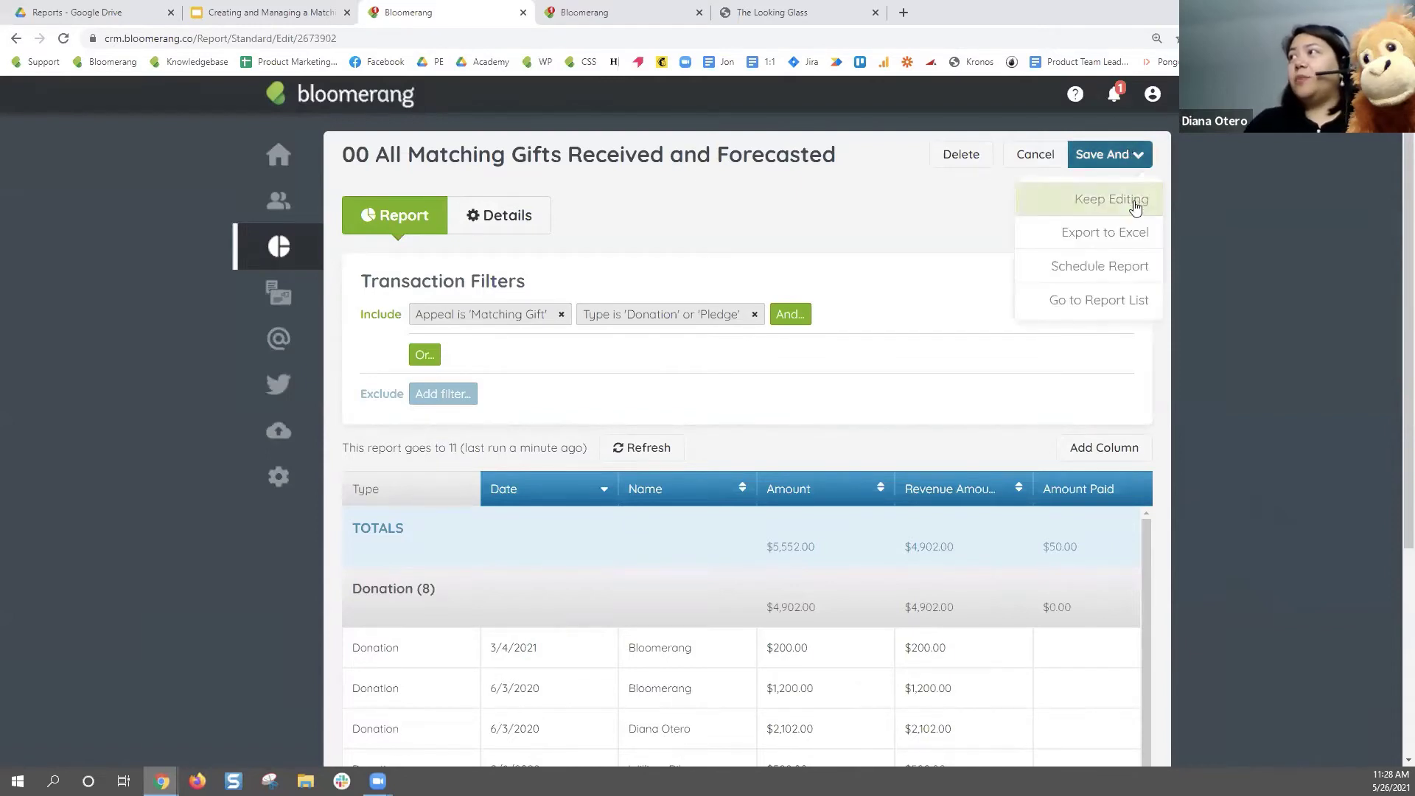
click(1135, 200)
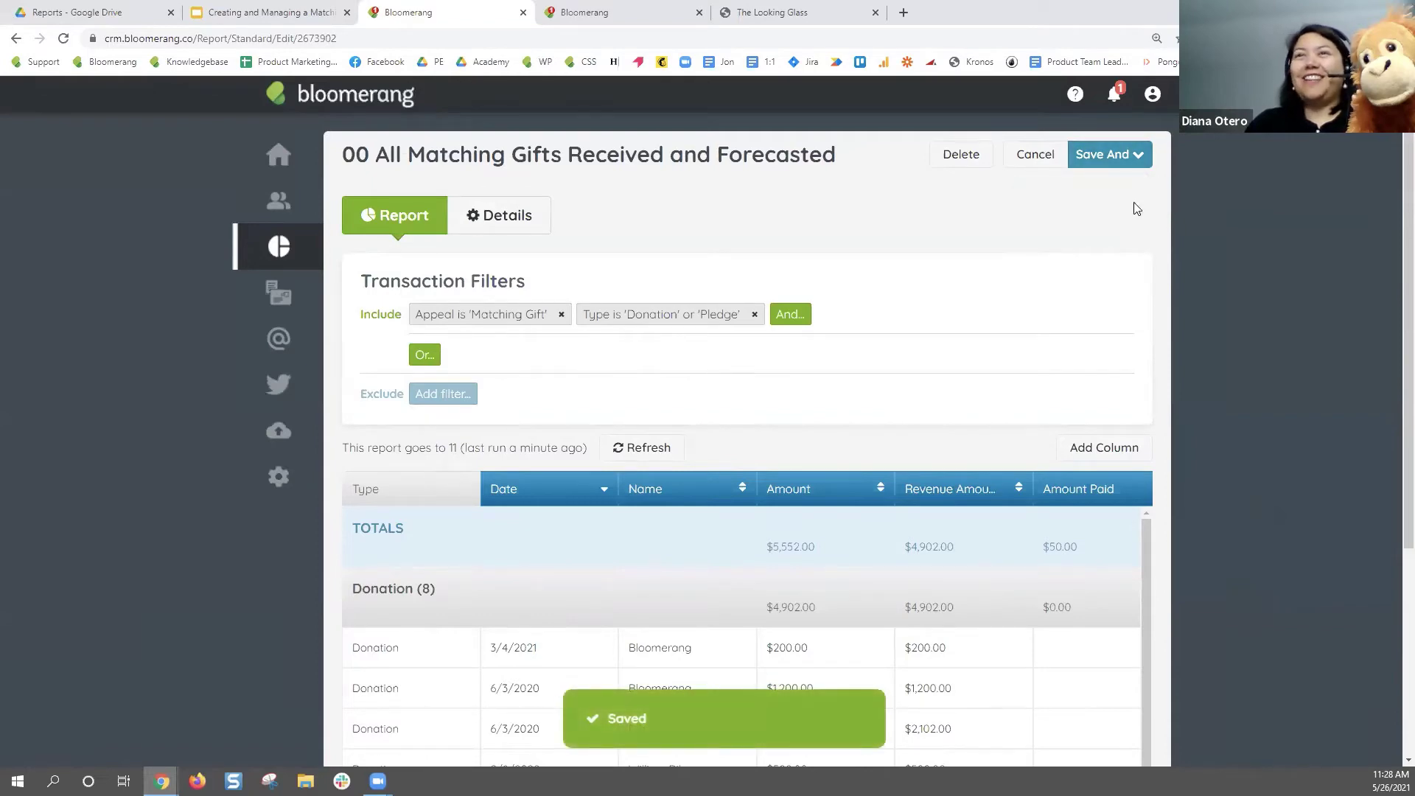
Follow the 'Find organizations/employers…' bullet's link on the Reports slide to its Bloomerang report
click(297, 18)
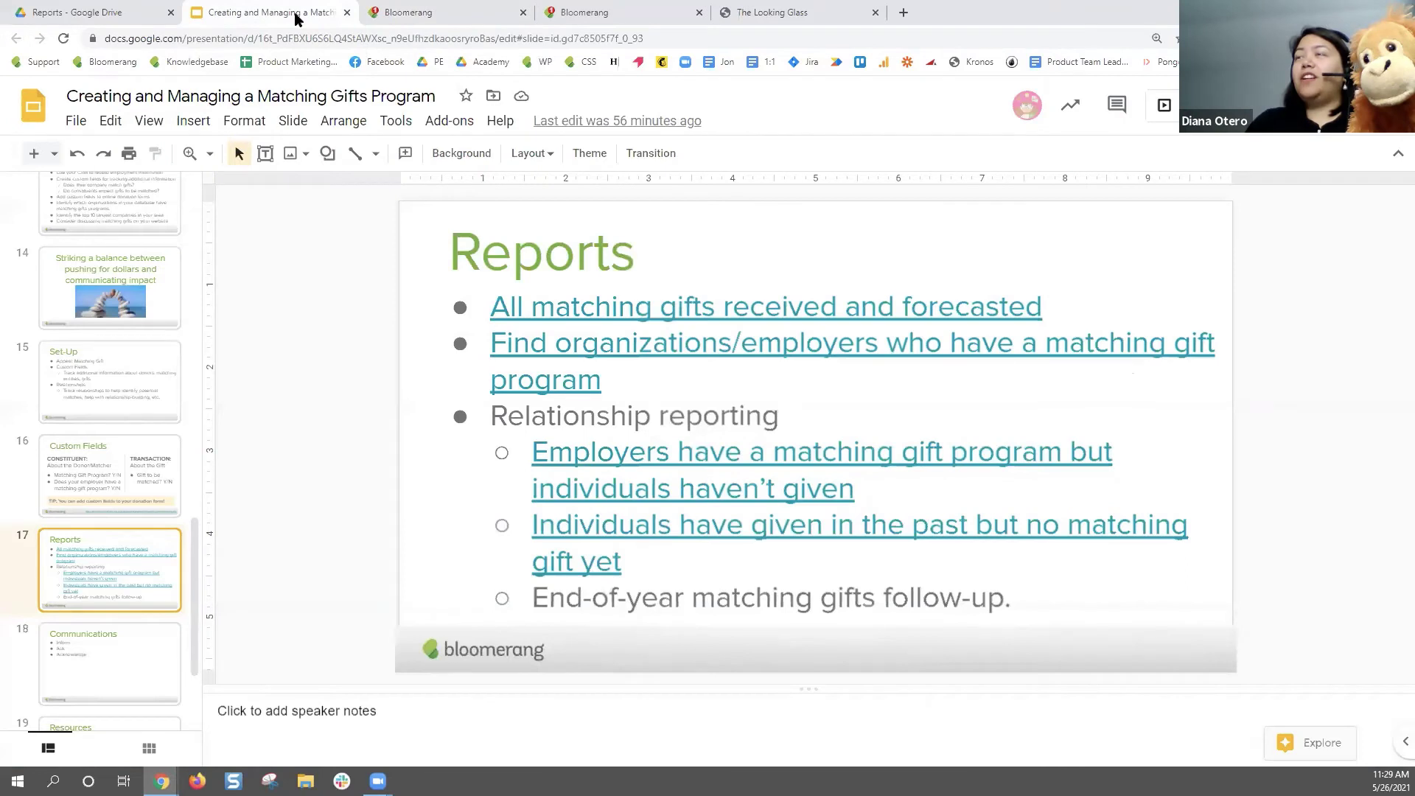
click(661, 345)
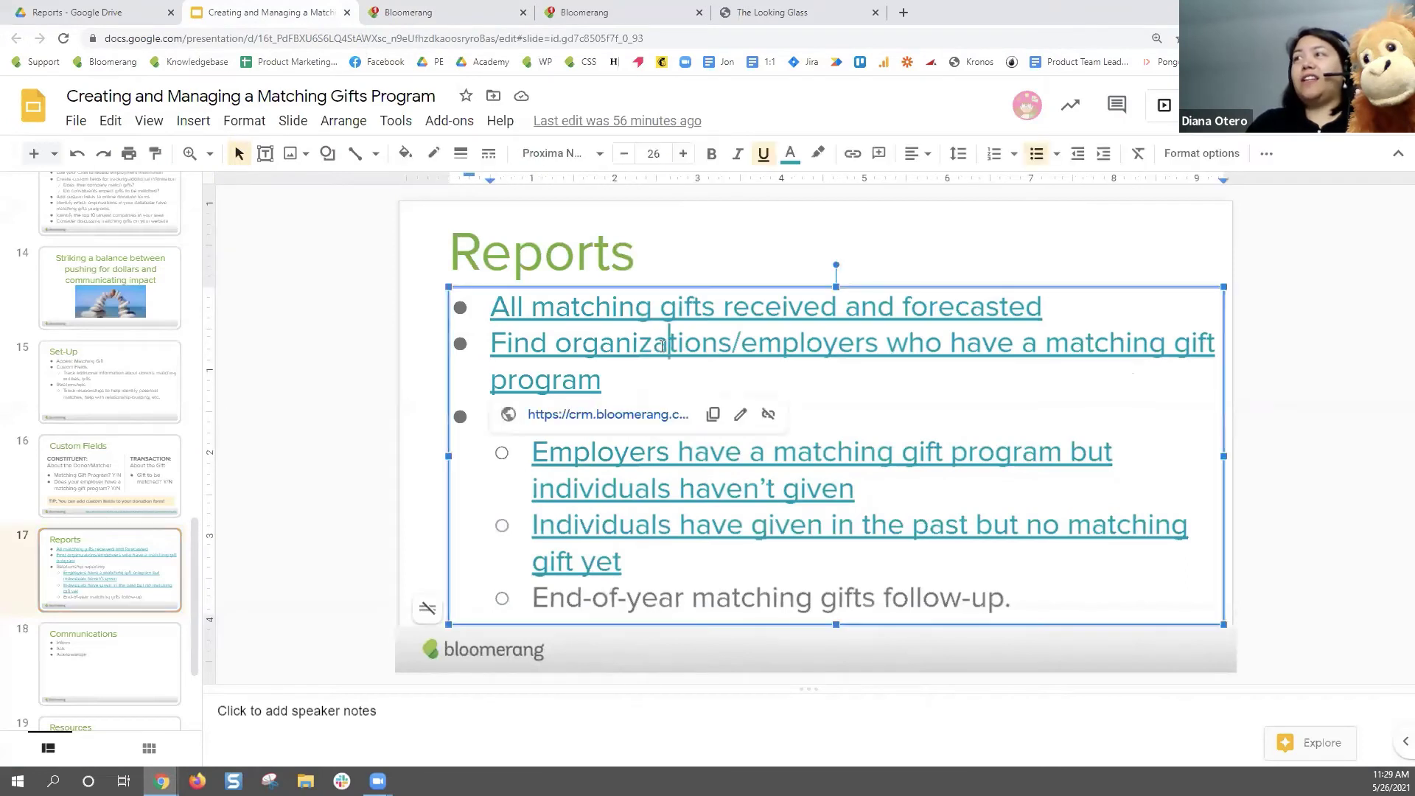
click(638, 415)
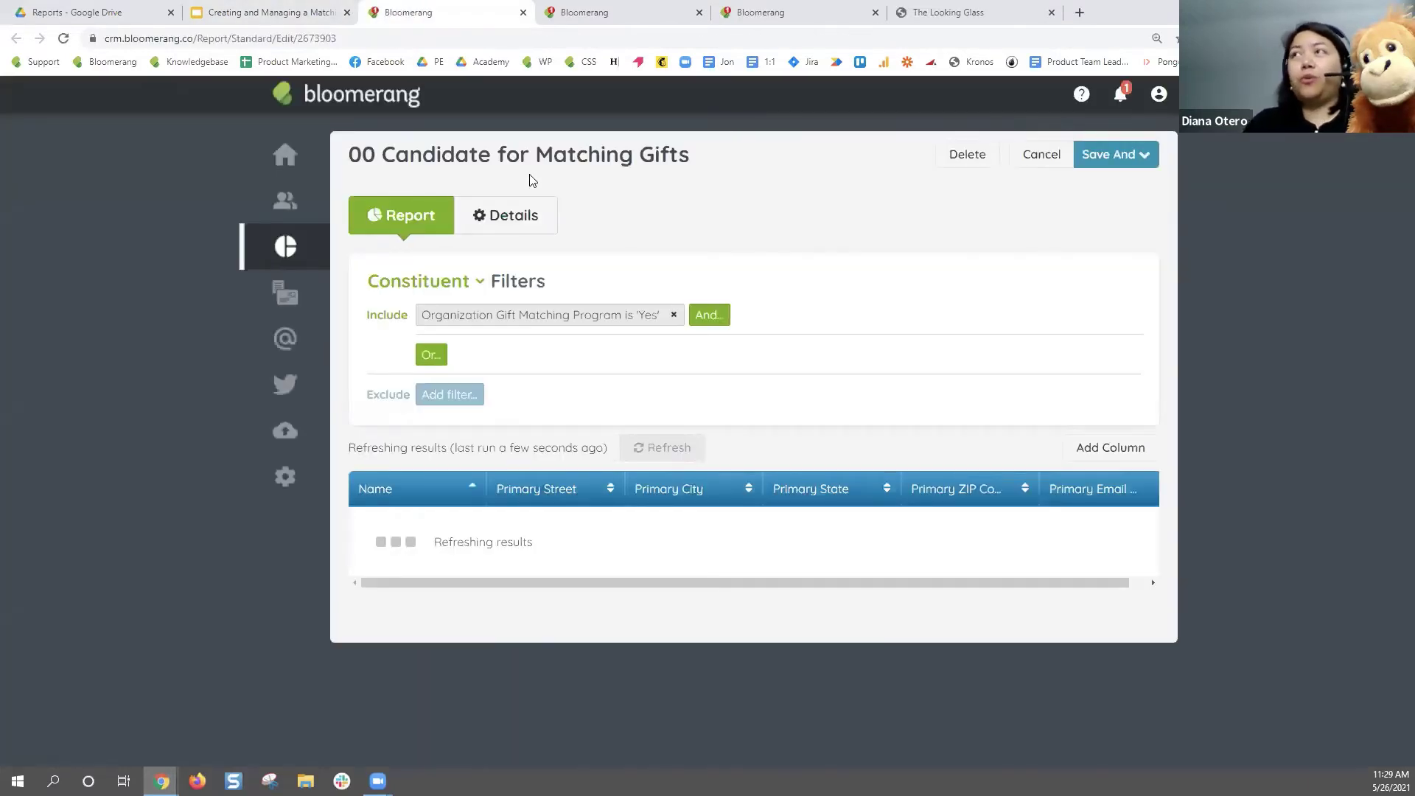
Switch to the Candidate for Matching Gifts report in Bloomerang
click(571, 18)
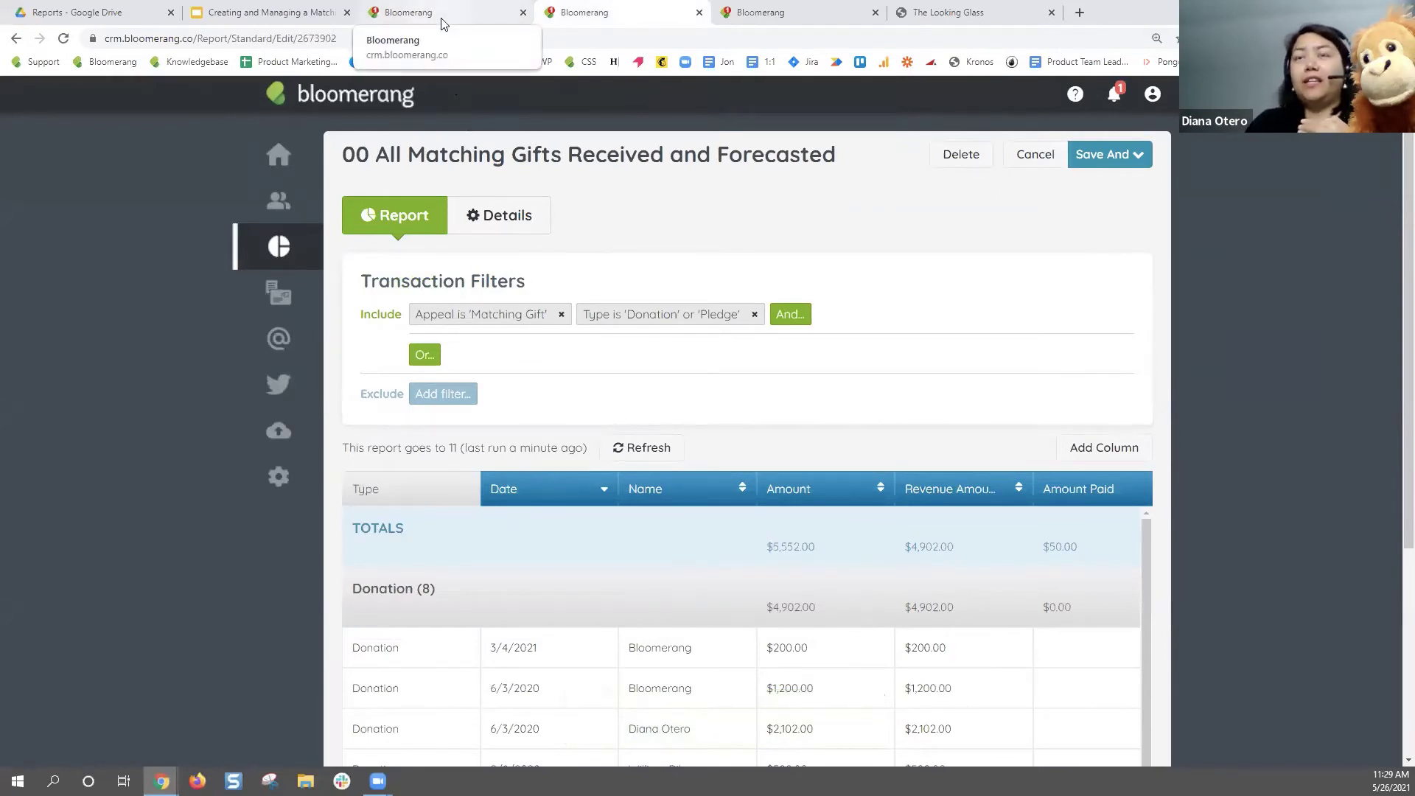
click(443, 16)
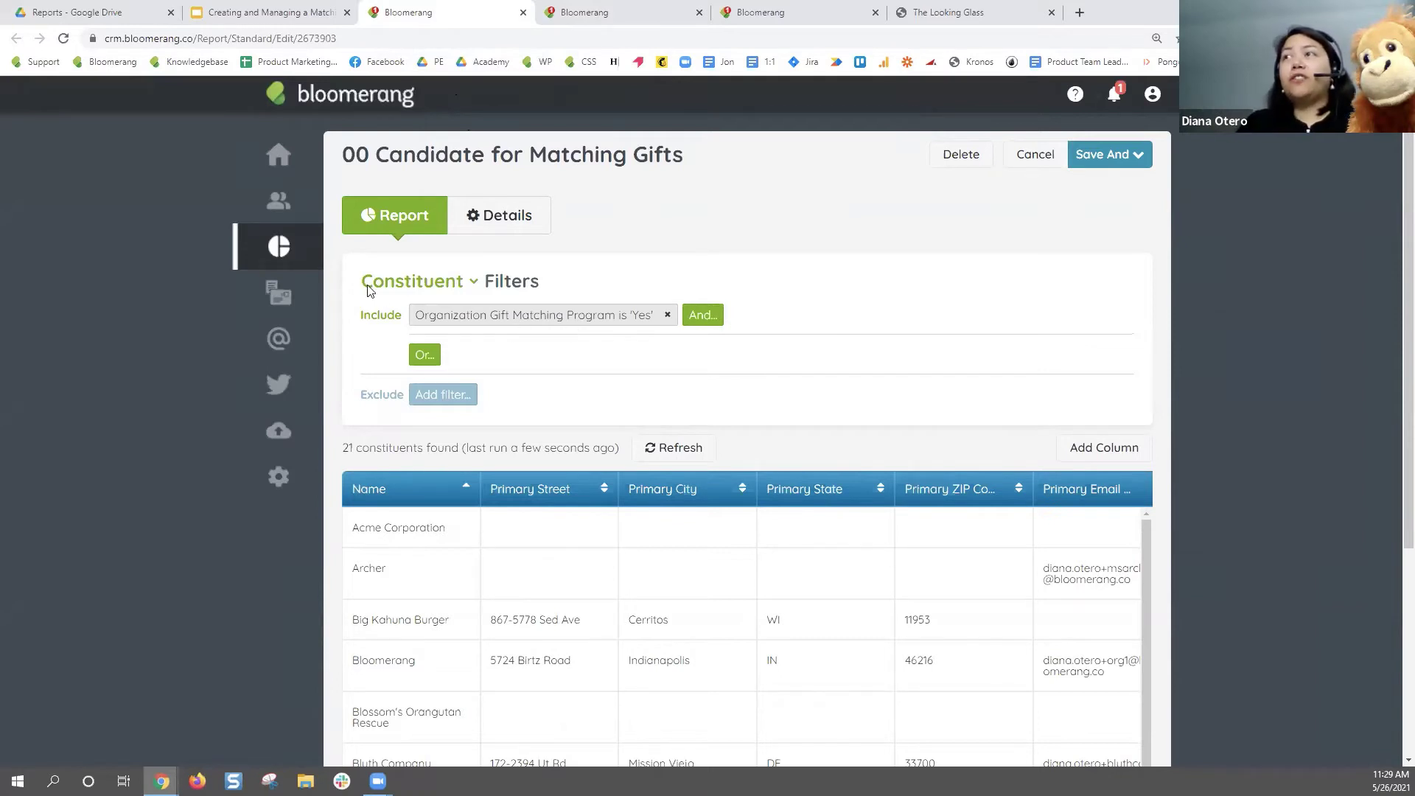
drag(480, 283, 541, 289)
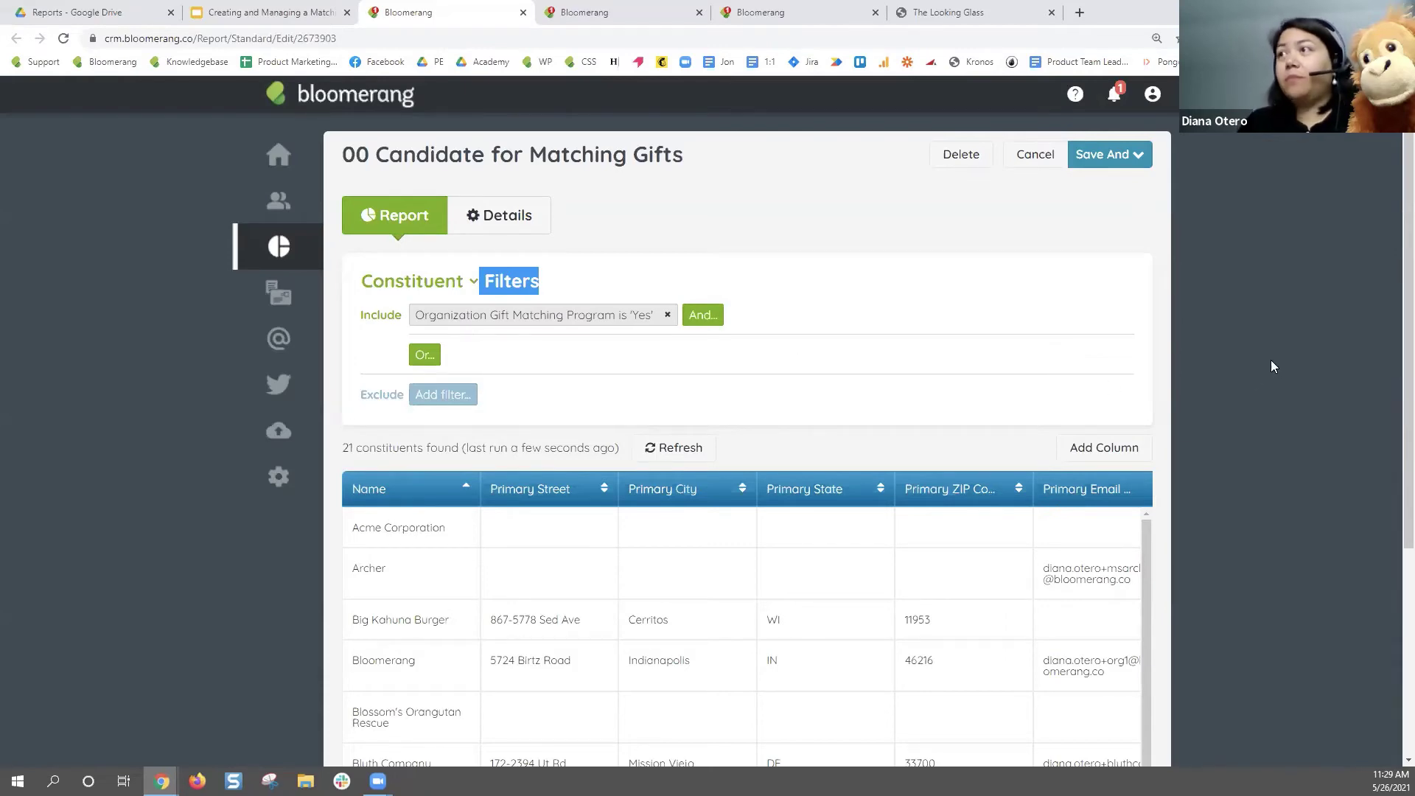
Scroll through the 21 constituents with their street, city, state, ZIP and email columns
scroll(1281, 349, down, 3)
scroll(1280, 349, down, 1)
scroll(471, 354, down, 2)
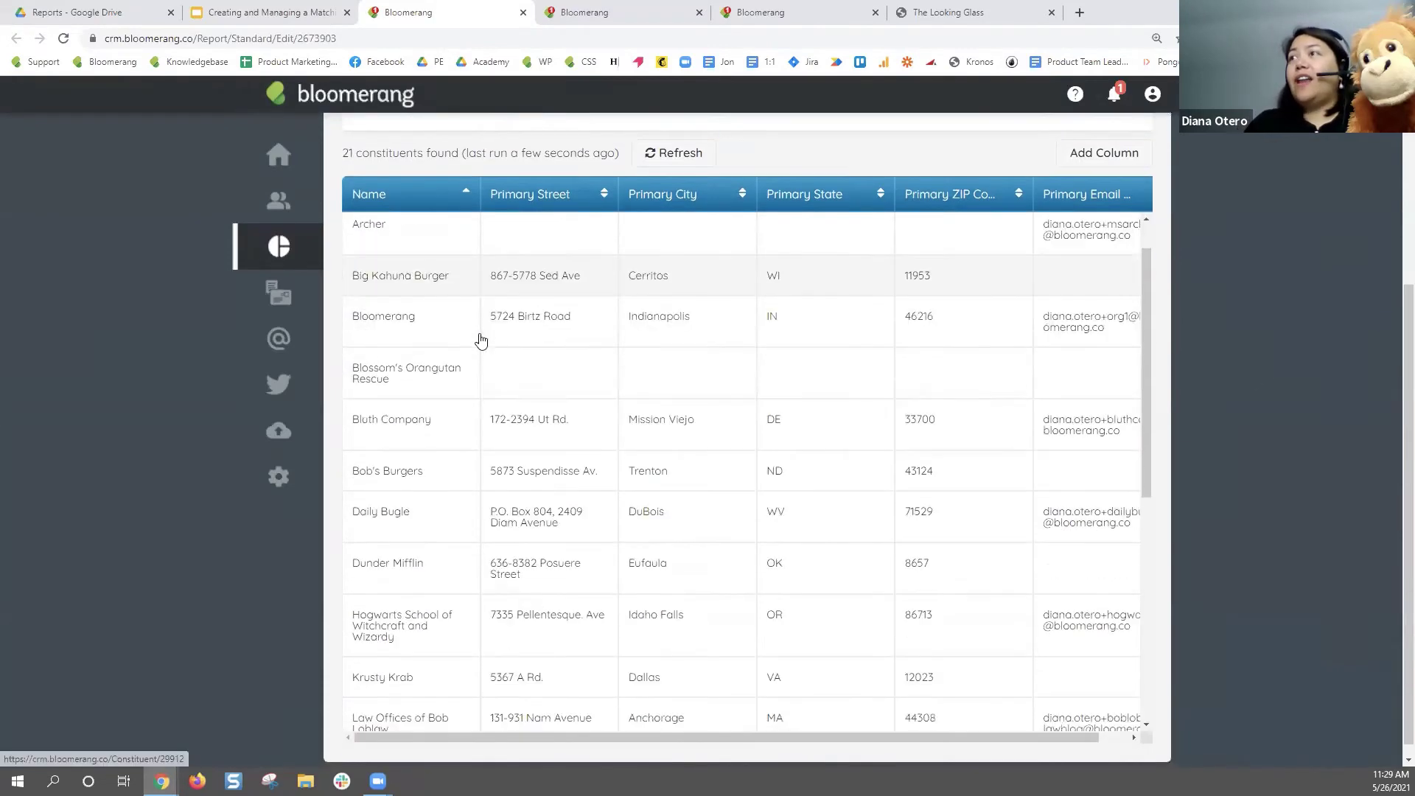
scroll(409, 298, up, 2)
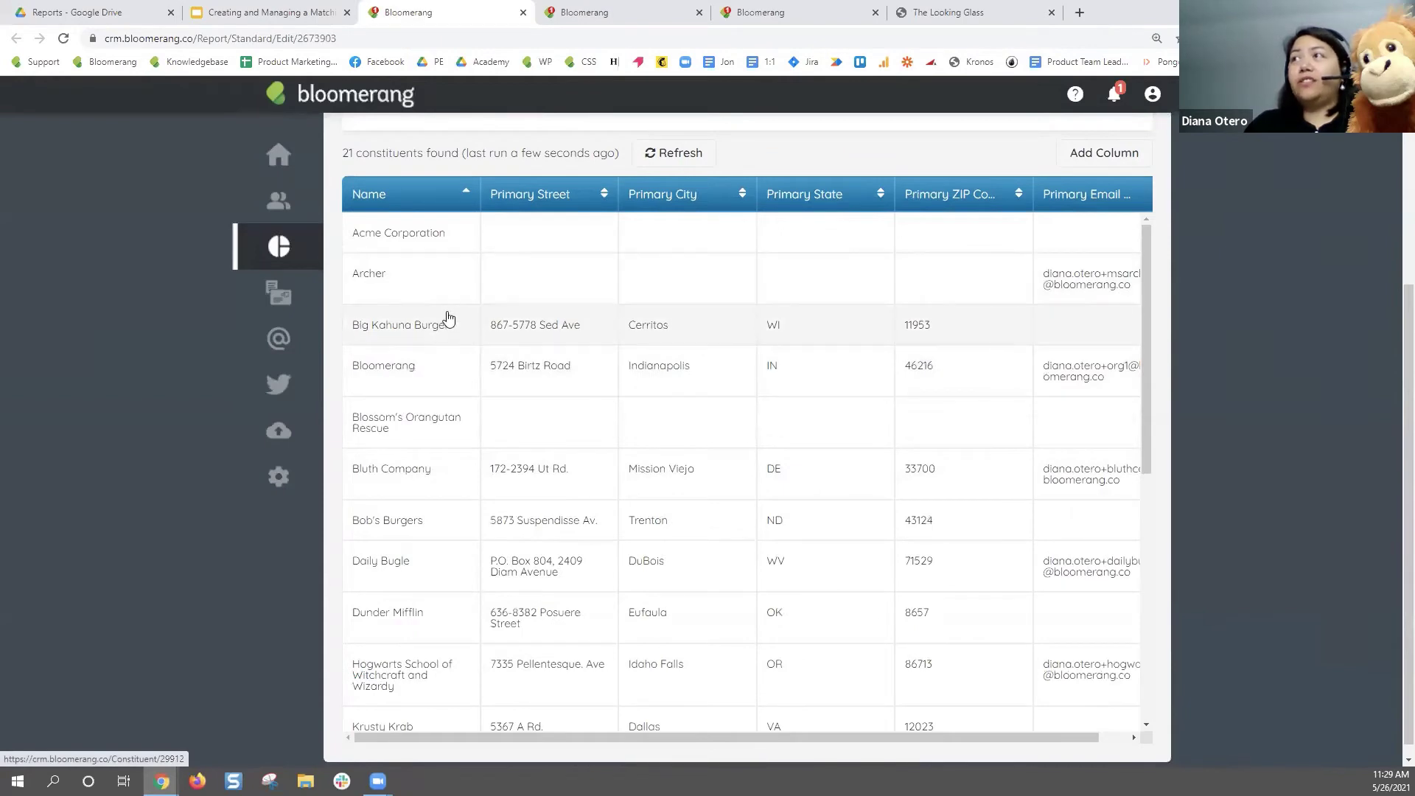
scroll(446, 317, down, 6)
scroll(465, 404, up, 6)
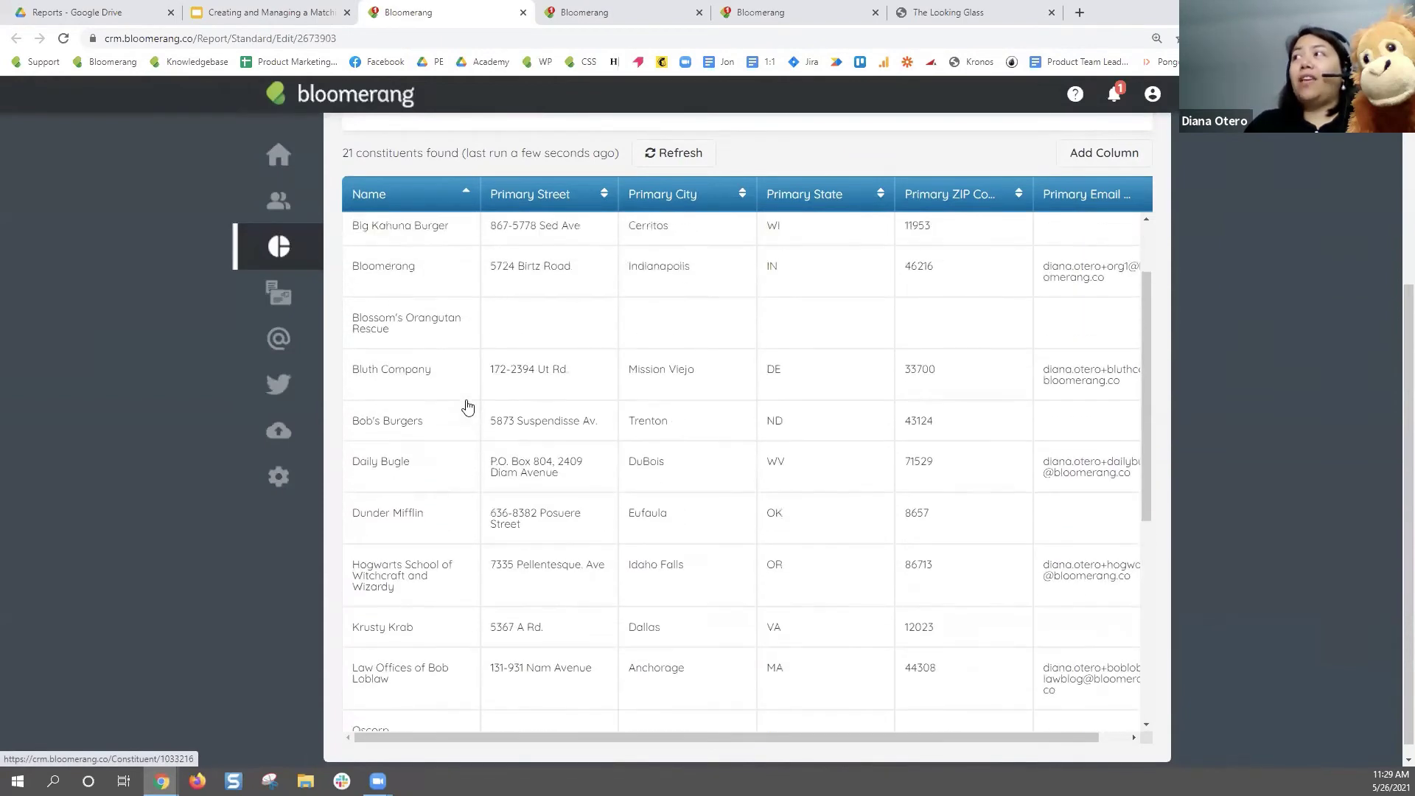
drag(709, 738, 819, 732)
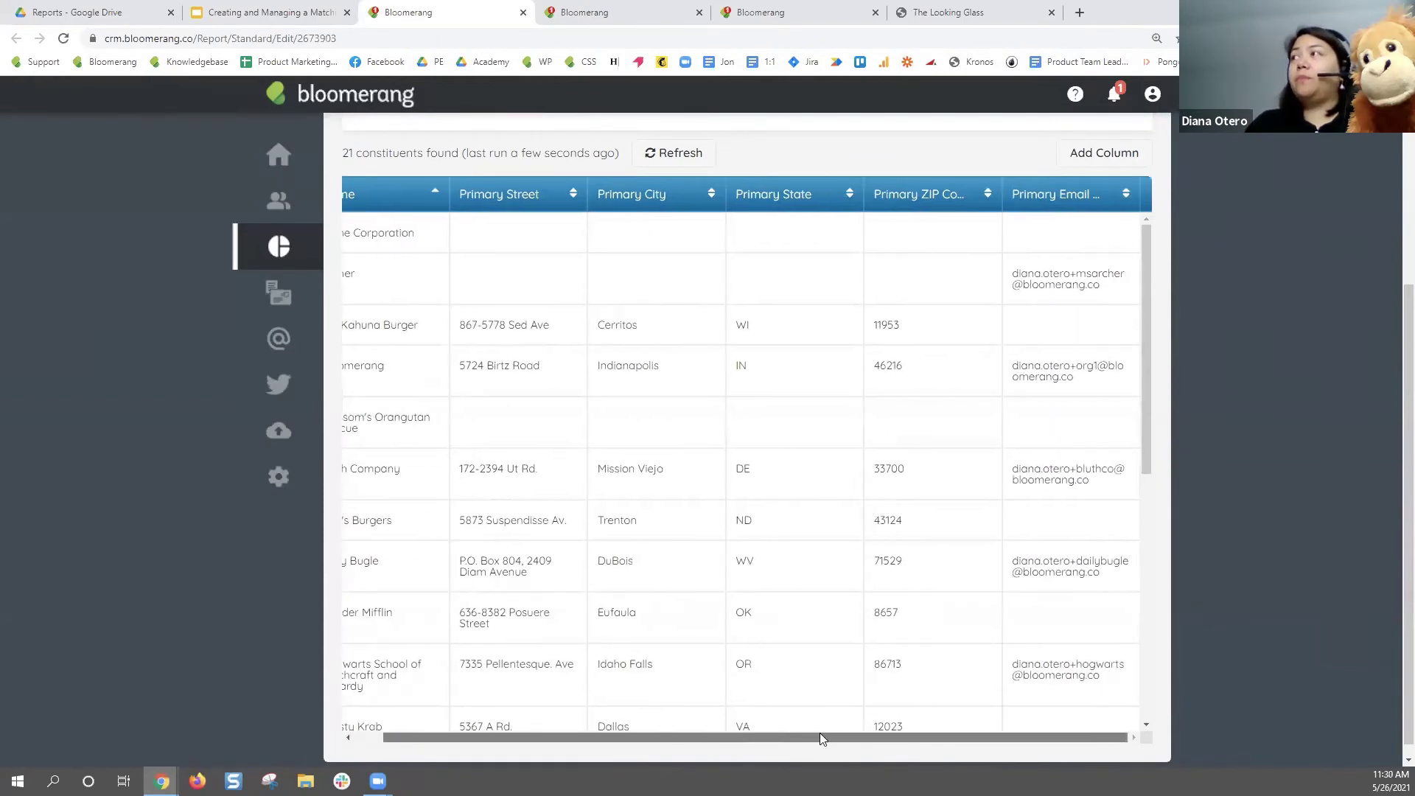
scroll(403, 636, up, 2)
scroll(1344, 532, down, 2)
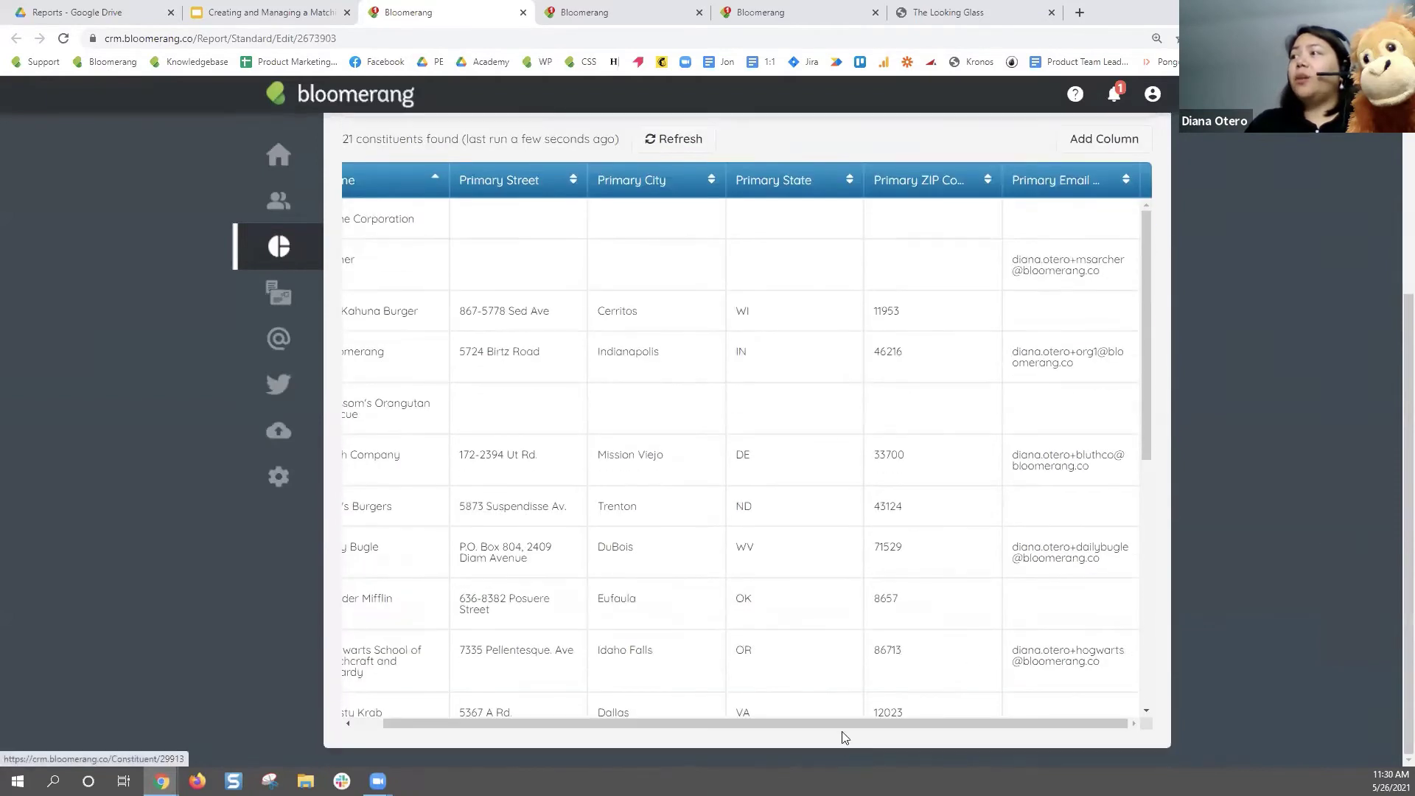
drag(846, 722, 743, 722)
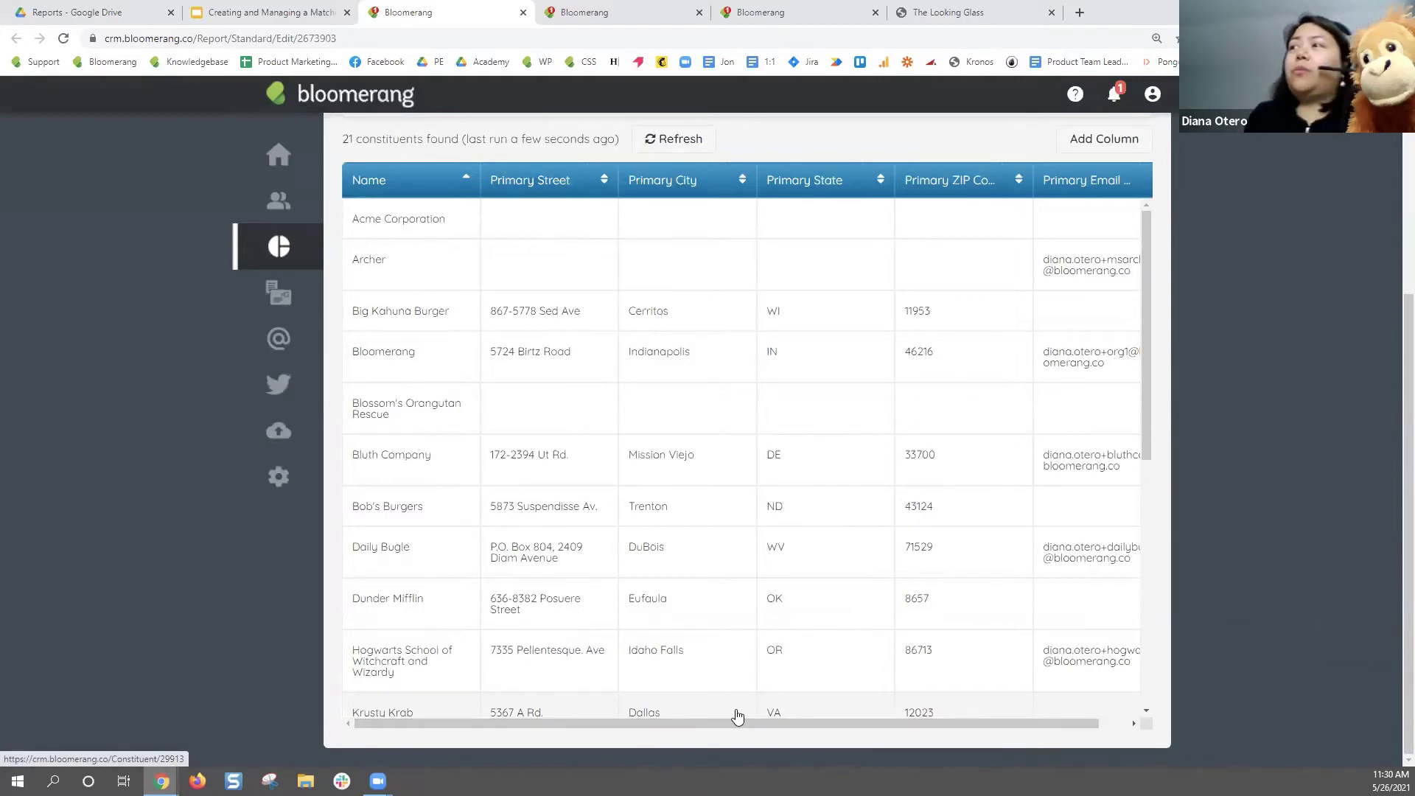
scroll(894, 498, up, 3)
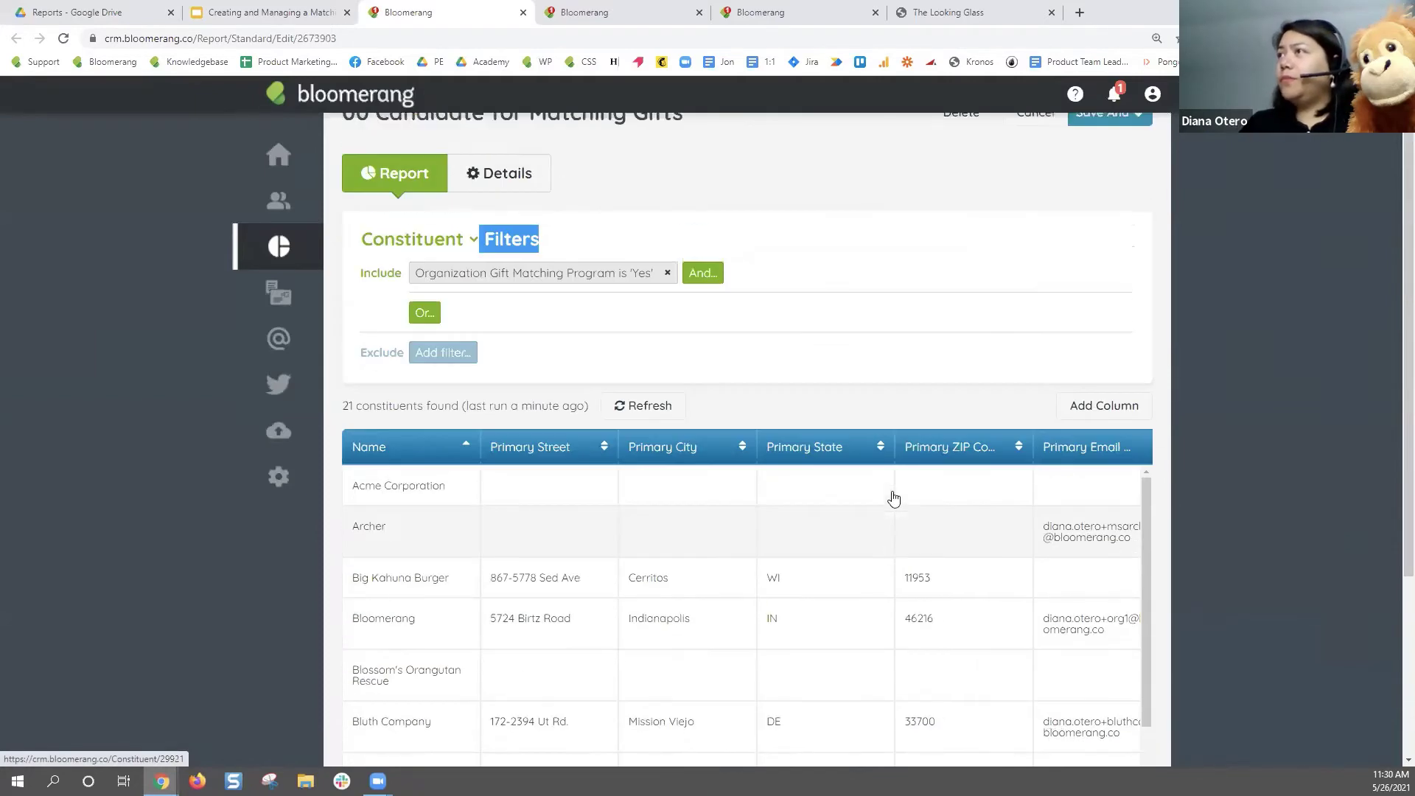
scroll(894, 498, up, 1)
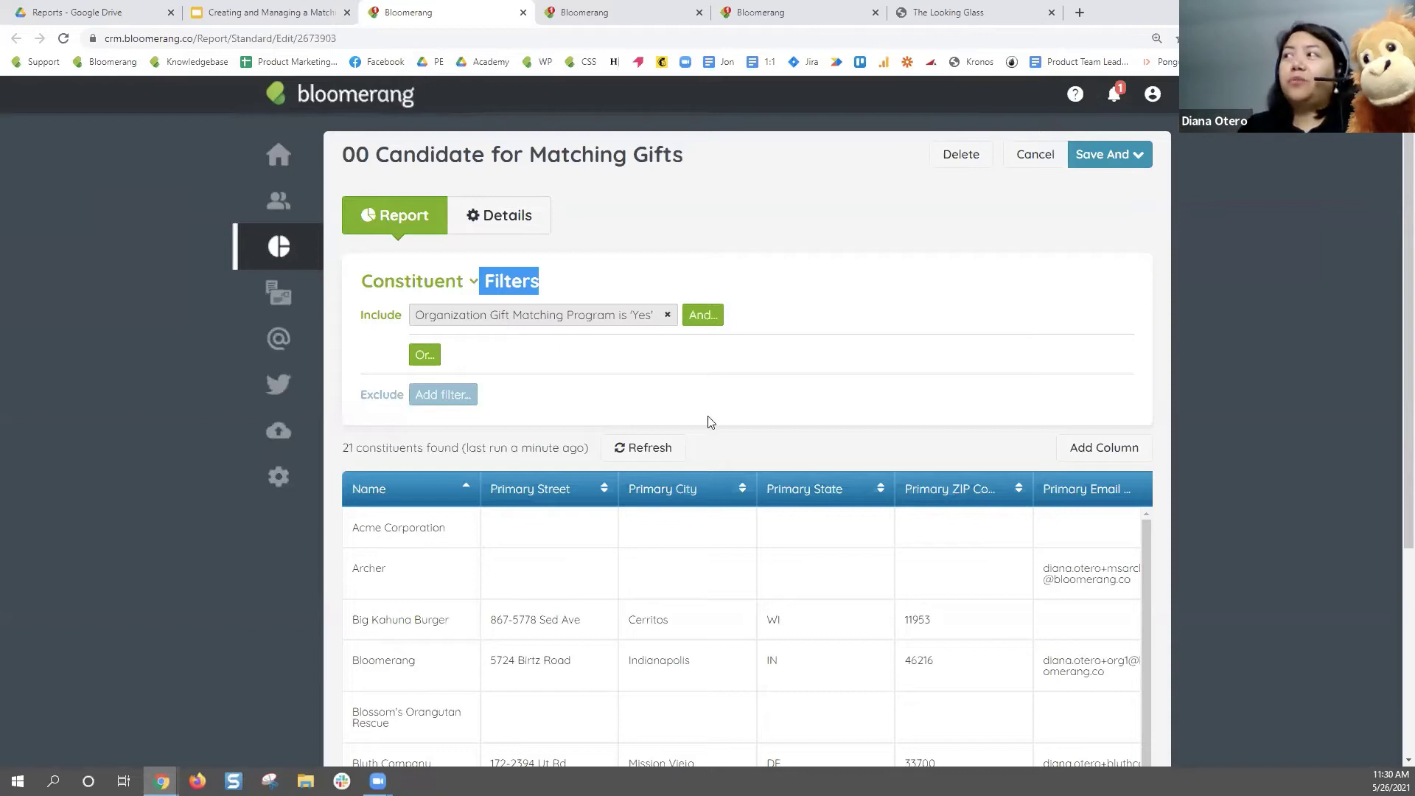
Add a Relationships column limited to the Employee role
click(1095, 457)
text(relation)
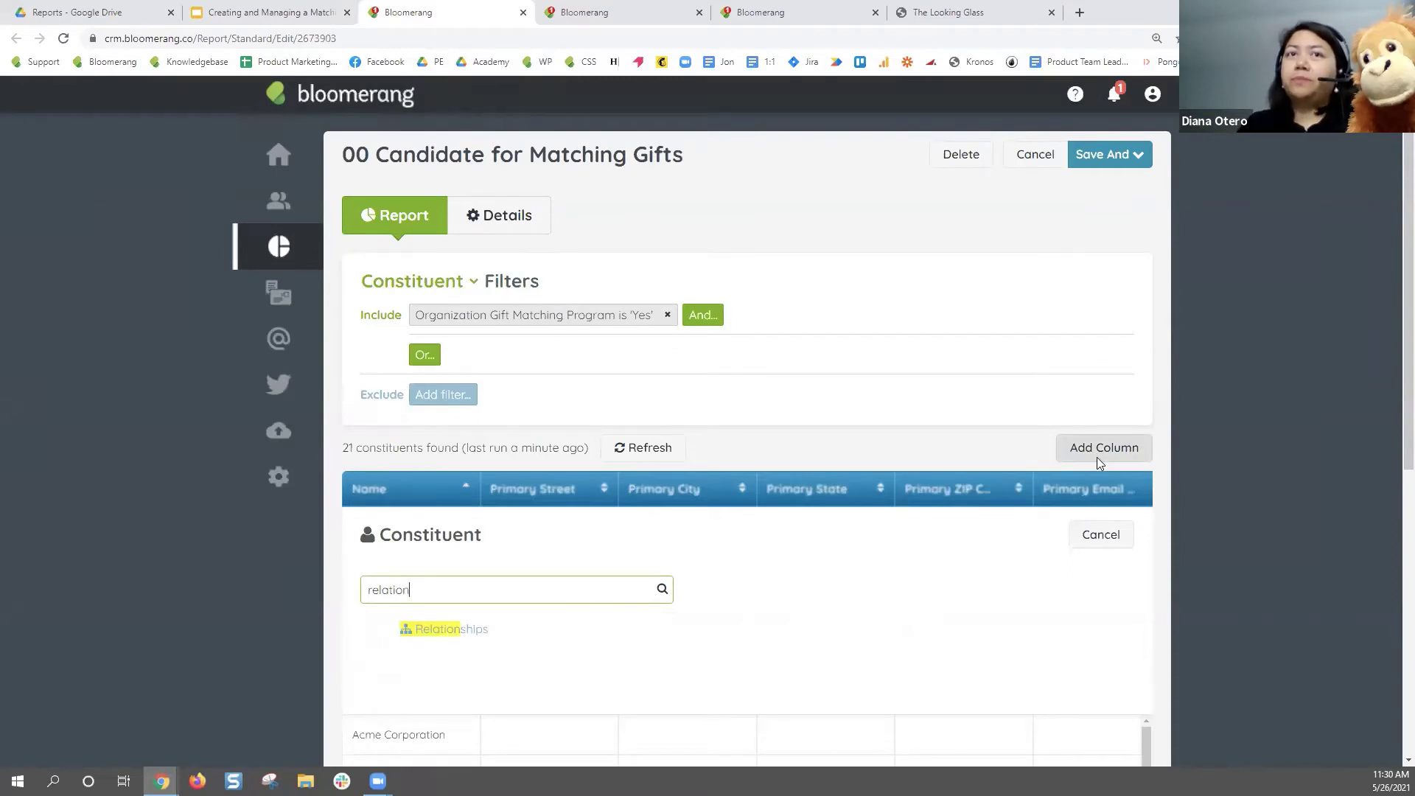
click(461, 631)
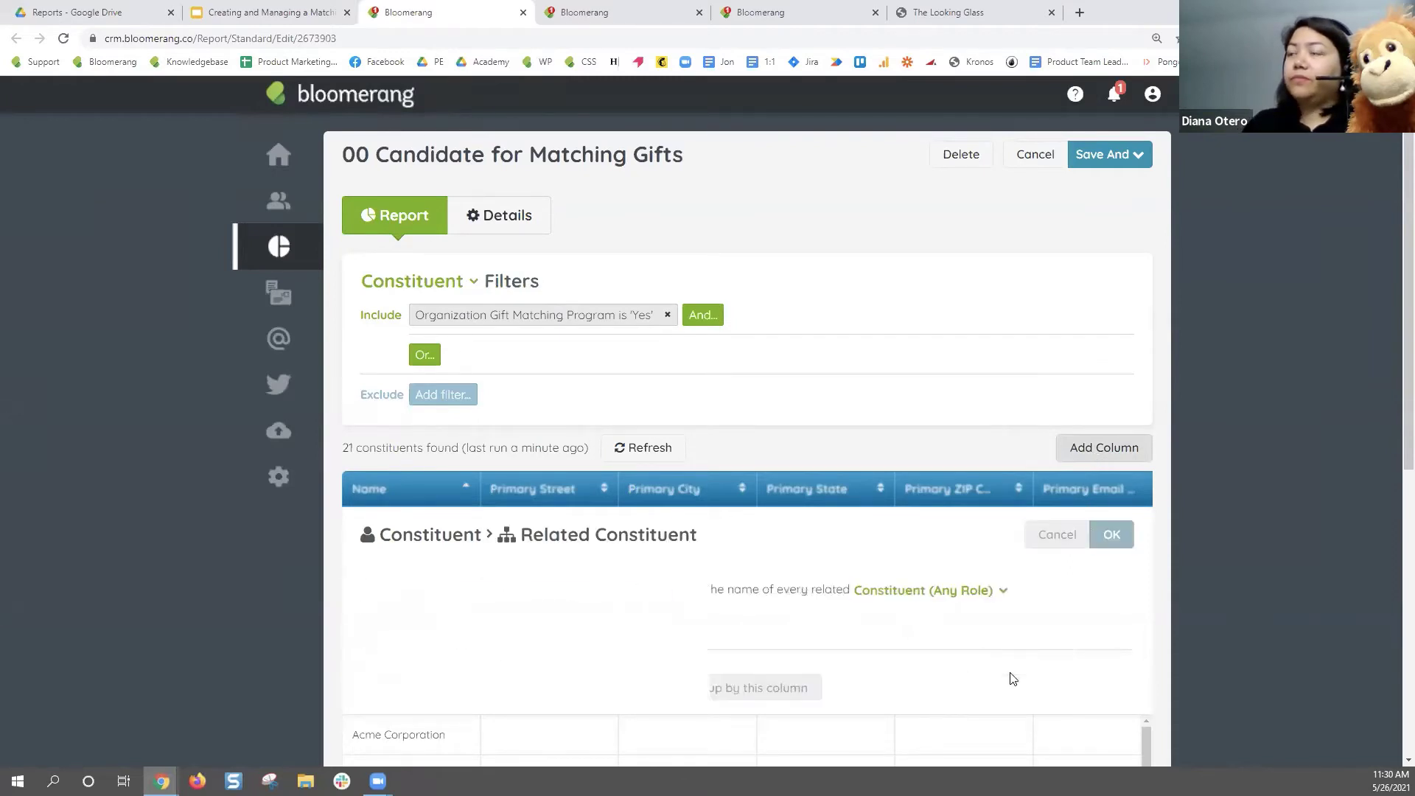
scroll(1270, 556, down, 4)
click(603, 297)
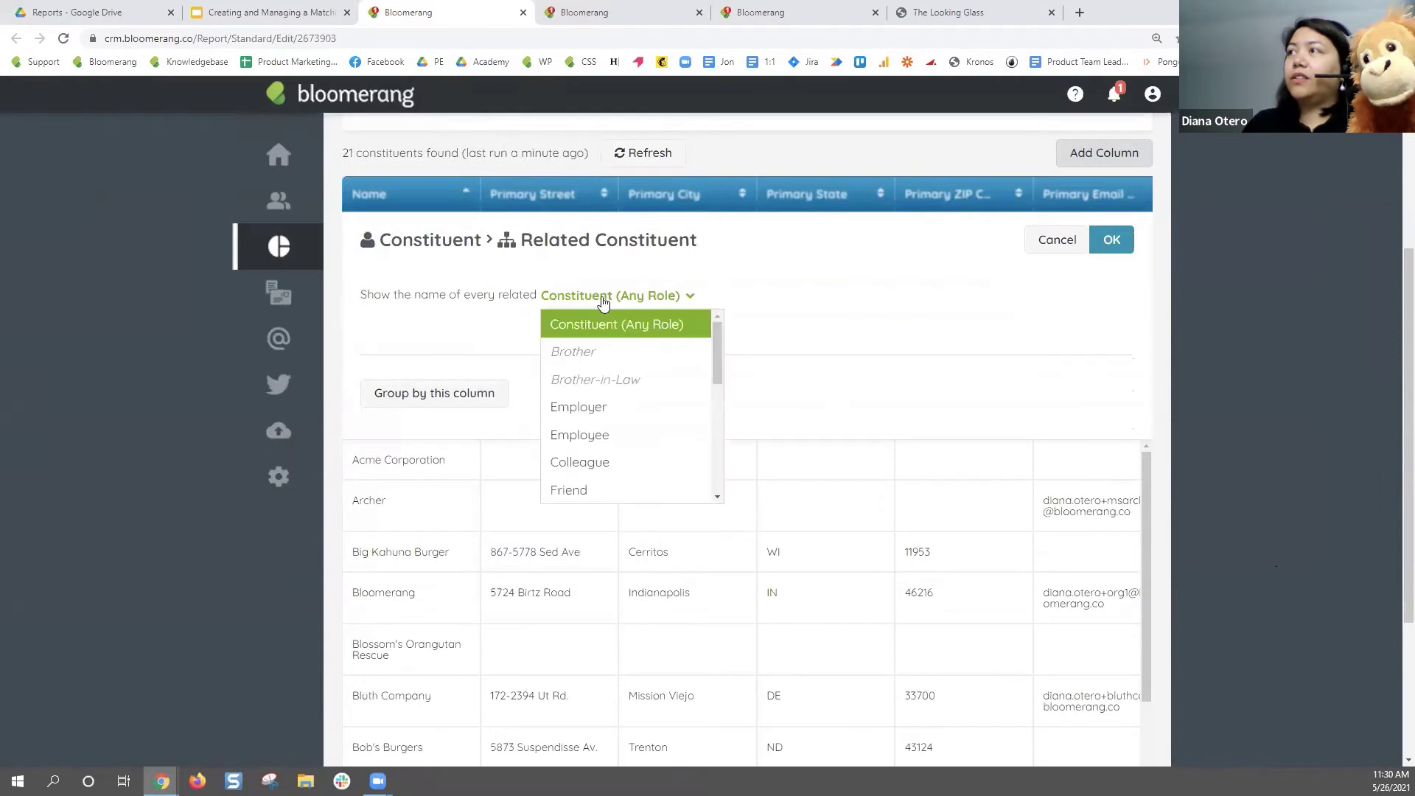
click(608, 434)
click(1110, 240)
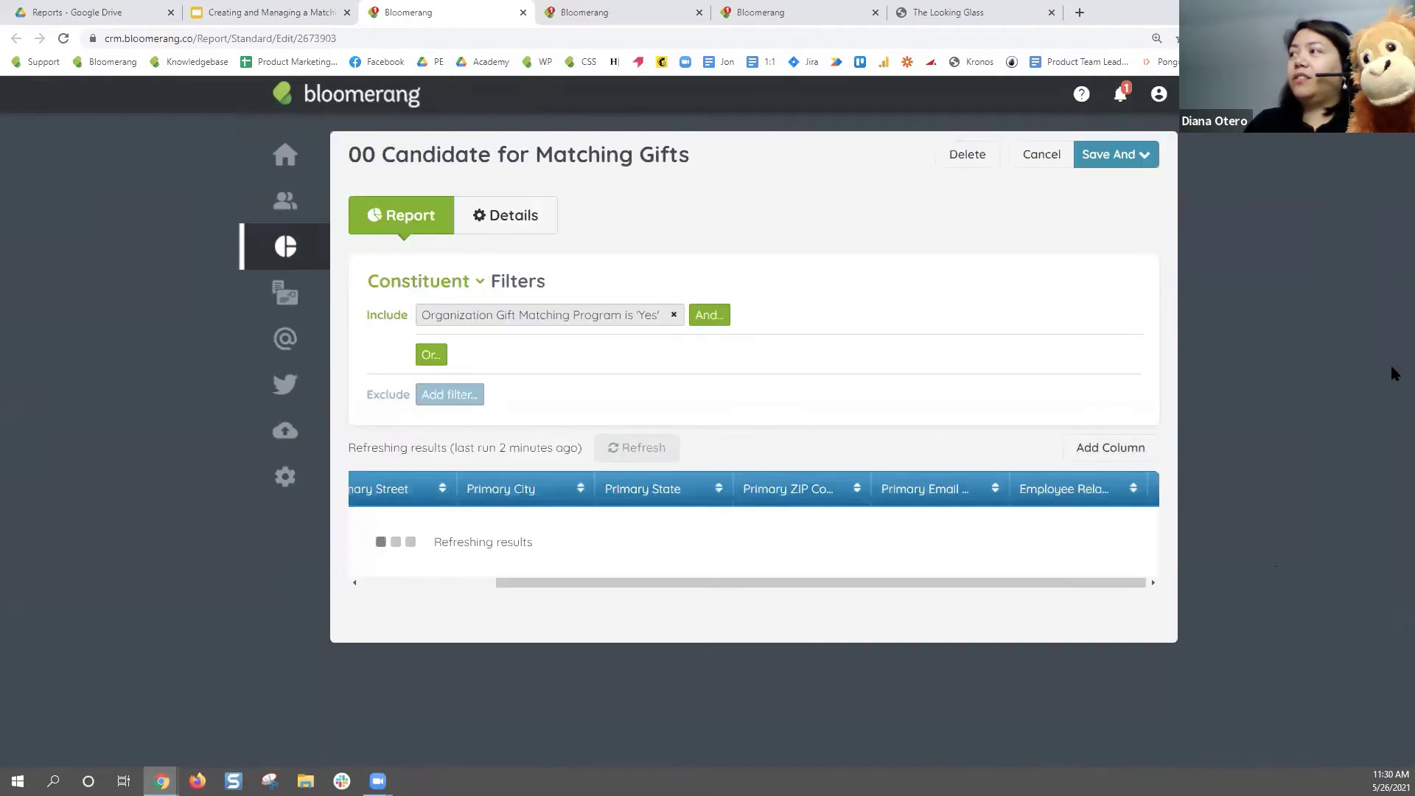
Move the Employee Relationships column to right after Name
scroll(1253, 434, down, 3)
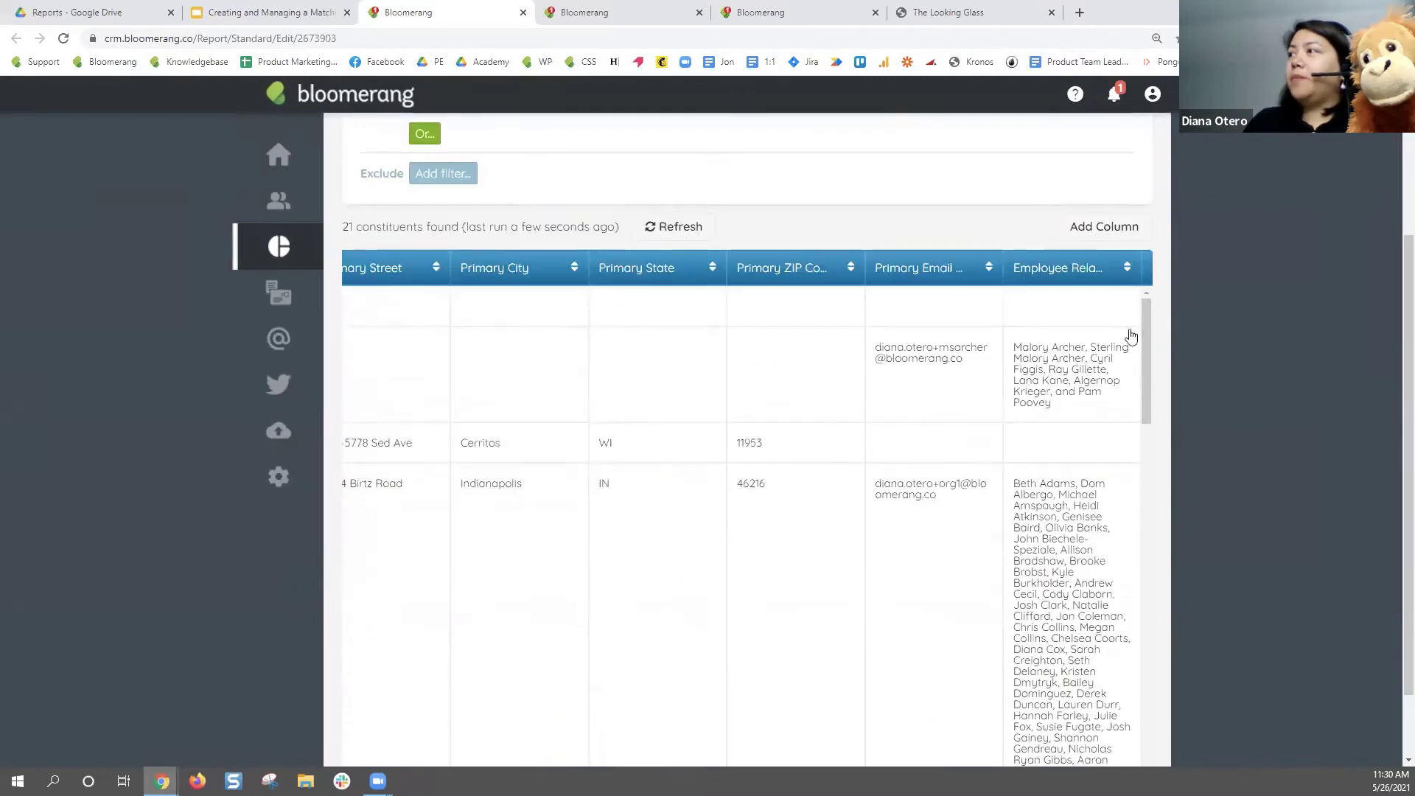
drag(1071, 274, 471, 280)
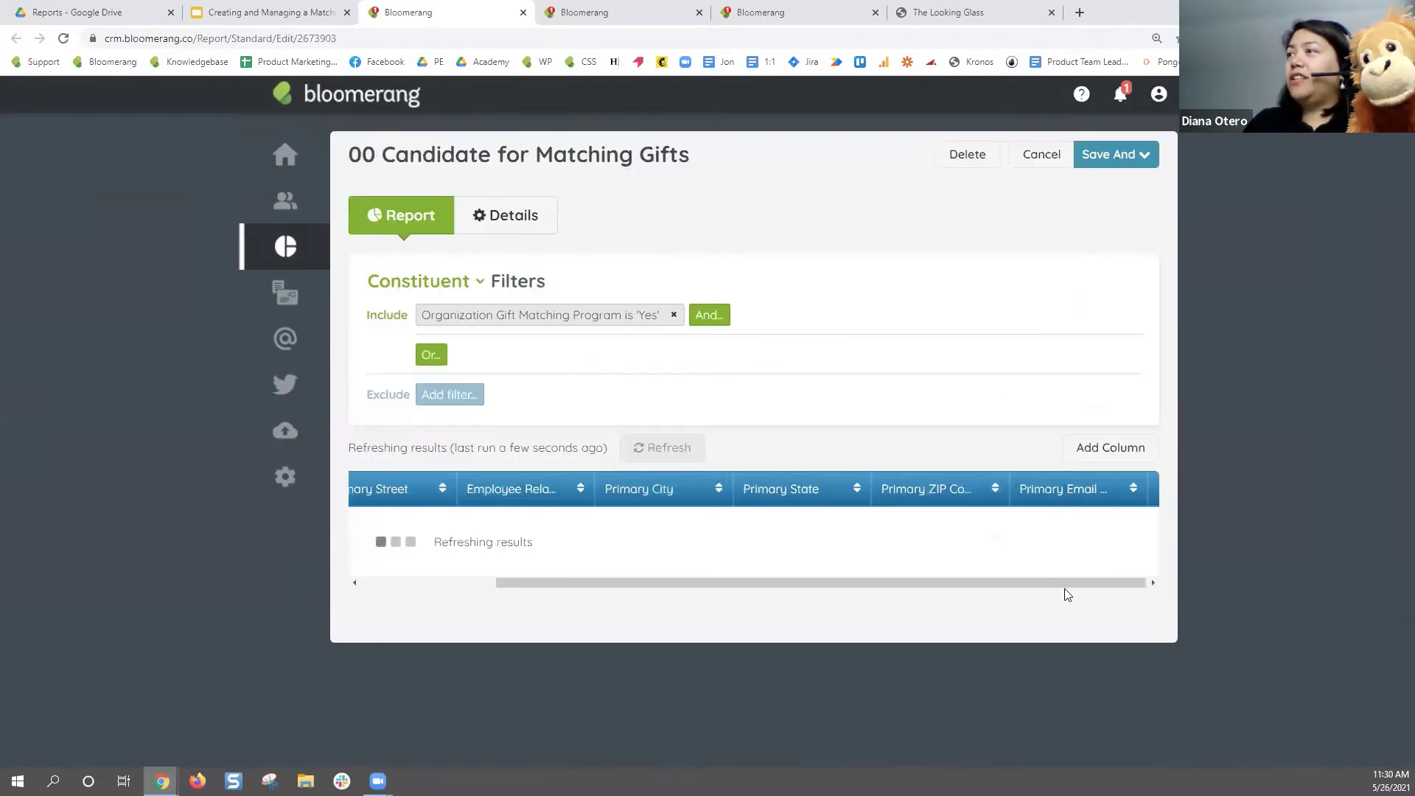
scroll(1308, 617, down, 1)
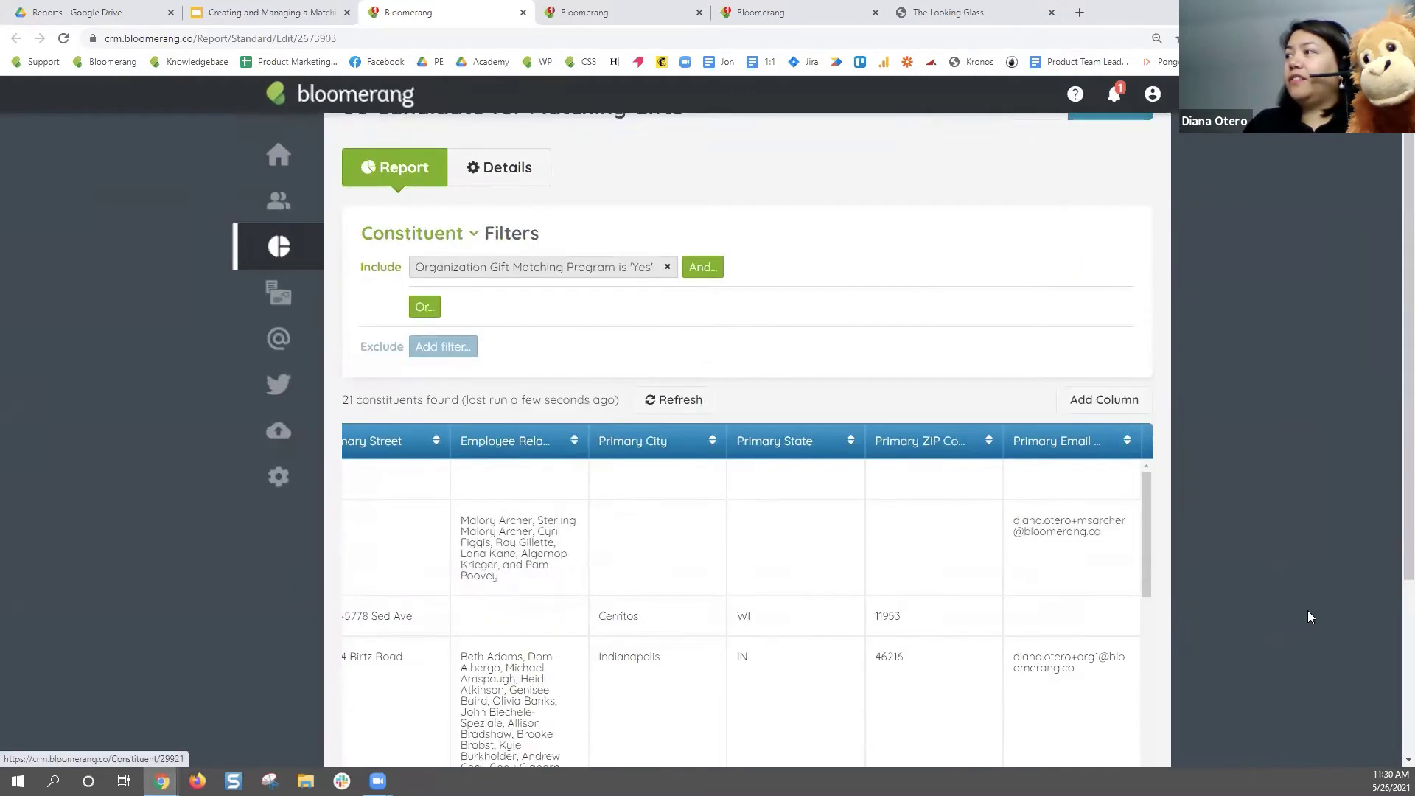
scroll(1308, 617, down, 3)
drag(1027, 721, 816, 720)
drag(676, 186, 502, 182)
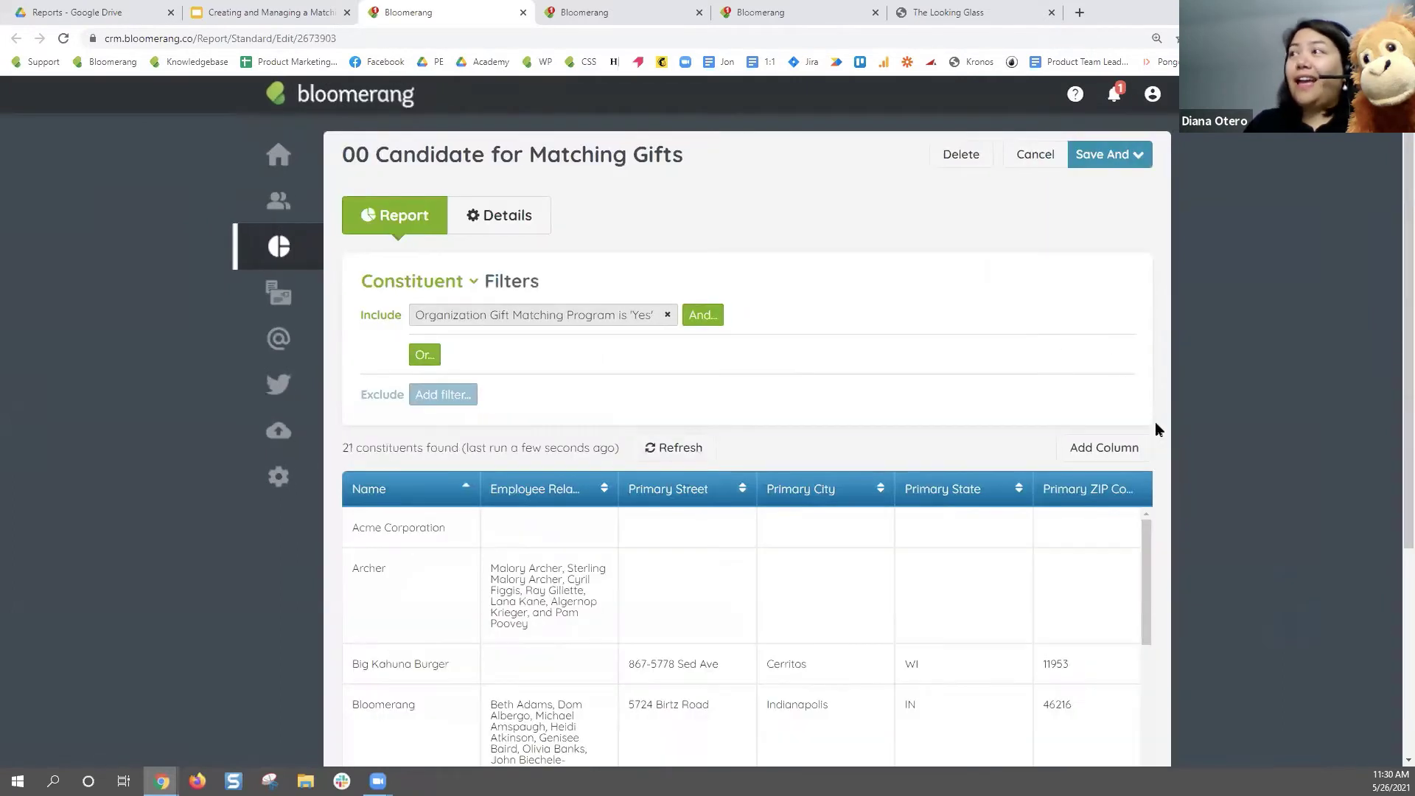
Add a Lifetime Revenue column to the candidate report
click(1101, 448)
text(lifetime)
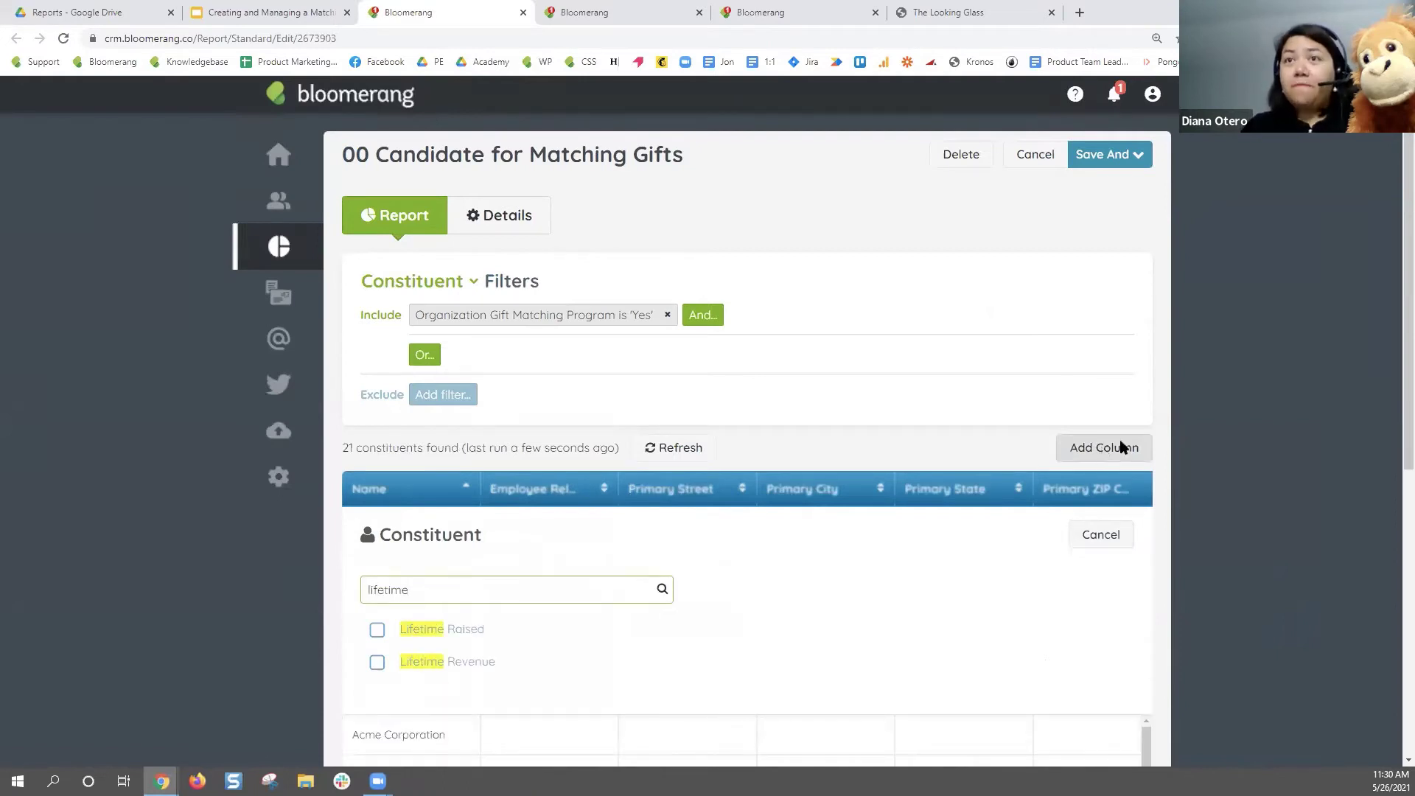
click(428, 667)
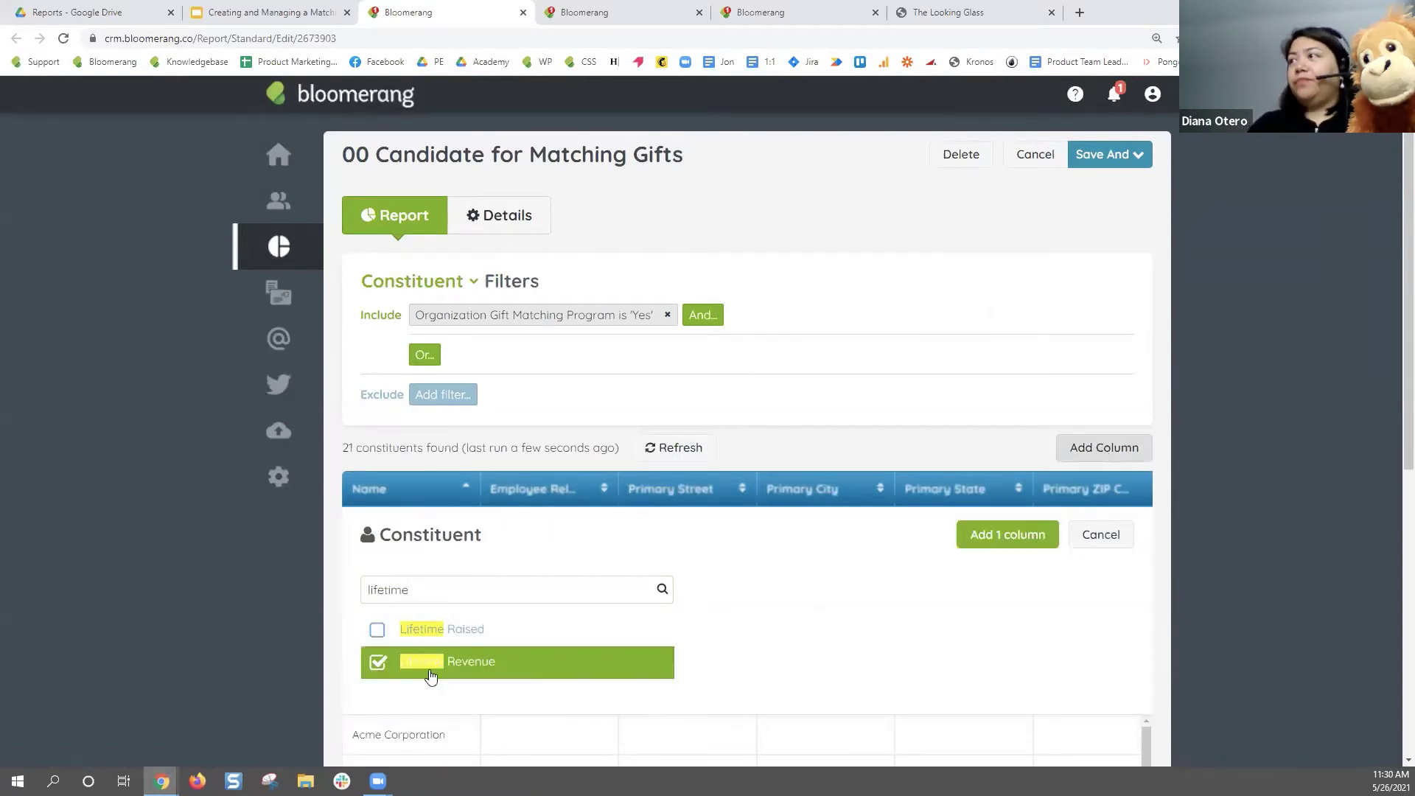
click(997, 541)
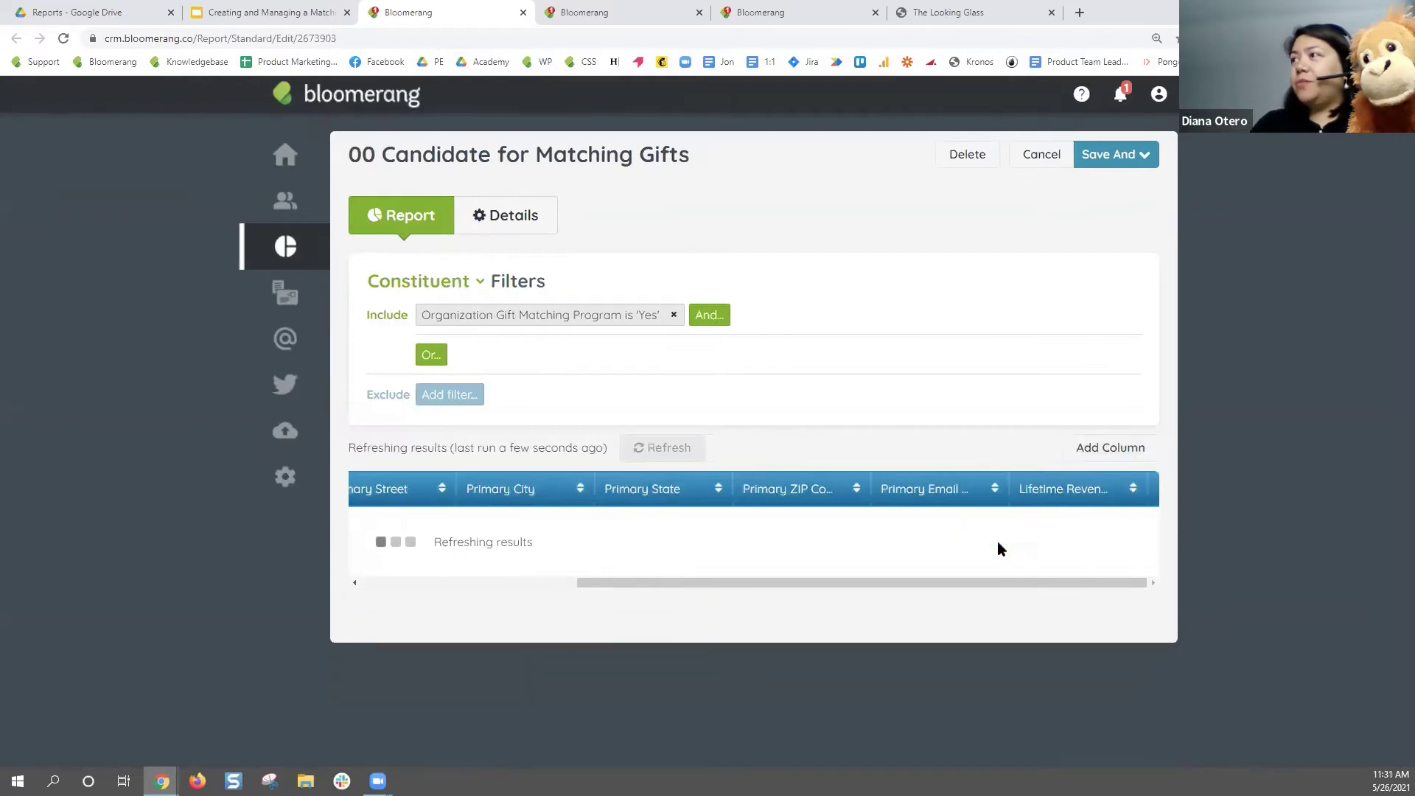
Move the Lifetime Revenue column to right after Name
drag(1058, 502, 479, 499)
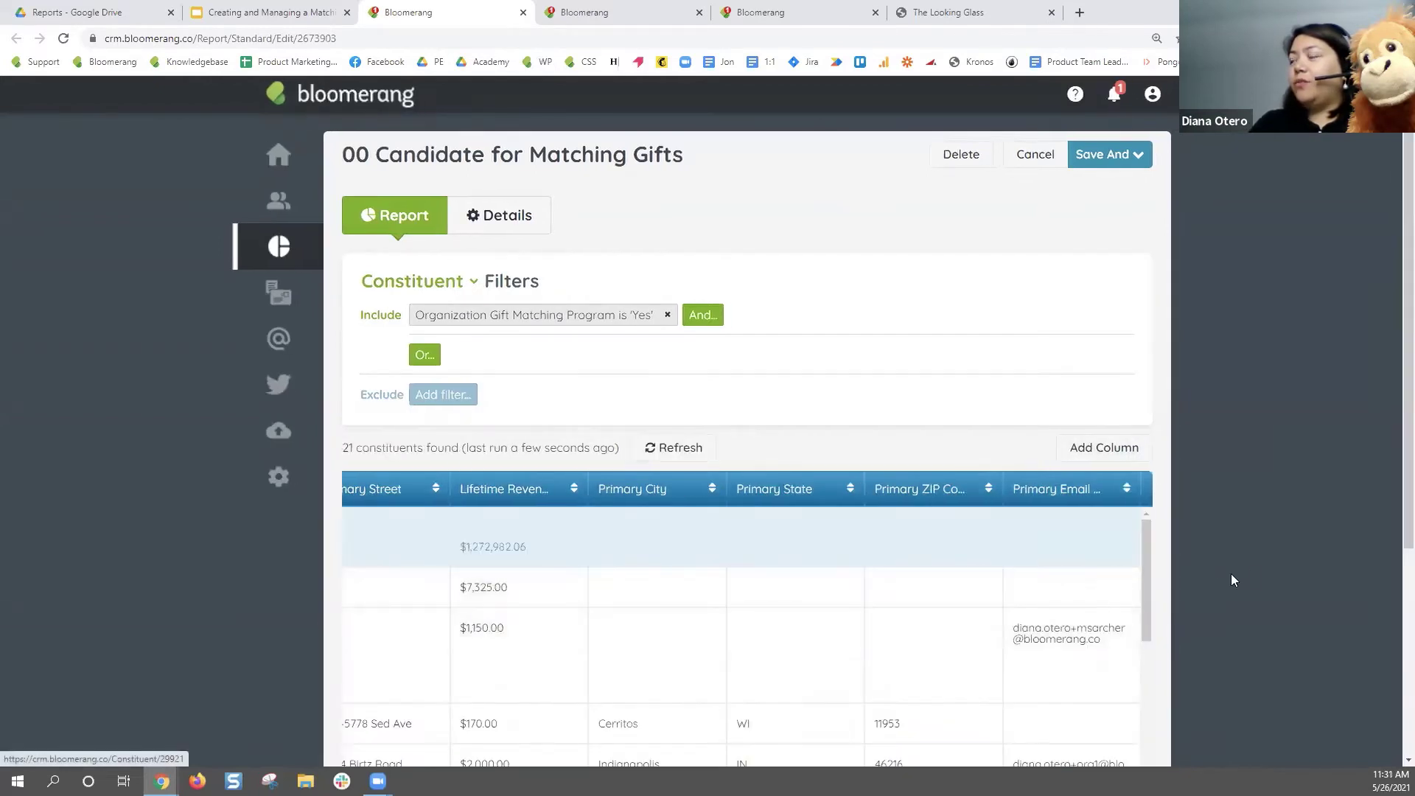
scroll(1231, 573, down, 4)
drag(843, 734, 628, 734)
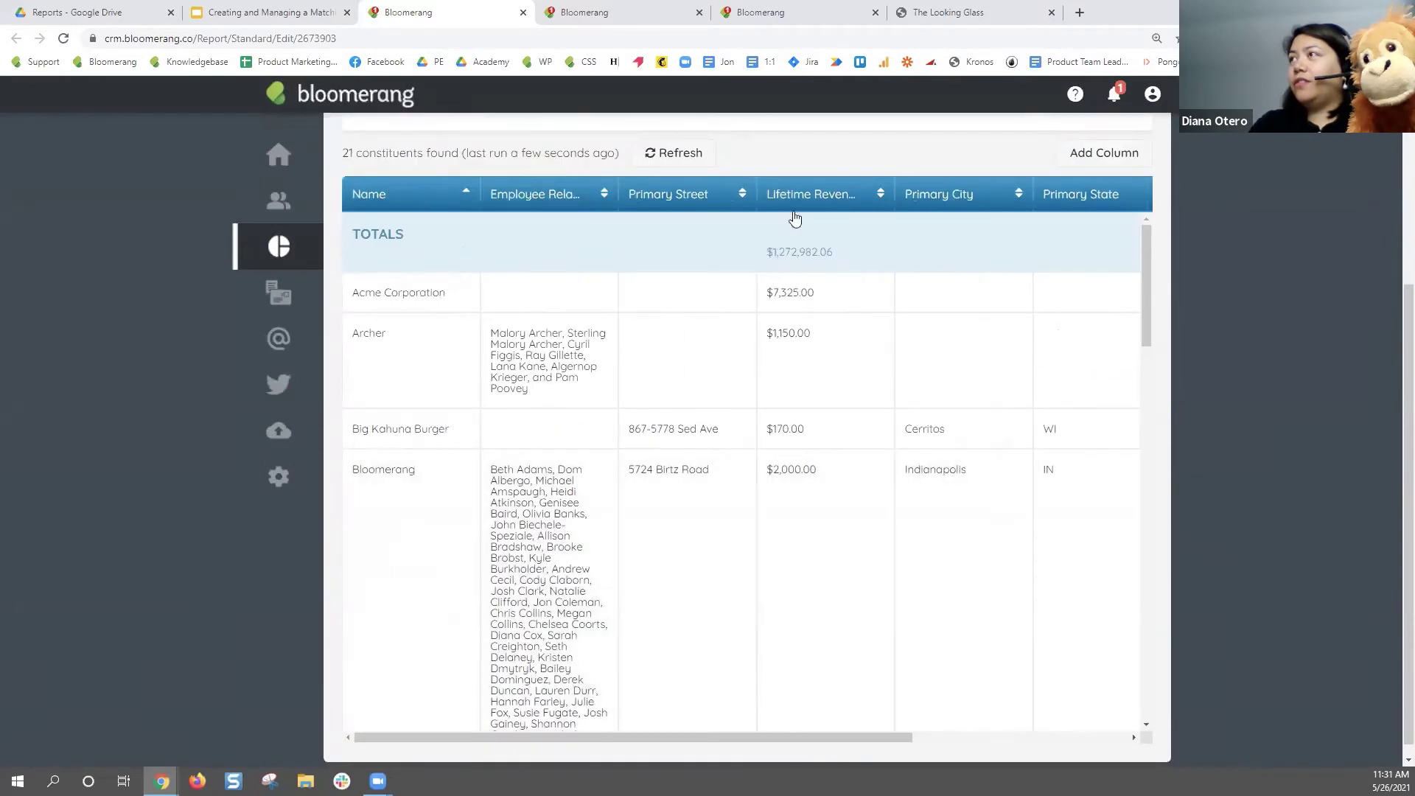
drag(672, 199, 491, 210)
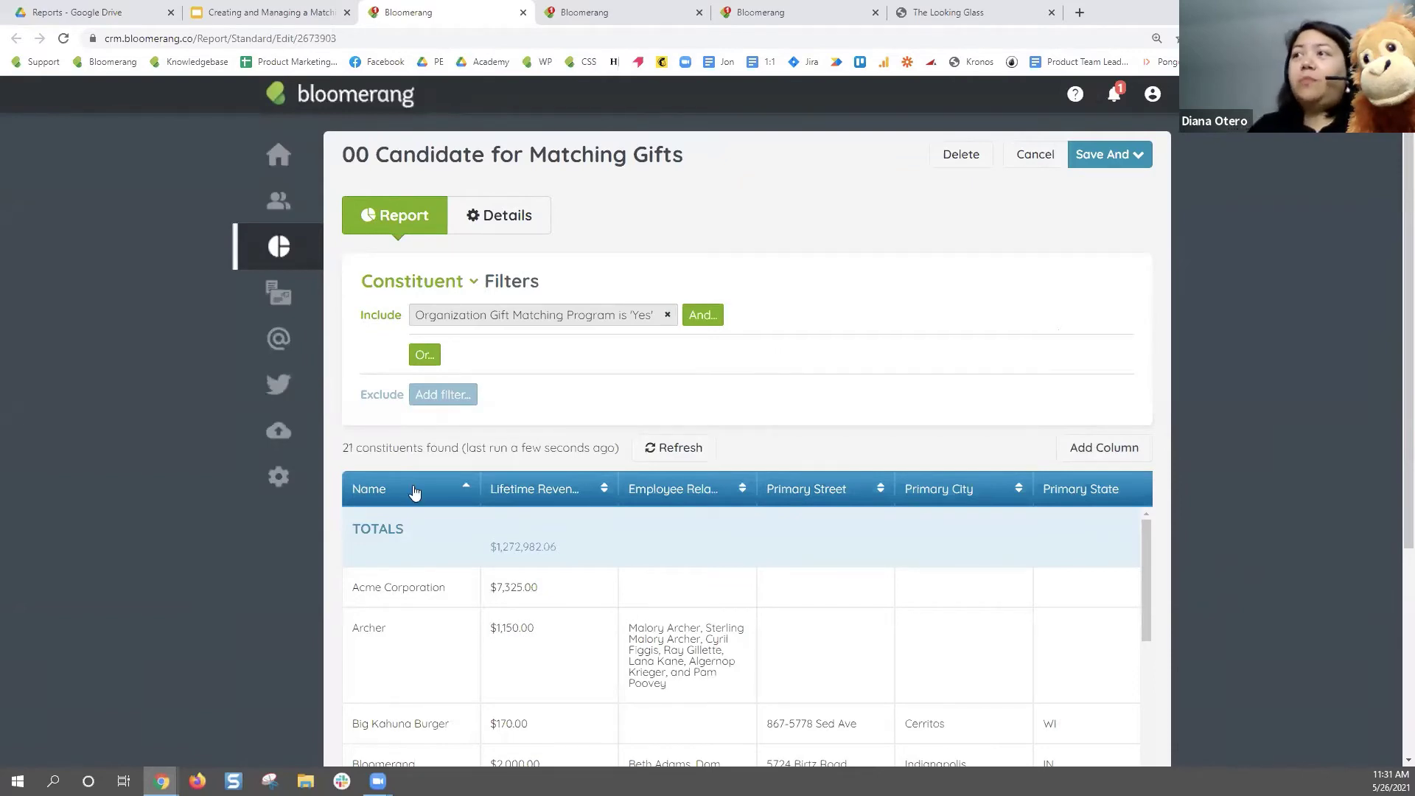
scroll(413, 515, down, 3)
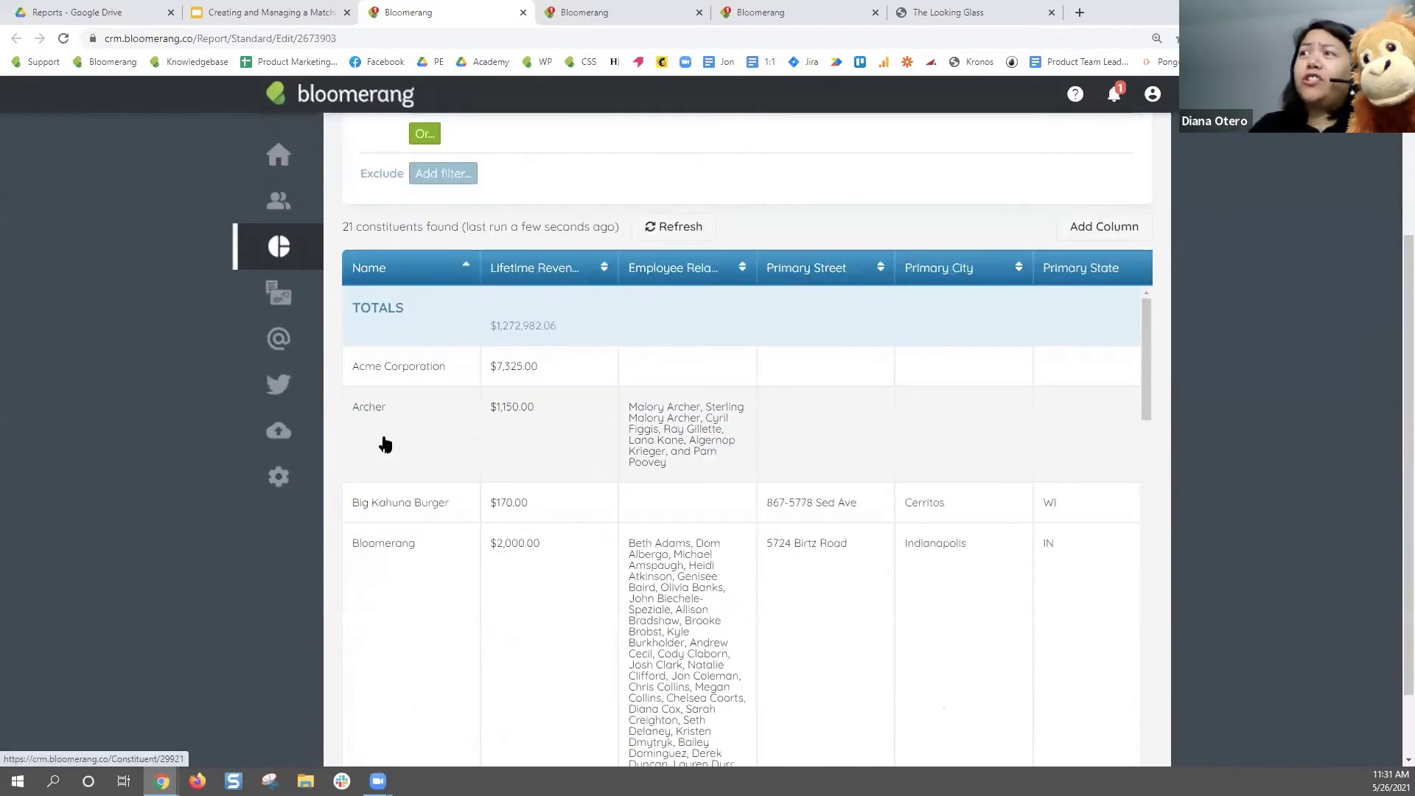
scroll(422, 428, down, 1)
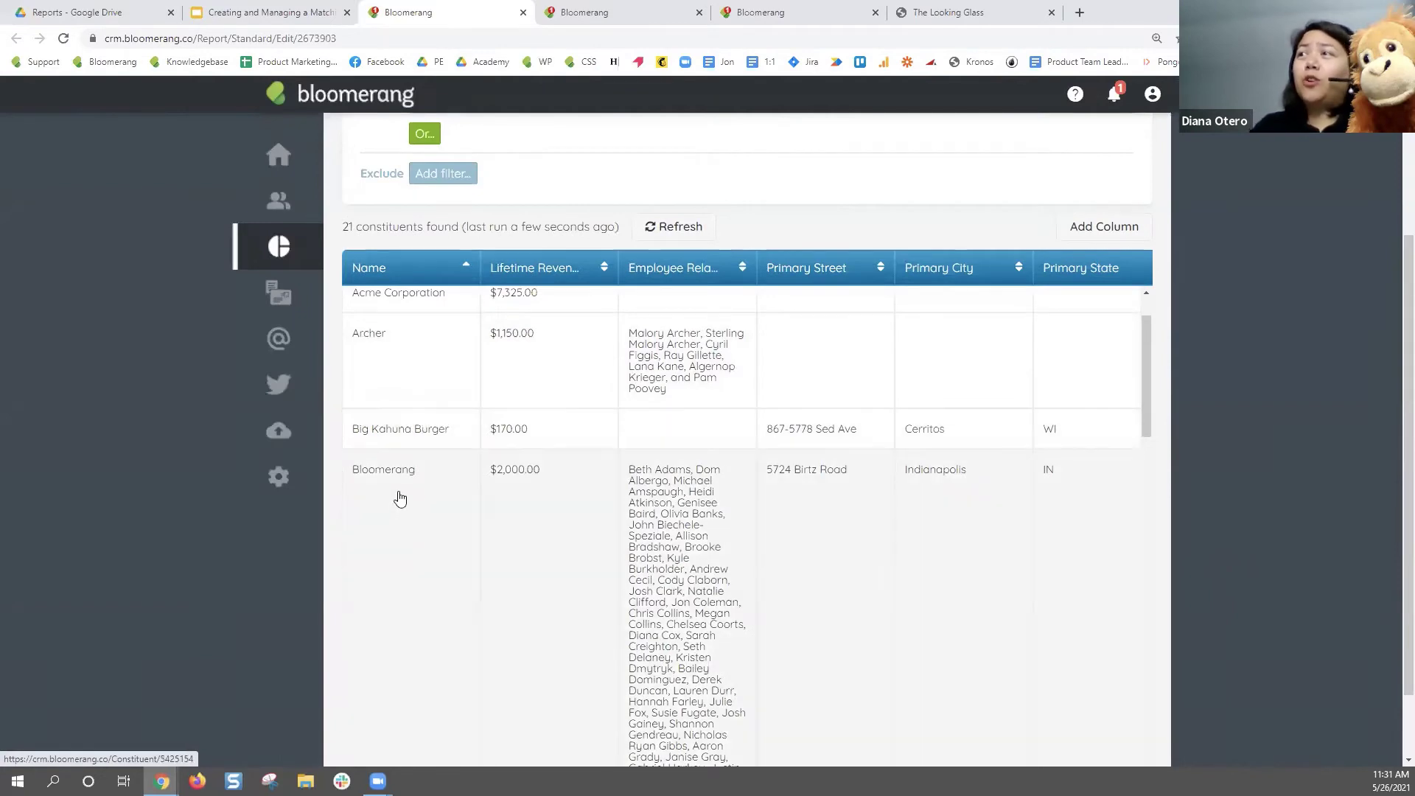
scroll(398, 493, down, 5)
scroll(502, 494, up, 7)
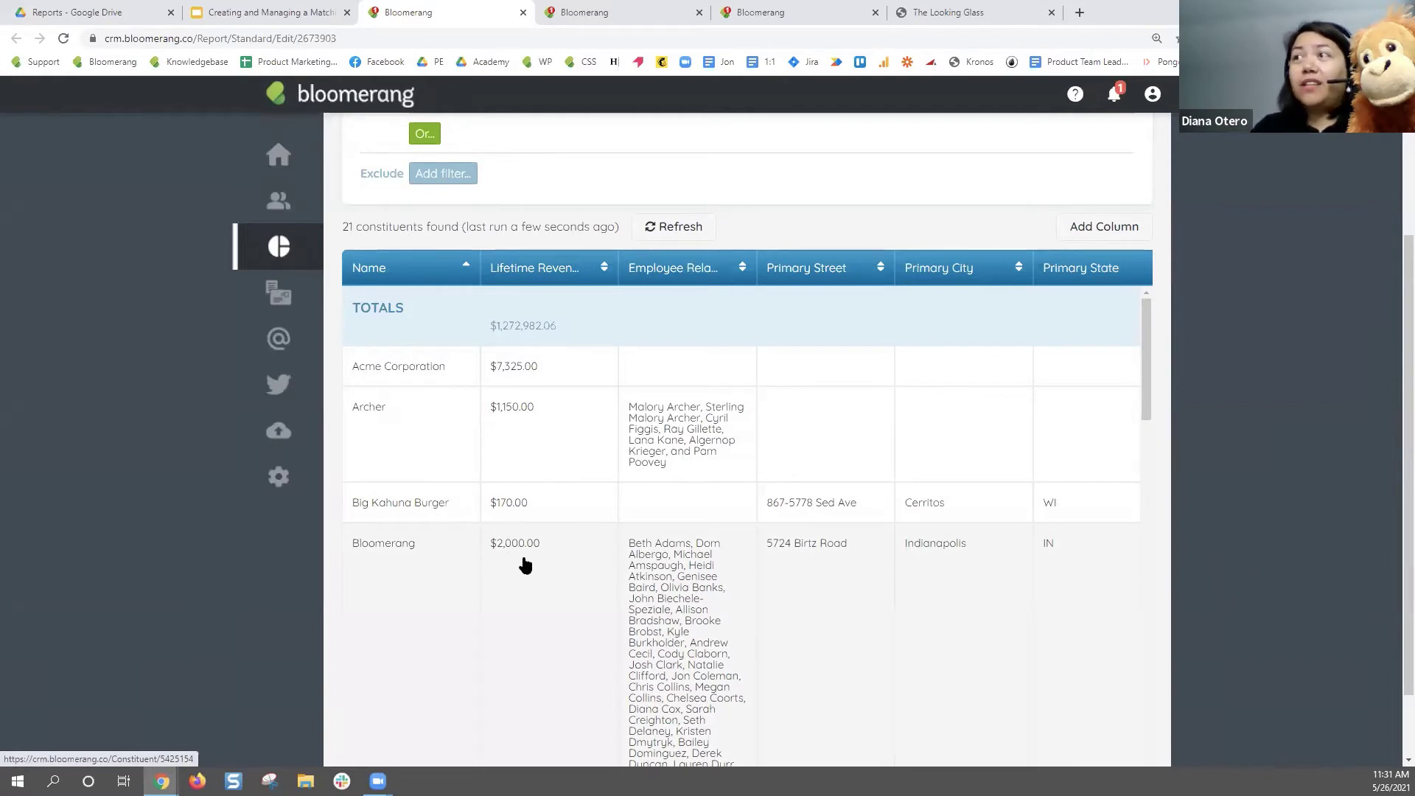
scroll(682, 597, down, 8)
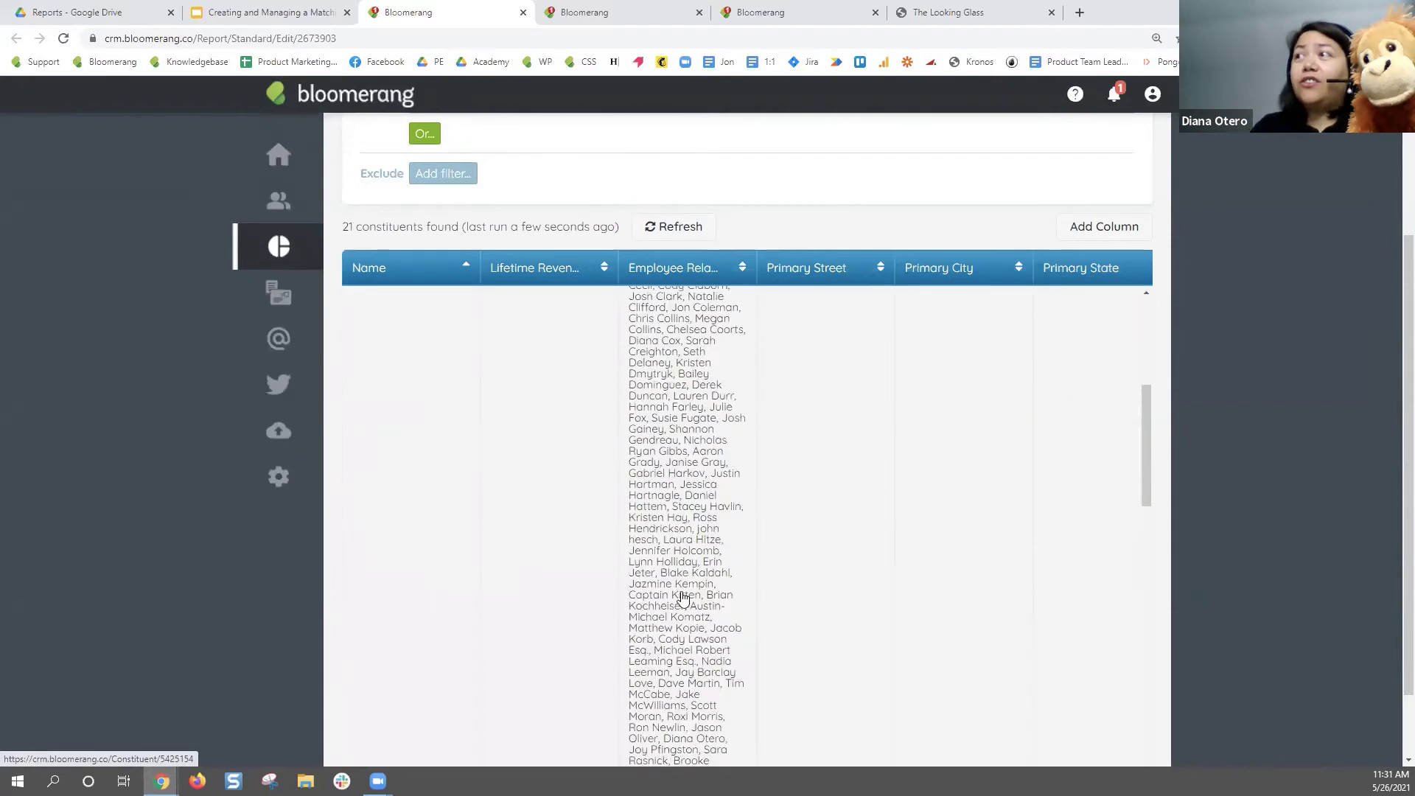
scroll(681, 597, down, 6)
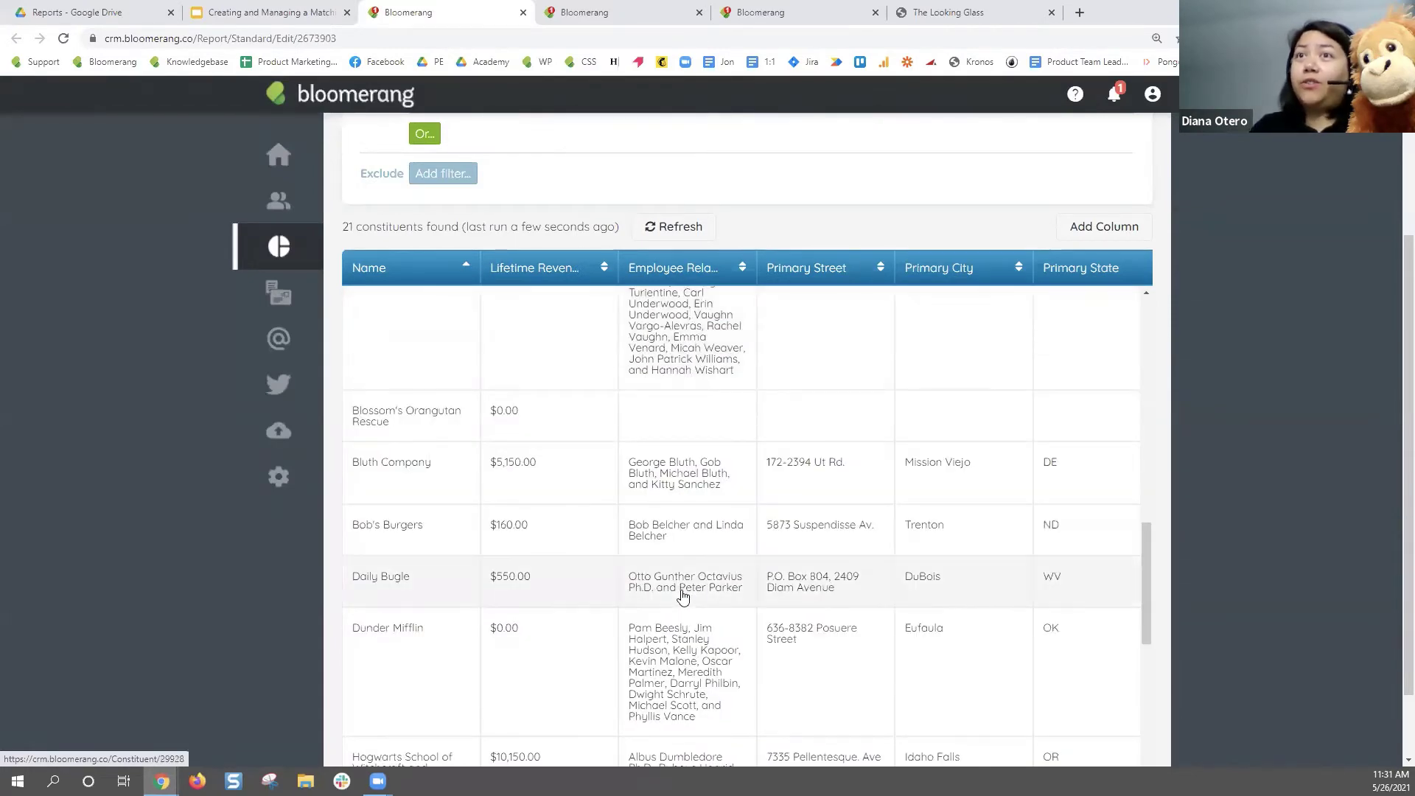
scroll(682, 597, up, 15)
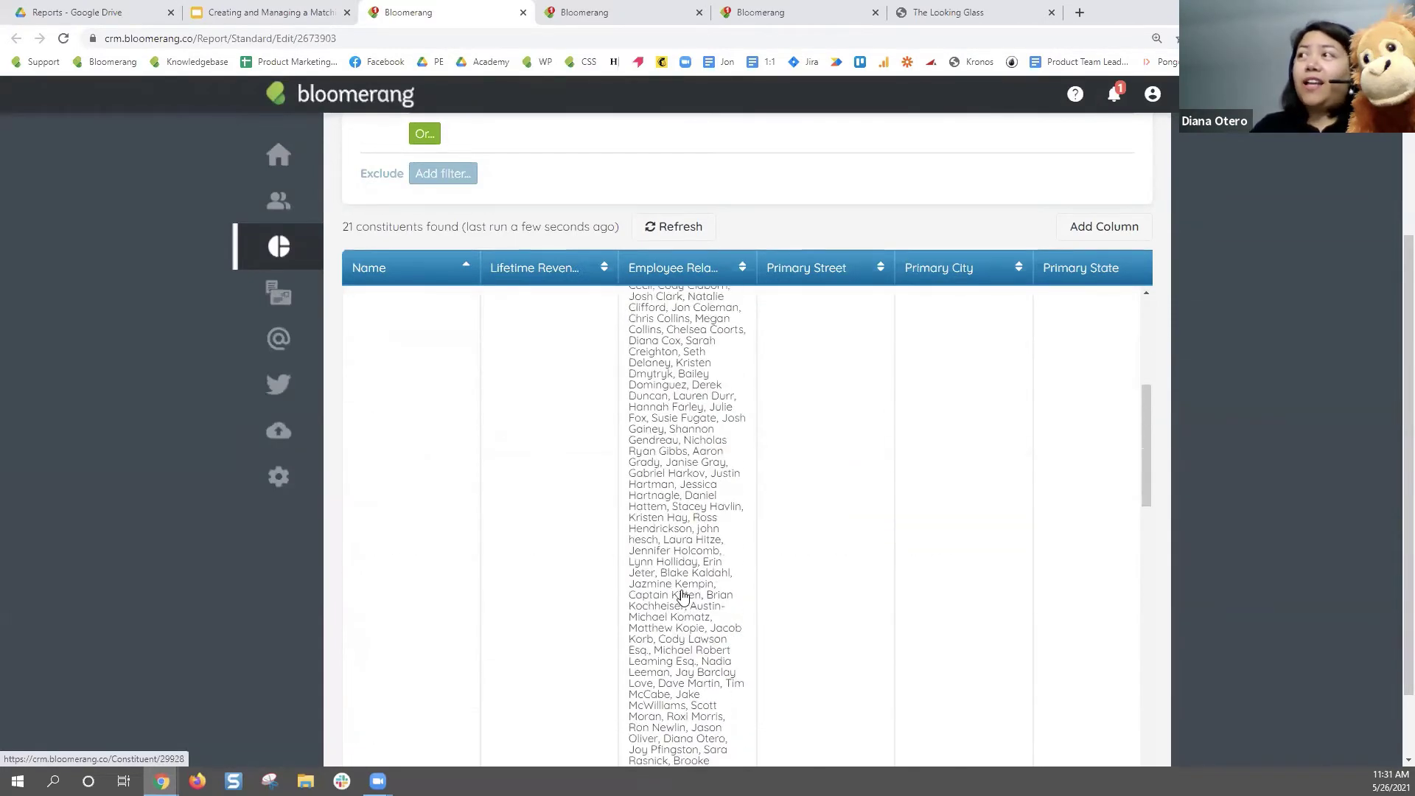
scroll(682, 597, up, 2)
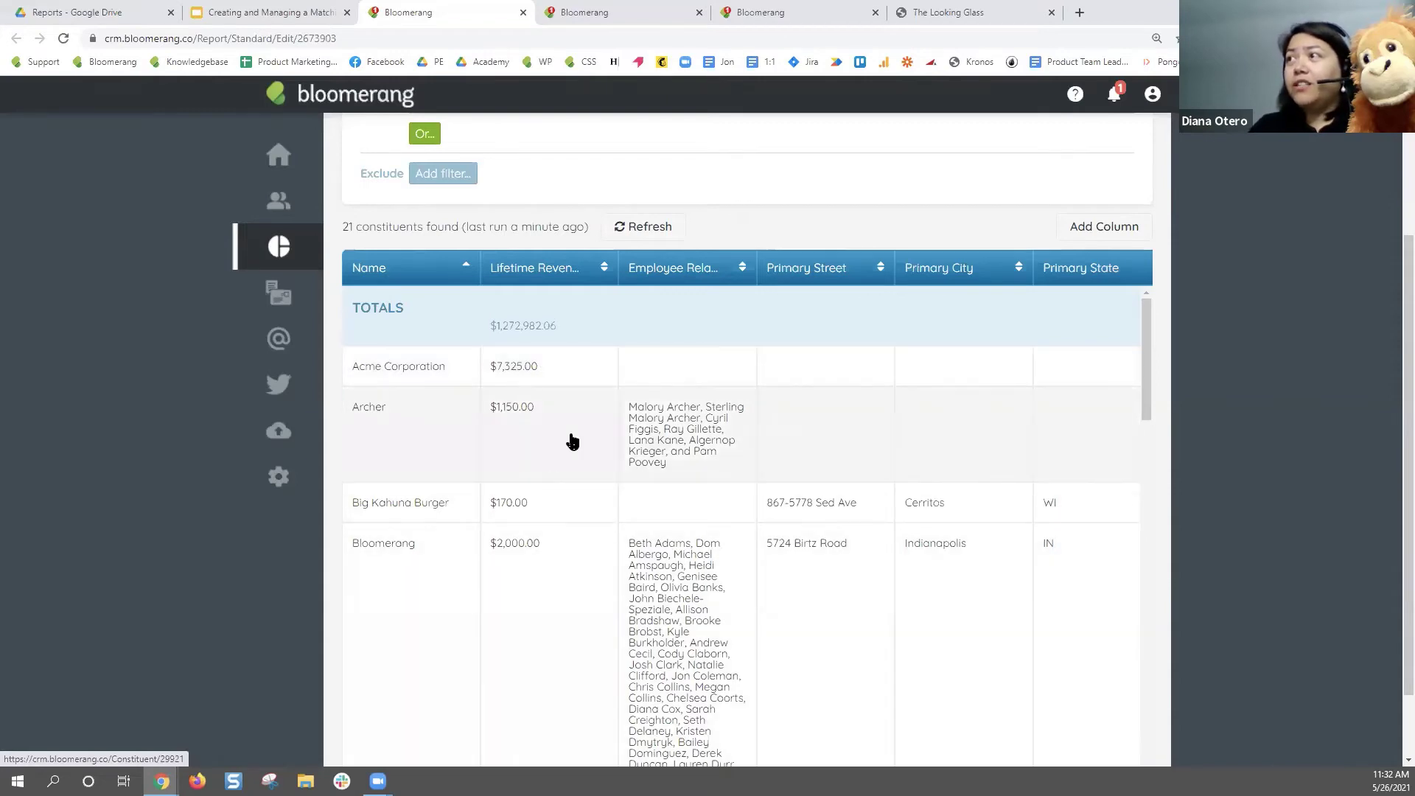
scroll(572, 440, down, 8)
scroll(572, 441, down, 10)
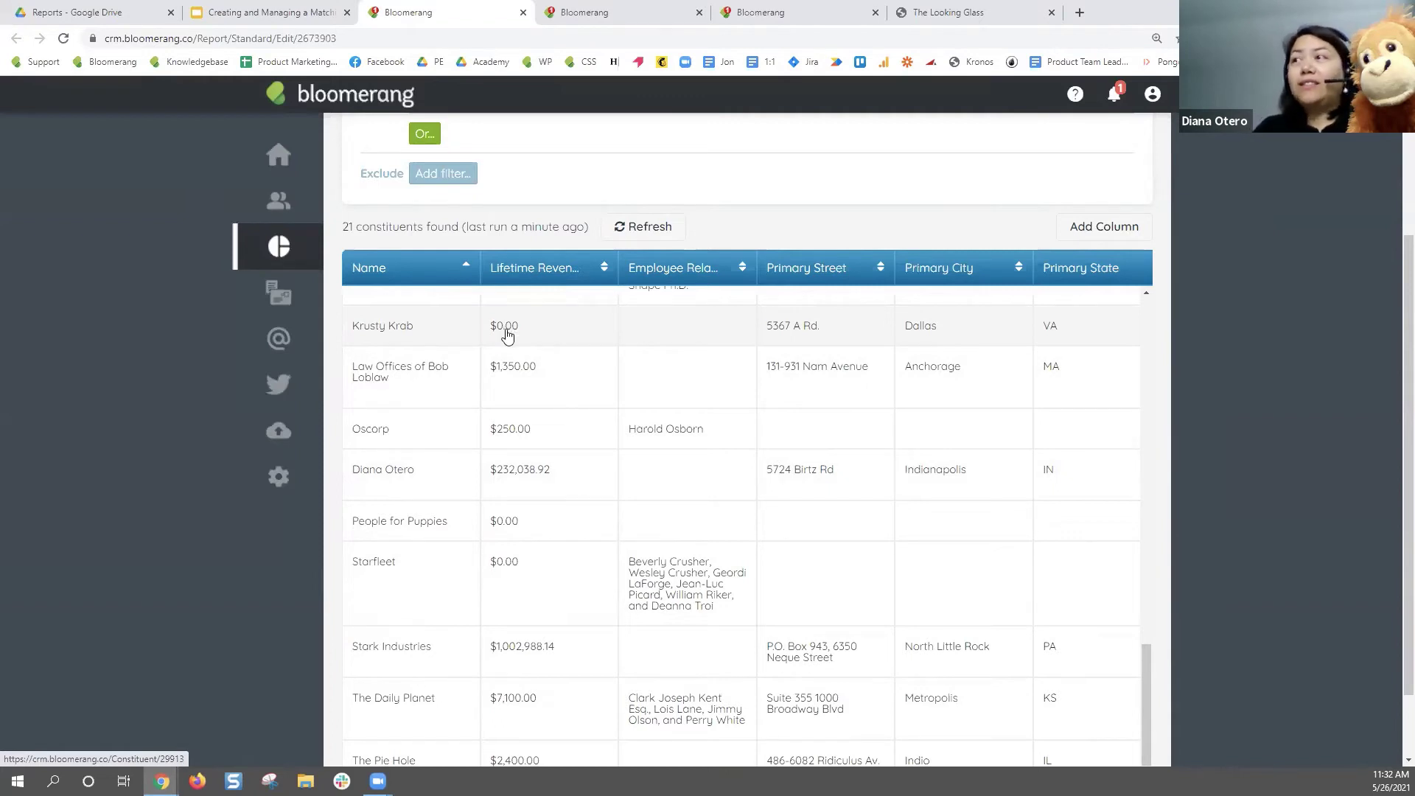
scroll(569, 459, down, 2)
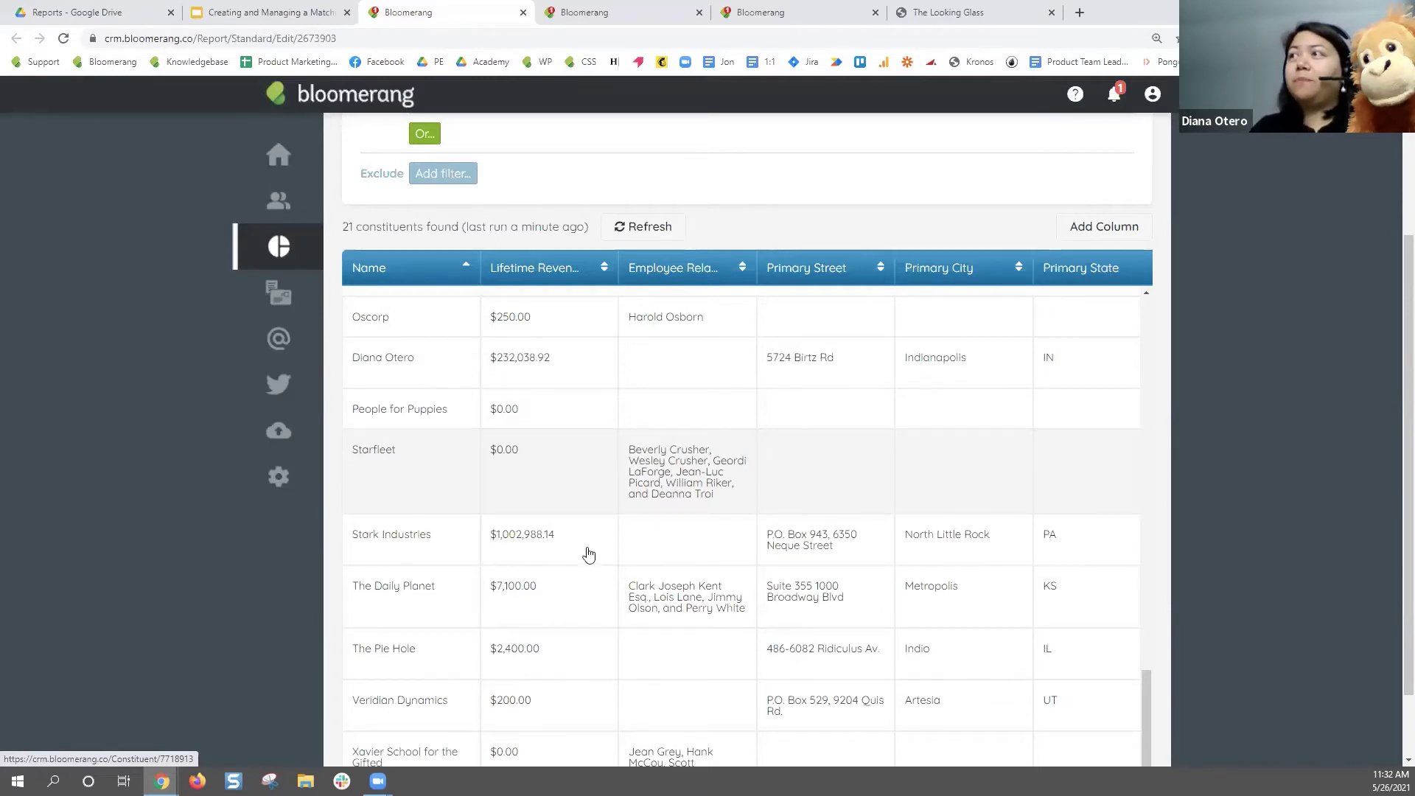
scroll(572, 557, up, 10)
scroll(571, 557, up, 5)
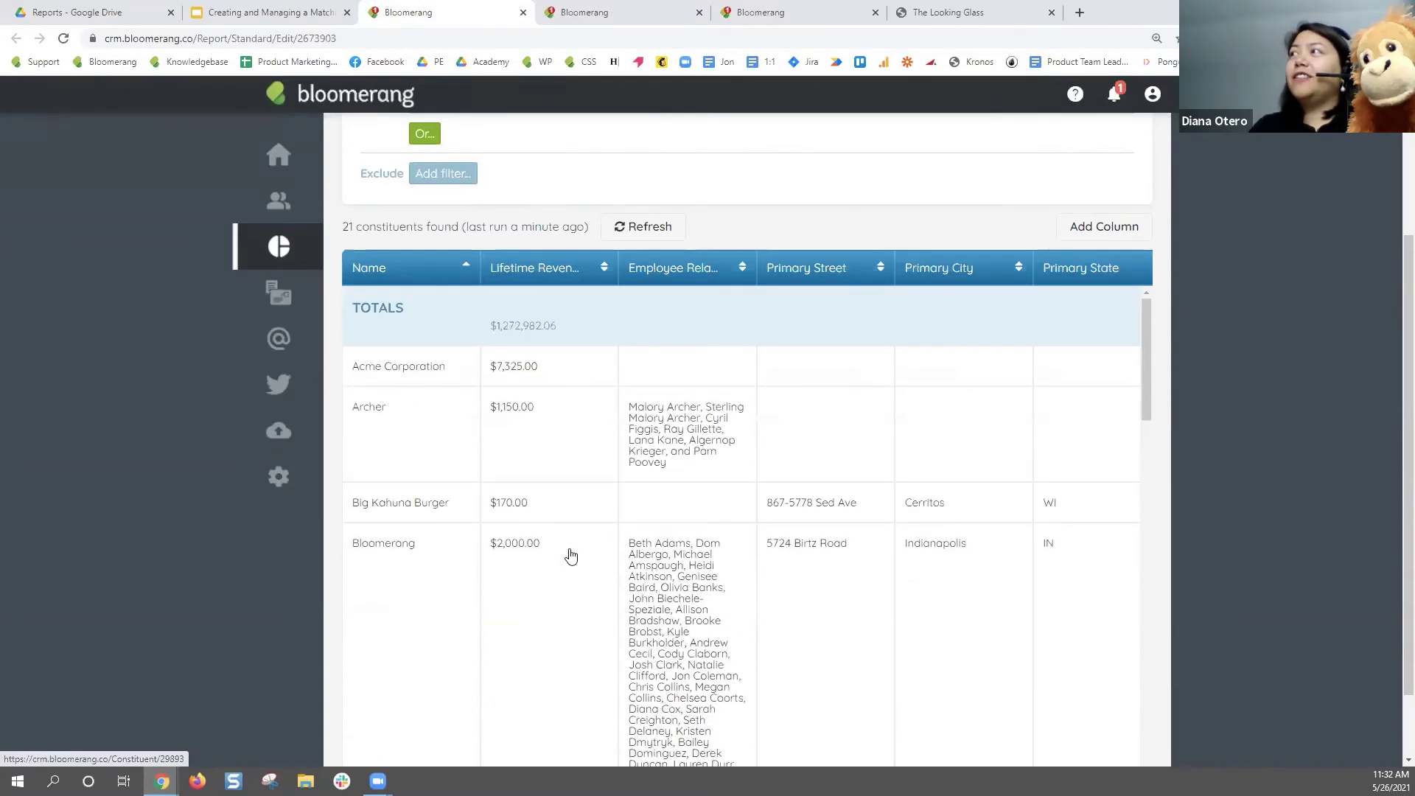
scroll(1206, 535, up, 3)
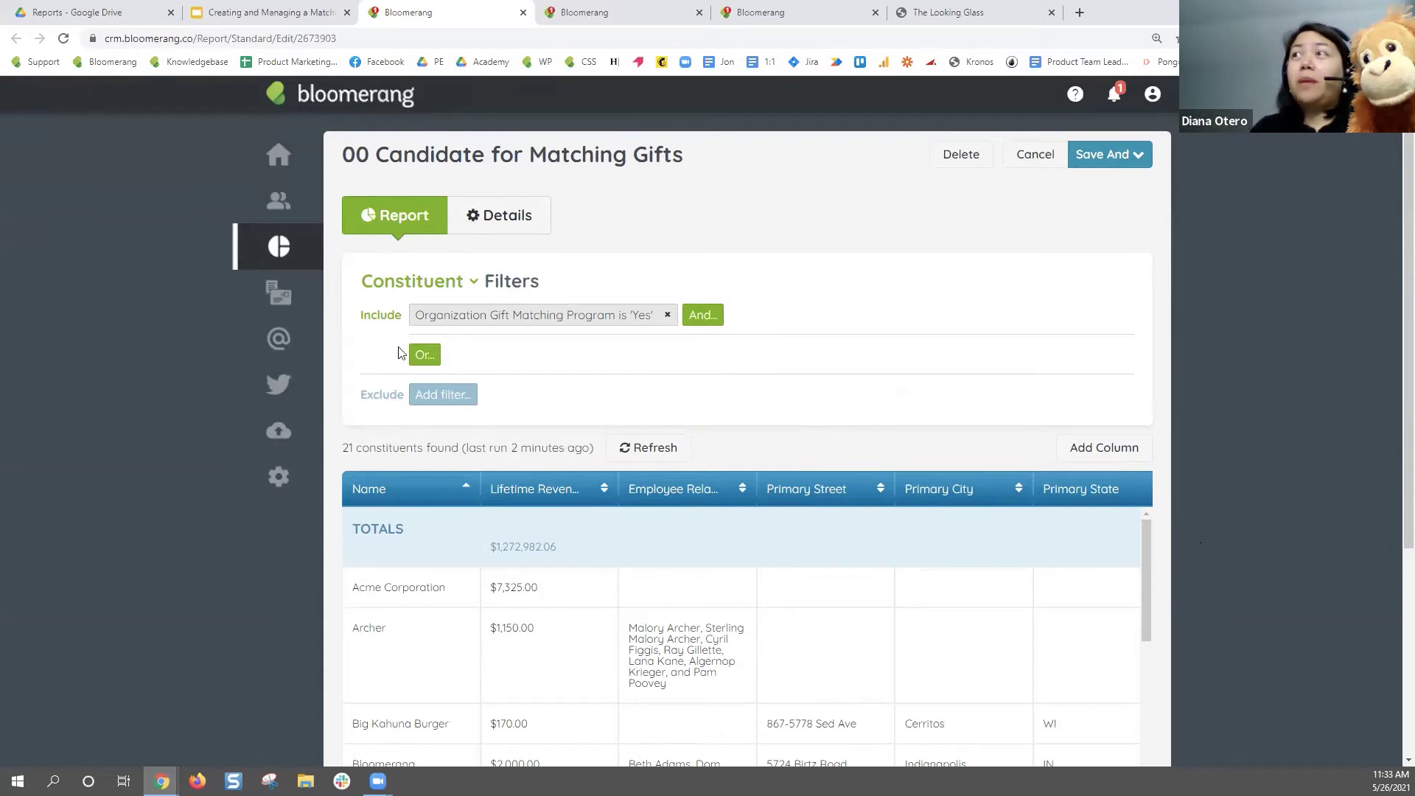
Check the Organization Gift Matching Program 'Yes' filter values and close it unchanged
click(439, 325)
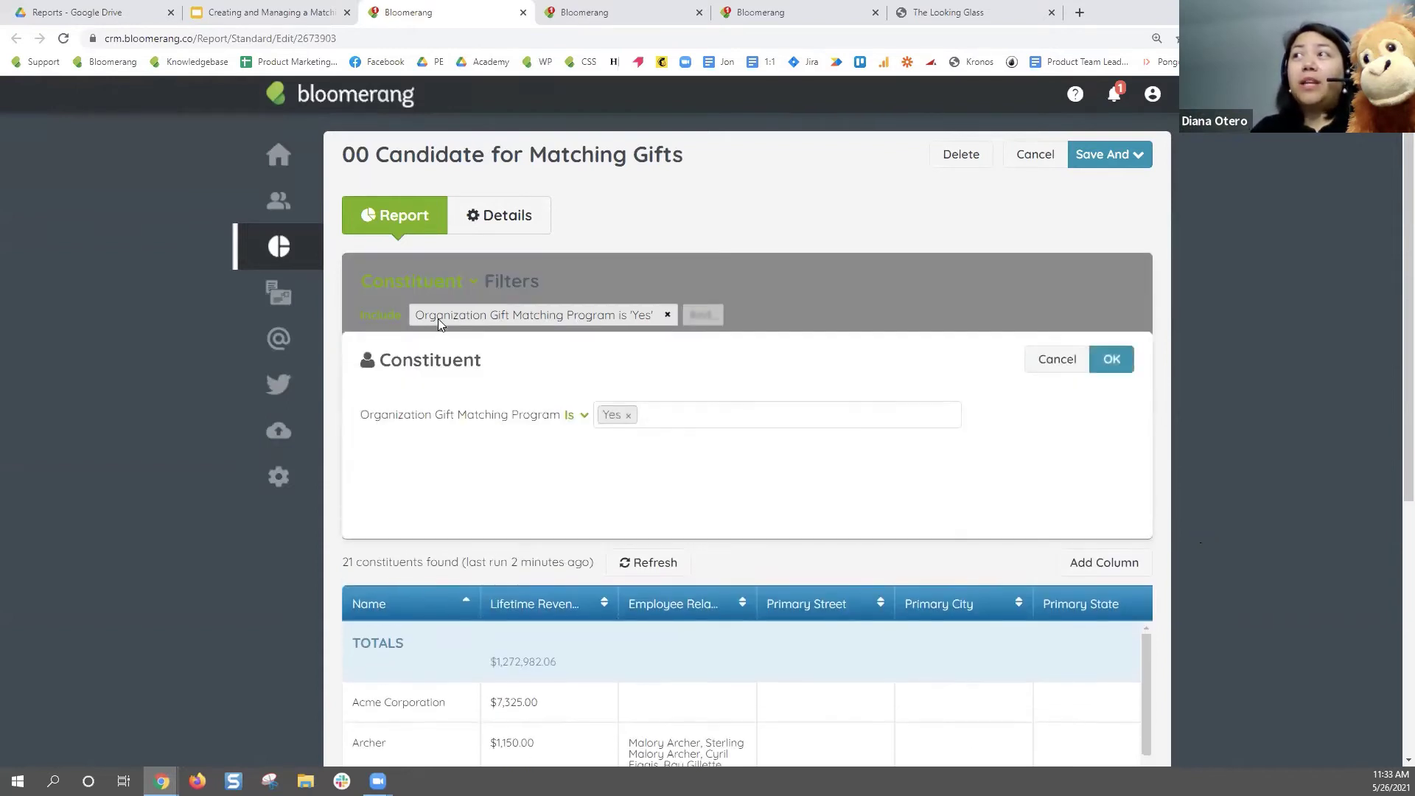
click(663, 414)
click(684, 388)
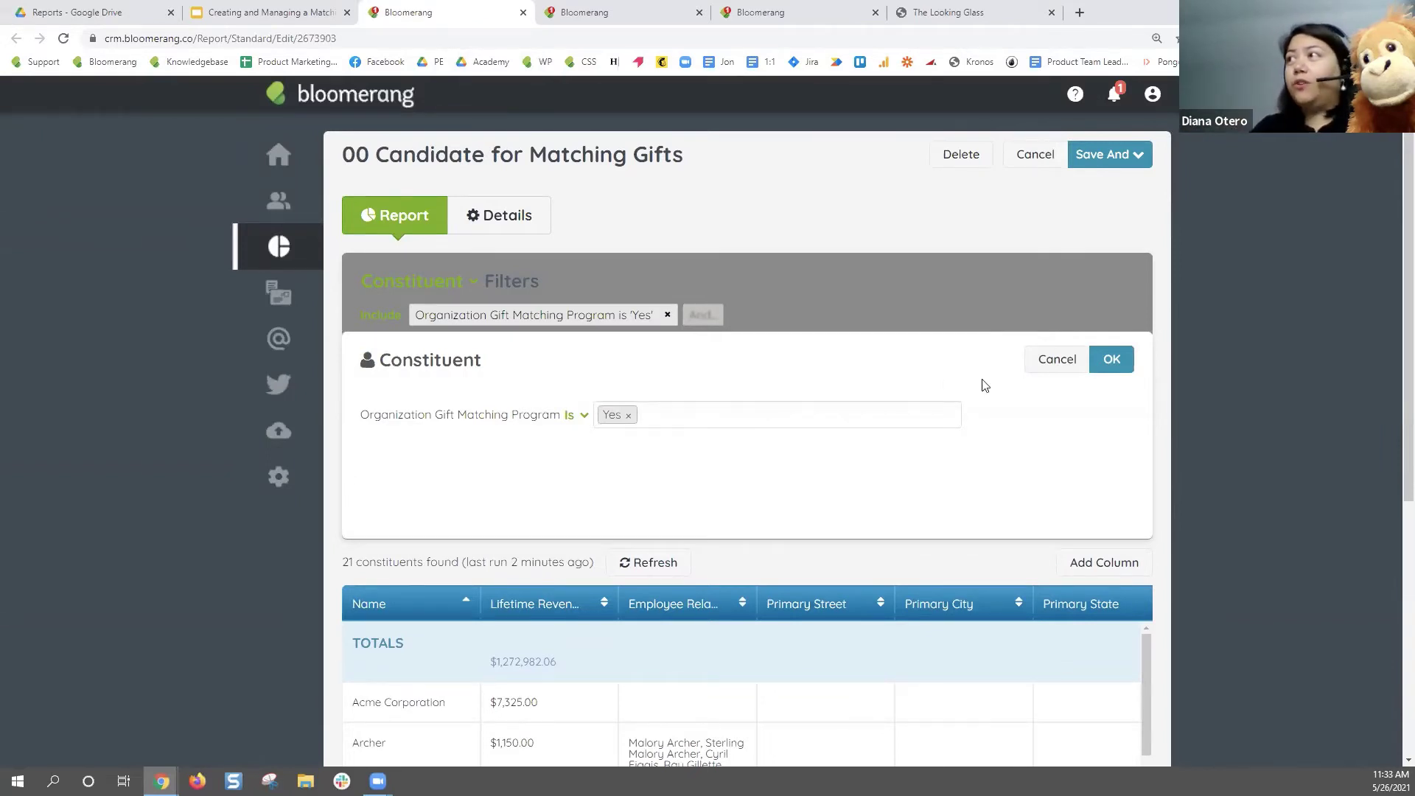
click(1050, 362)
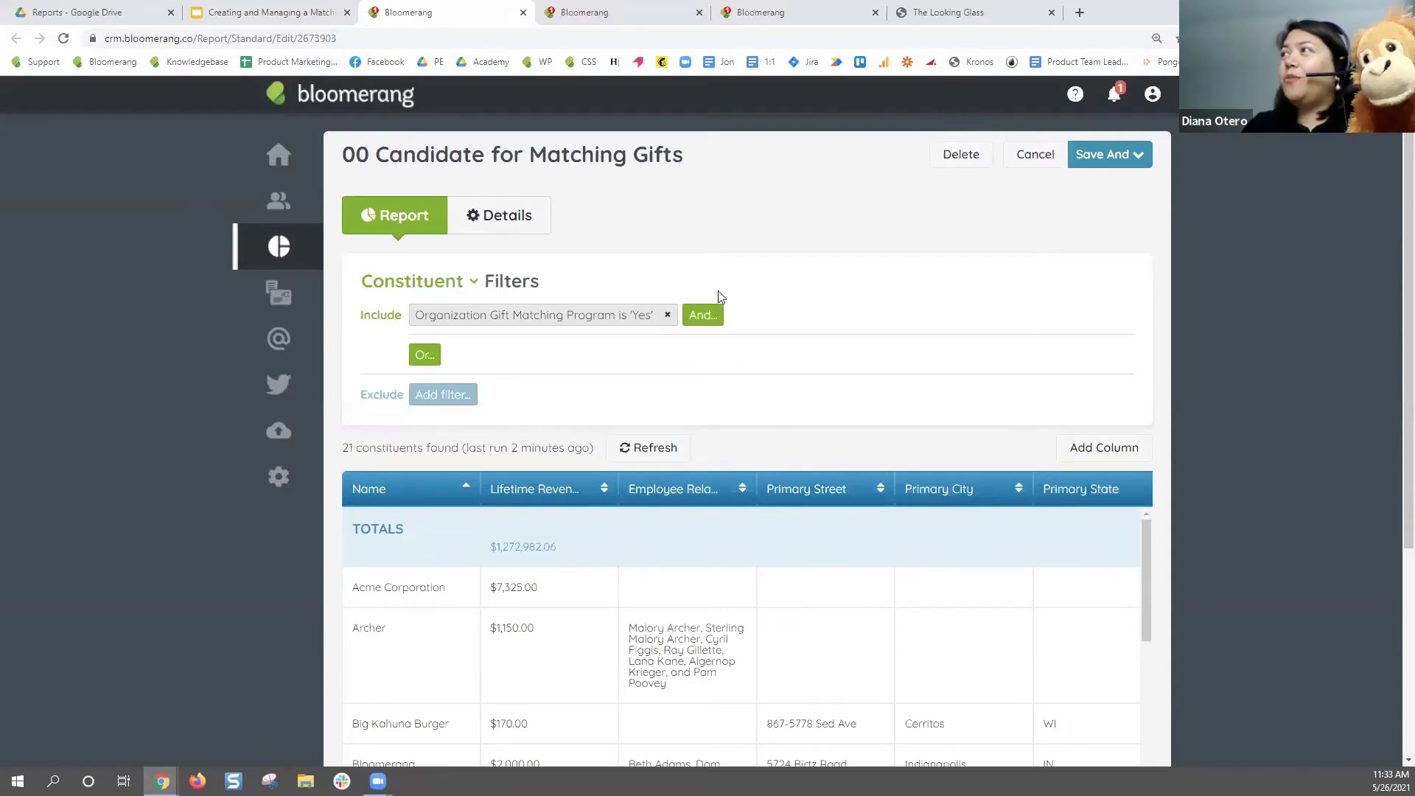
Save the 00 Candidate for Matching Gifts report and go to the Report List
click(1141, 159)
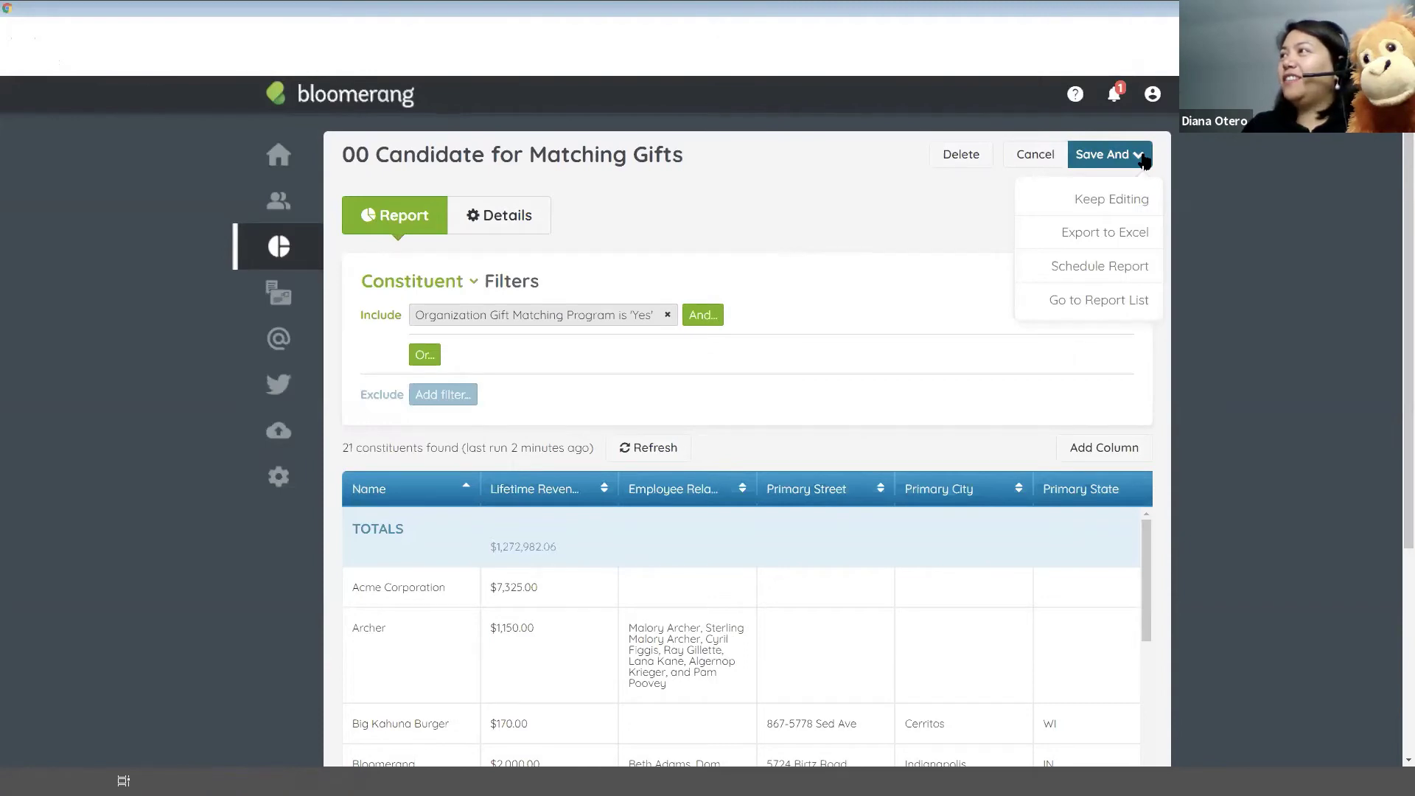
click(1097, 302)
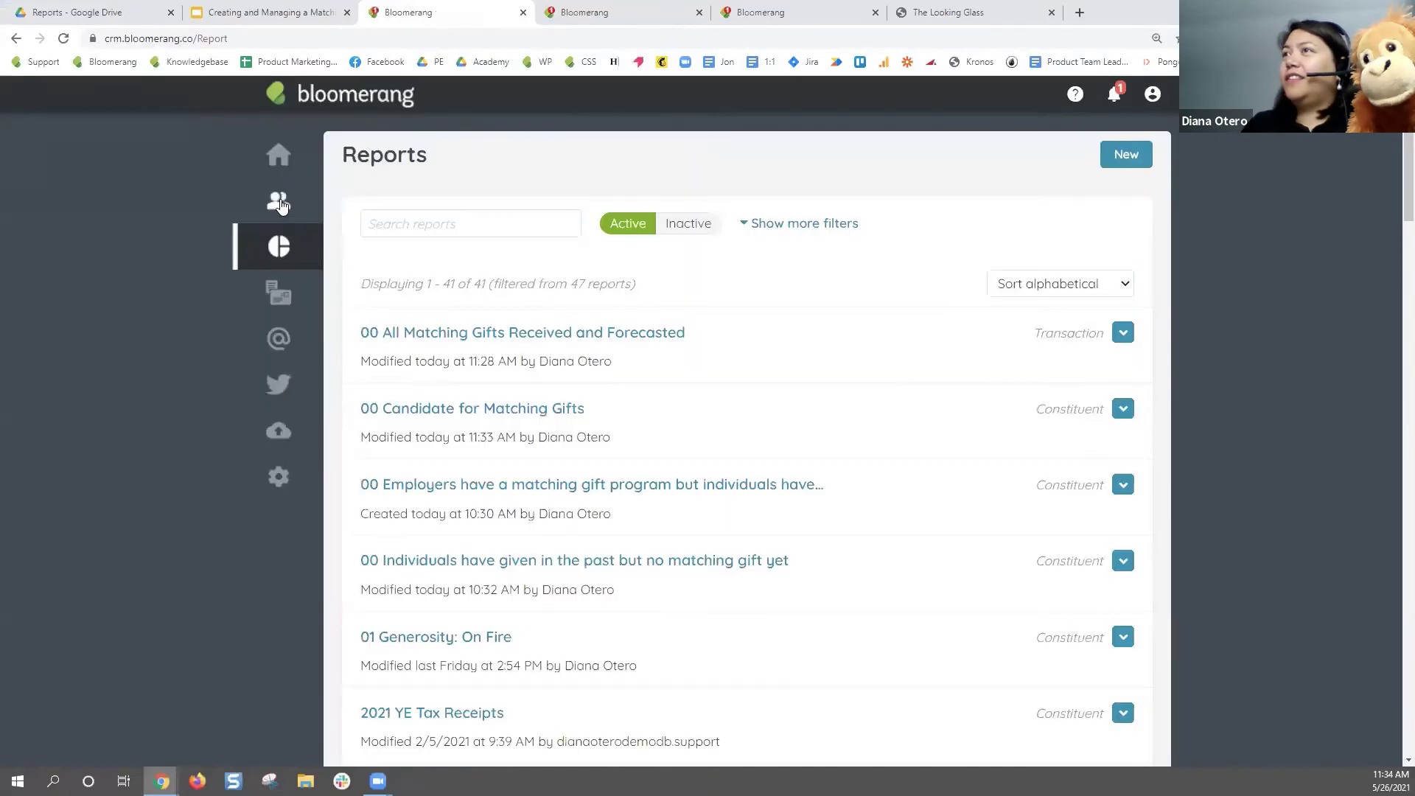
Open the Bloomerang organization's 5/26/2021 $500.00 pledge and its Actions menu
mouse_move(280, 205)
click(385, 296)
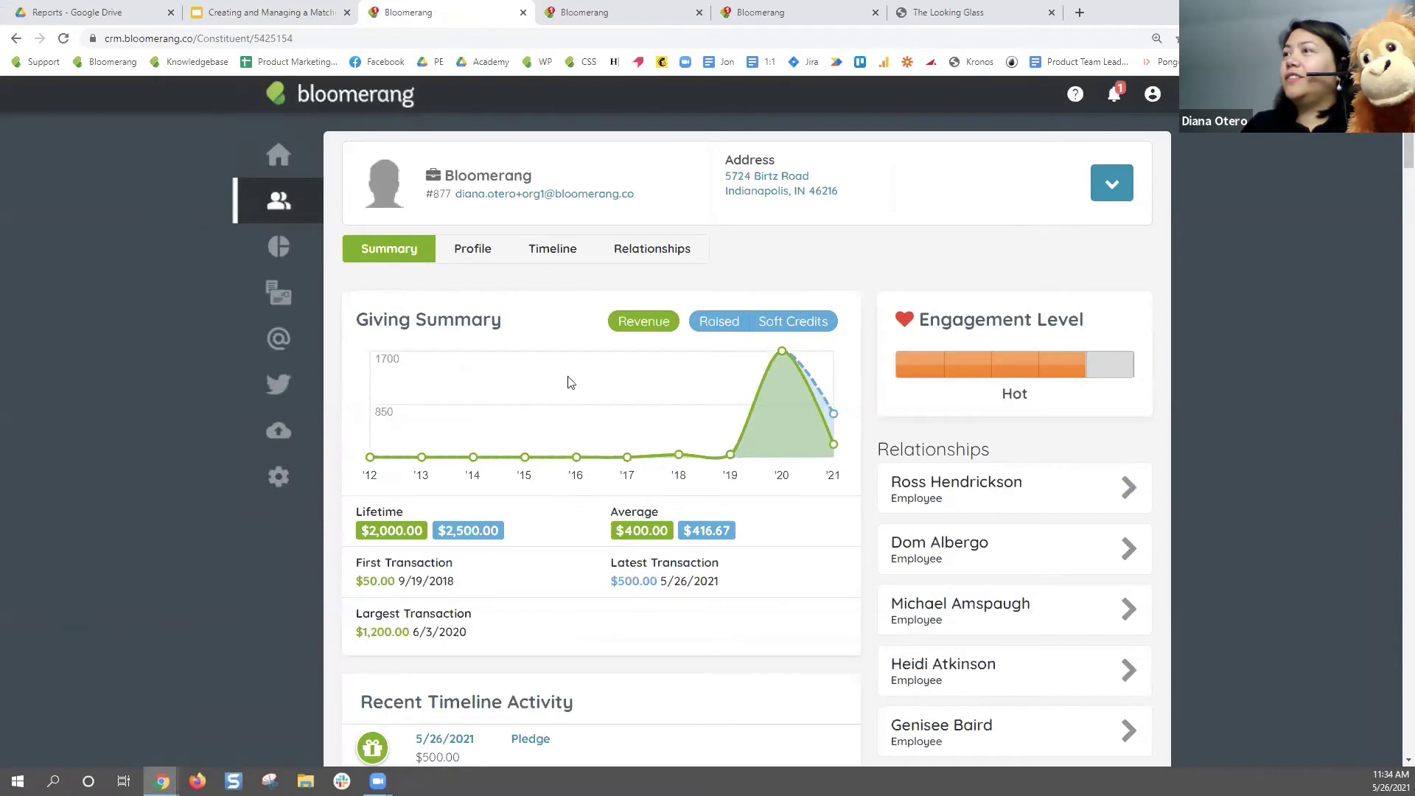
scroll(691, 359, down, 1)
scroll(691, 359, down, 4)
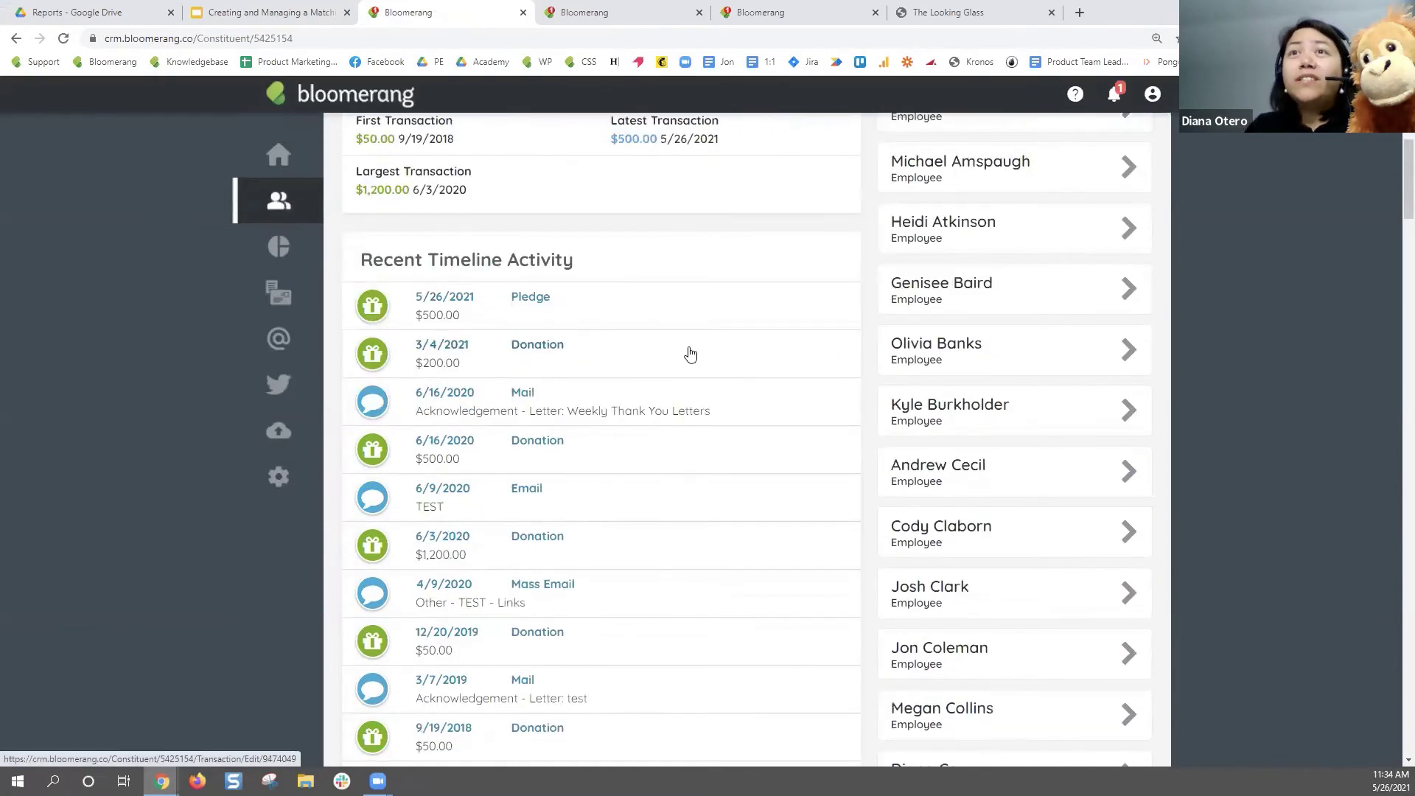
click(537, 302)
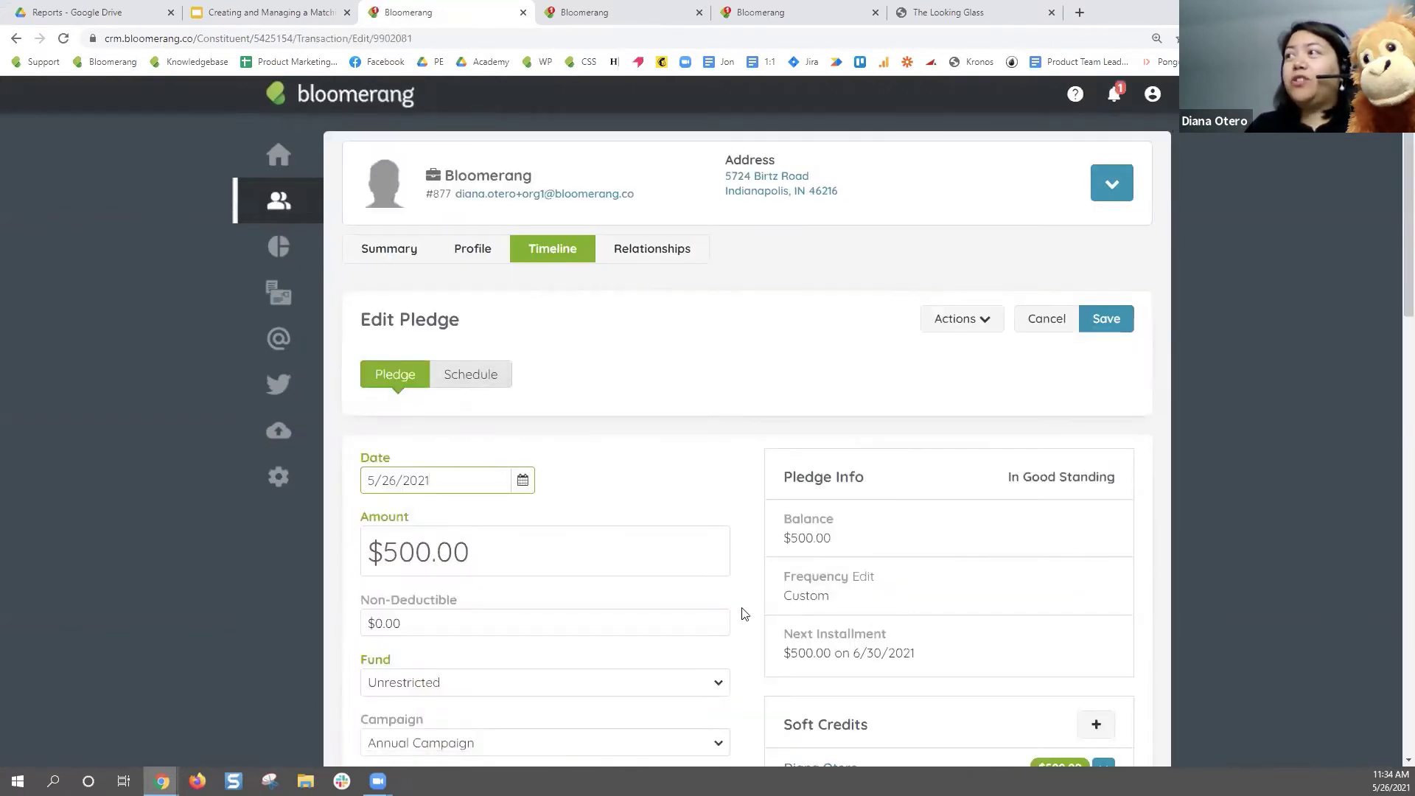
drag(917, 654, 788, 656)
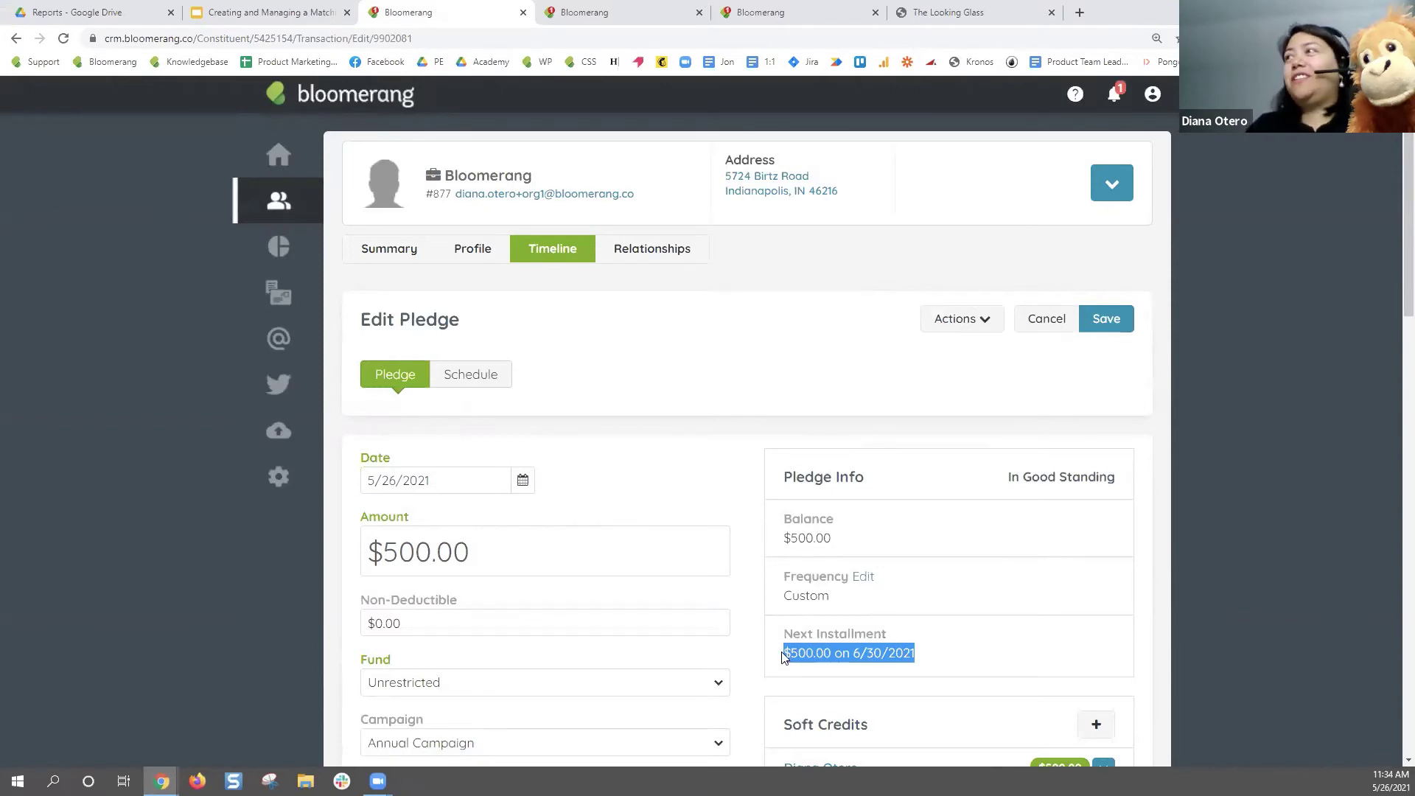
scroll(743, 453, down, 1)
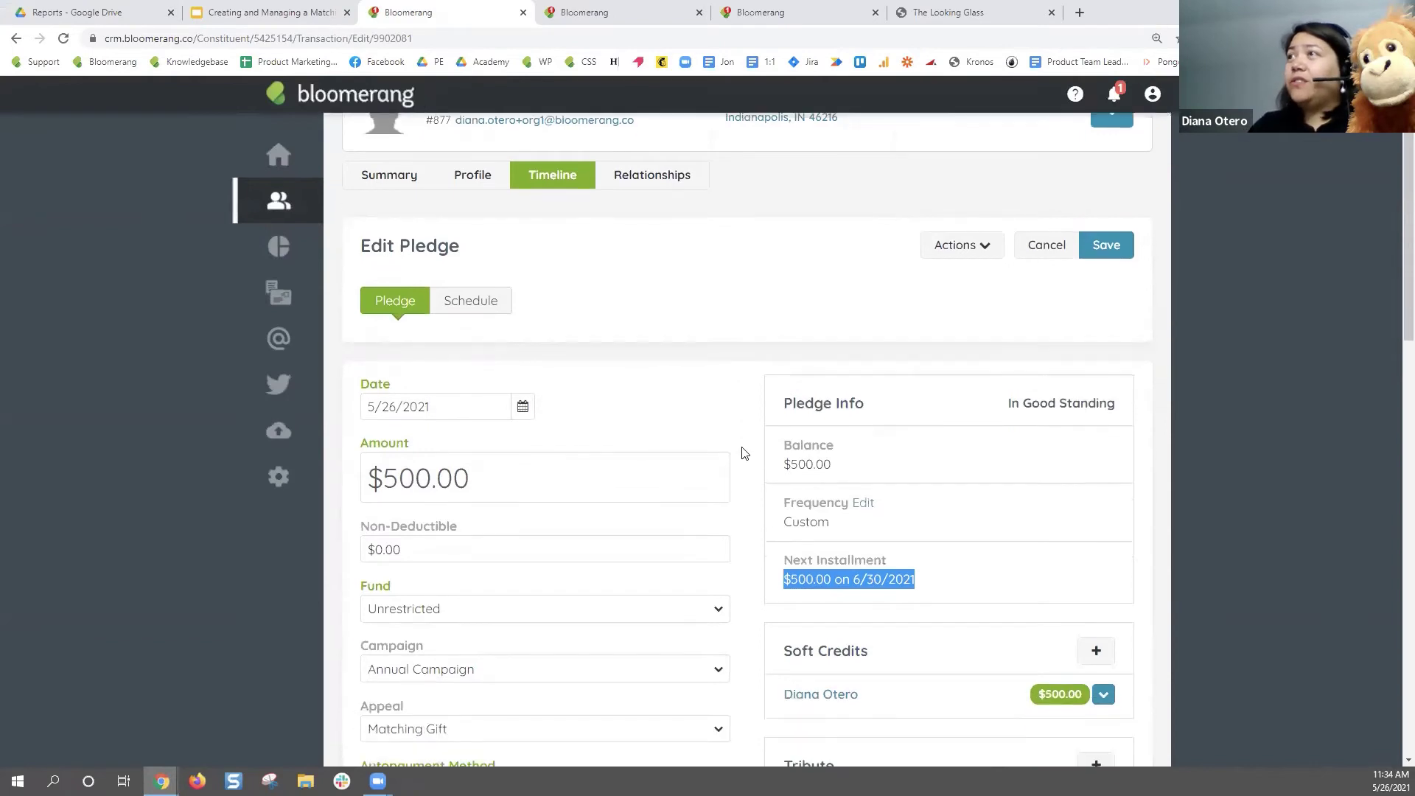
click(991, 246)
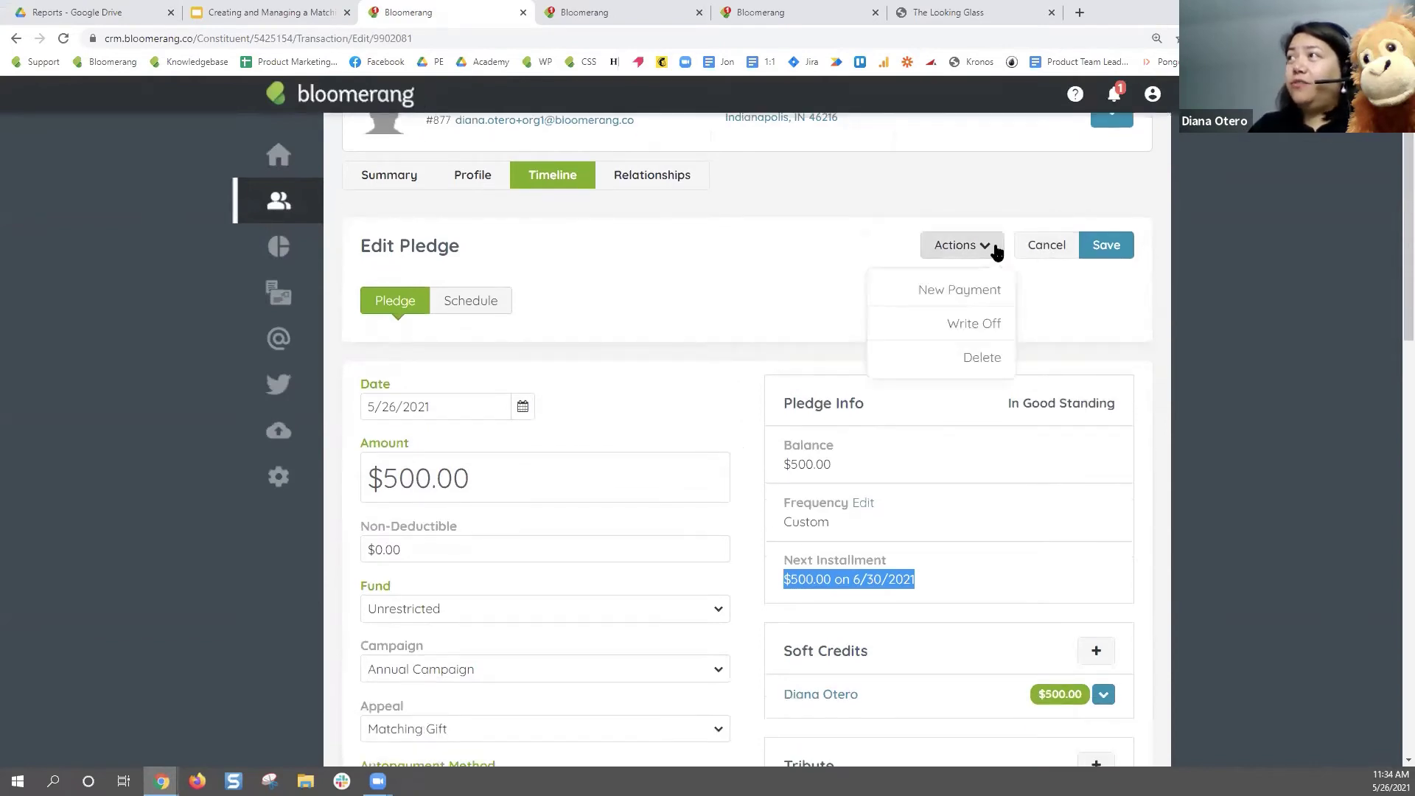
Record and save a new $500 pledge payment paid by Check
click(1006, 292)
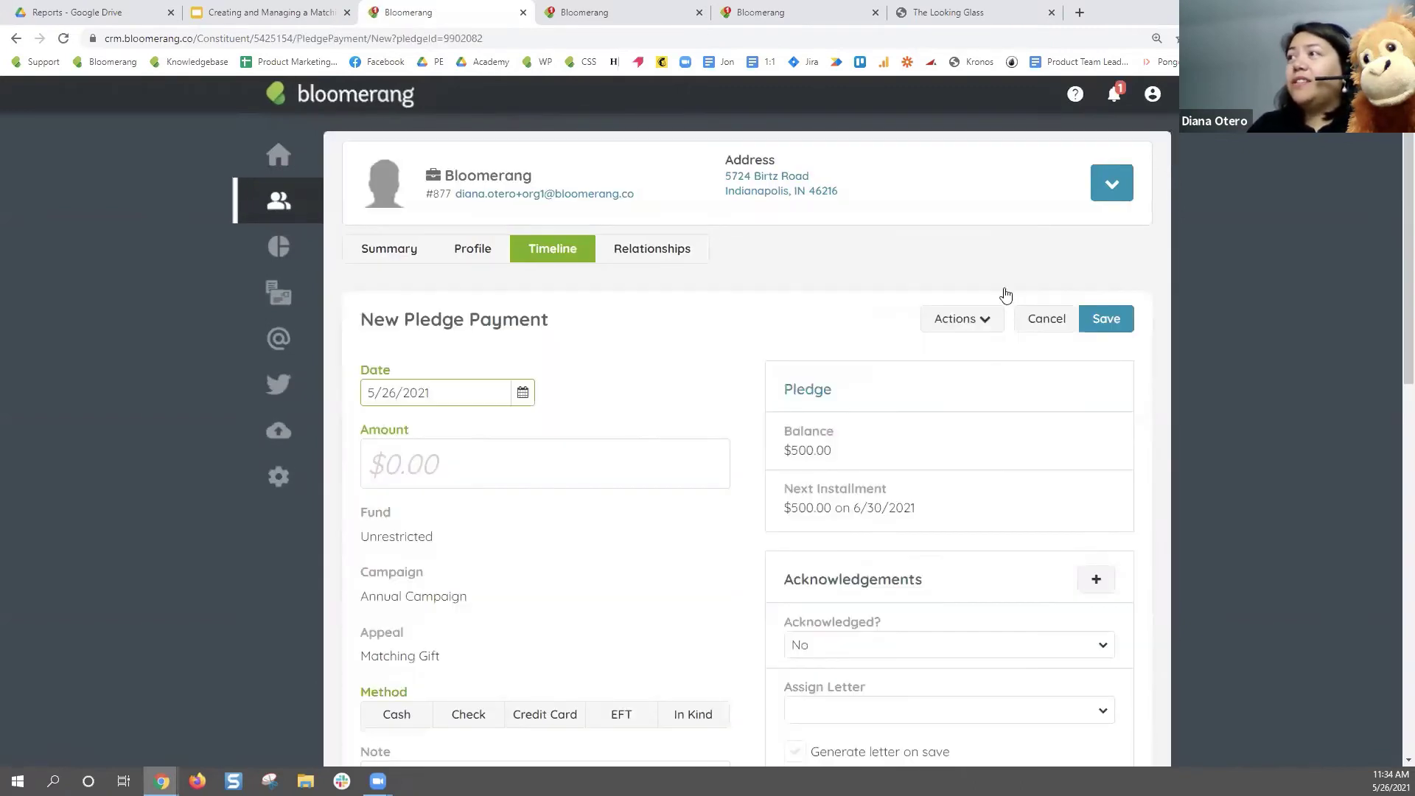
scroll(747, 431, down, 2)
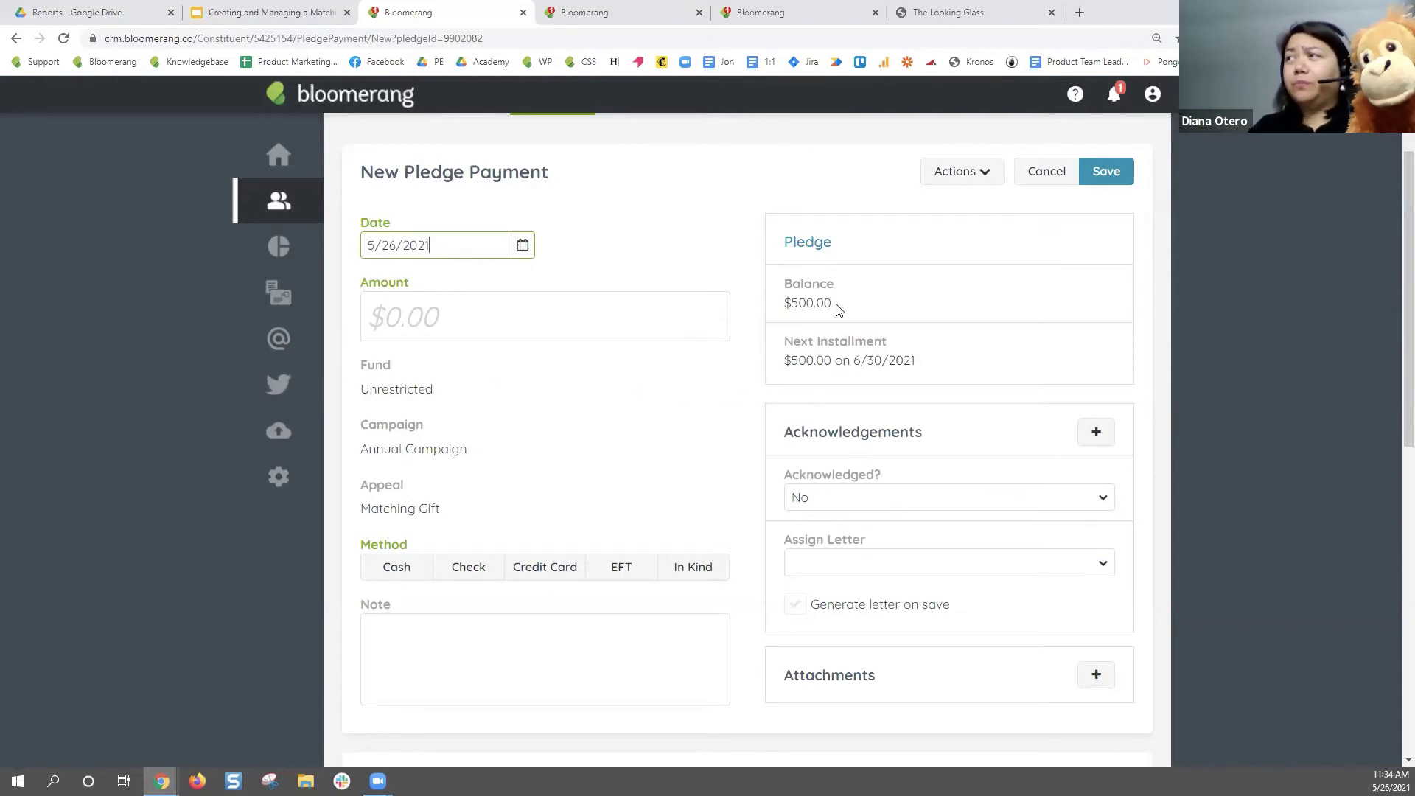
drag(833, 304, 788, 300)
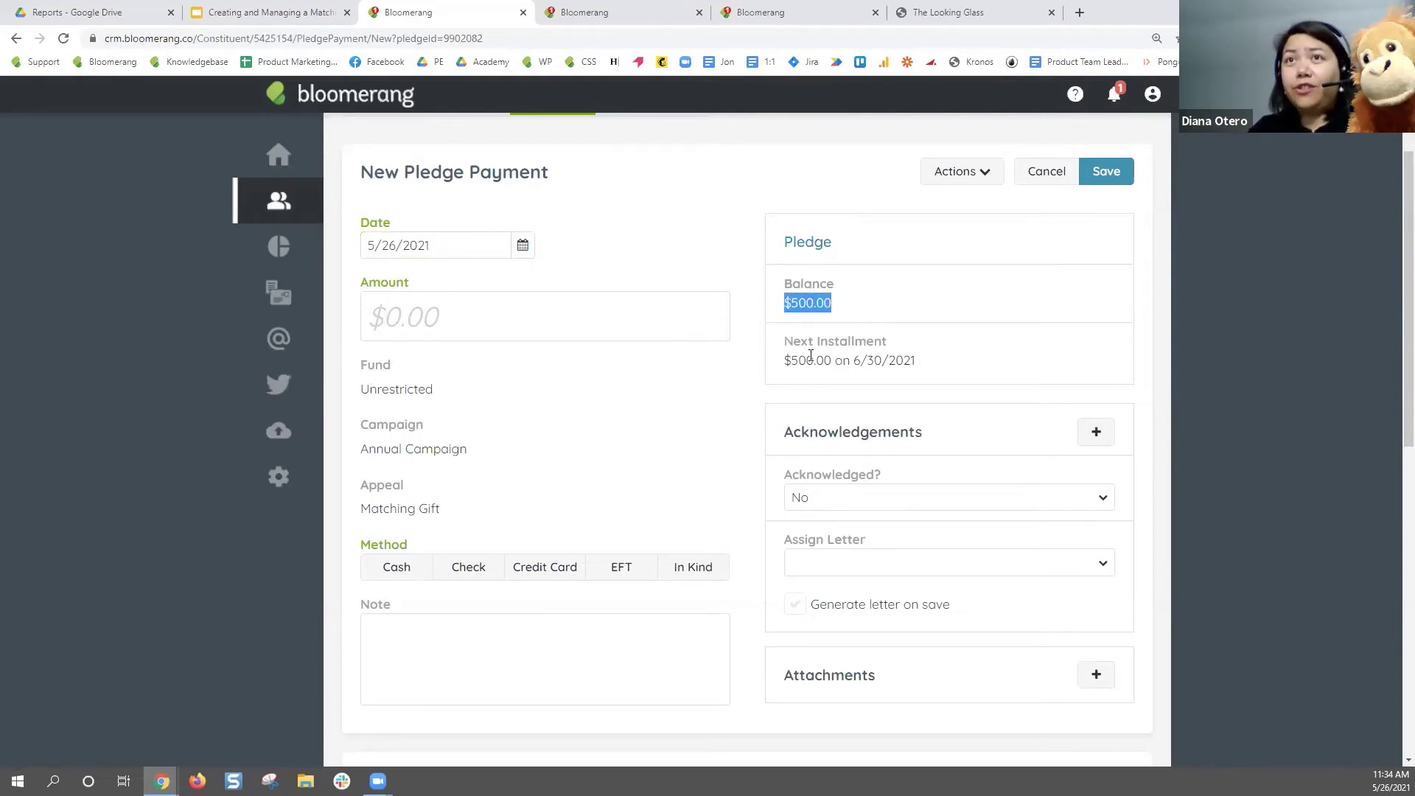
click(513, 322)
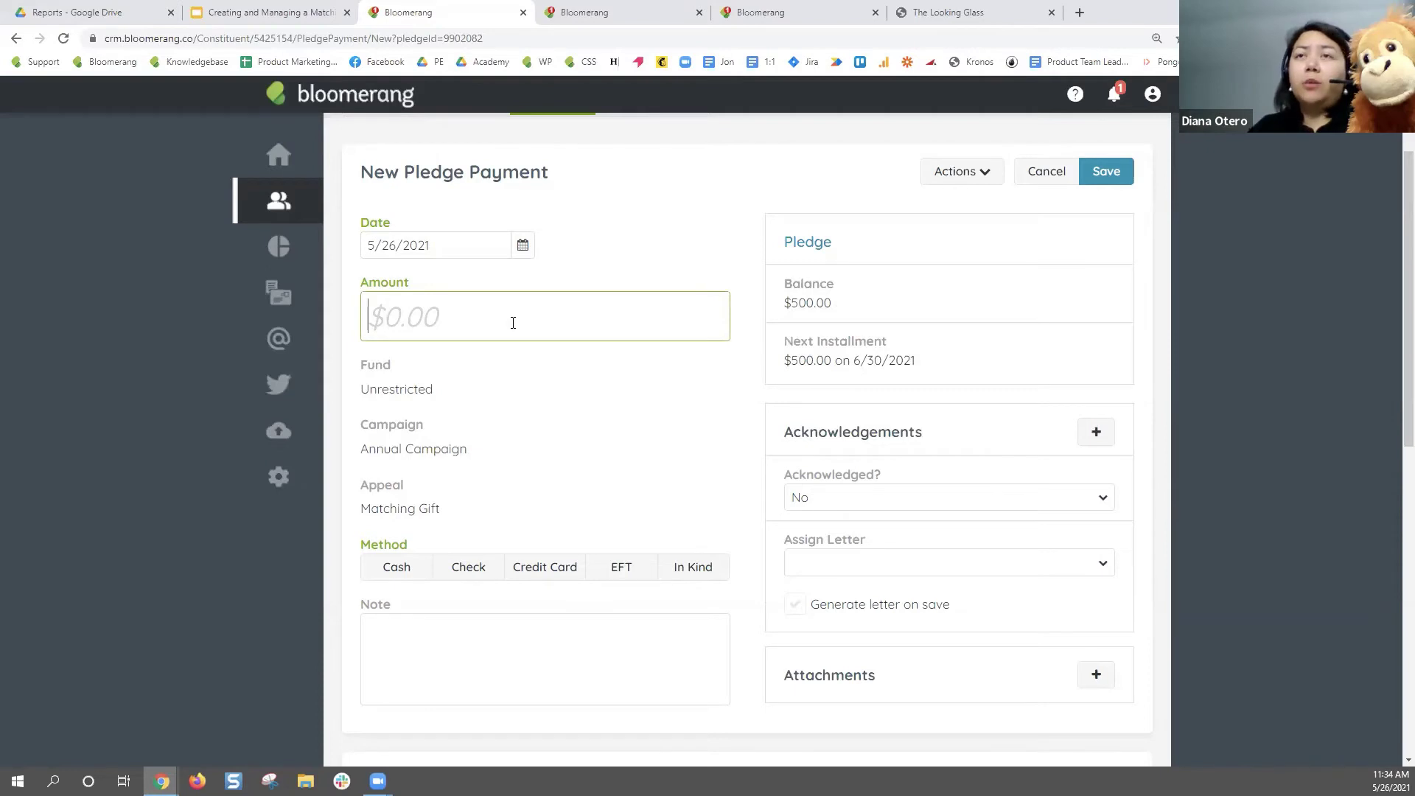
text(500)
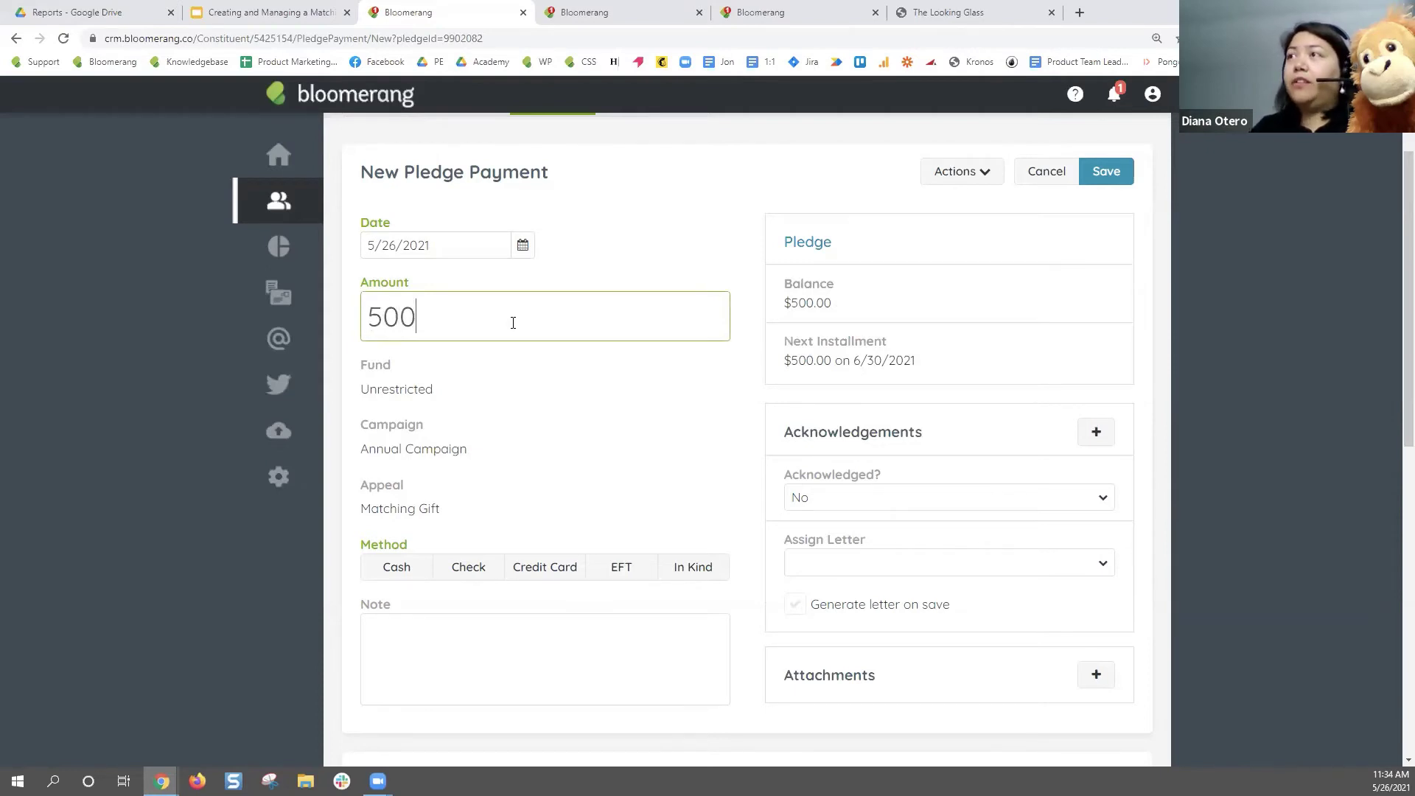
click(648, 240)
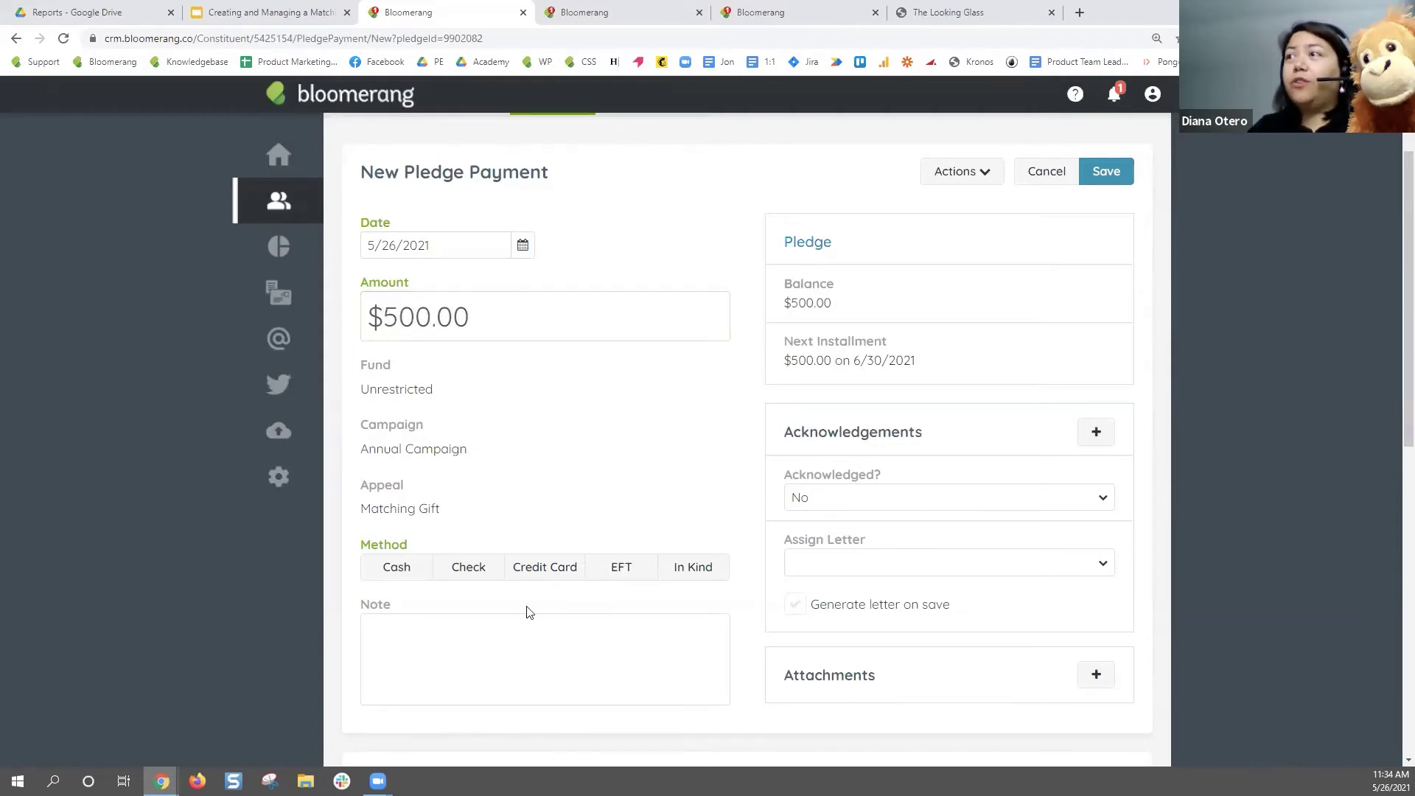
click(476, 582)
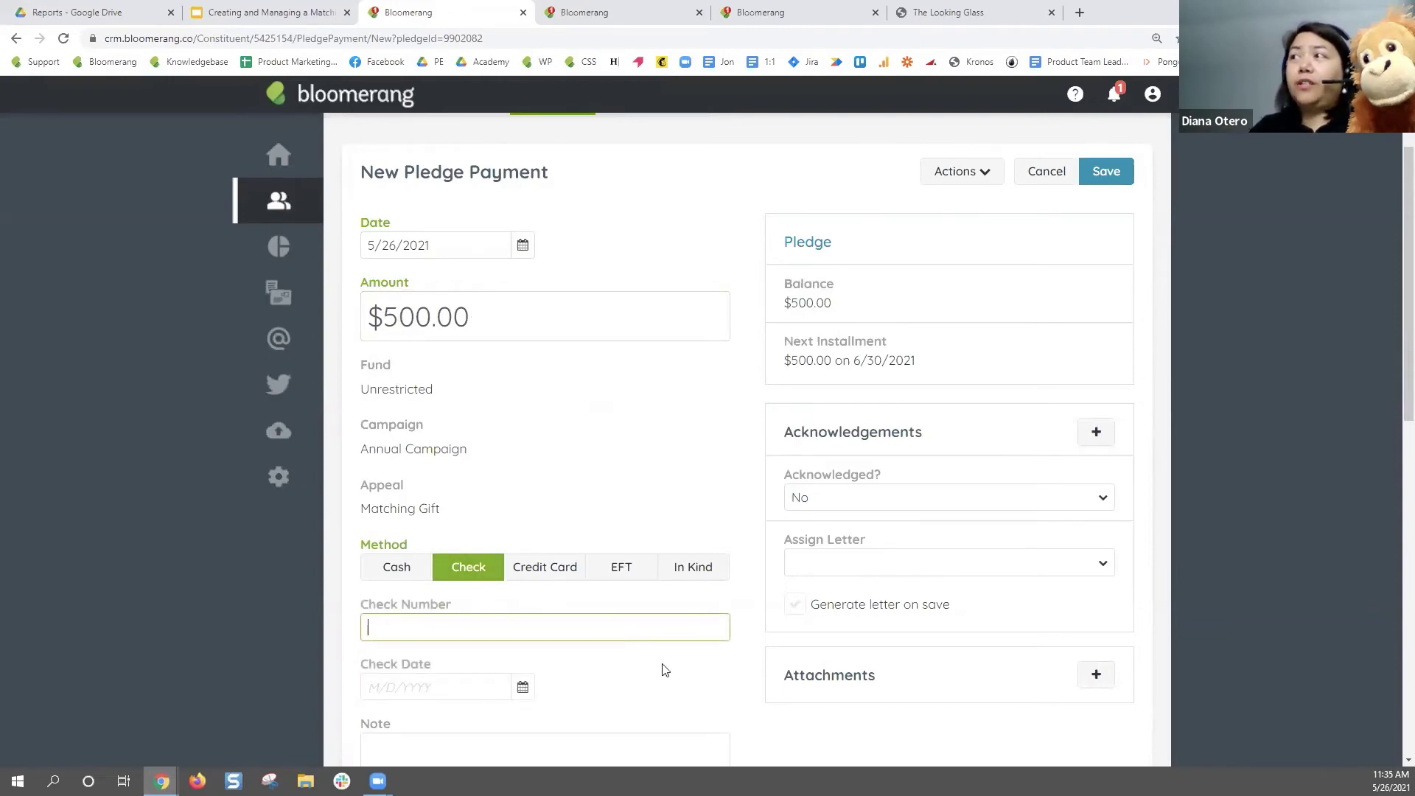
scroll(732, 656, down, 2)
scroll(739, 654, up, 3)
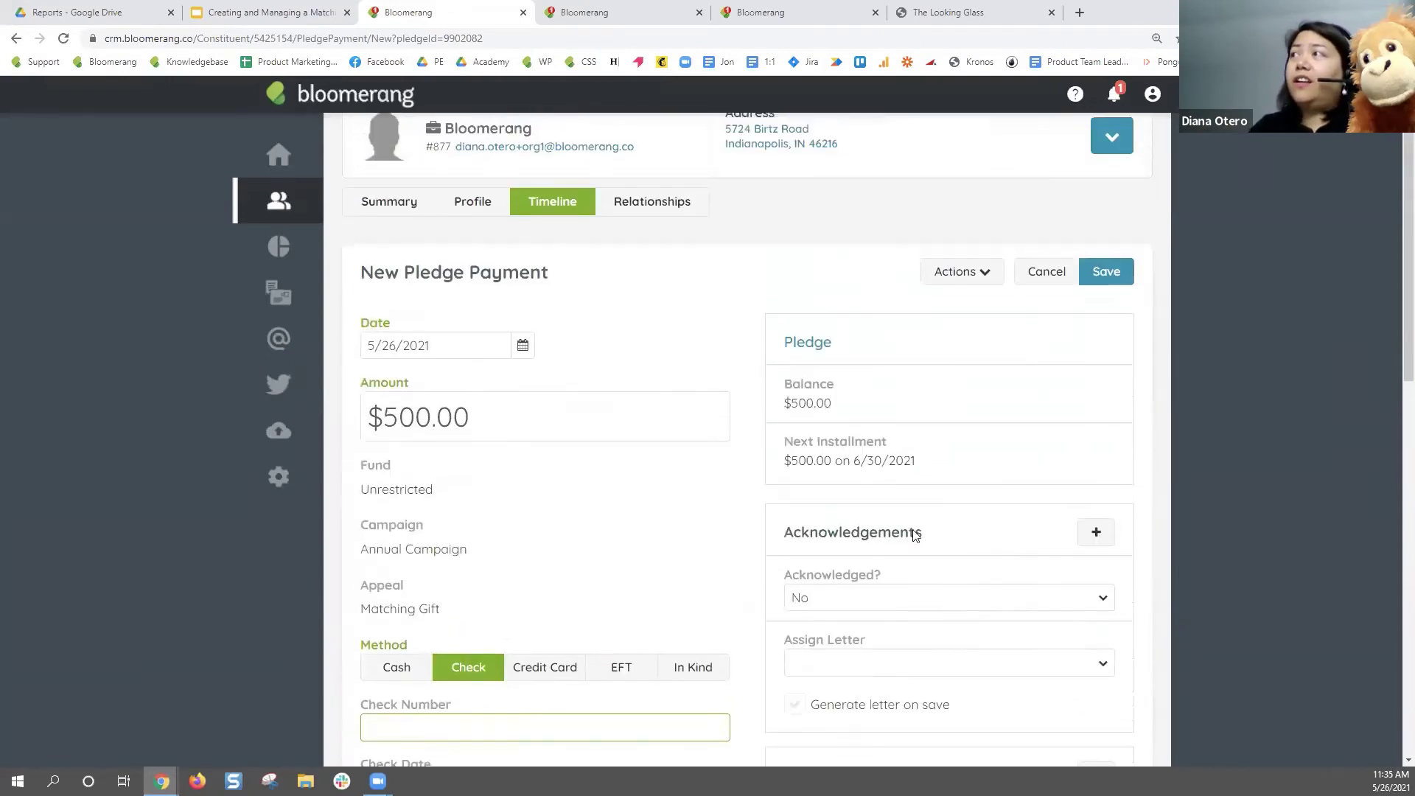
click(1117, 331)
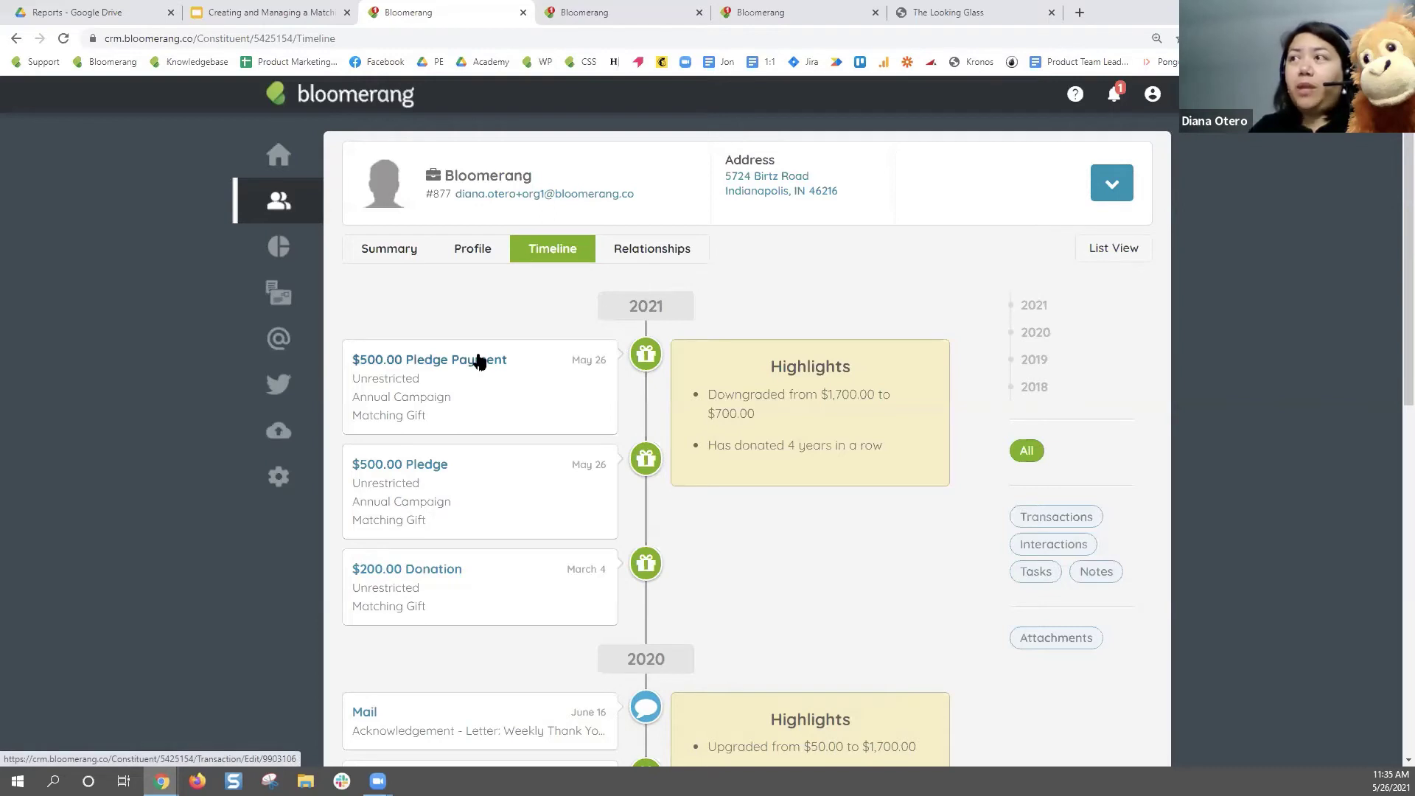
Check the now-fulfilled $500.00 pledge and open the individual's $500.00 Matching Gift soft credit
click(431, 467)
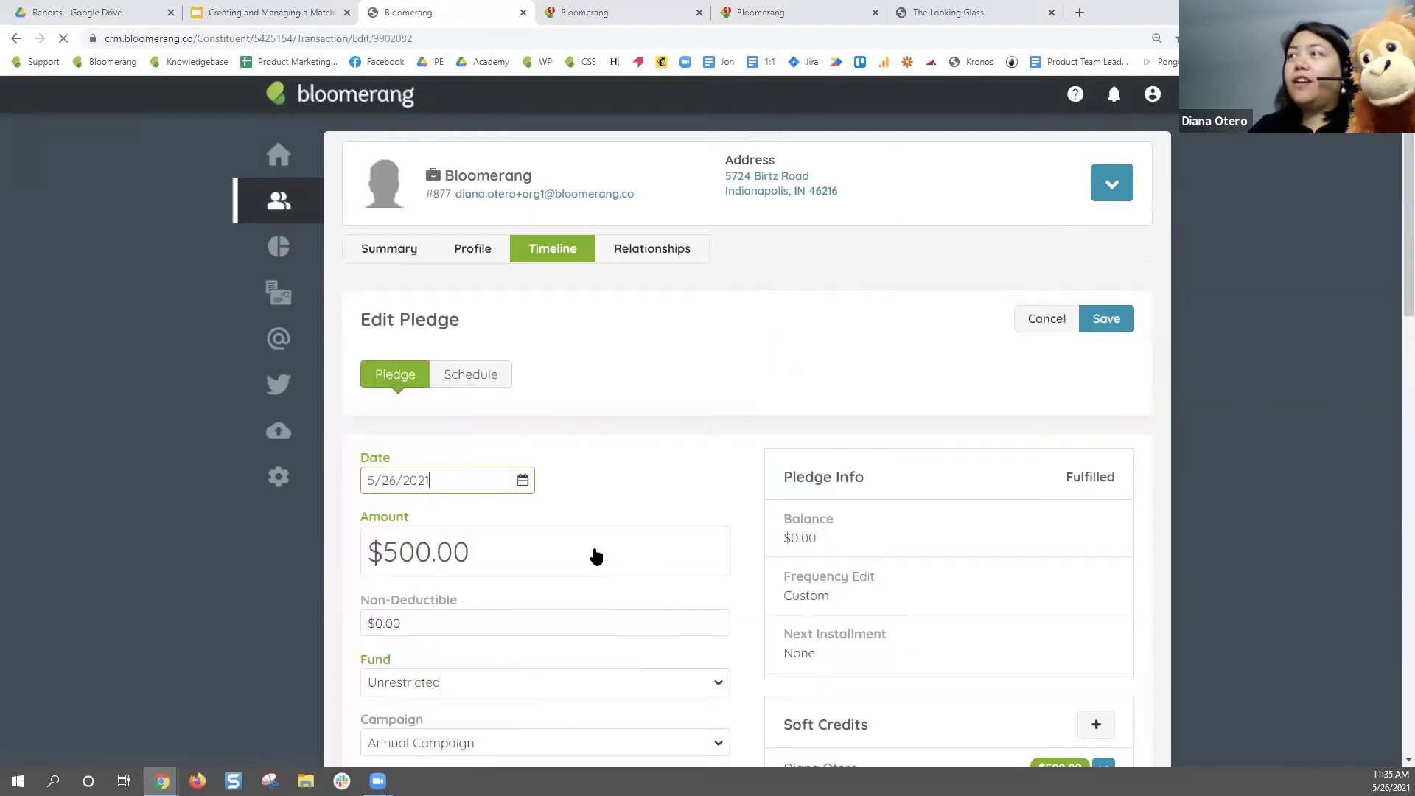
scroll(966, 603, down, 4)
scroll(1014, 567, up, 1)
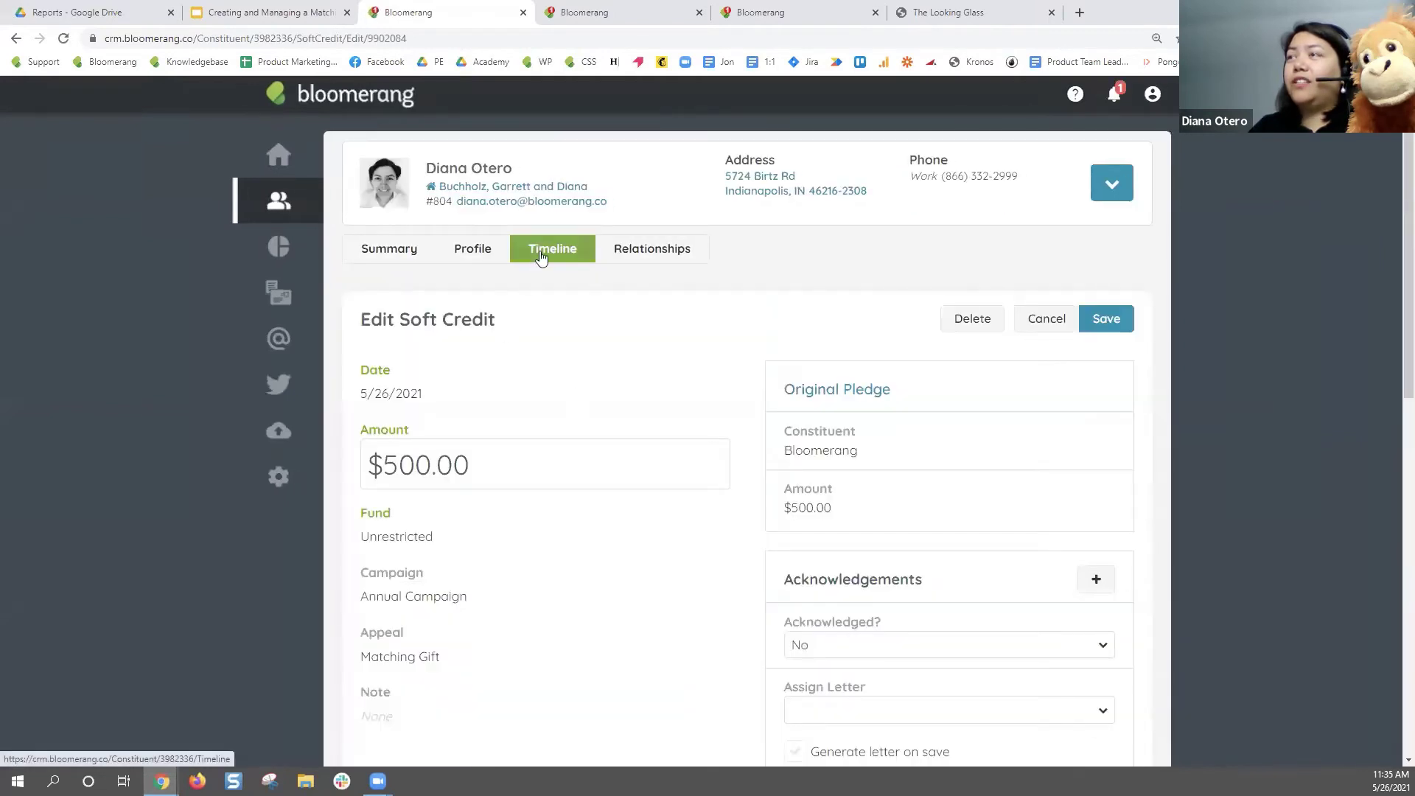
click(542, 256)
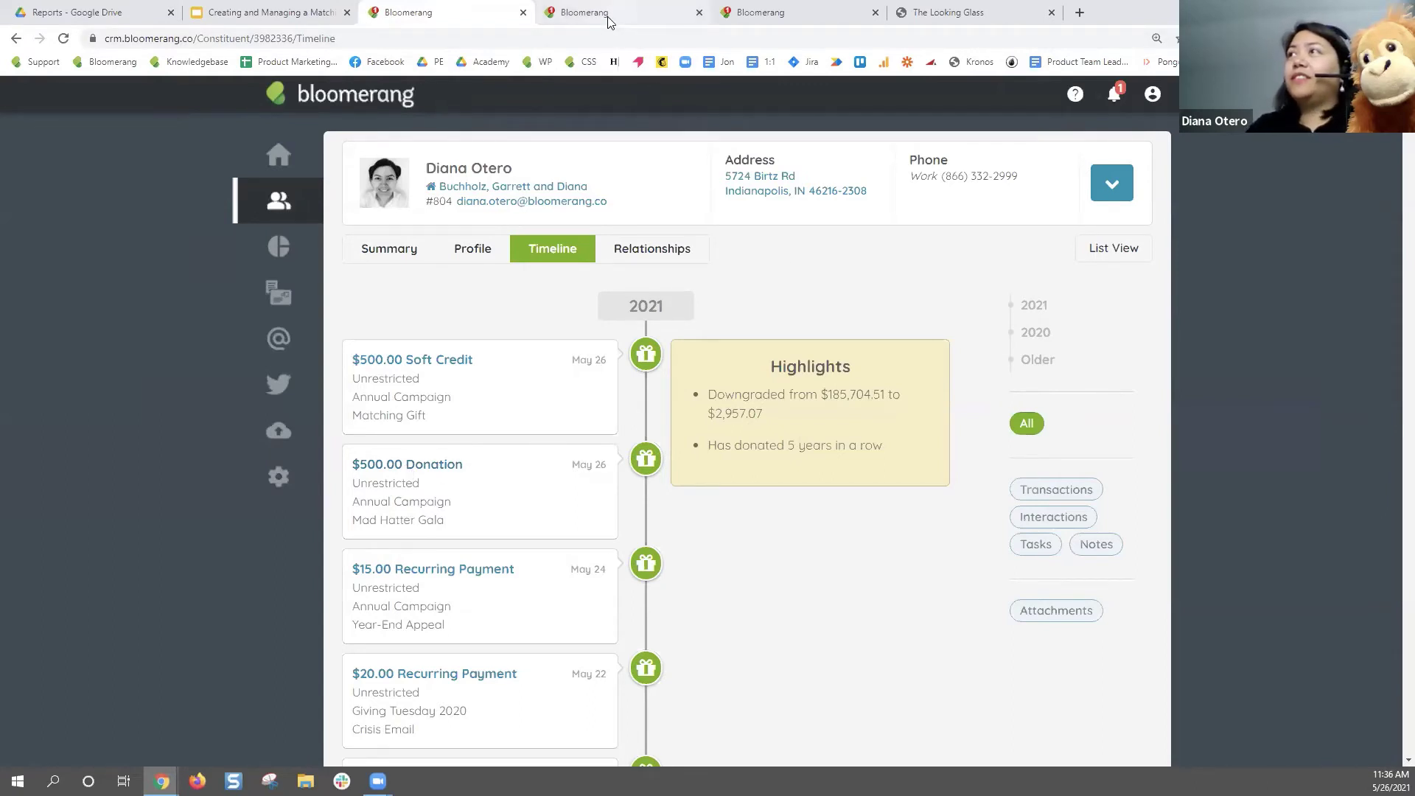
click(305, 16)
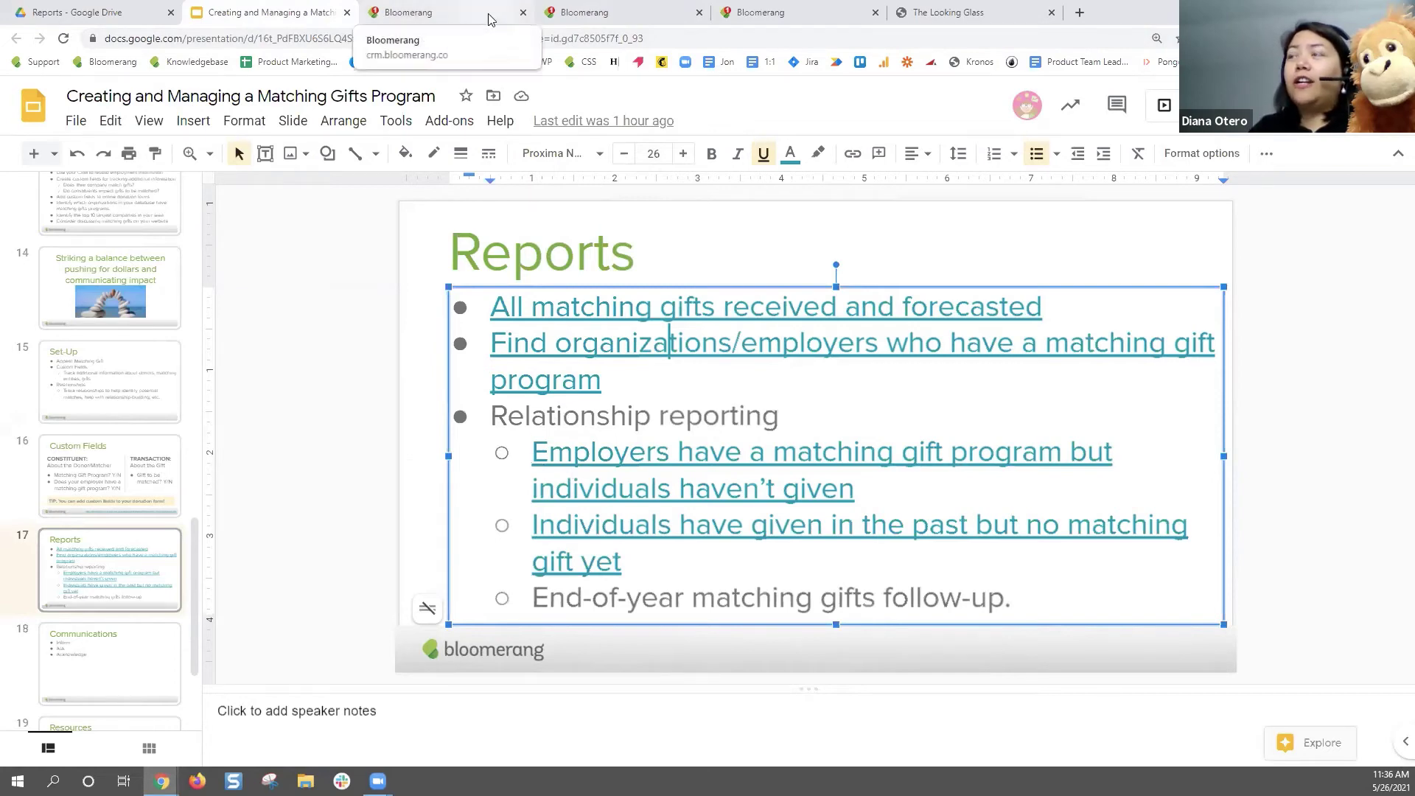
click(445, 28)
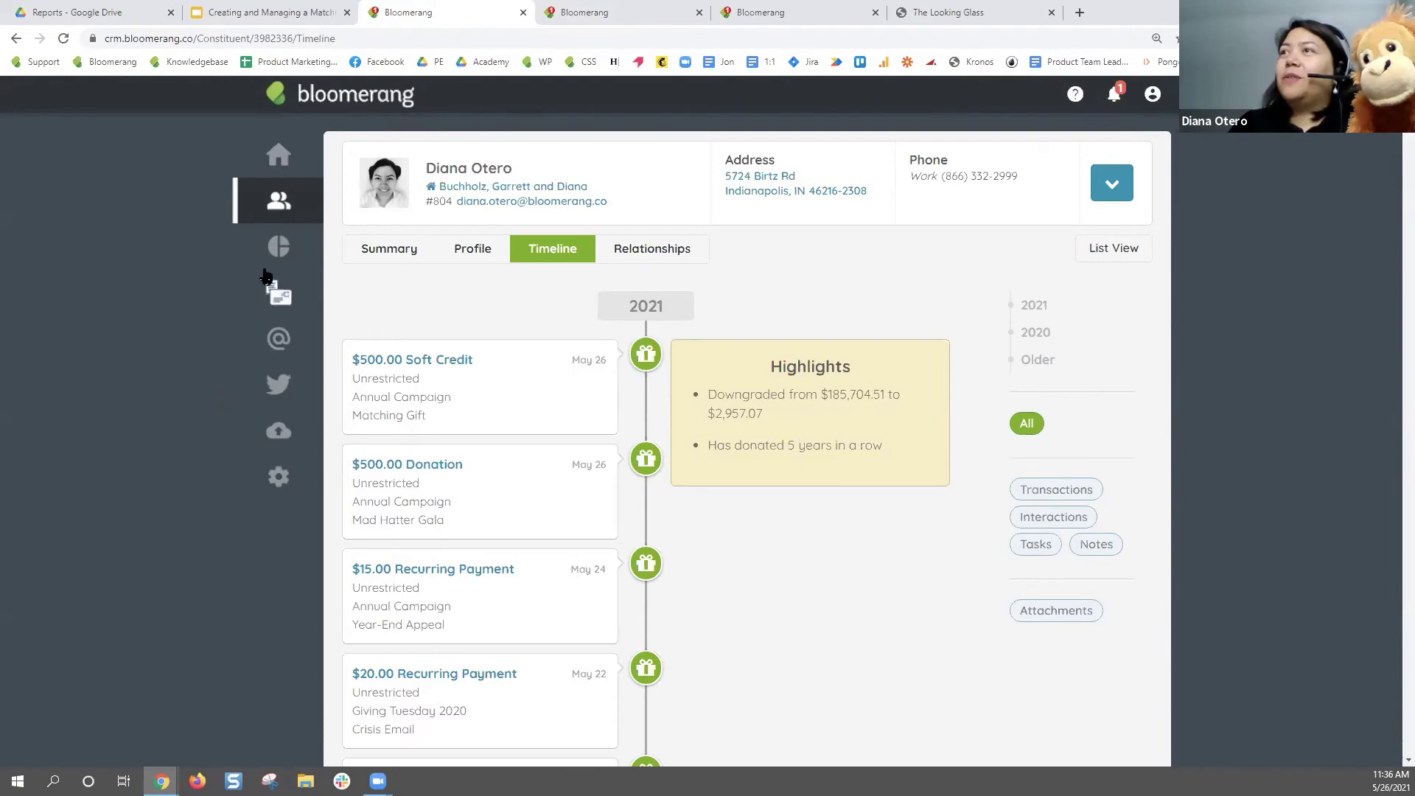
From the Reports list, create a new report based on the Pledge Reminders template
mouse_move(273, 258)
click(475, 454)
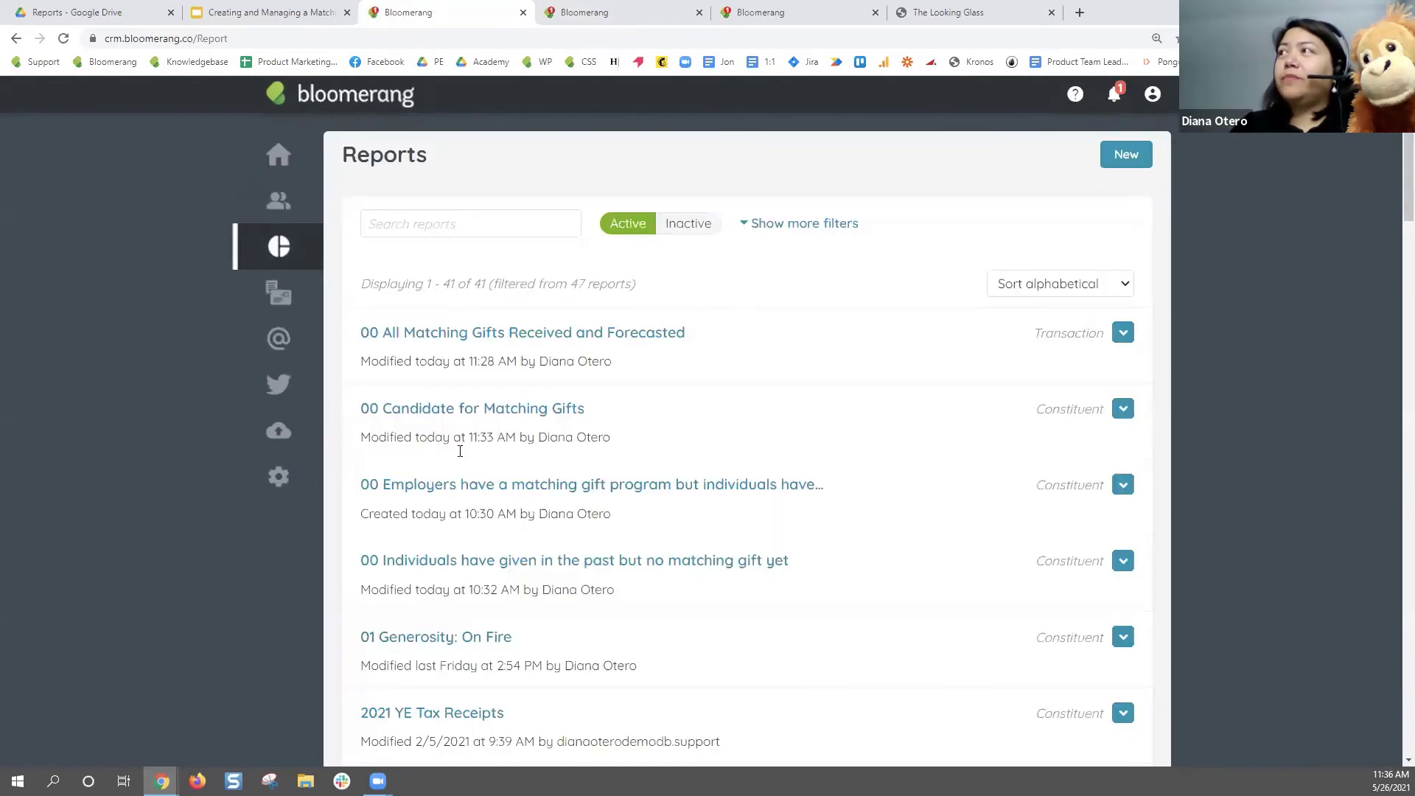
click(1132, 156)
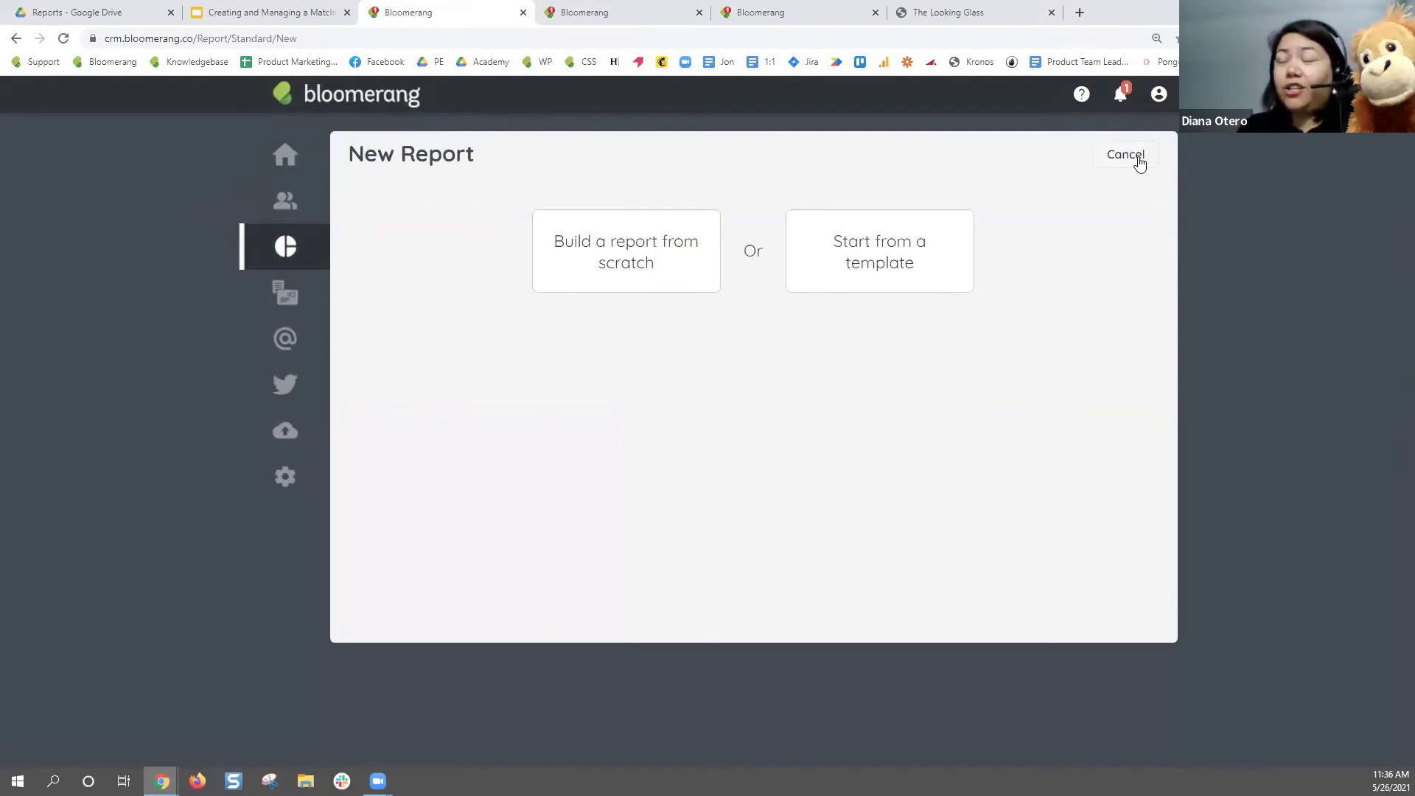
click(944, 272)
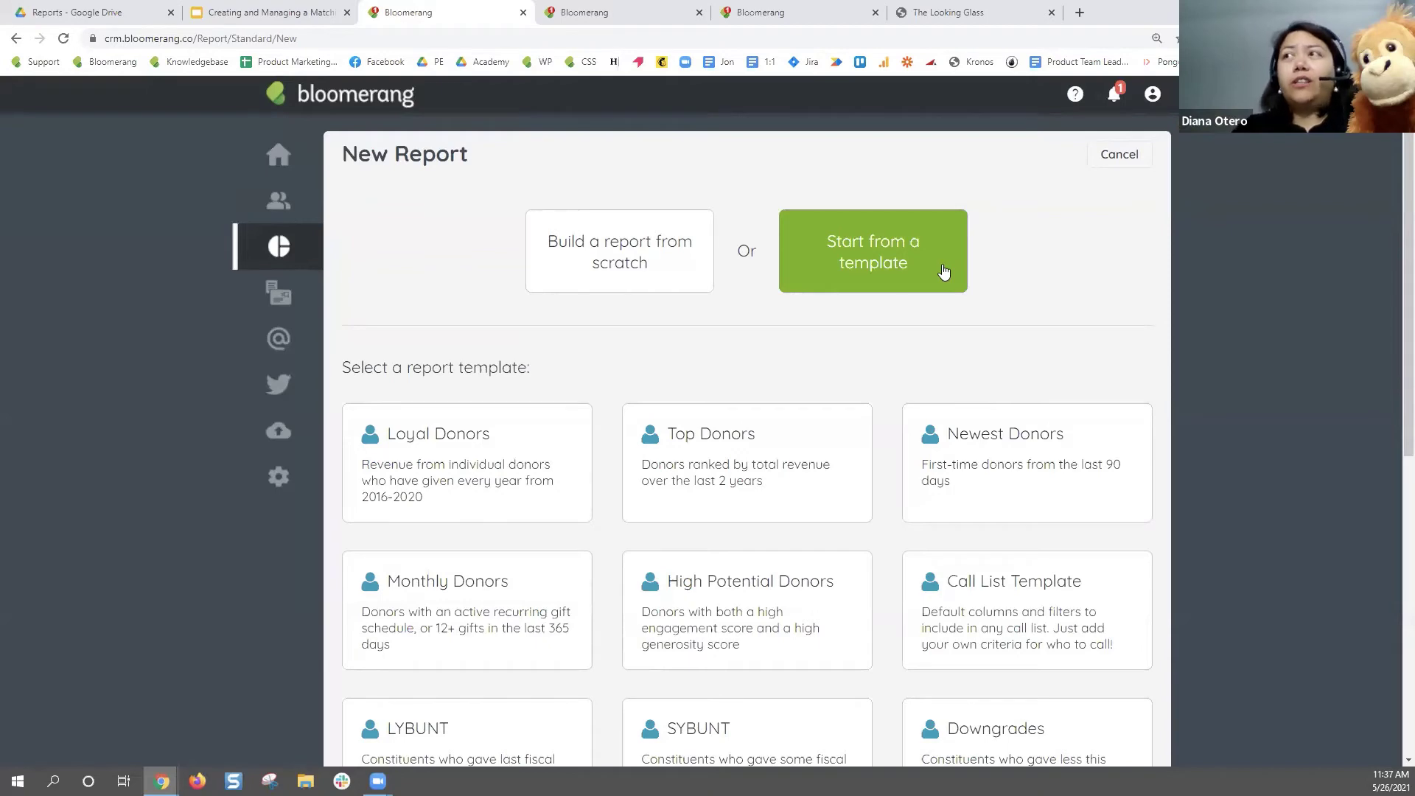
scroll(1216, 369, down, 3)
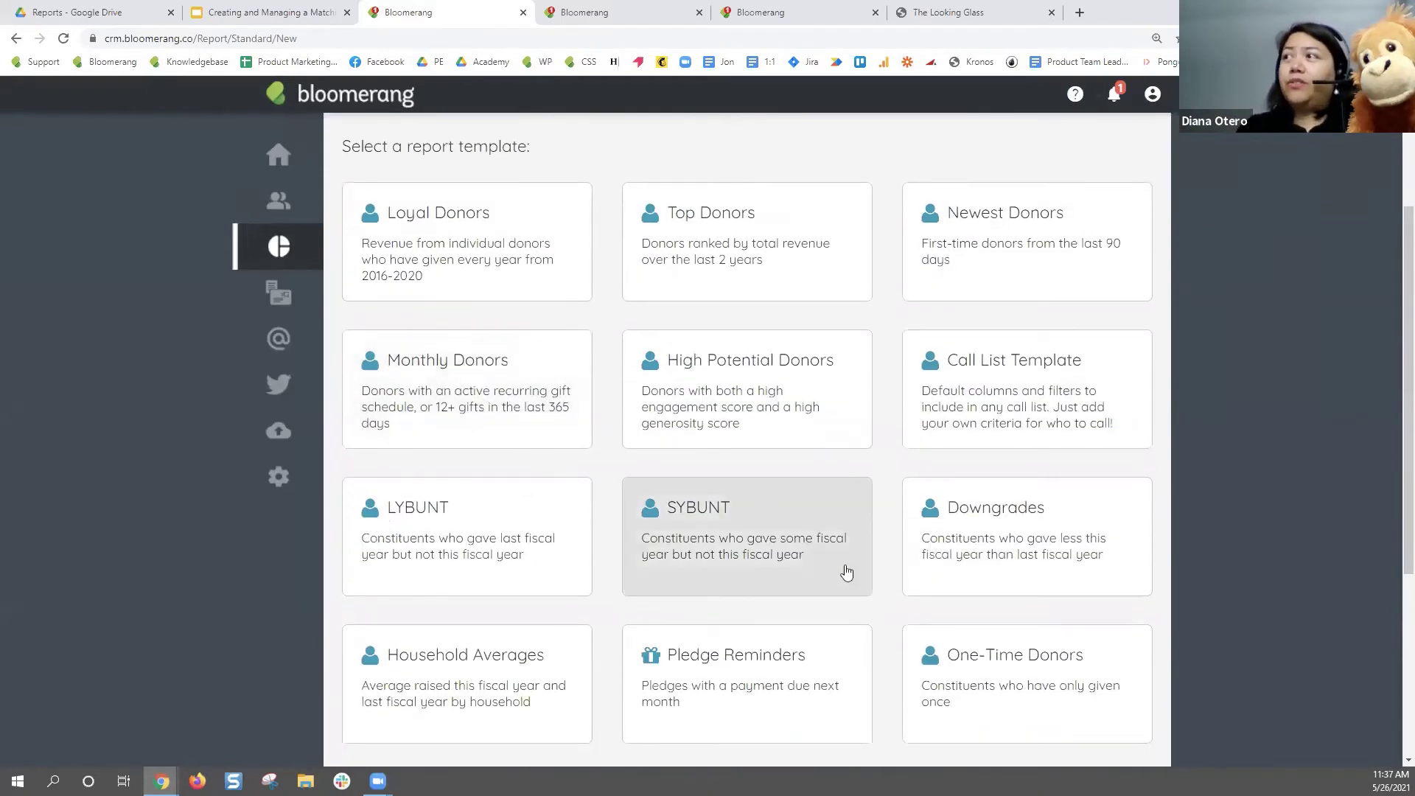
scroll(851, 518, down, 1)
scroll(852, 518, down, 3)
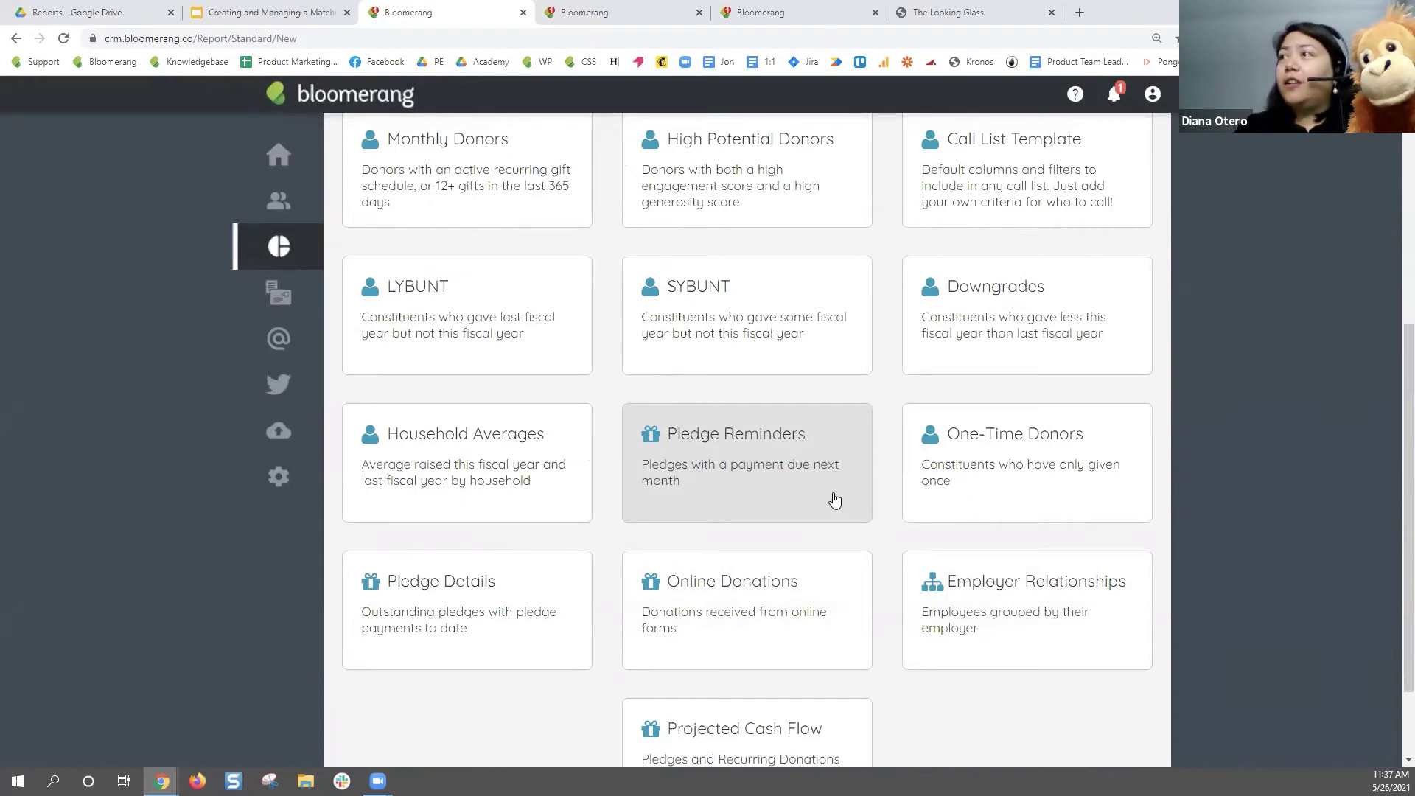
click(834, 500)
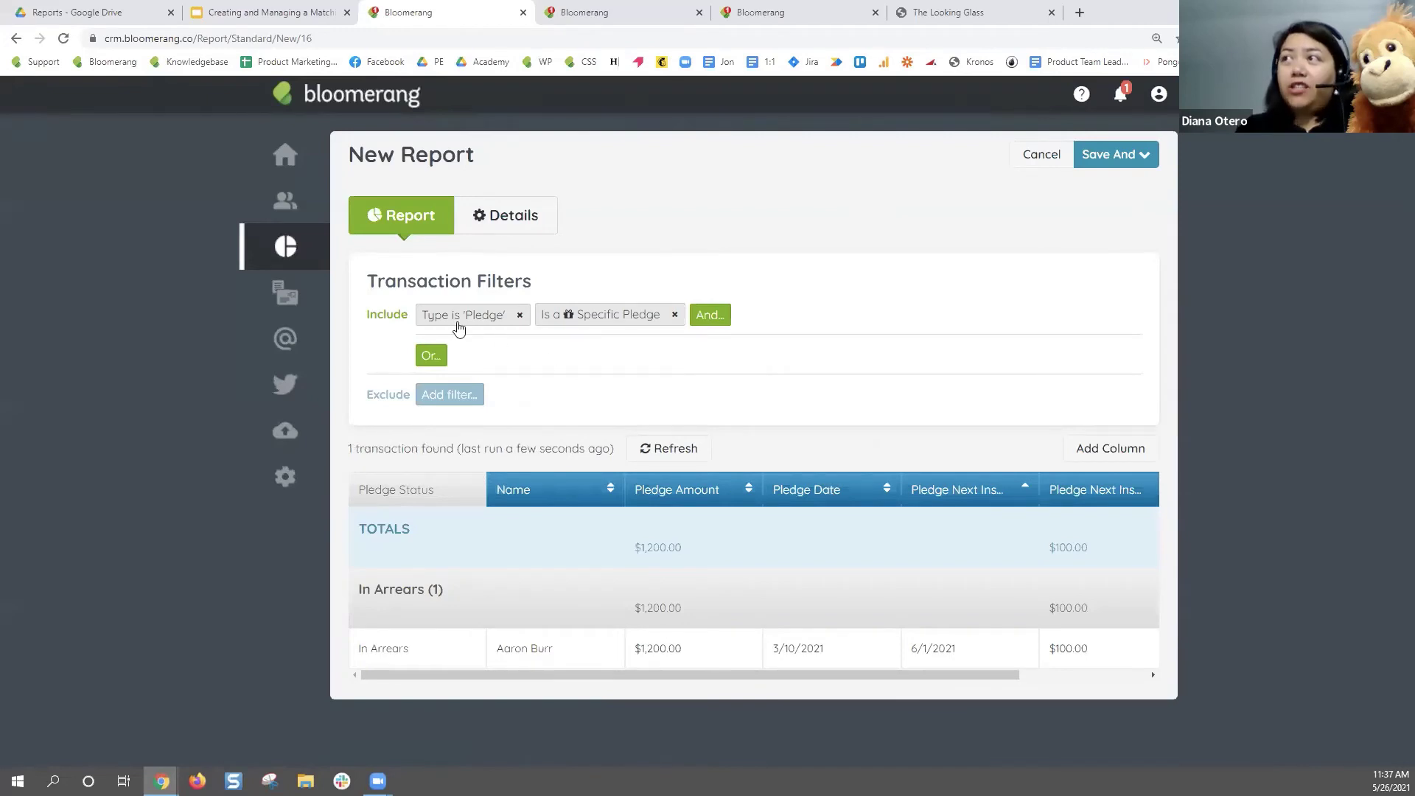
Set the pledge filter's Next Installment Date to During the next 45 days, returning 4 pledges
click(579, 322)
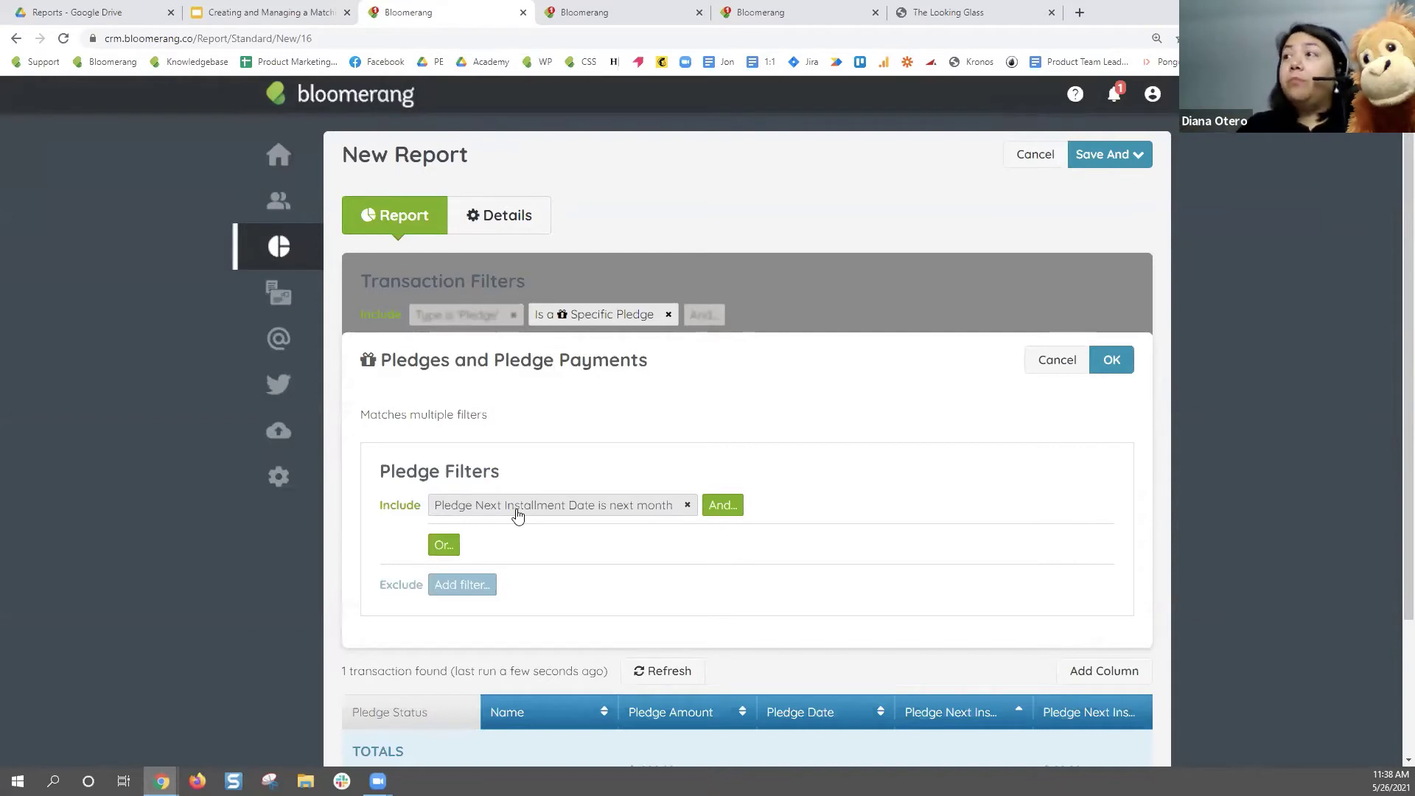
click(518, 513)
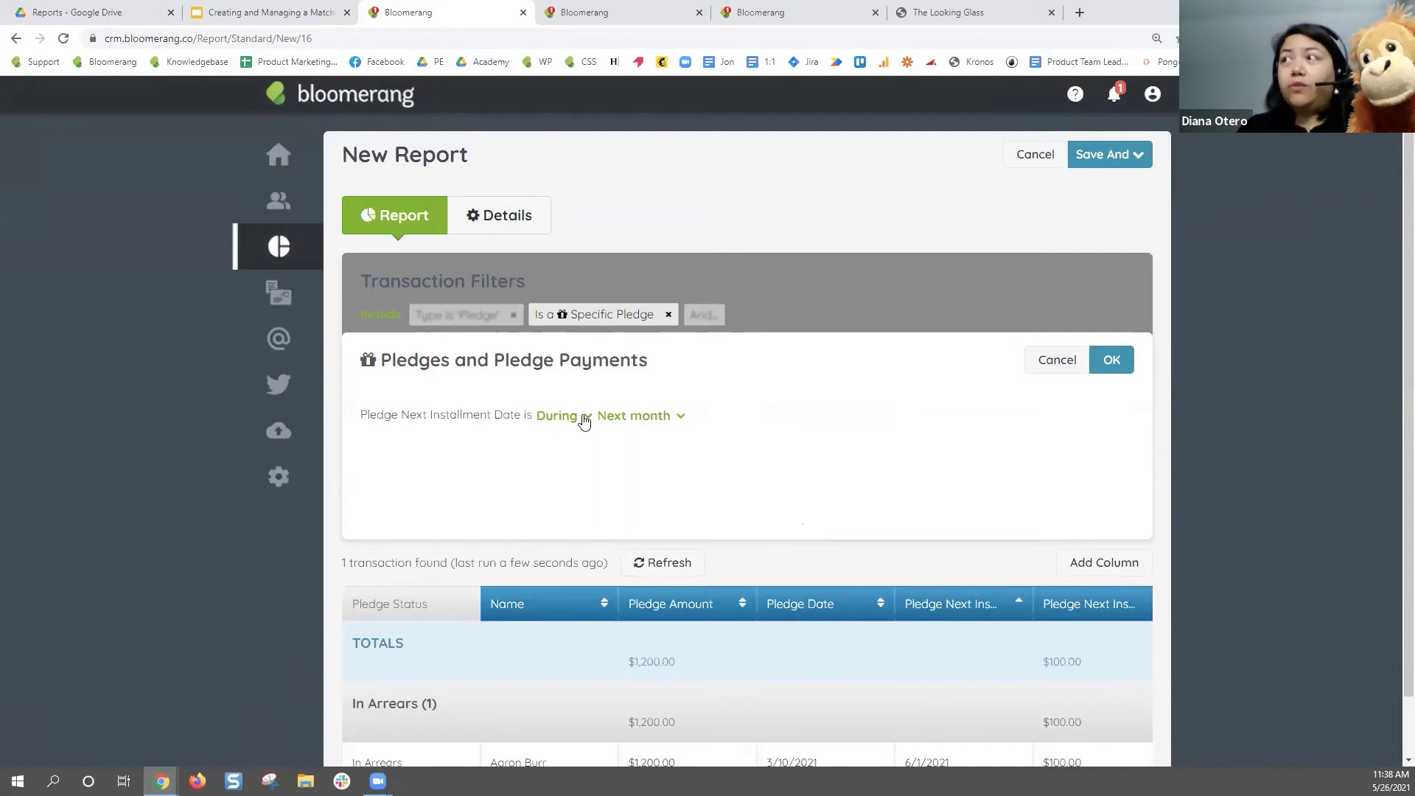
click(584, 418)
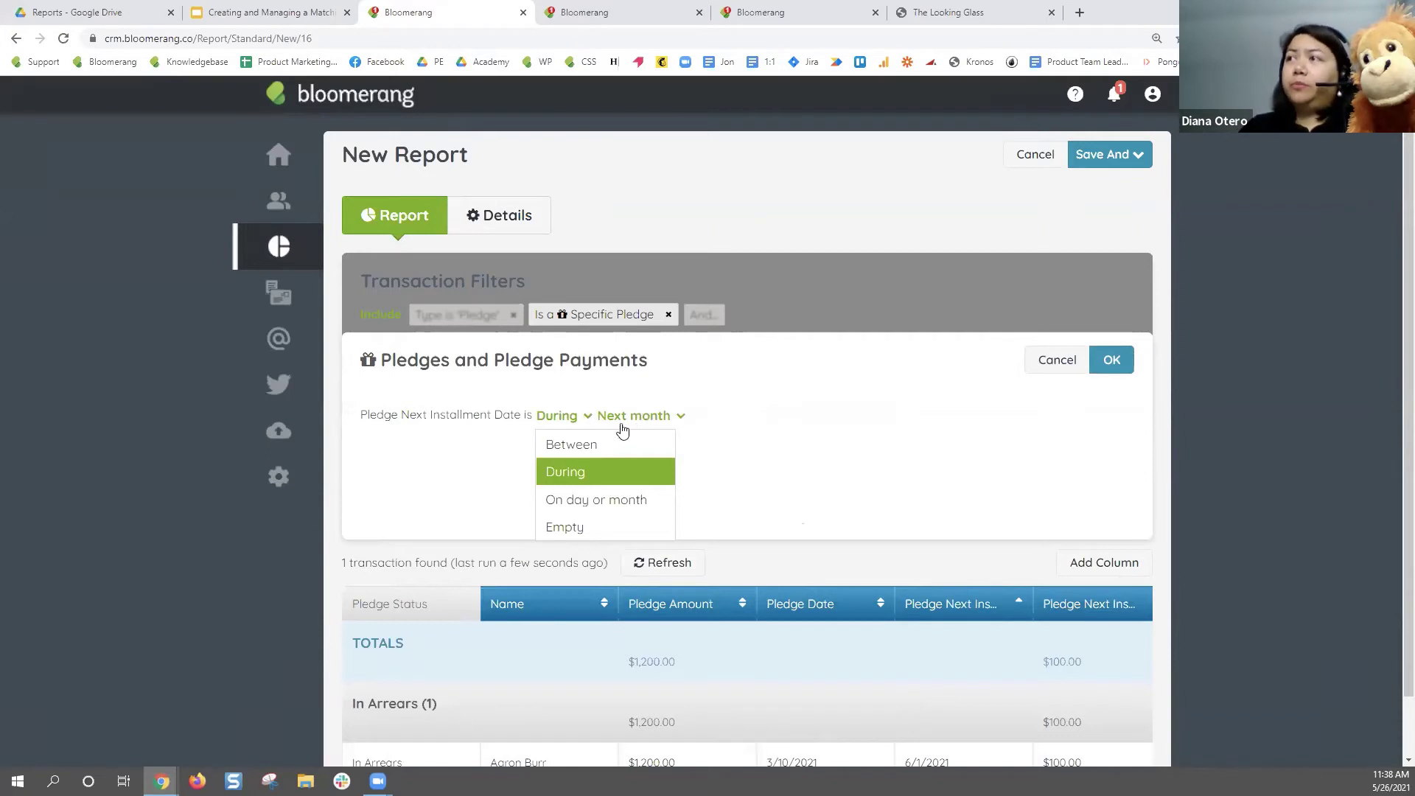
click(758, 452)
click(675, 420)
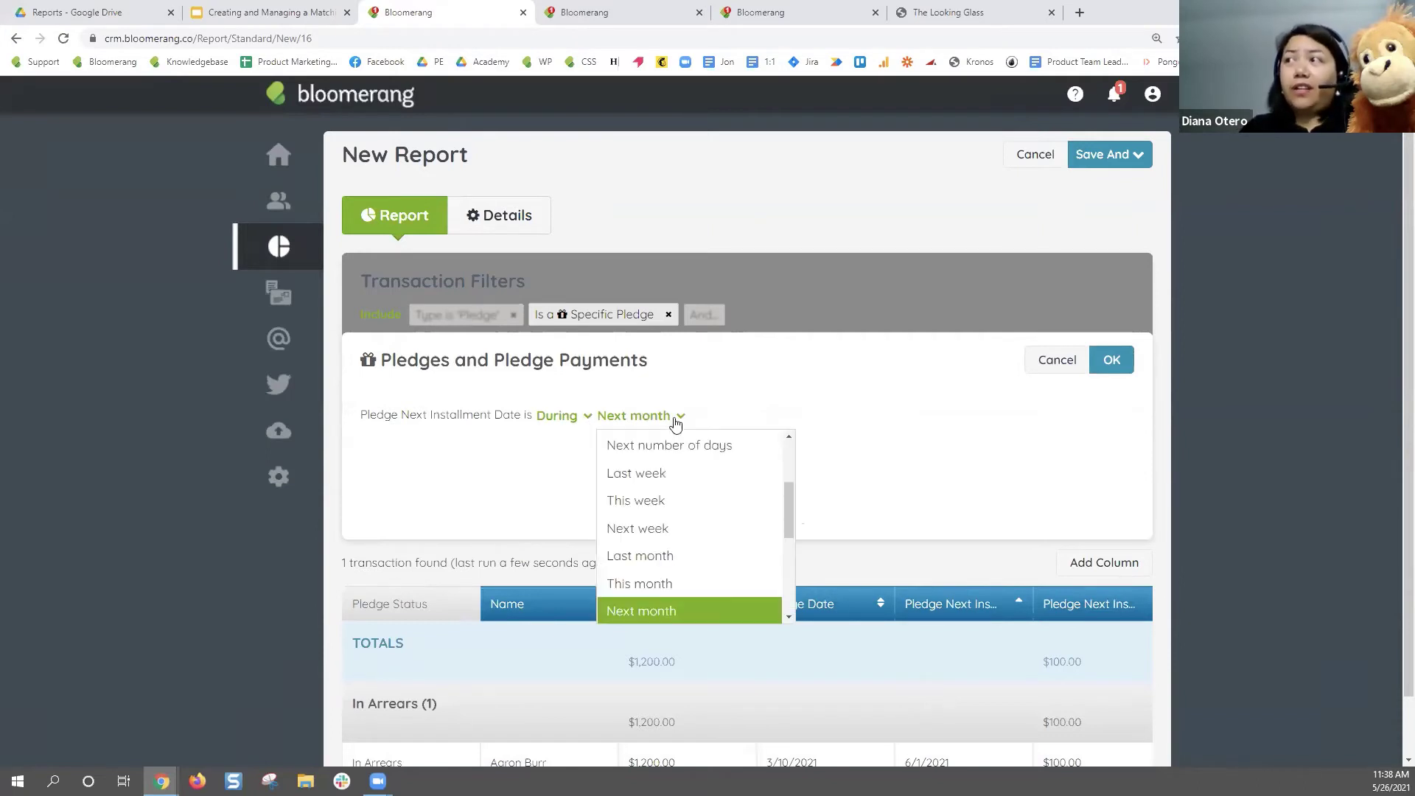
click(709, 445)
click(826, 426)
text(45)
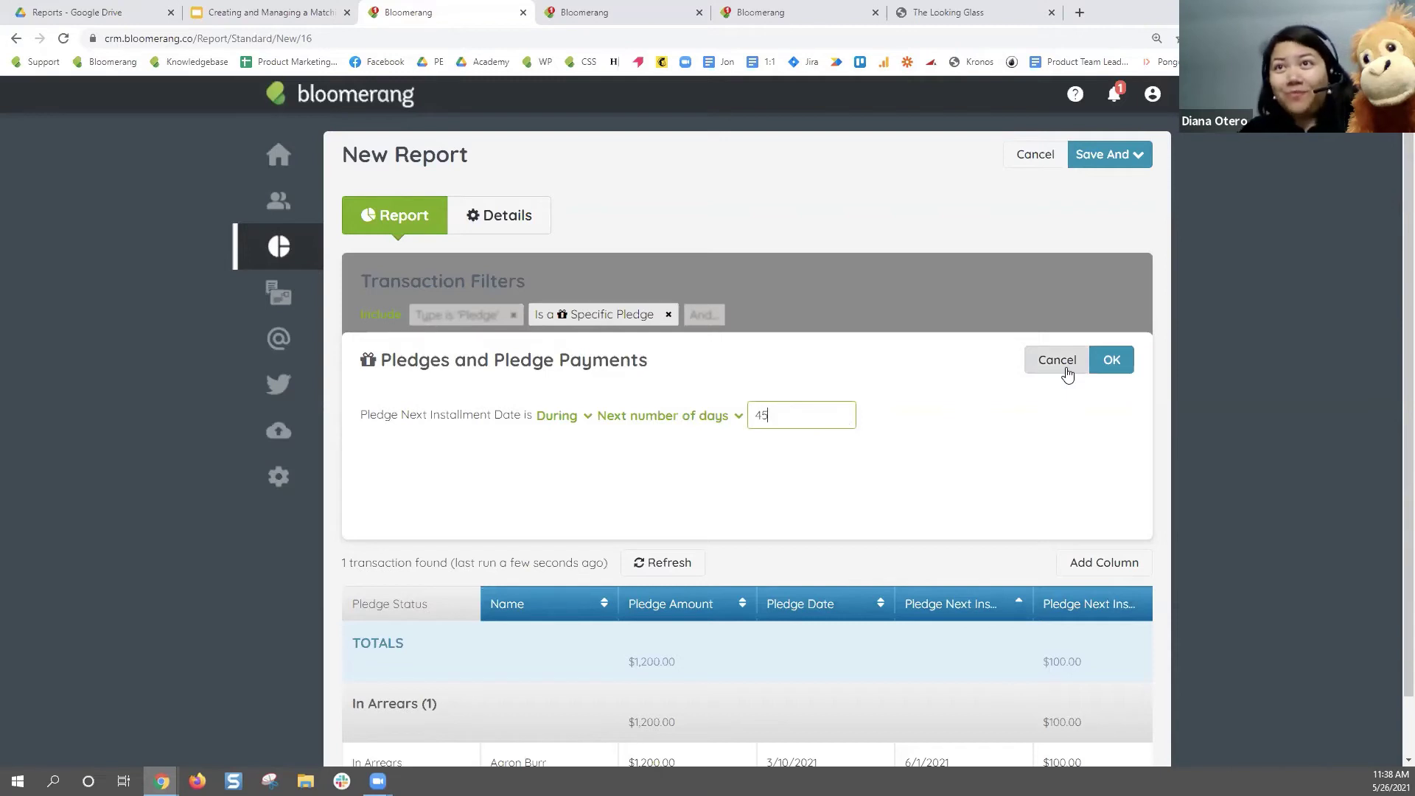
click(1115, 360)
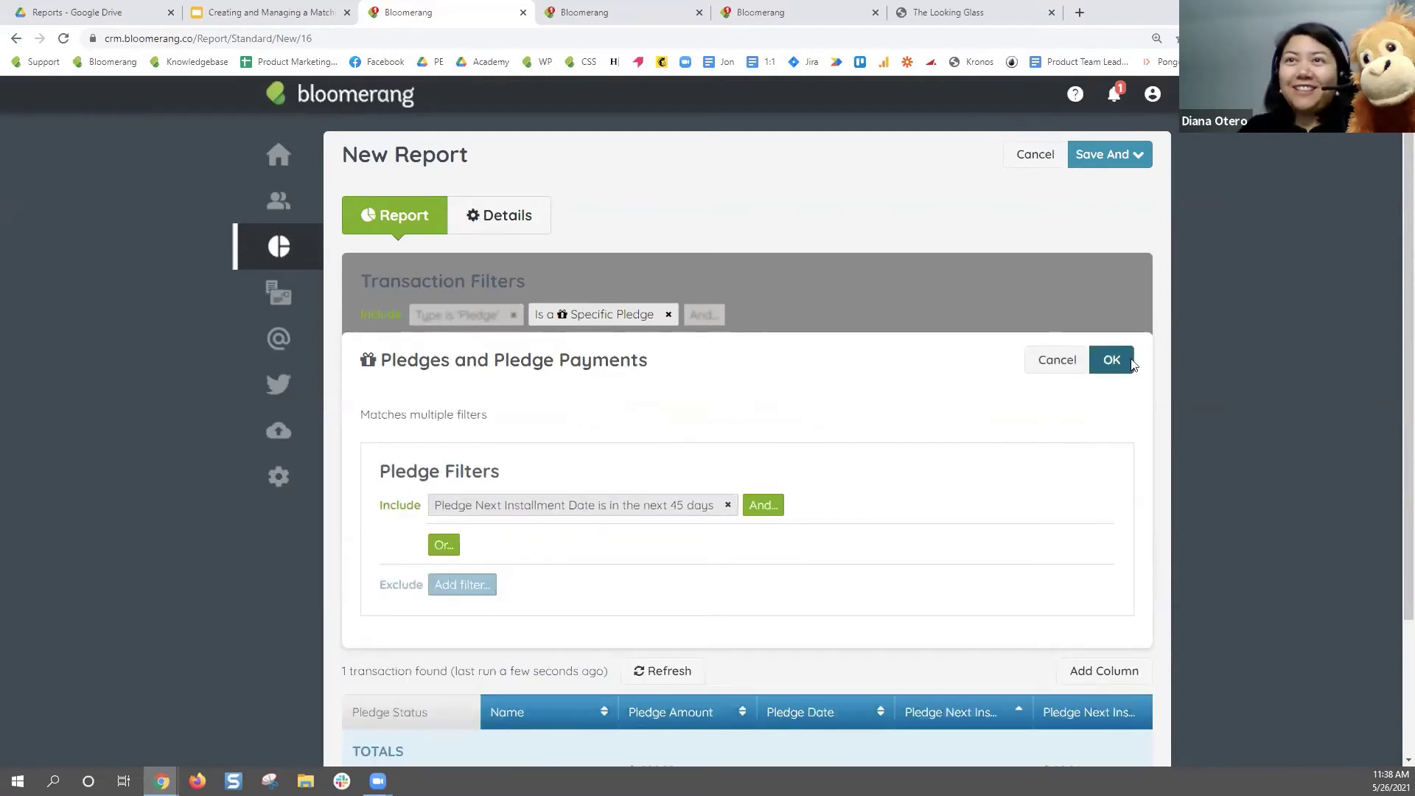
click(1115, 362)
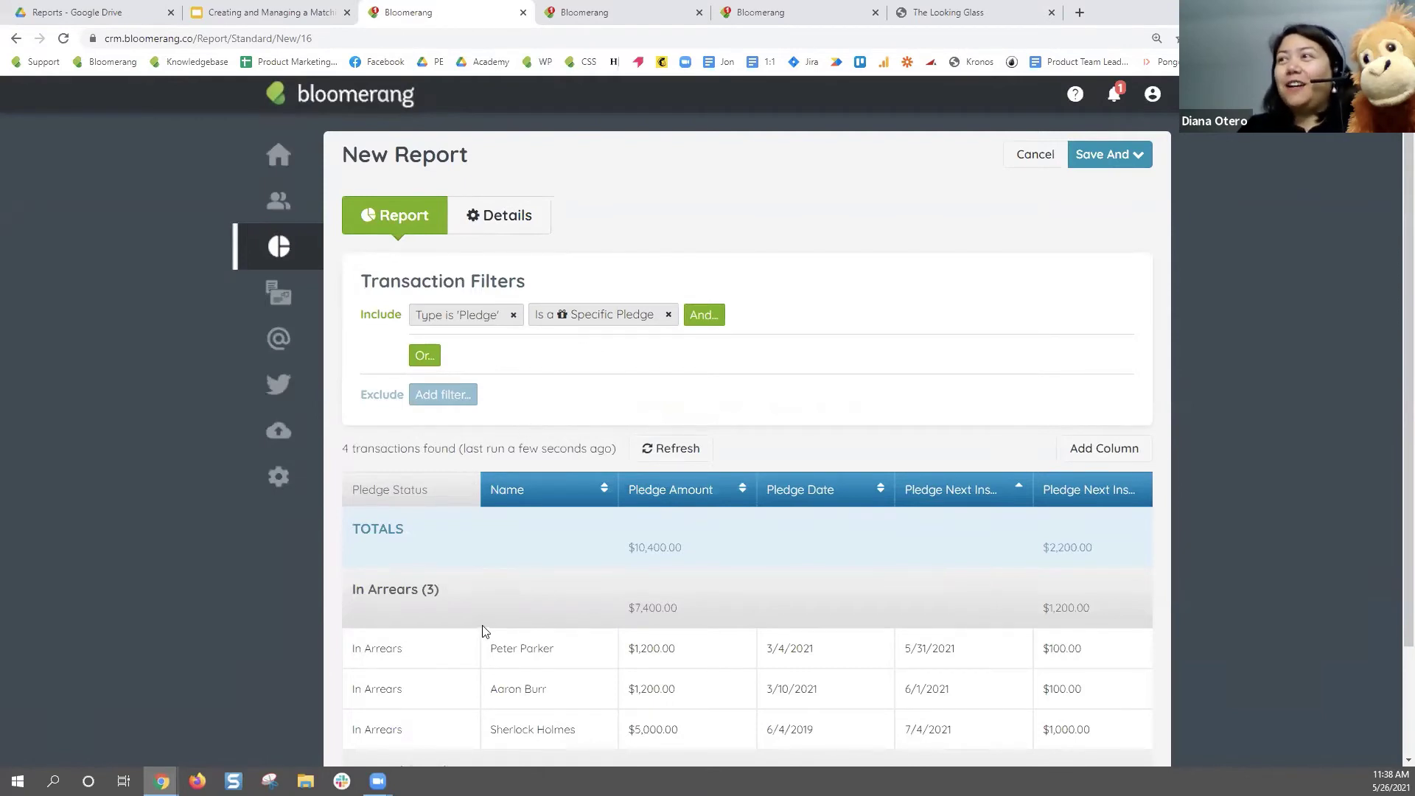
scroll(482, 616, down, 2)
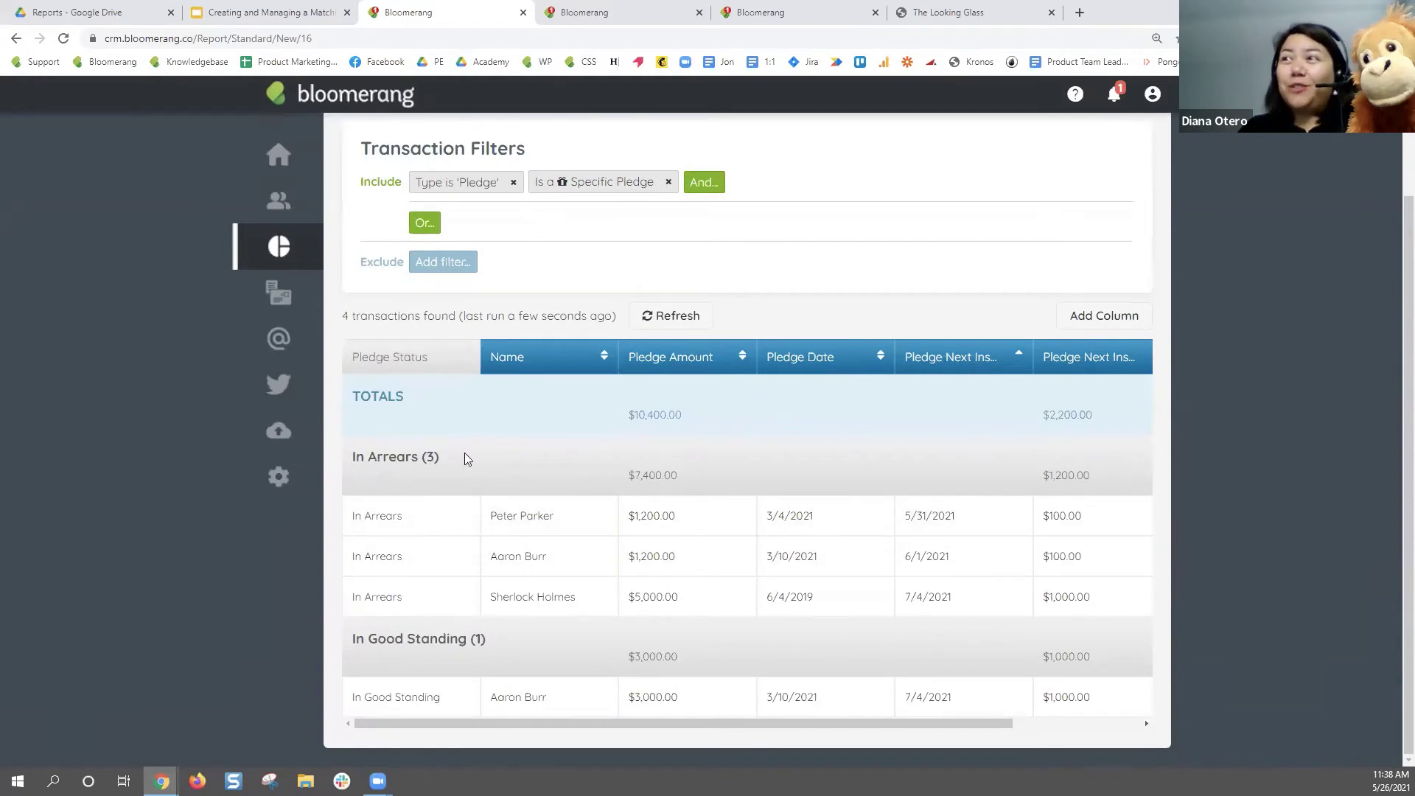
drag(442, 462, 355, 463)
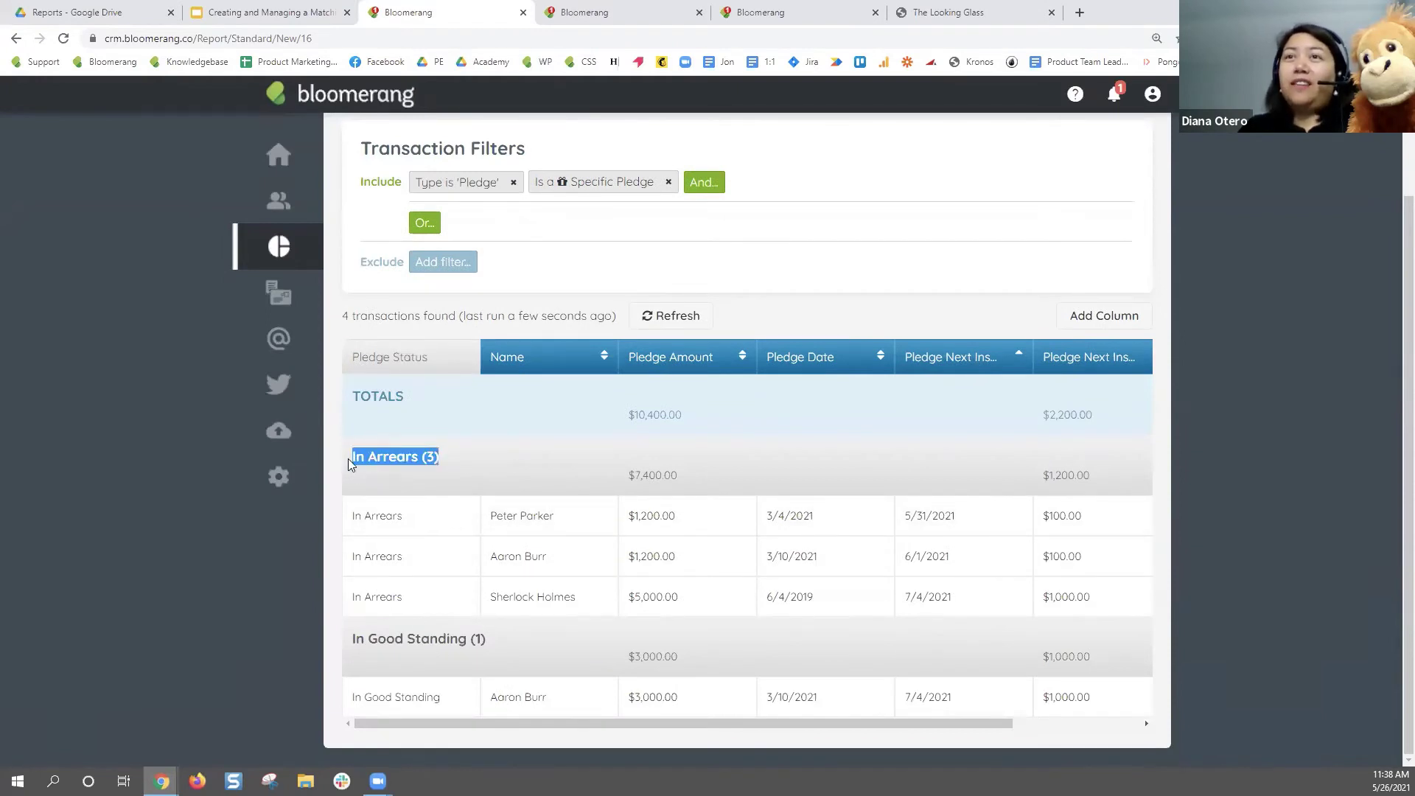
drag(487, 640, 351, 644)
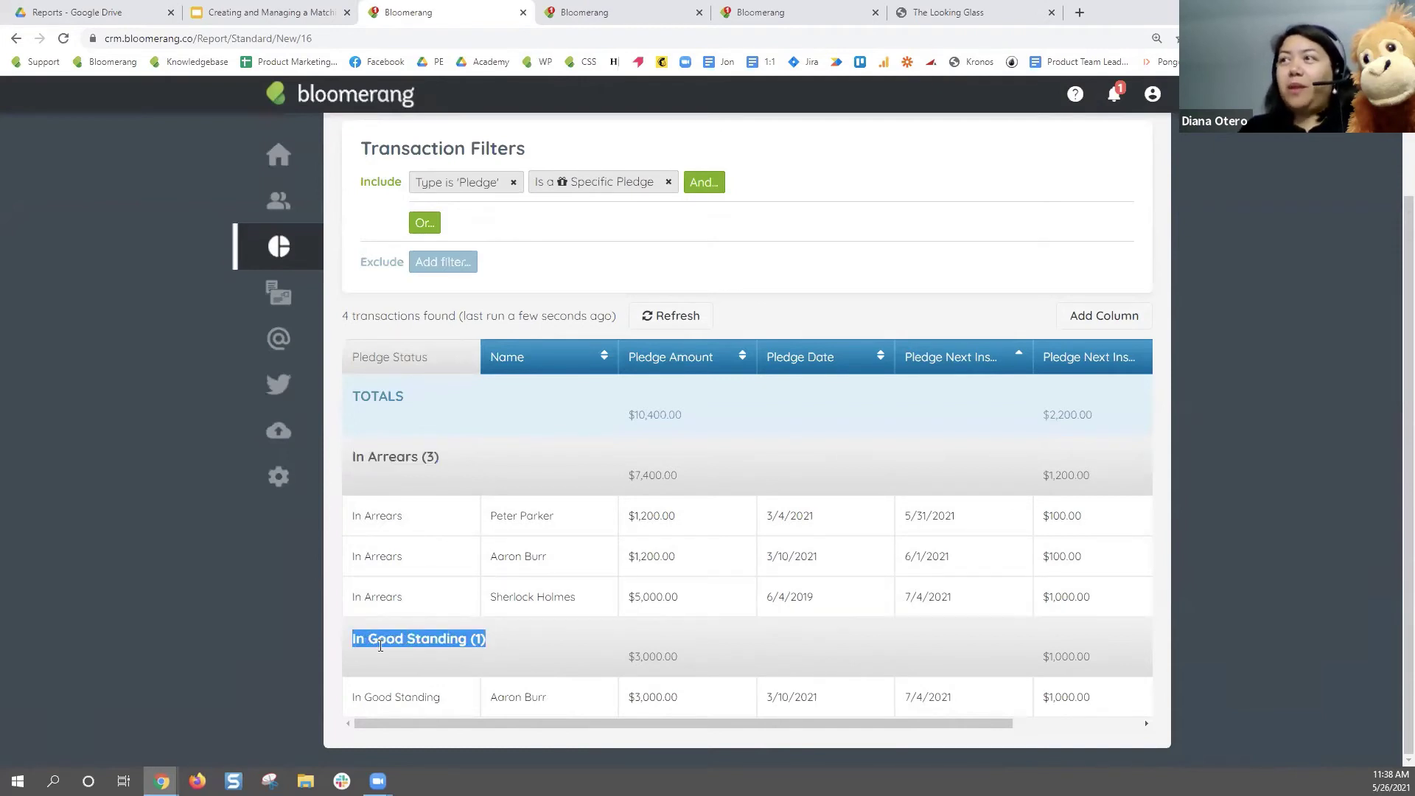
scroll(376, 647, up, 1)
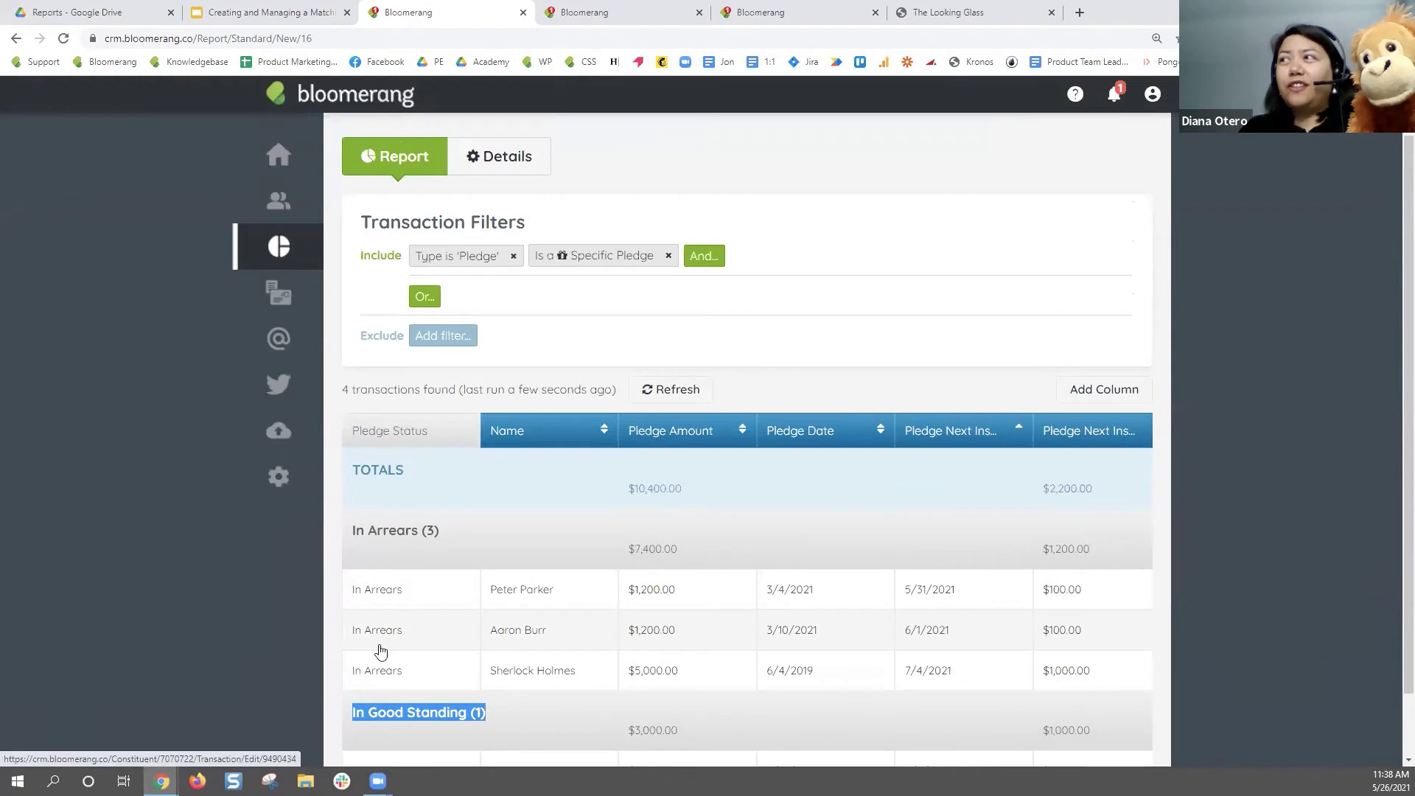
scroll(1268, 545, down, 1)
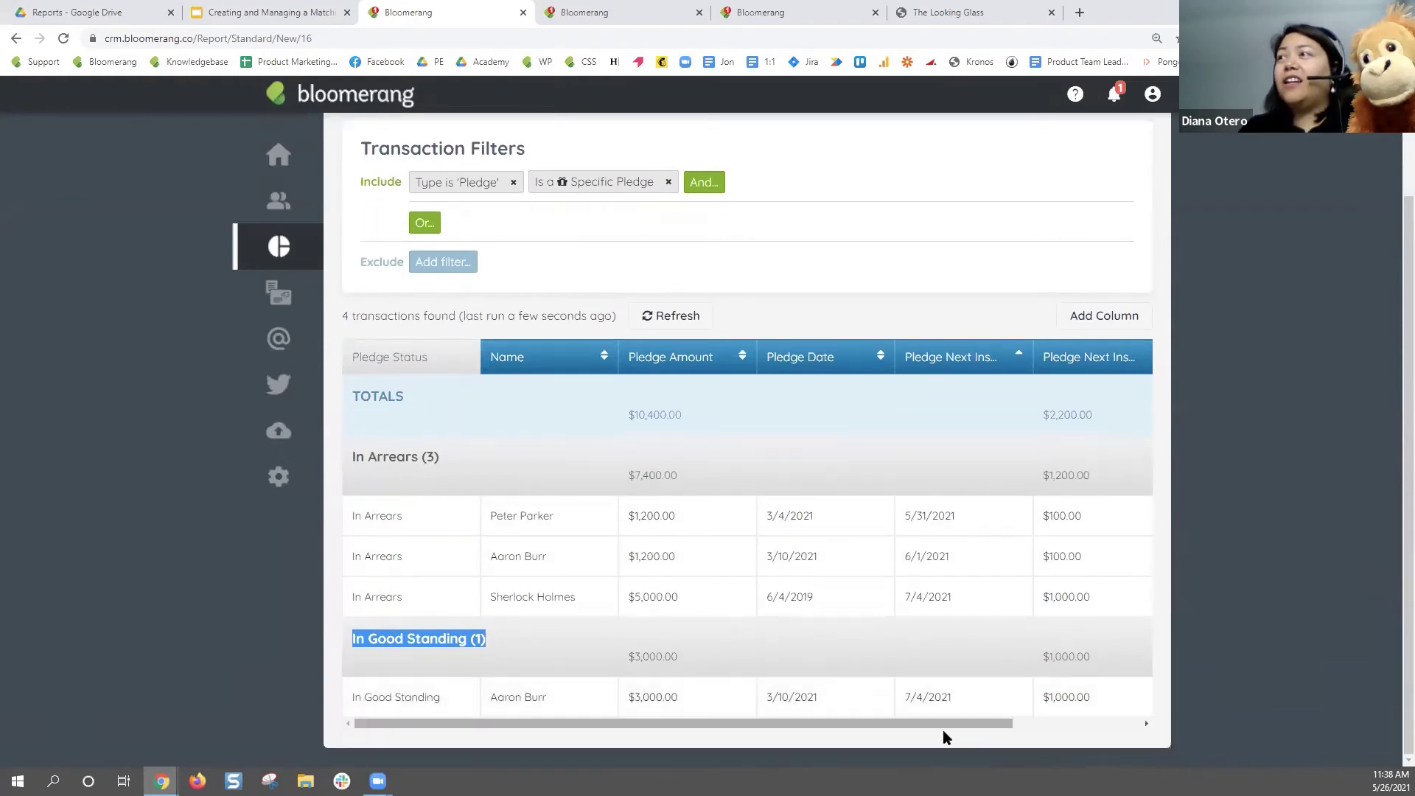
drag(954, 724, 815, 722)
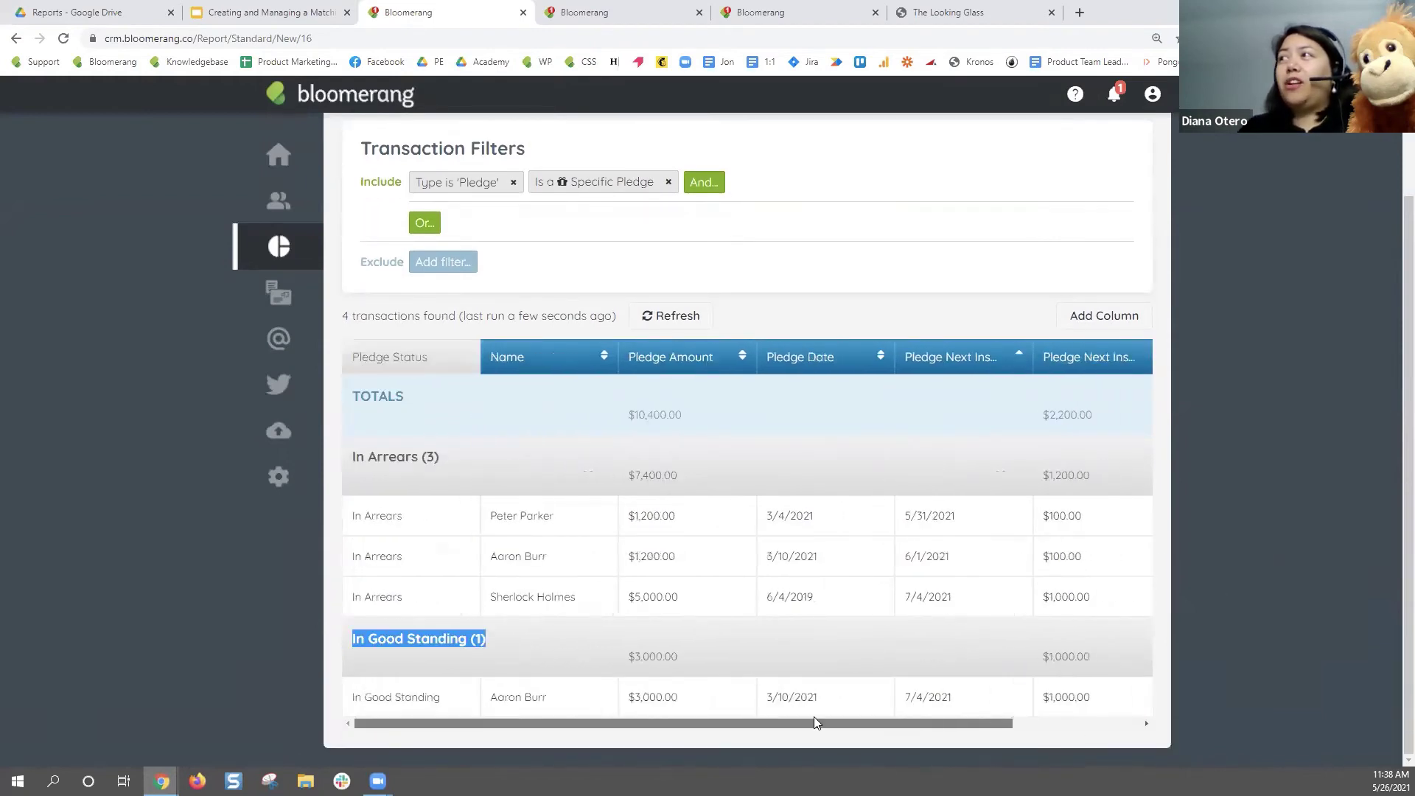
scroll(1281, 575, up, 2)
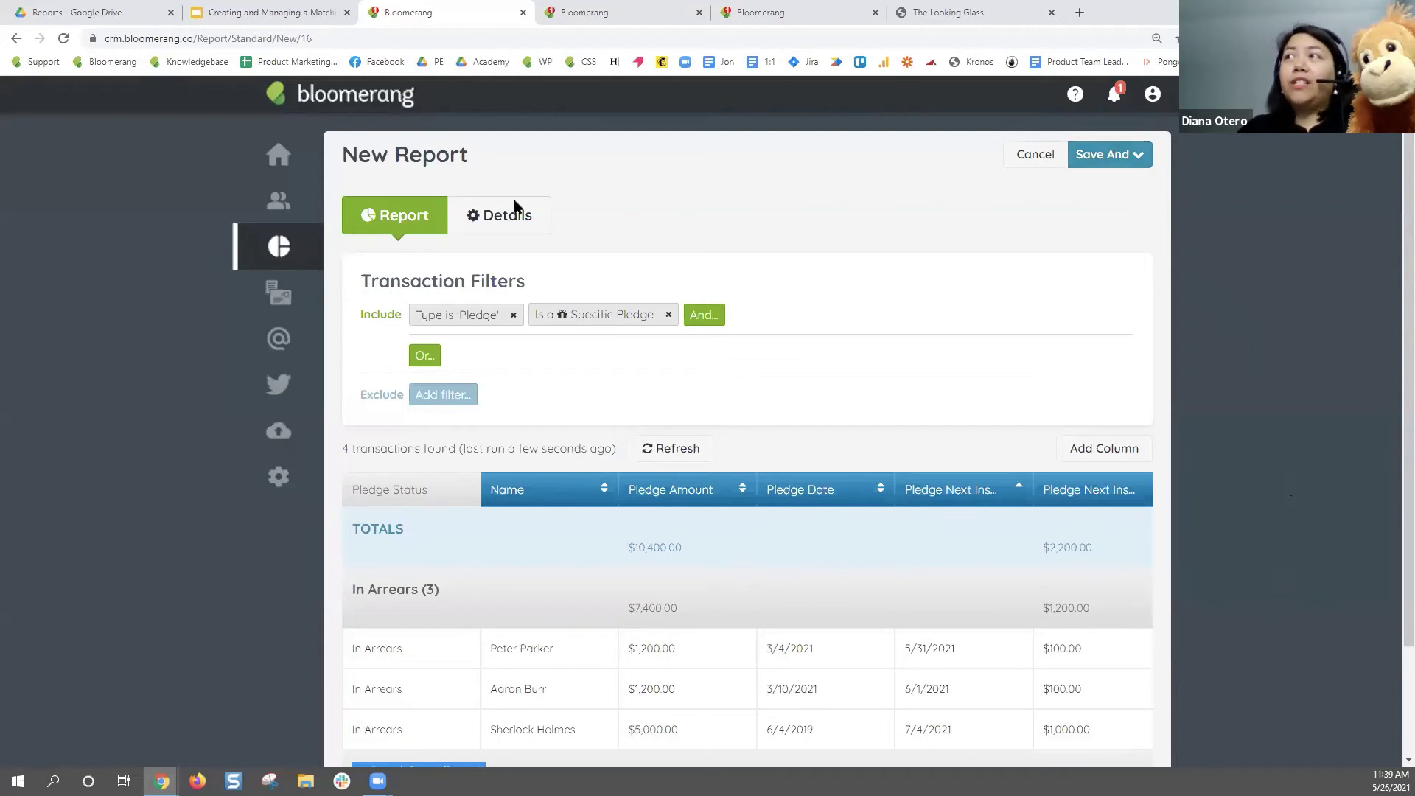
Name the report 'Pledges with payments due in 45 days', save it and return to the report list
click(523, 212)
text(Pledges with payments due in 45 days)
click(1122, 158)
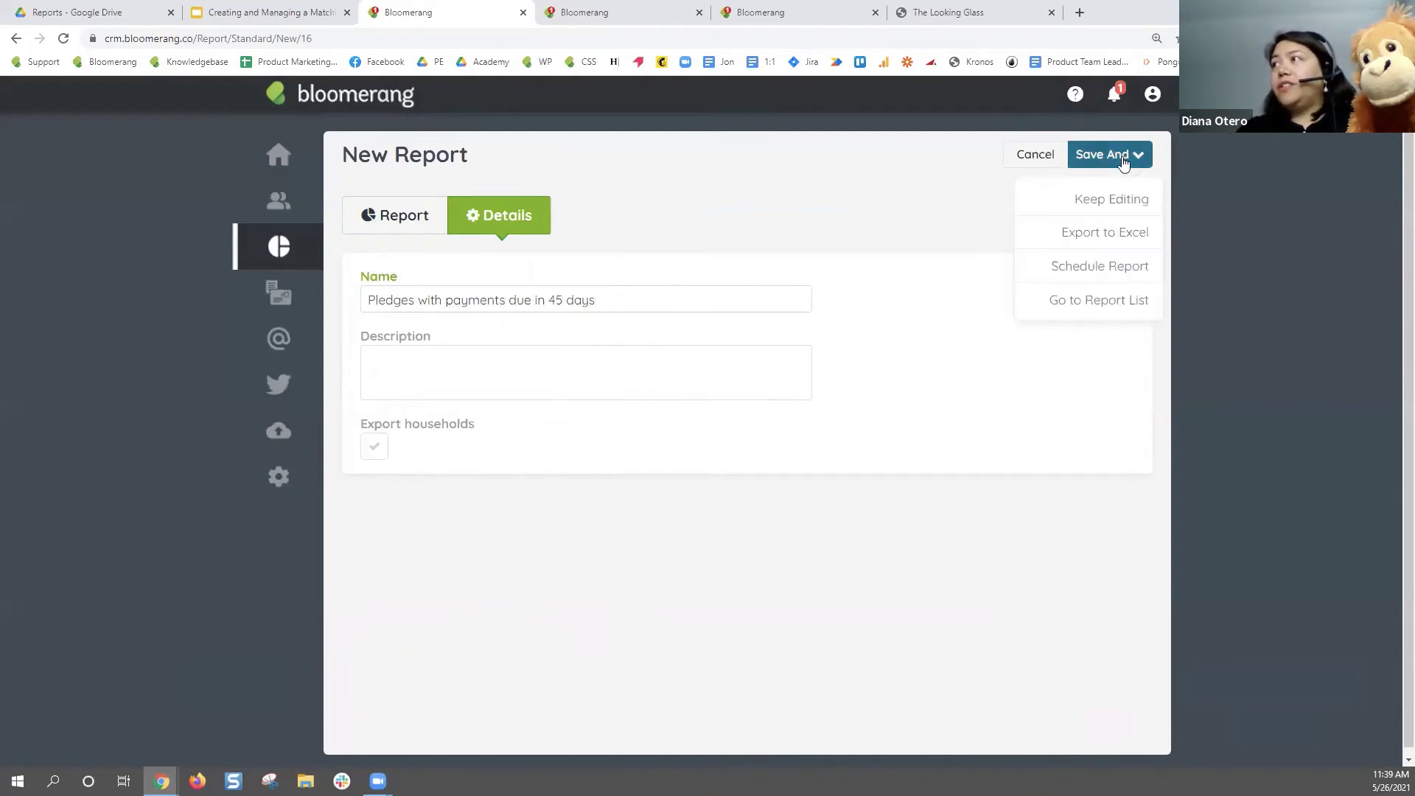
click(1098, 310)
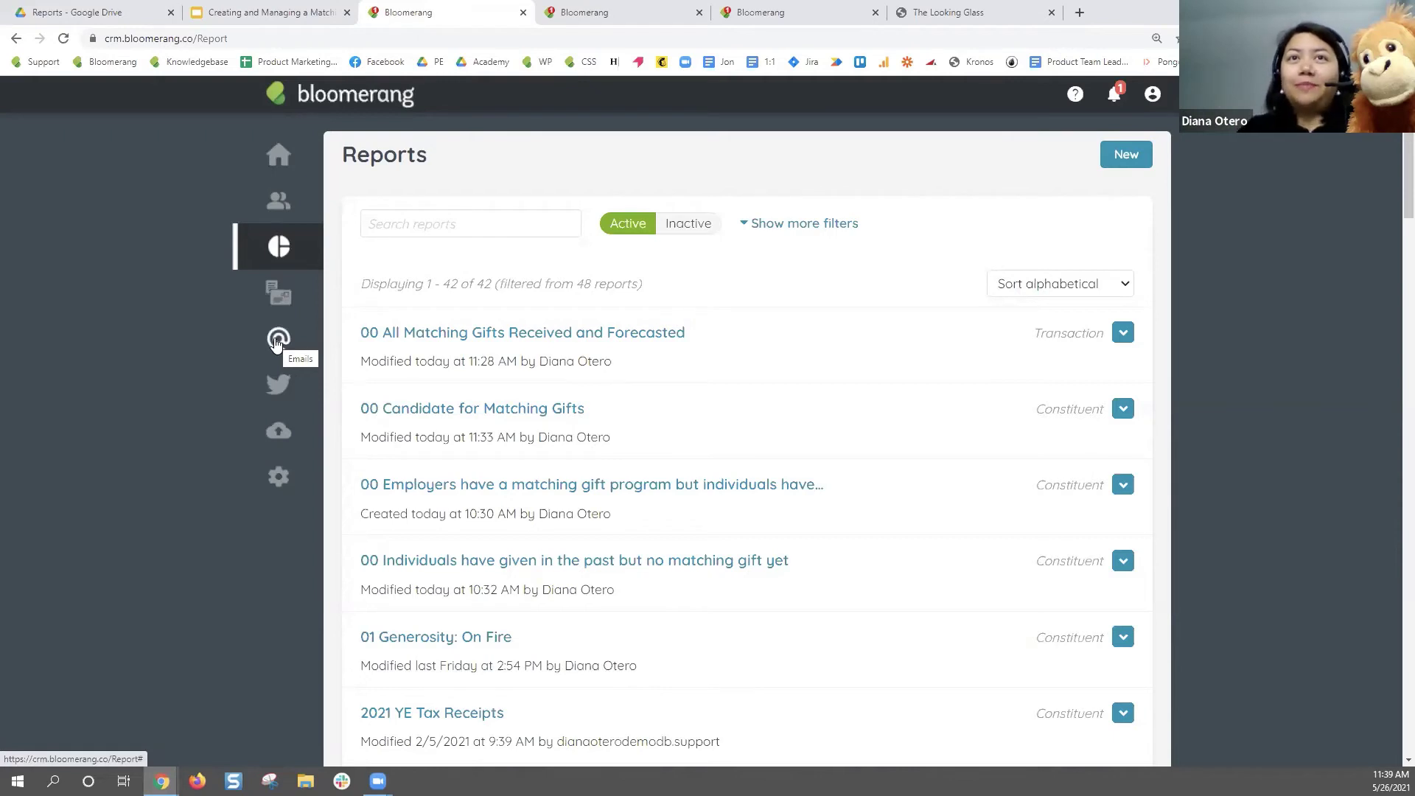
Create a new report from the Employer Relationships template, listing 139 constituents grouped by employer
click(1118, 168)
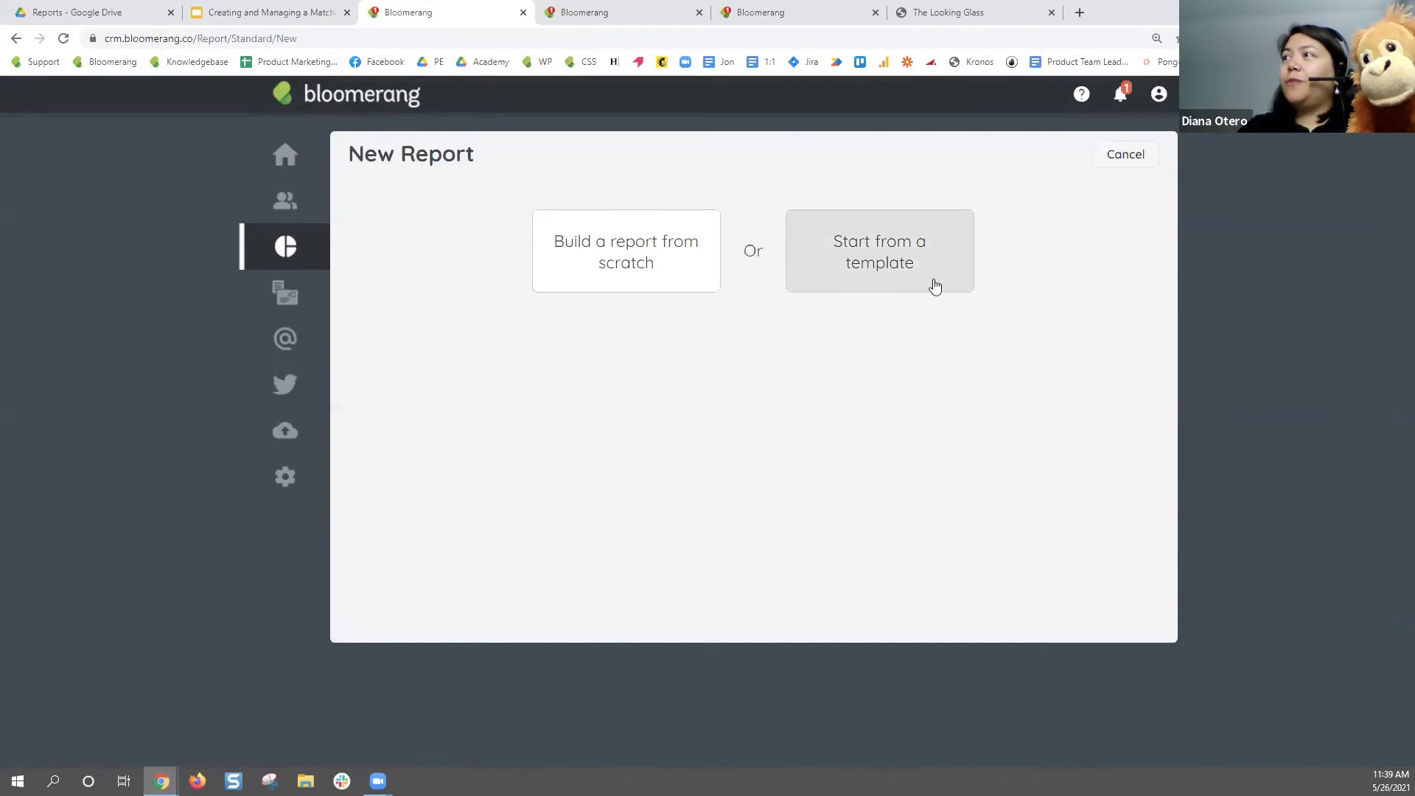
click(934, 286)
scroll(886, 543, down, 1)
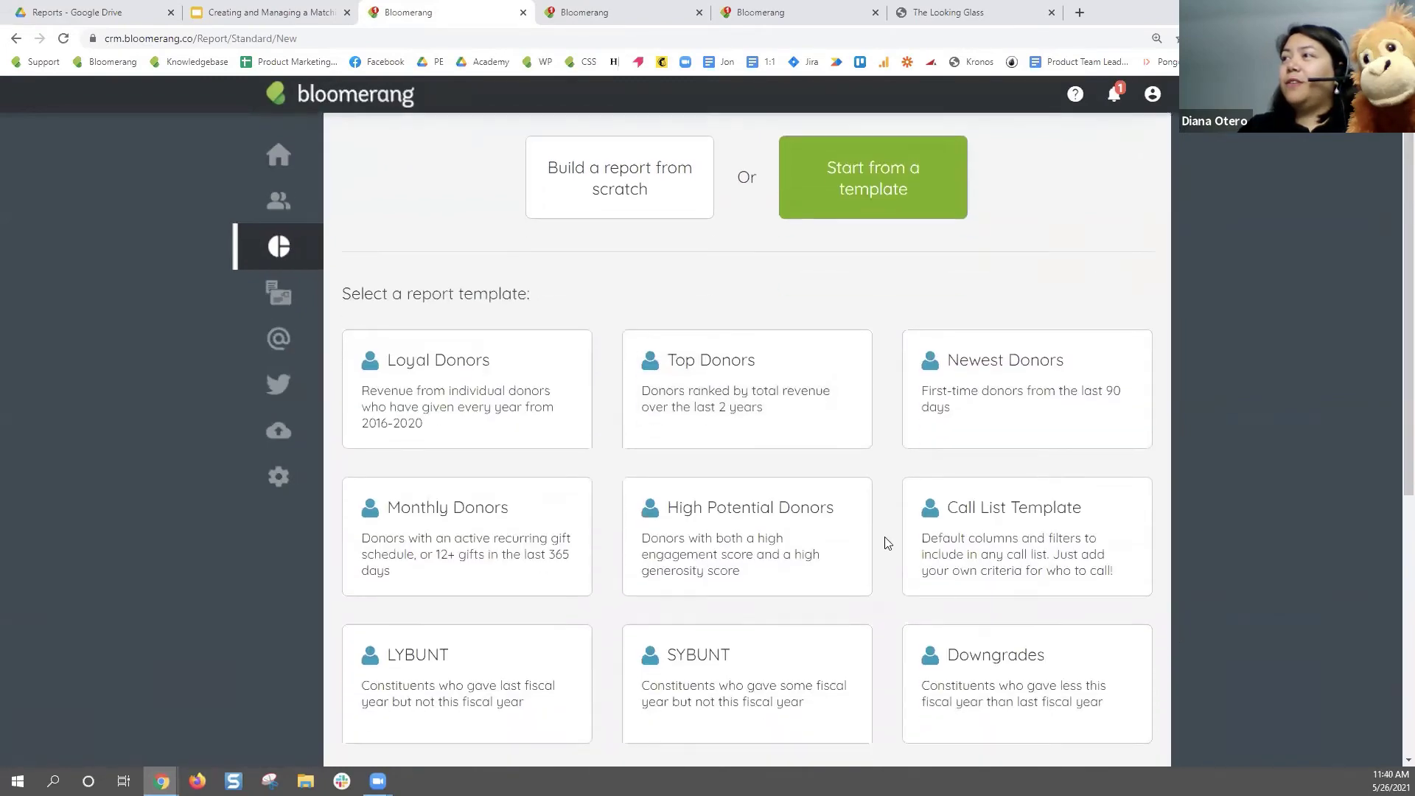
scroll(888, 543, down, 3)
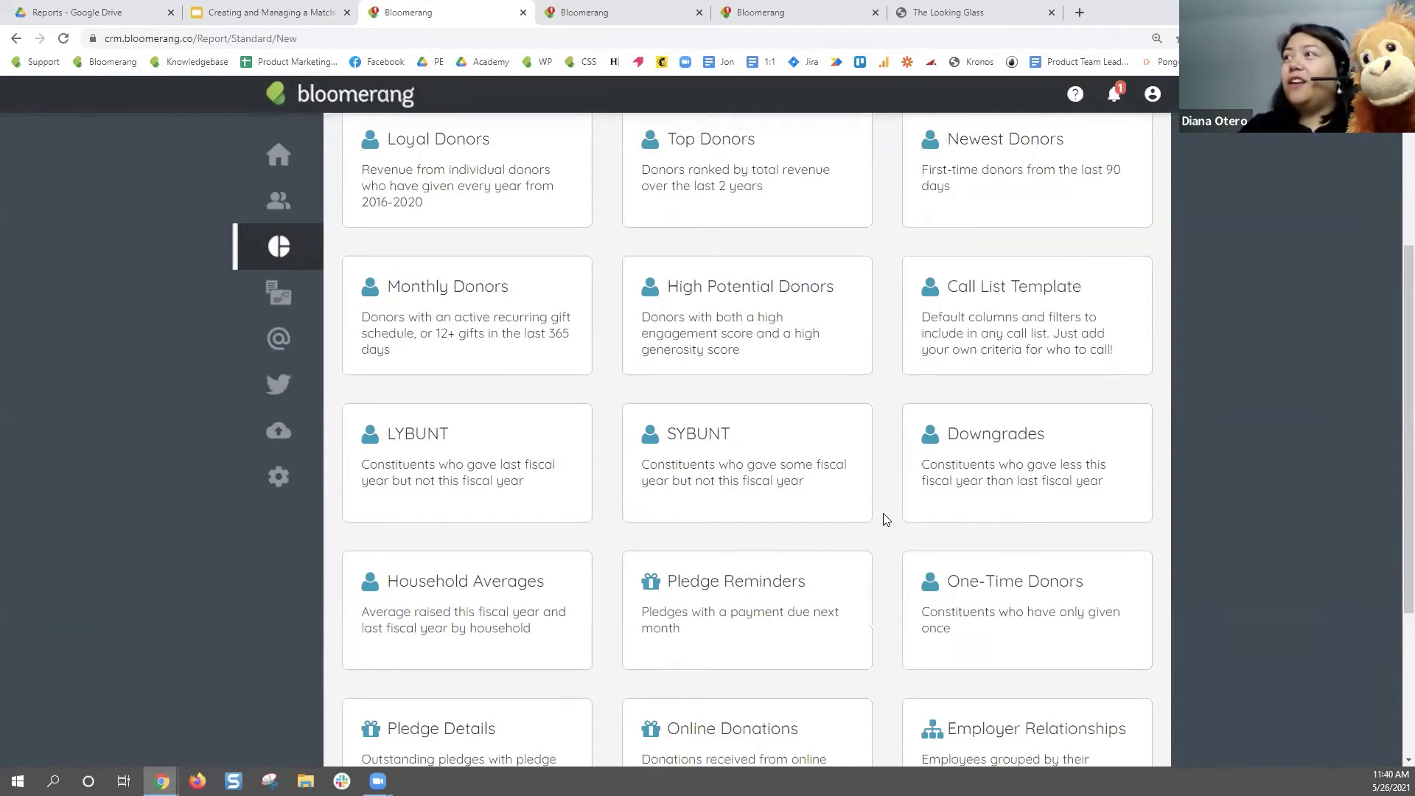
scroll(886, 543, down, 4)
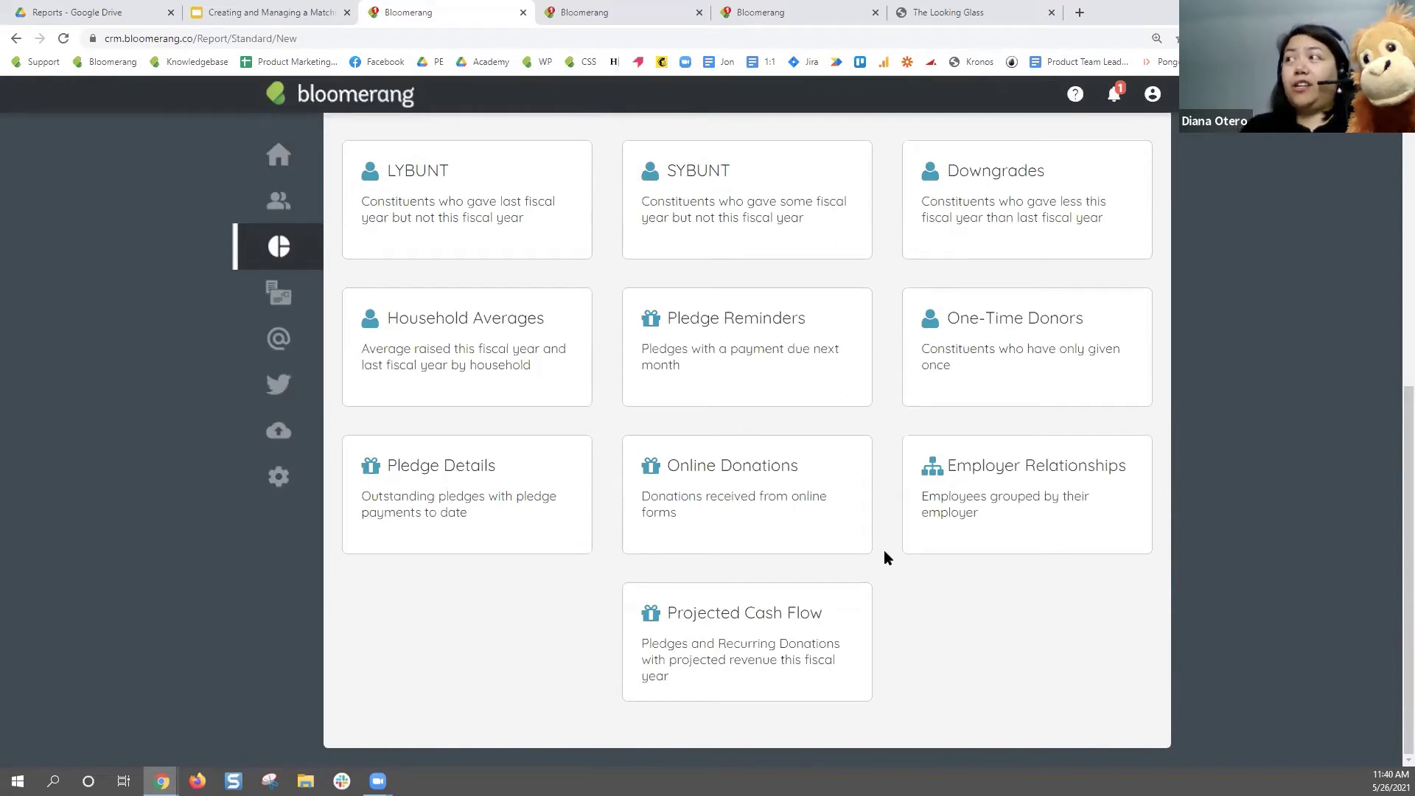
click(983, 528)
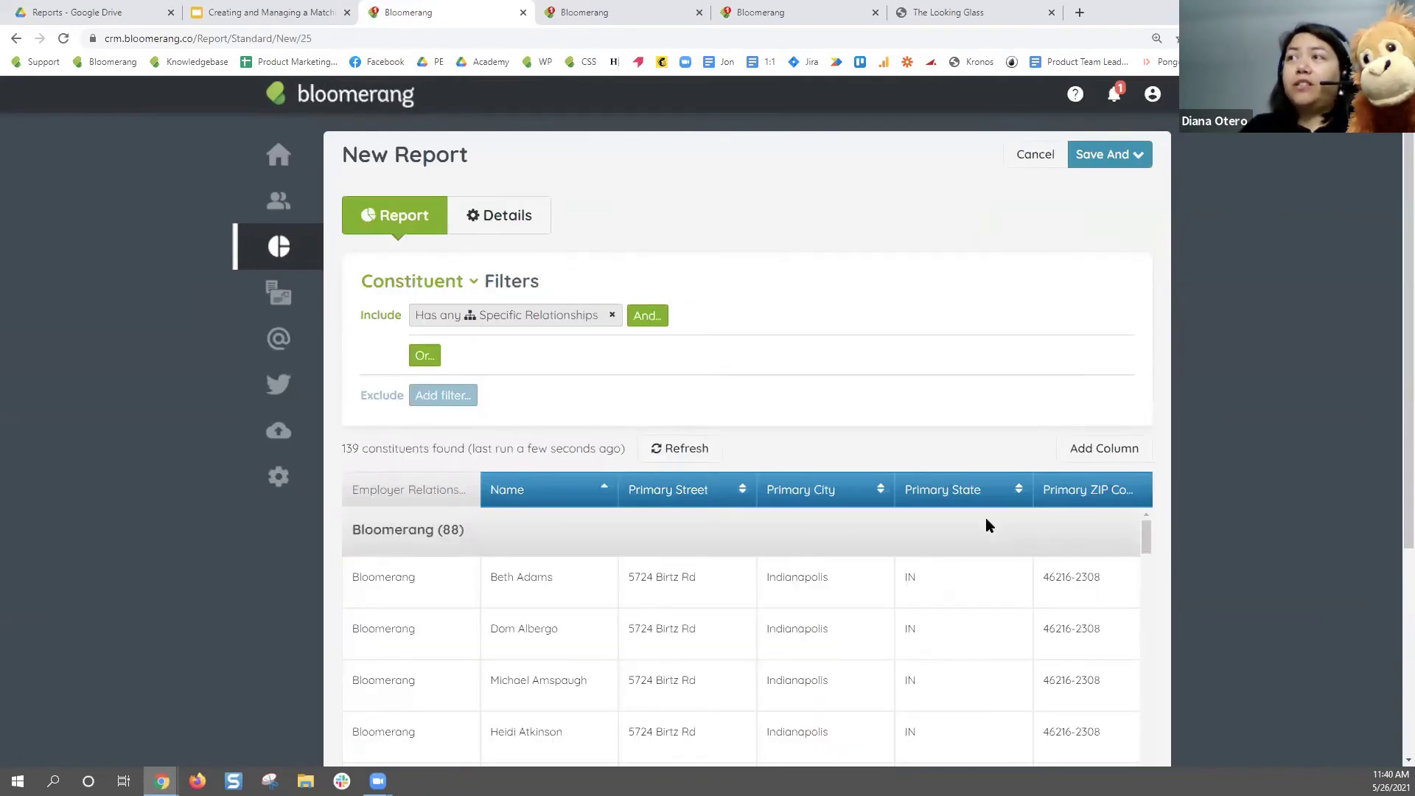
Open the Has any Specific Relationships filter and review the Employee and Employer role choices
click(508, 317)
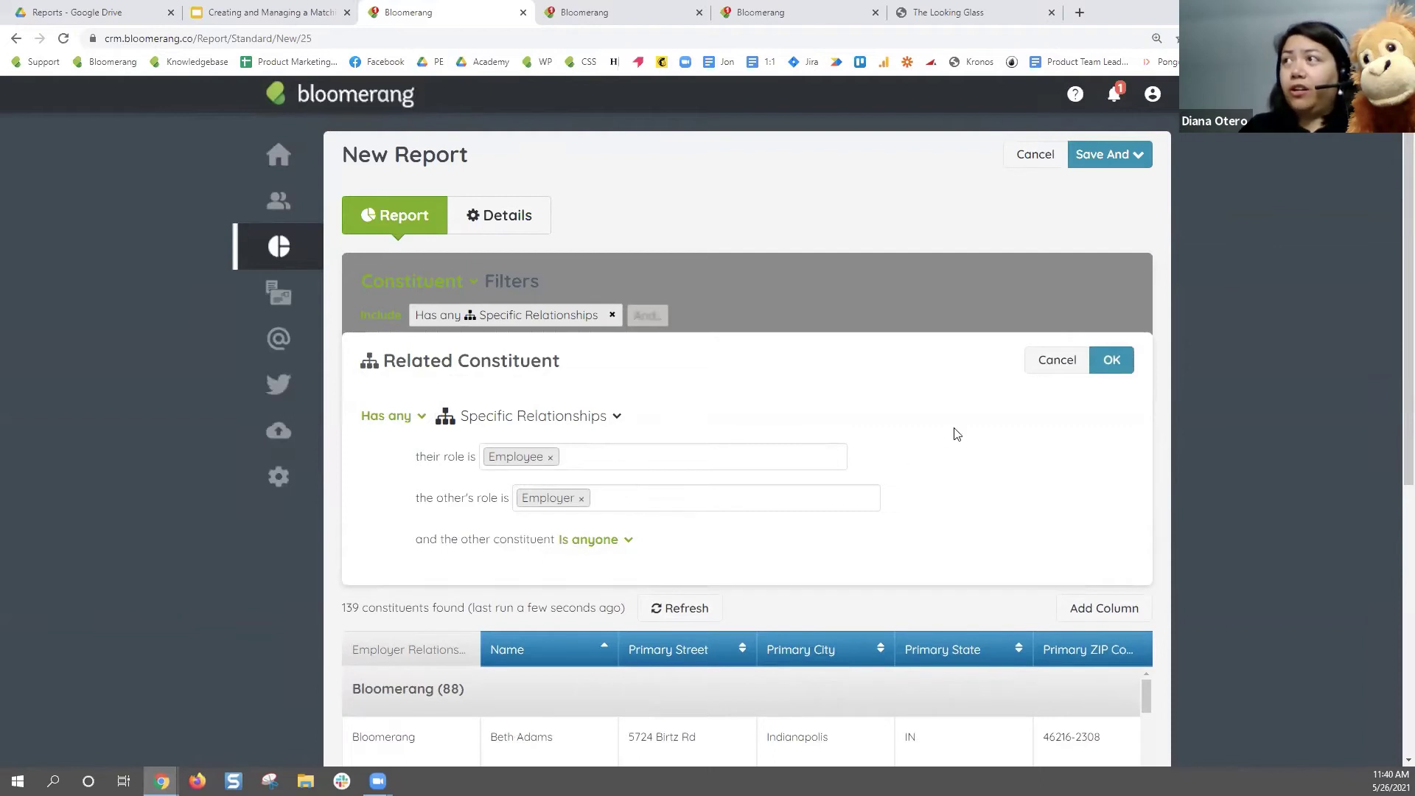
scroll(956, 426, down, 2)
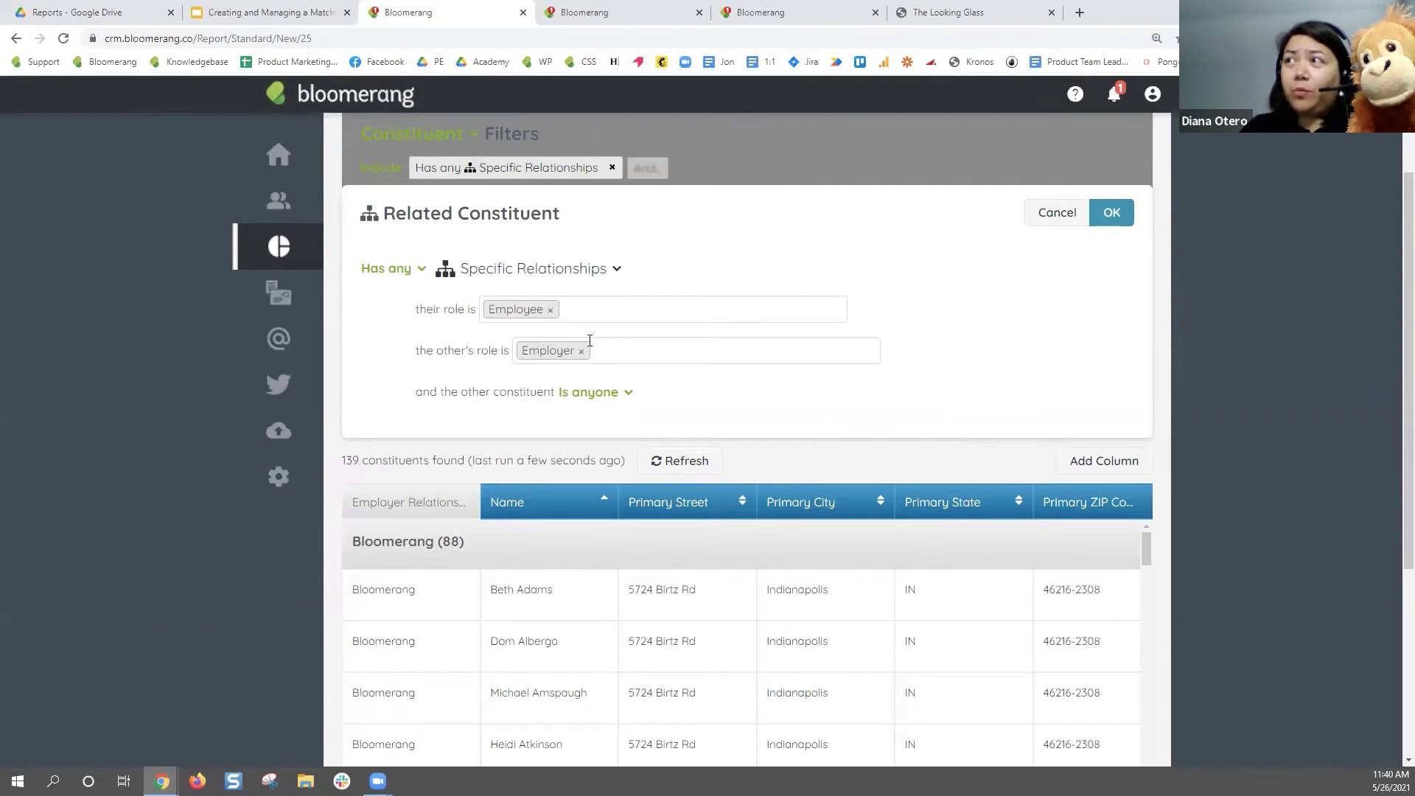
click(567, 308)
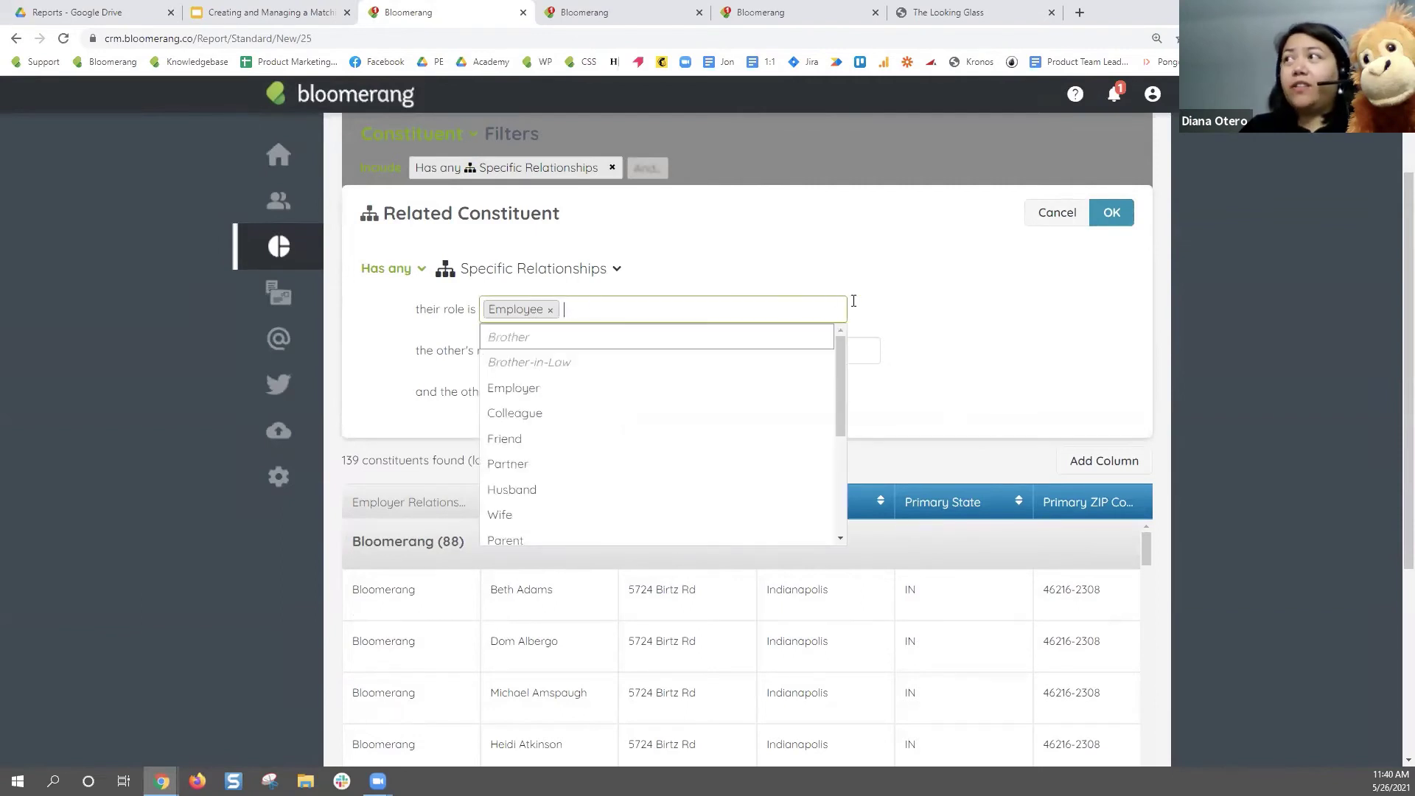
click(833, 347)
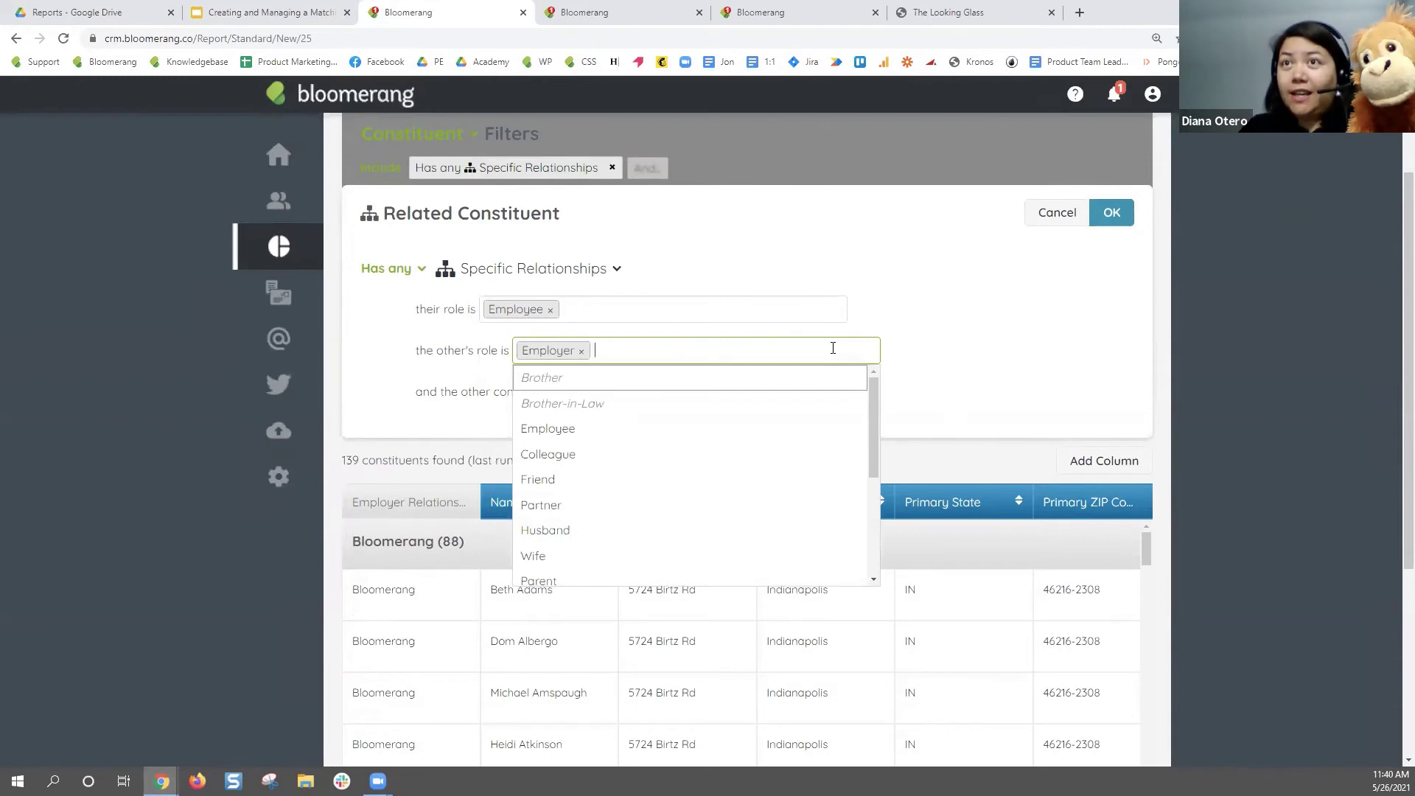
click(891, 314)
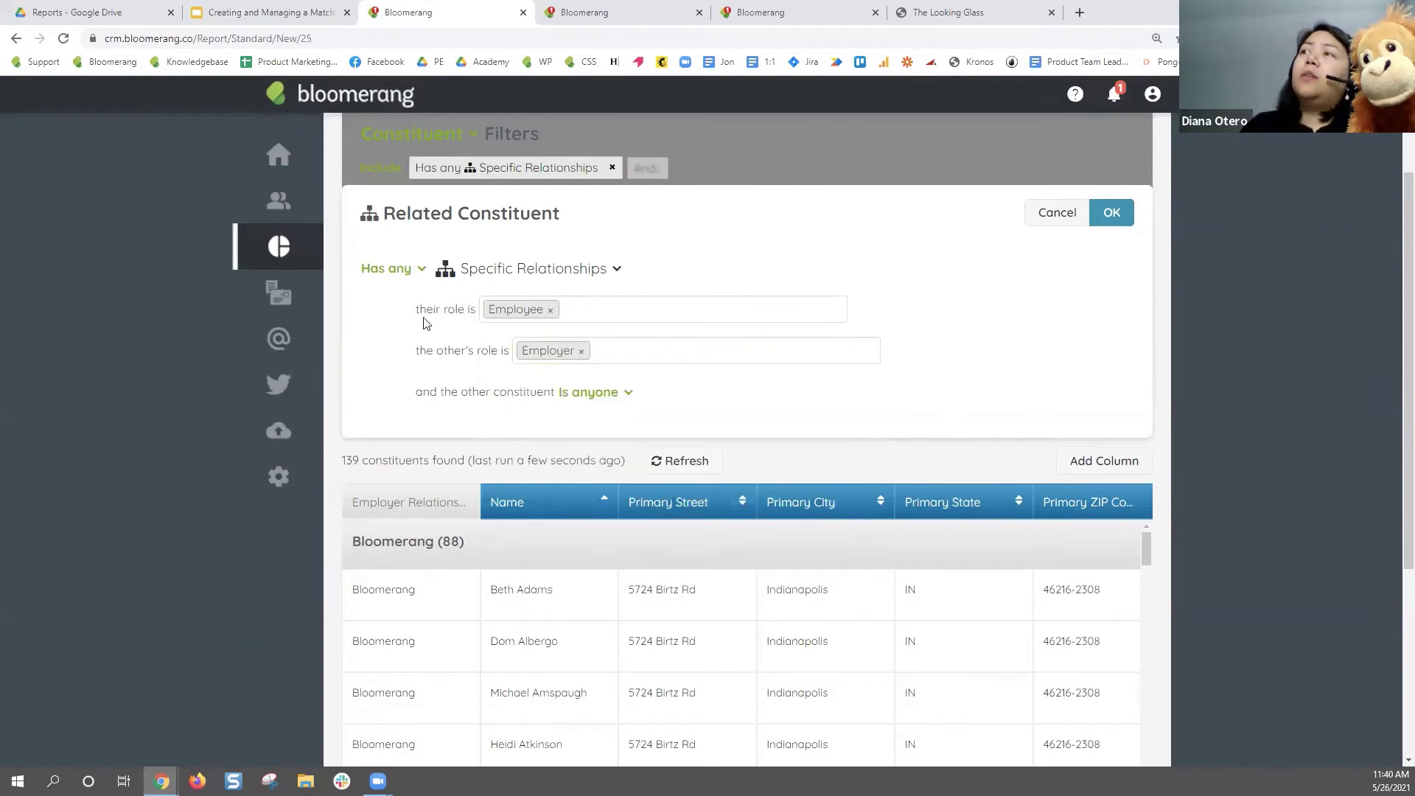
Highlight the constituent's own Employee role condition in the relationship filter
drag(416, 309, 475, 309)
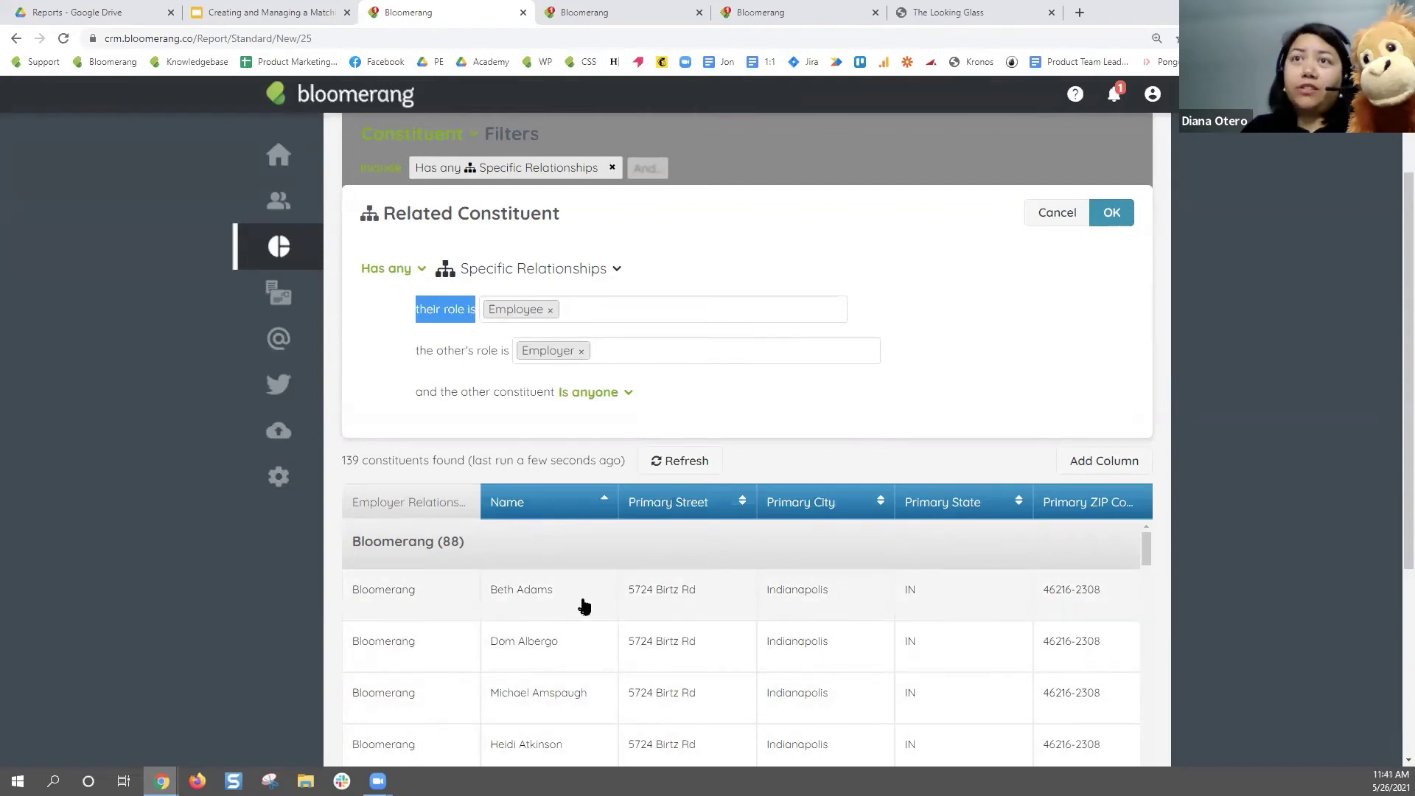
click(575, 311)
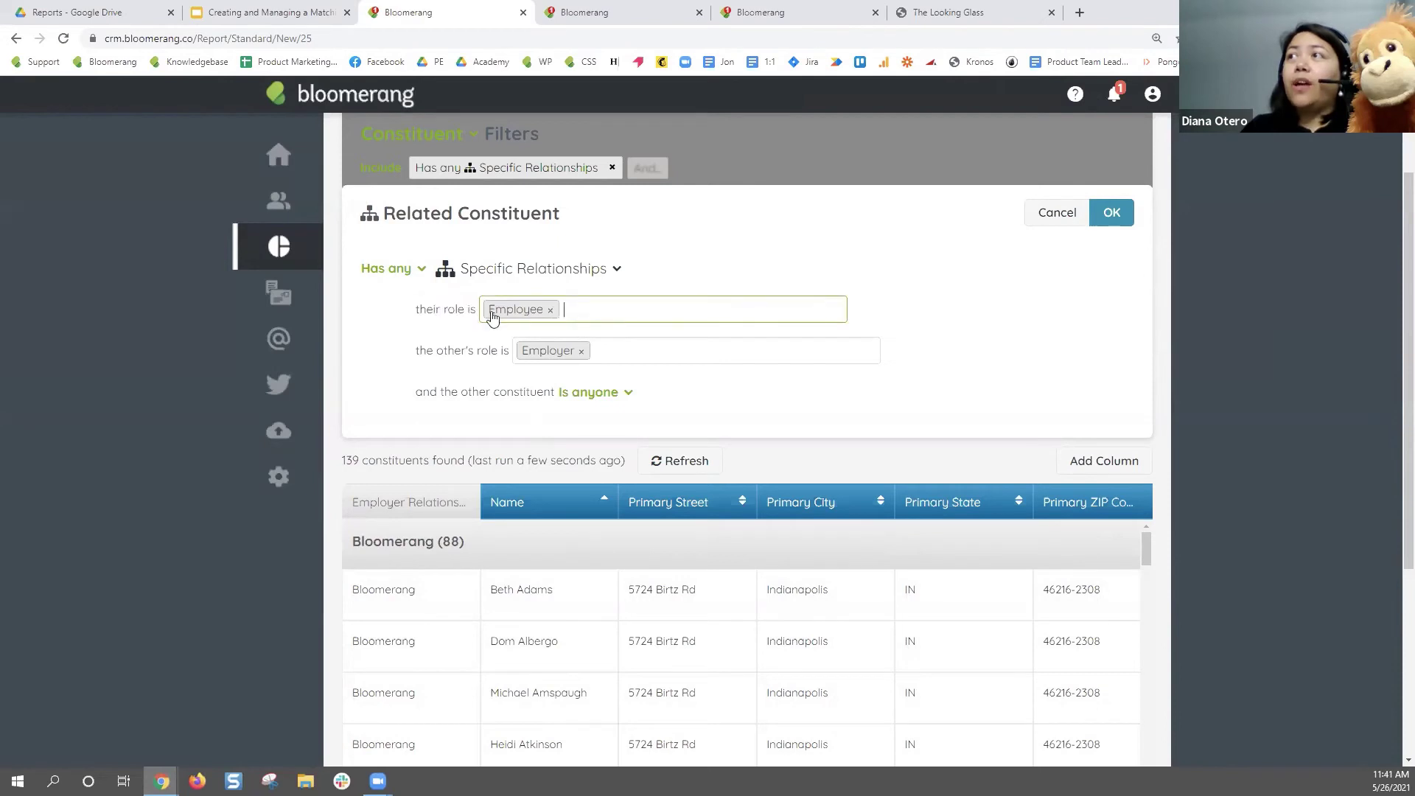
triple_click(419, 309)
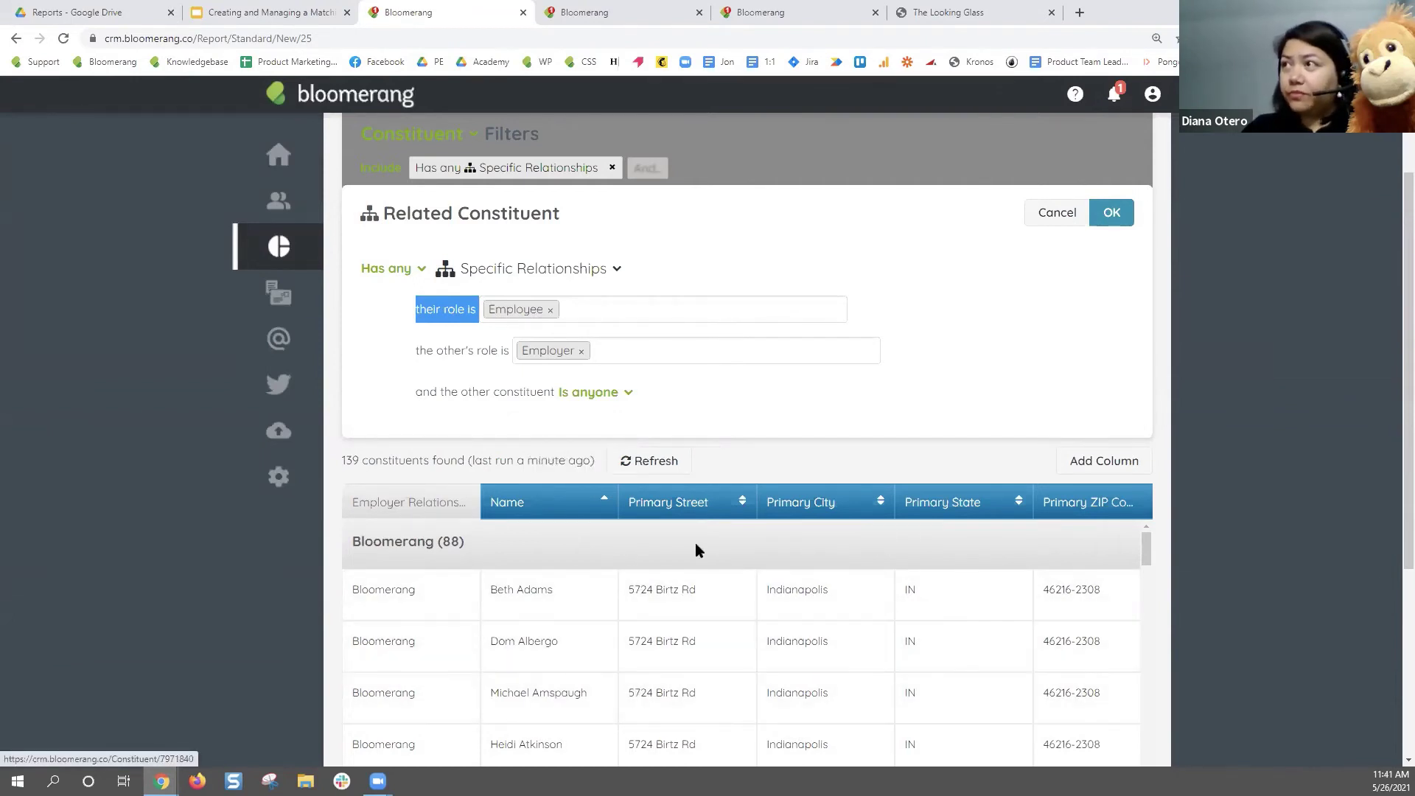
click(740, 402)
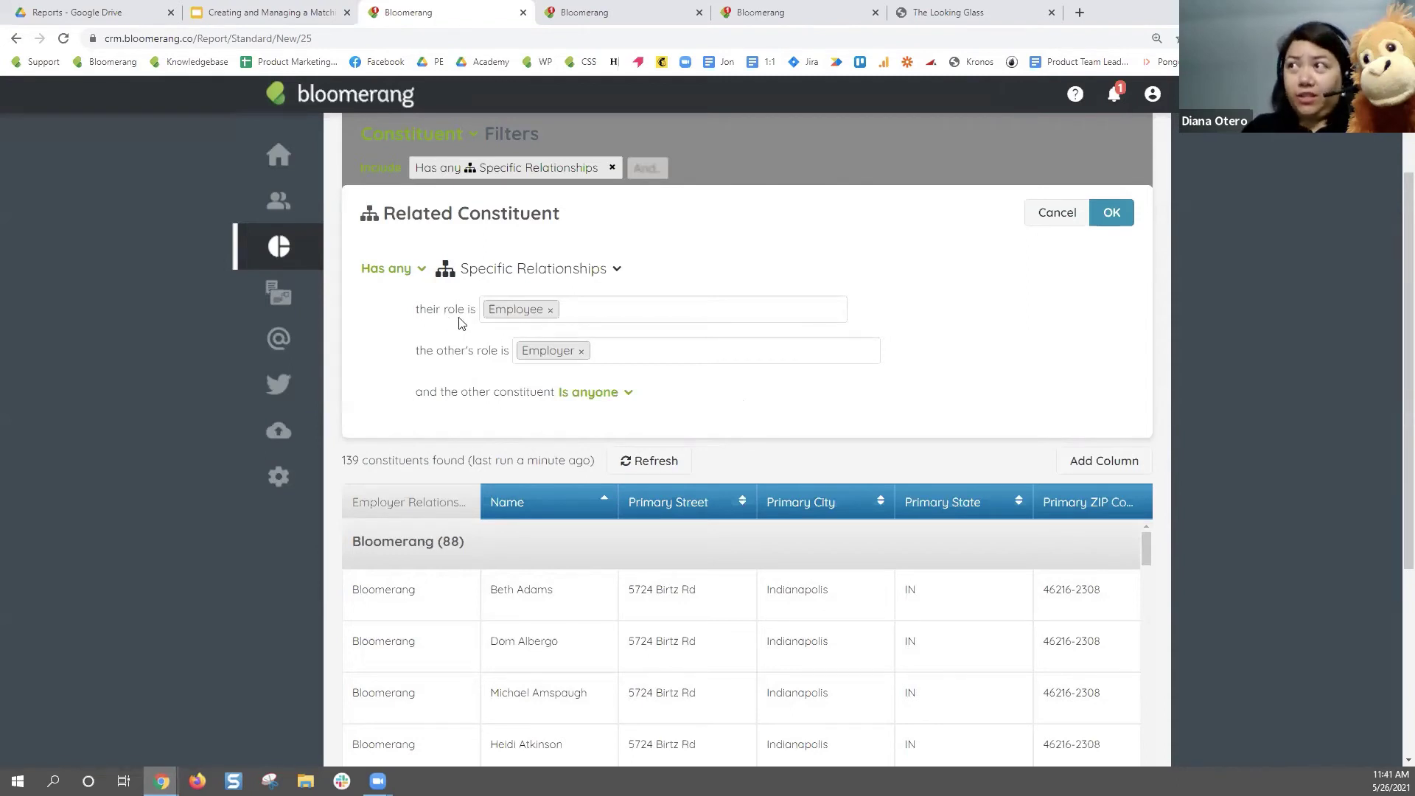
scroll(995, 385, down, 3)
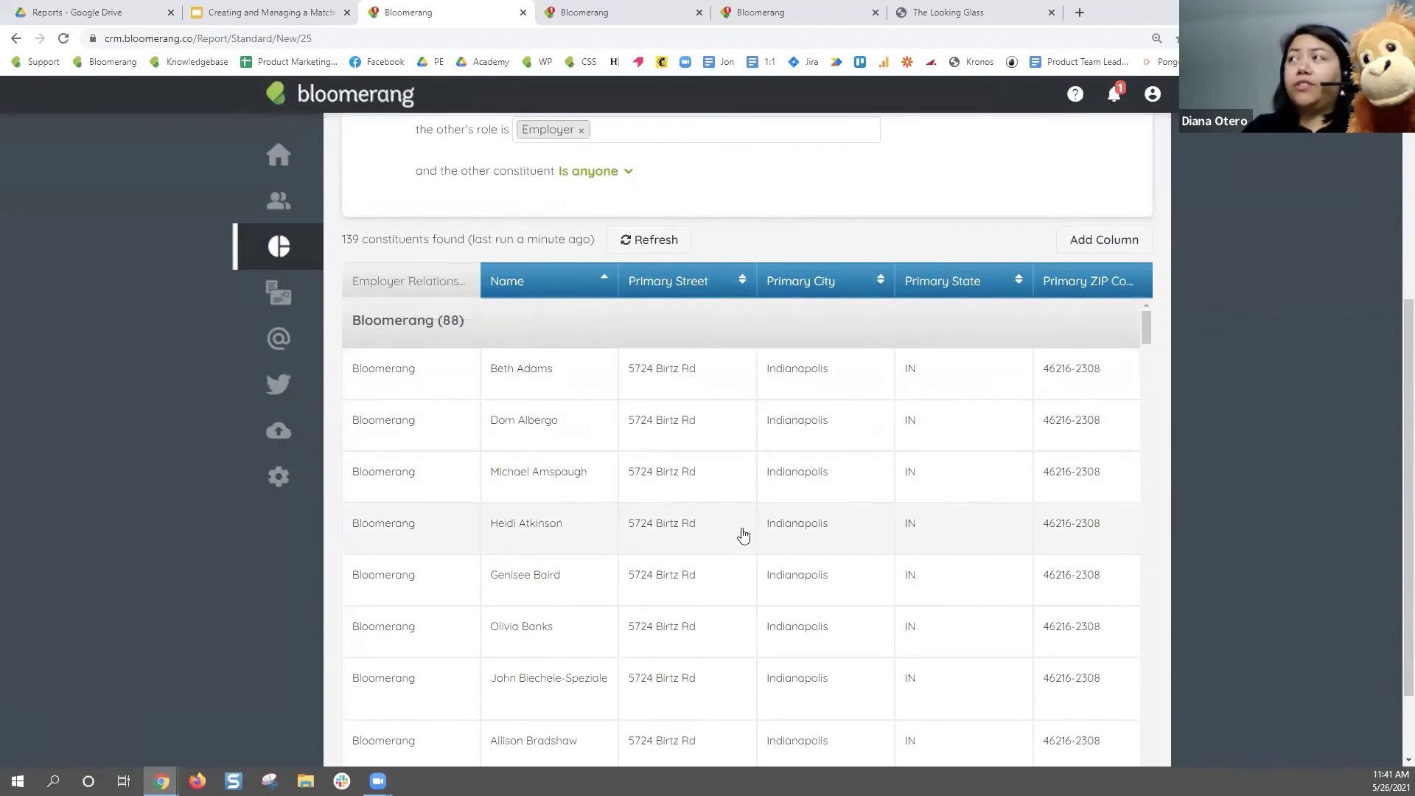
scroll(748, 535, up, 3)
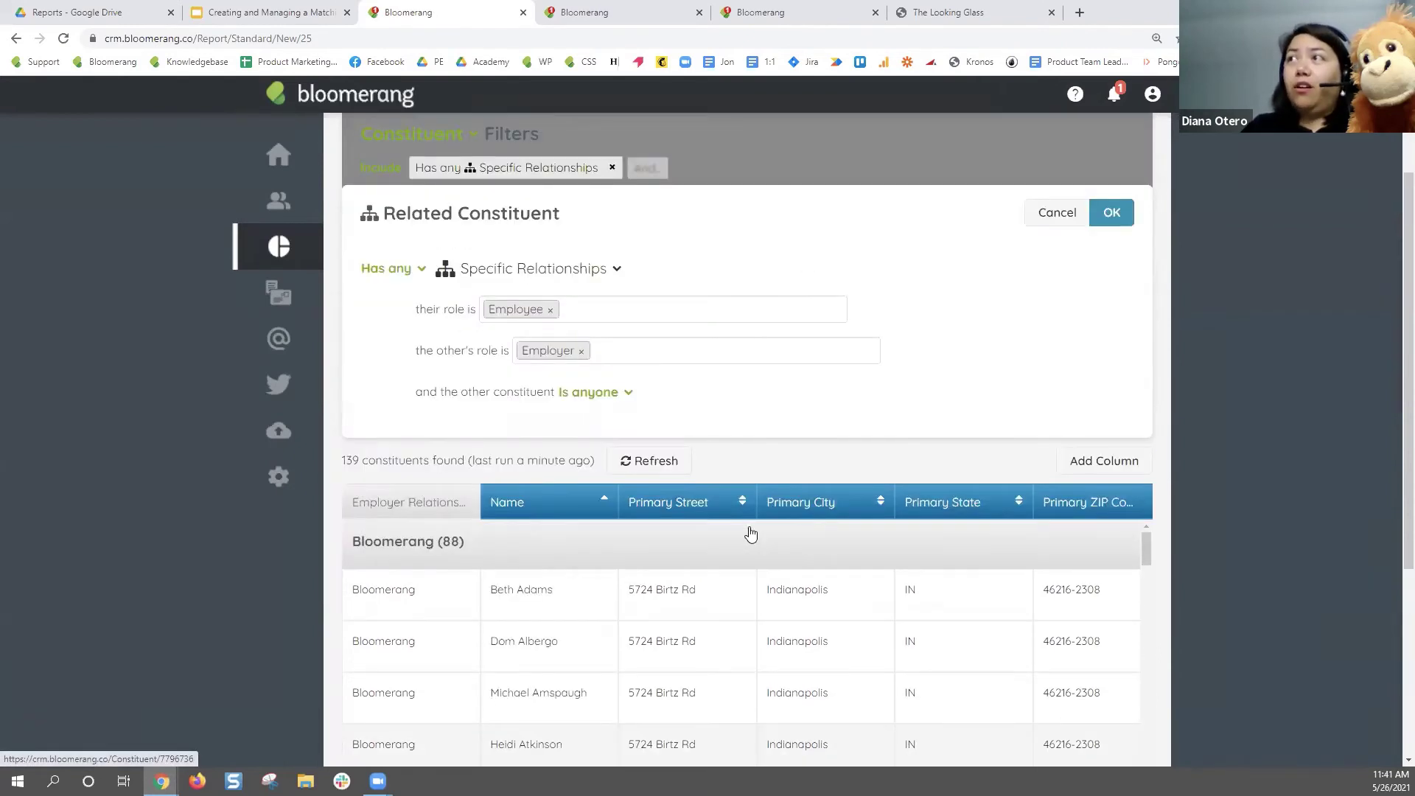
Open the employers matching-gift bullet's linked Bloomerang report from the slides and view its relationship filter
click(295, 13)
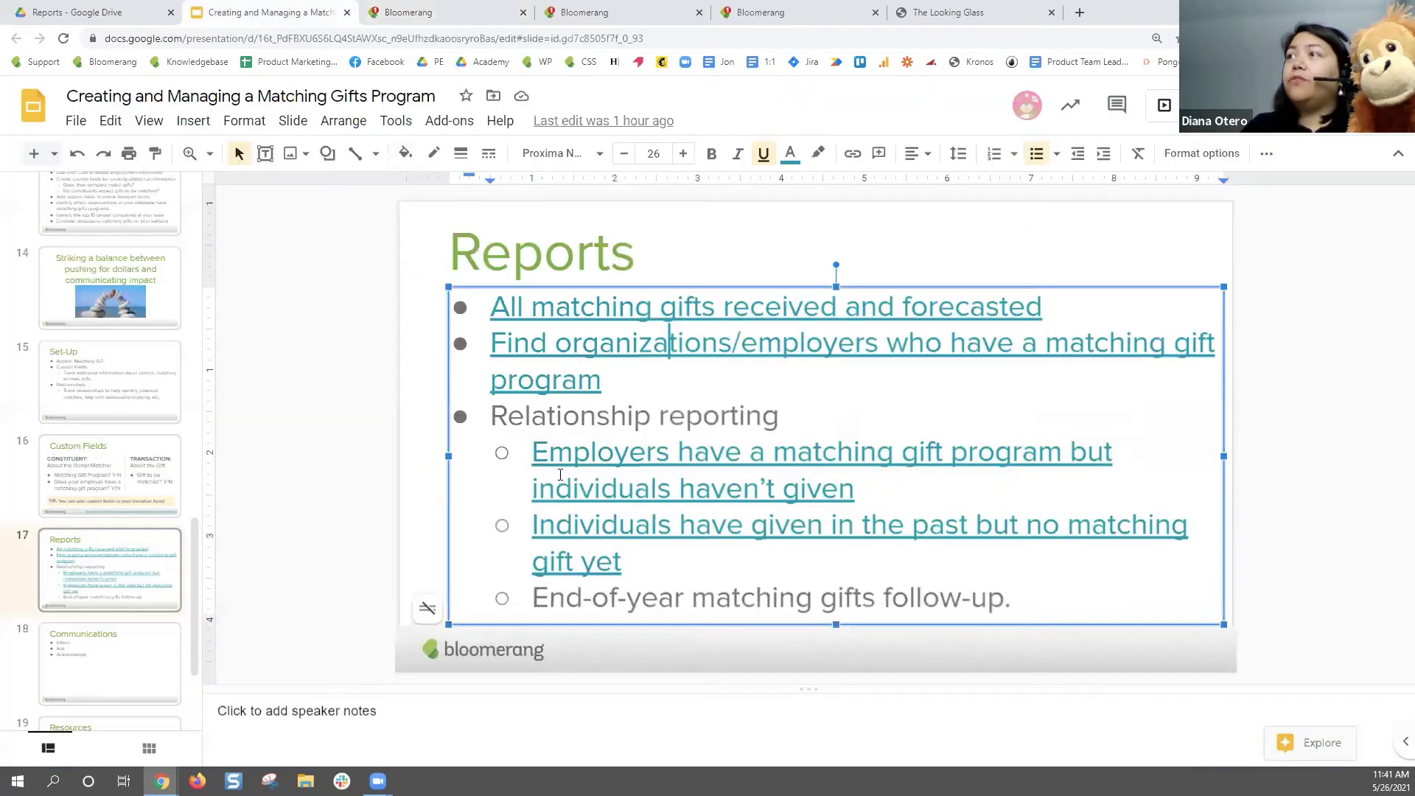
click(774, 453)
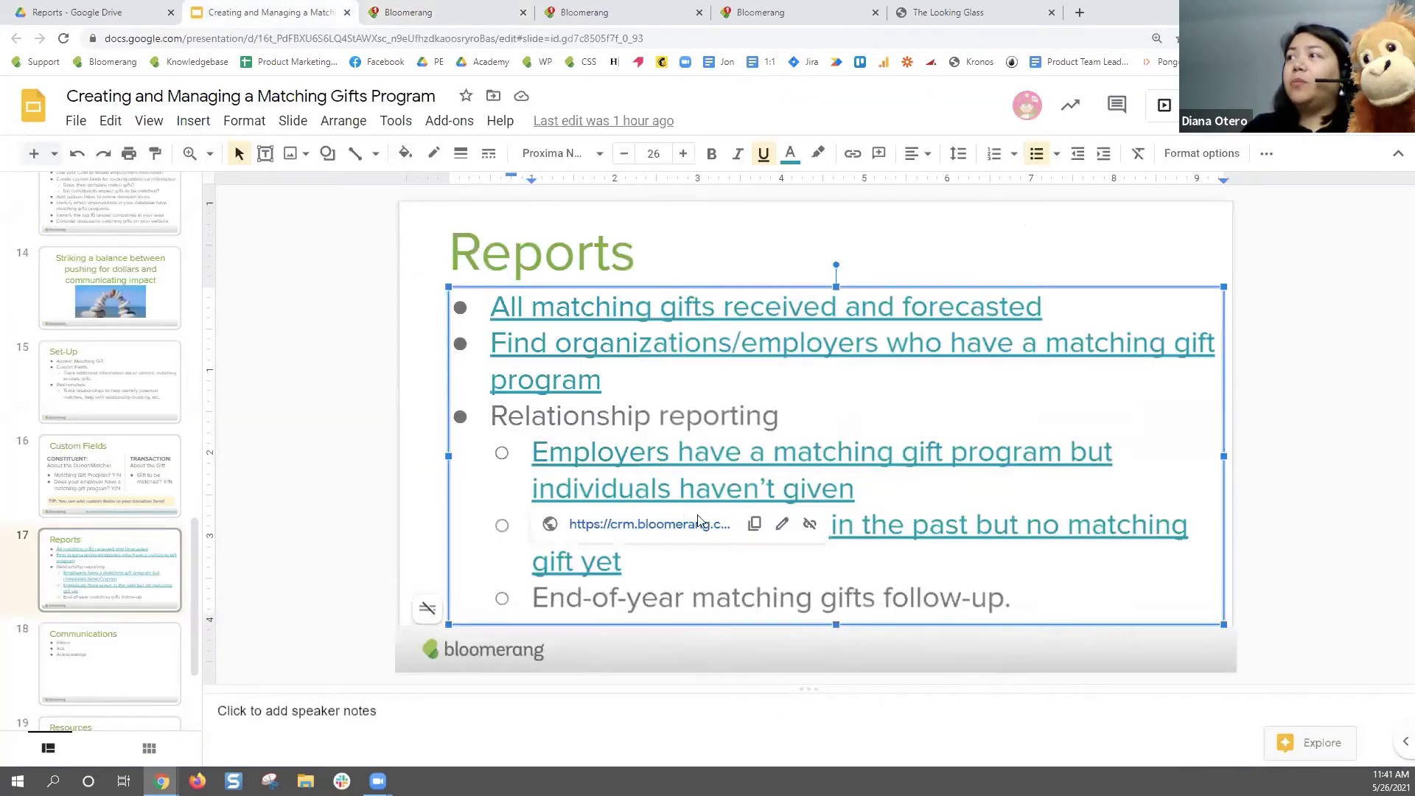
click(695, 525)
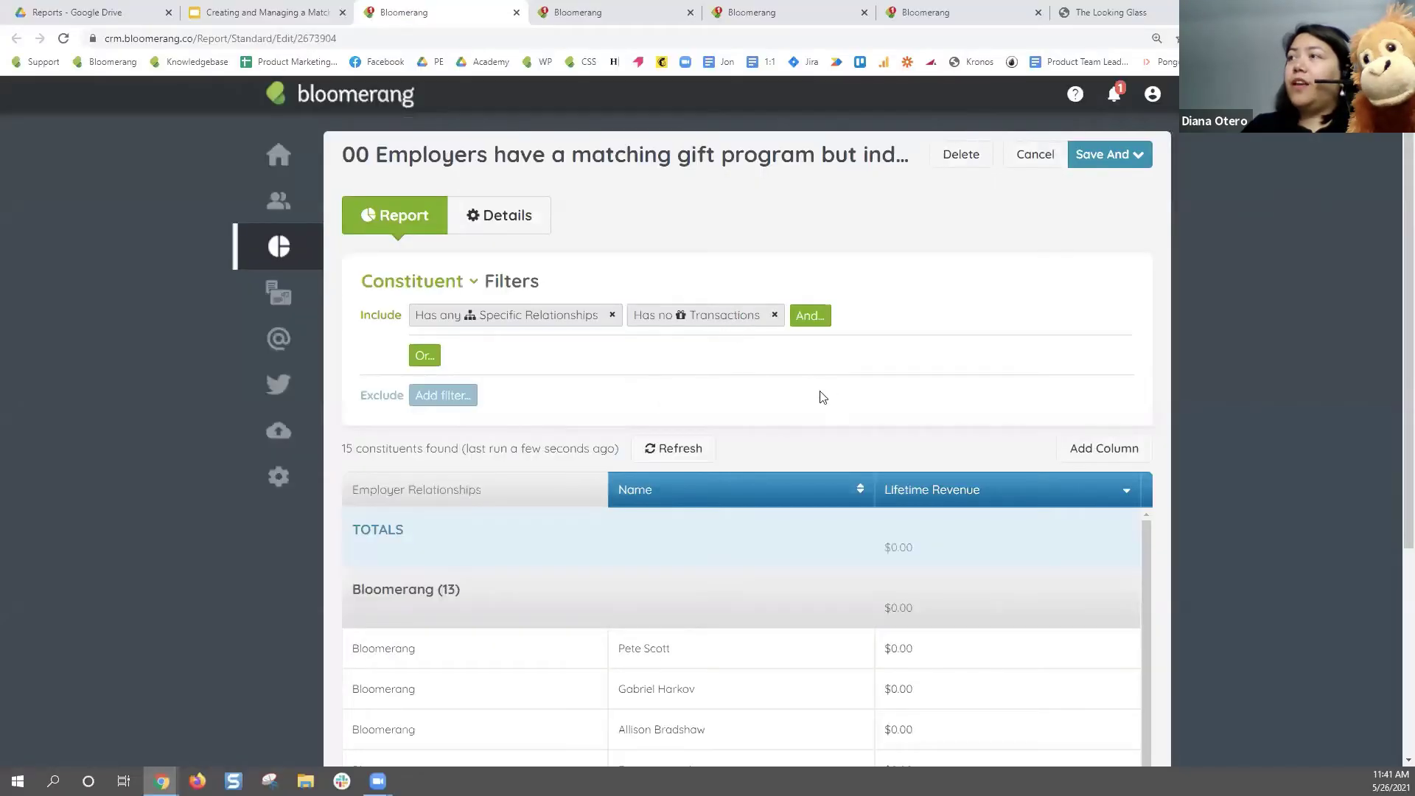
click(508, 315)
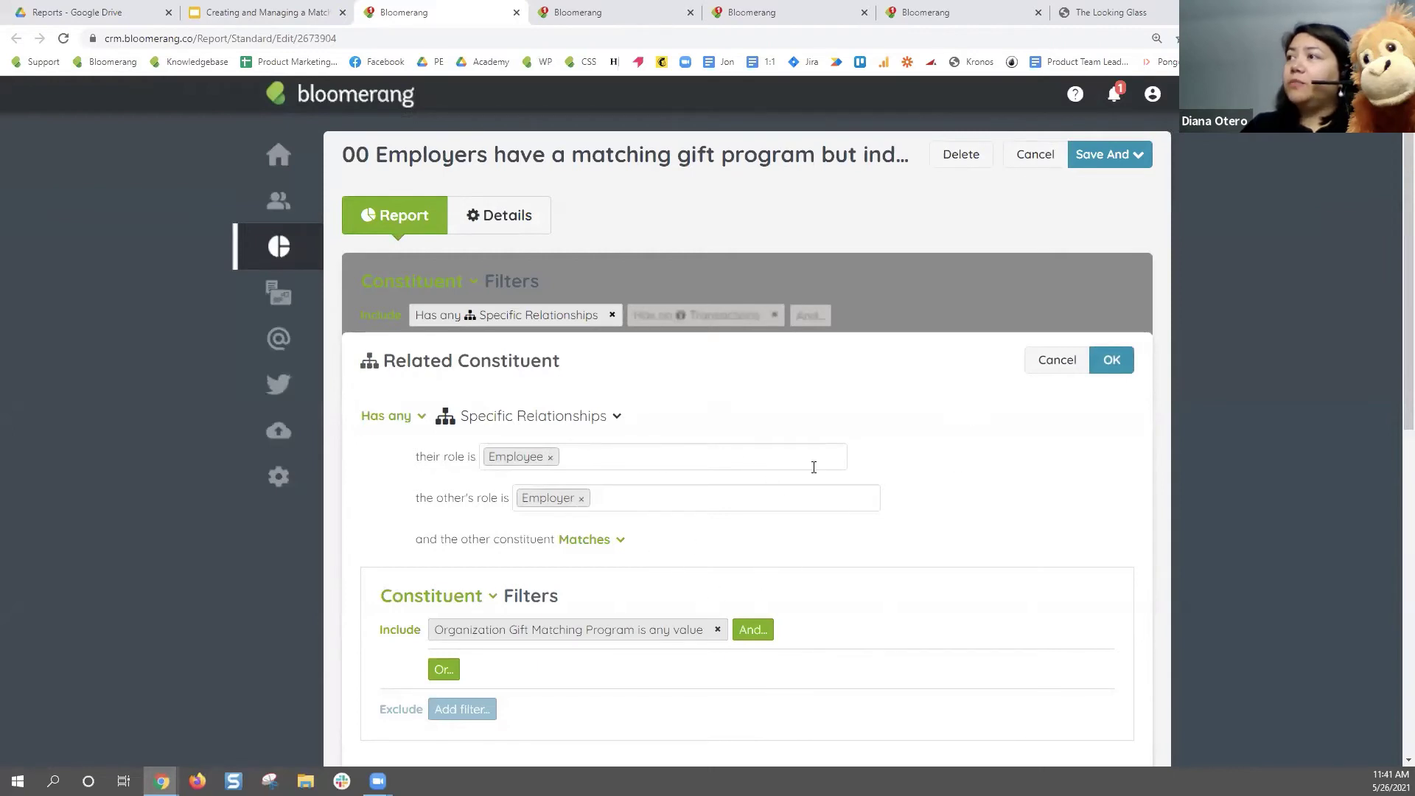
Try setting the other constituent to Is anyone, then discard the relationship filter changes
click(616, 541)
click(614, 570)
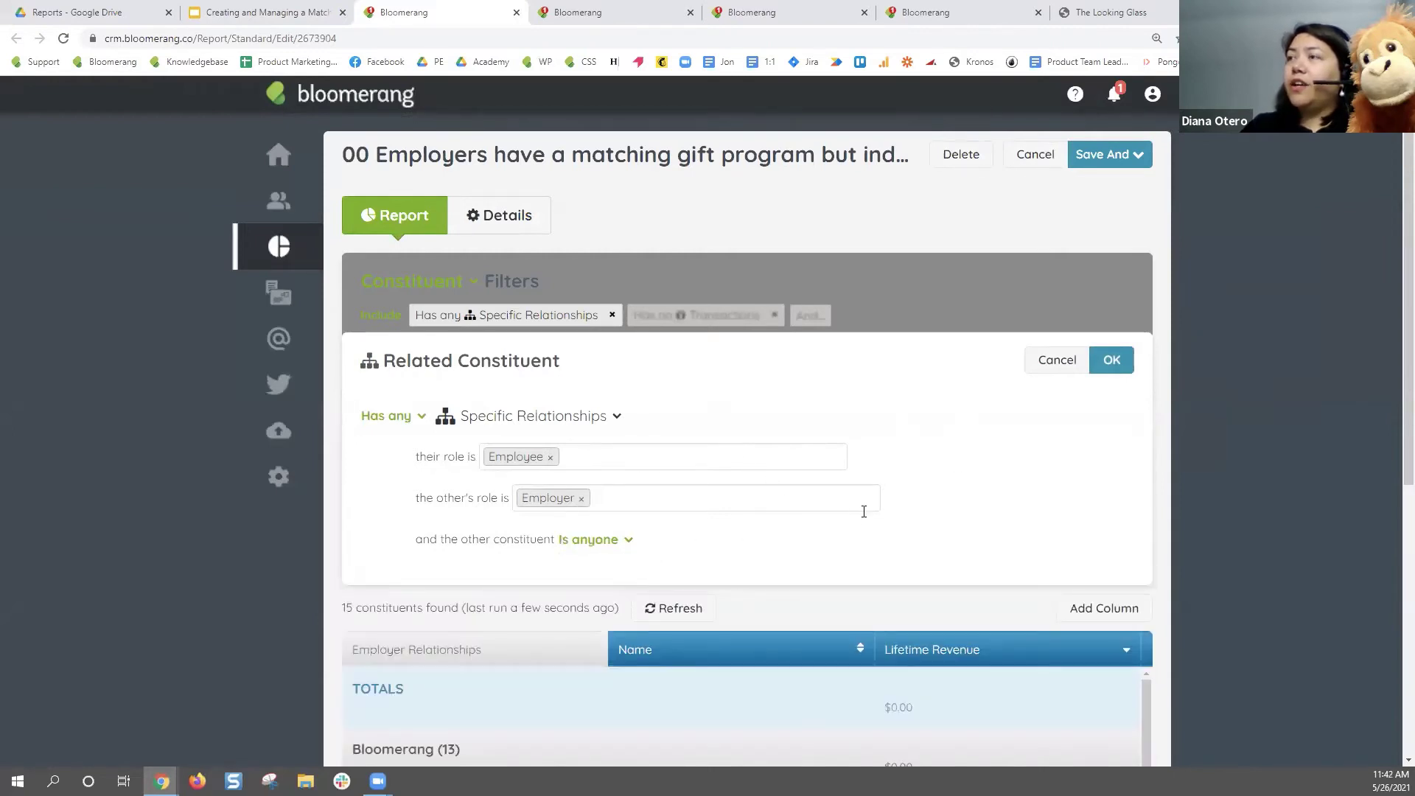
scroll(870, 516, down, 1)
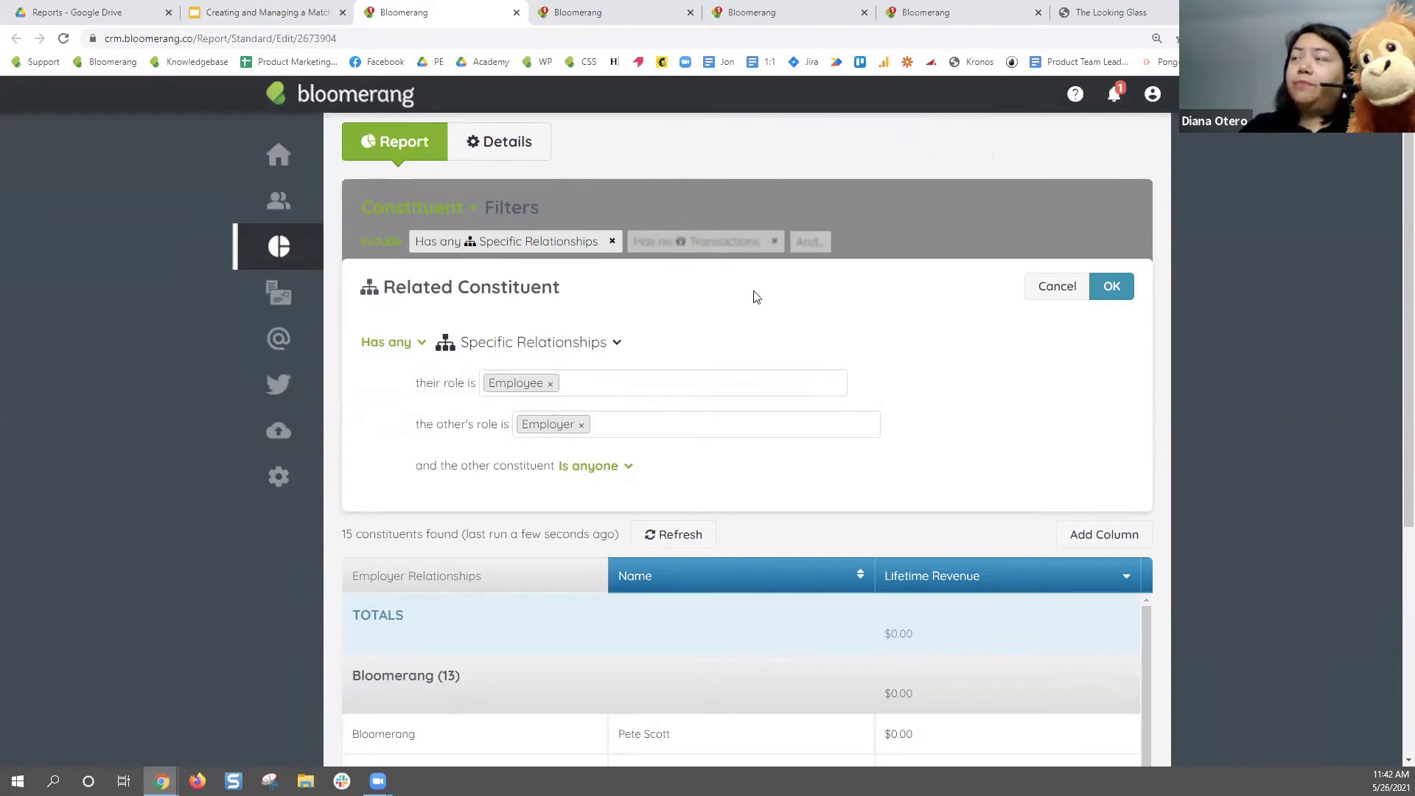
click(1043, 287)
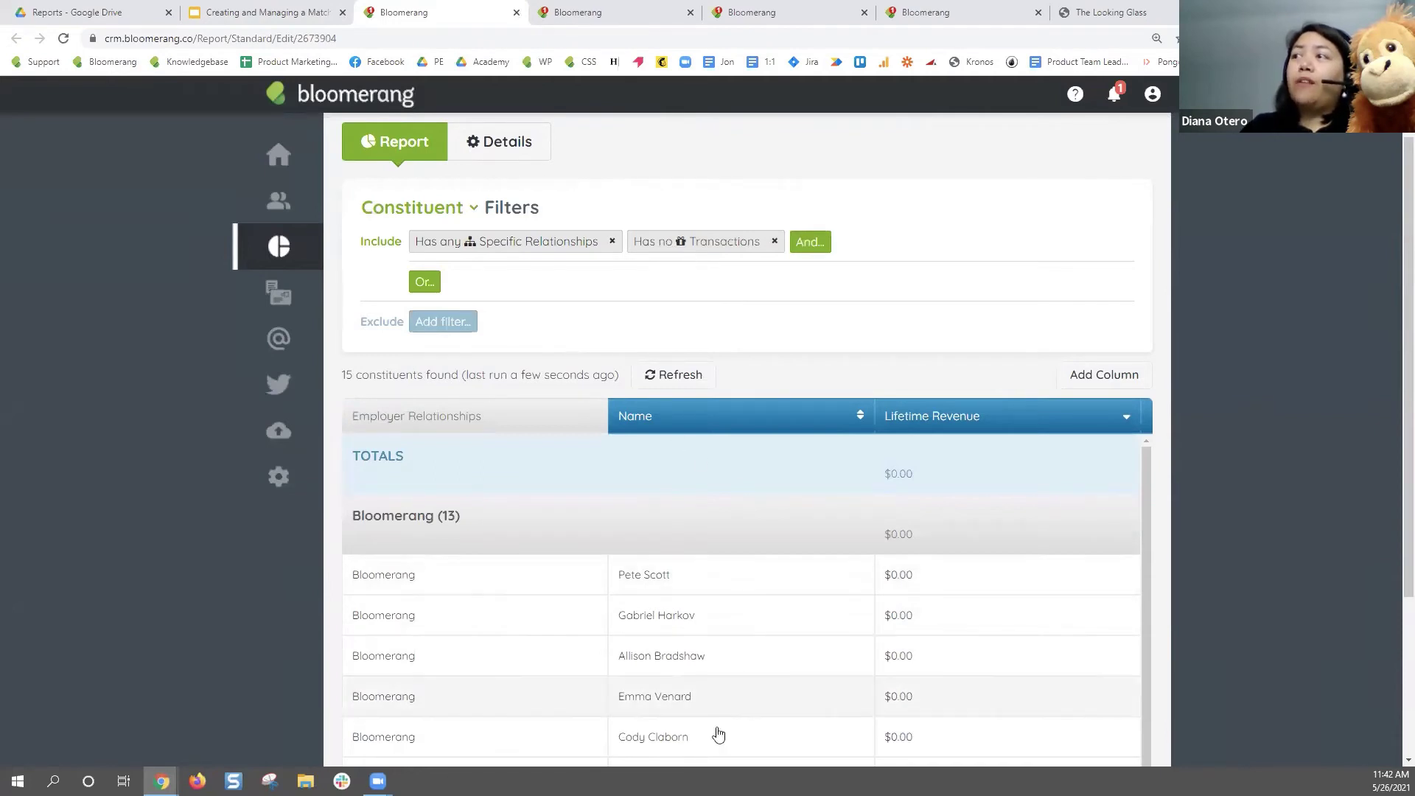
Reopen the relationship filter, review the roles, and set the other constituent to Matches filters
click(506, 244)
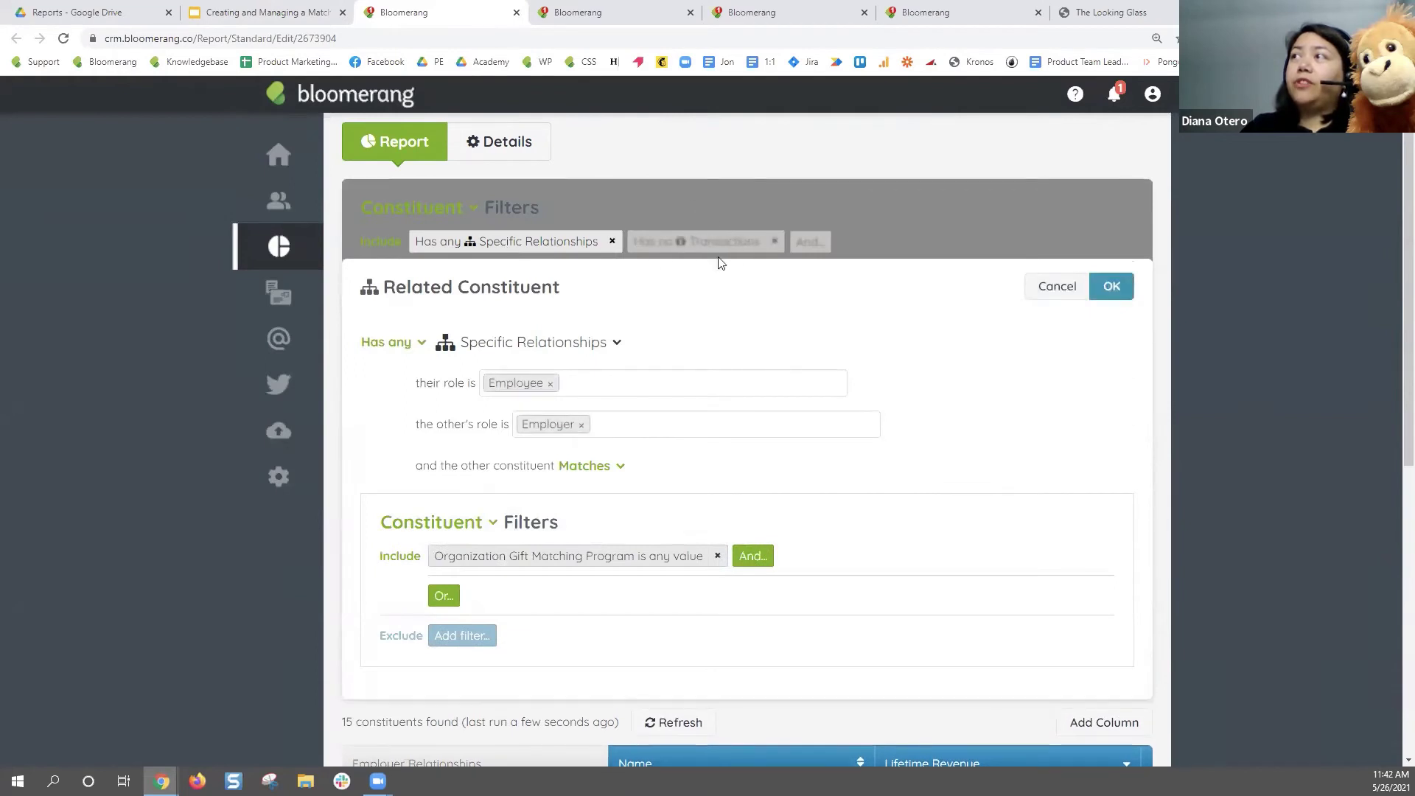
click(569, 383)
click(493, 383)
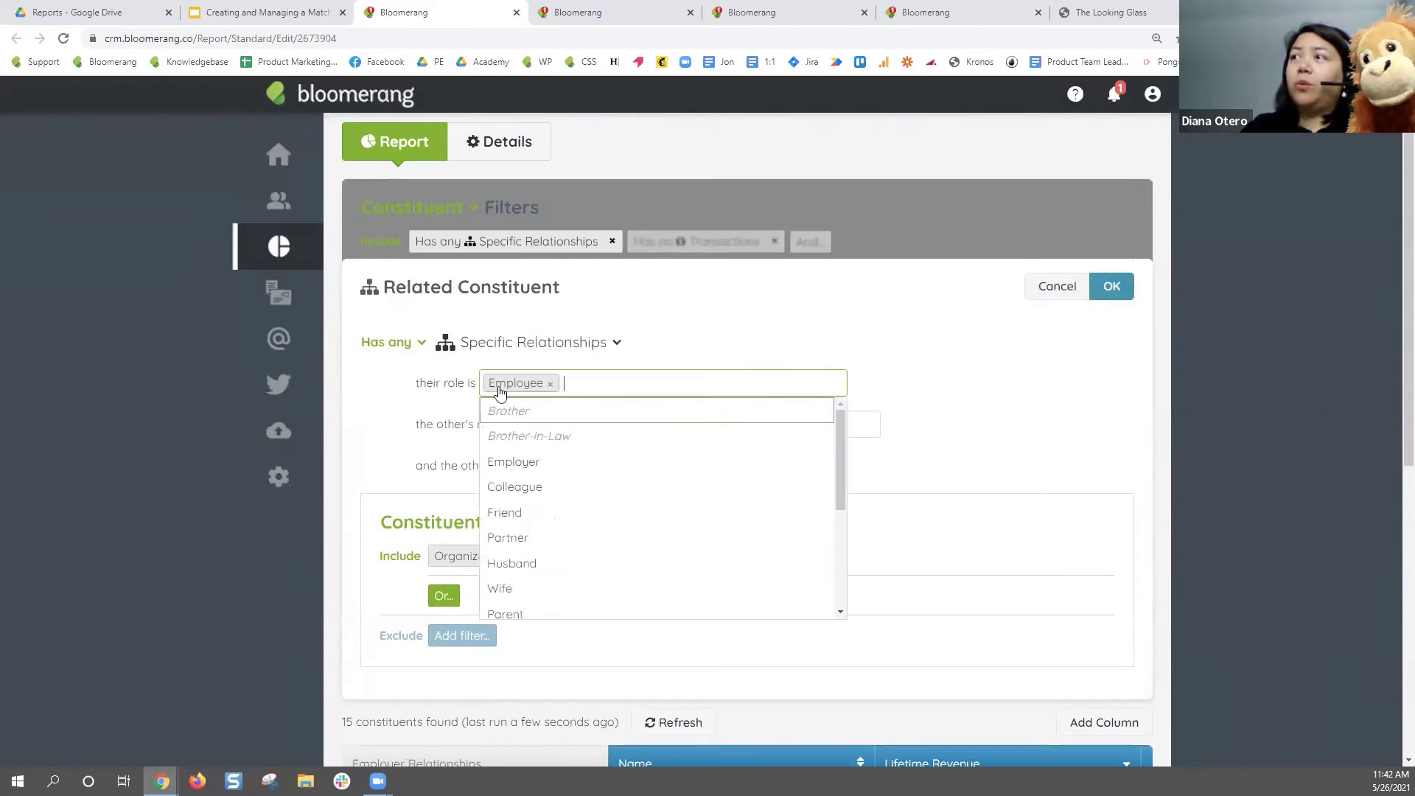
click(604, 492)
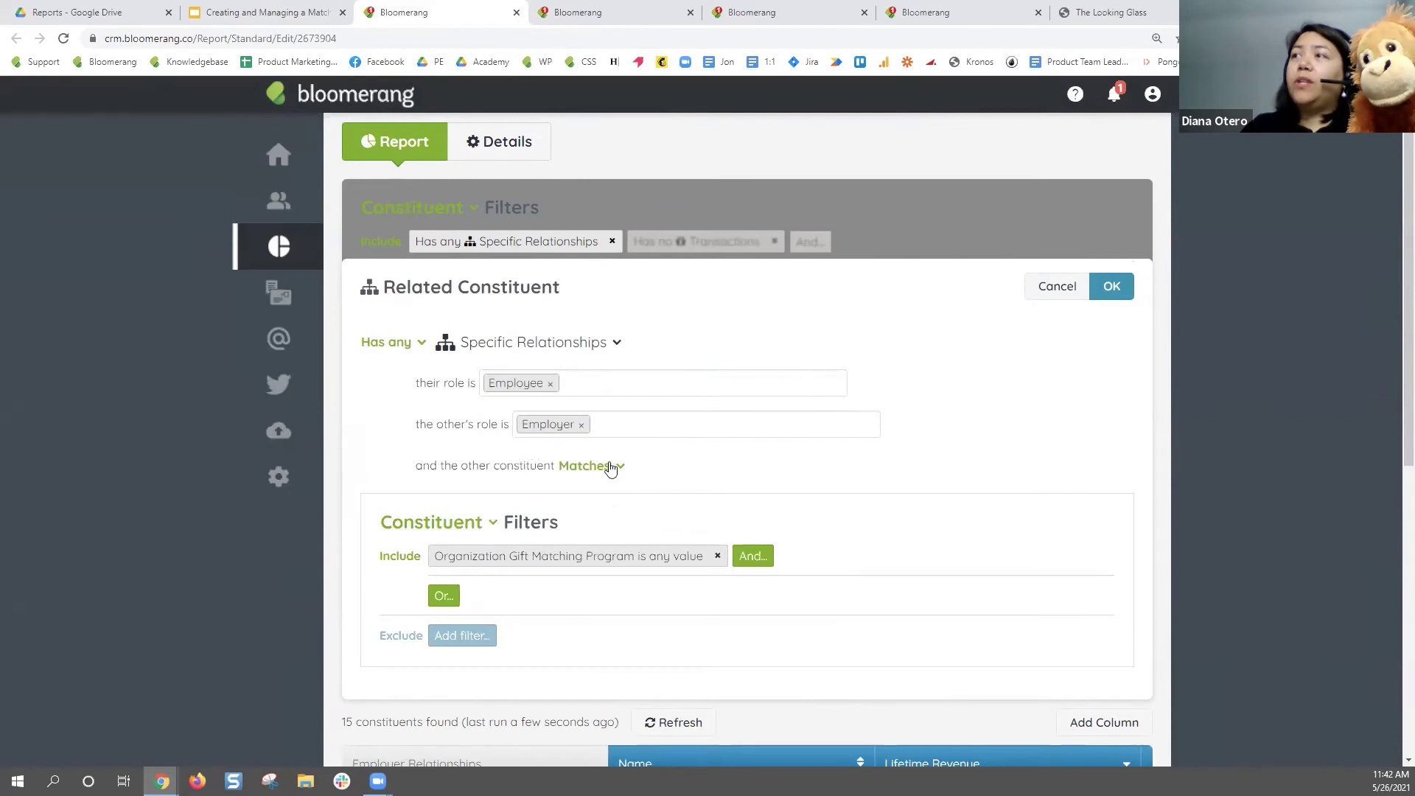
click(610, 467)
click(607, 492)
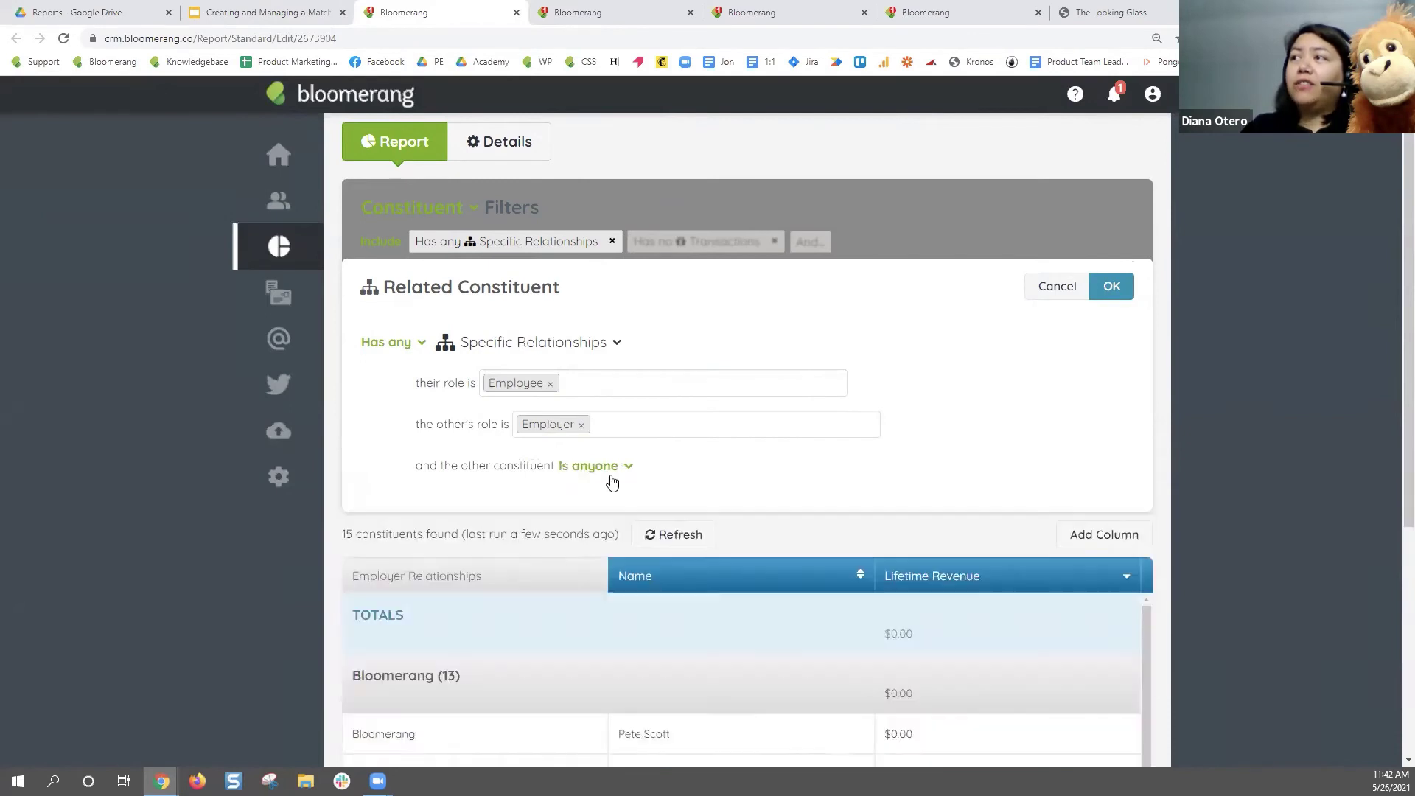
click(610, 466)
click(618, 523)
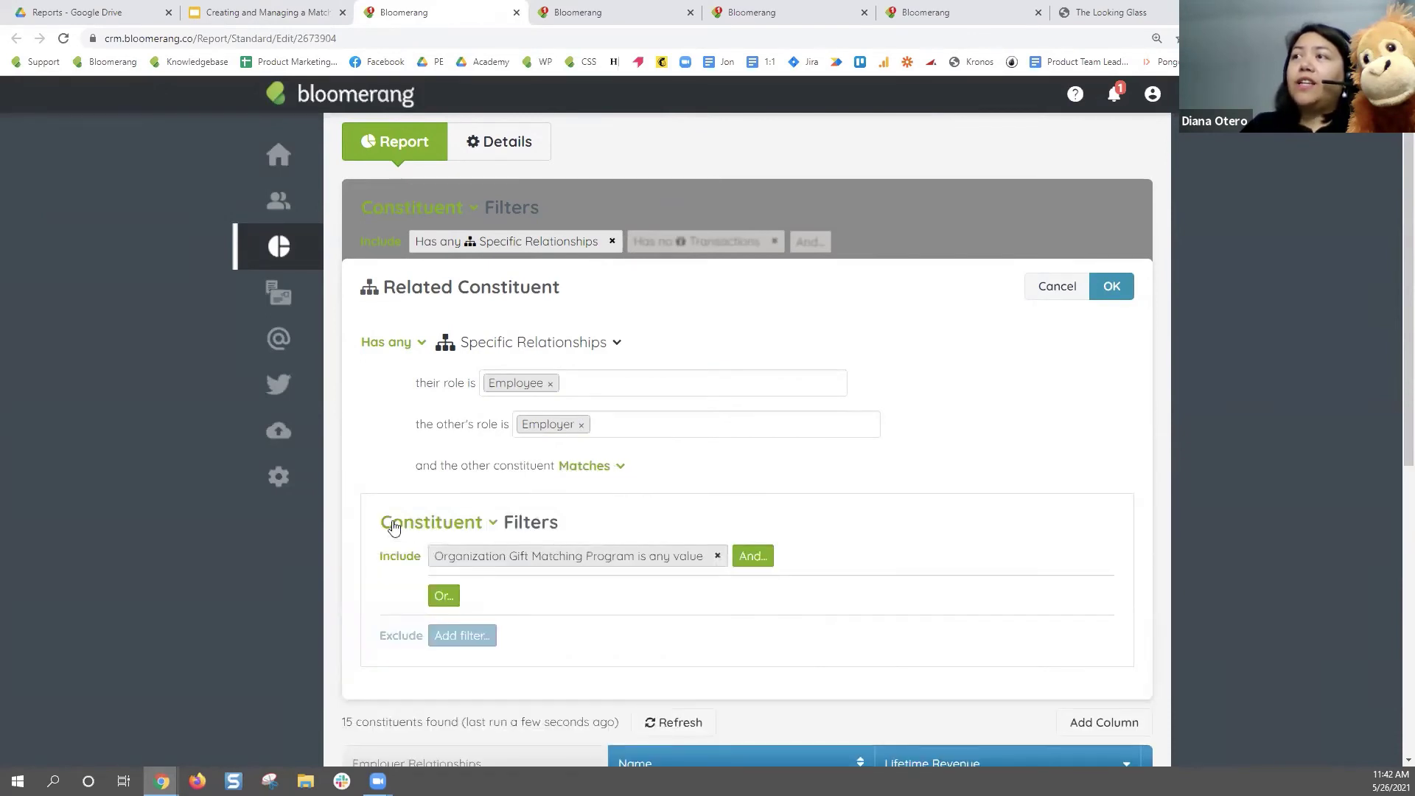
Highlight the Filters heading and the their-role and other's-role labels, reviewing the available roles
drag(497, 525, 558, 526)
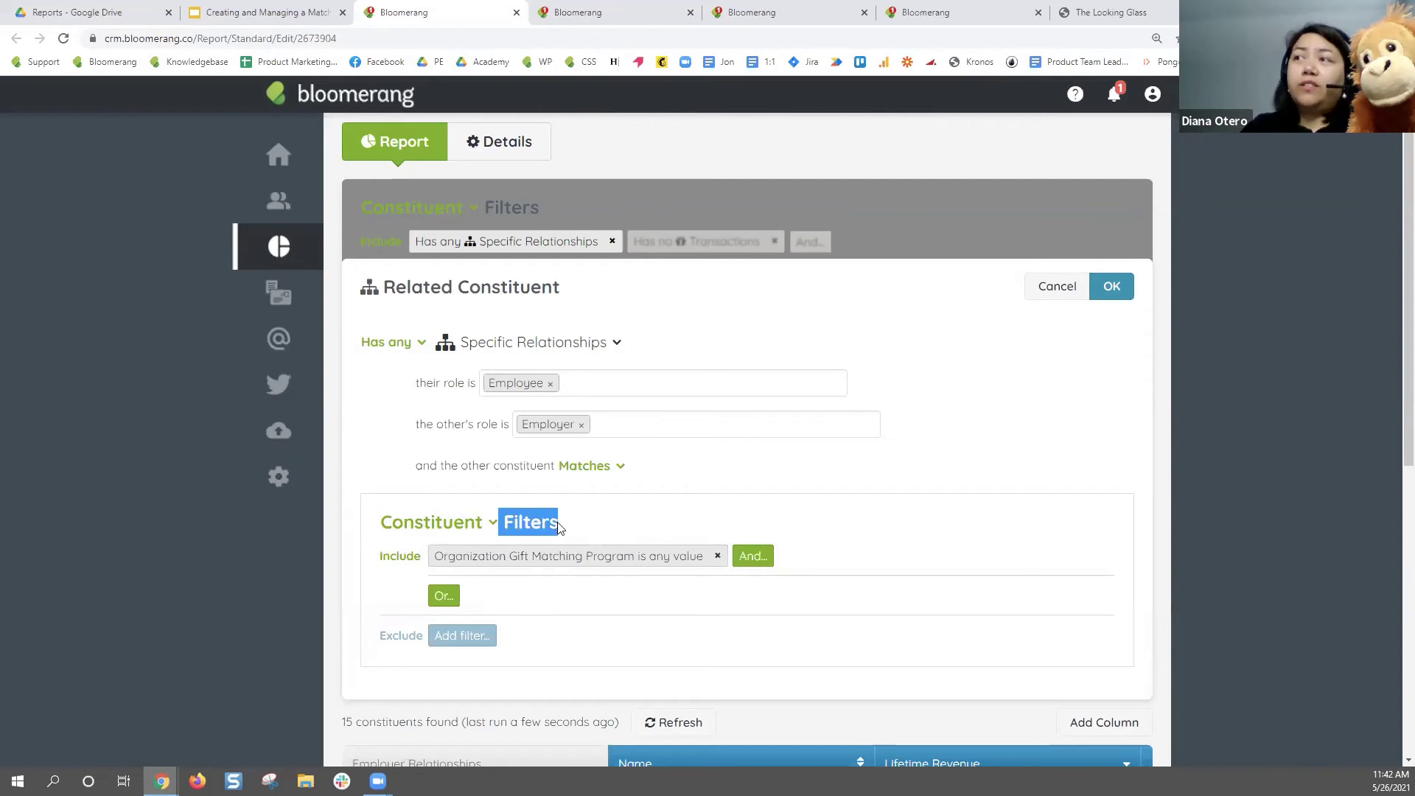
drag(411, 425, 625, 425)
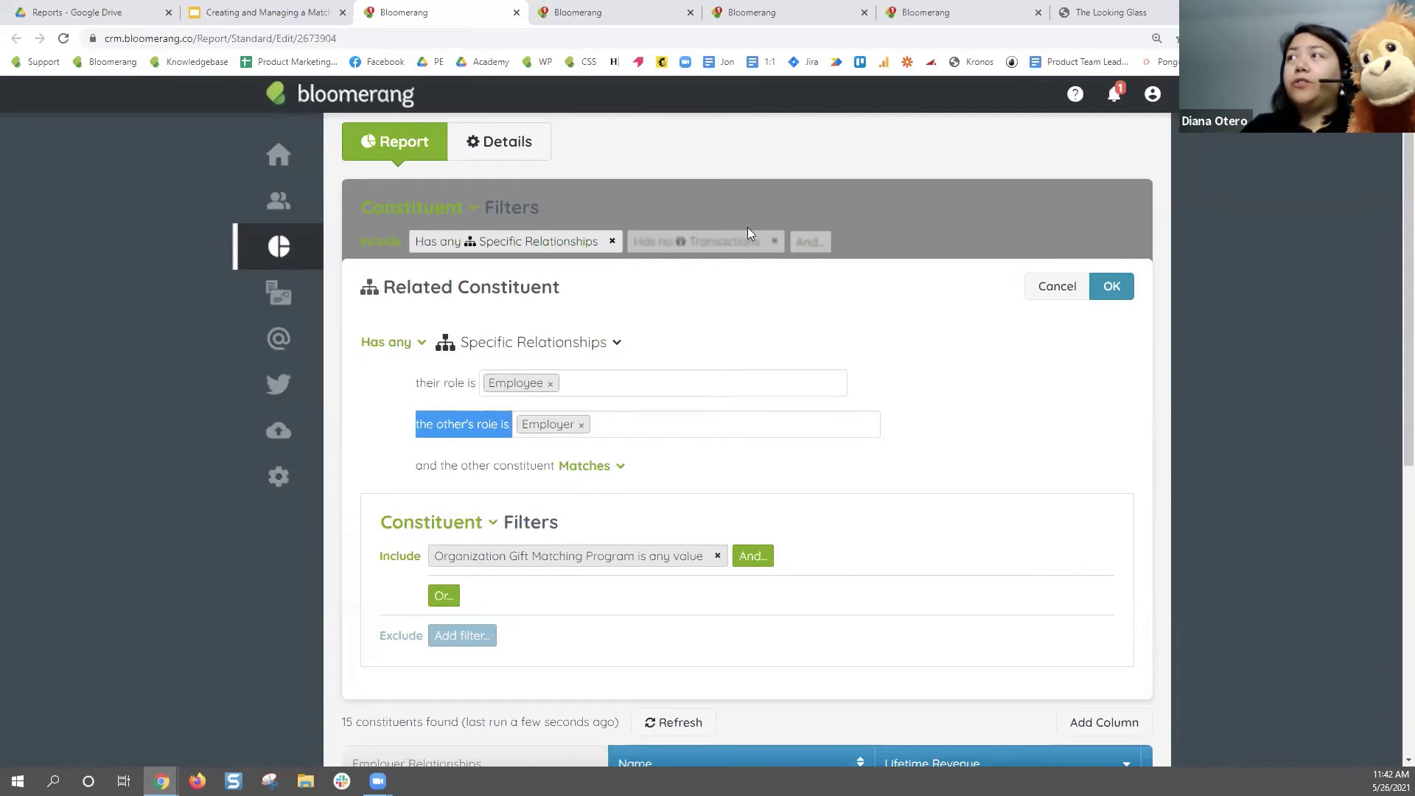
drag(418, 382, 507, 386)
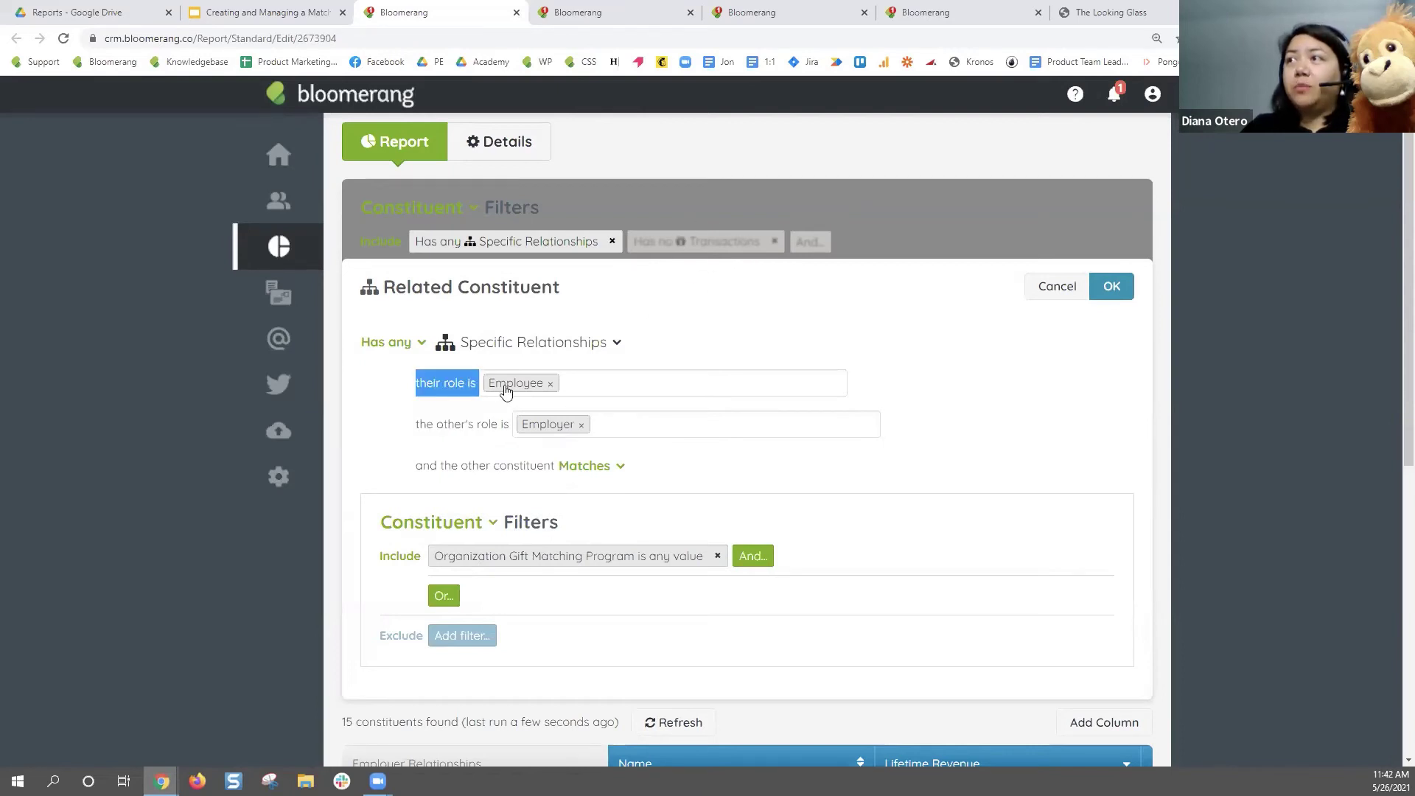
drag(379, 525, 571, 529)
drag(416, 425, 509, 429)
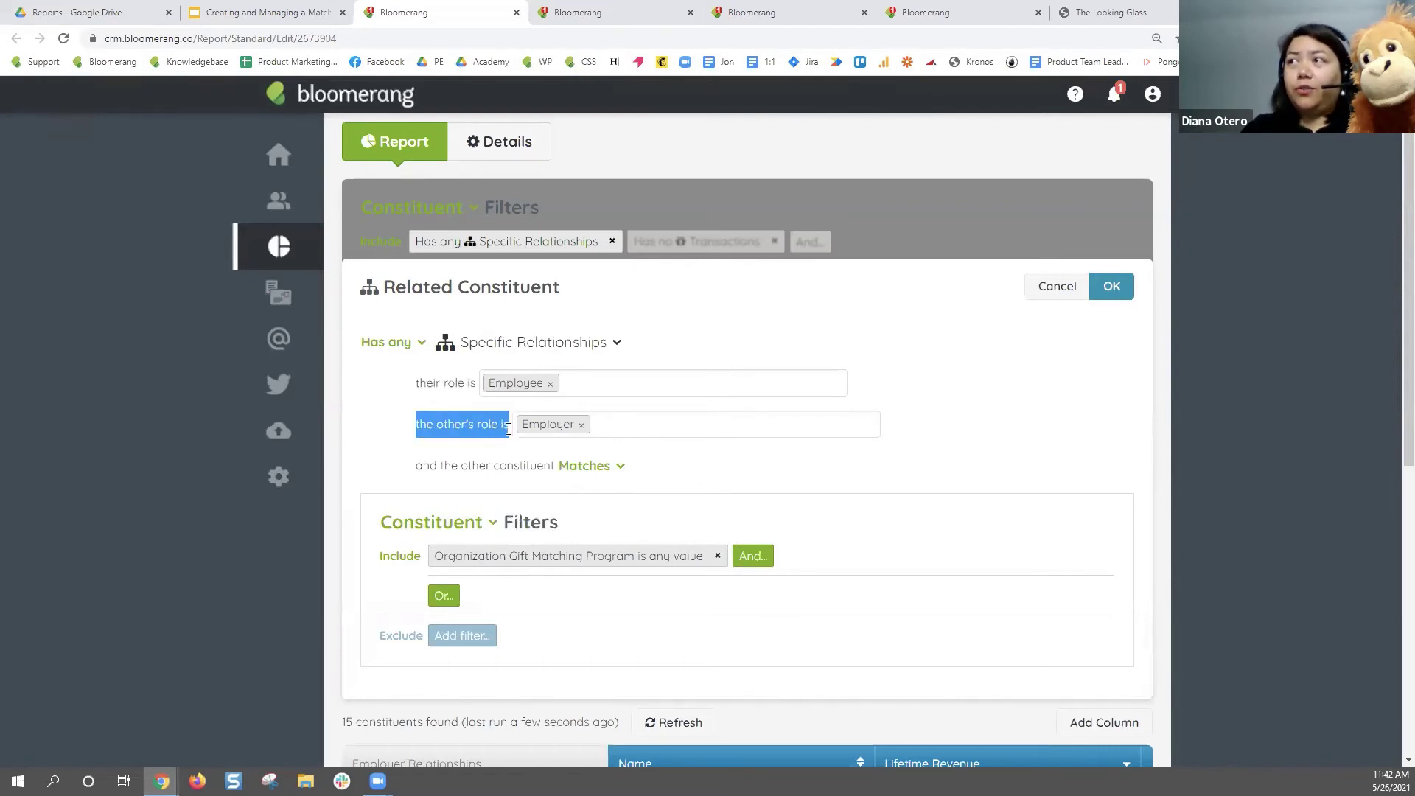
click(647, 423)
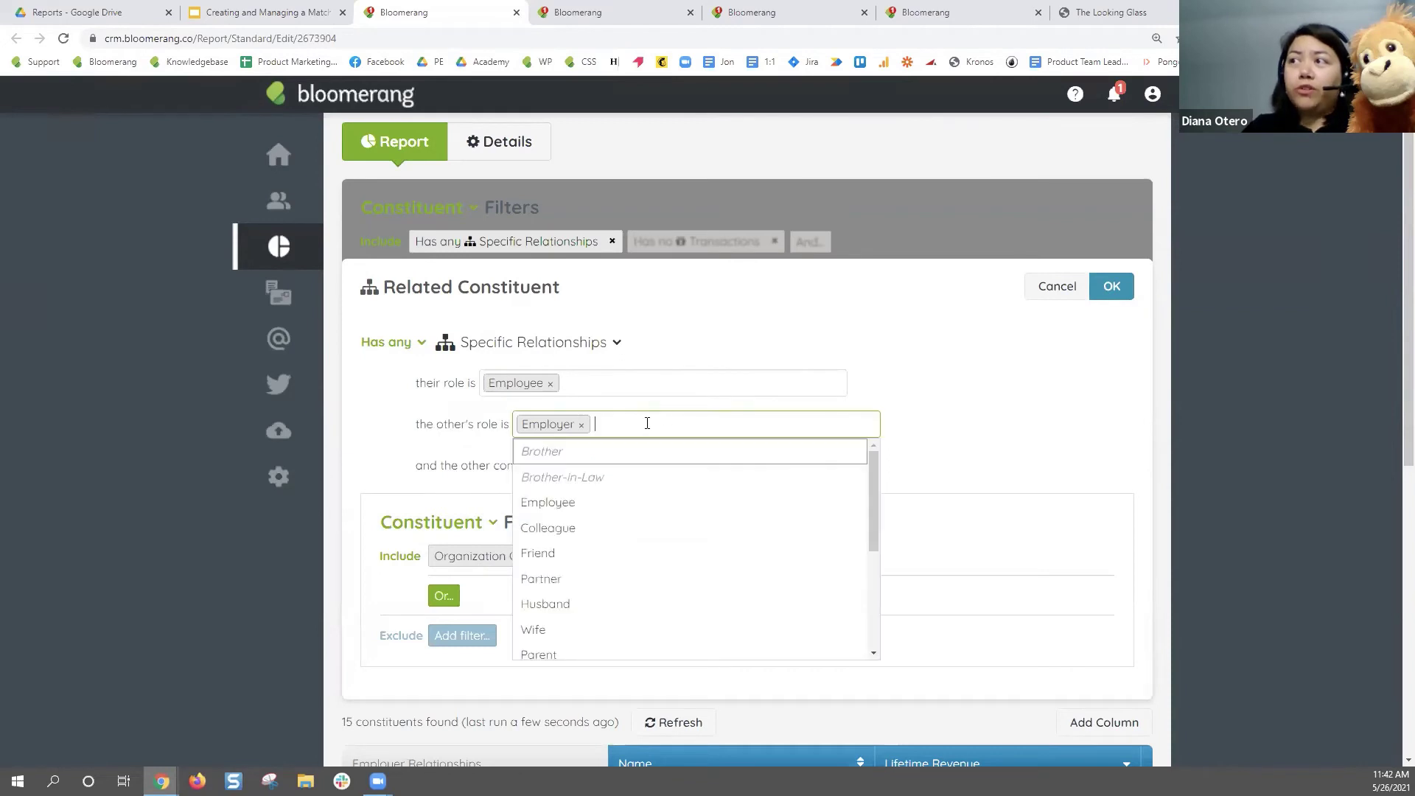
click(1006, 433)
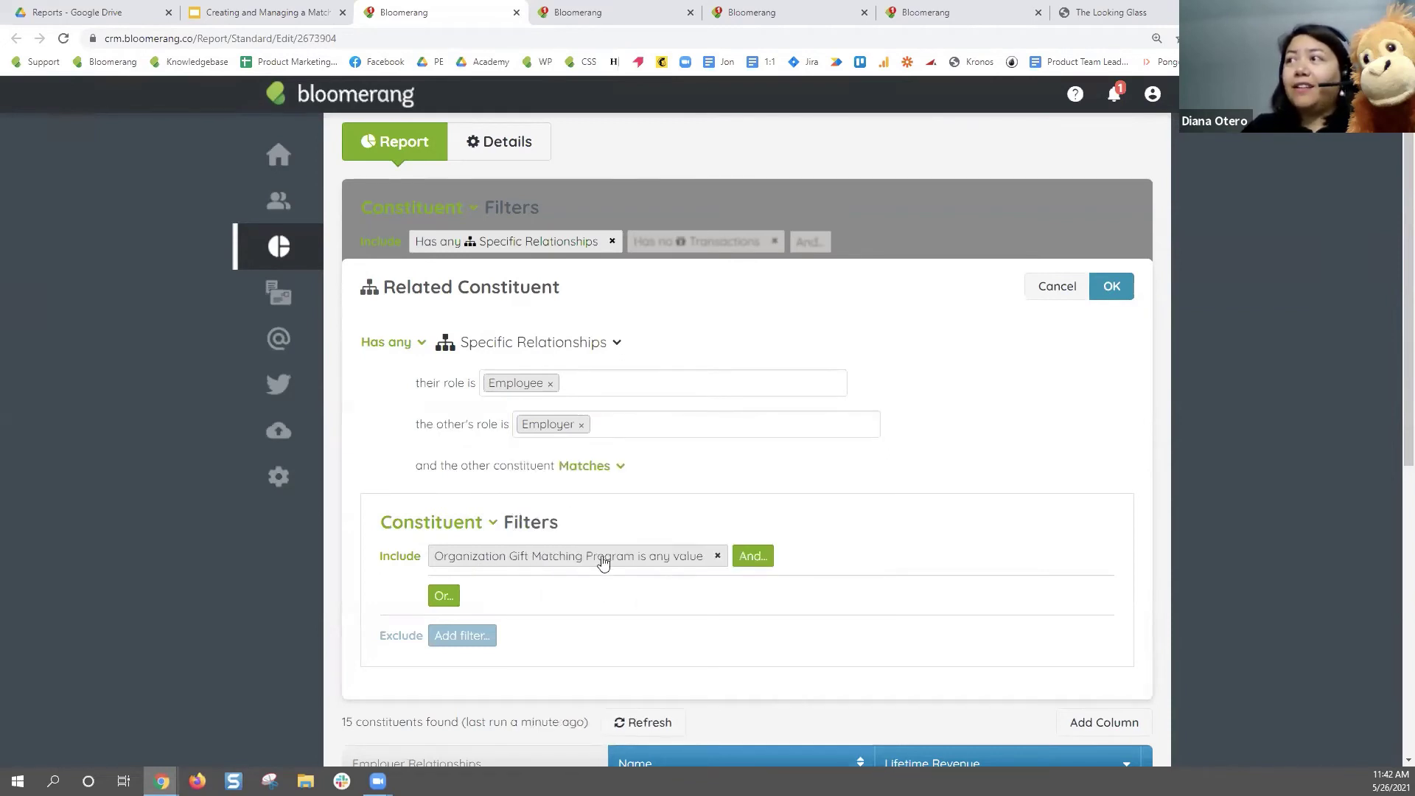
Set the employer's Organization Gift Matching Program condition to Yes and apply it
click(535, 568)
click(647, 395)
click(1110, 288)
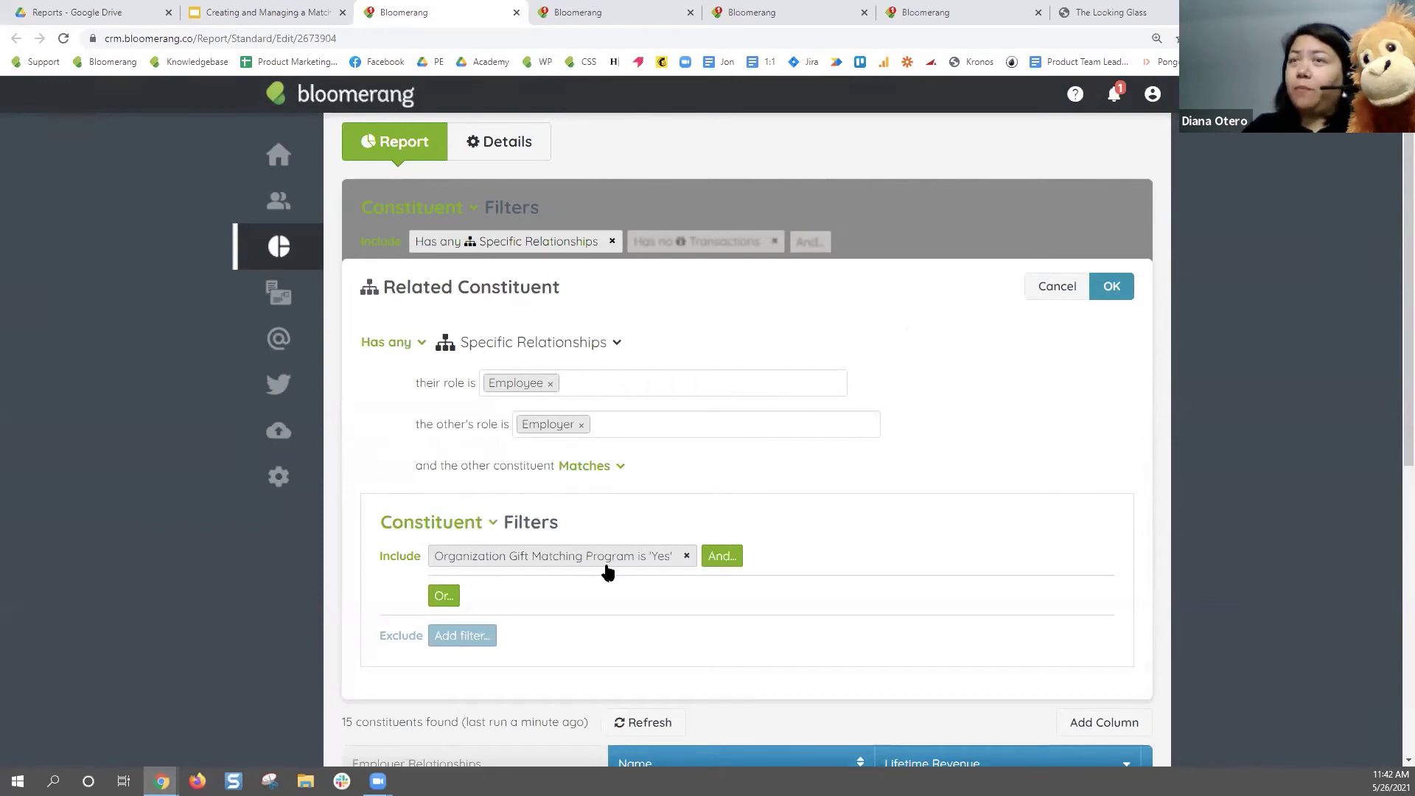
click(1103, 286)
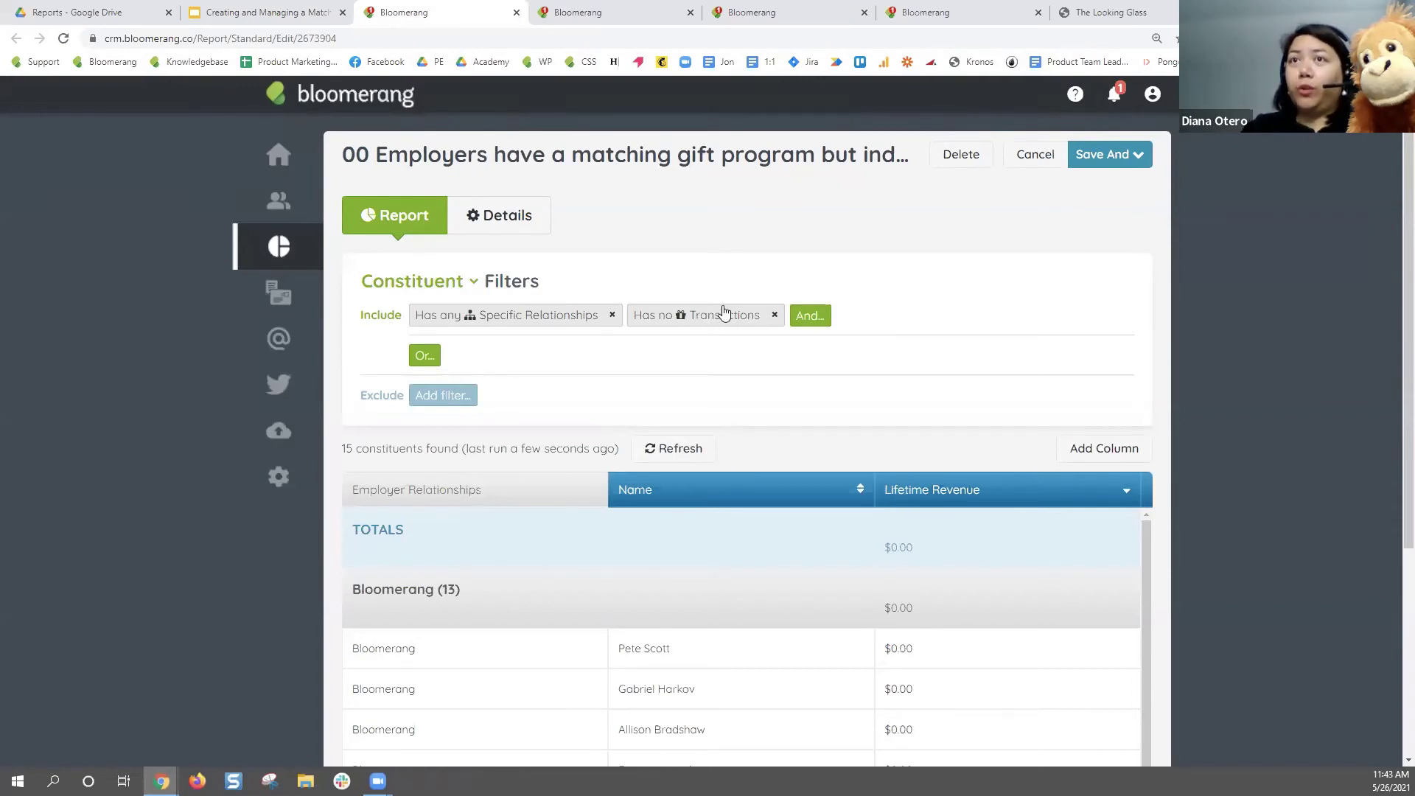
Reopen the relationship filter to review the role fields, then apply it, leaving 15 constituents
click(512, 326)
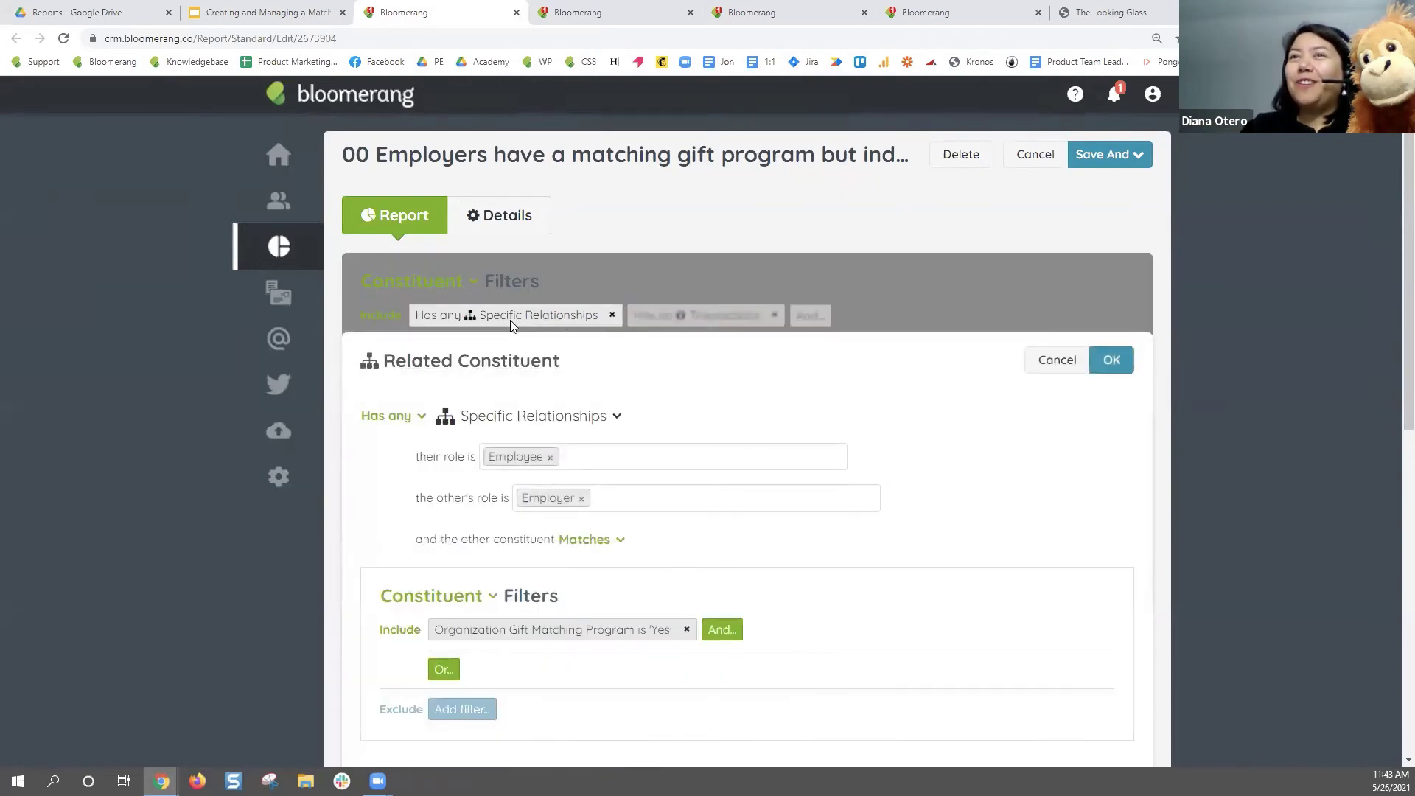
click(567, 446)
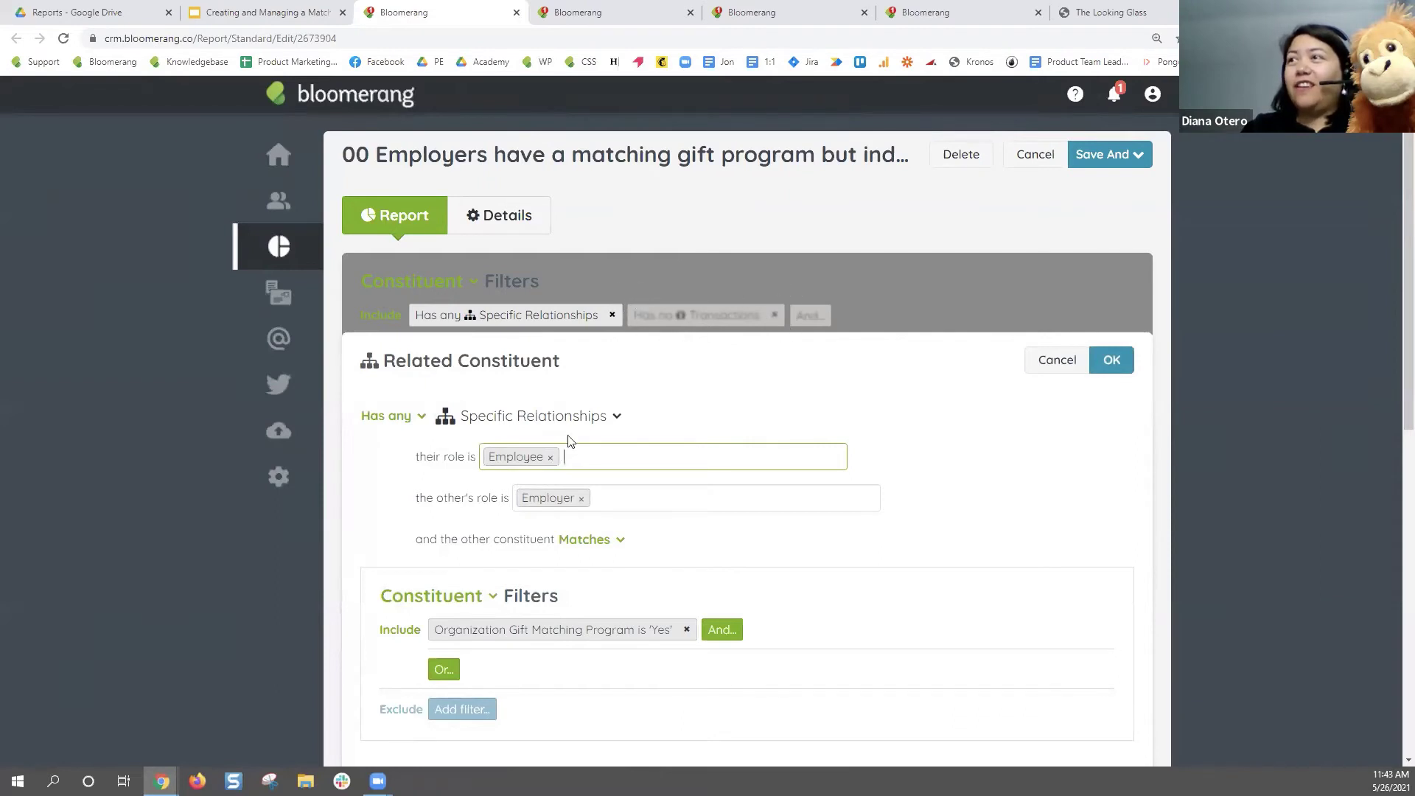
drag(417, 499, 626, 498)
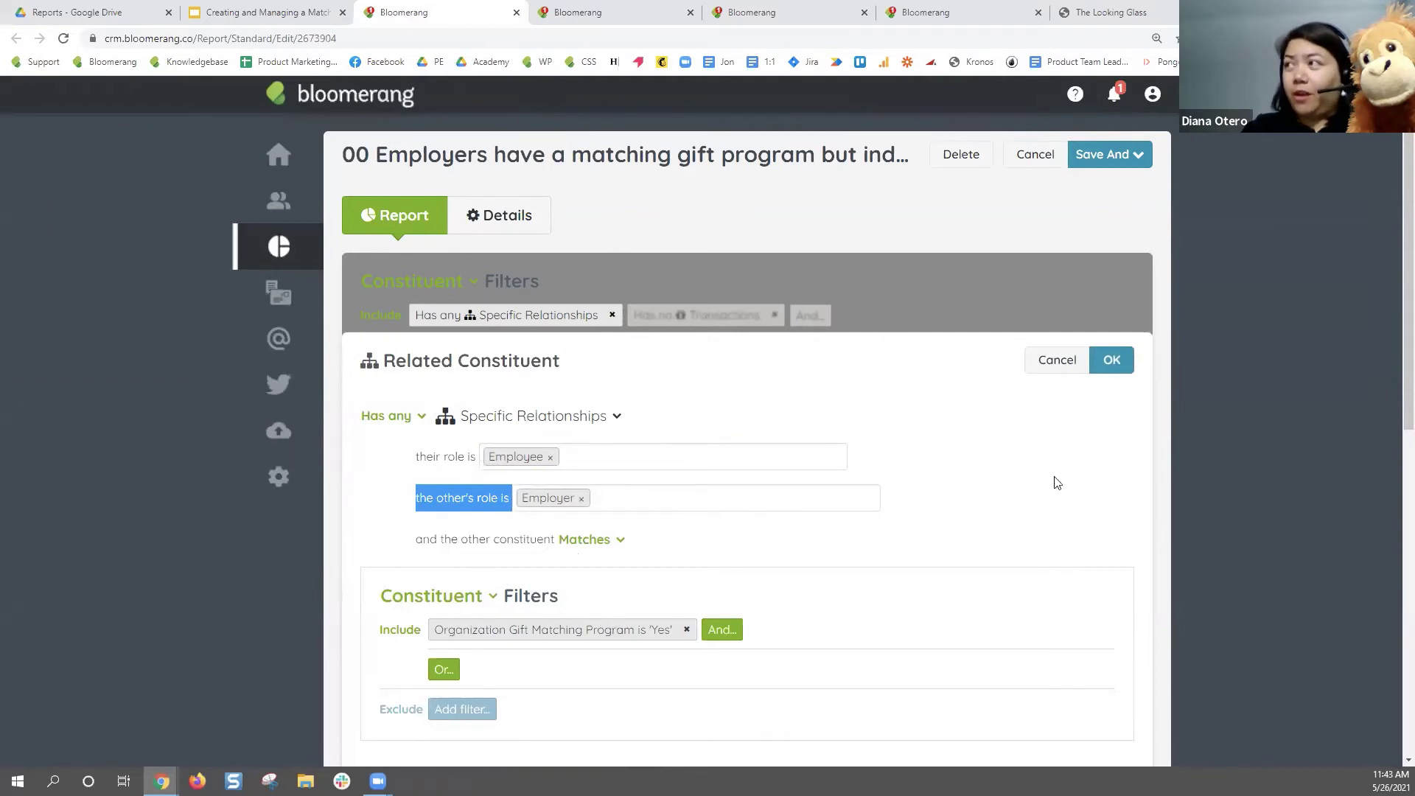
click(1113, 361)
Review the 15 constituents at $0.00 lifetime revenue, then save the report and keep editing
scroll(1283, 429, down, 4)
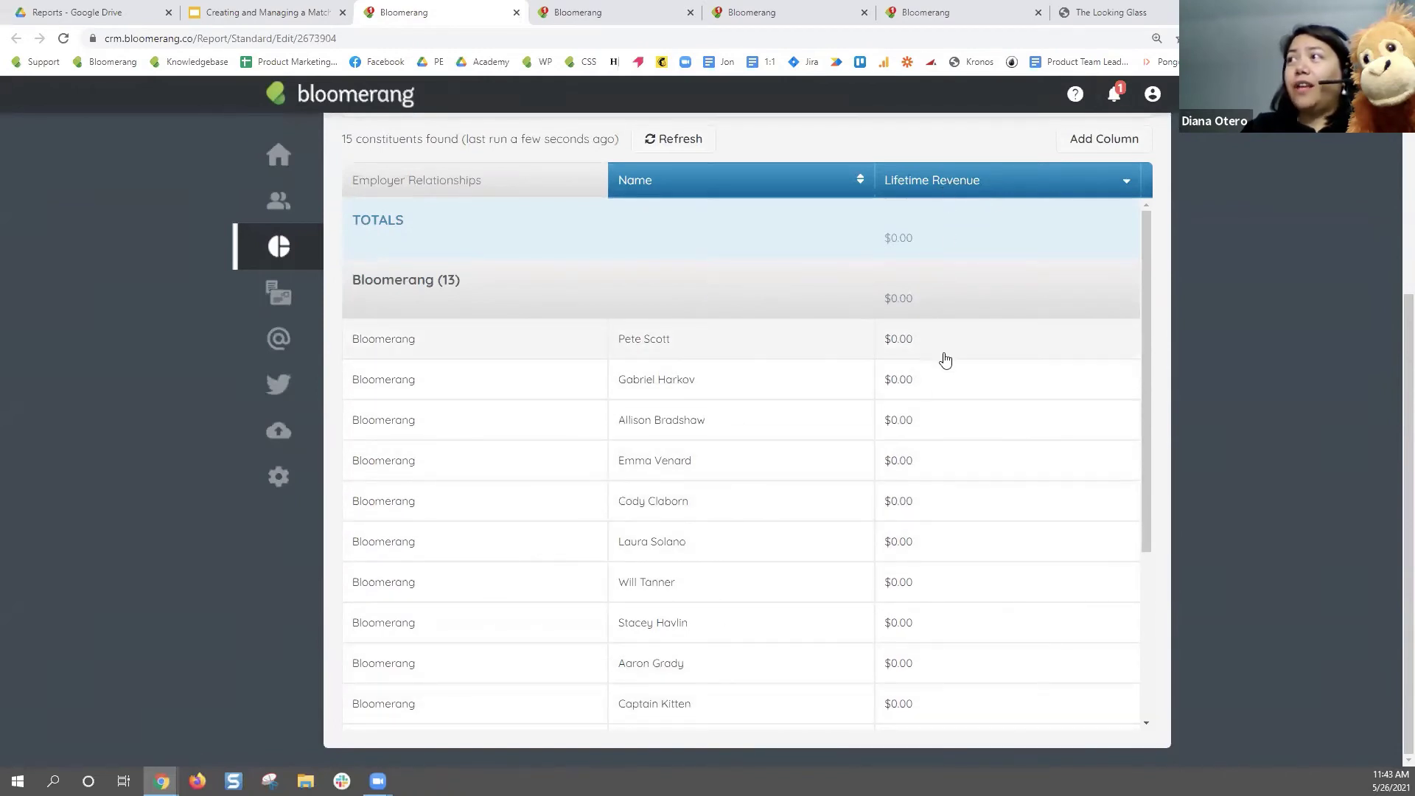
scroll(969, 575, up, 3)
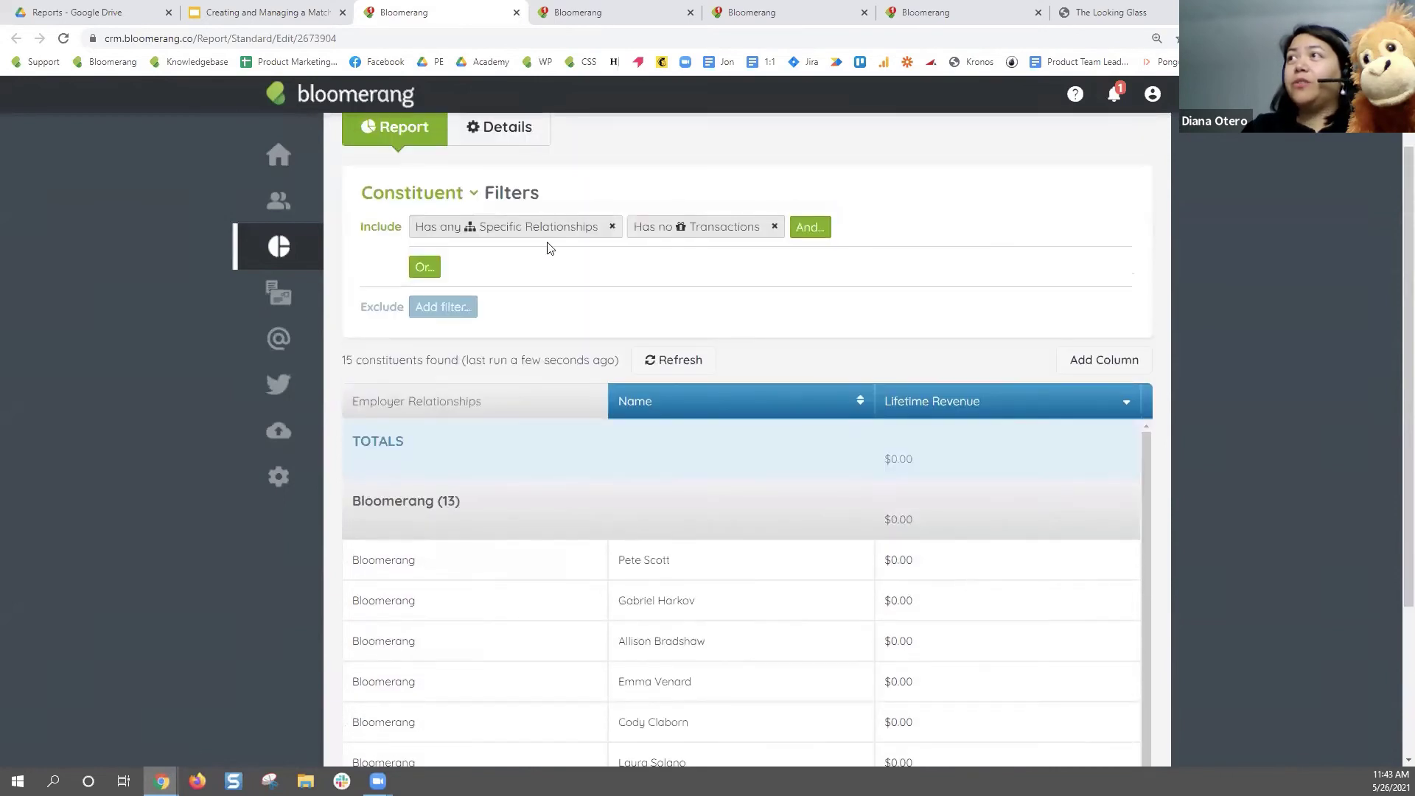
scroll(1161, 398, down, 3)
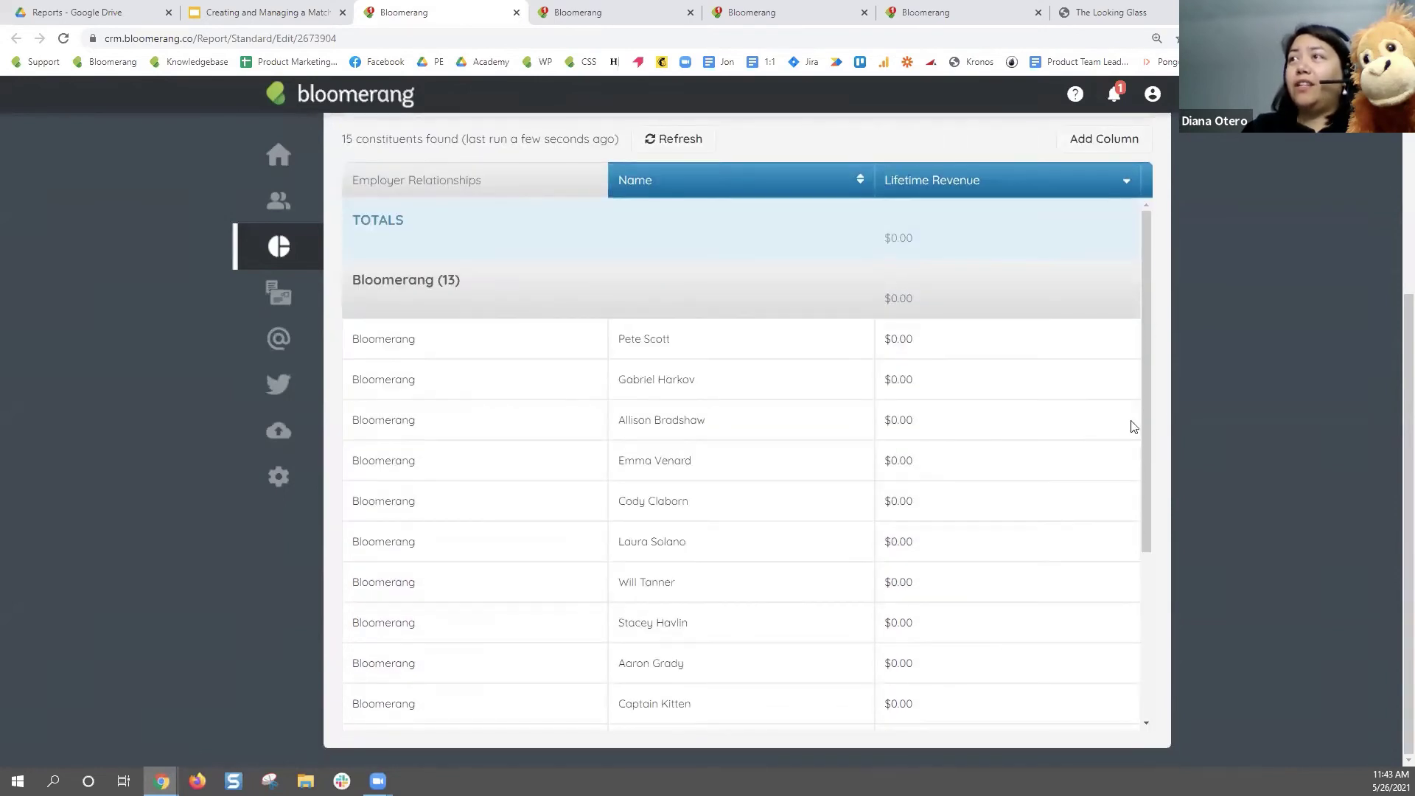
scroll(471, 442, down, 2)
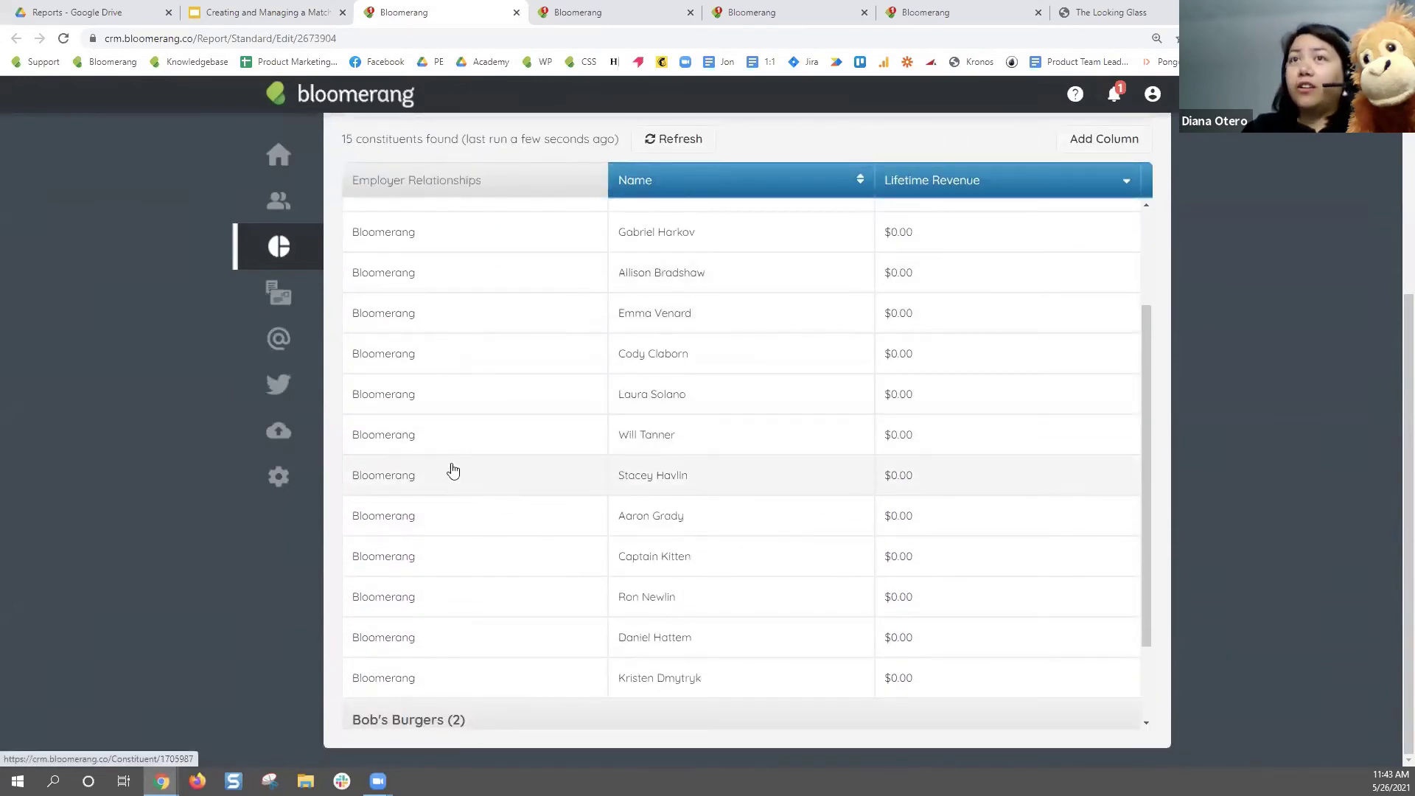
scroll(454, 465, down, 2)
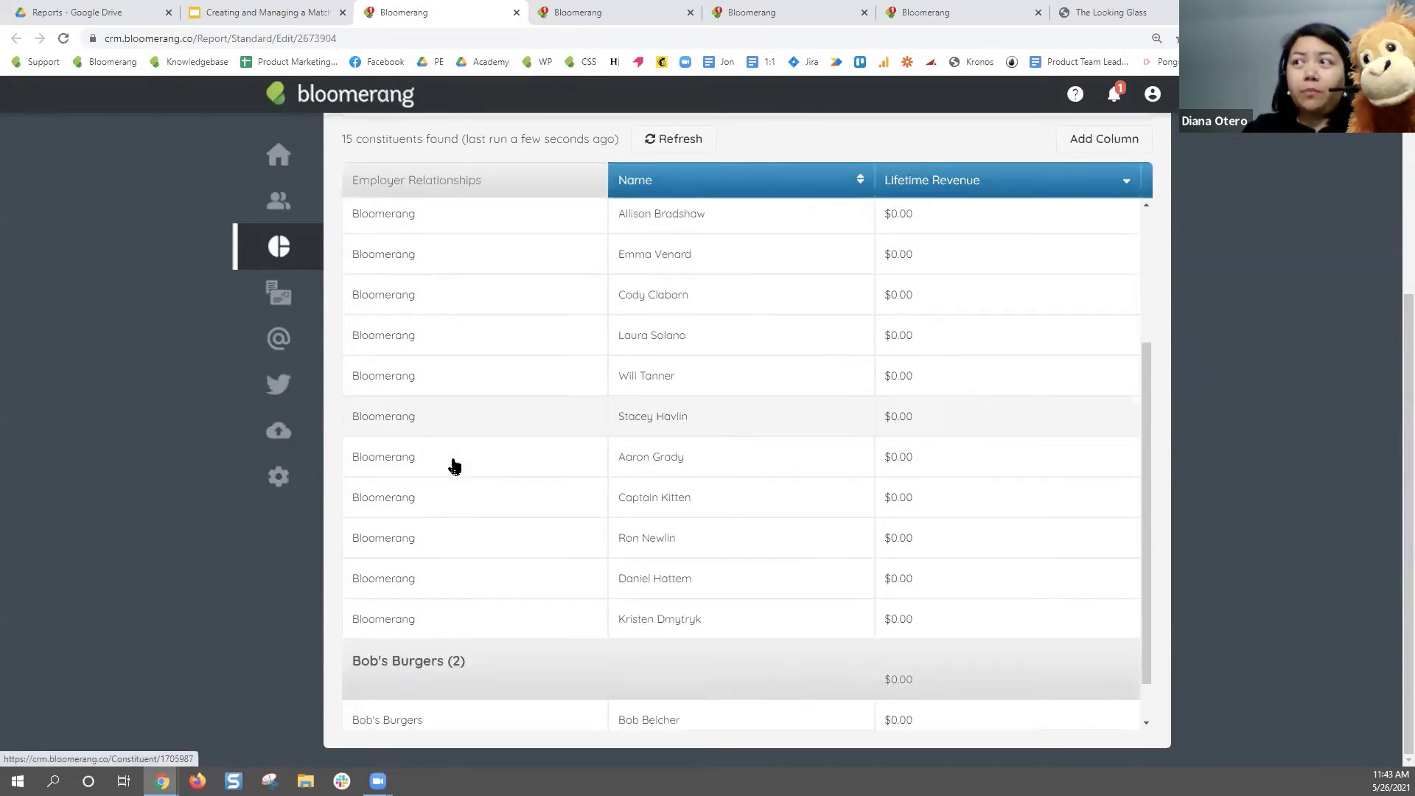
scroll(454, 465, up, 1)
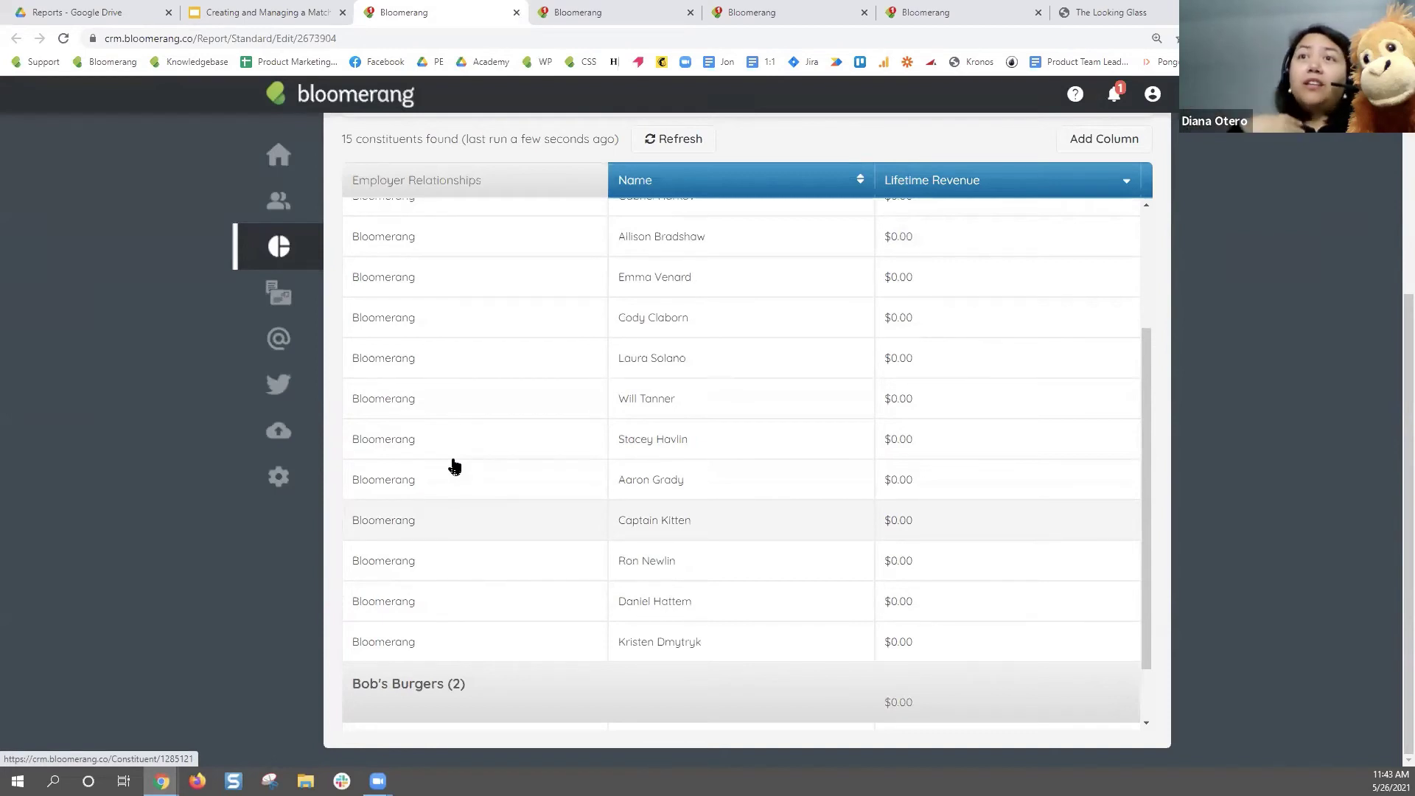
scroll(479, 432, up, 3)
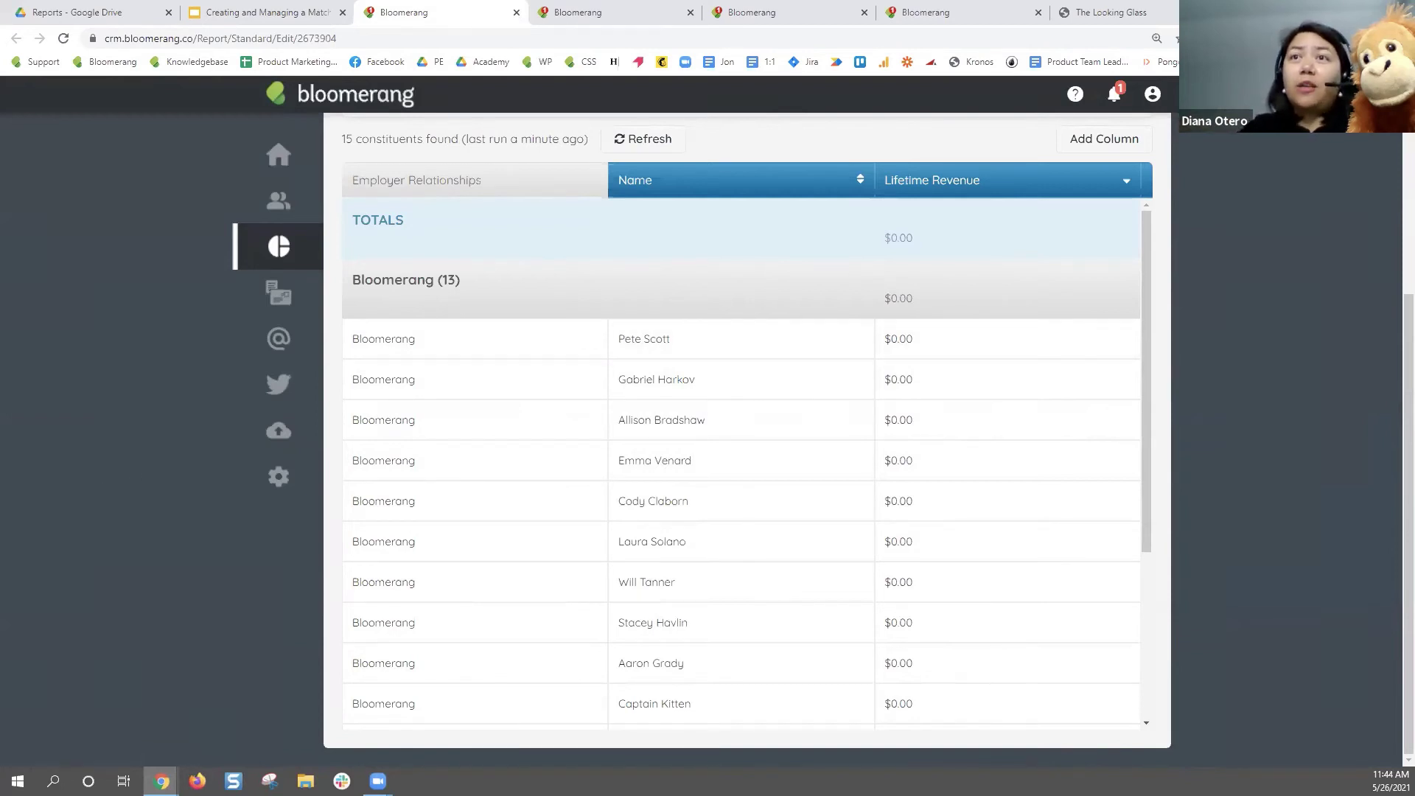
scroll(1229, 535, up, 4)
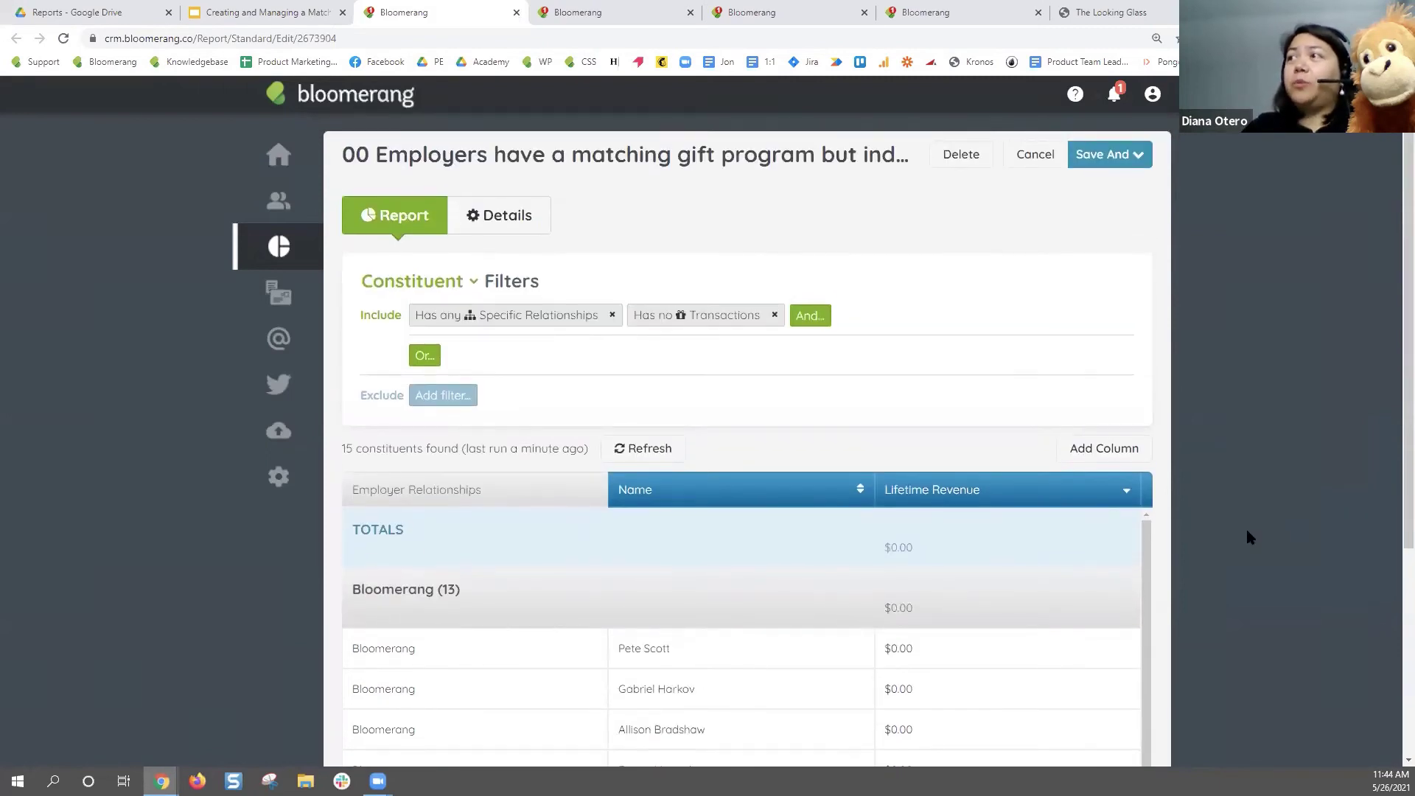
scroll(1246, 531, down, 4)
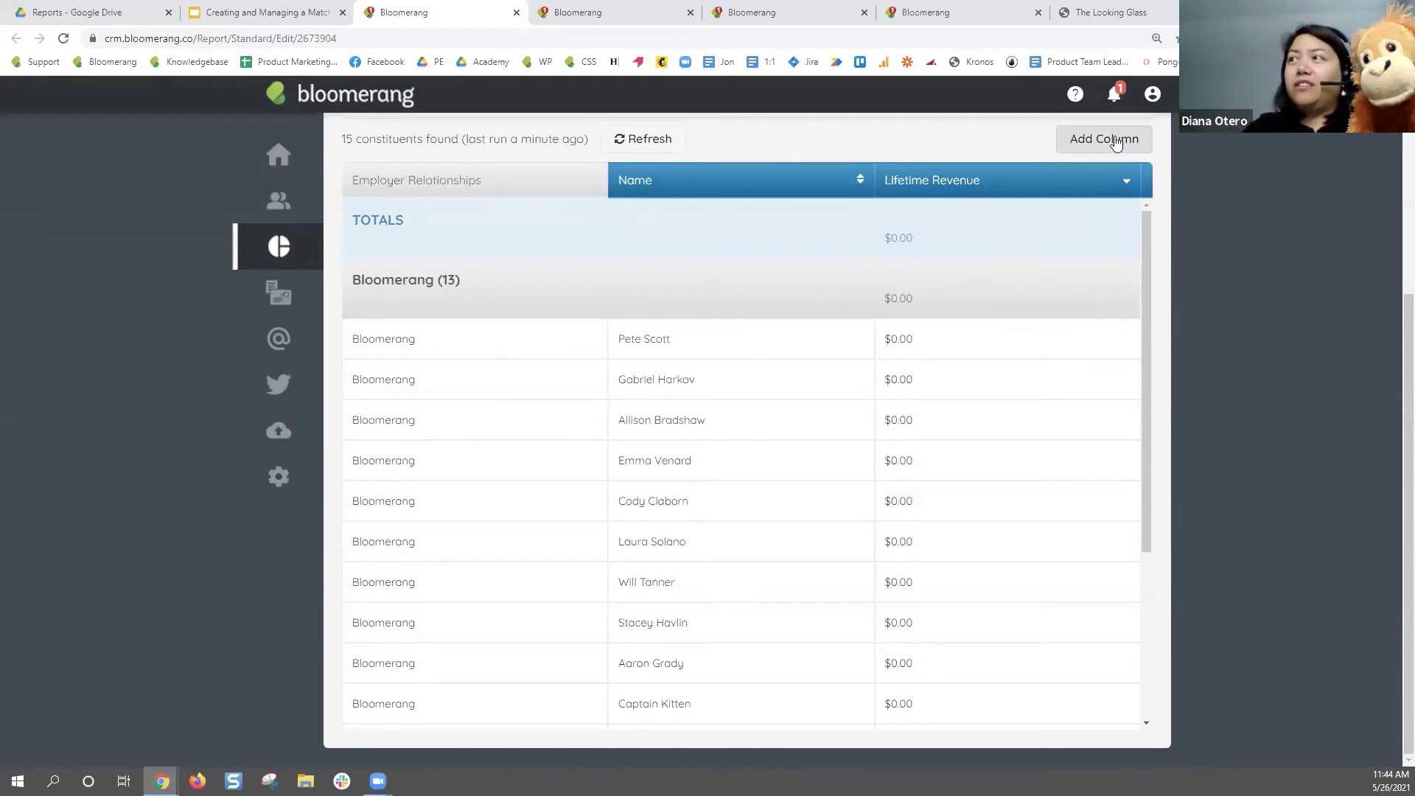
scroll(1252, 450, up, 4)
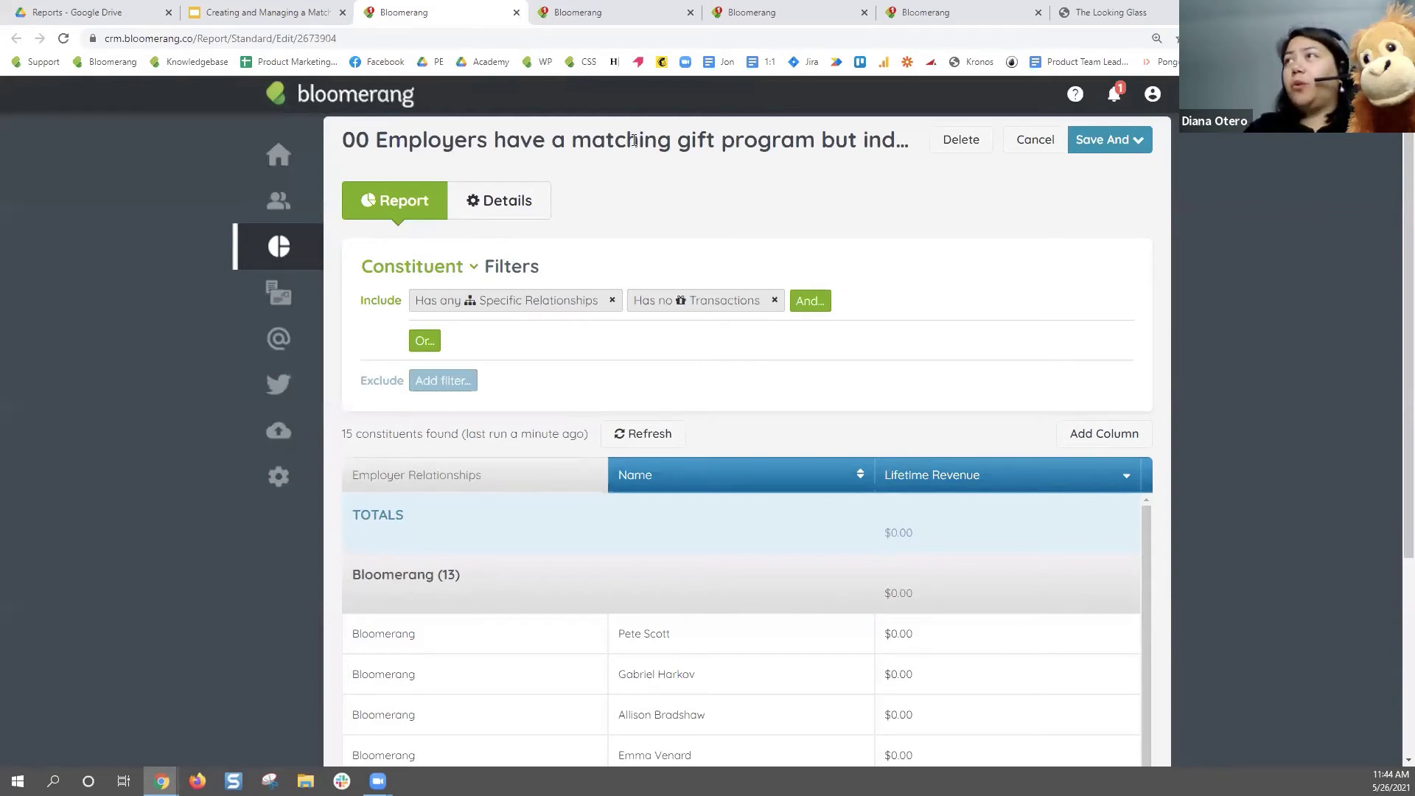
click(1137, 143)
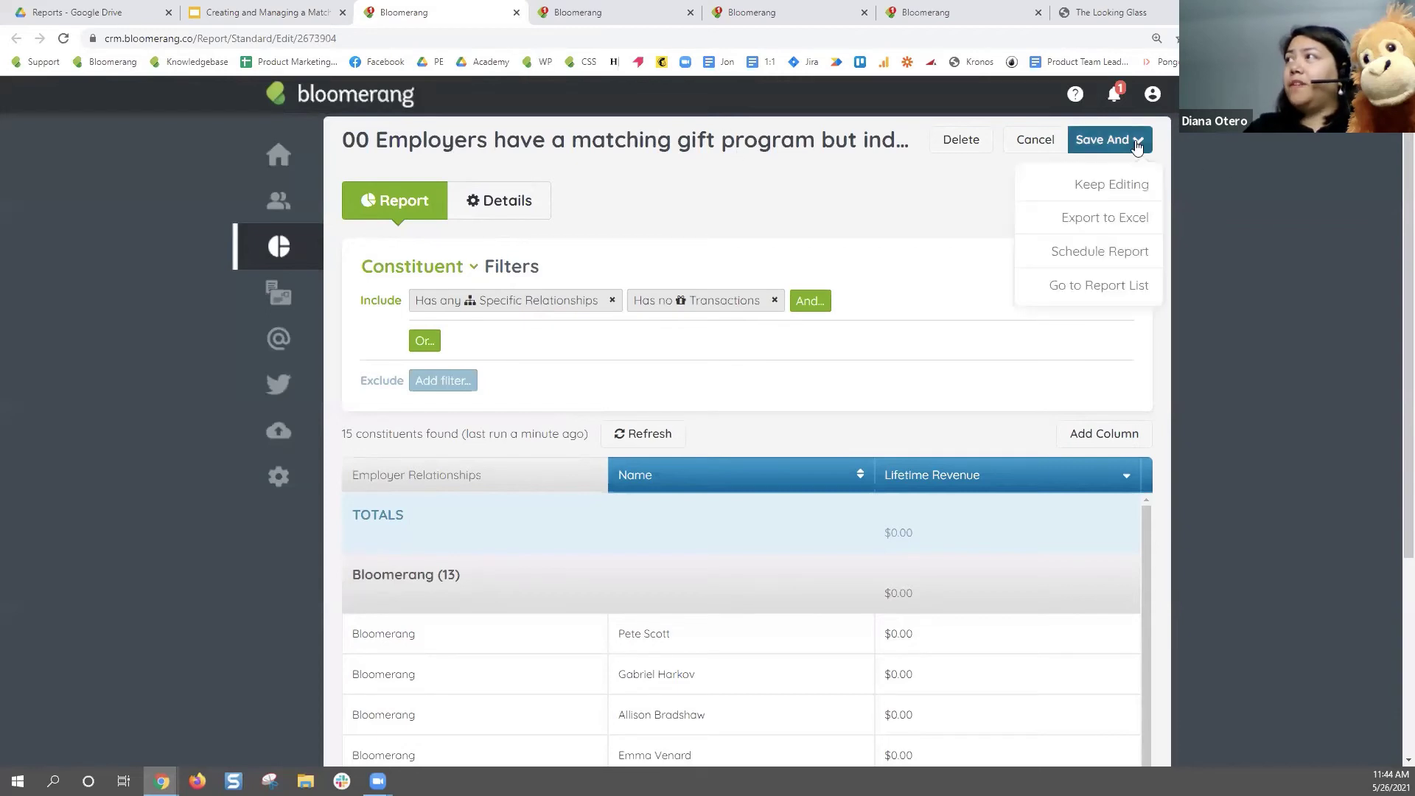
click(1143, 186)
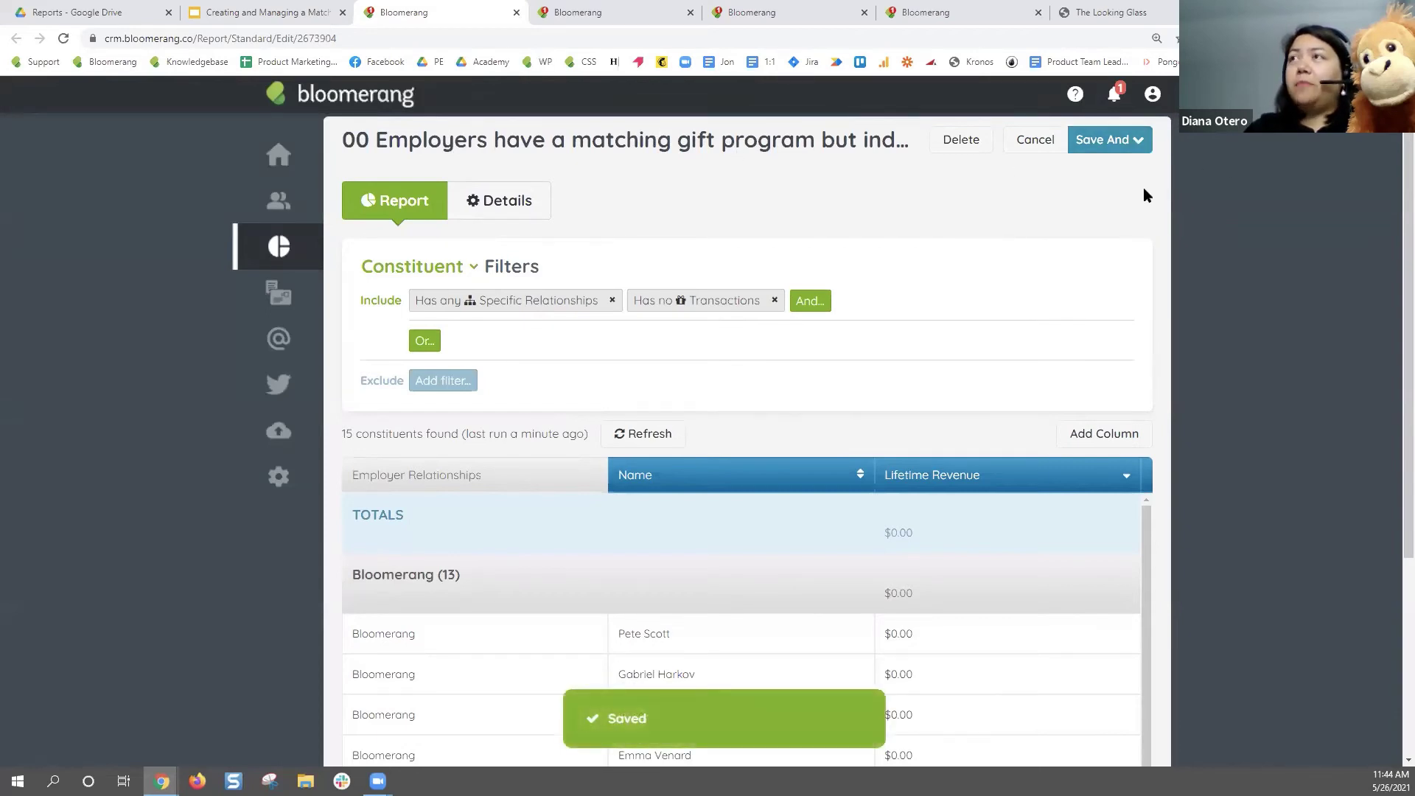
From the matching gifts deck, open the Bloomerang report linked on the 'Individuals have given in the past' bullet
click(245, 15)
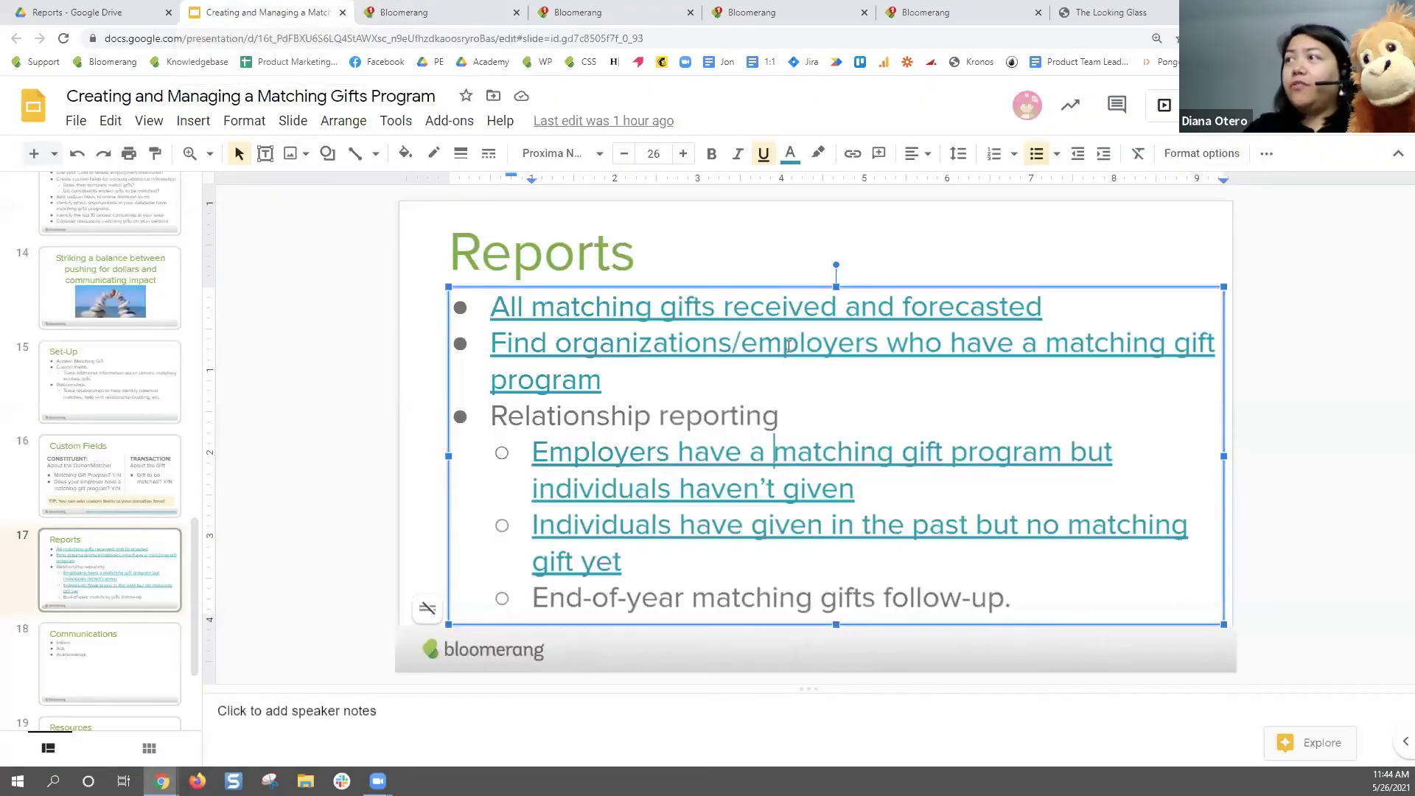
click(914, 513)
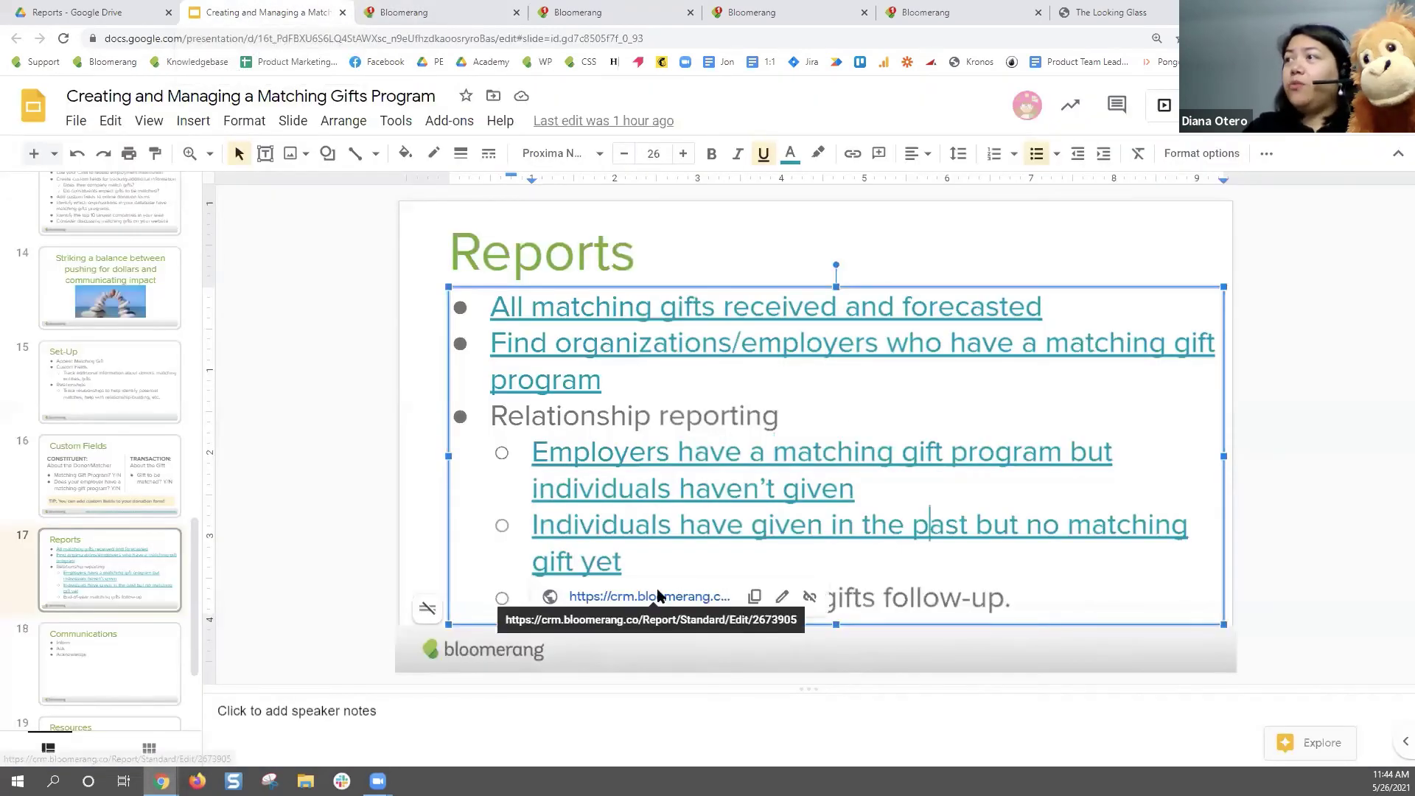
click(582, 594)
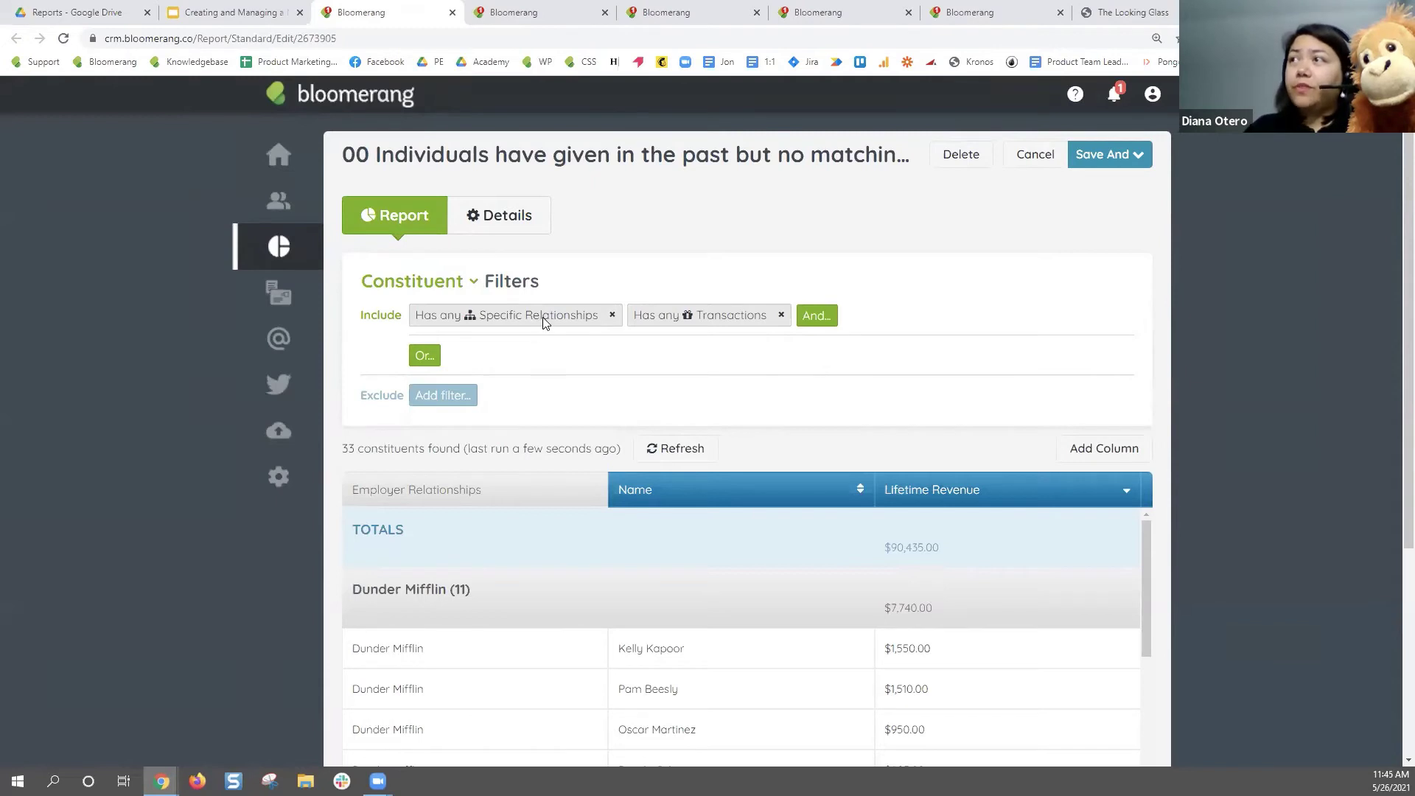
Review the employer relationship and transactions filters without changing them
click(543, 319)
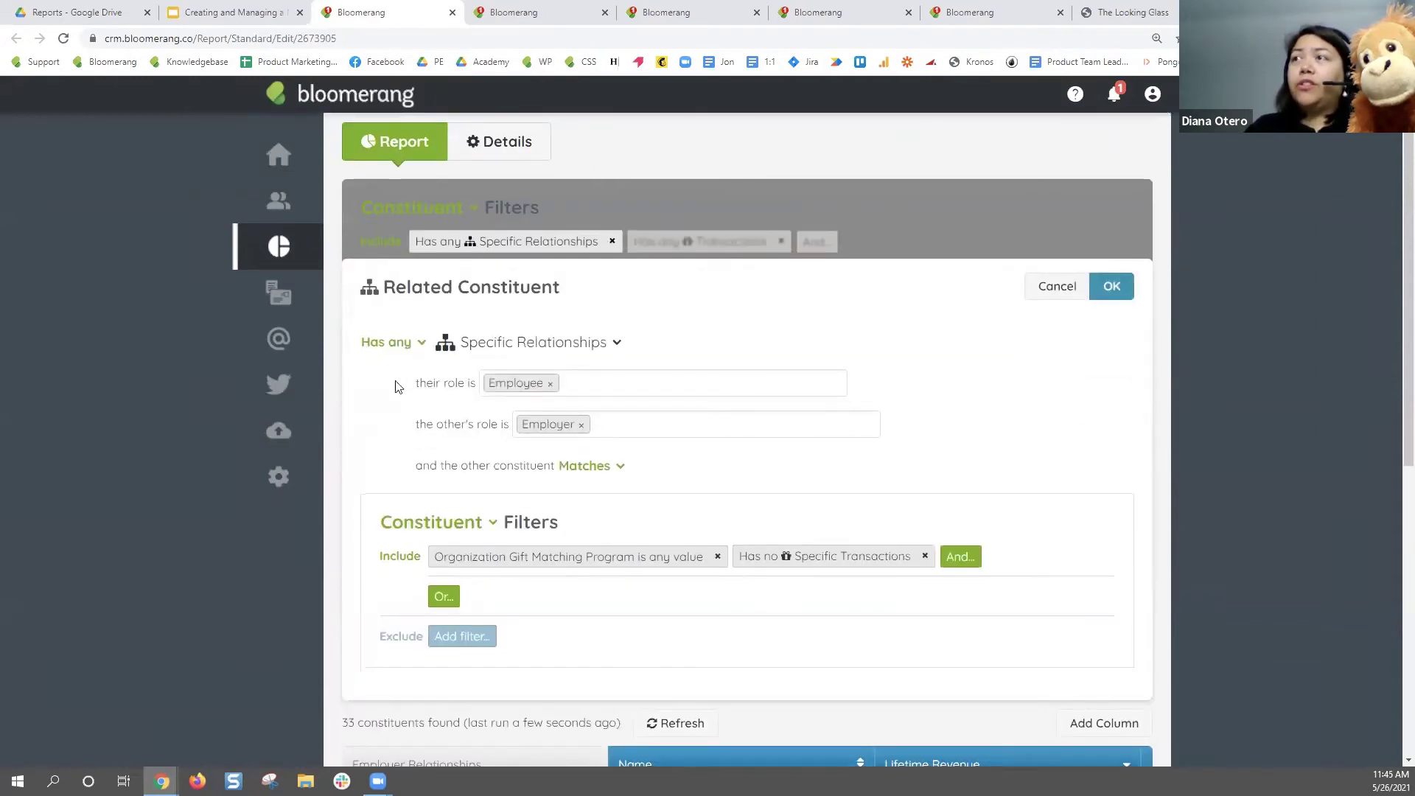
drag(420, 382, 600, 386)
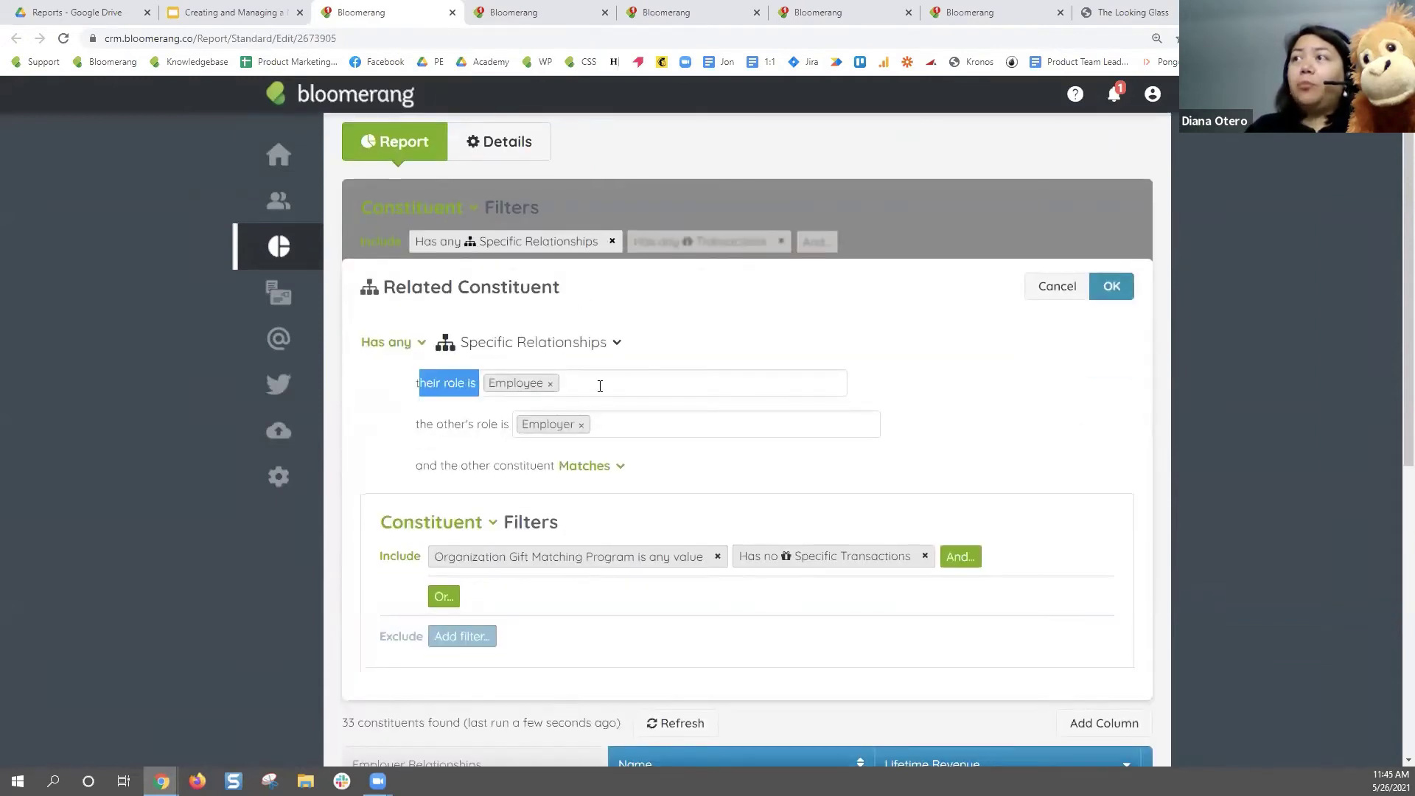
click(704, 333)
click(1047, 297)
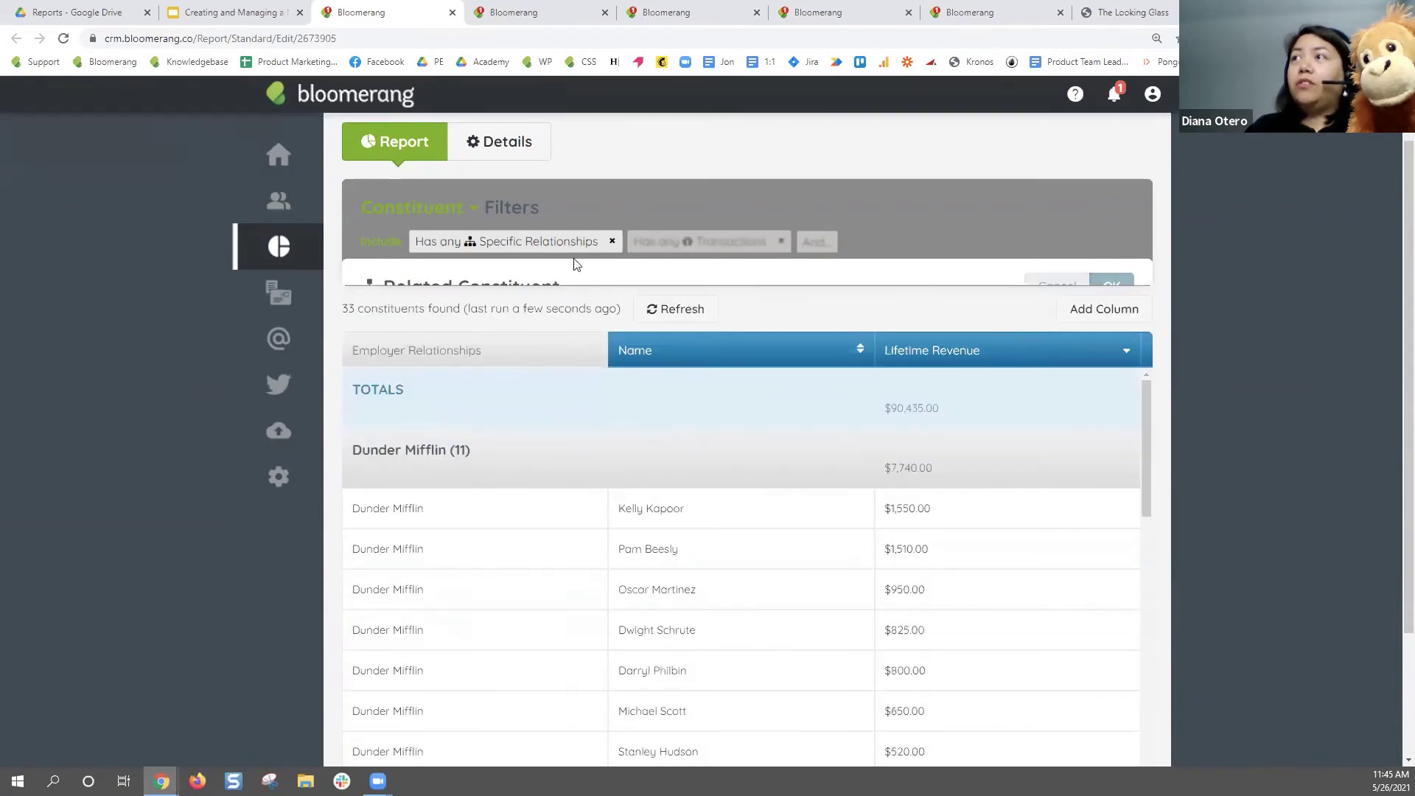
click(663, 244)
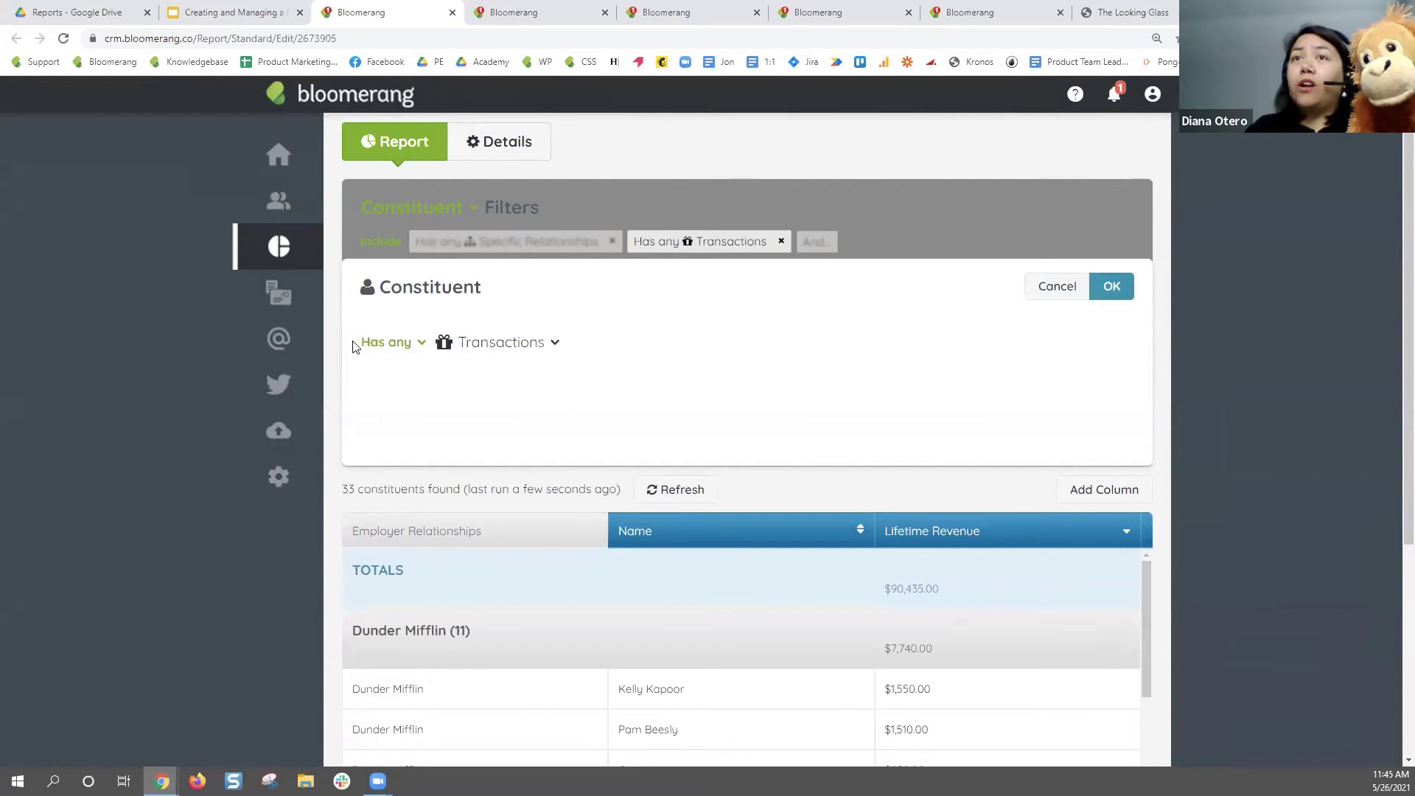
click(1043, 292)
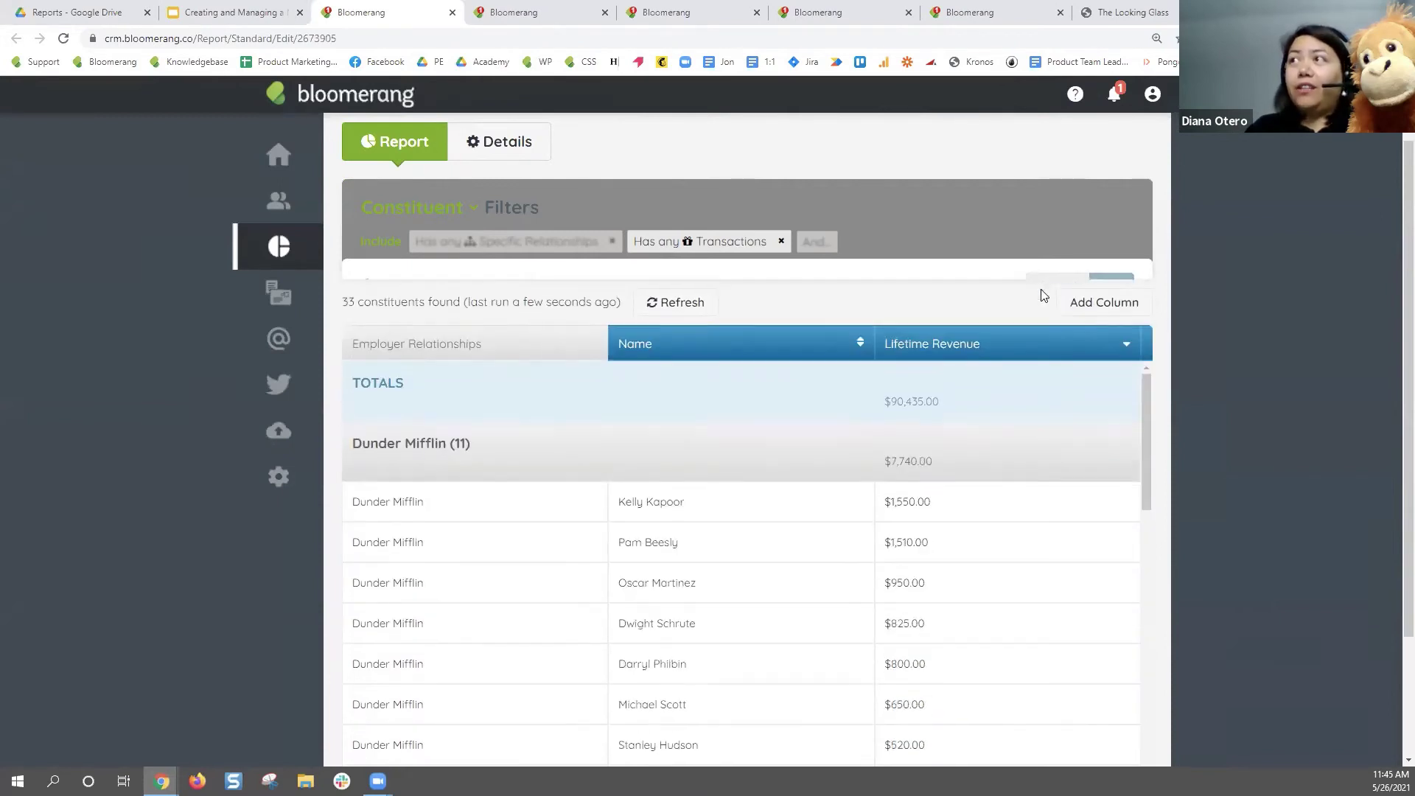
Set the employer relationship's Organization Gift Matching Program condition to Yes and apply the filter
click(541, 246)
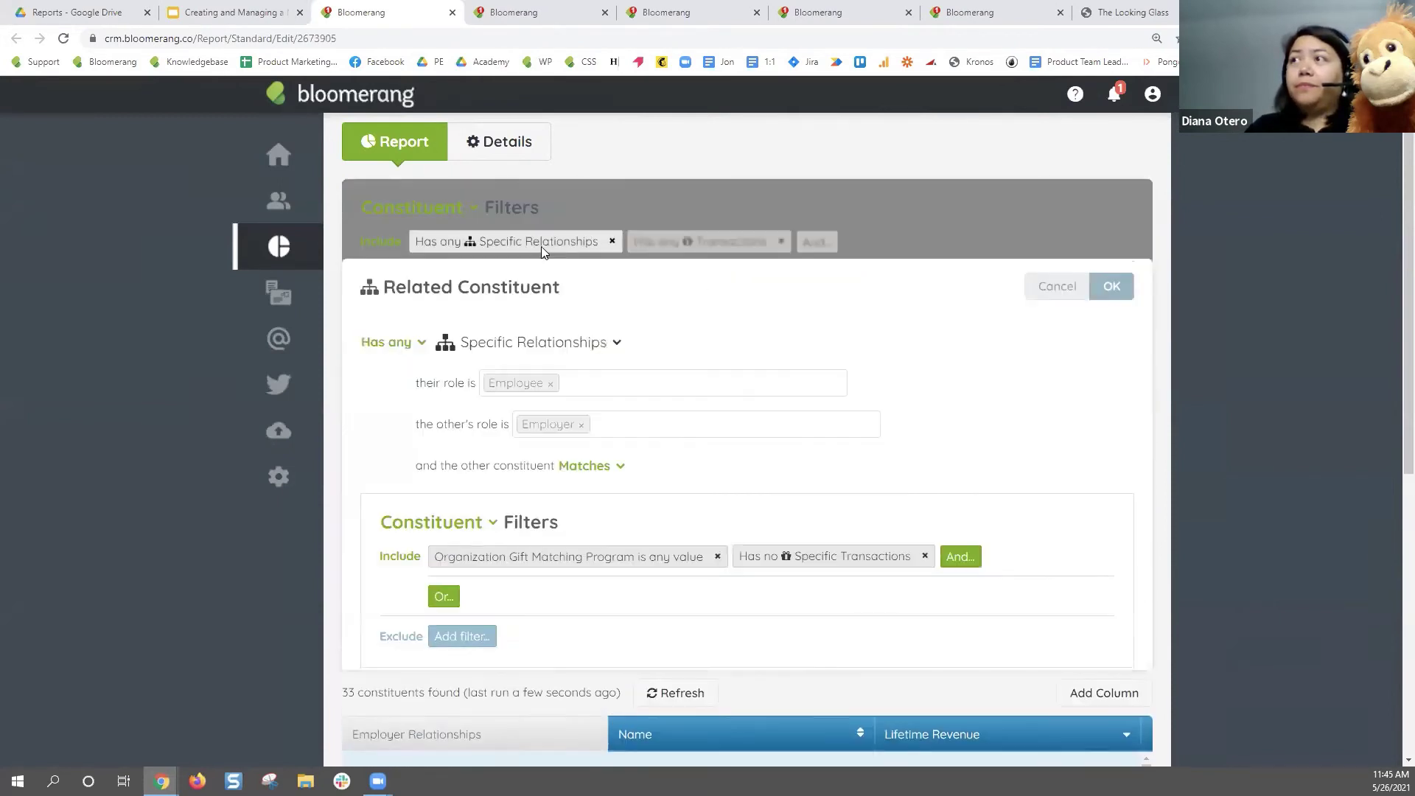
scroll(502, 376, down, 1)
drag(420, 350, 640, 351)
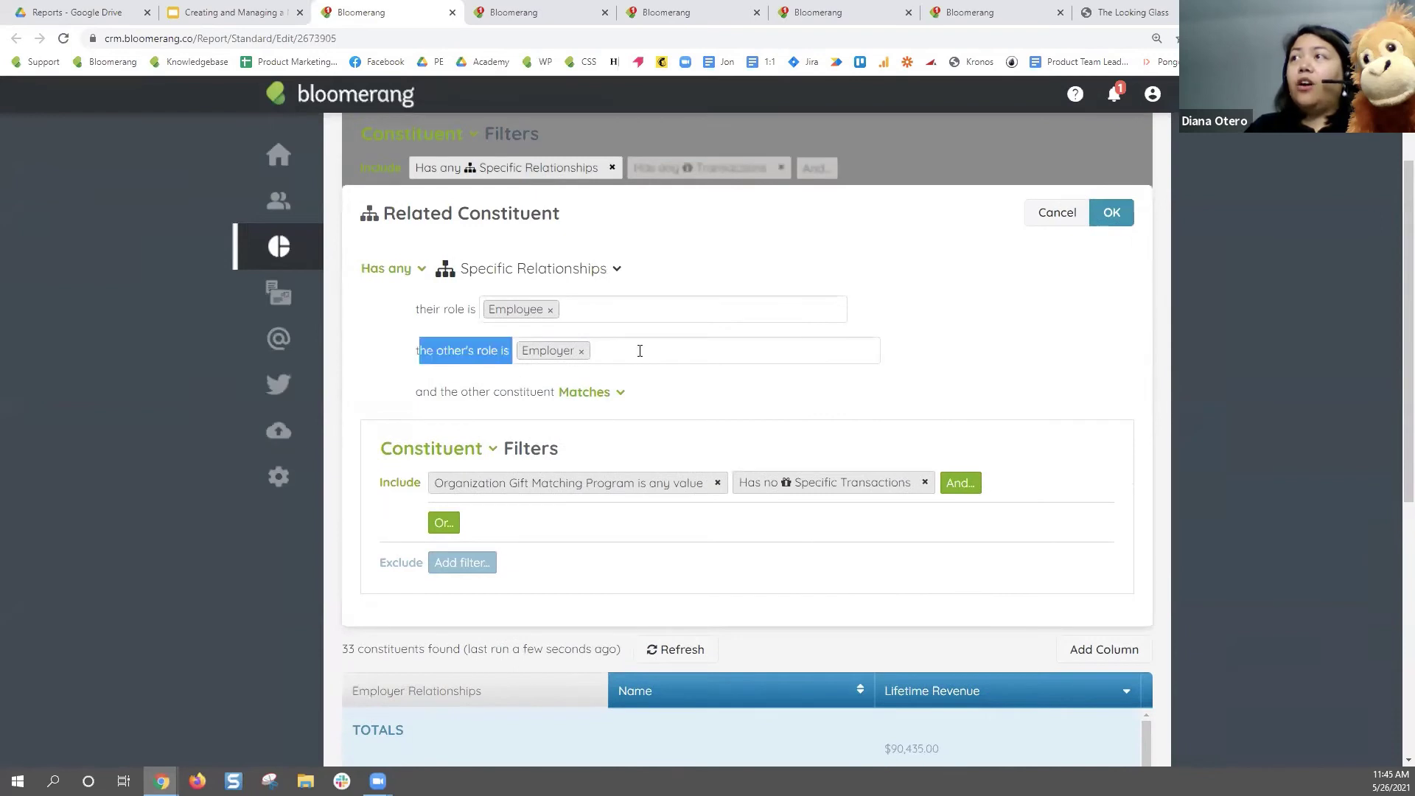
click(614, 480)
click(624, 267)
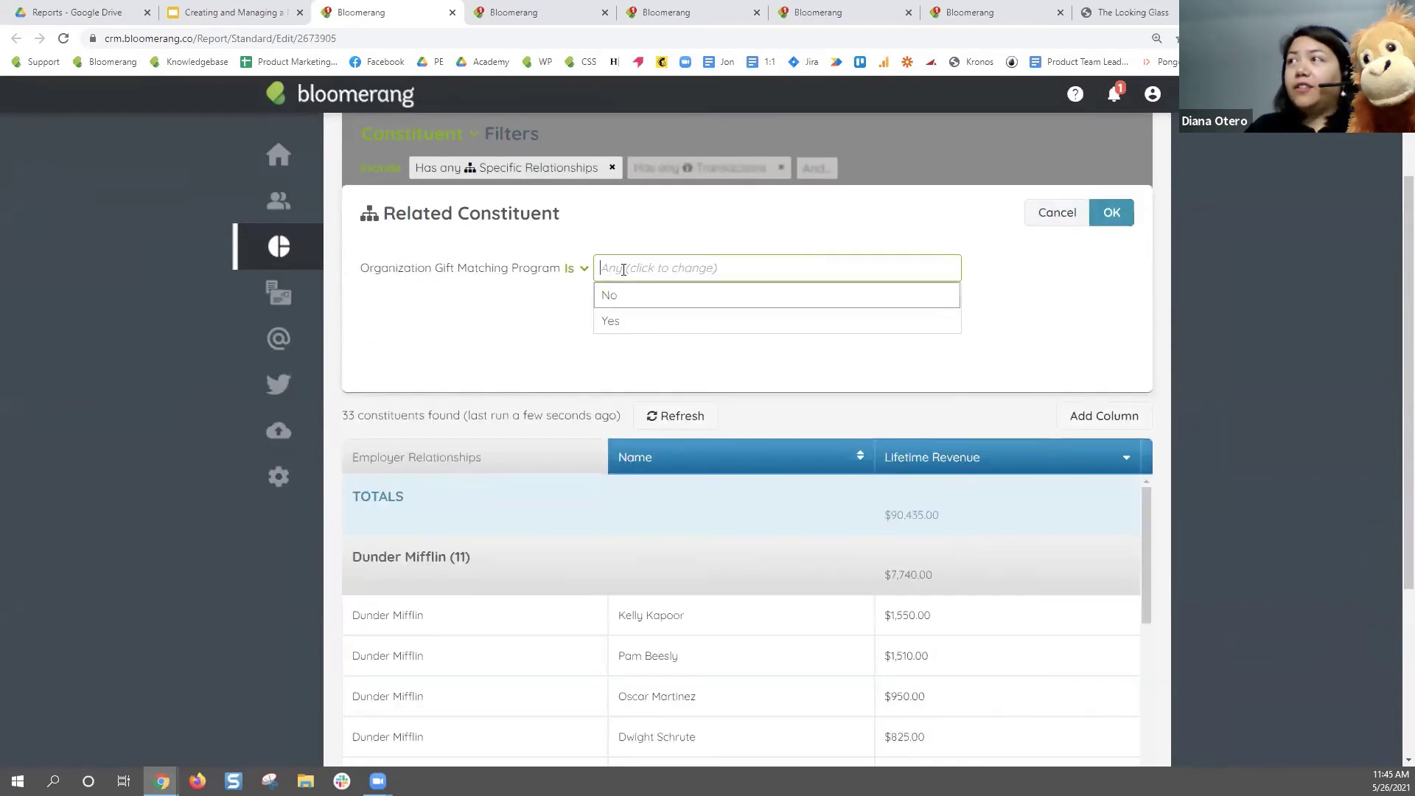
click(630, 318)
click(1111, 213)
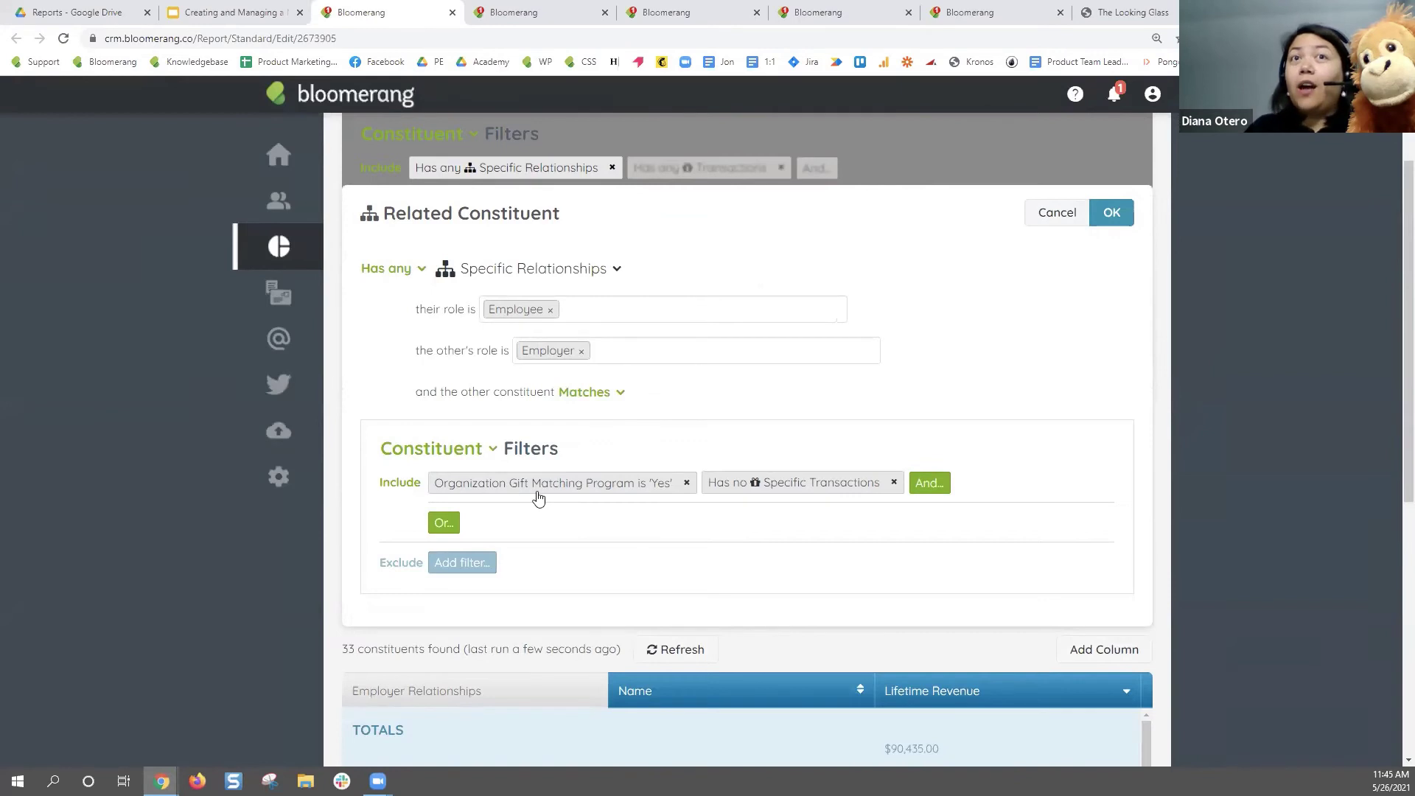
click(765, 495)
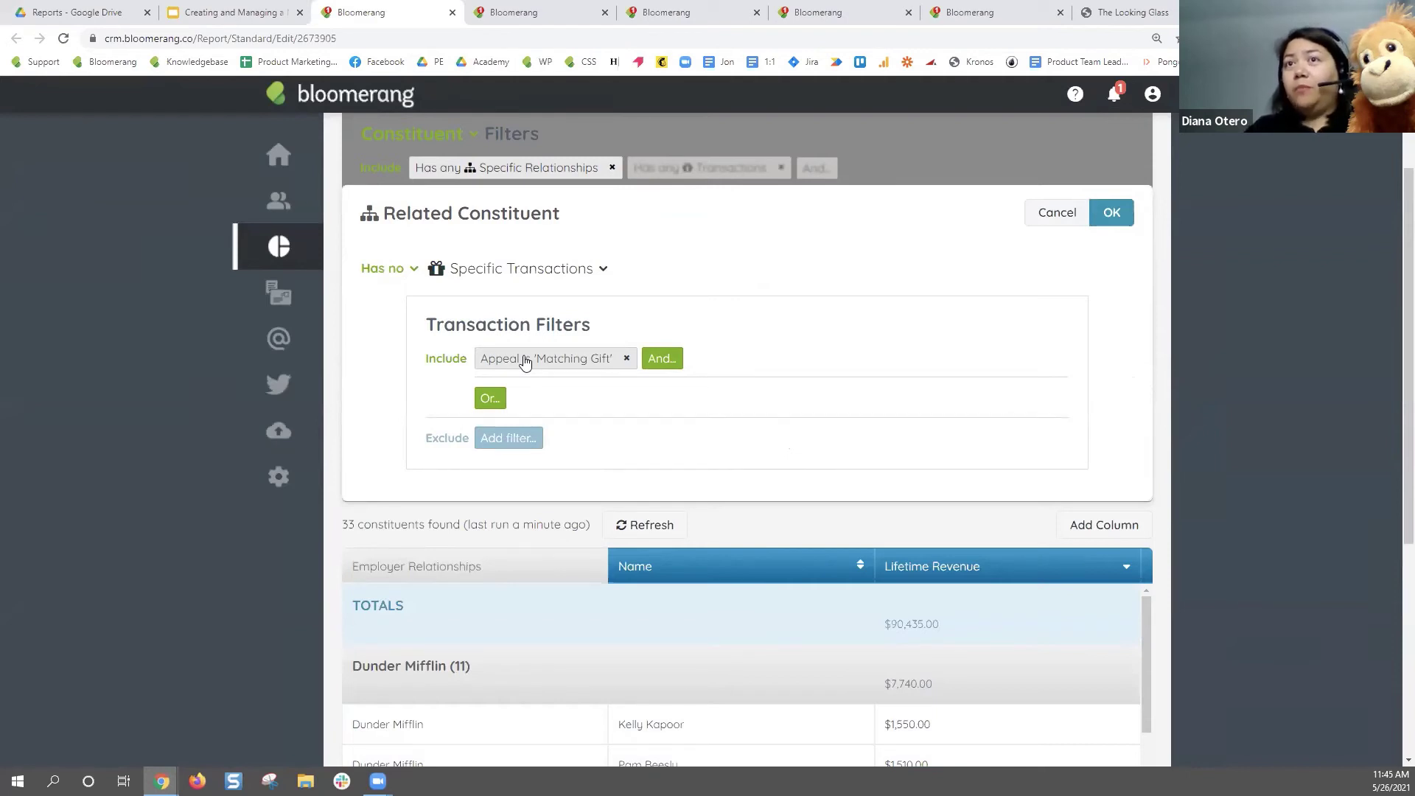
click(1110, 219)
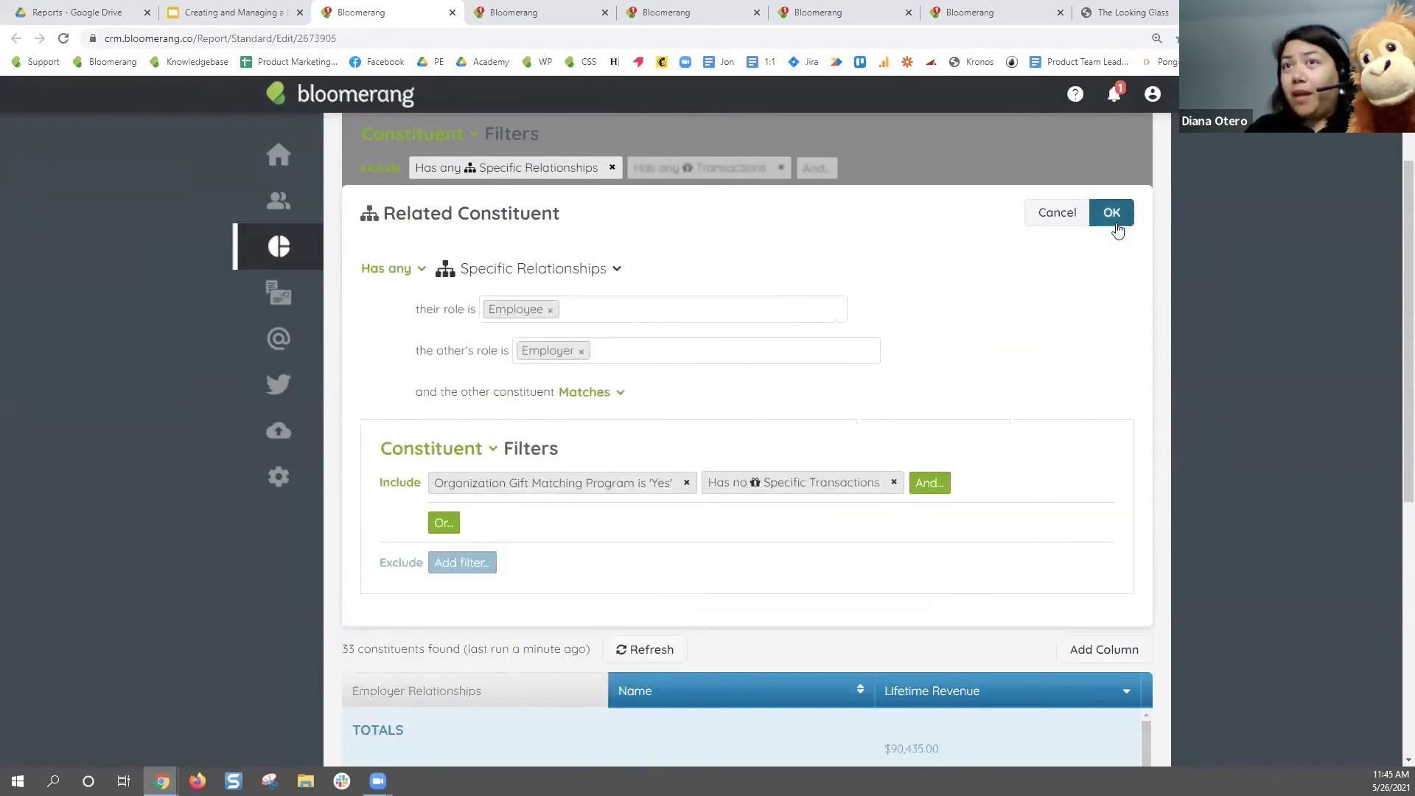
click(1114, 222)
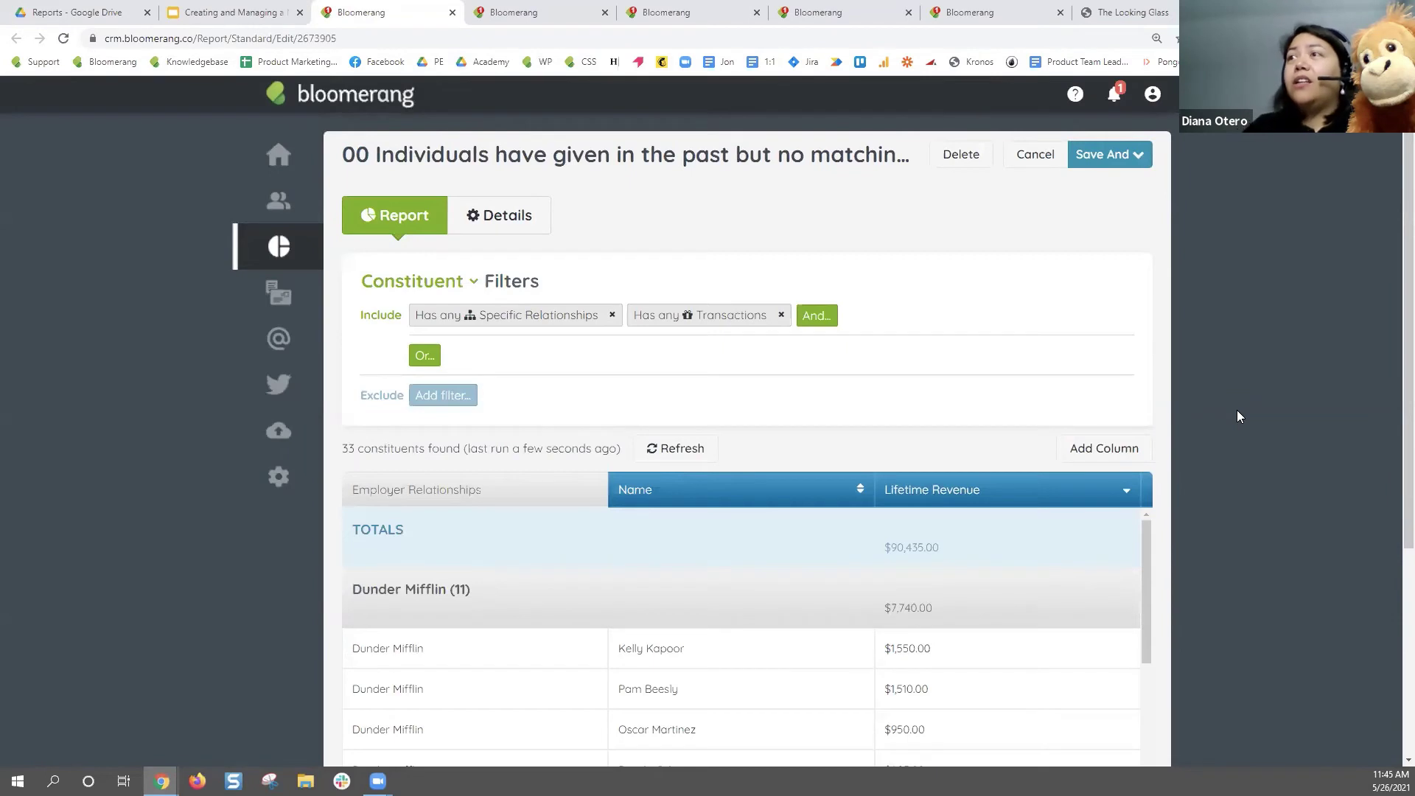
double_click(349, 448)
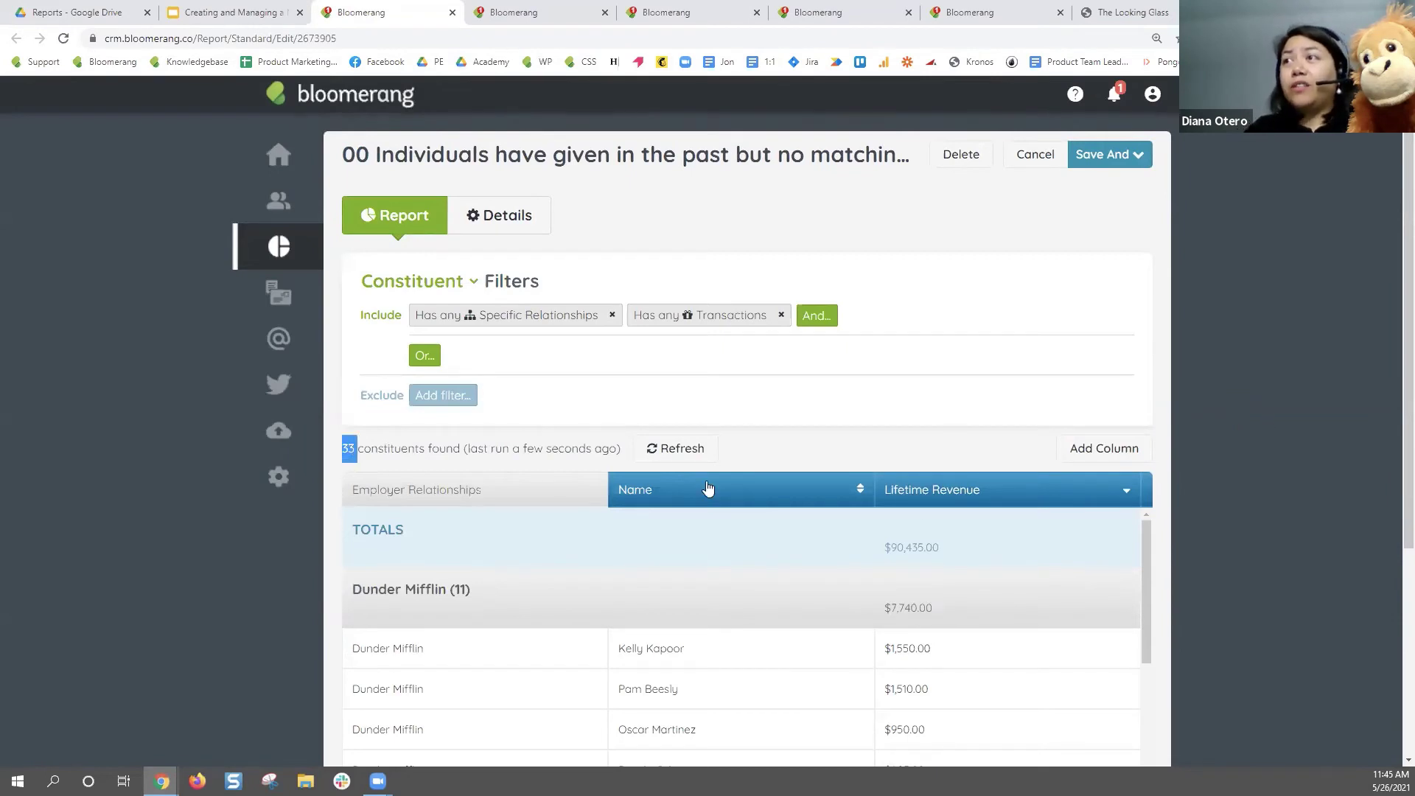
scroll(970, 591, down, 3)
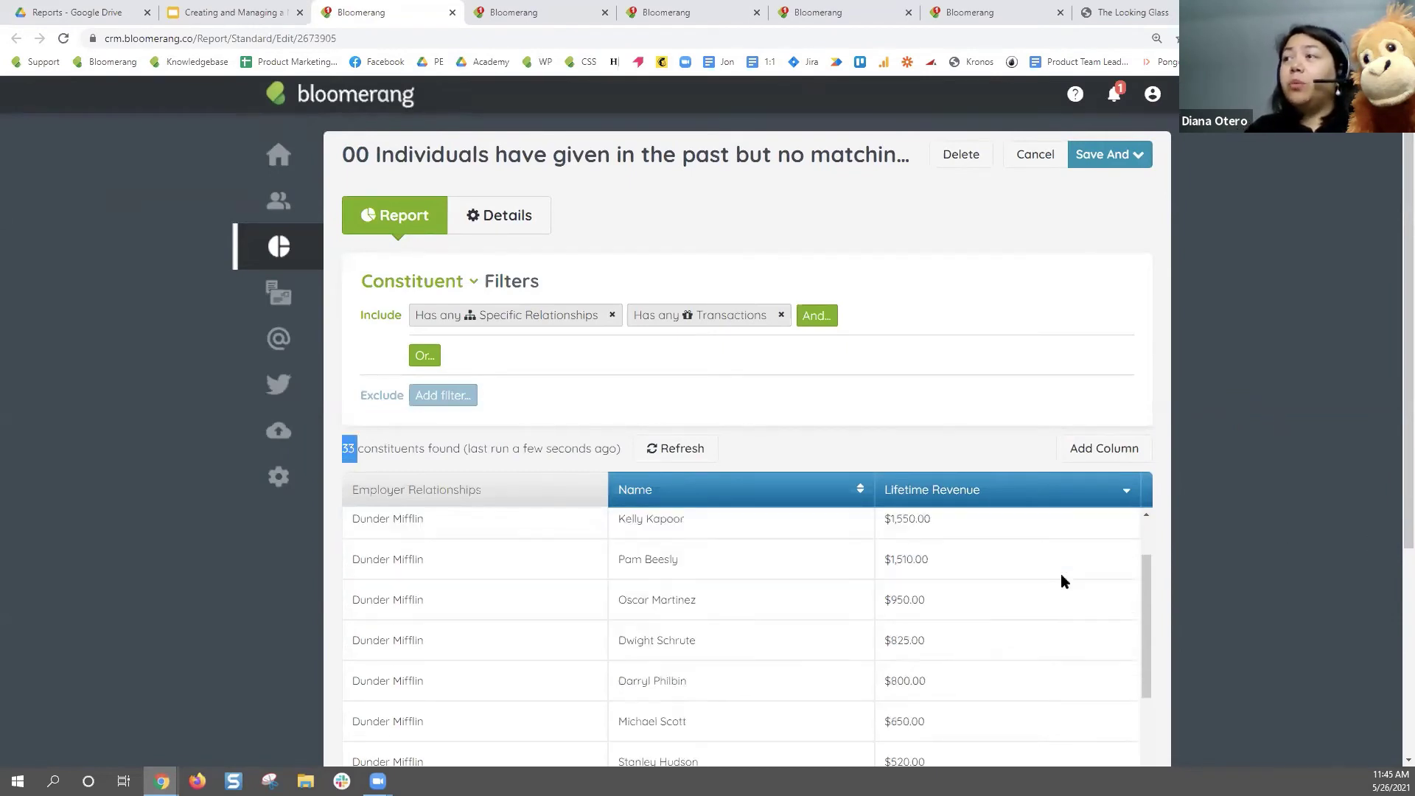
scroll(1298, 556, down, 4)
scroll(777, 534, down, 9)
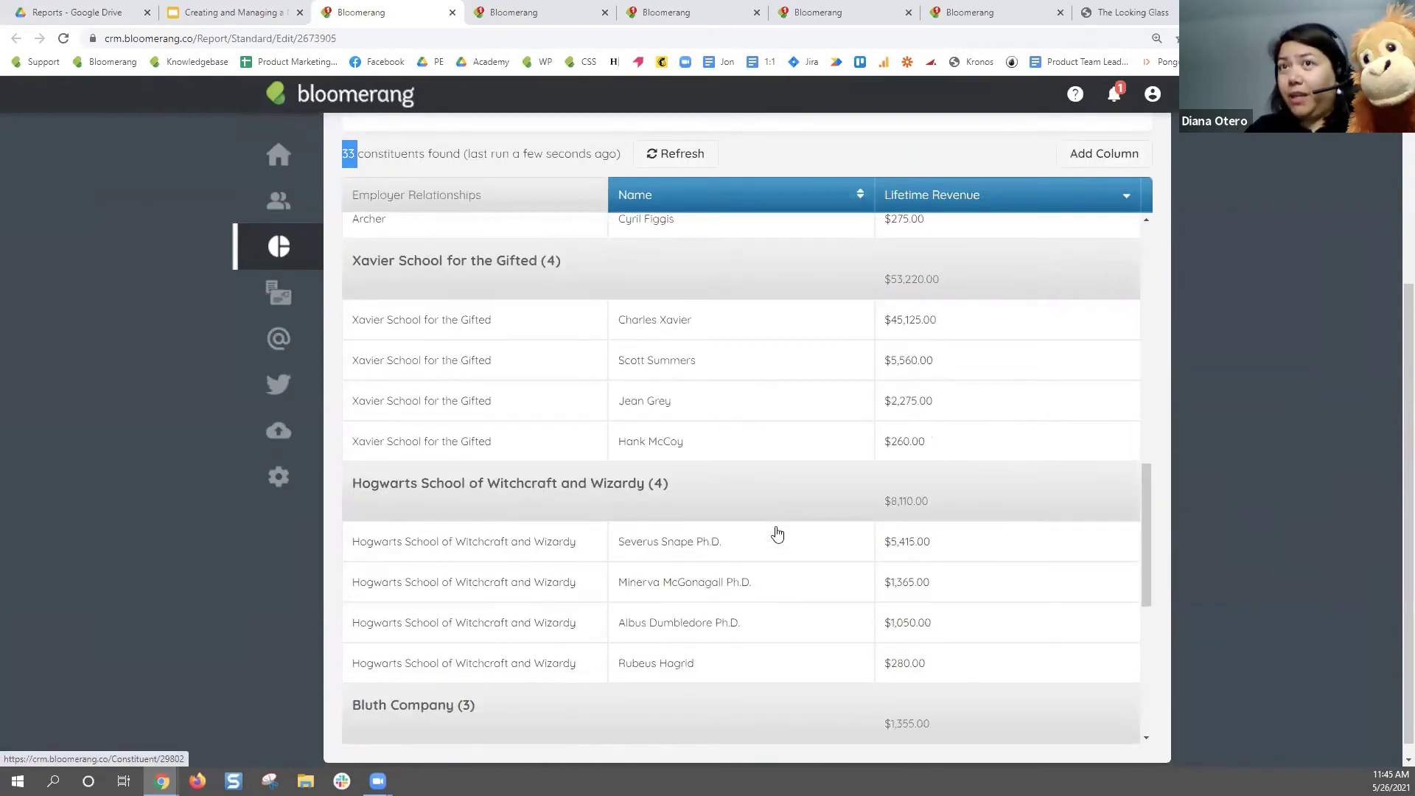
scroll(777, 533, down, 3)
scroll(796, 542, up, 12)
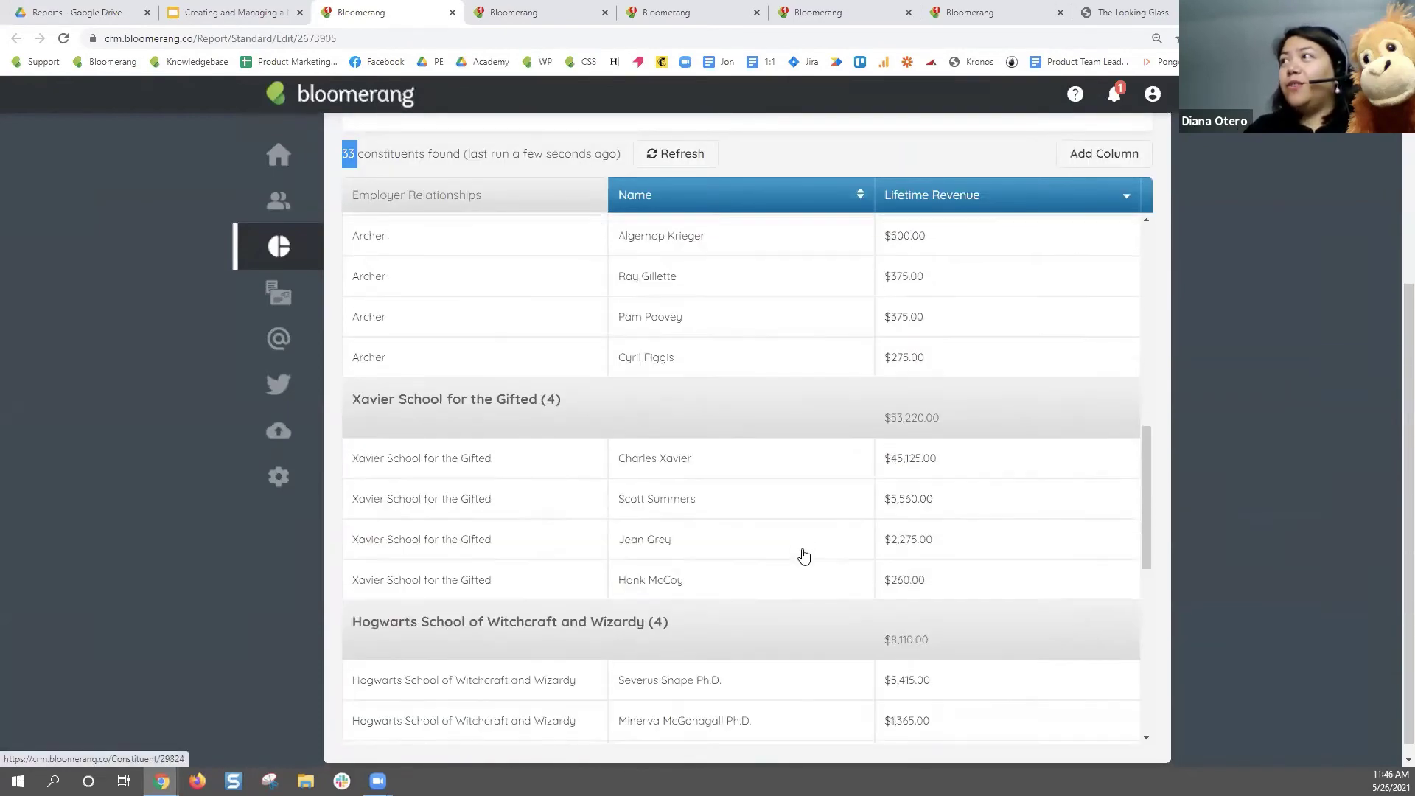
scroll(872, 538, up, 2)
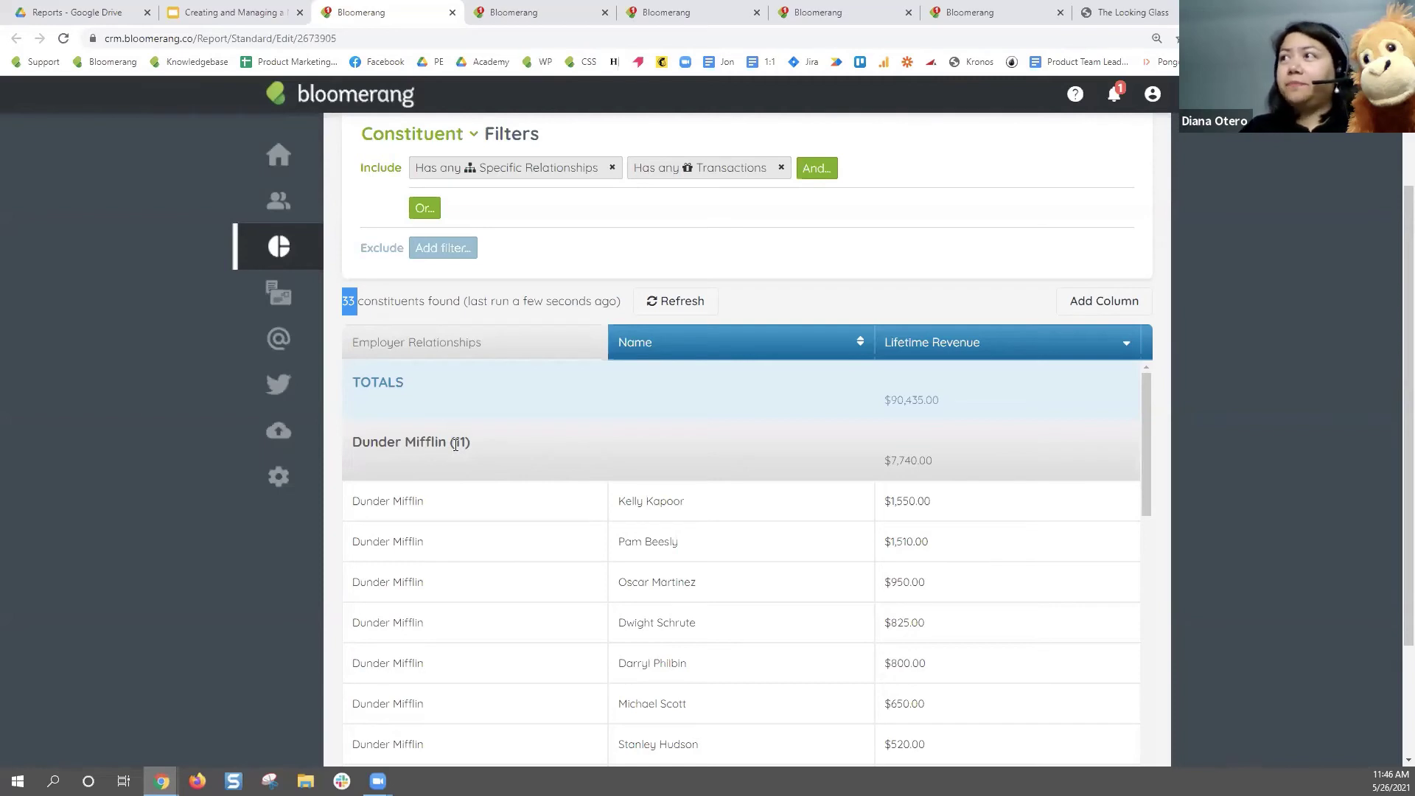
scroll(916, 629, up, 2)
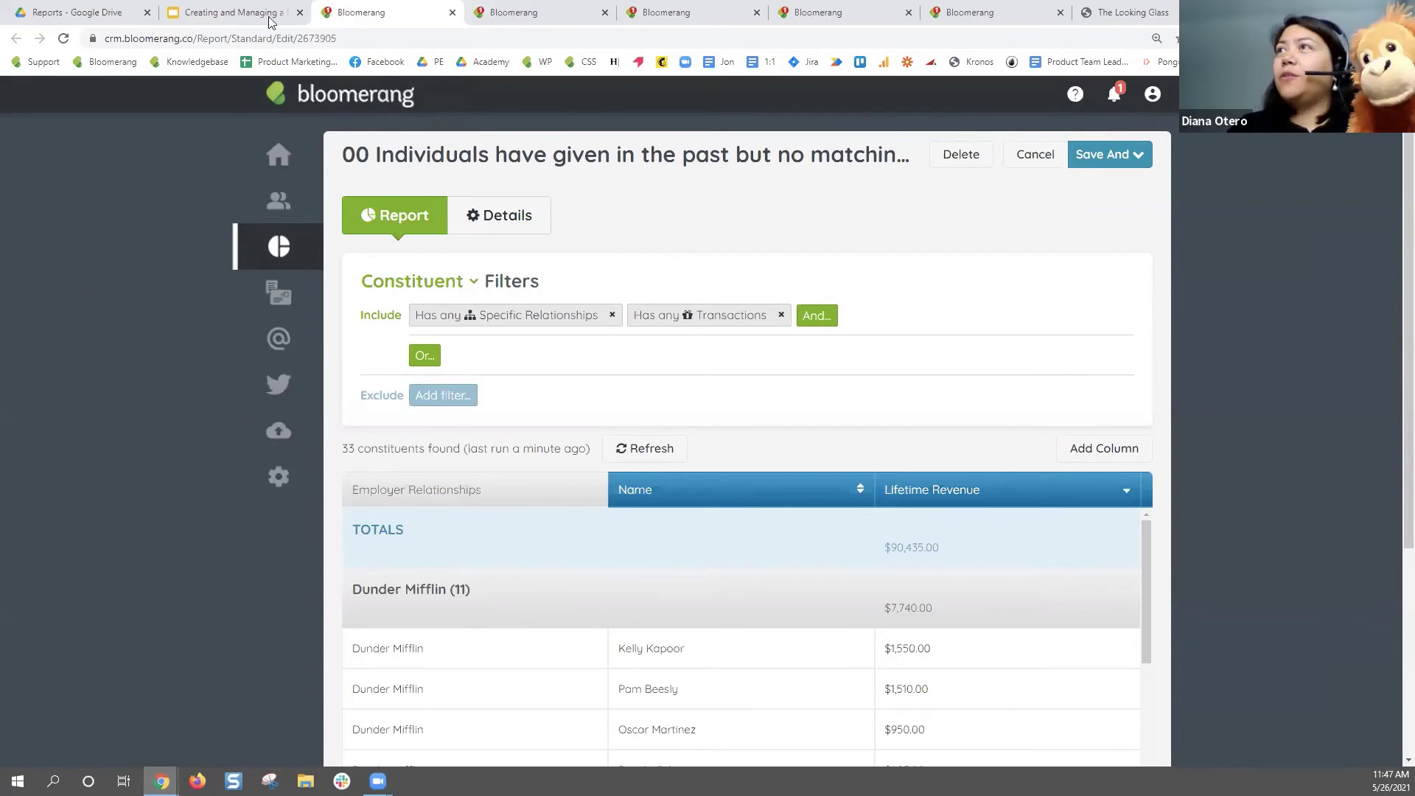
click(227, 15)
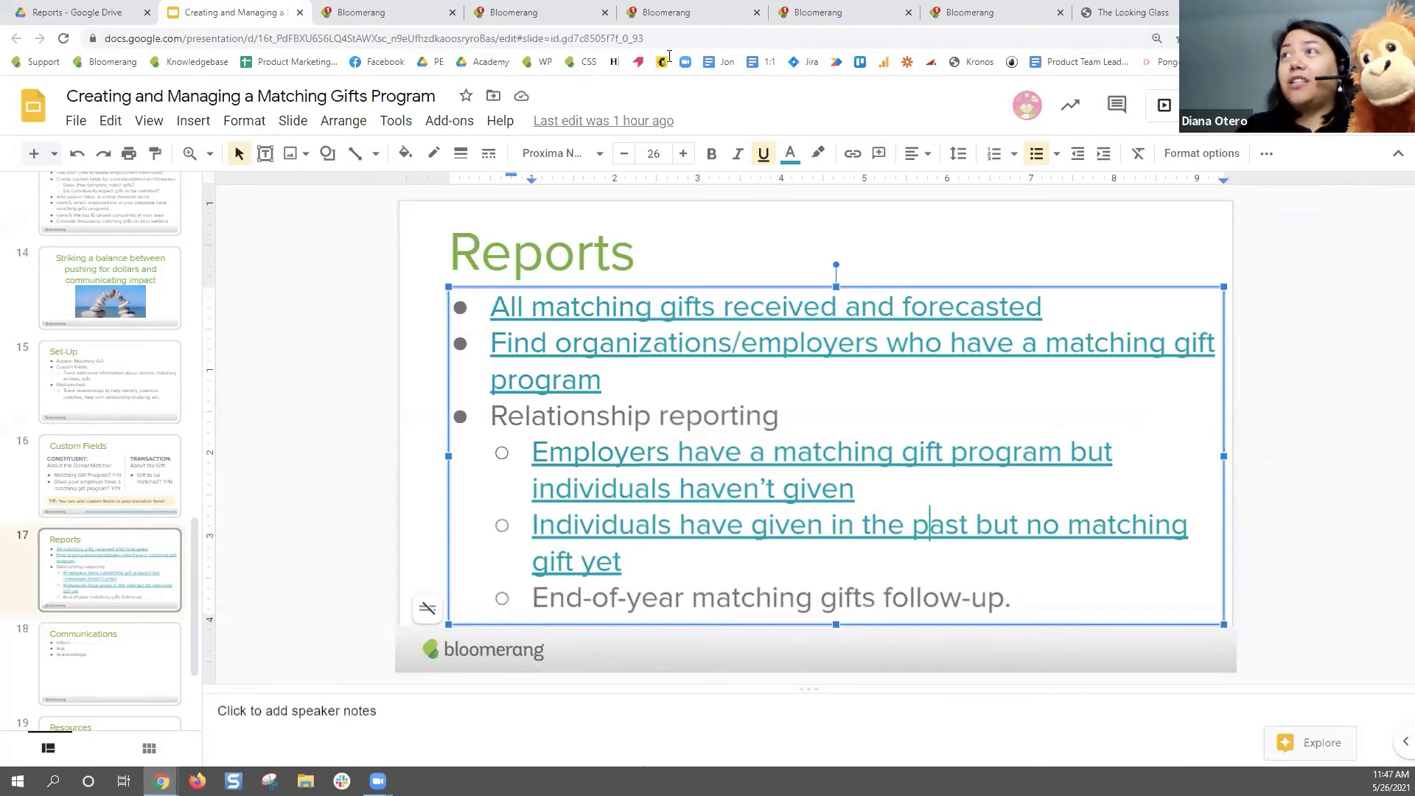
click(403, 14)
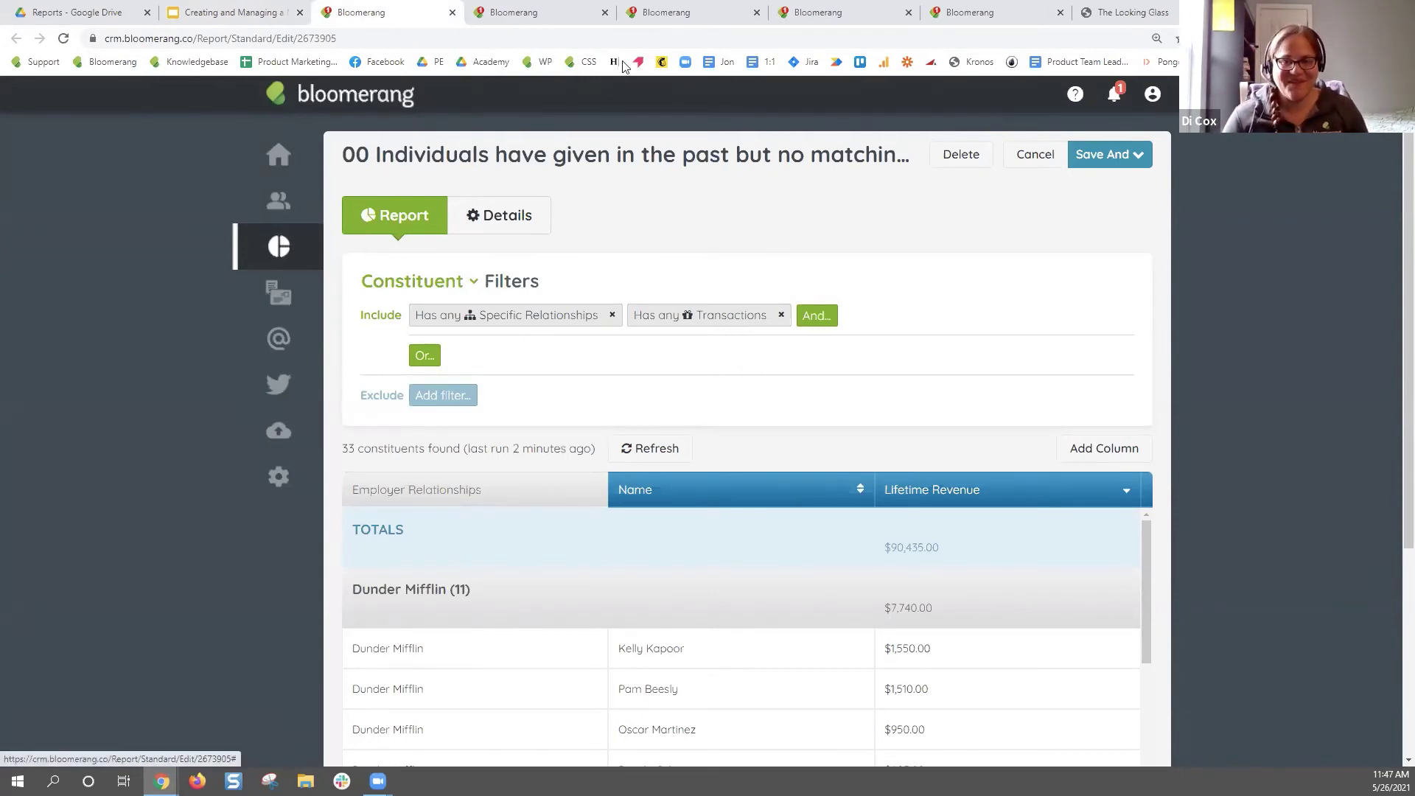
Return to the report editor and open the Matching Gifts report from Recent Reports
click(811, 11)
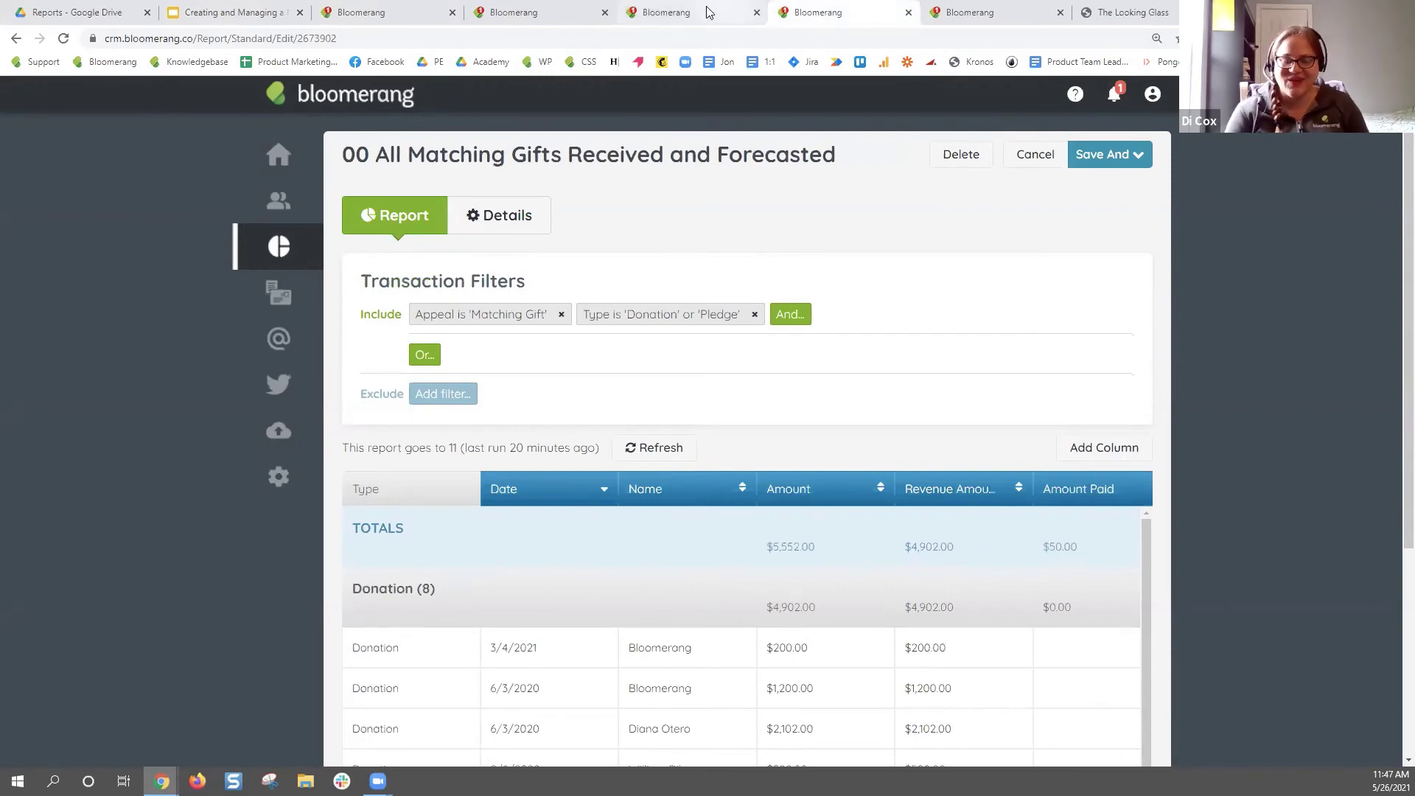
click(707, 12)
click(969, 12)
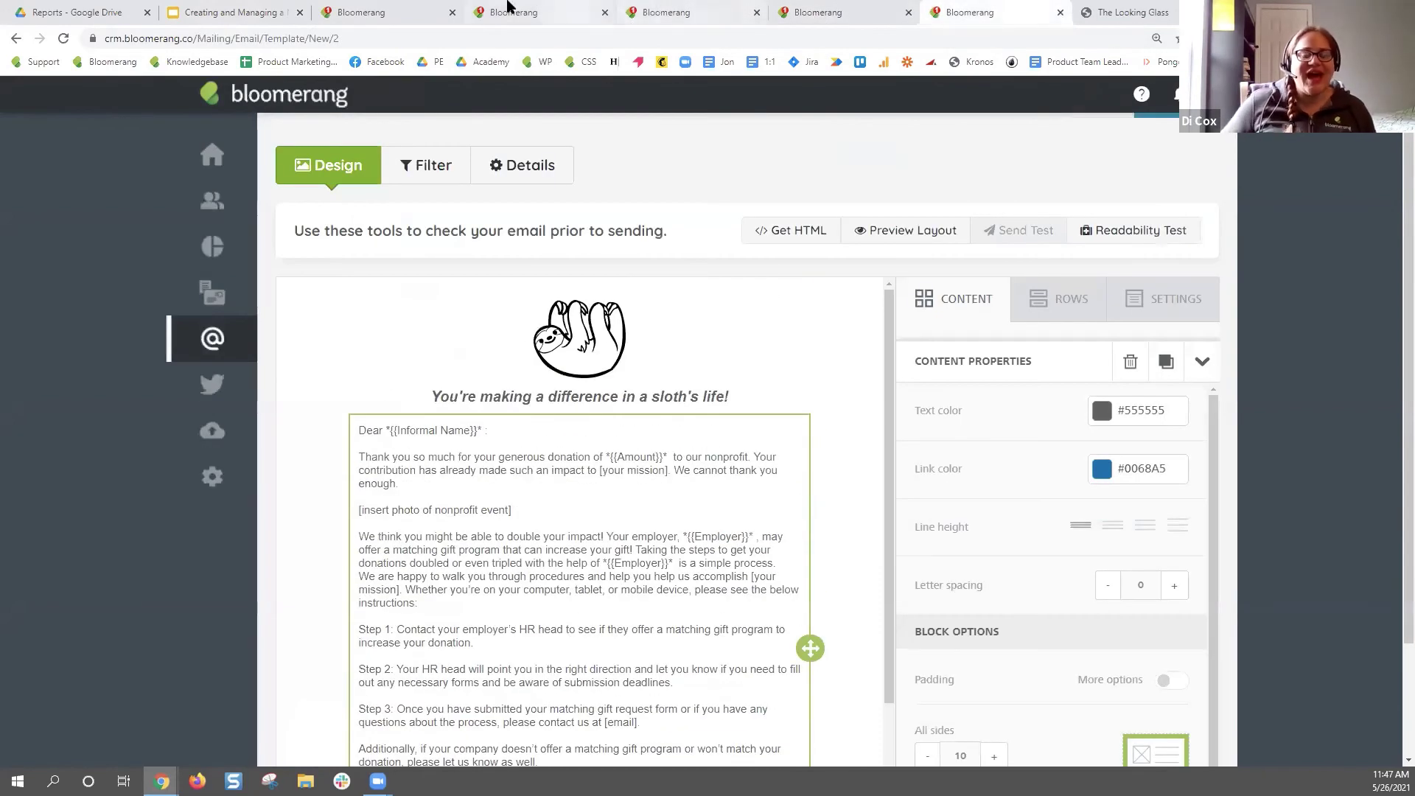
click(510, 9)
mouse_move(284, 251)
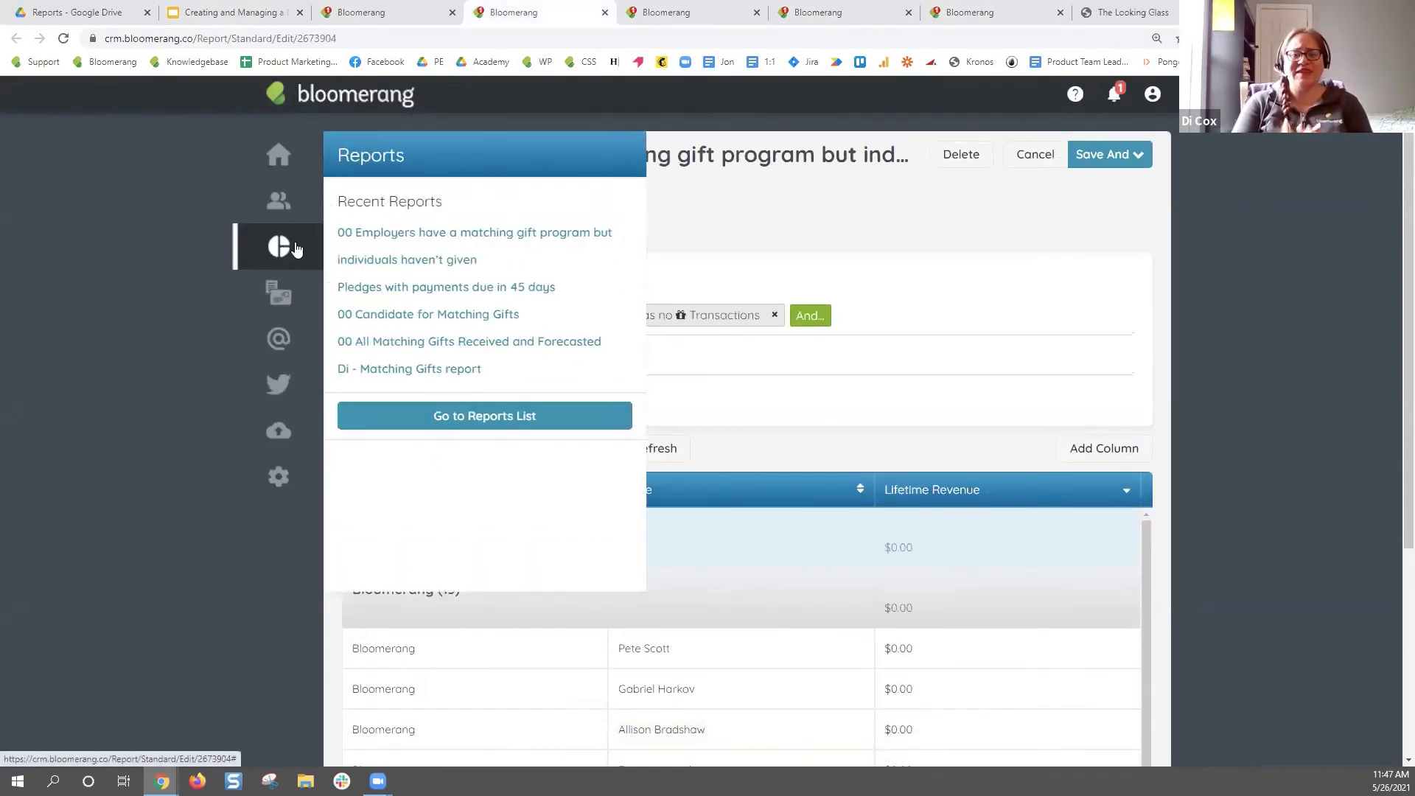
click(405, 375)
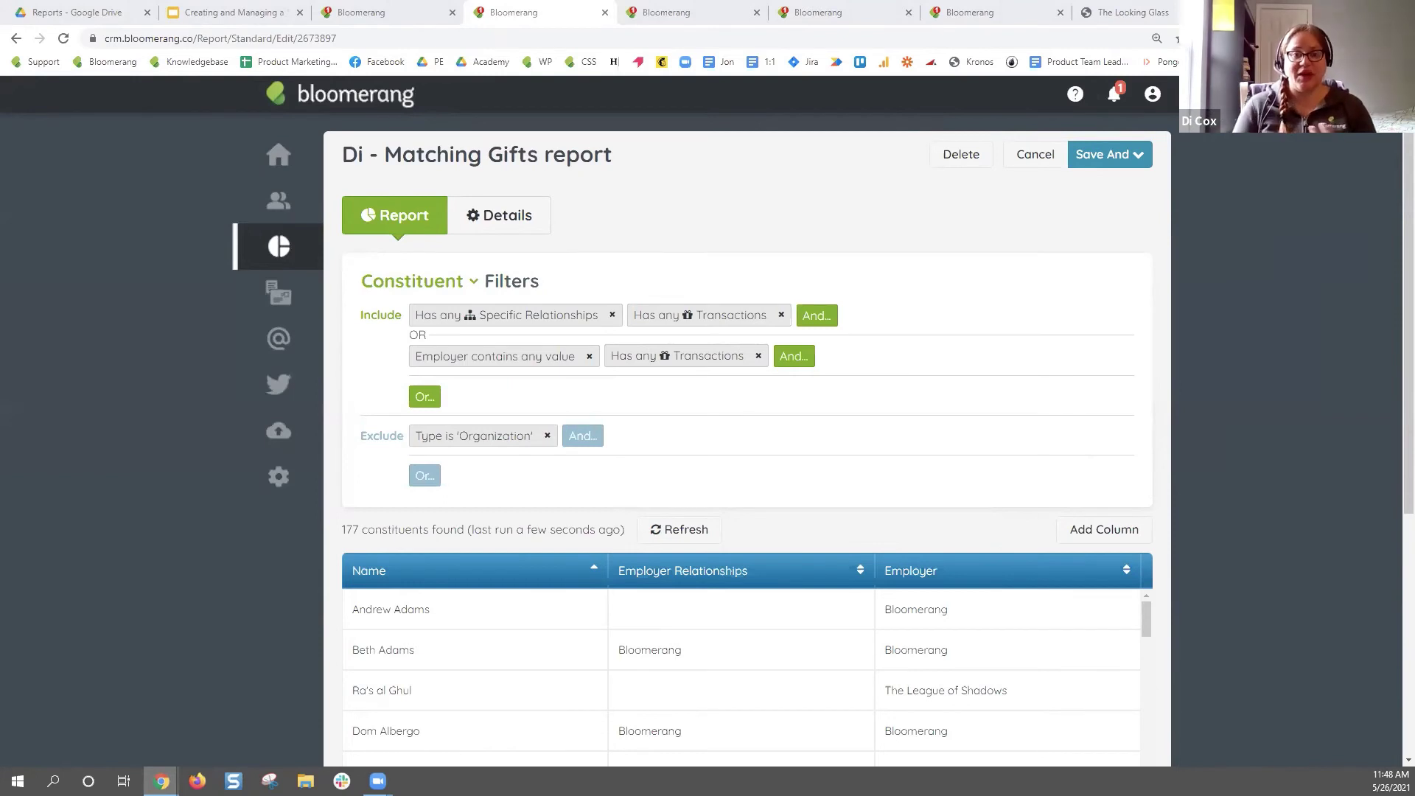
Change the first group's transactions filter to Specific Transactions with Date During This year
click(714, 321)
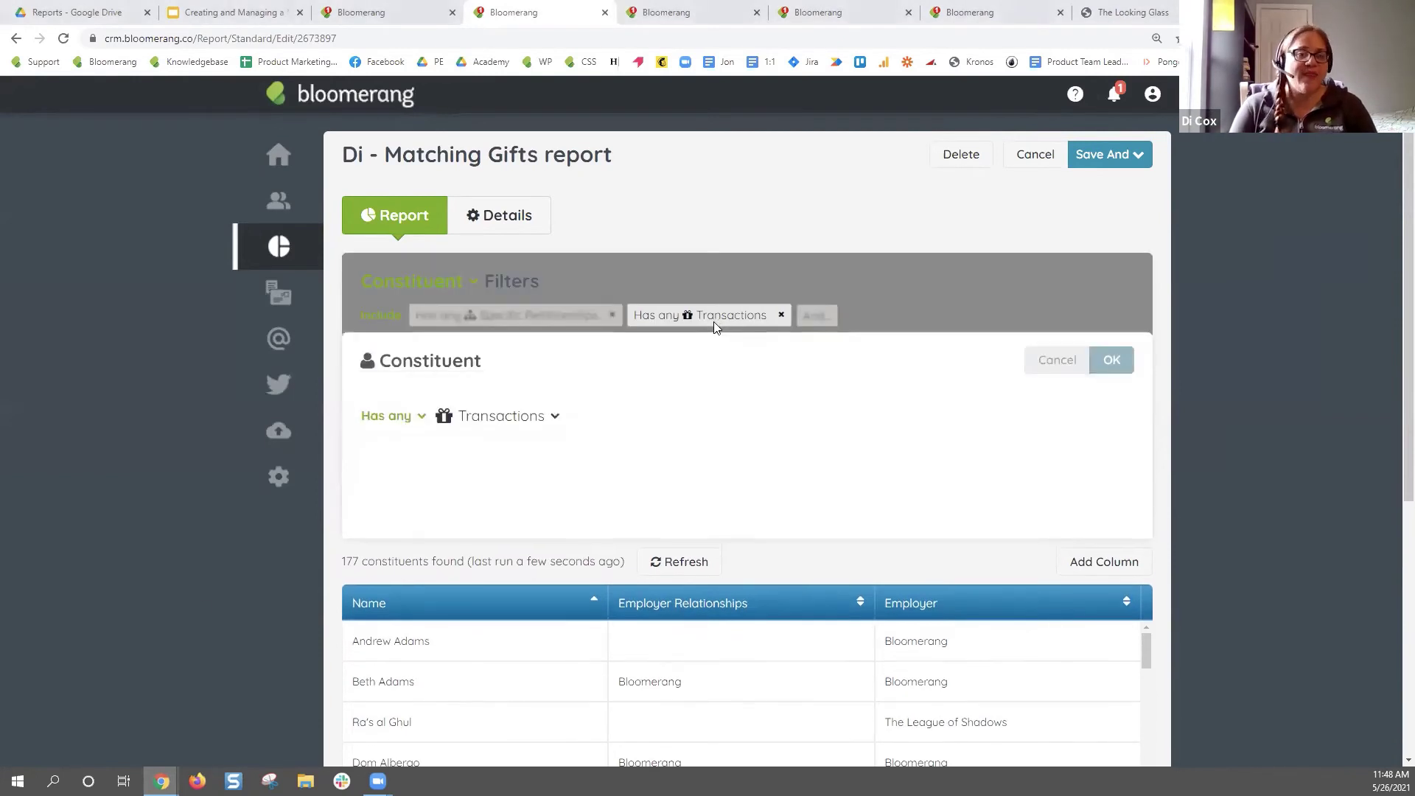
click(541, 419)
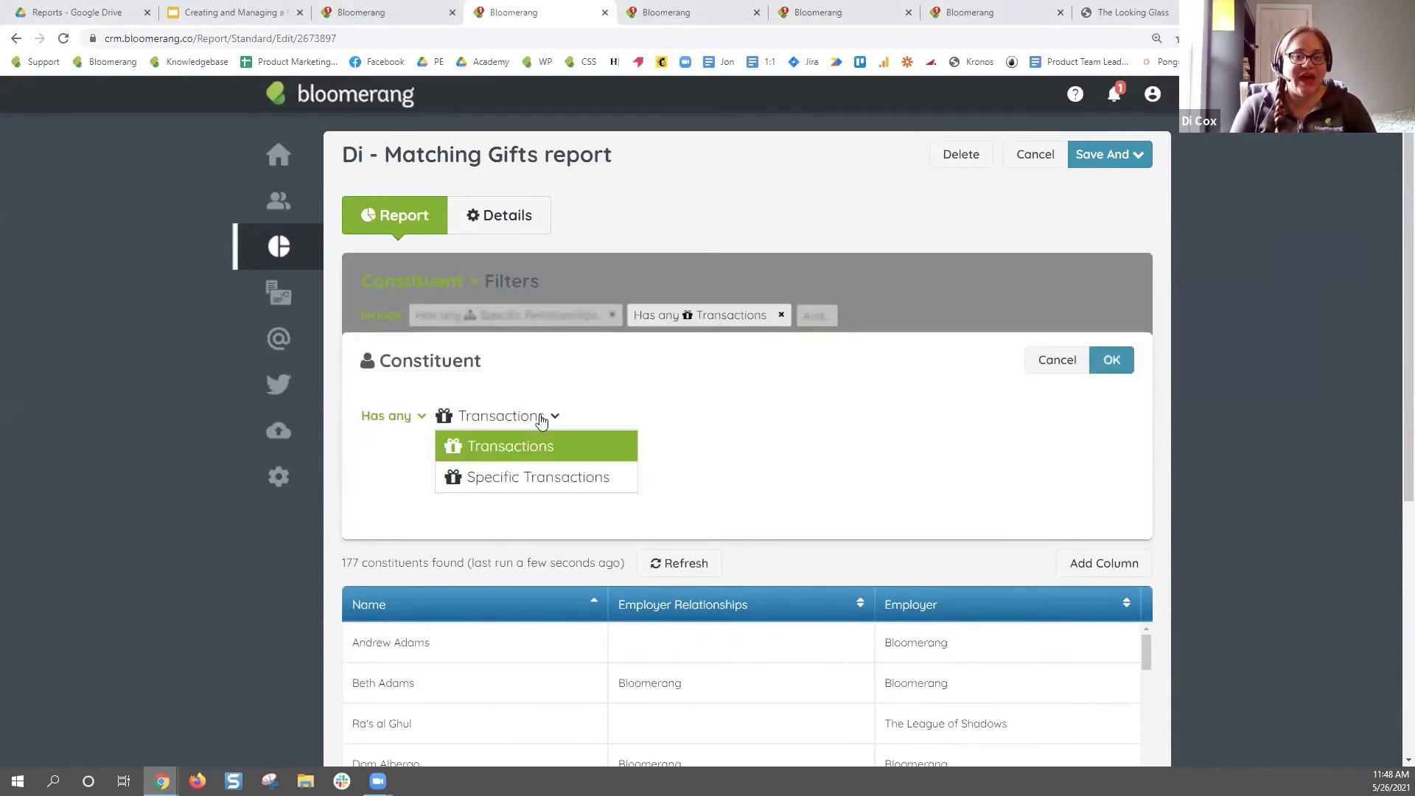
click(540, 477)
click(507, 505)
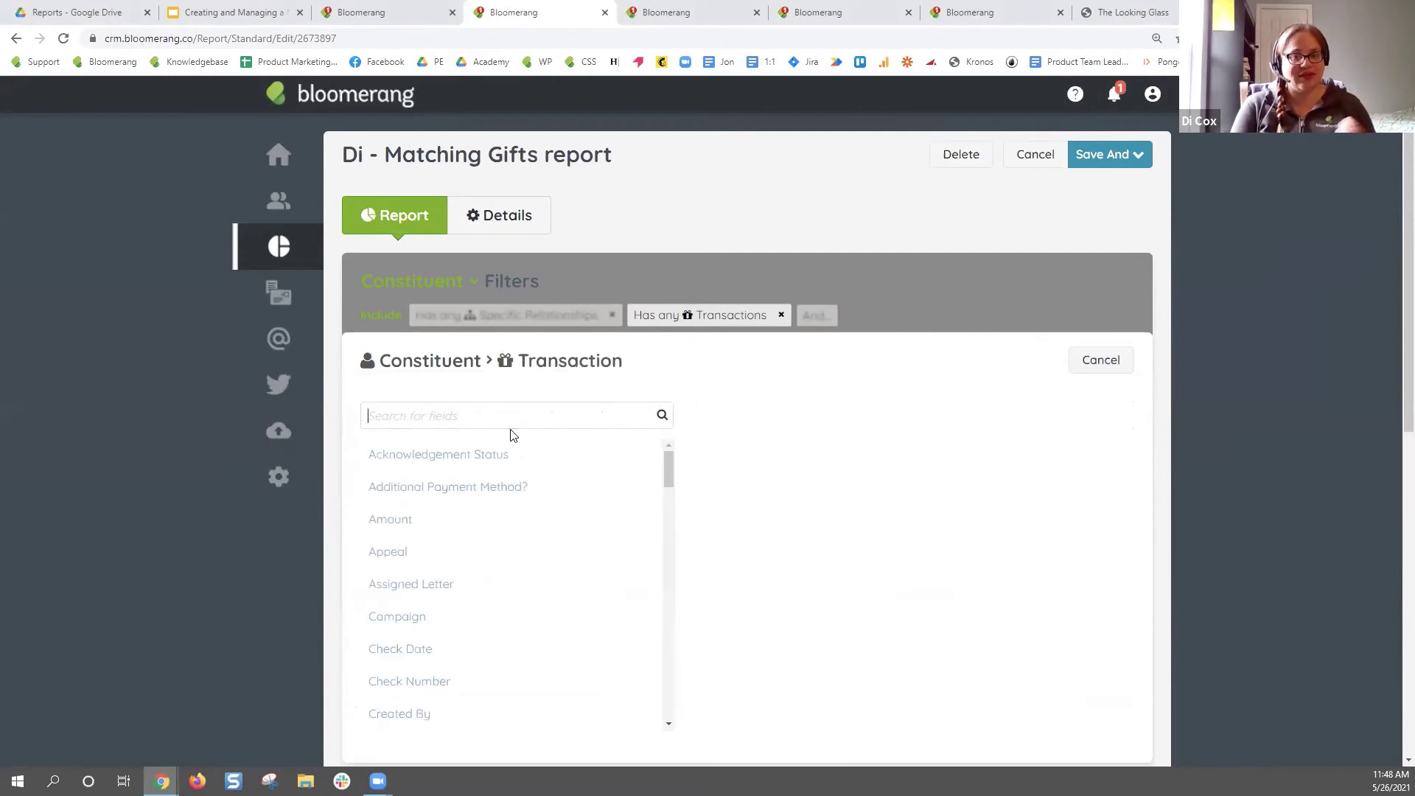
text(date)
click(398, 515)
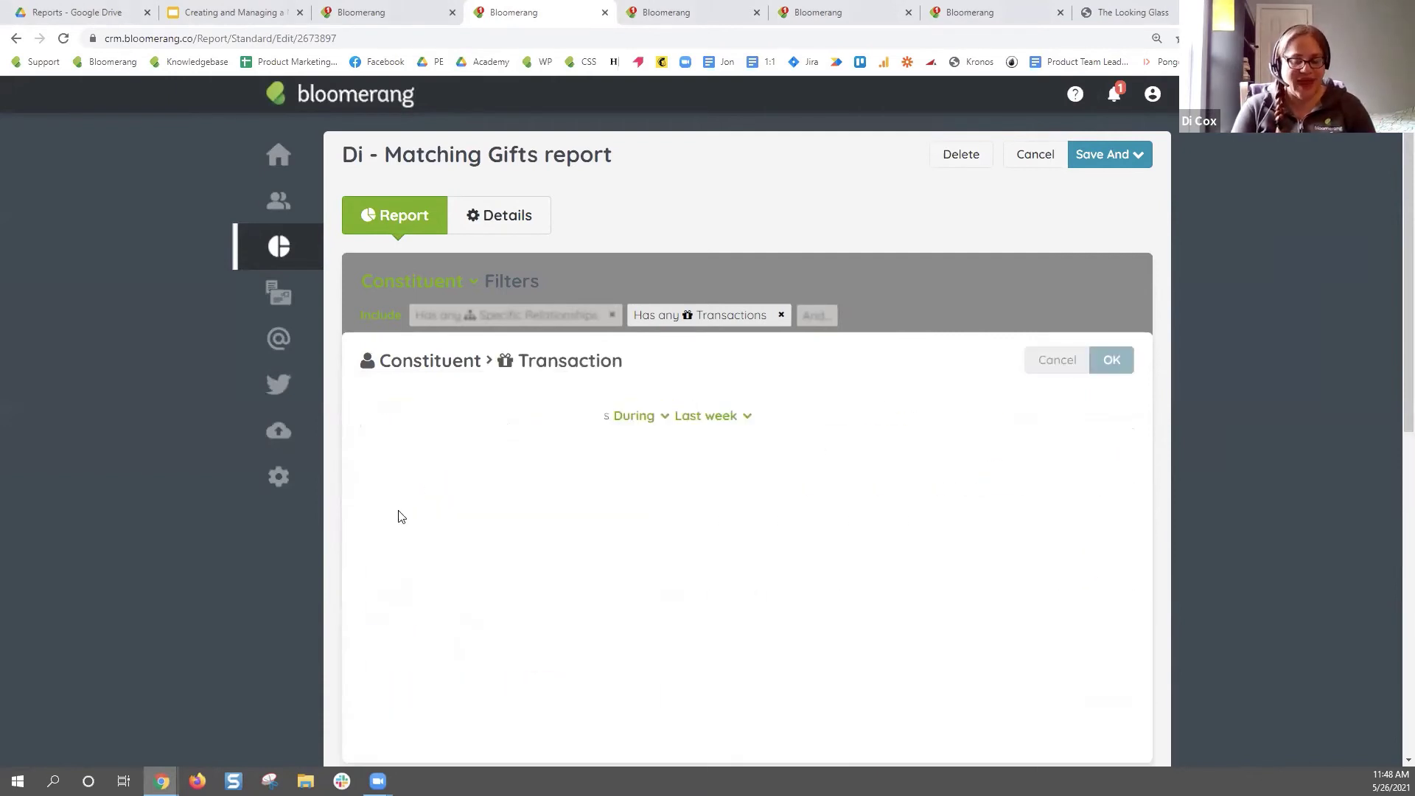
click(510, 417)
scroll(561, 487, down, 1)
scroll(561, 487, down, 3)
scroll(563, 525, down, 3)
click(568, 598)
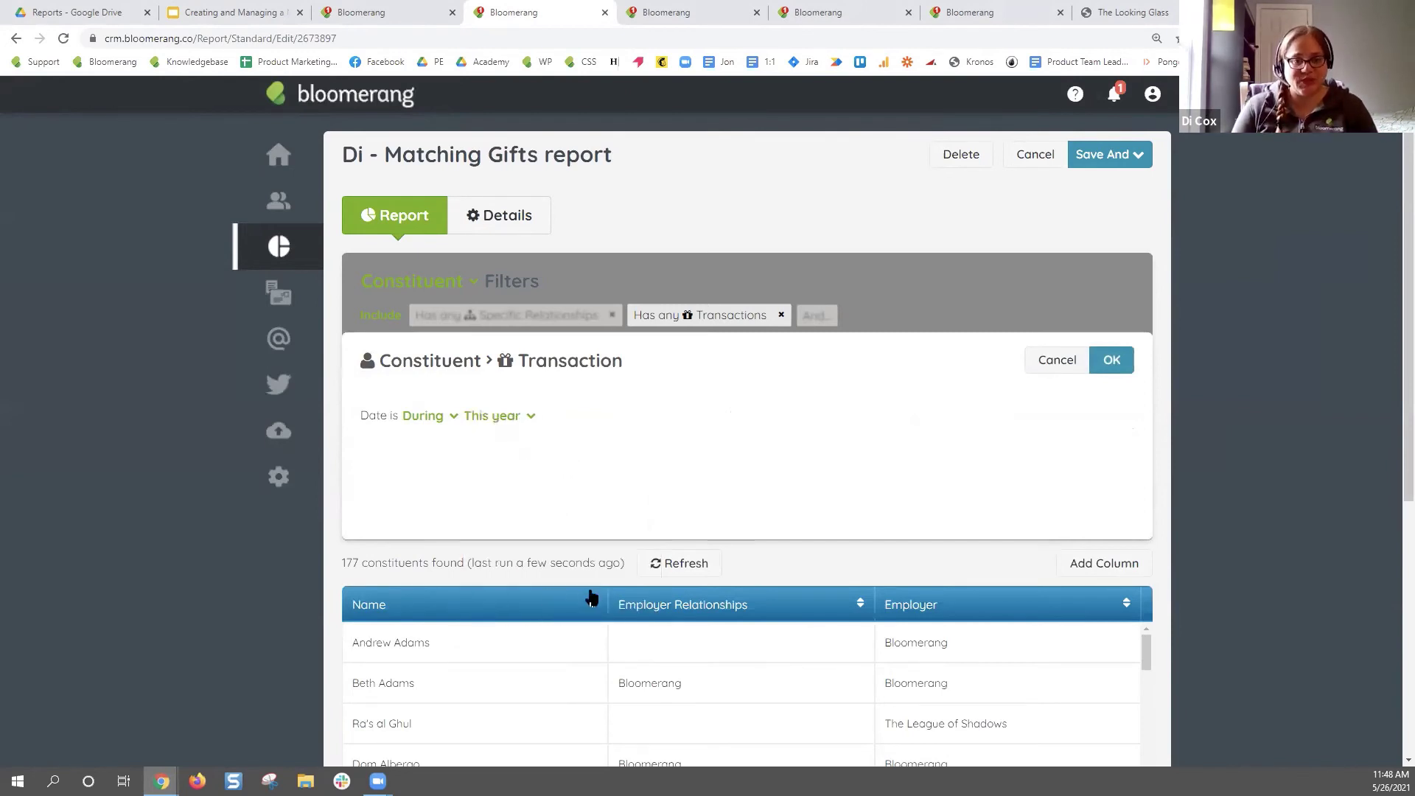
click(1115, 366)
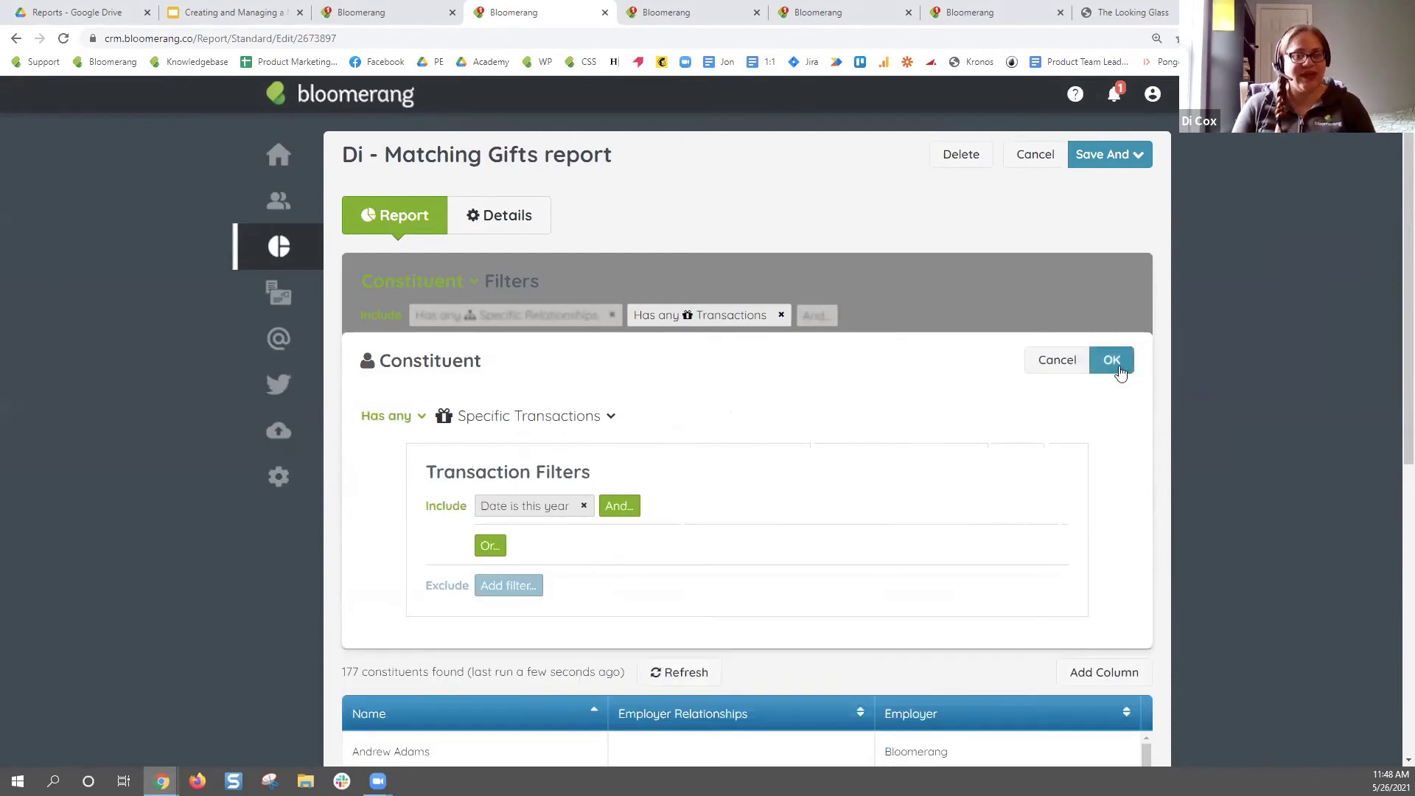
click(1120, 368)
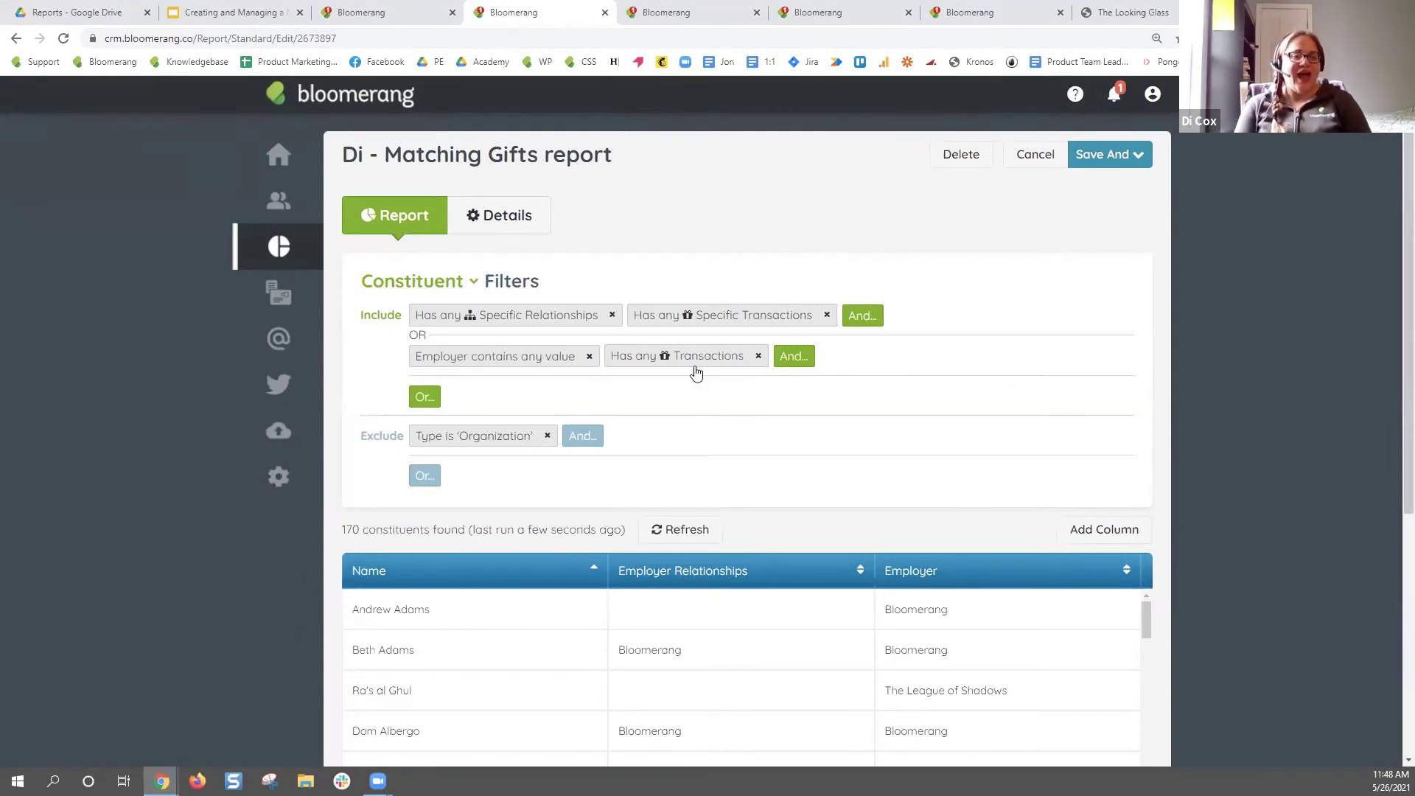
Change the employer group's transactions filter to Specific Transactions with Date During This year
click(692, 364)
click(516, 462)
click(518, 516)
click(493, 546)
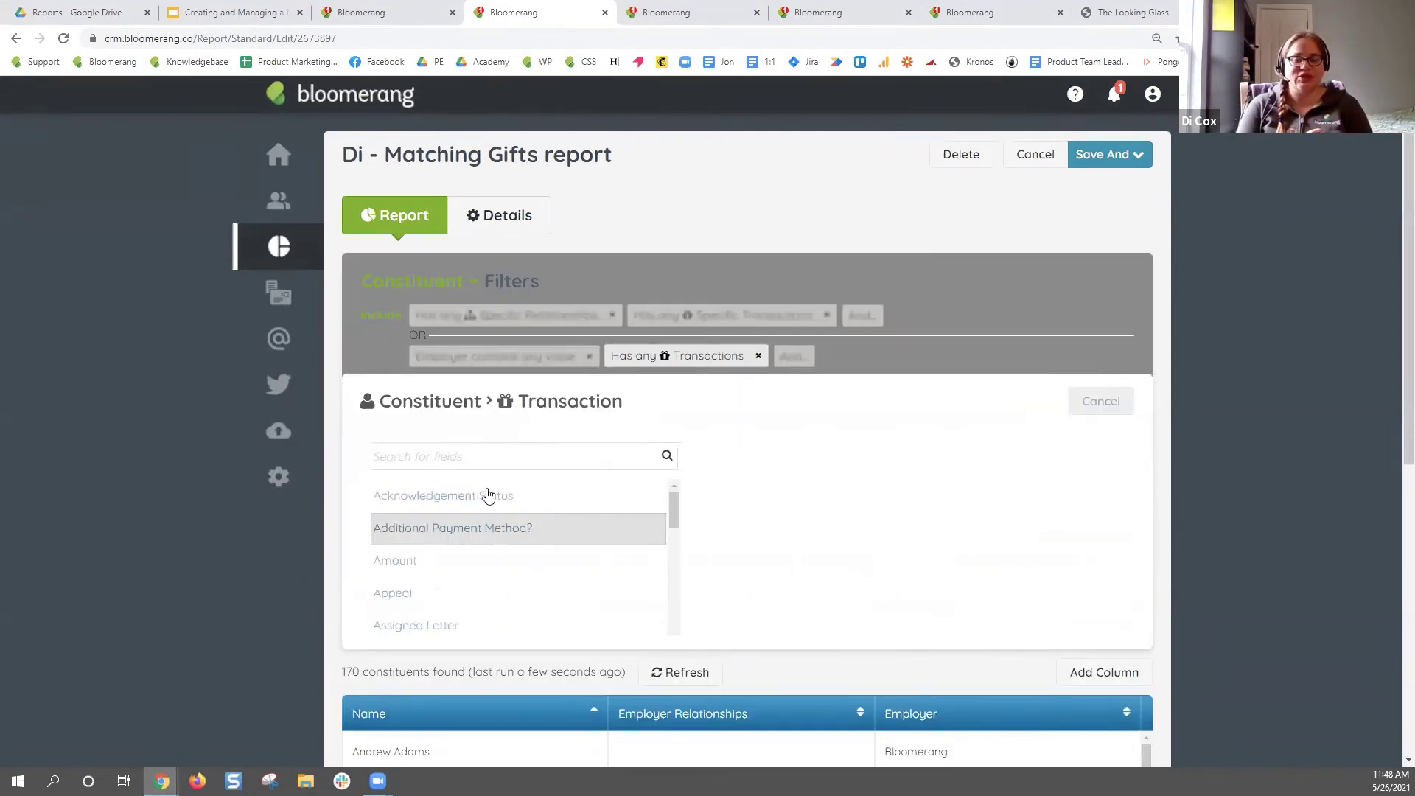
text(date)
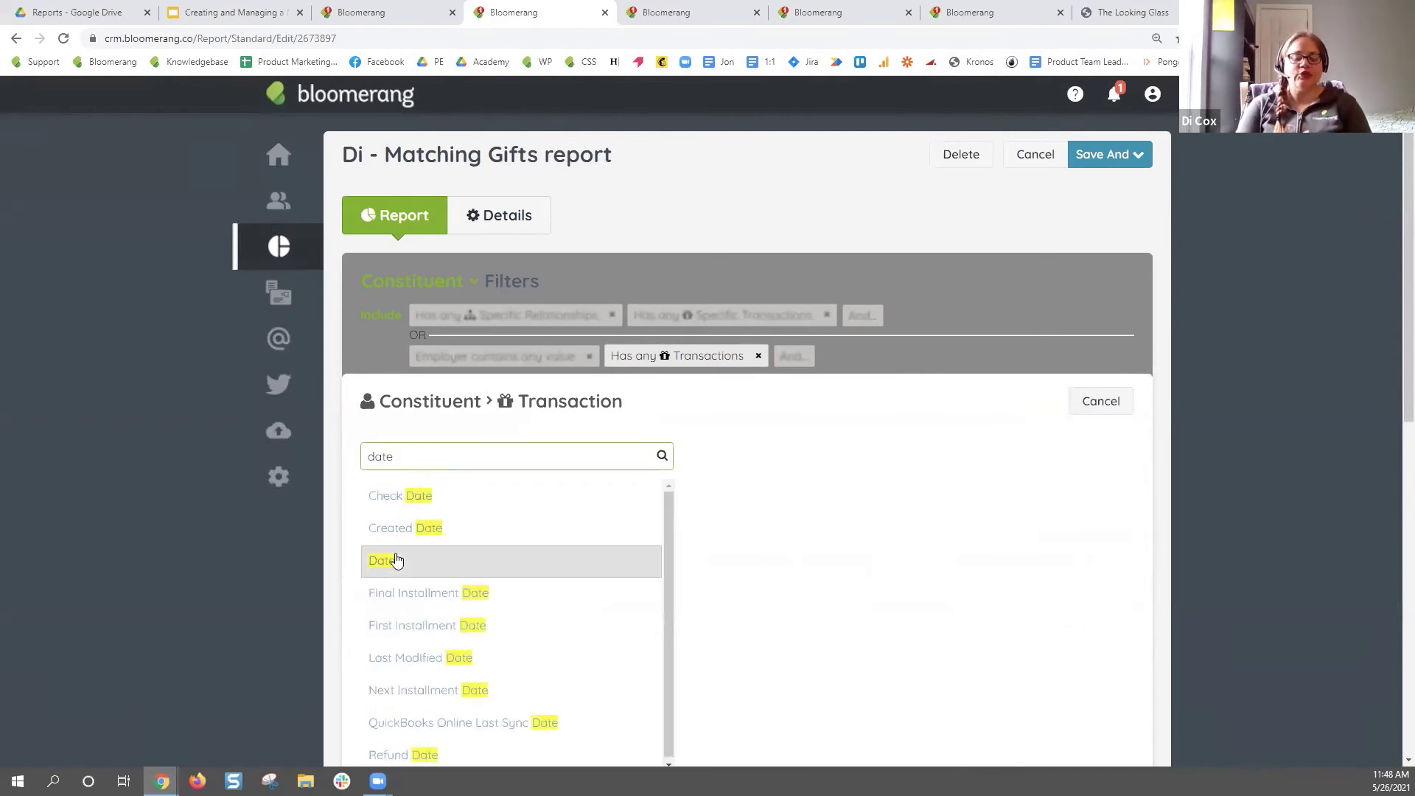
click(395, 560)
click(496, 463)
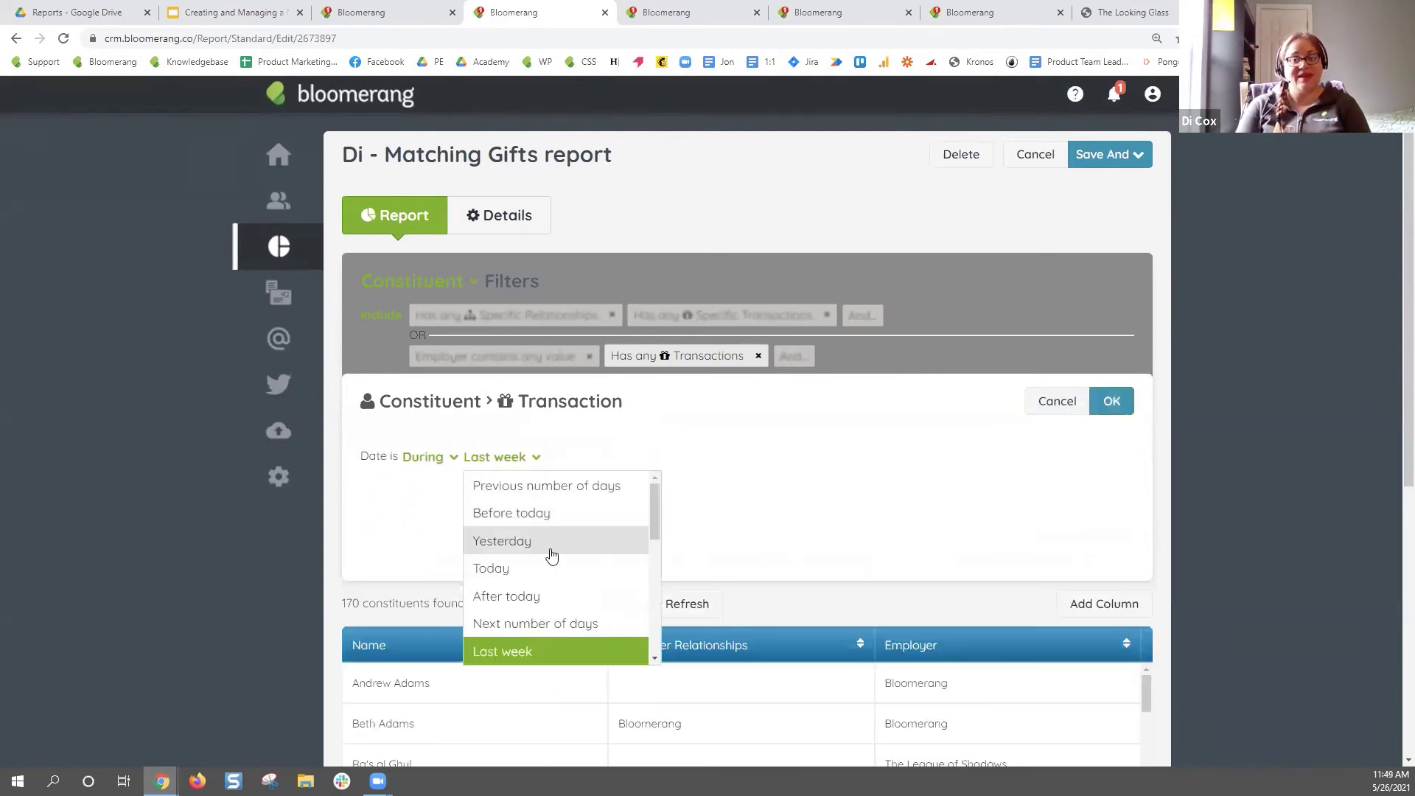
scroll(554, 567, down, 3)
scroll(555, 570, down, 4)
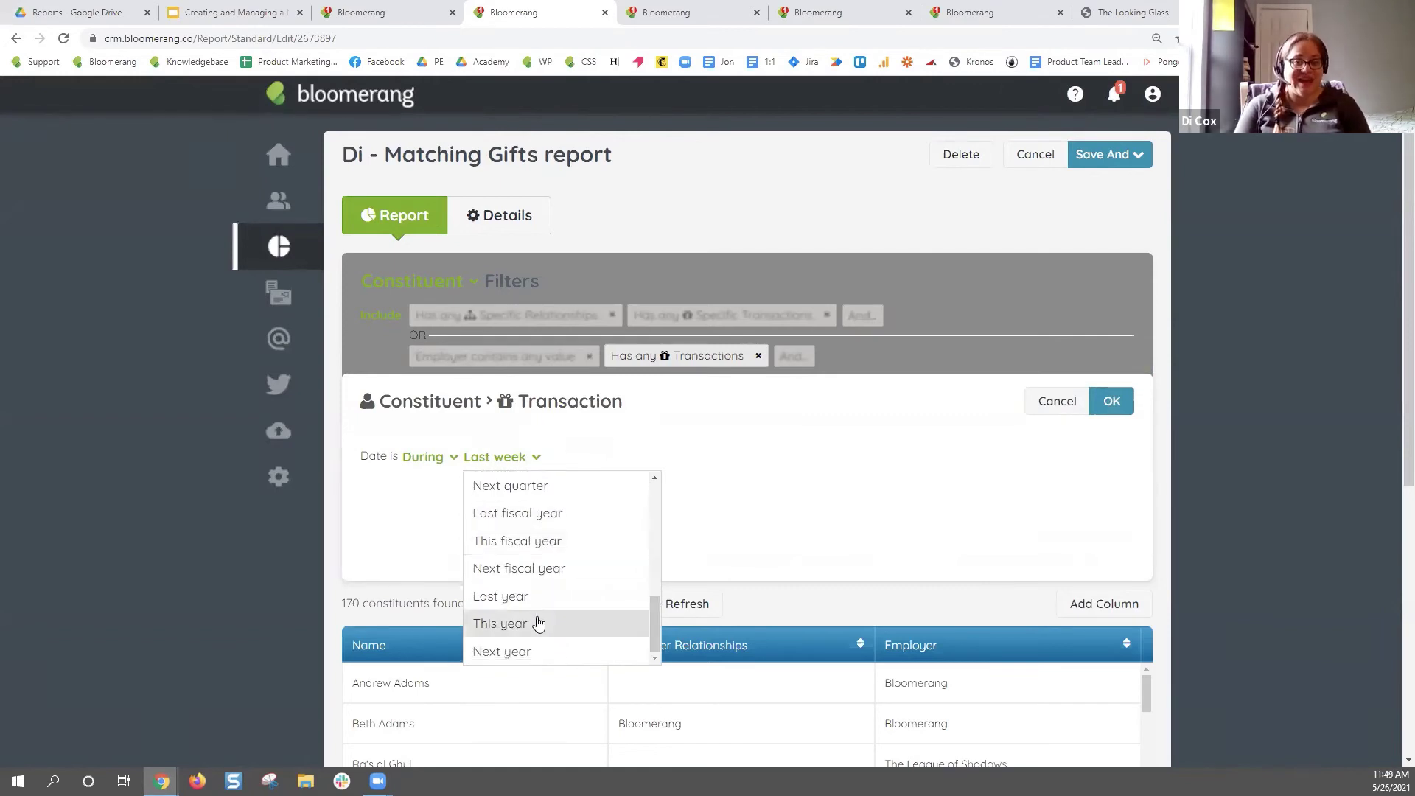
click(537, 623)
click(1112, 401)
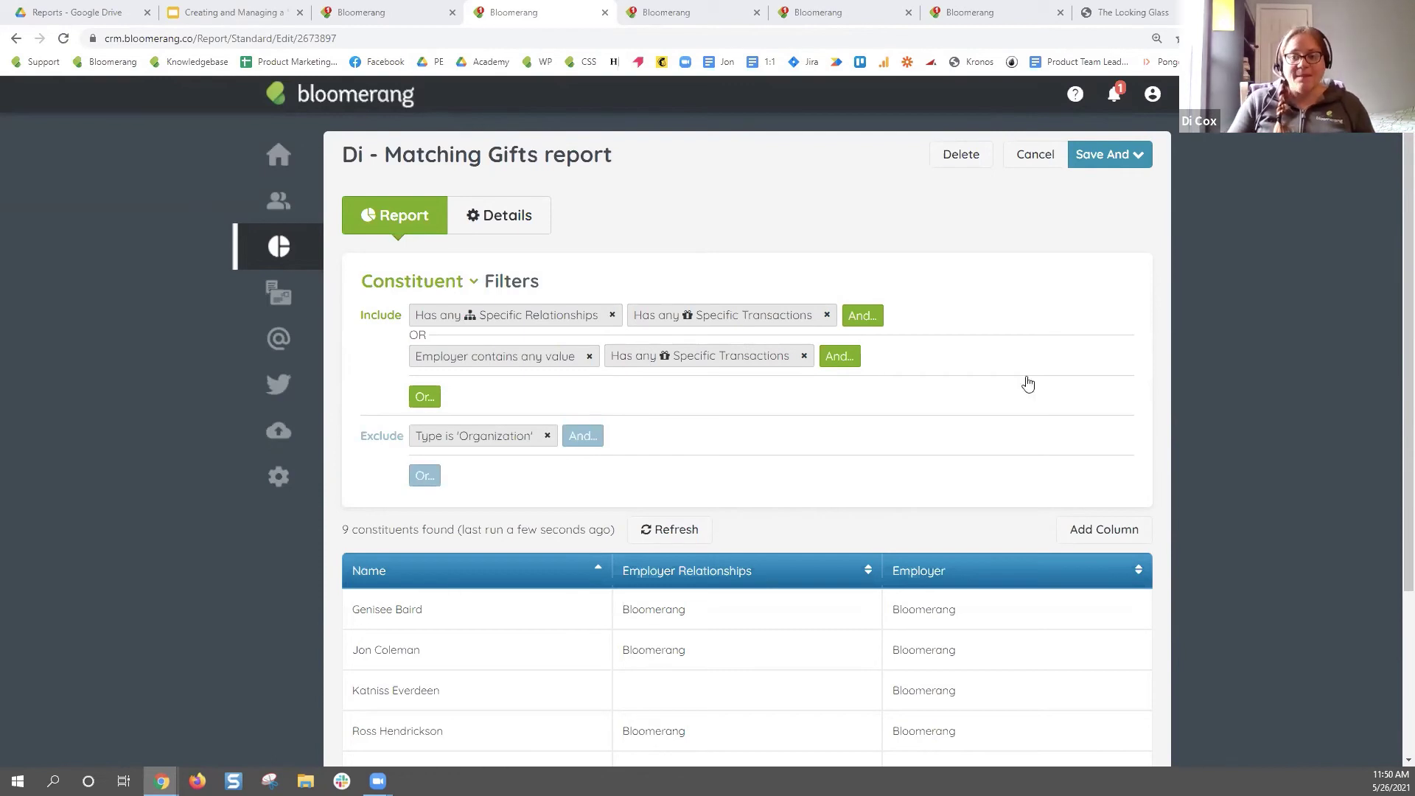
Save the Matching Gifts report using Save And Keep Editing
click(1113, 154)
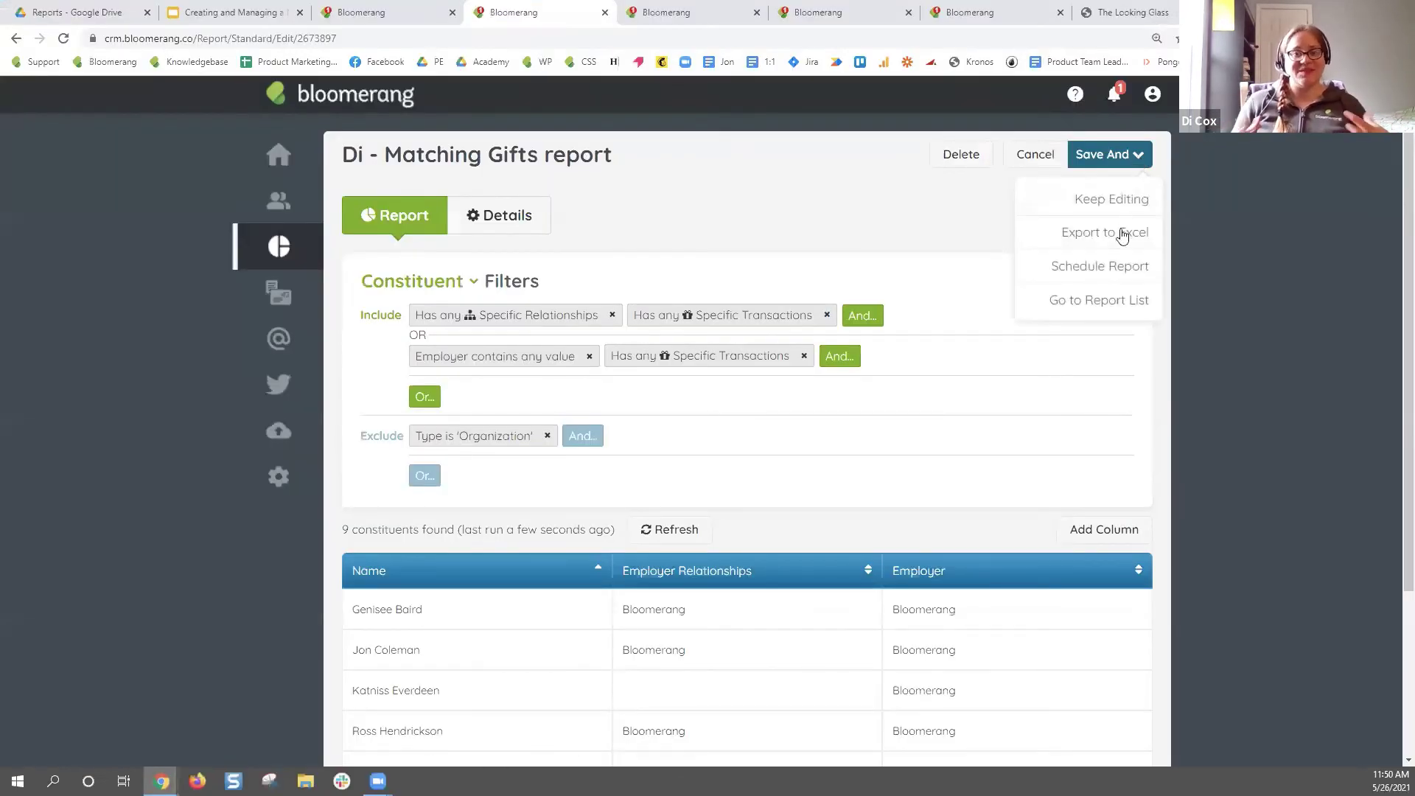
click(1109, 199)
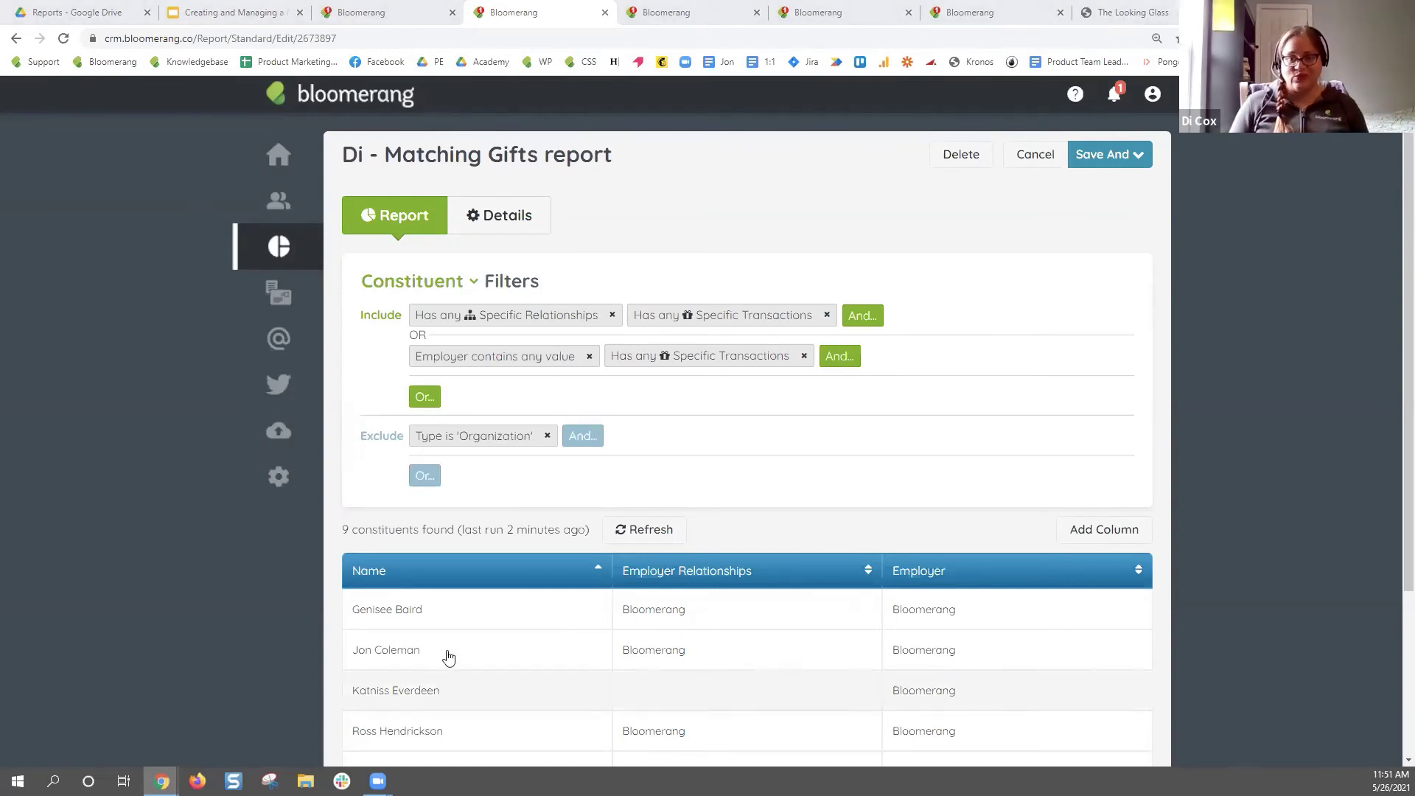
click(426, 477)
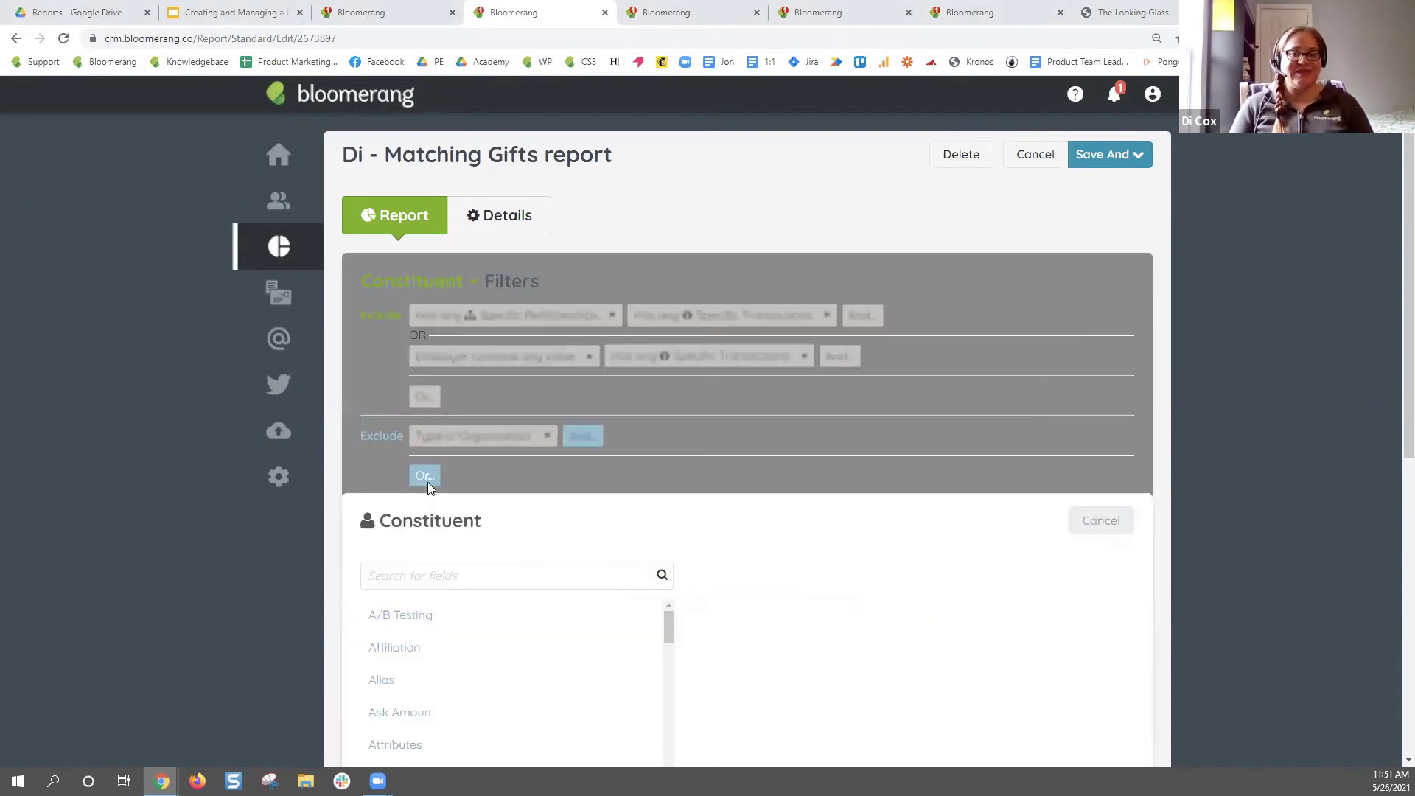
text(gift)
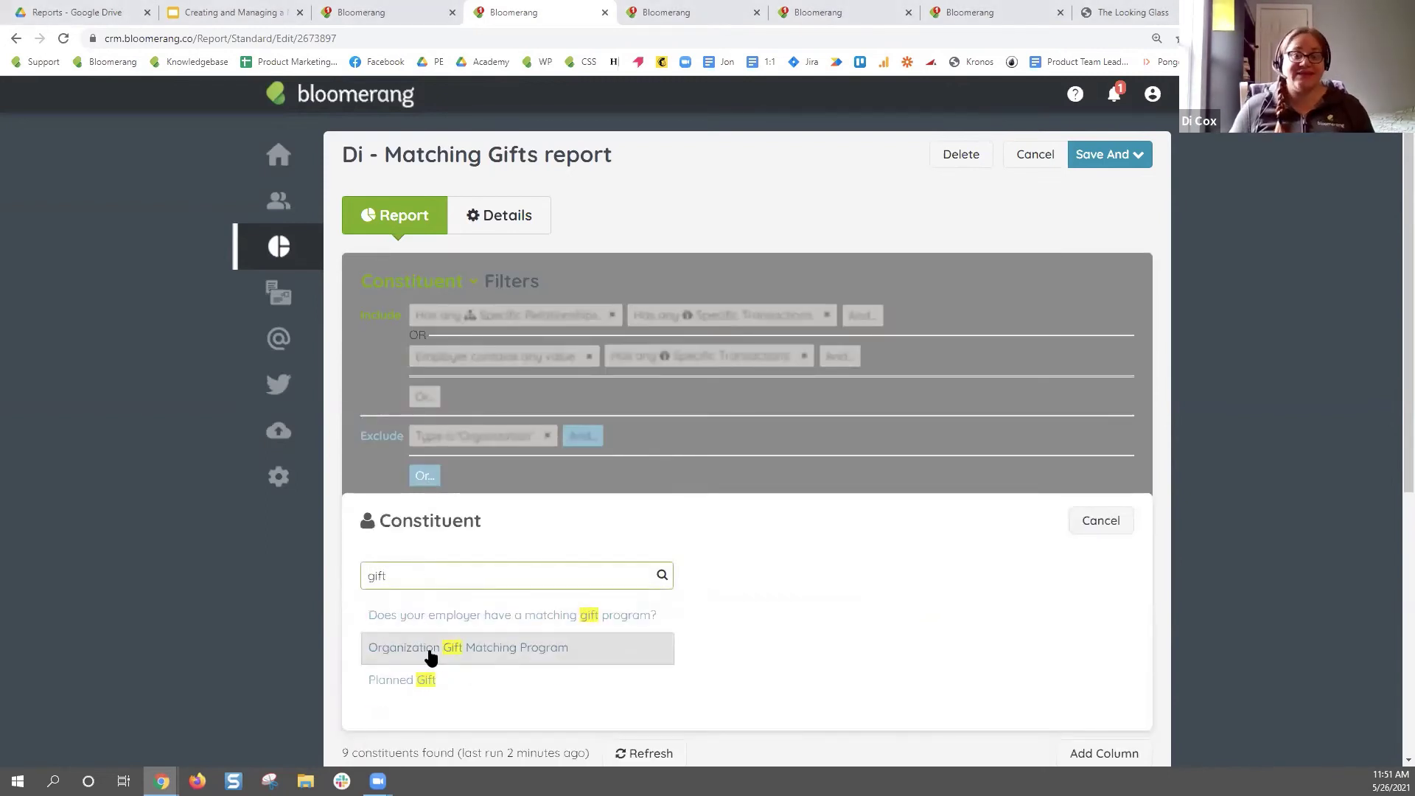
click(431, 648)
click(653, 579)
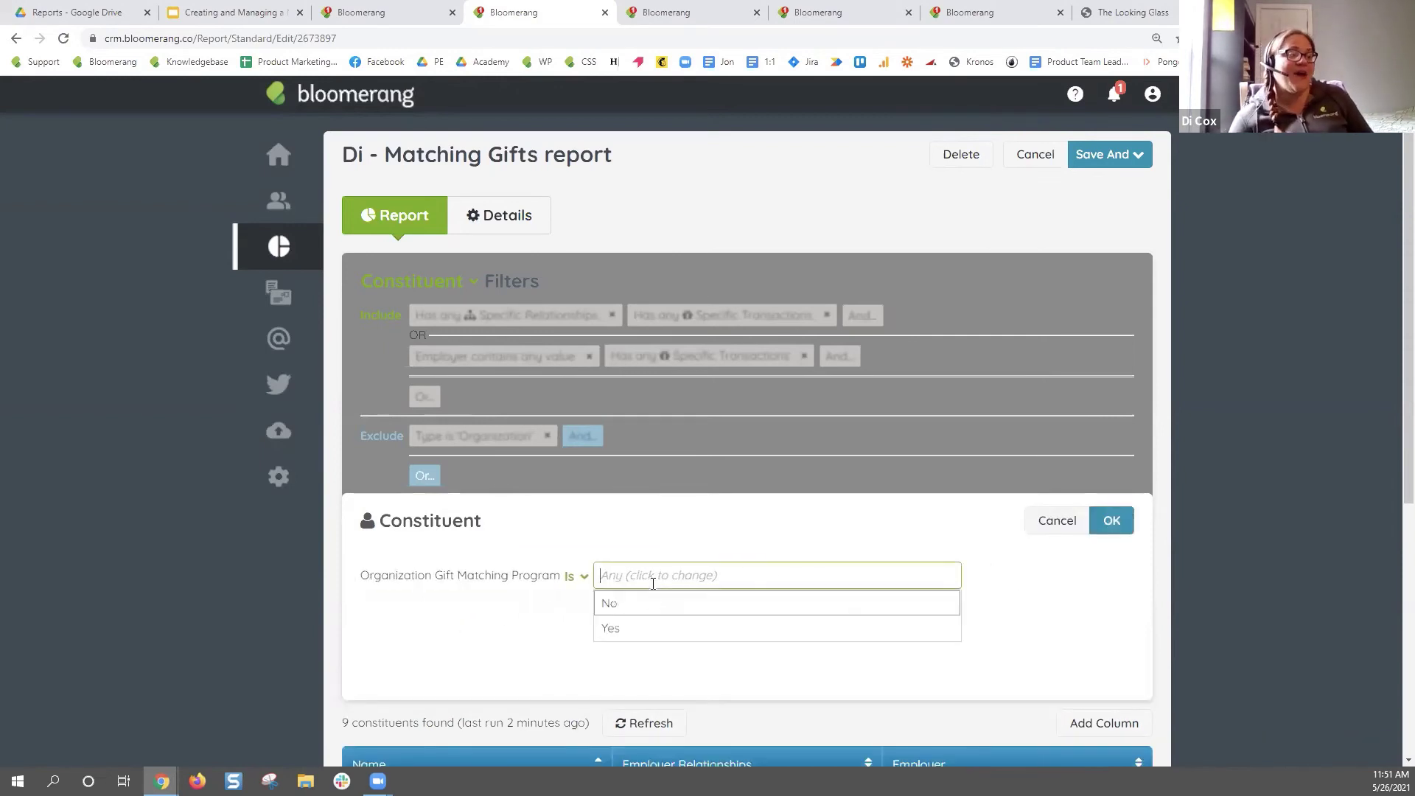
click(650, 604)
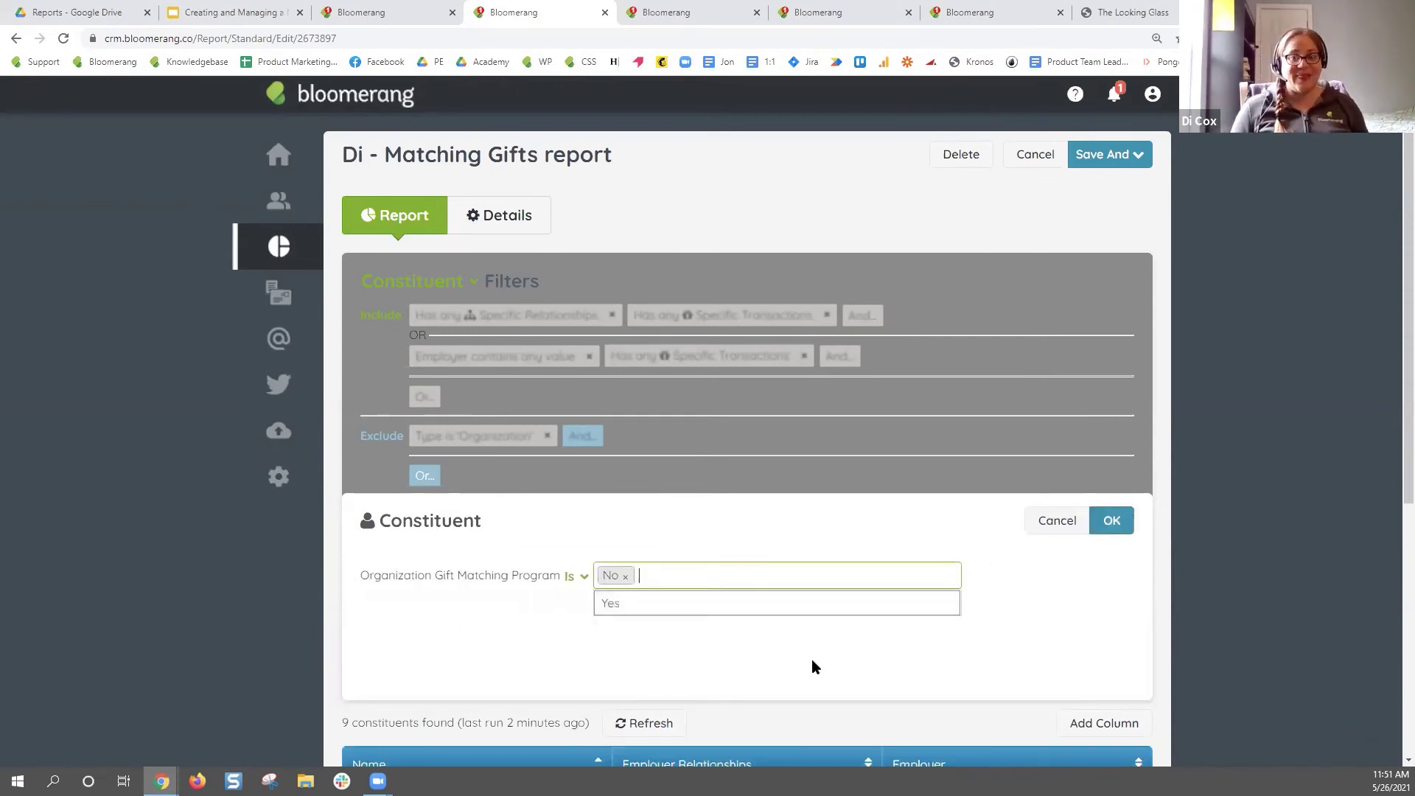
click(1149, 674)
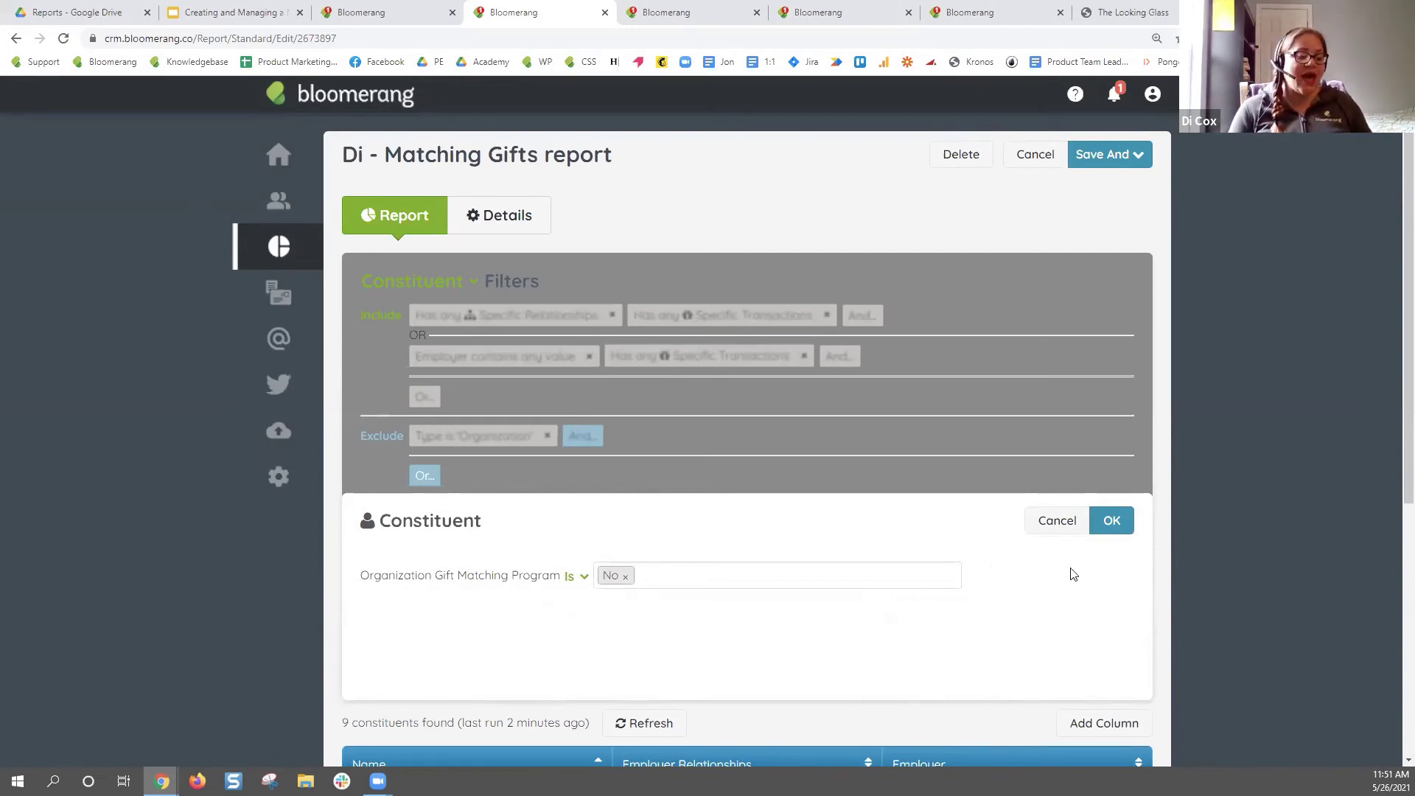
click(1057, 521)
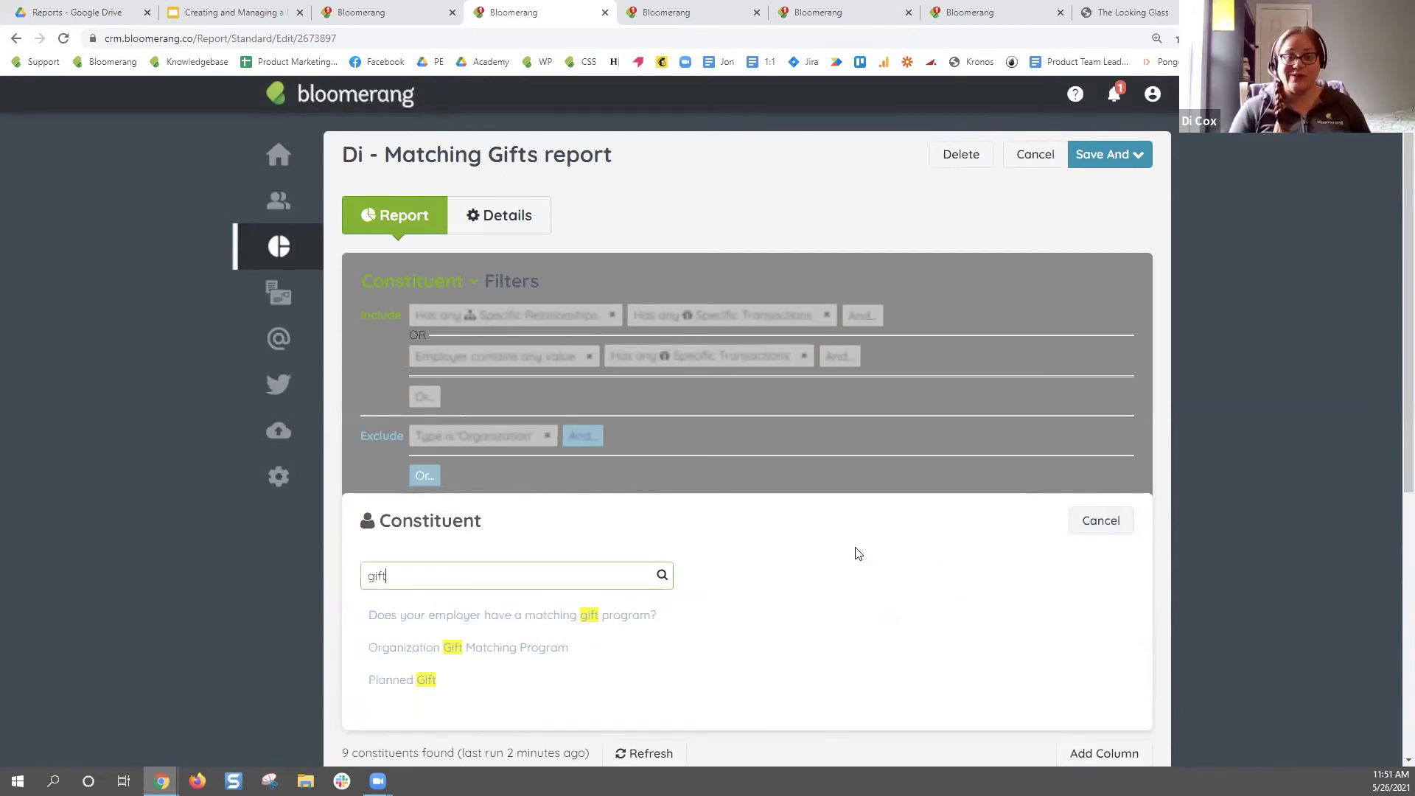
click(637, 616)
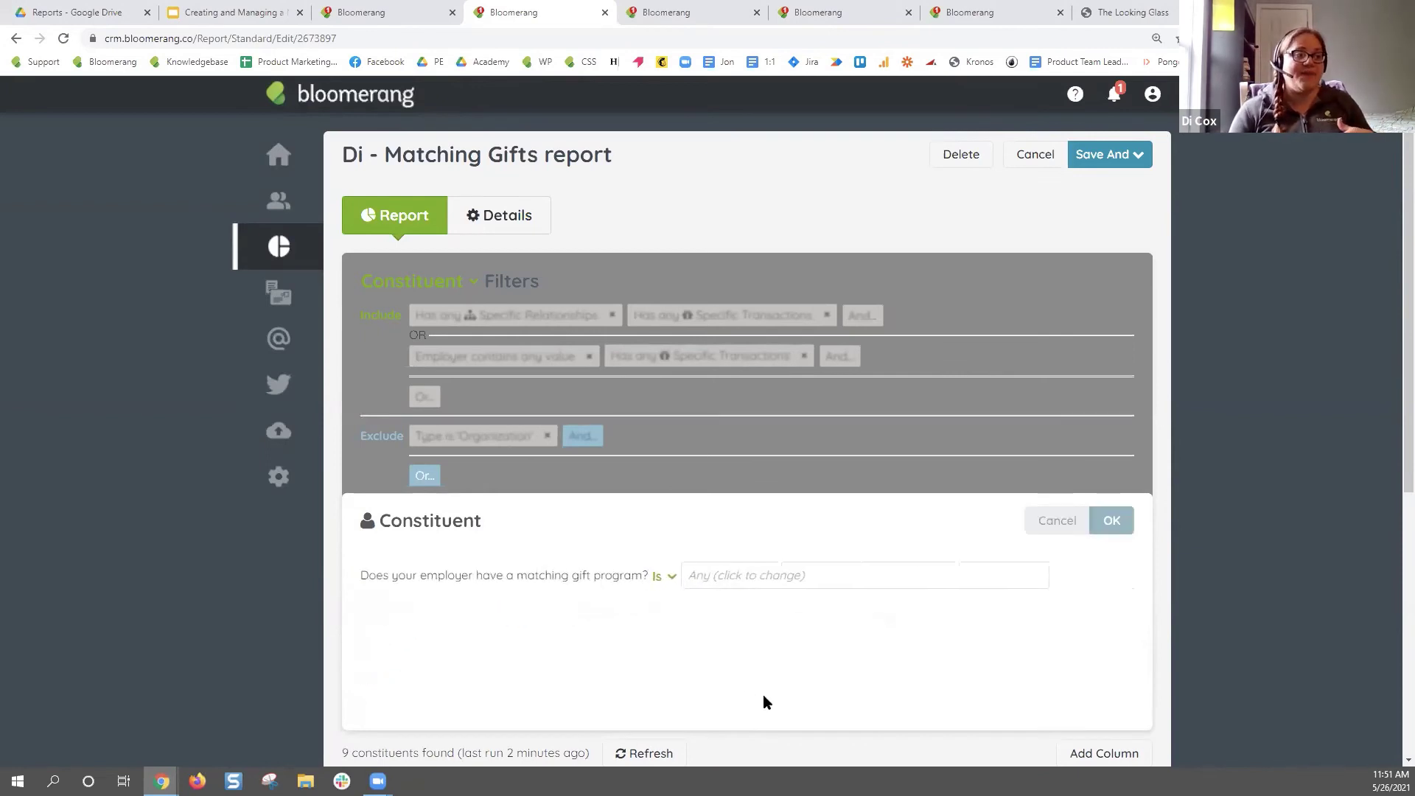
click(1056, 523)
click(1085, 526)
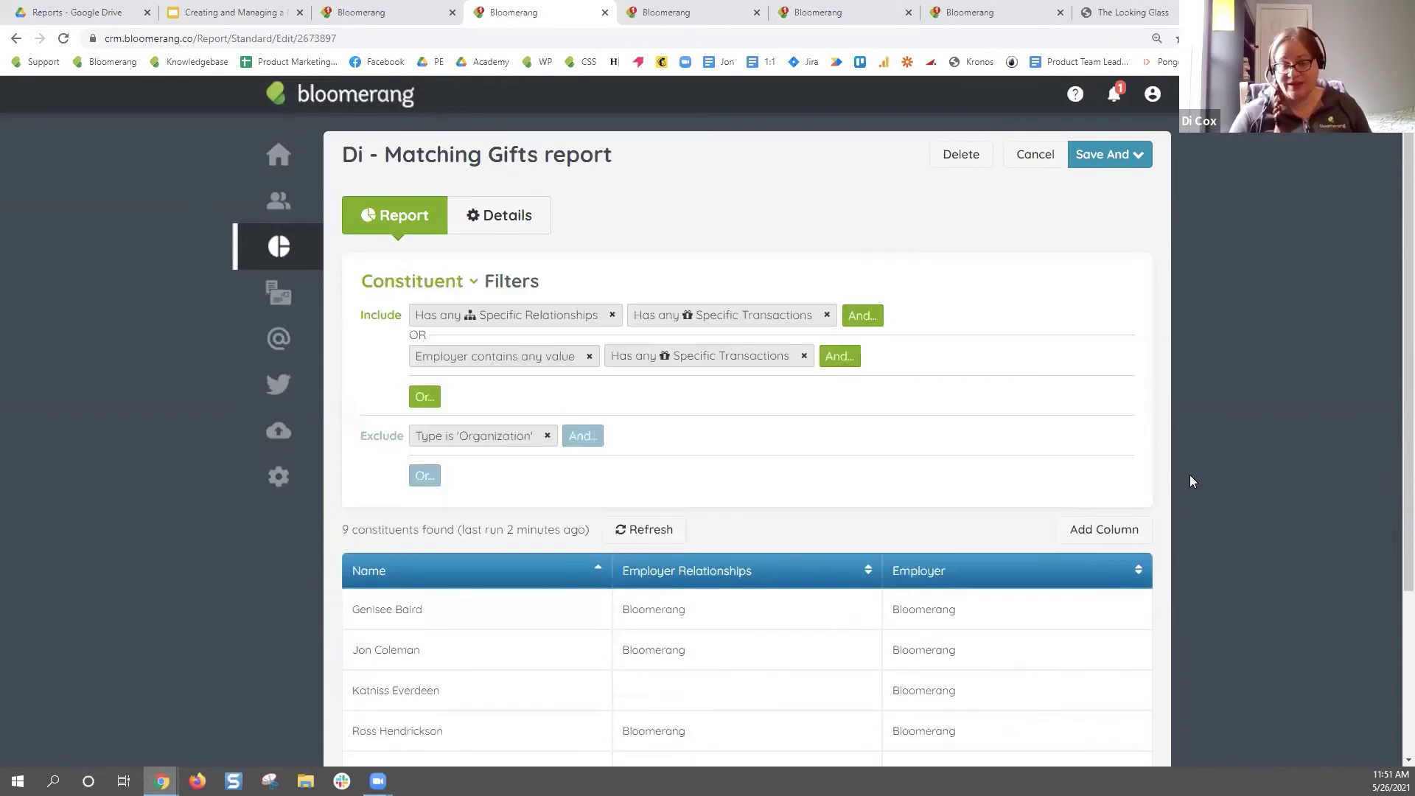
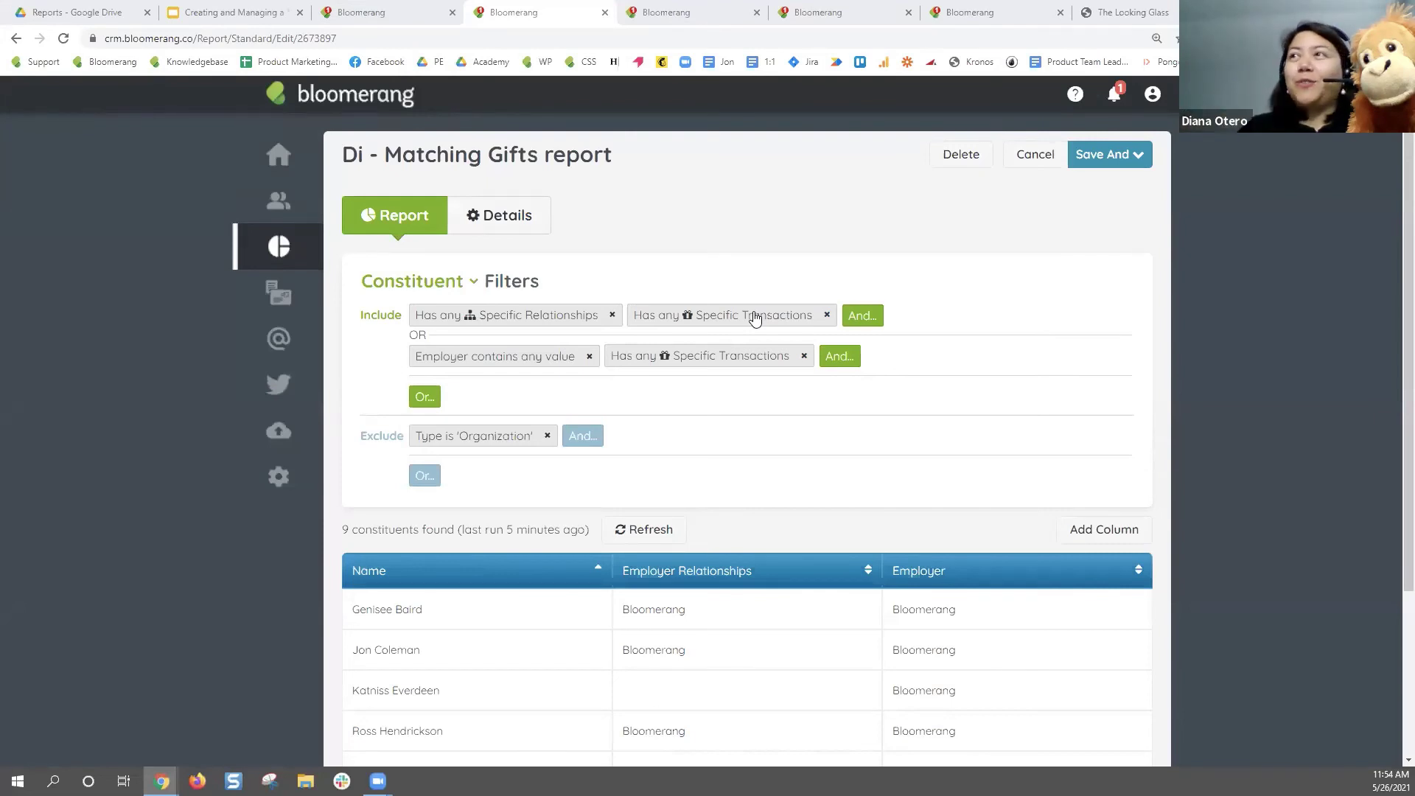
Go to Email Templates and bring up the 00 Matched Gift Thank You template's design page
mouse_move(278, 339)
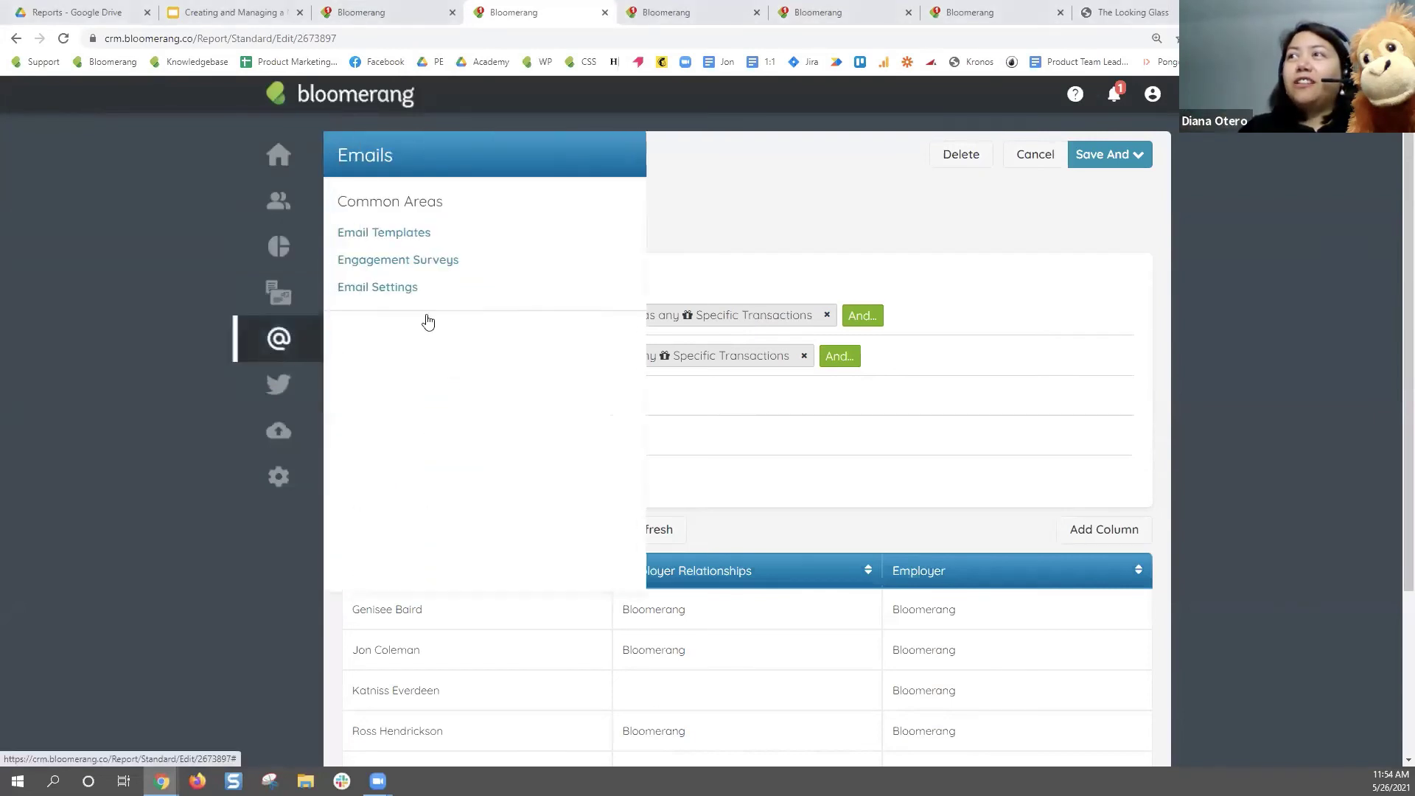
click(398, 234)
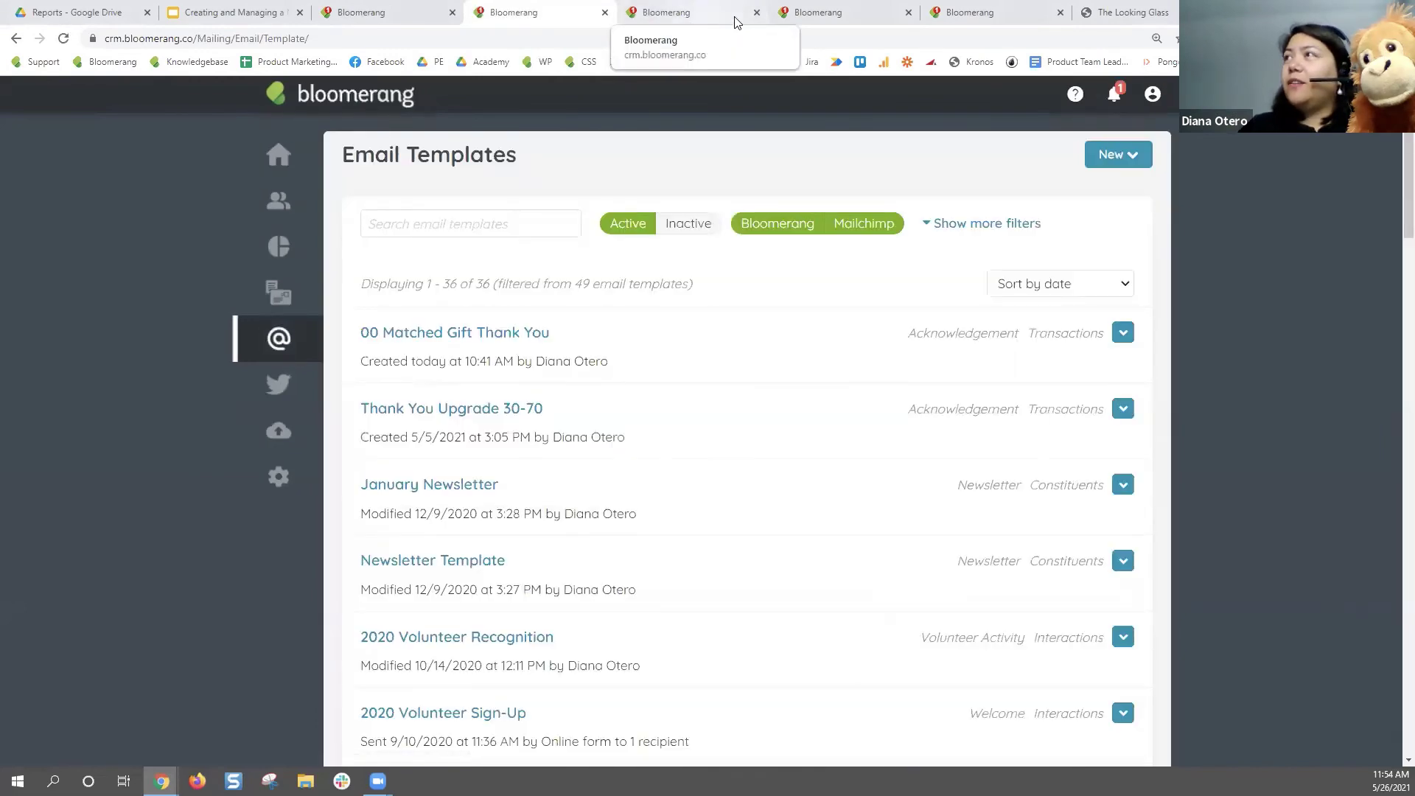
click(705, 21)
click(843, 18)
click(948, 18)
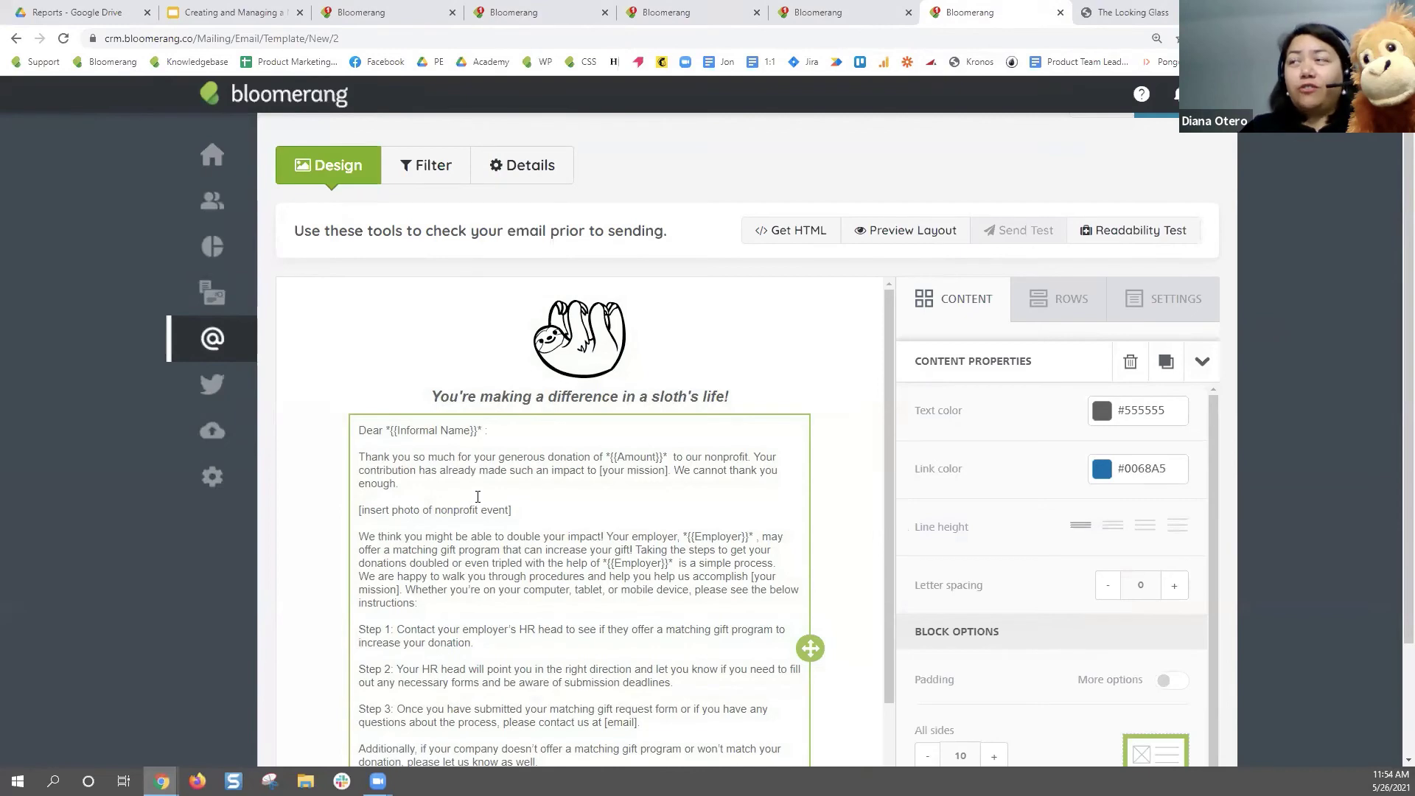
Review the matched-gift letter text, then show the email's filters listing 7078 transactions
scroll(659, 506, down, 2)
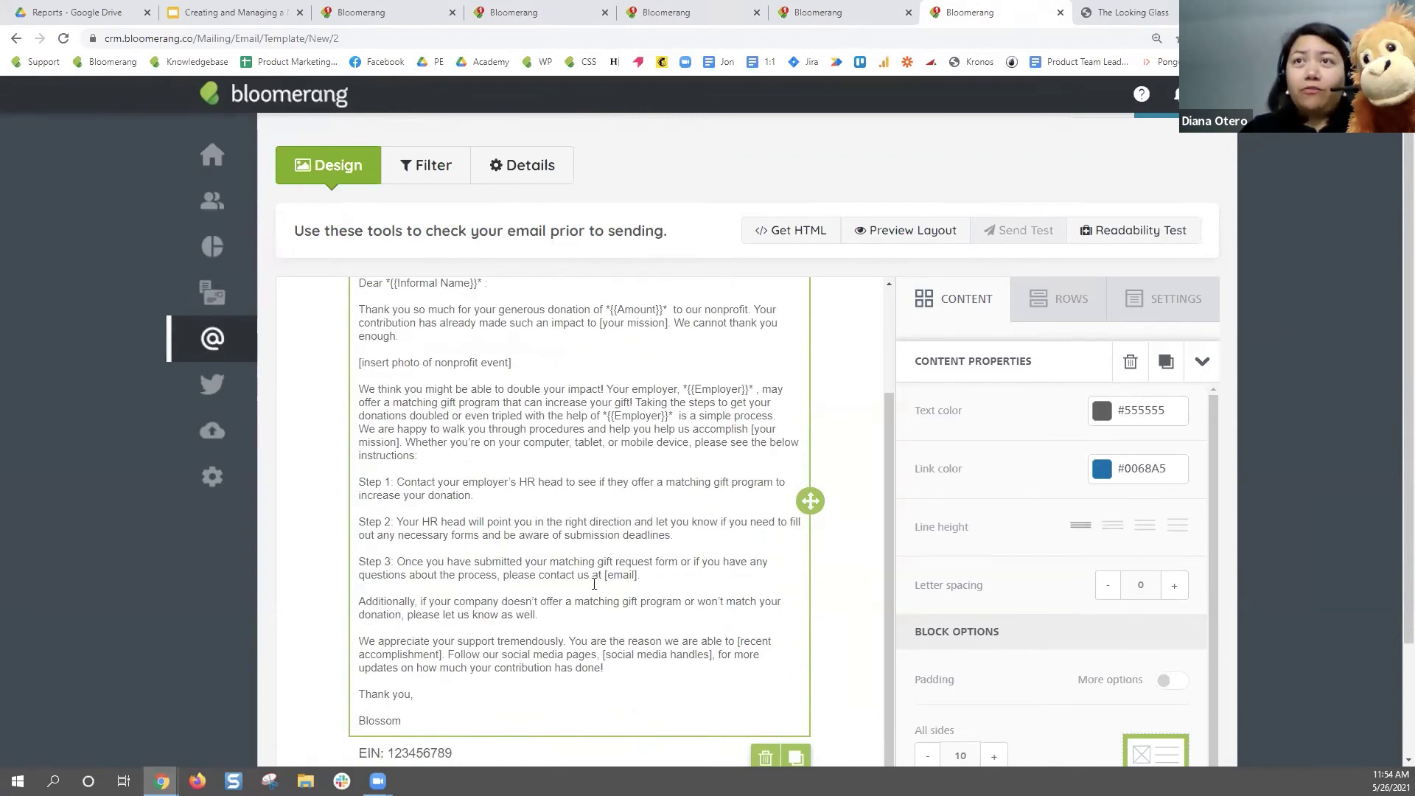
scroll(553, 700, down, 1)
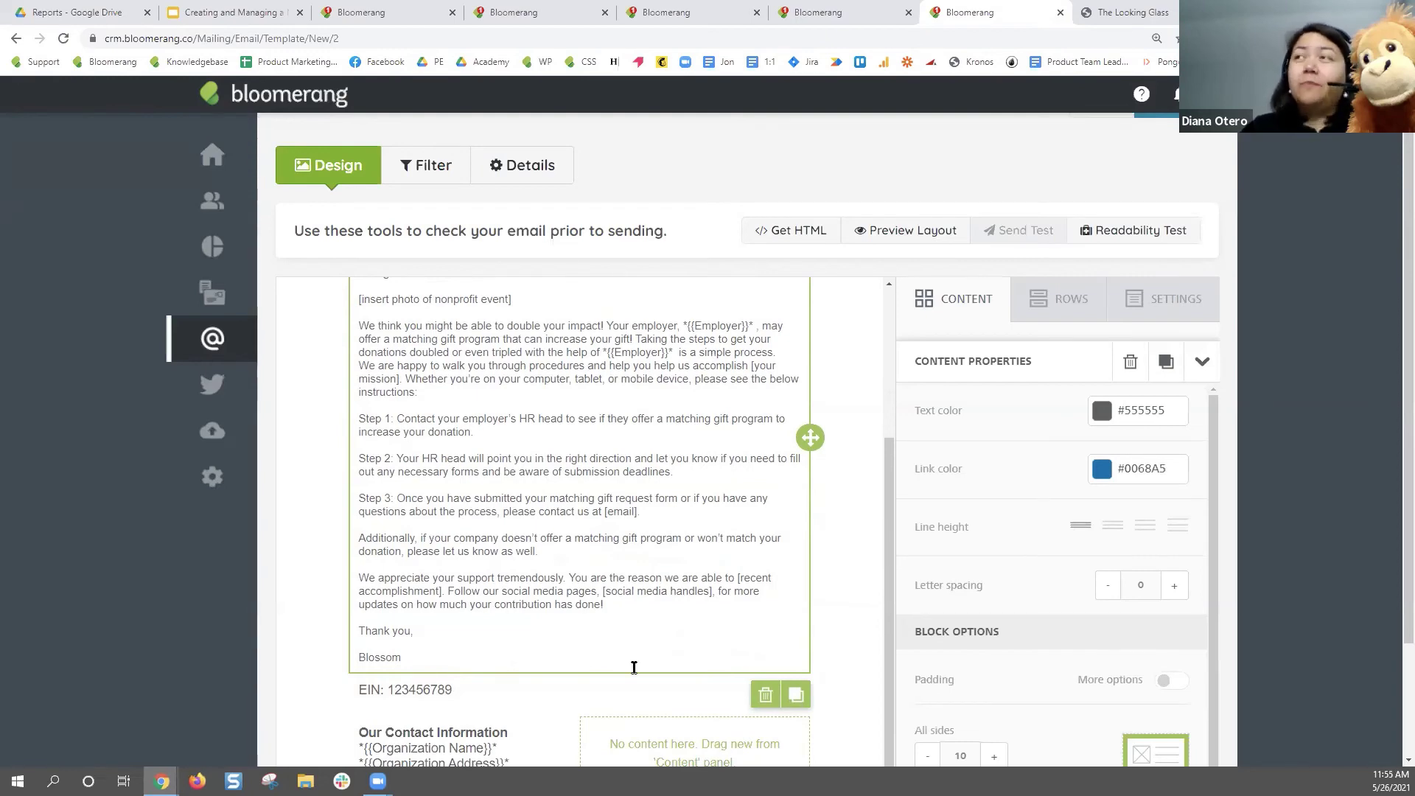
scroll(663, 638, up, 3)
click(683, 655)
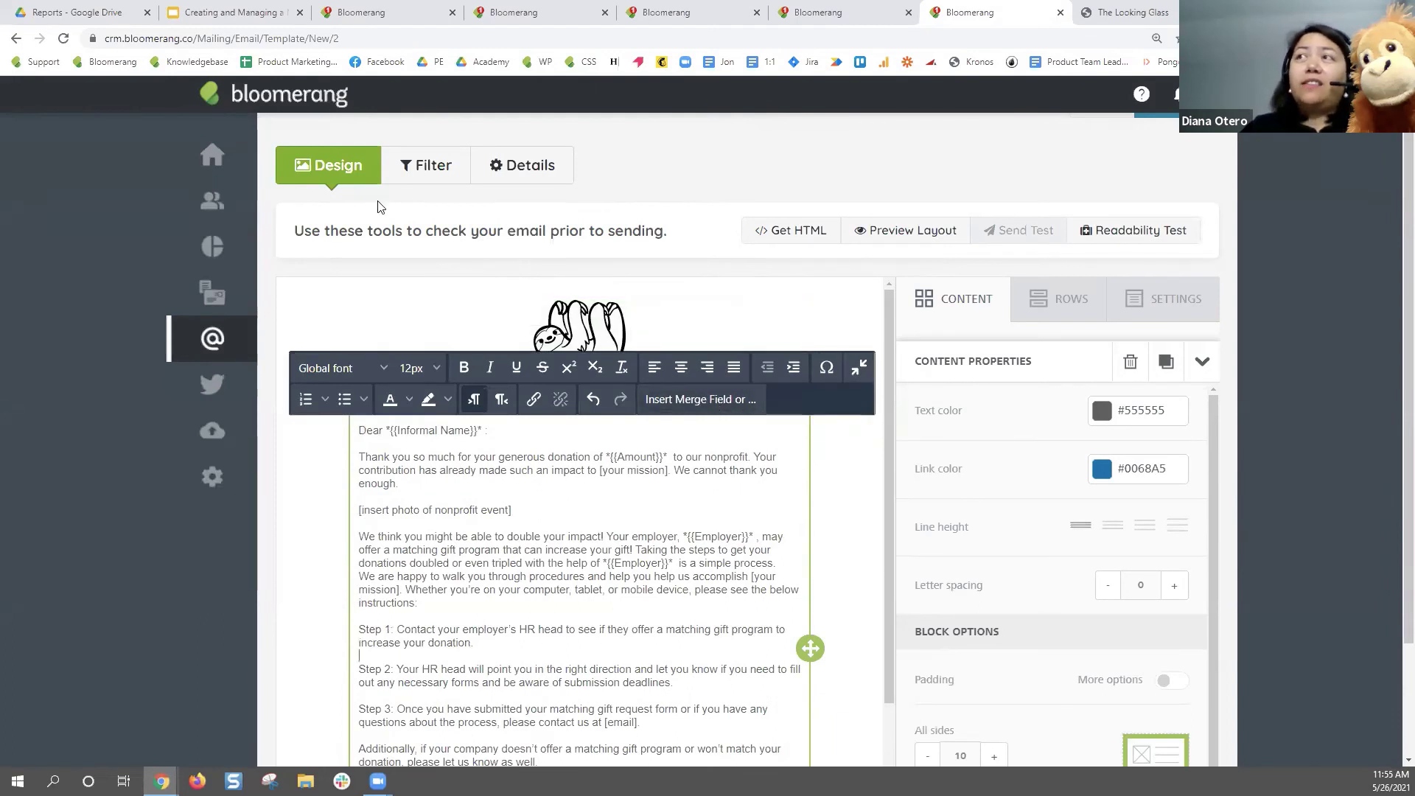
click(435, 174)
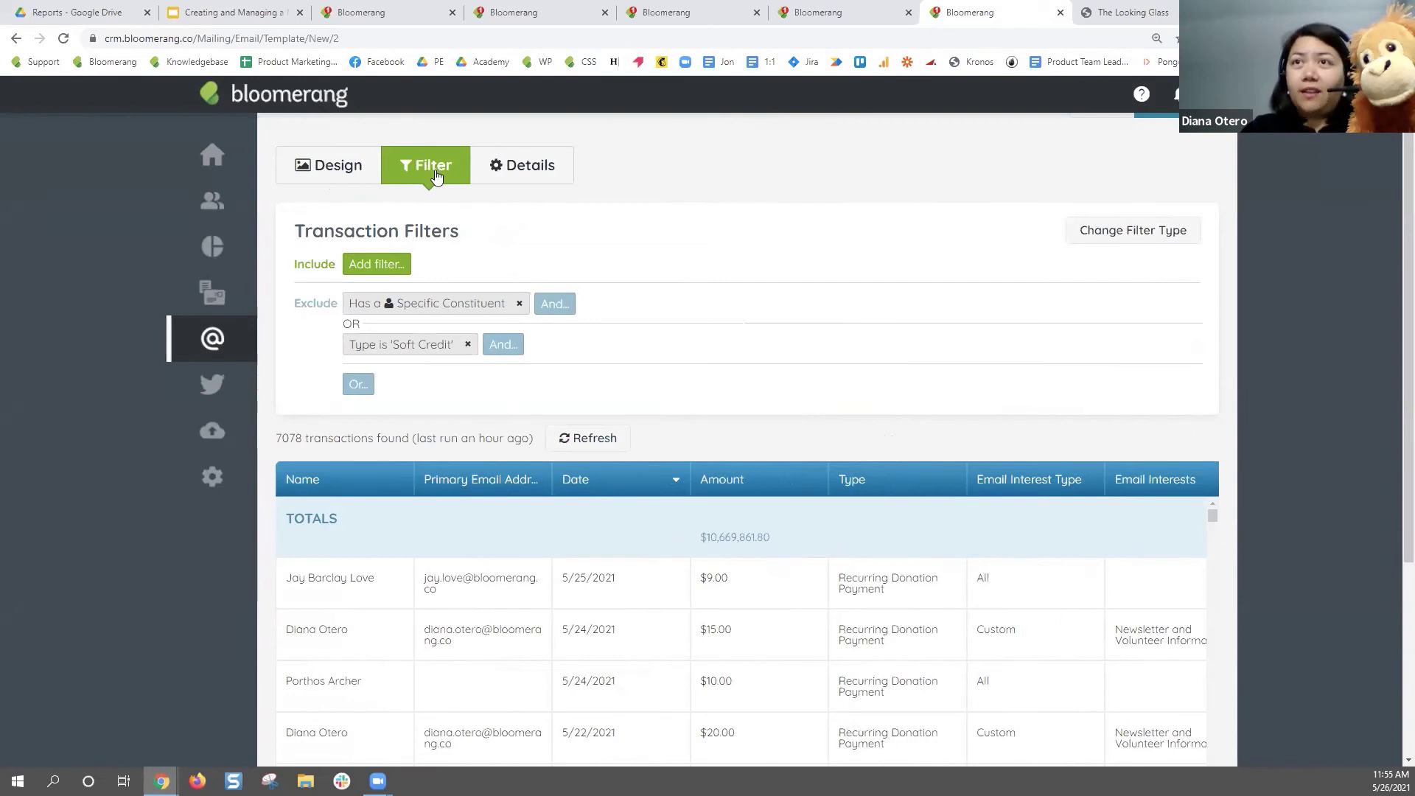
Add an 'Is in a Transaction Report' filter to the email's transactions
click(382, 267)
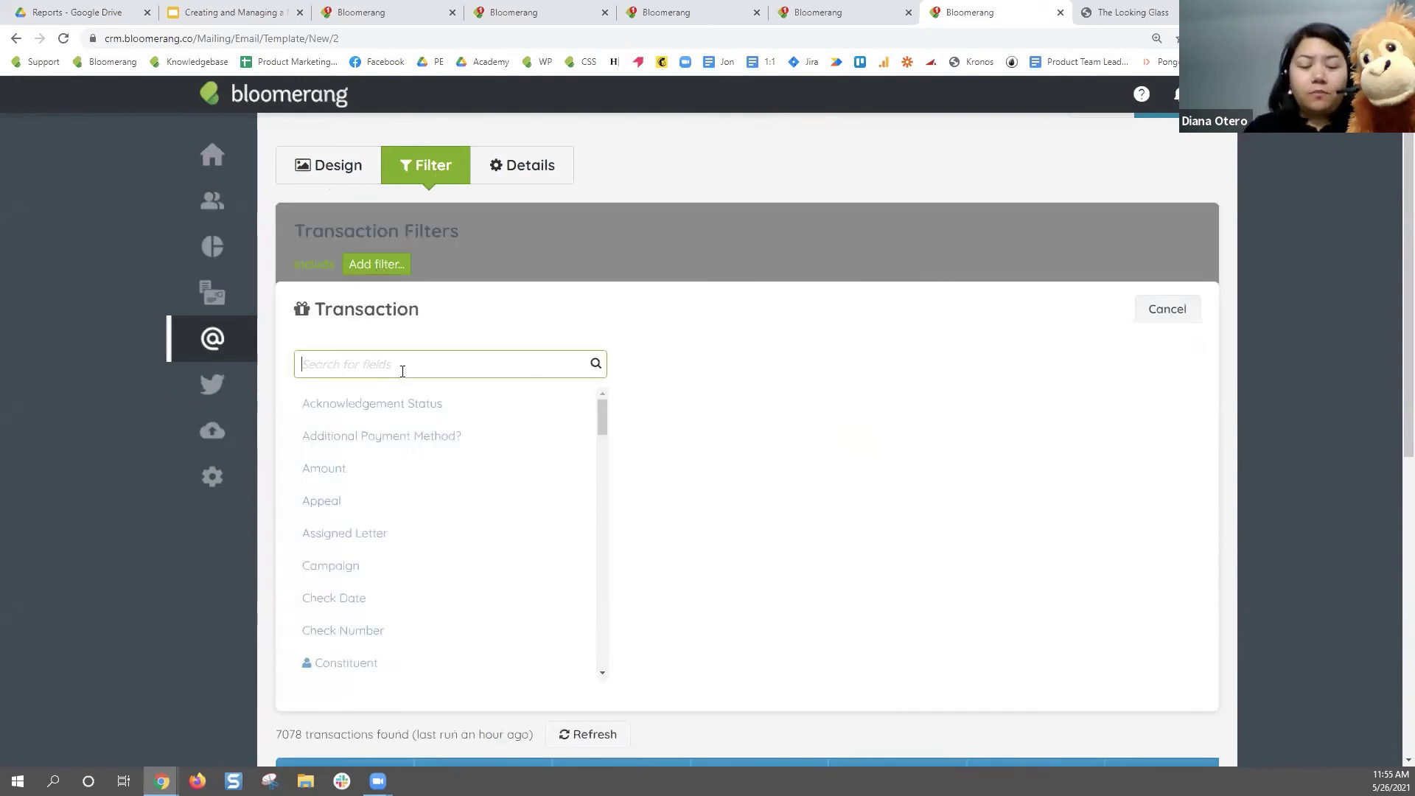
text(report)
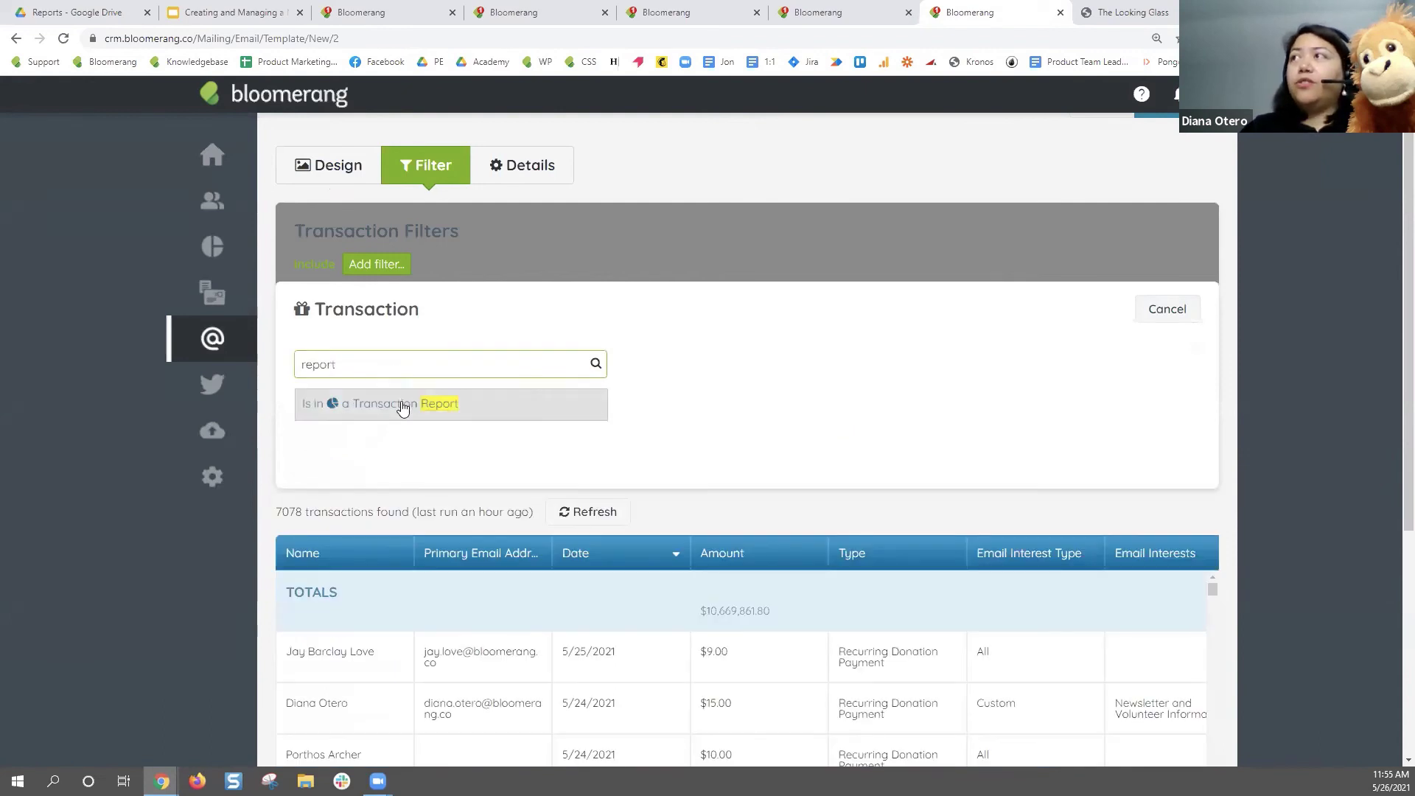
click(401, 408)
click(446, 368)
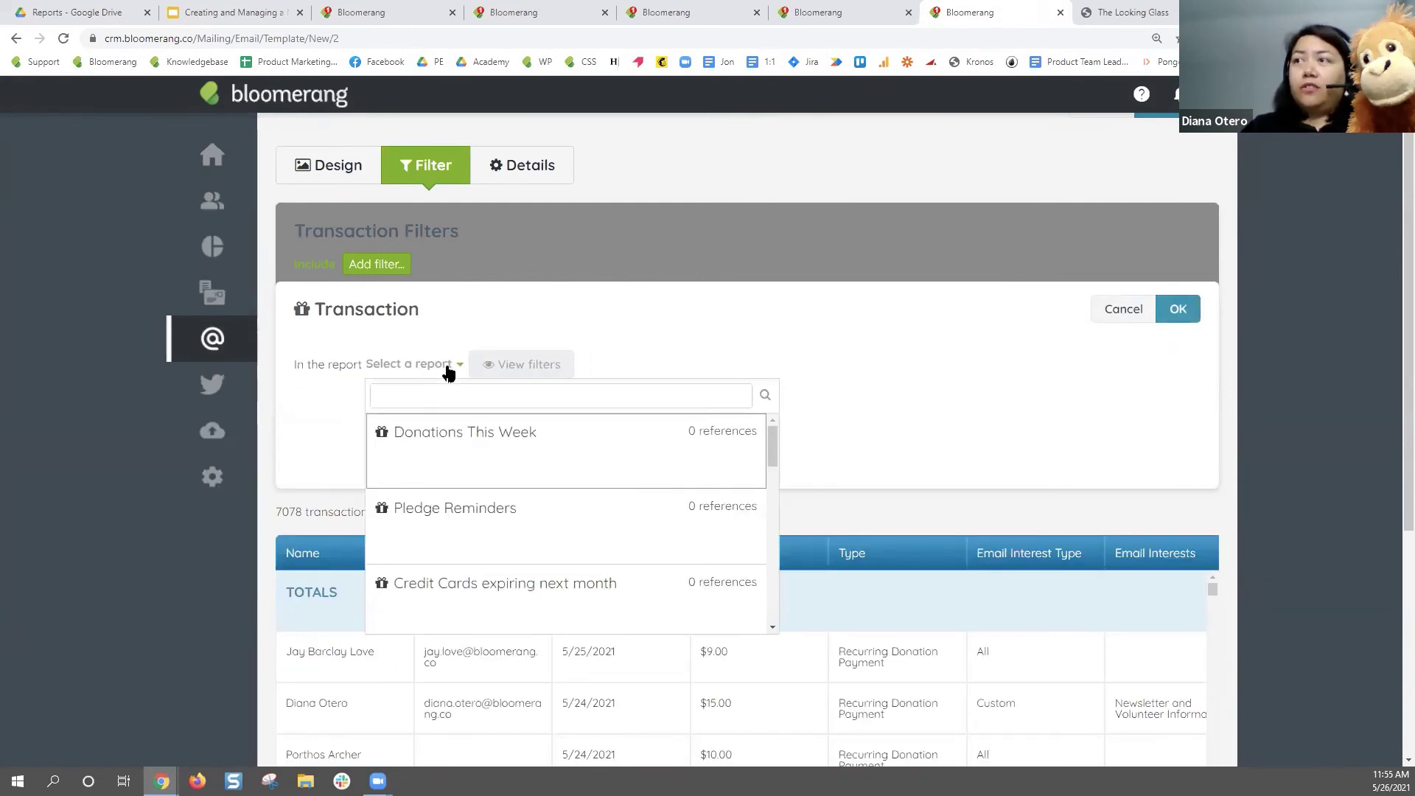
text(di)
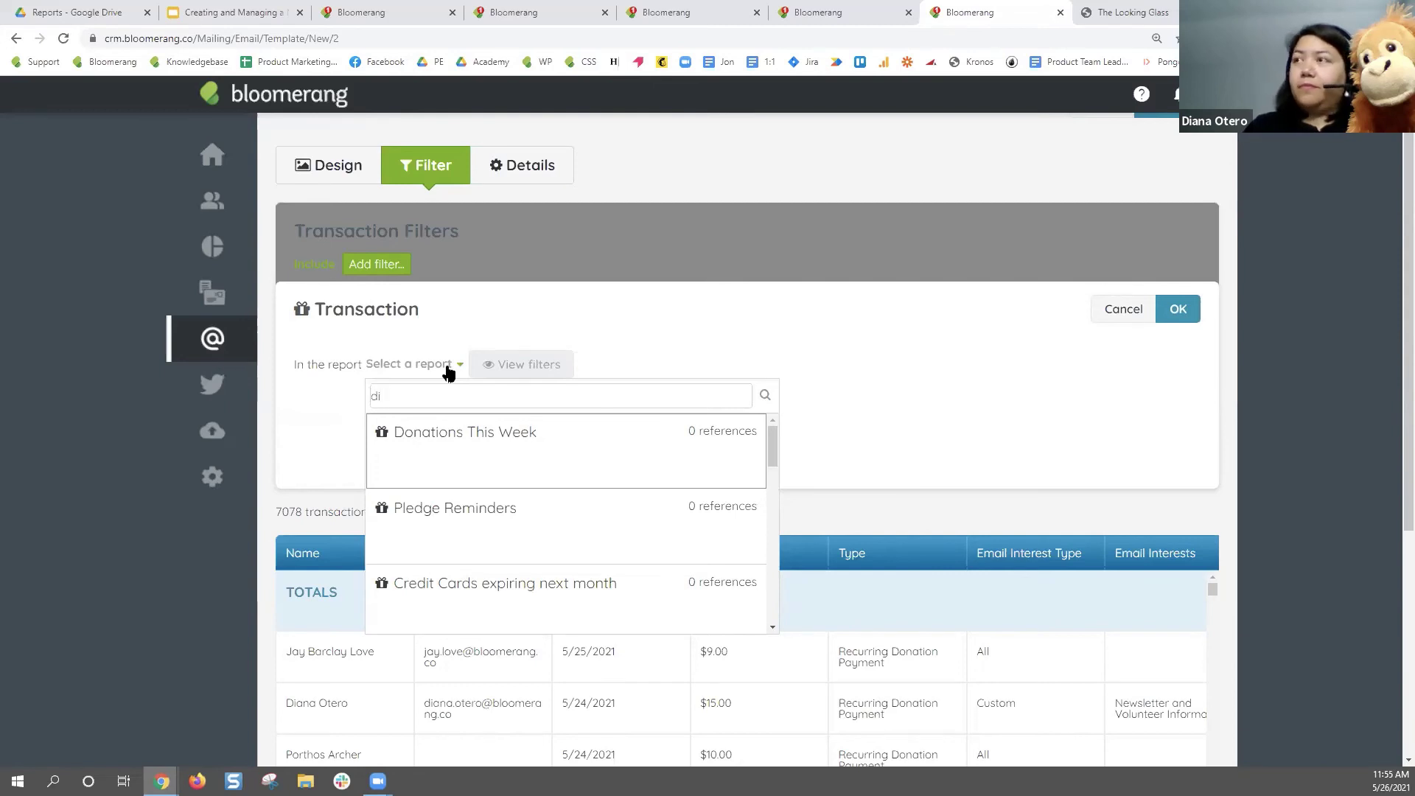
key(Return)
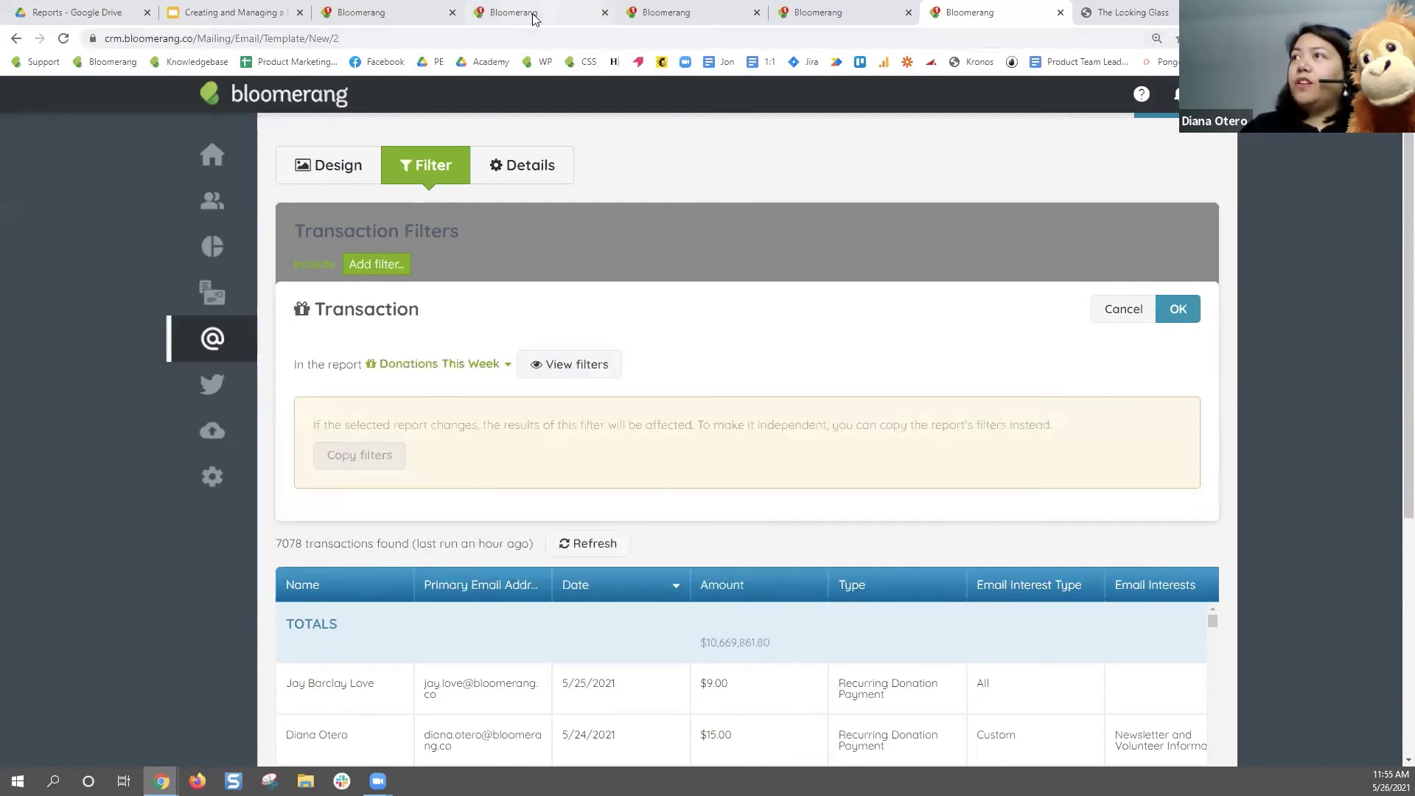
Choose the report '00 All Matching Gifts Received and Forecasted' for the filter
click(535, 18)
click(701, 19)
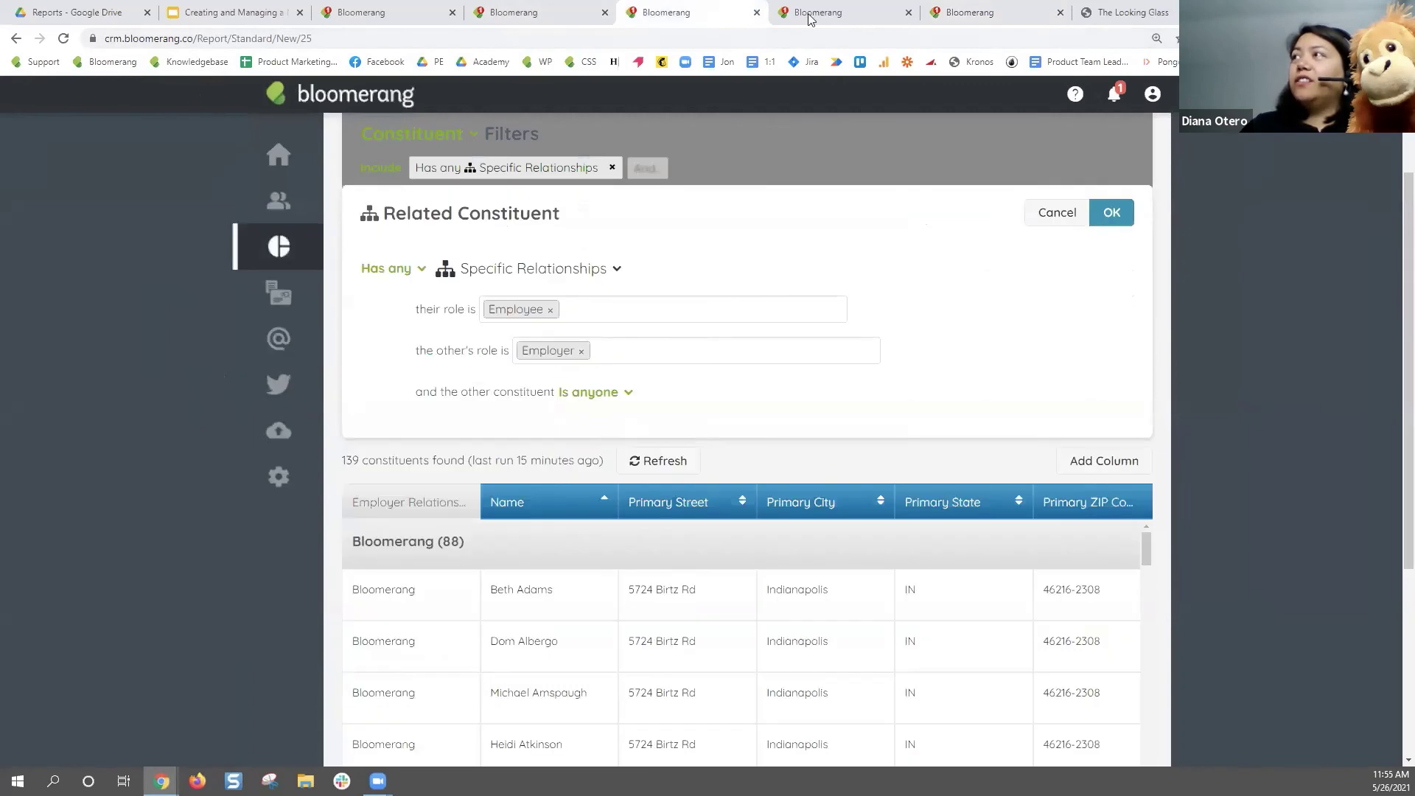
drag(811, 19, 1022, 22)
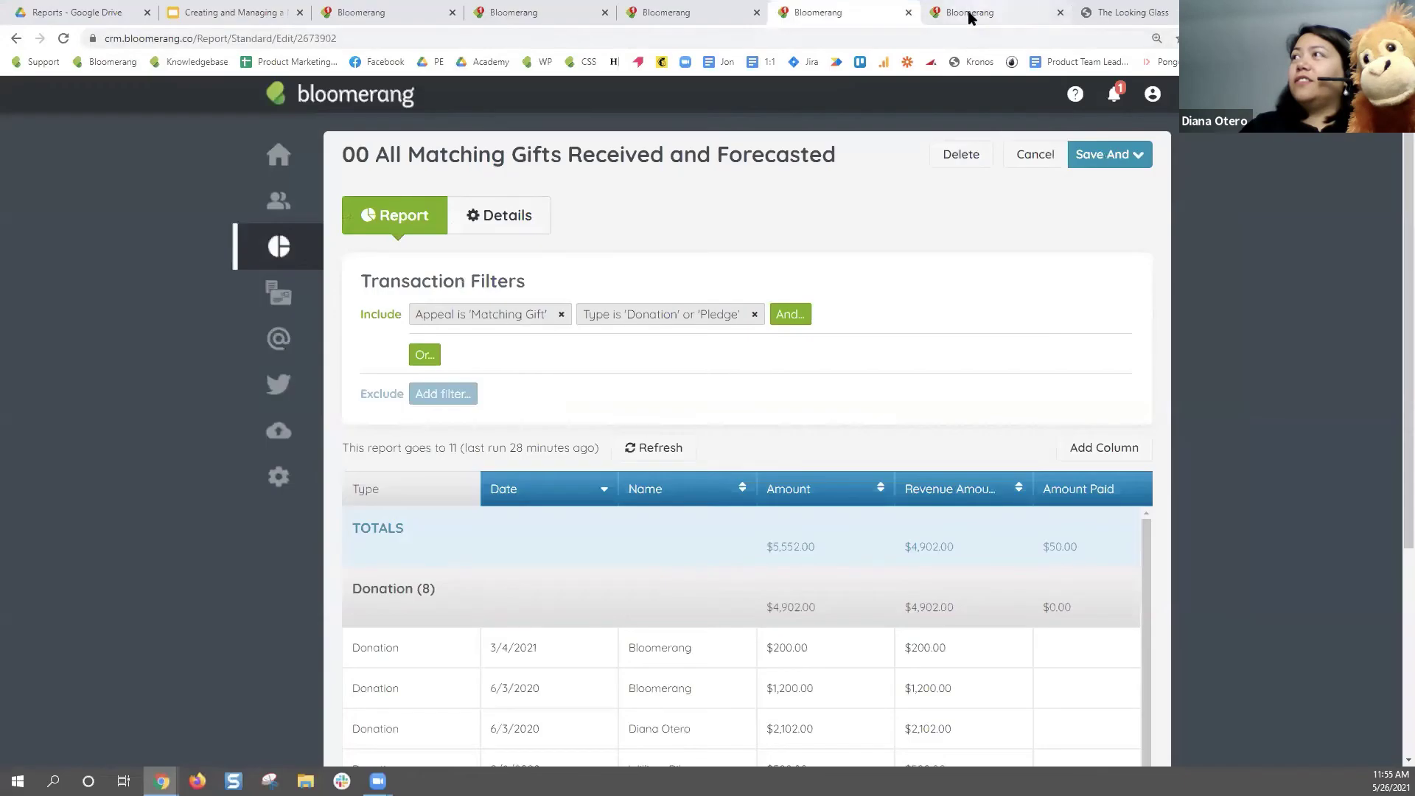
click(970, 13)
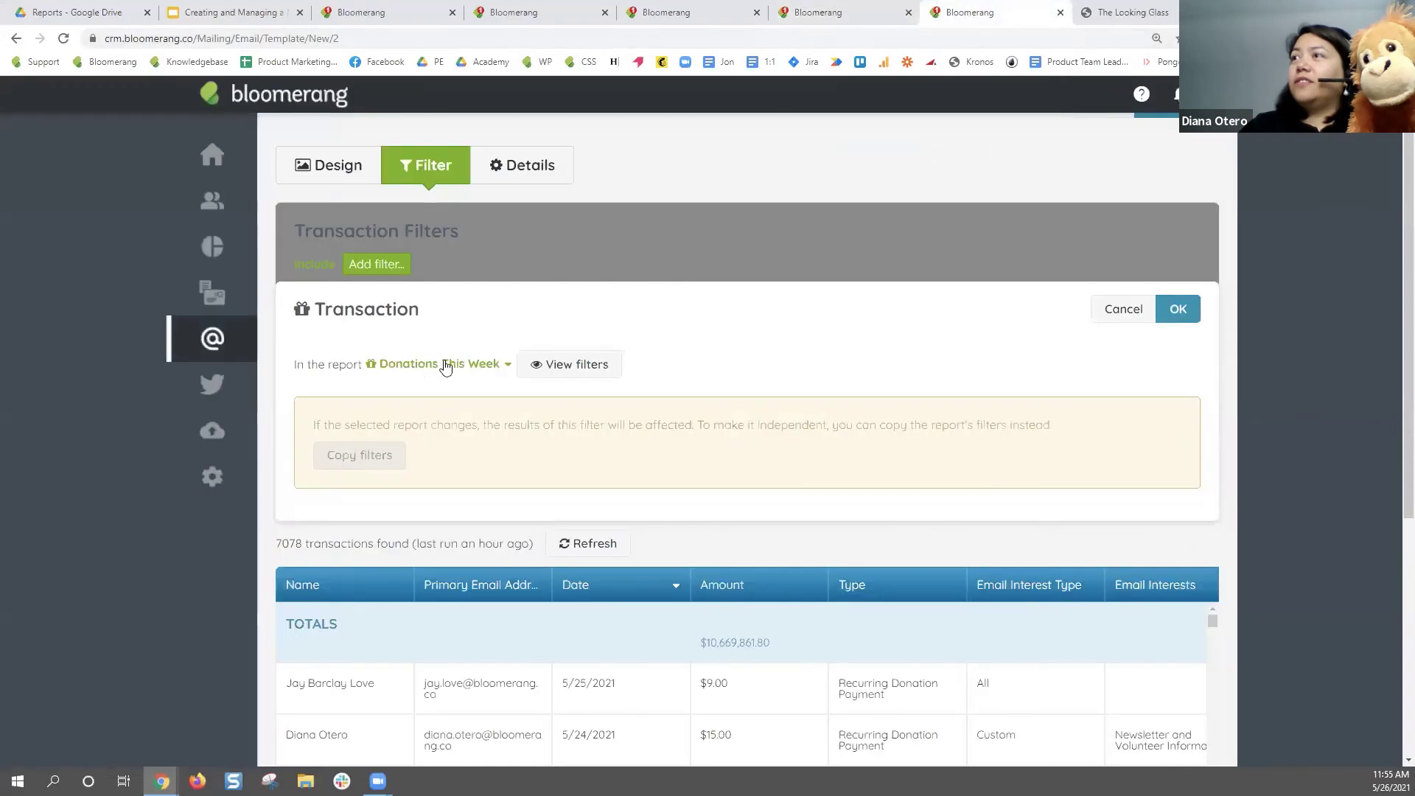
click(446, 367)
text(match)
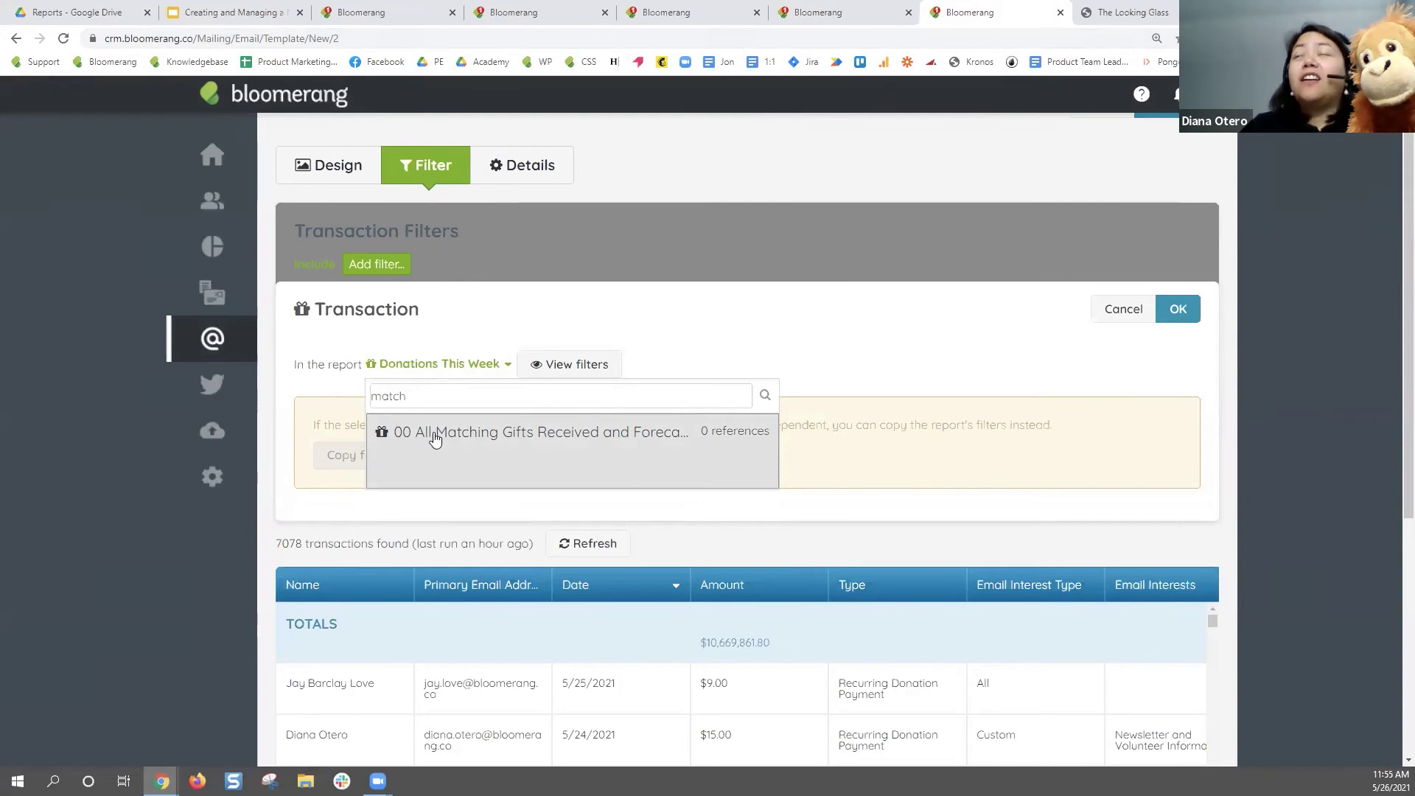
click(435, 437)
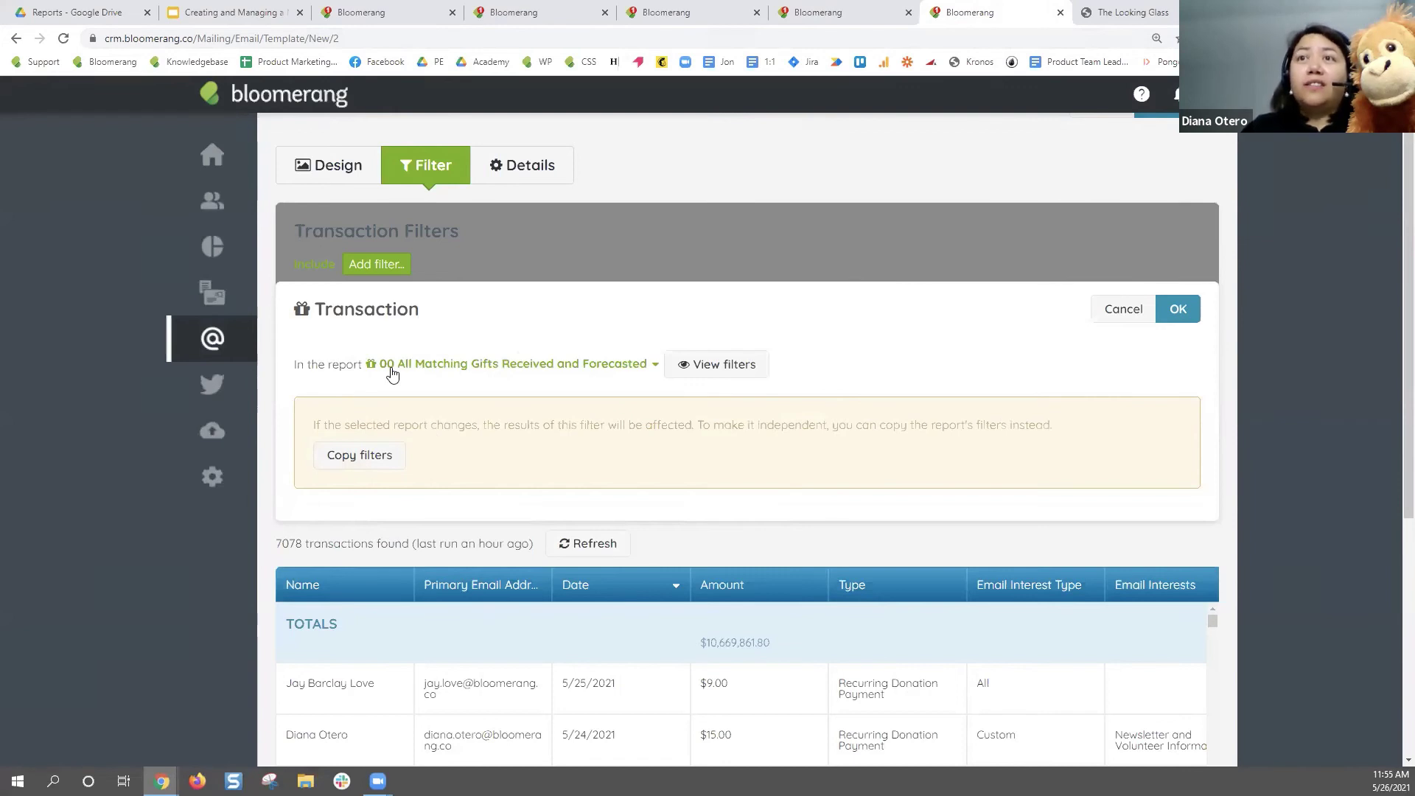
Return to the Reports slide of the 'Creating and Managing a Matching Gifts Program' deck
scroll(527, 448, up, 1)
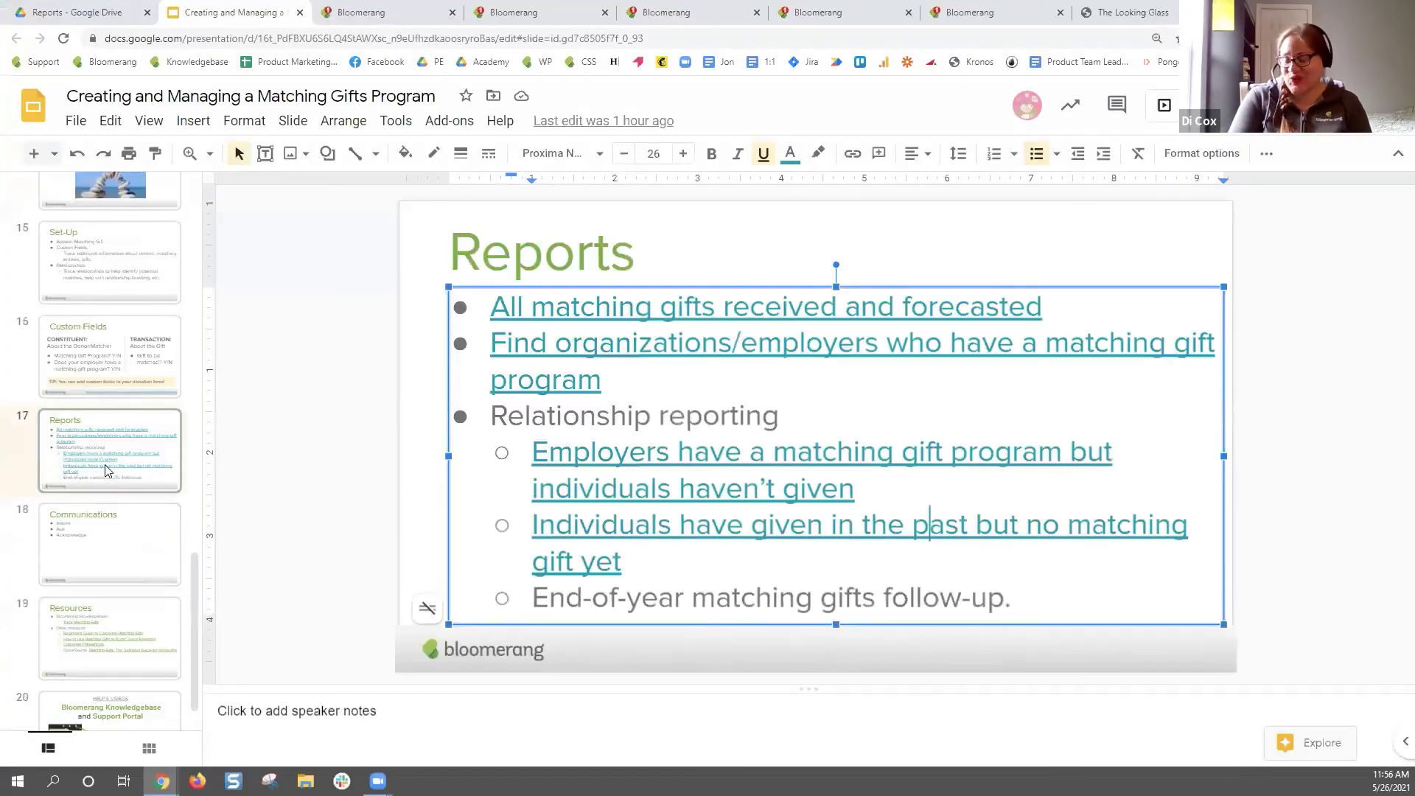
Present slide 20, 'Bloomerang Knowledgebase and Support Portal', full screen after dismissing the Share dialog
scroll(114, 542, down, 3)
click(137, 678)
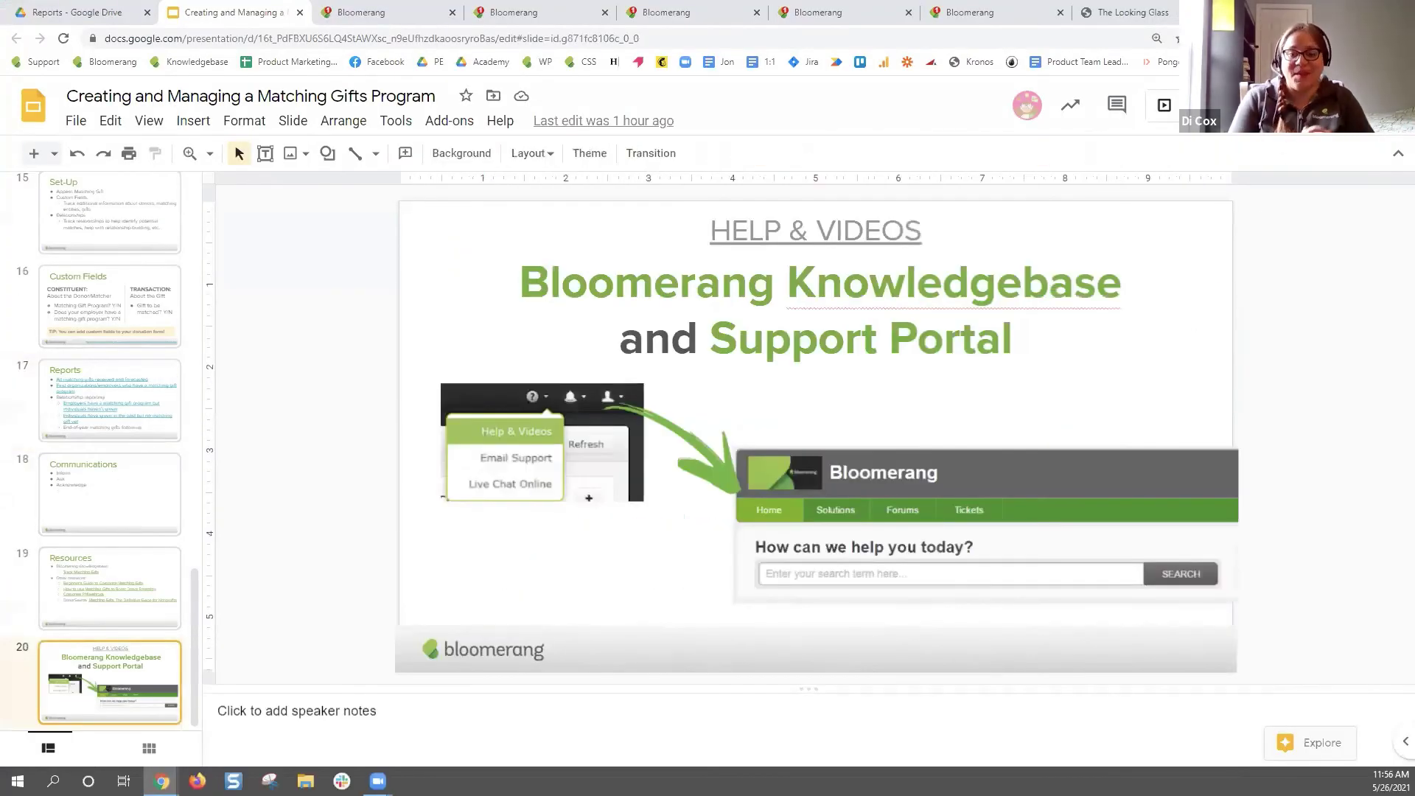
click(1245, 105)
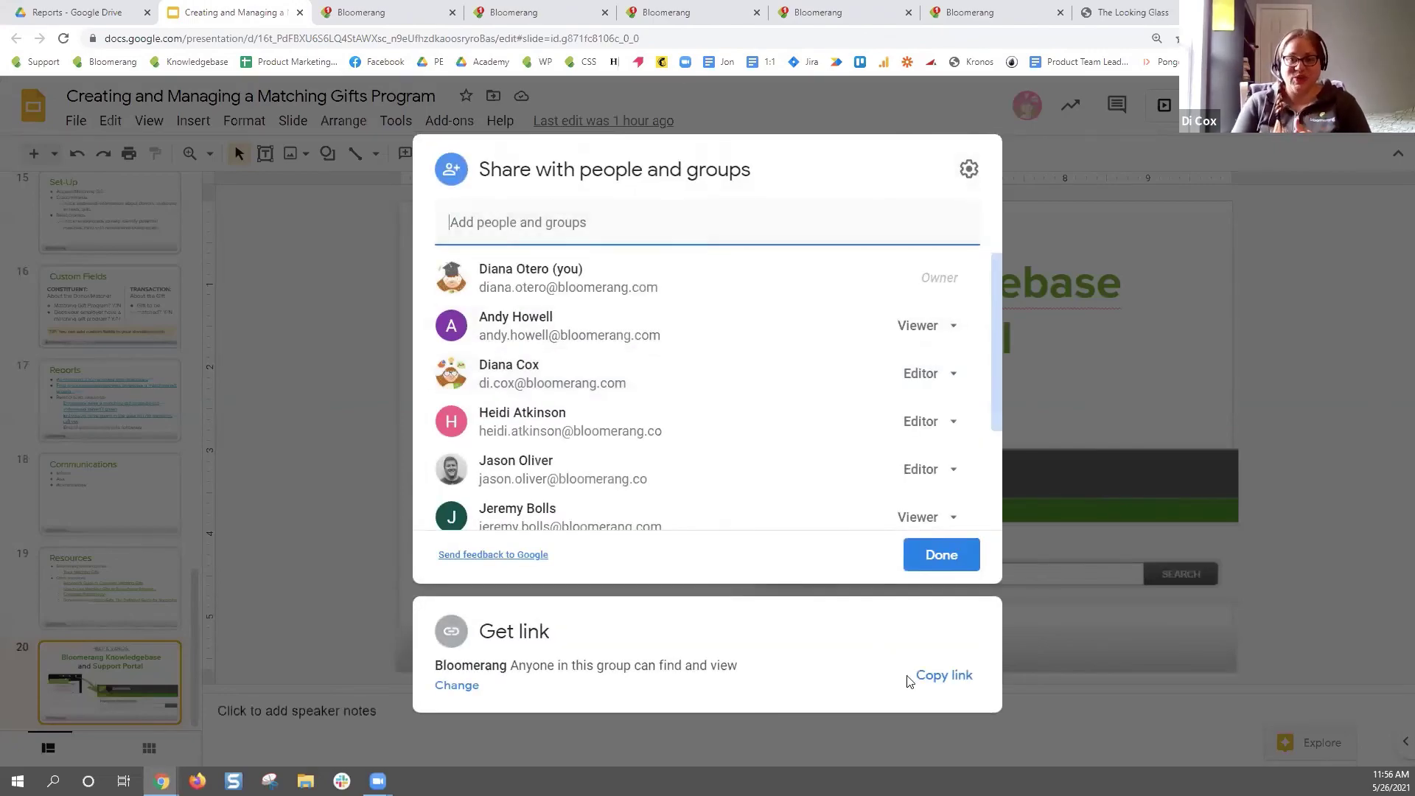
click(941, 554)
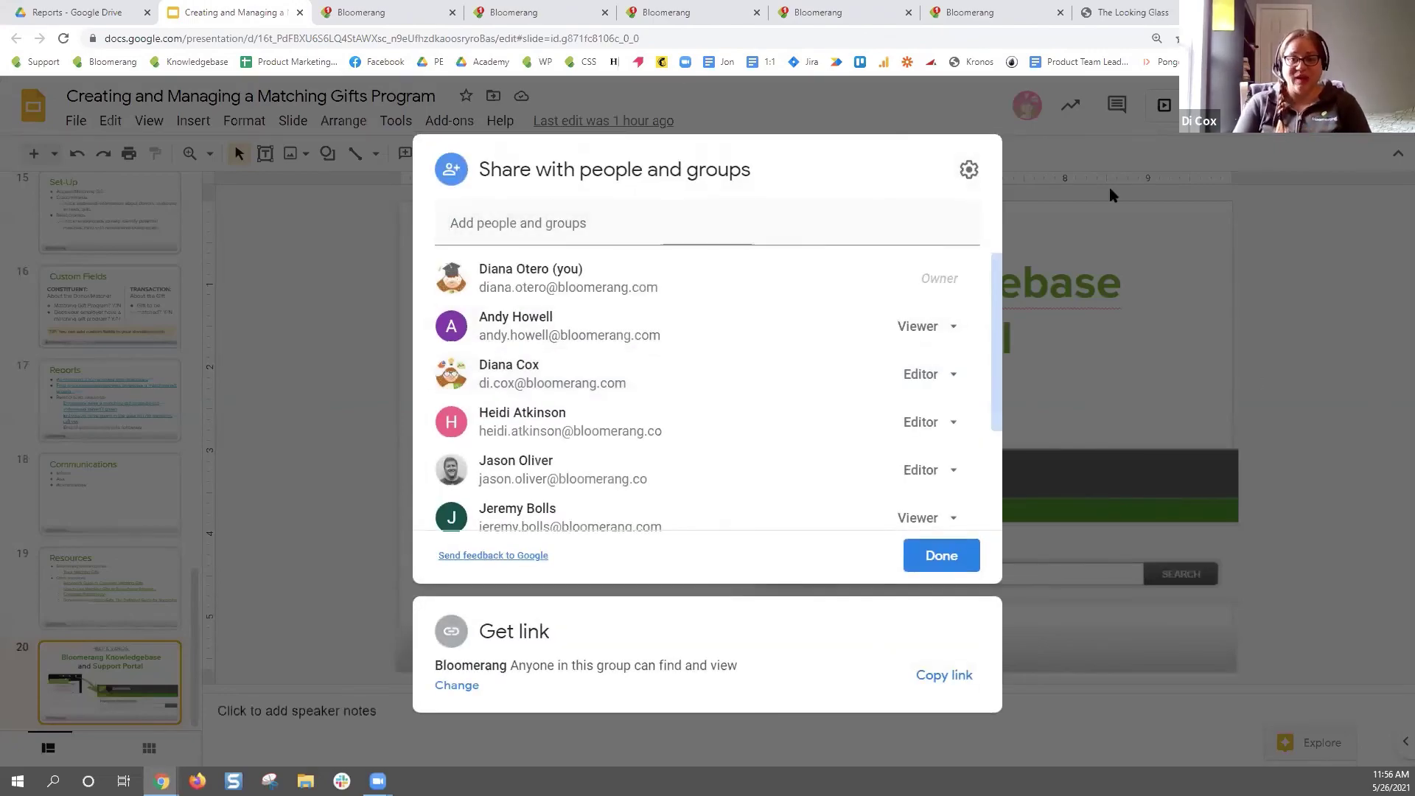
click(1164, 107)
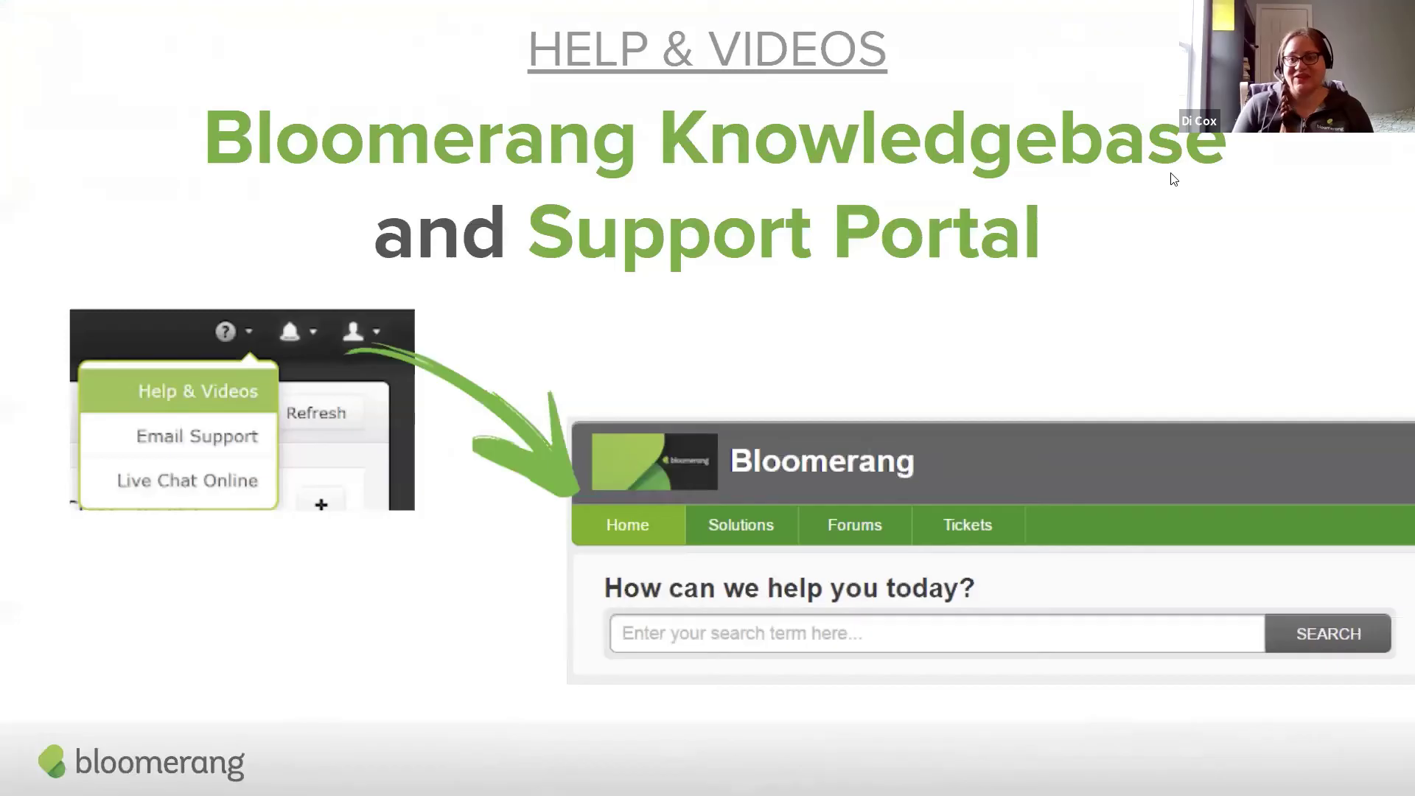